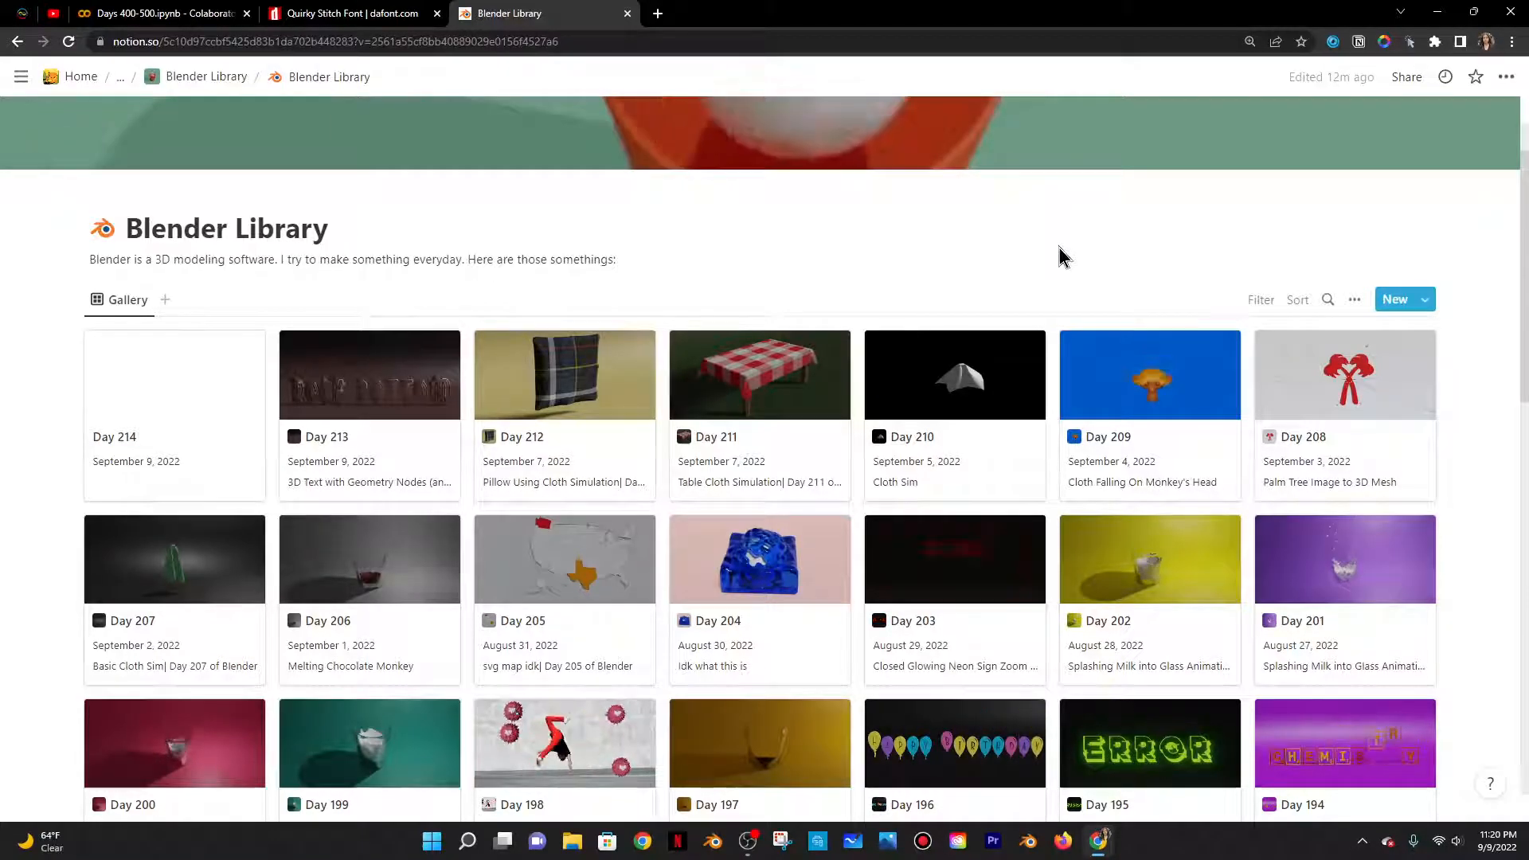
Review the Quirky Stitch font page and the Blender Library gallery in the browser, and switch to Blender
click(328, 10)
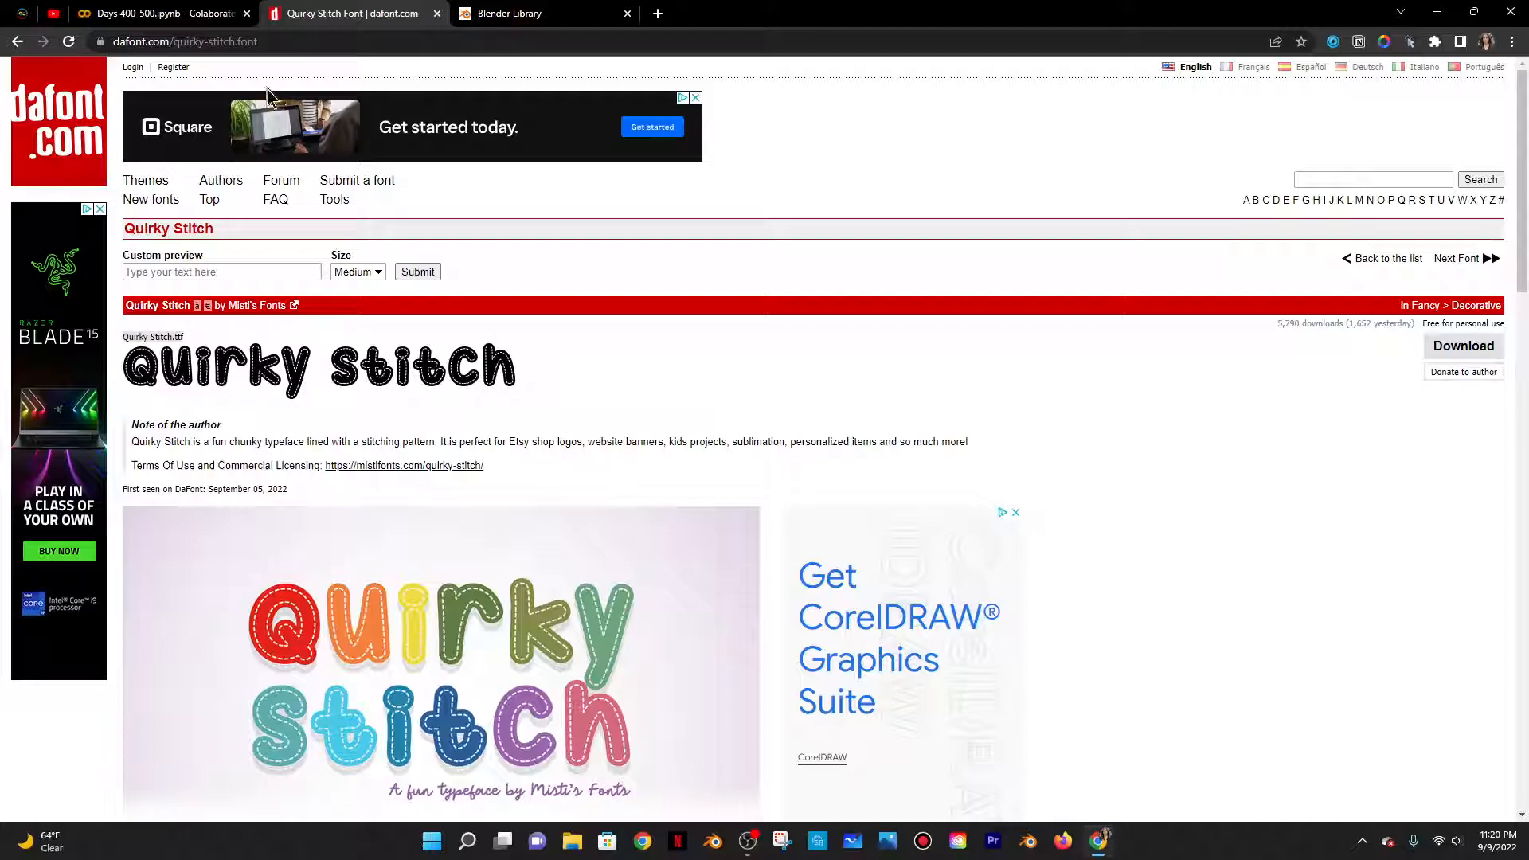
click(486, 13)
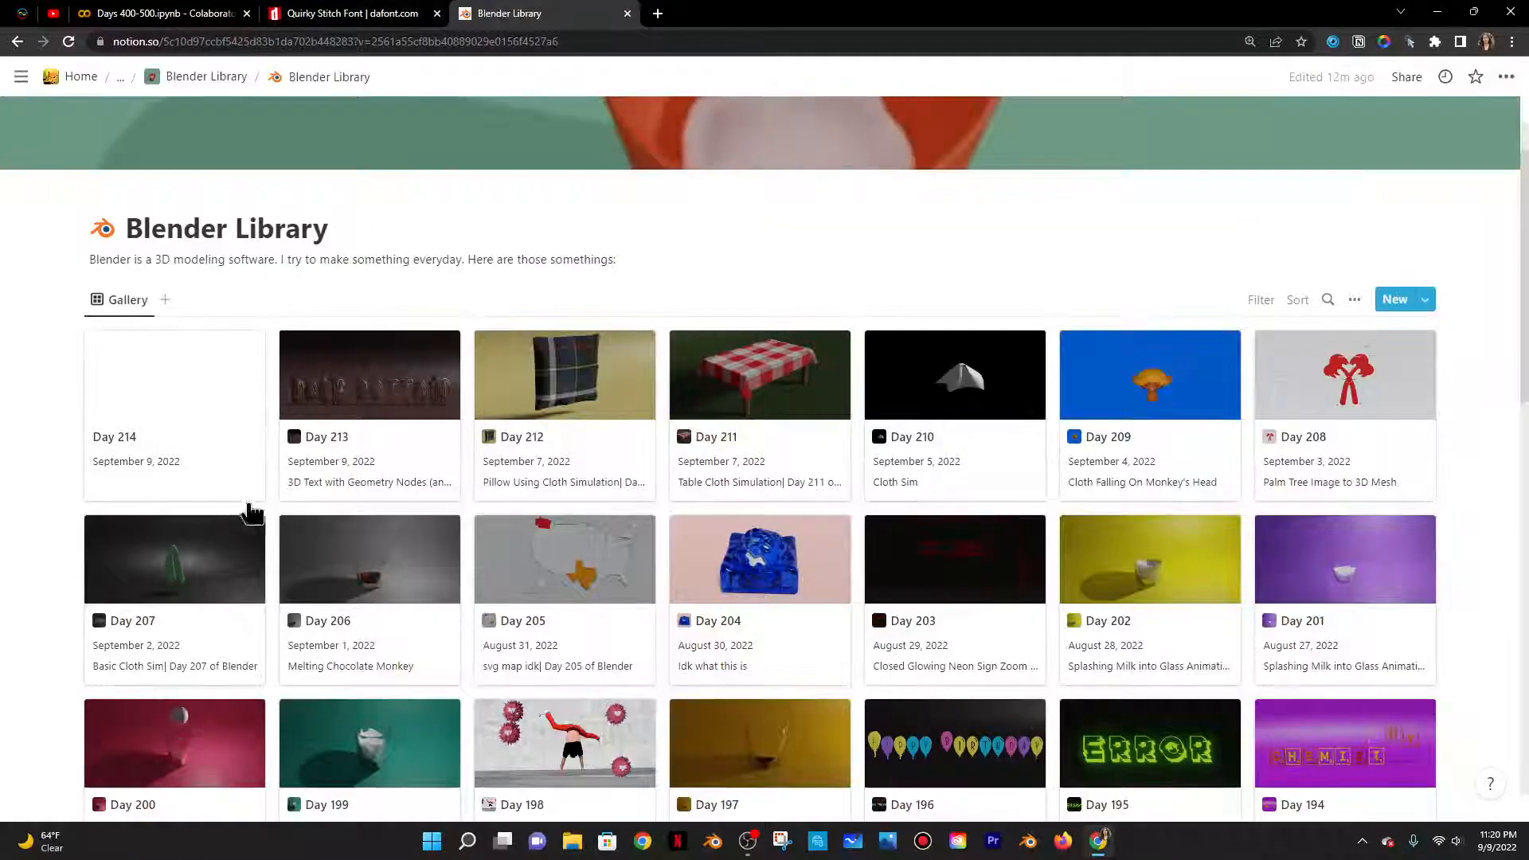
click(403, 9)
click(517, 13)
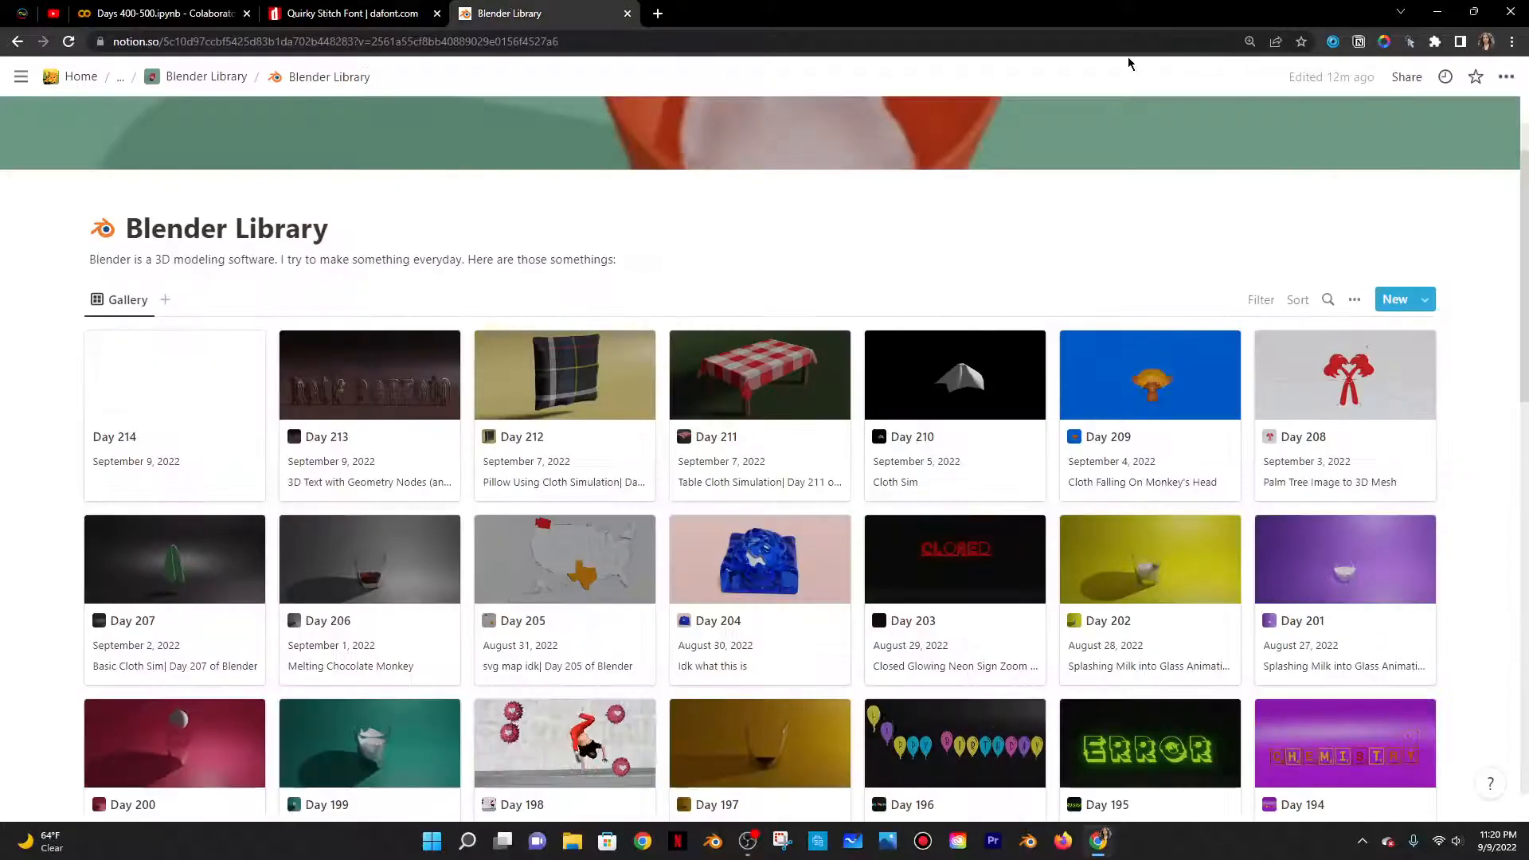
click(1437, 11)
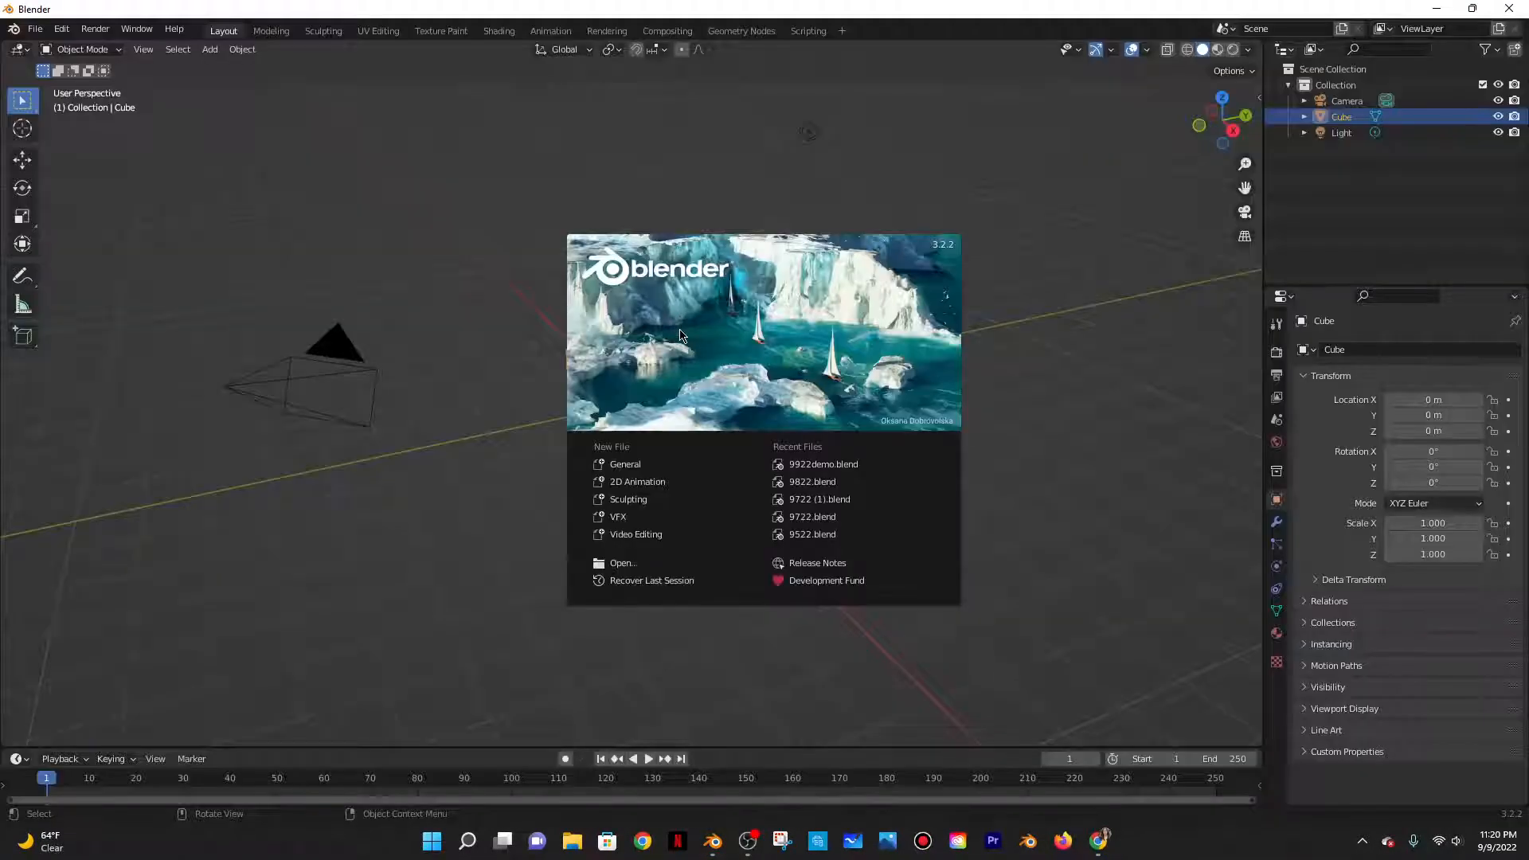
click(621, 480)
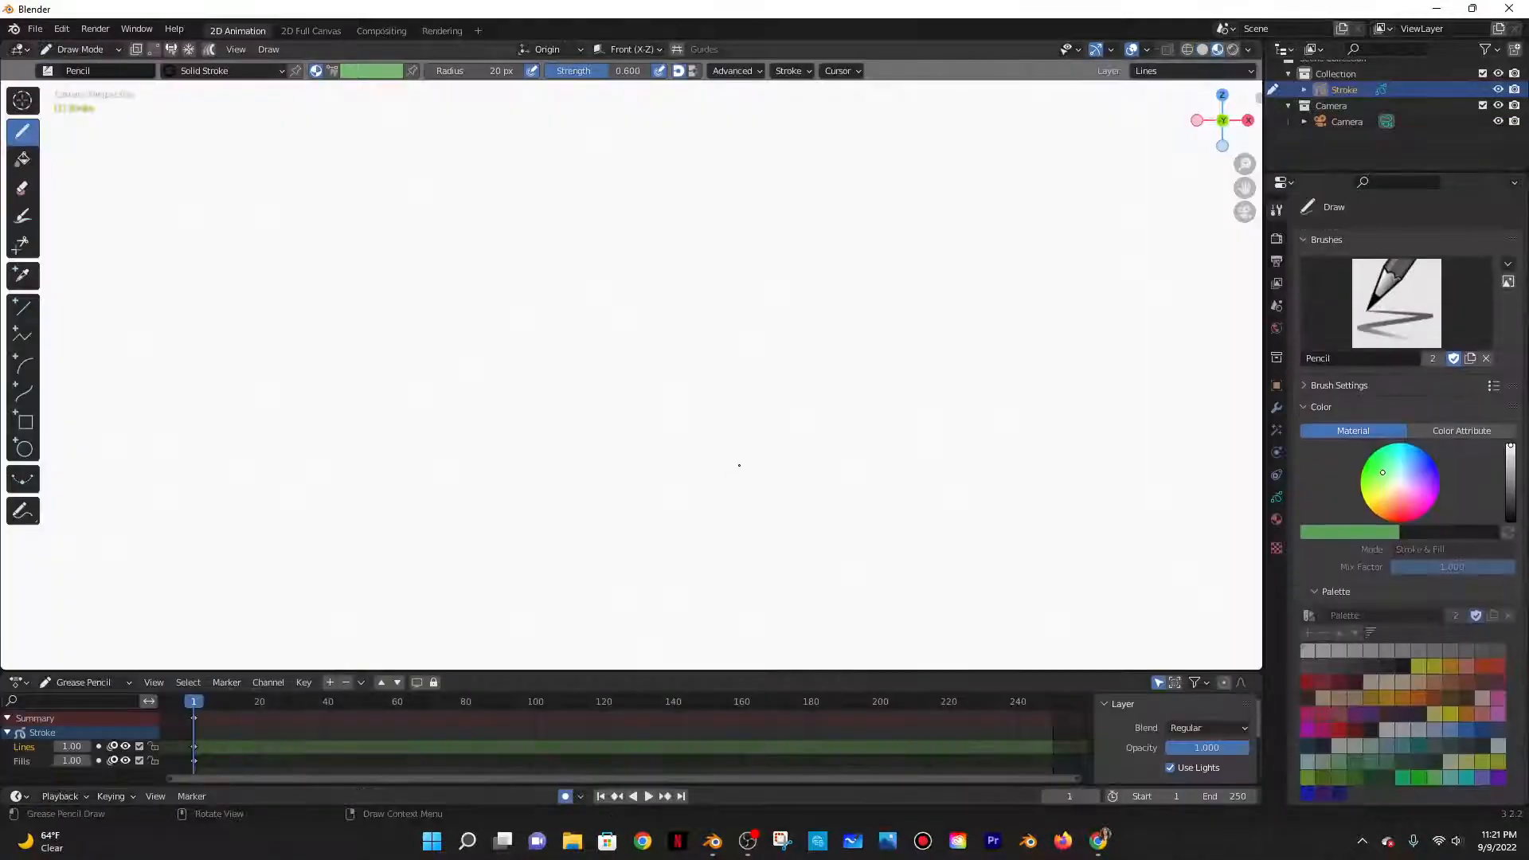
click(35, 29)
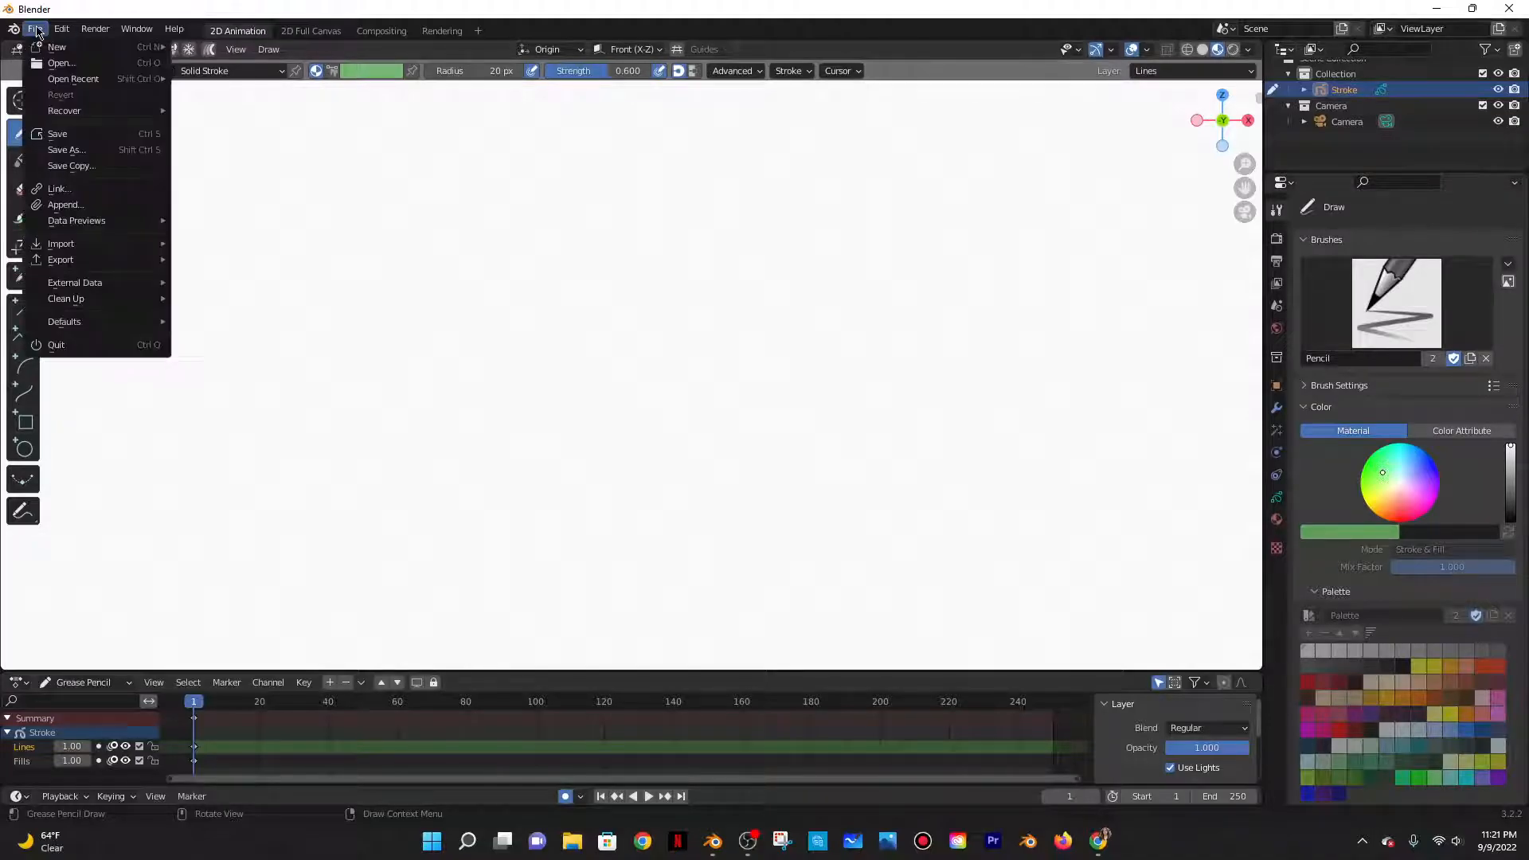
click(1508, 9)
click(719, 852)
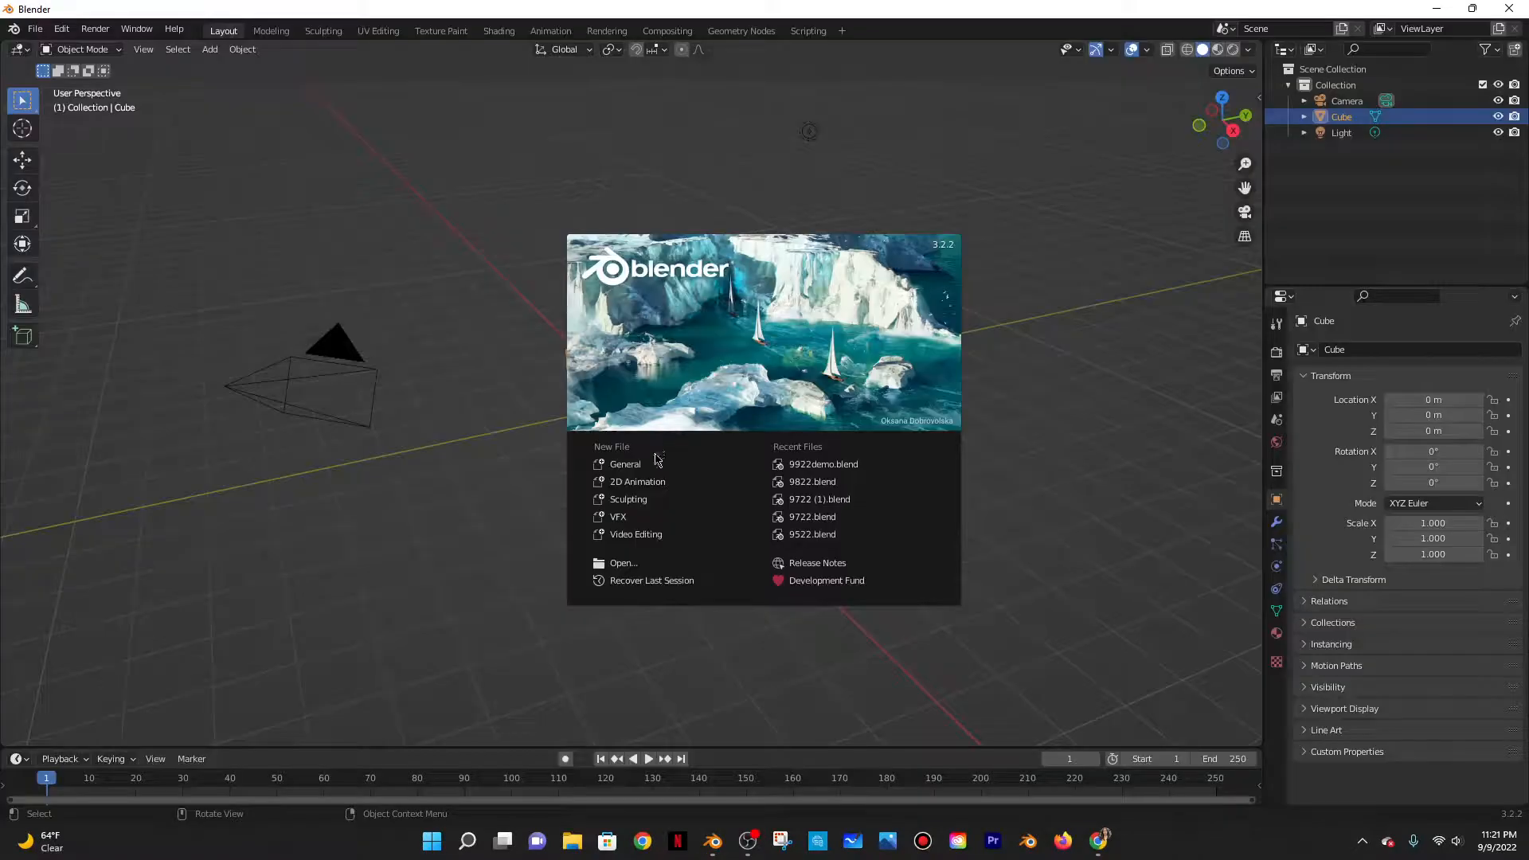
Start a new General file and create a geometry node tree on the default cube in the Geometry Nodes workspace
click(655, 463)
click(736, 33)
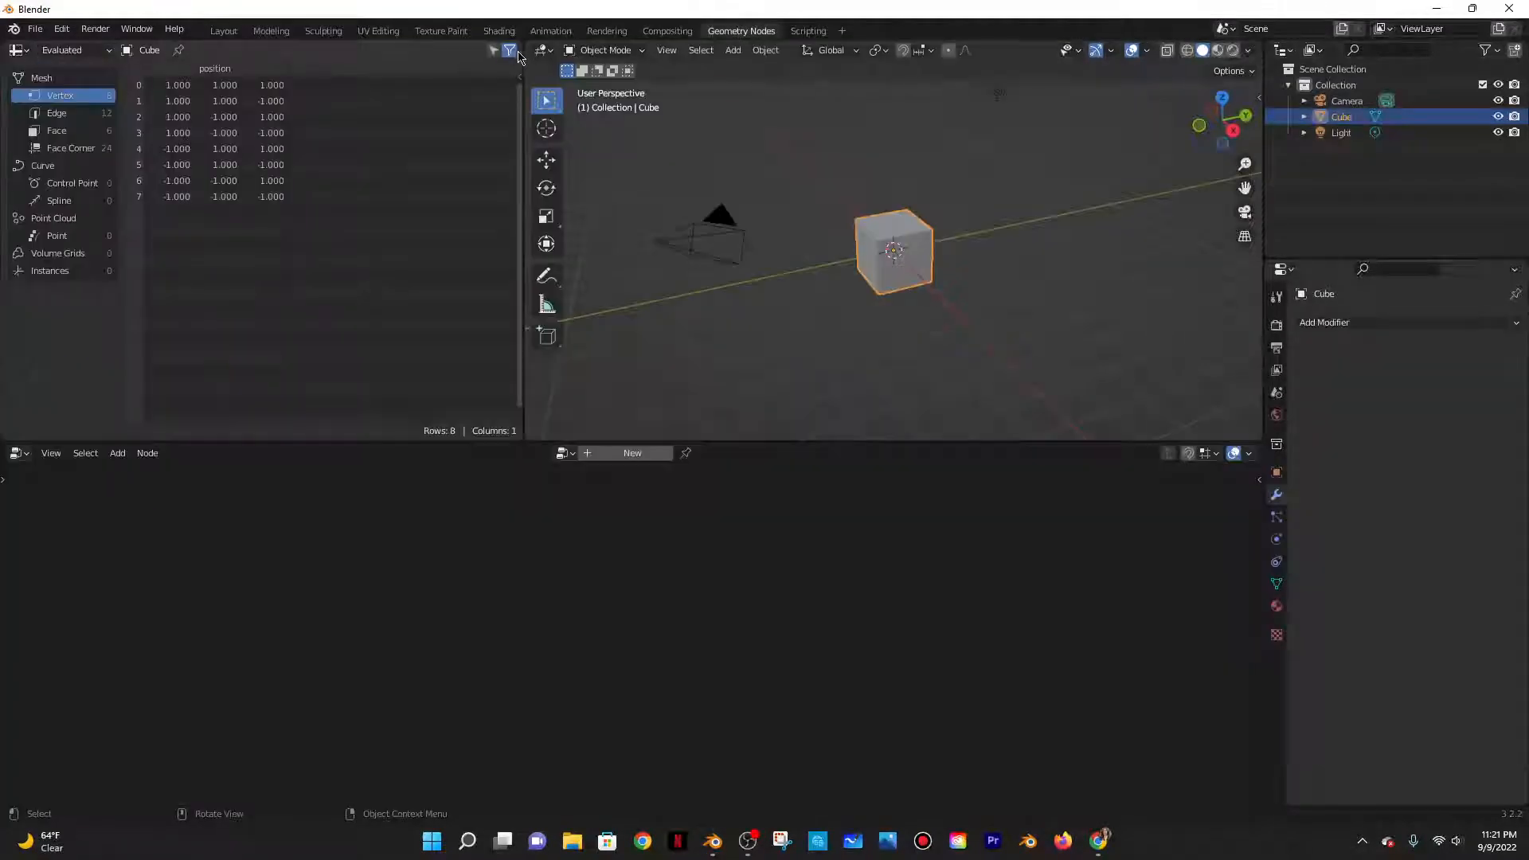
drag(519, 99, 22, 100)
click(630, 453)
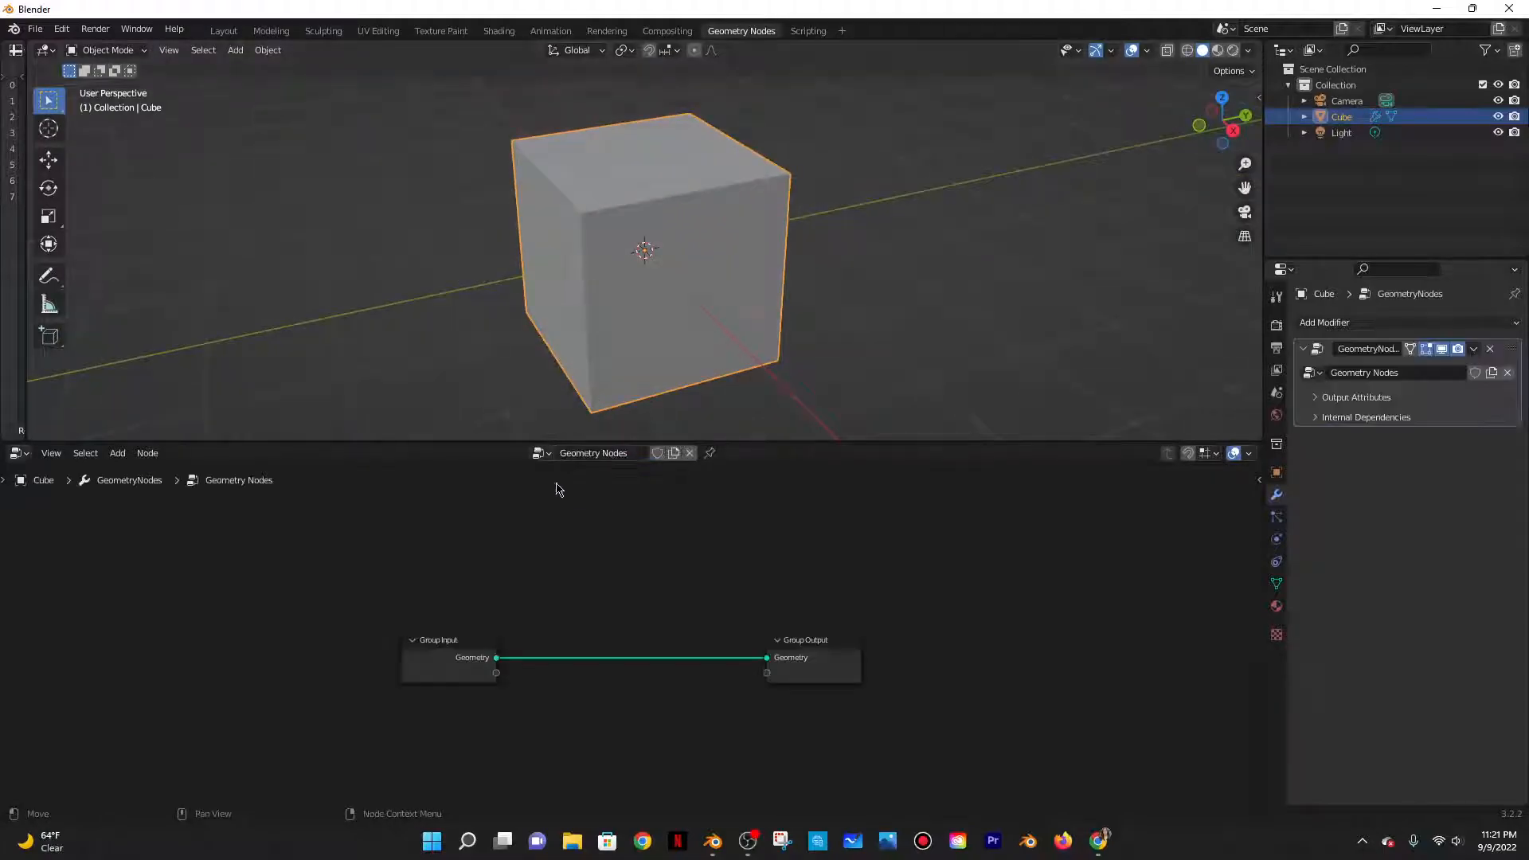
Disconnect the Group Input, add a String to Curves node and link its Curve Instances to the Group Output geometry
scroll(512, 741, up, 4)
drag(906, 682, 406, 714)
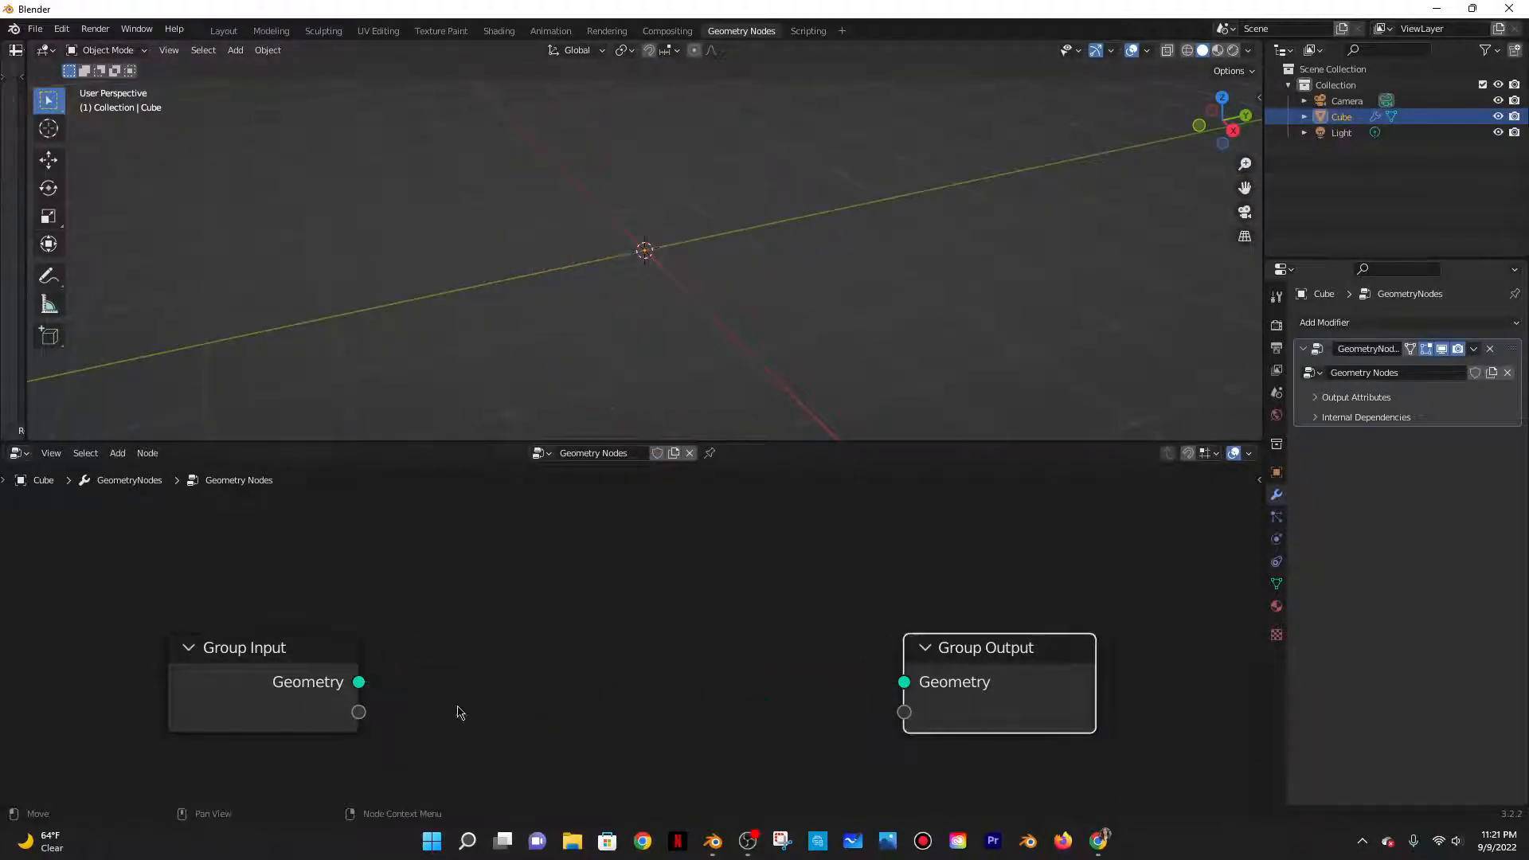
key(shift+a)
text(str)
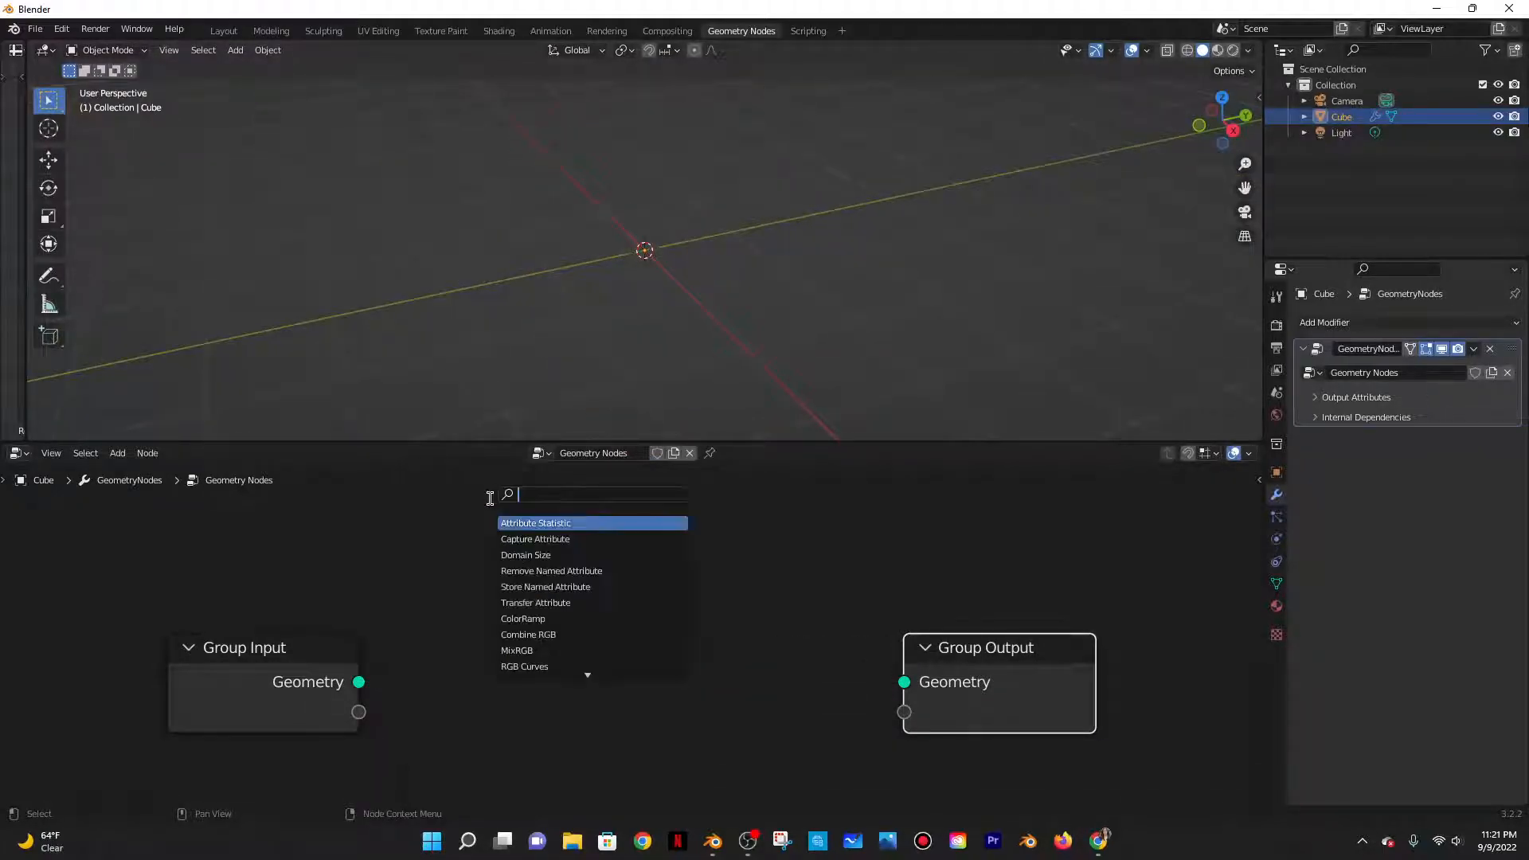
text(ing to)
key(Return)
click(486, 527)
drag(748, 540, 904, 682)
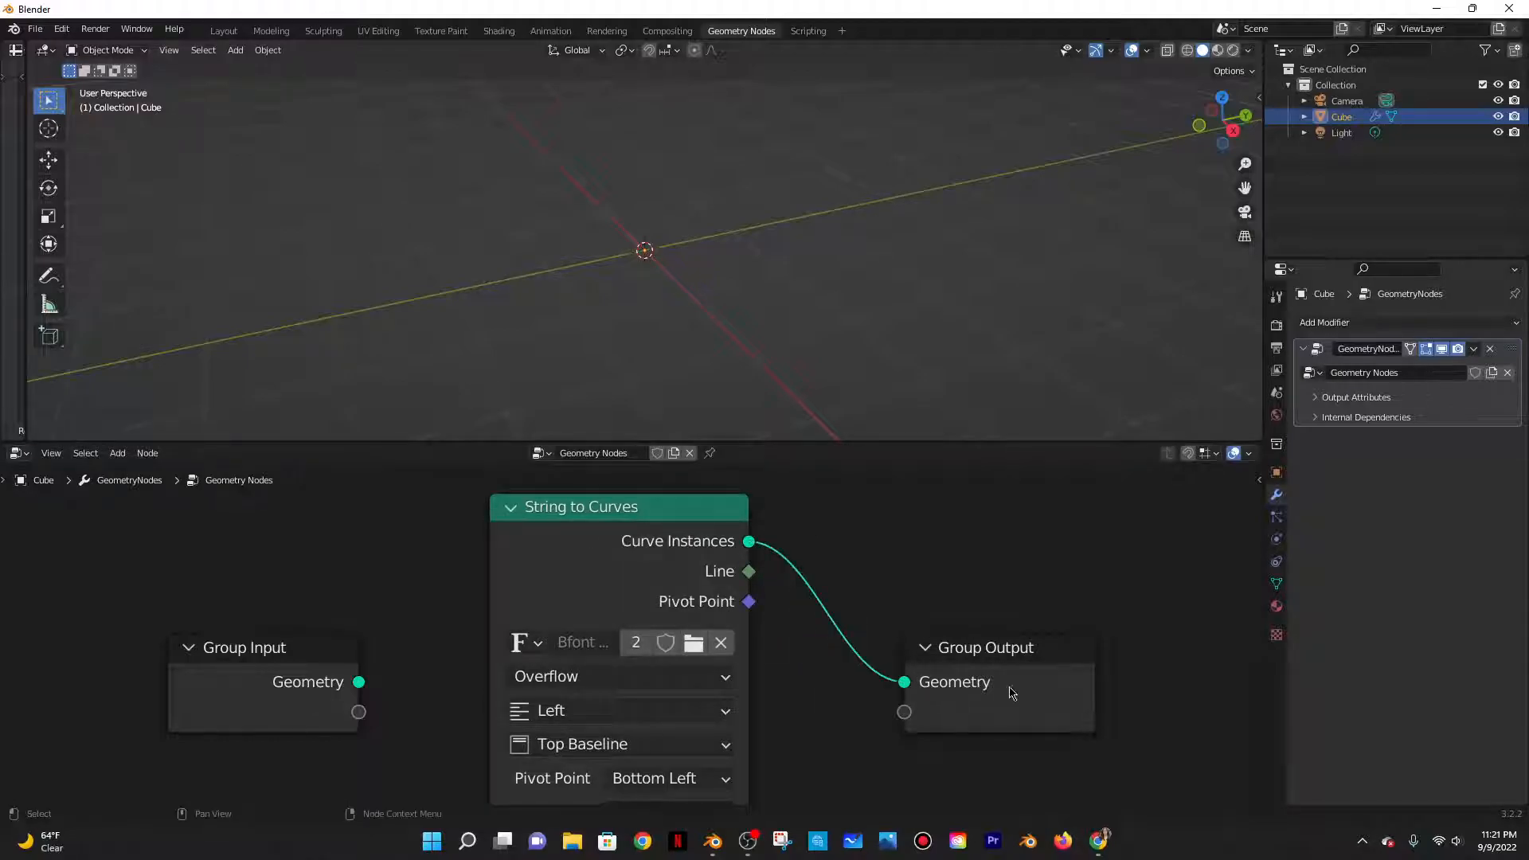
drag(1027, 681, 1027, 563)
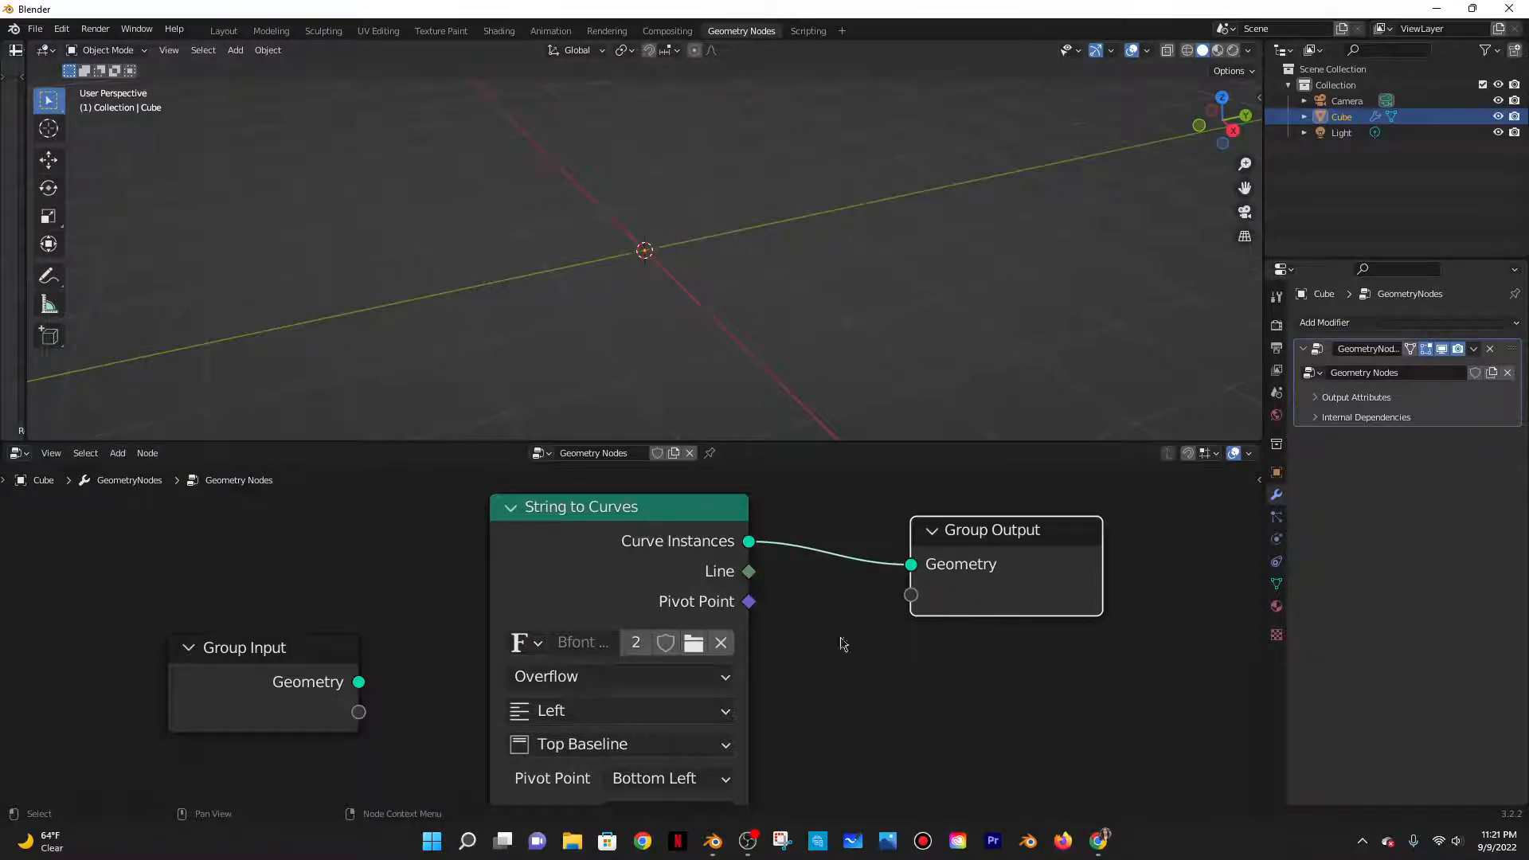
Set the String value of the String to Curves node to the owner's first name in possessive form followed by PILLOW, in capitals
middle_drag(816, 691, 853, 655)
scroll(852, 655, up, 2)
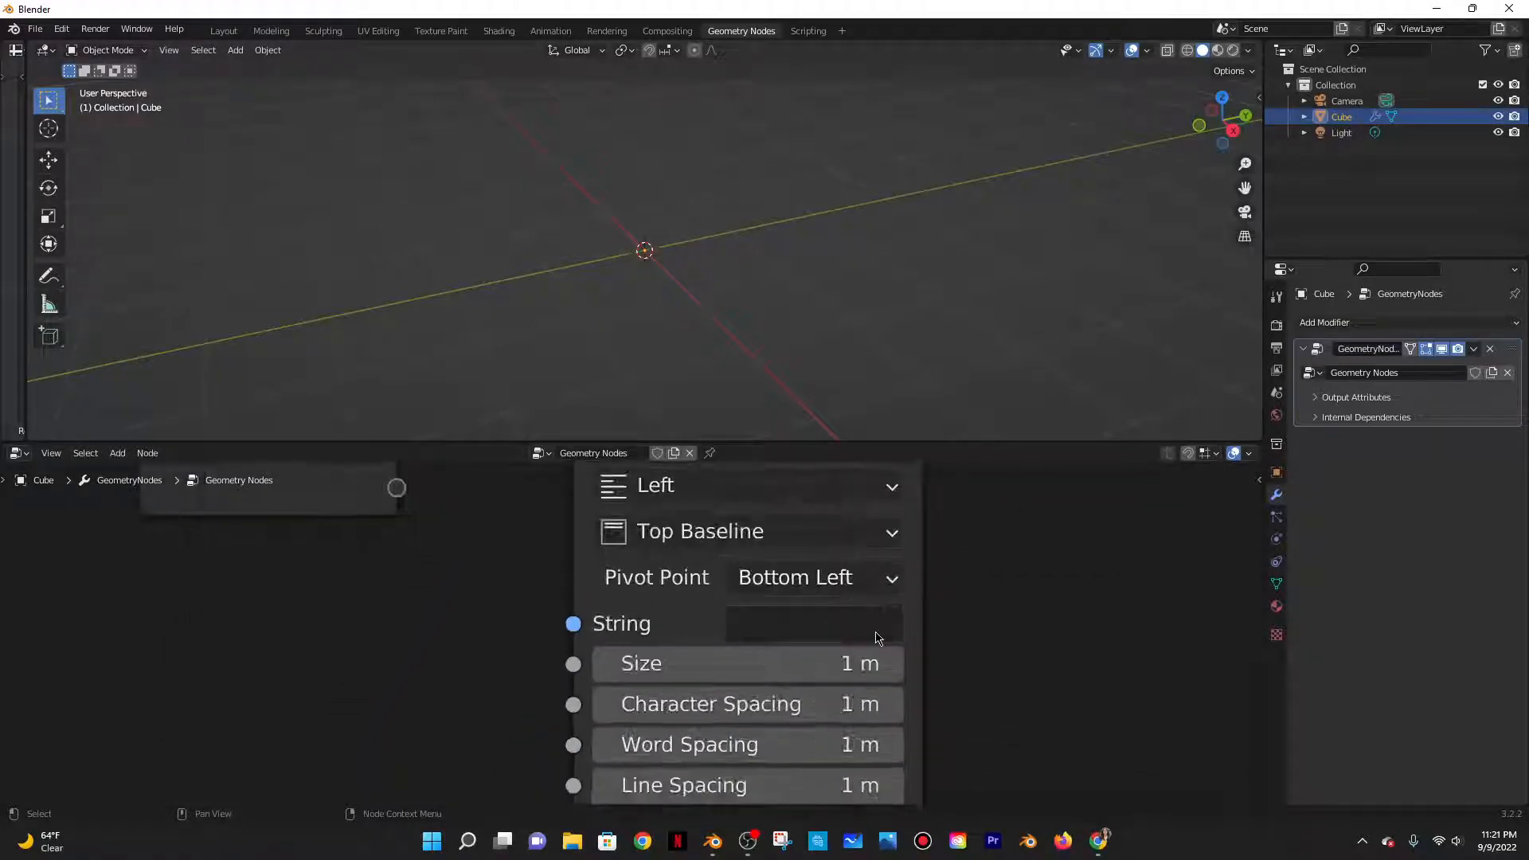
click(823, 635)
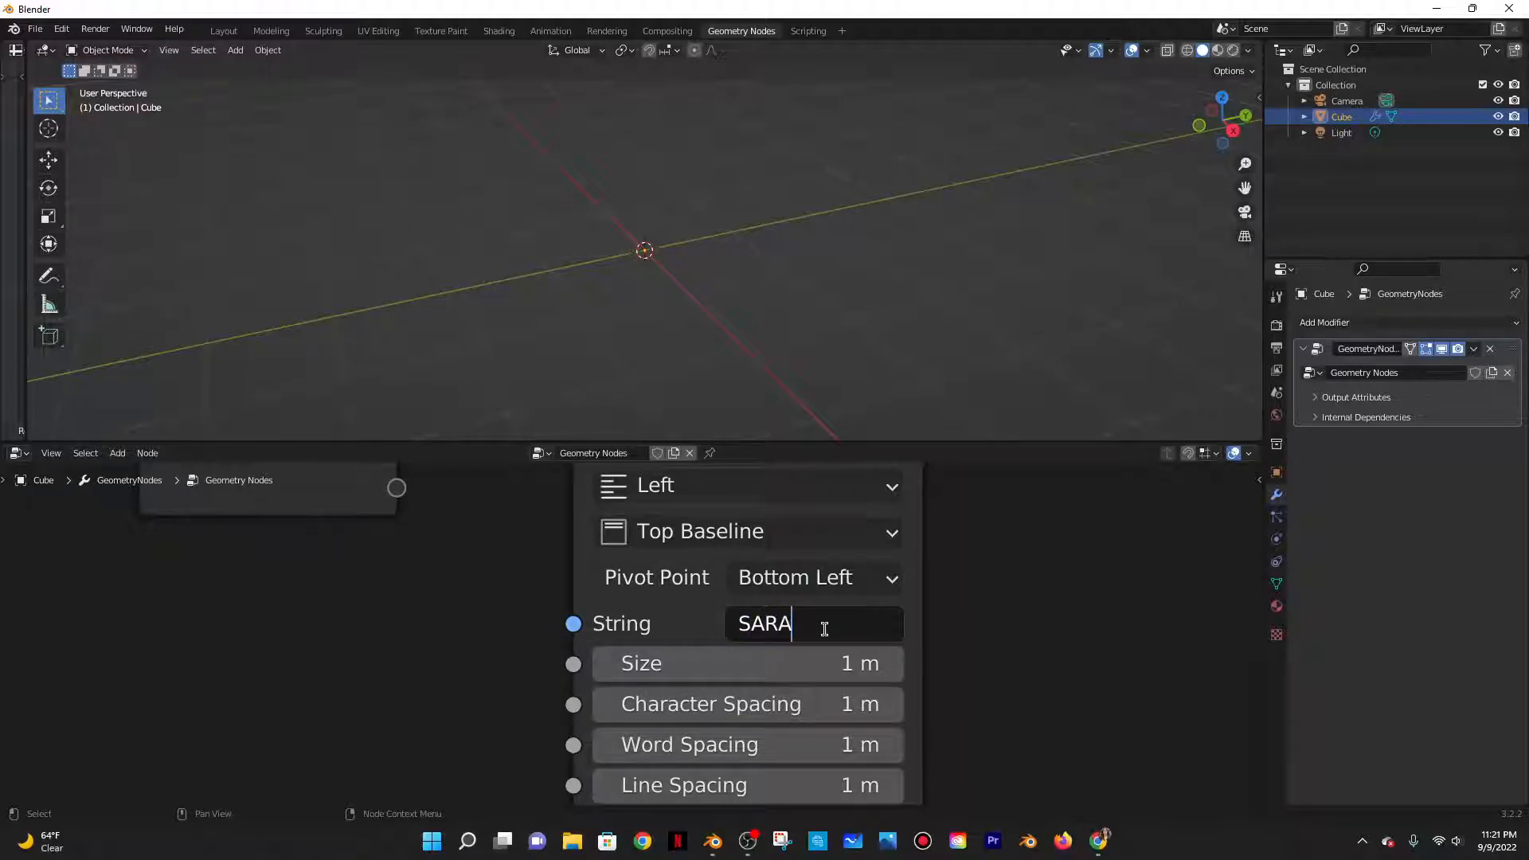
text(SARAI'S PILLOW)
key(Return)
Insert a Transform node between the String to Curves node and the Group Output
scroll(697, 668, down, 3)
key(shift+a)
text(tran)
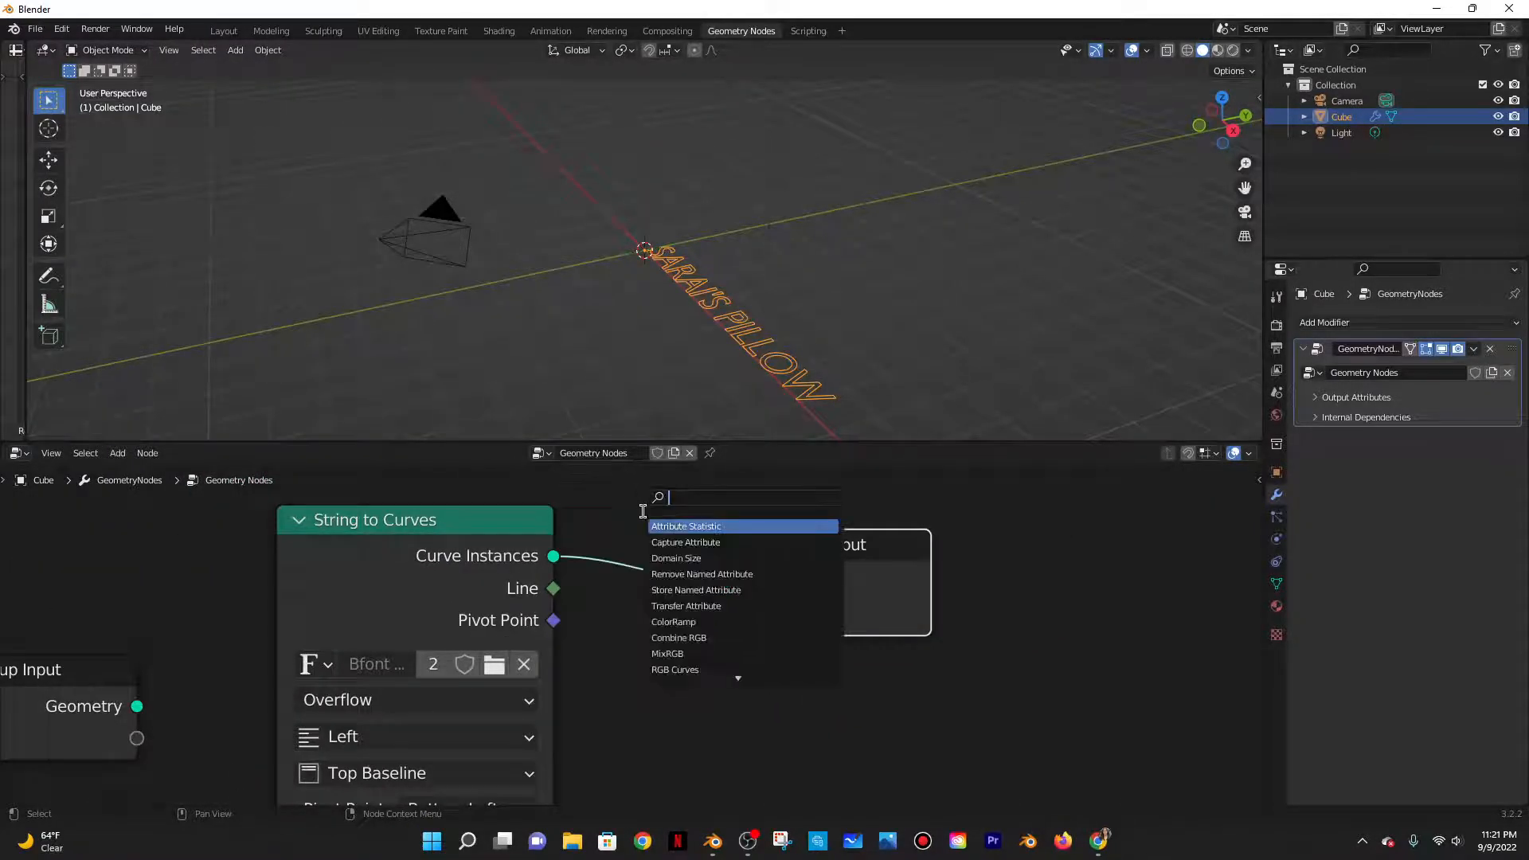
key(Return)
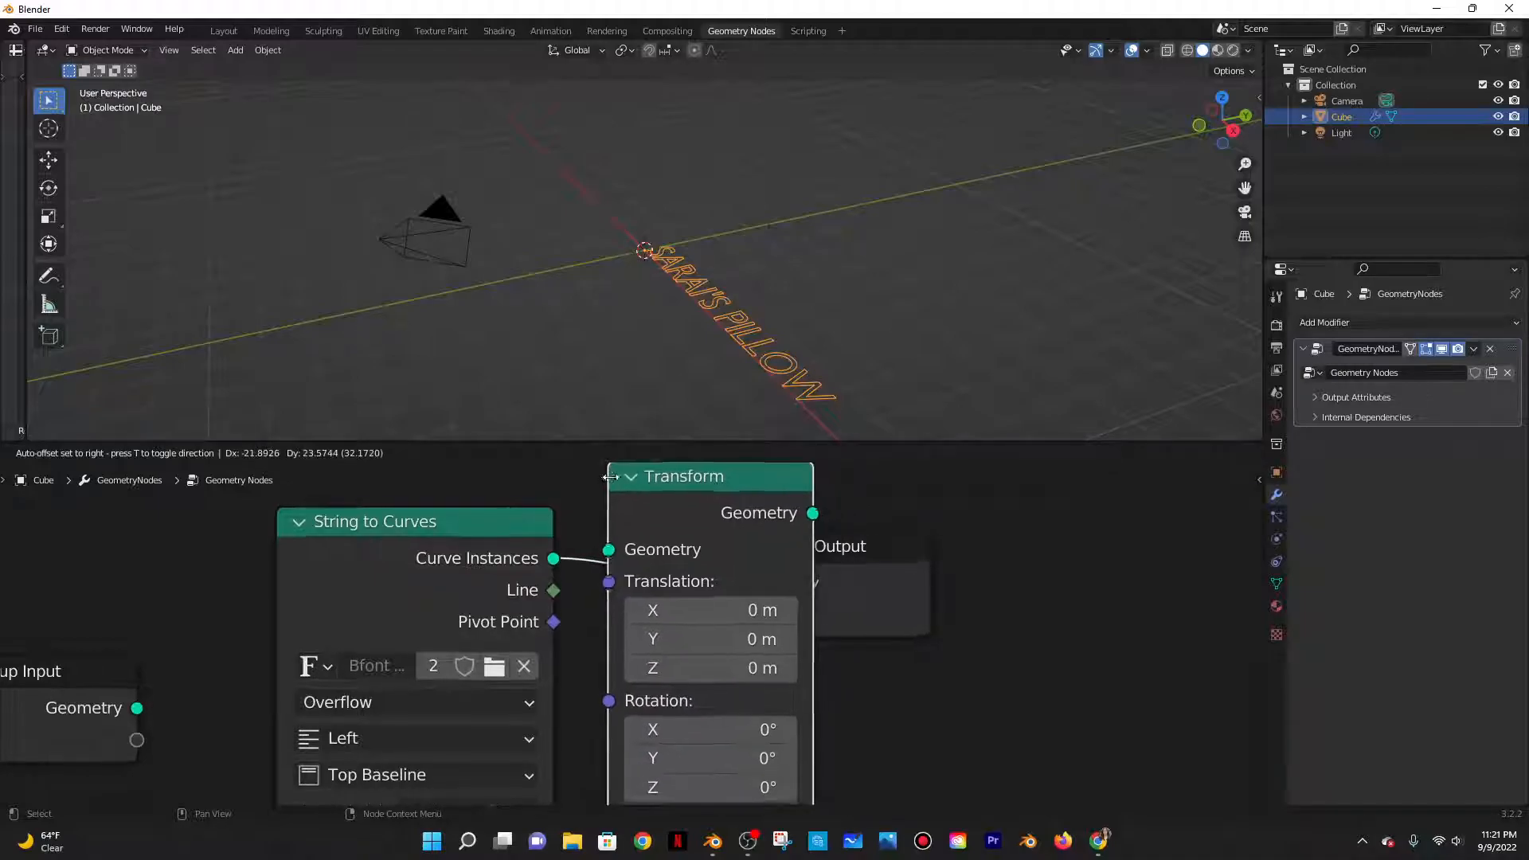
click(671, 478)
Set the Transform node's X rotation to 90° so the text stands upright
scroll(807, 646, up, 4)
click(807, 646)
text(90)
key(Return)
middle_drag(876, 375, 819, 390)
scroll(599, 570, down, 1)
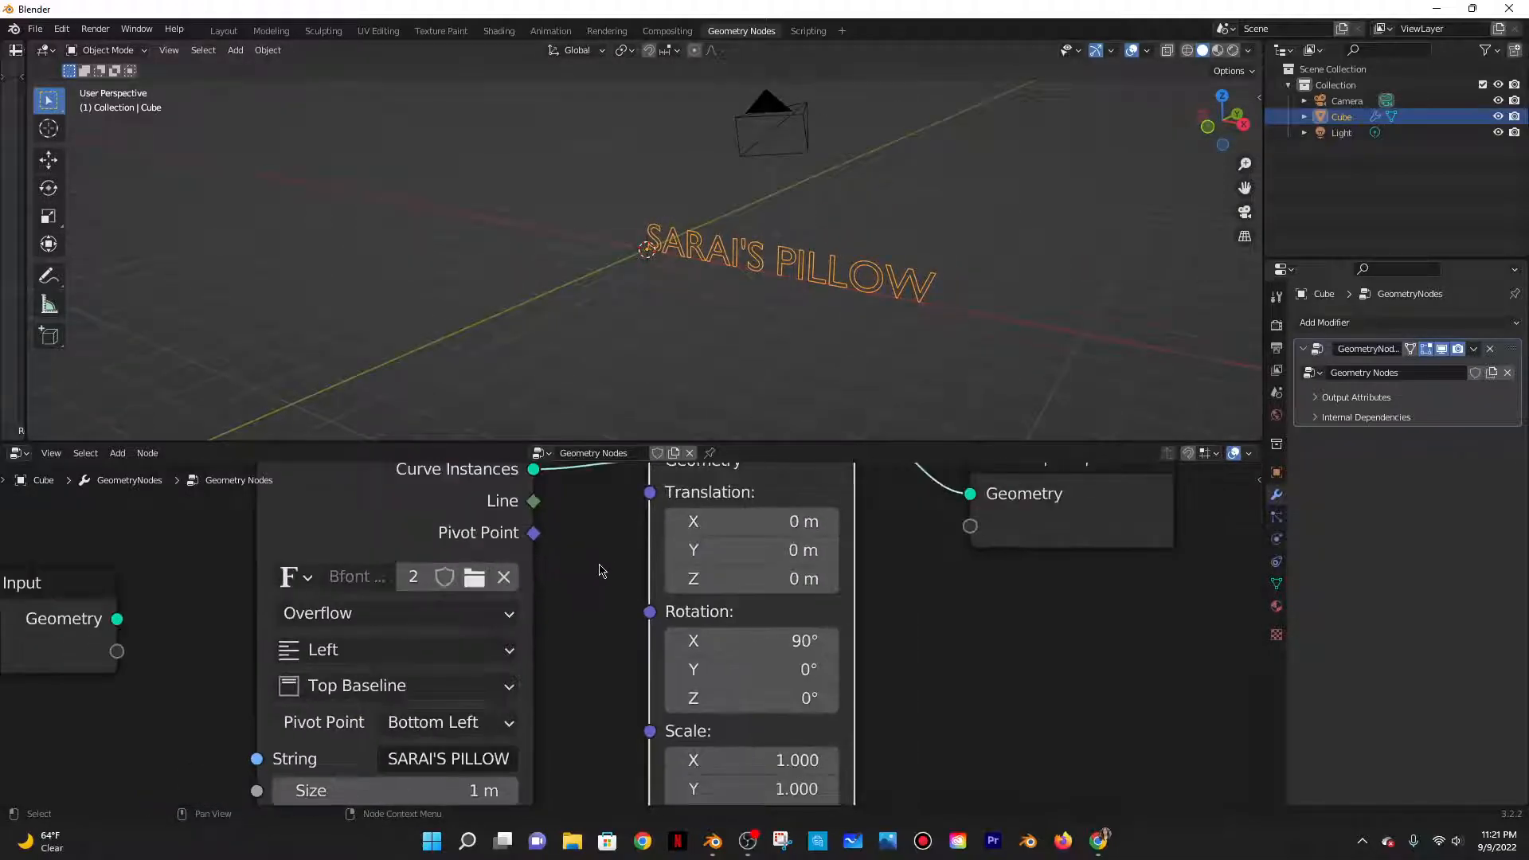
scroll(607, 559, down, 1)
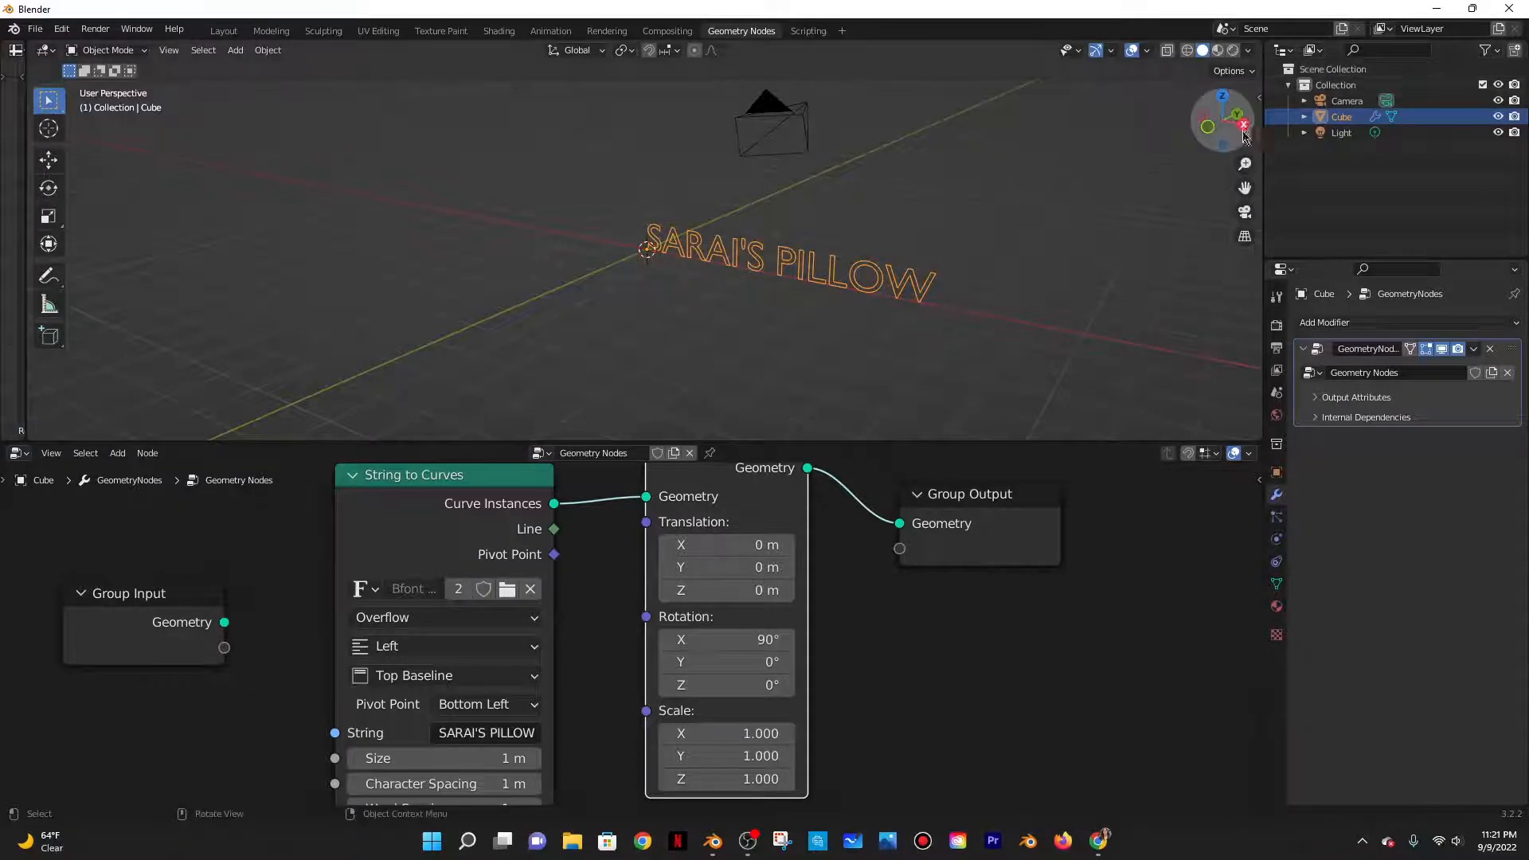
middle_drag(901, 267, 962, 251)
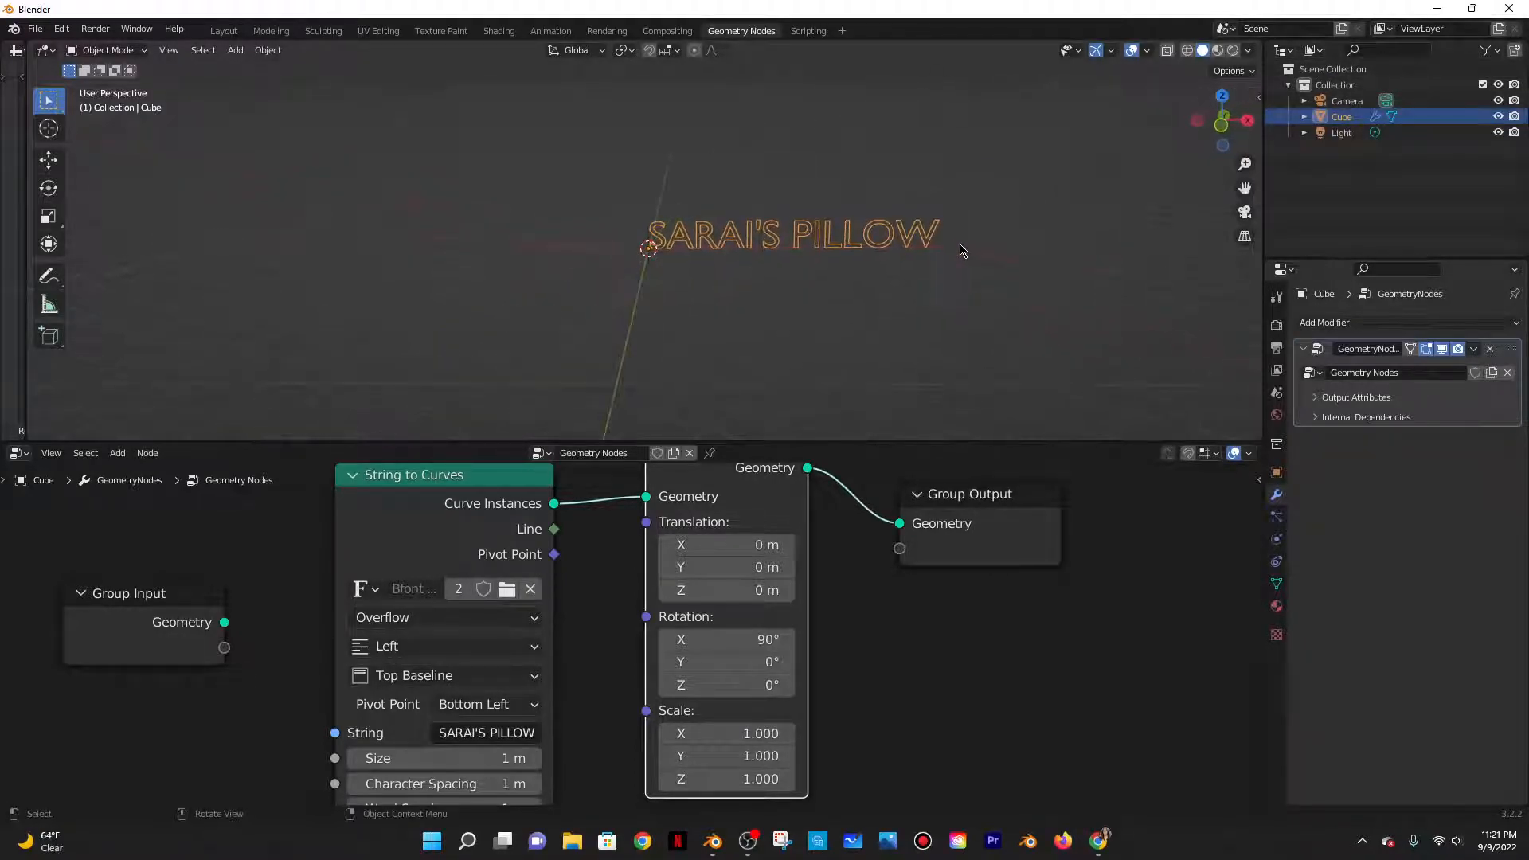
Insert a Fill Curve node between the Transform node and the Group Output to fill the text outlines
middle_drag(944, 603, 779, 675)
key(shift+a)
click(716, 496)
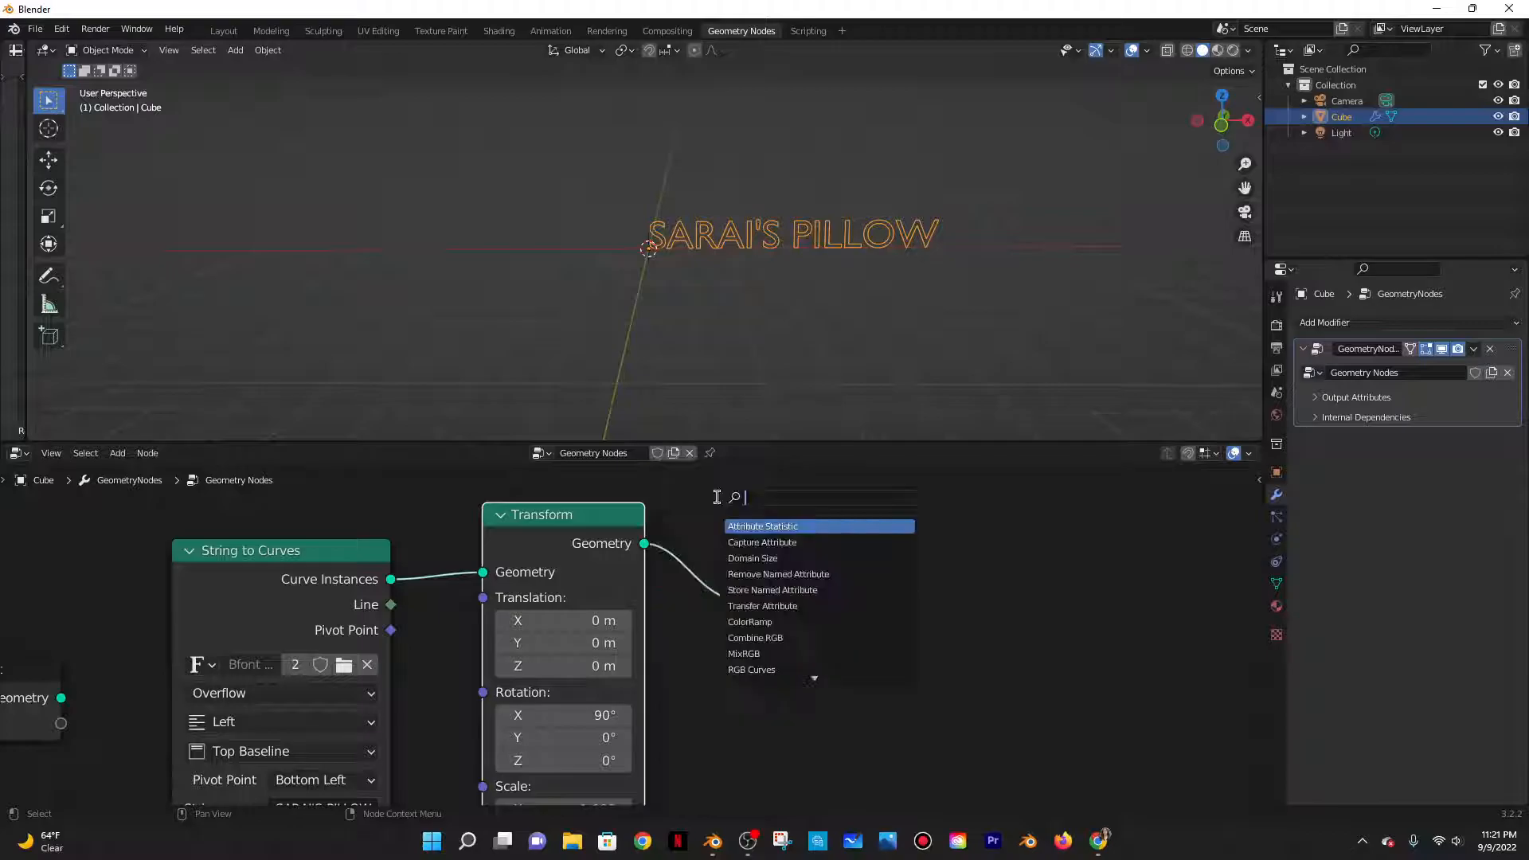
text(fill c)
key(Return)
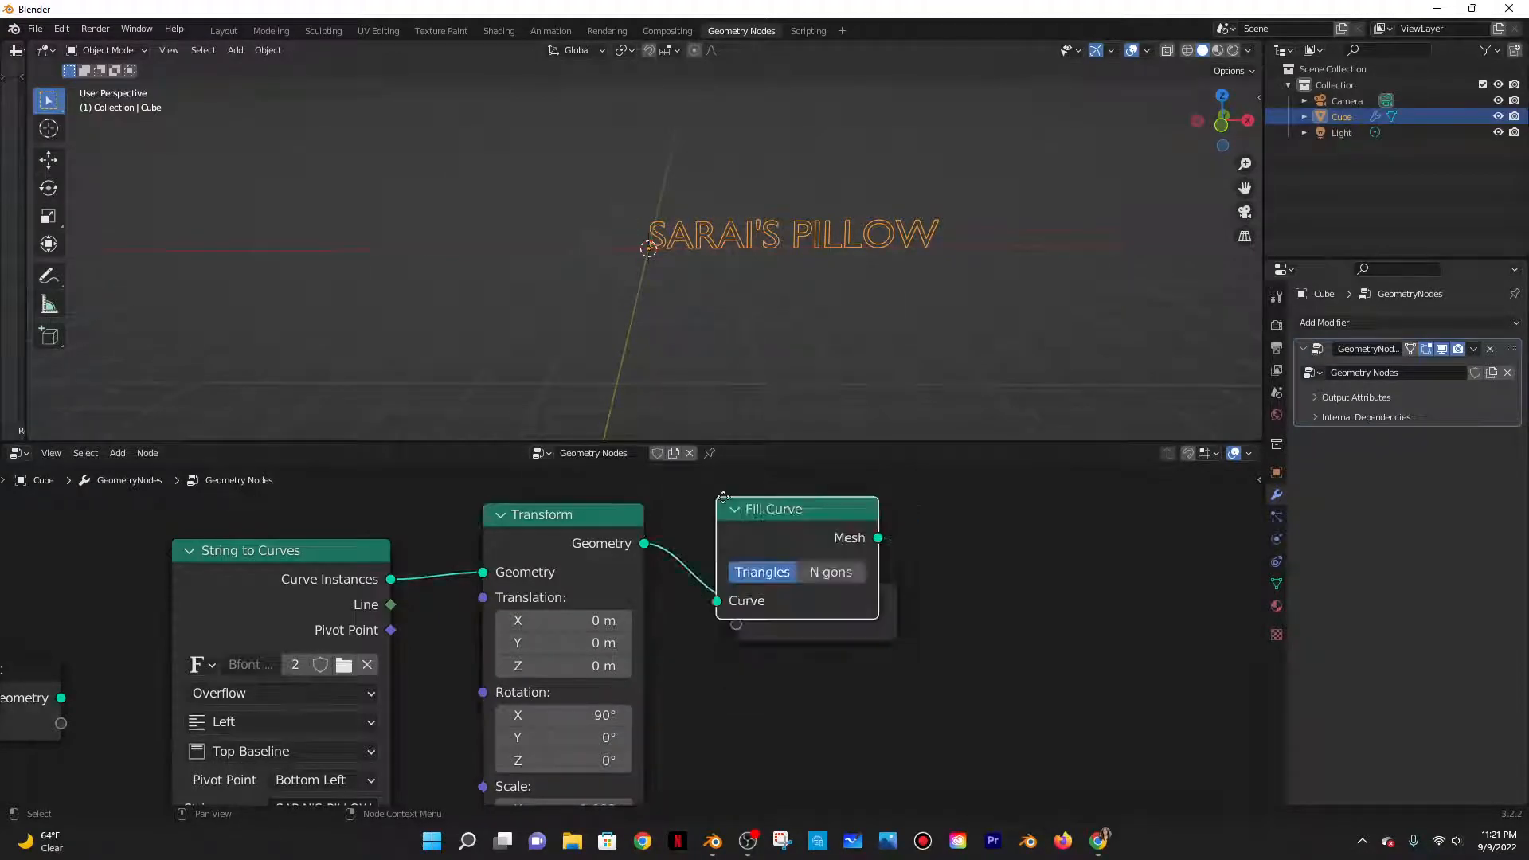
click(742, 497)
shift+middle_drag(1083, 204, 696, 261)
click(691, 342)
scroll(685, 506, up, 4)
scroll(772, 312, down, 1)
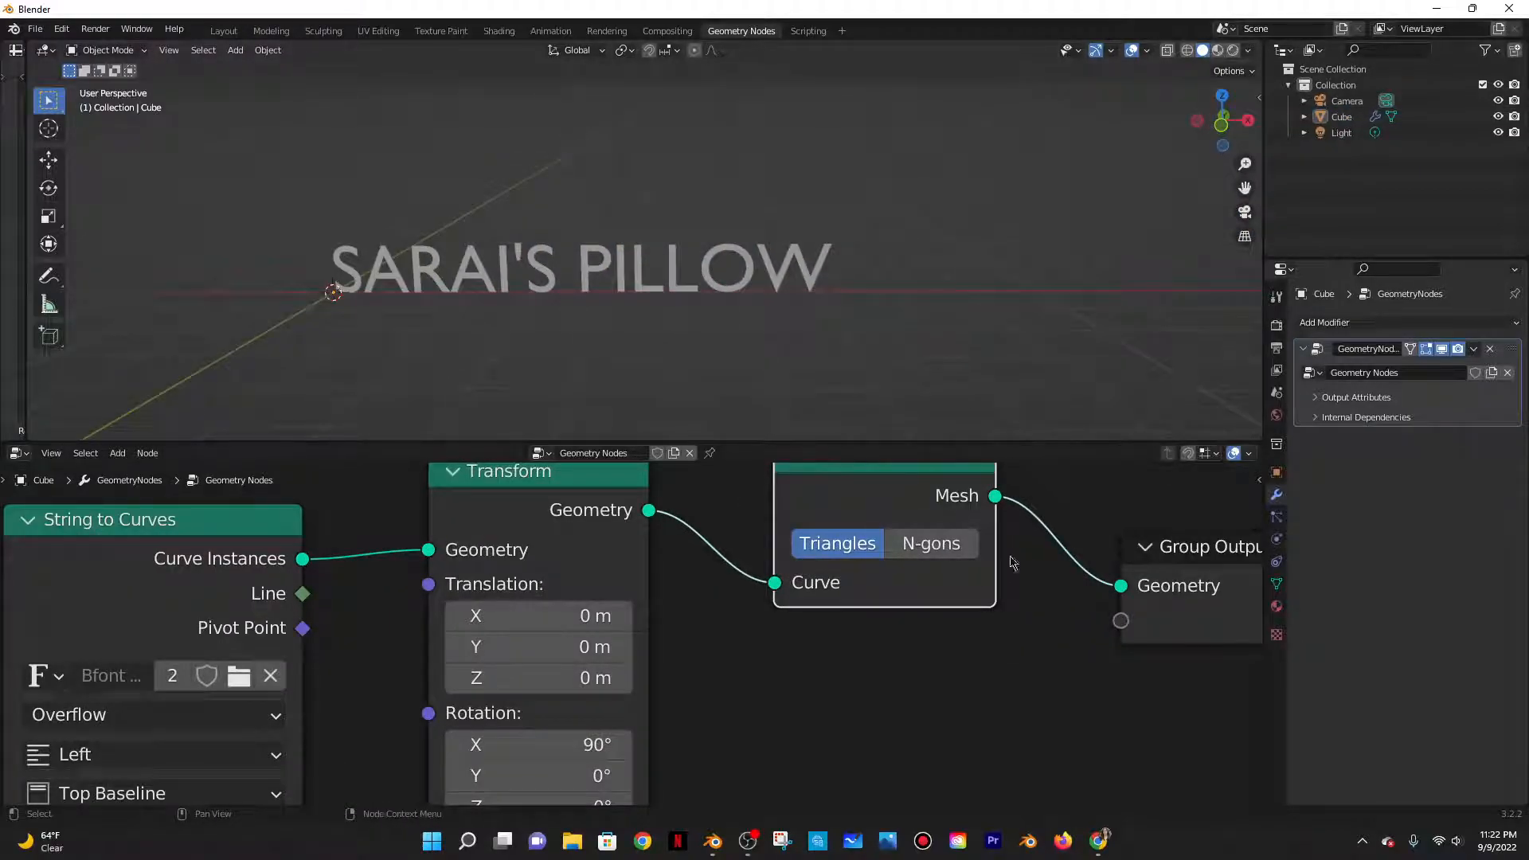
Set the Fill Curve node to N-gons while viewing the text mesh in wireframe, and restore solid shading
click(1187, 50)
middle_drag(755, 140, 382, 300)
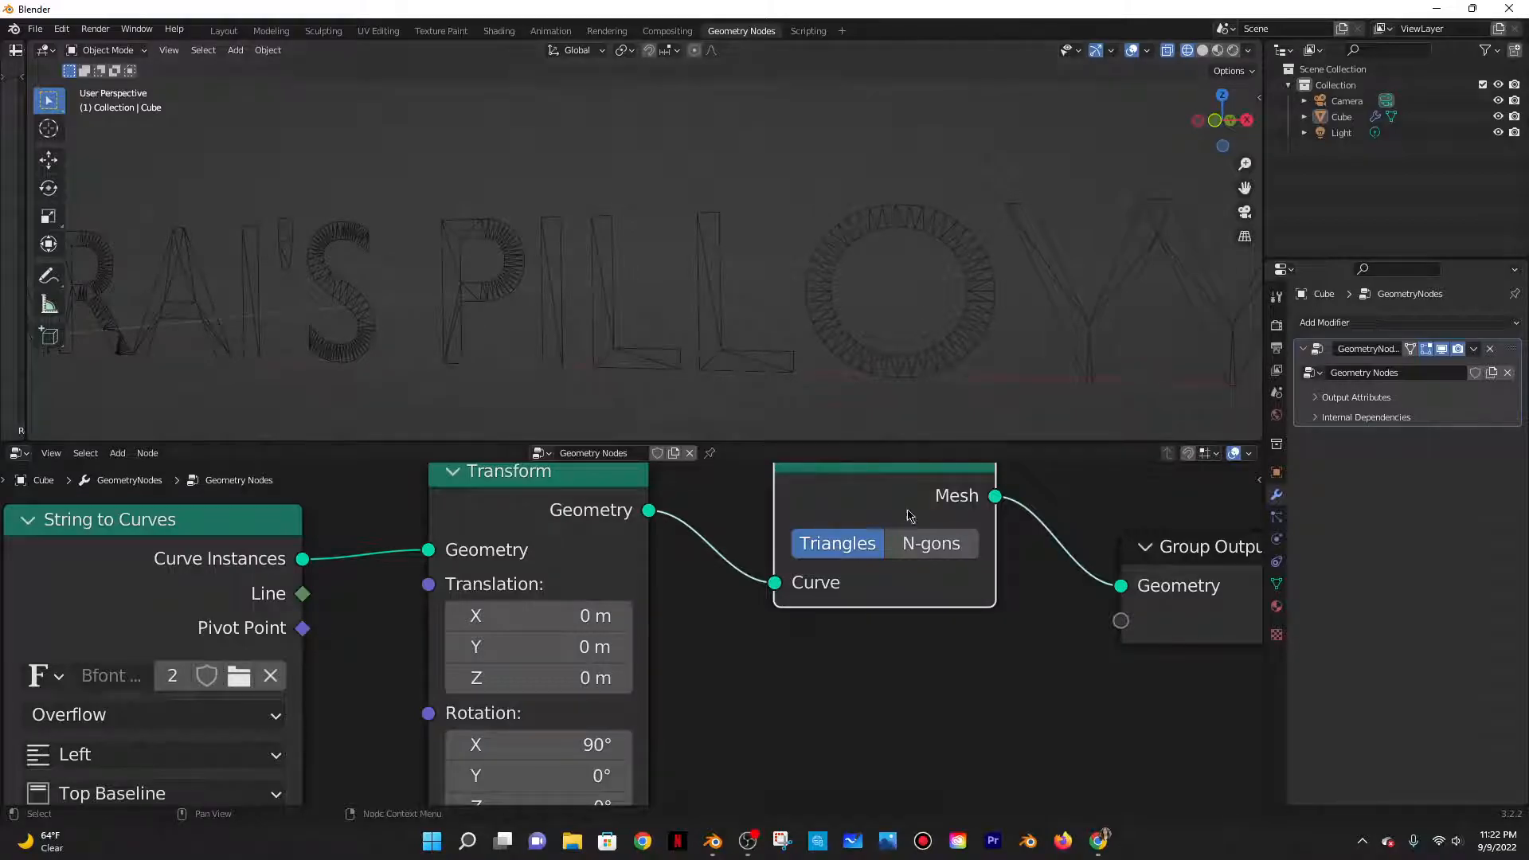
click(931, 543)
scroll(634, 185, down, 3)
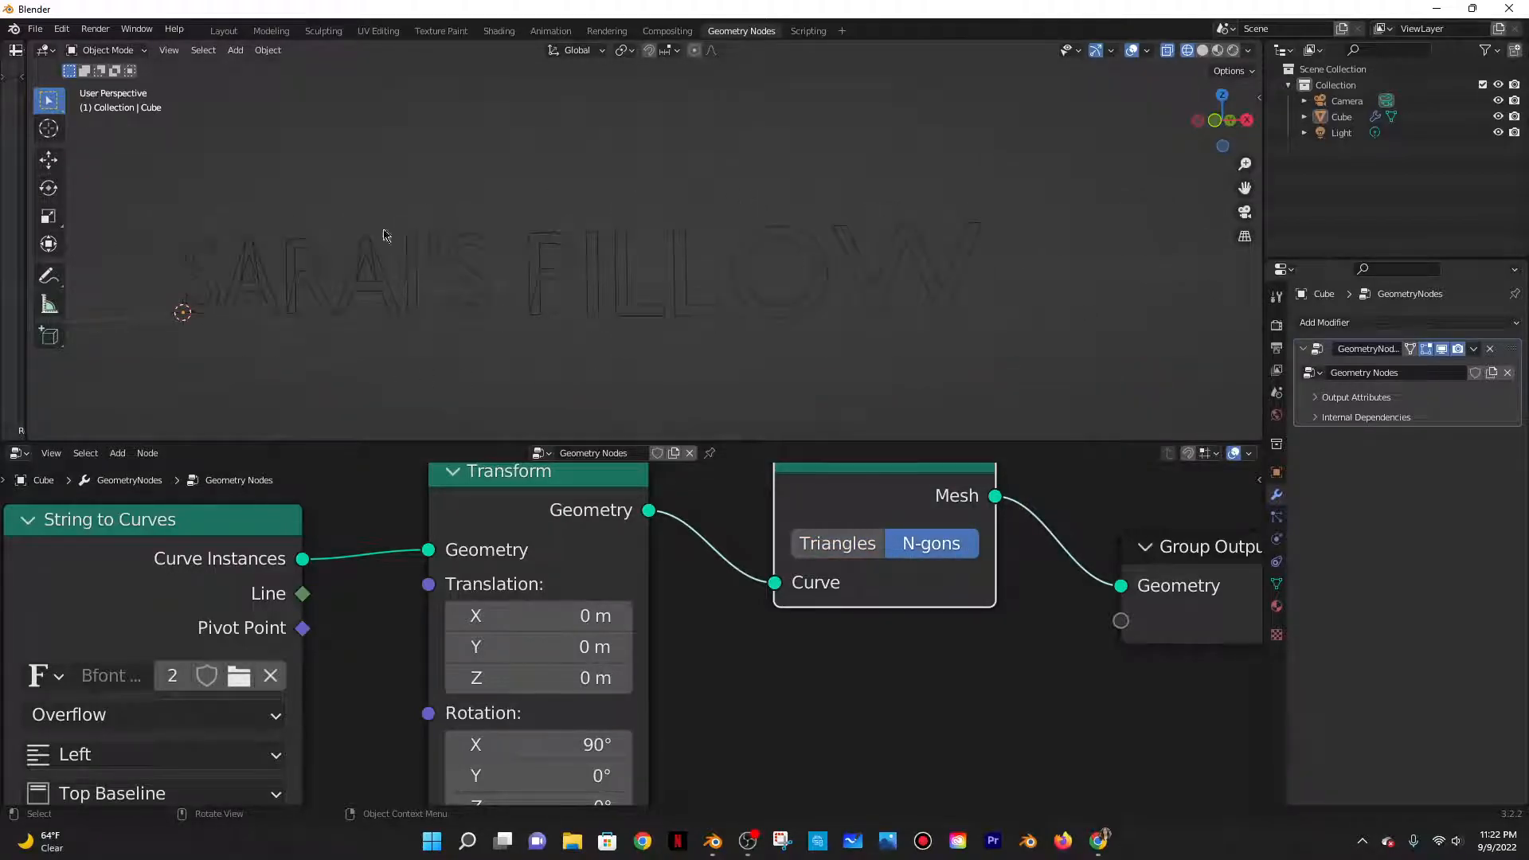
click(1202, 51)
scroll(649, 247, down, 4)
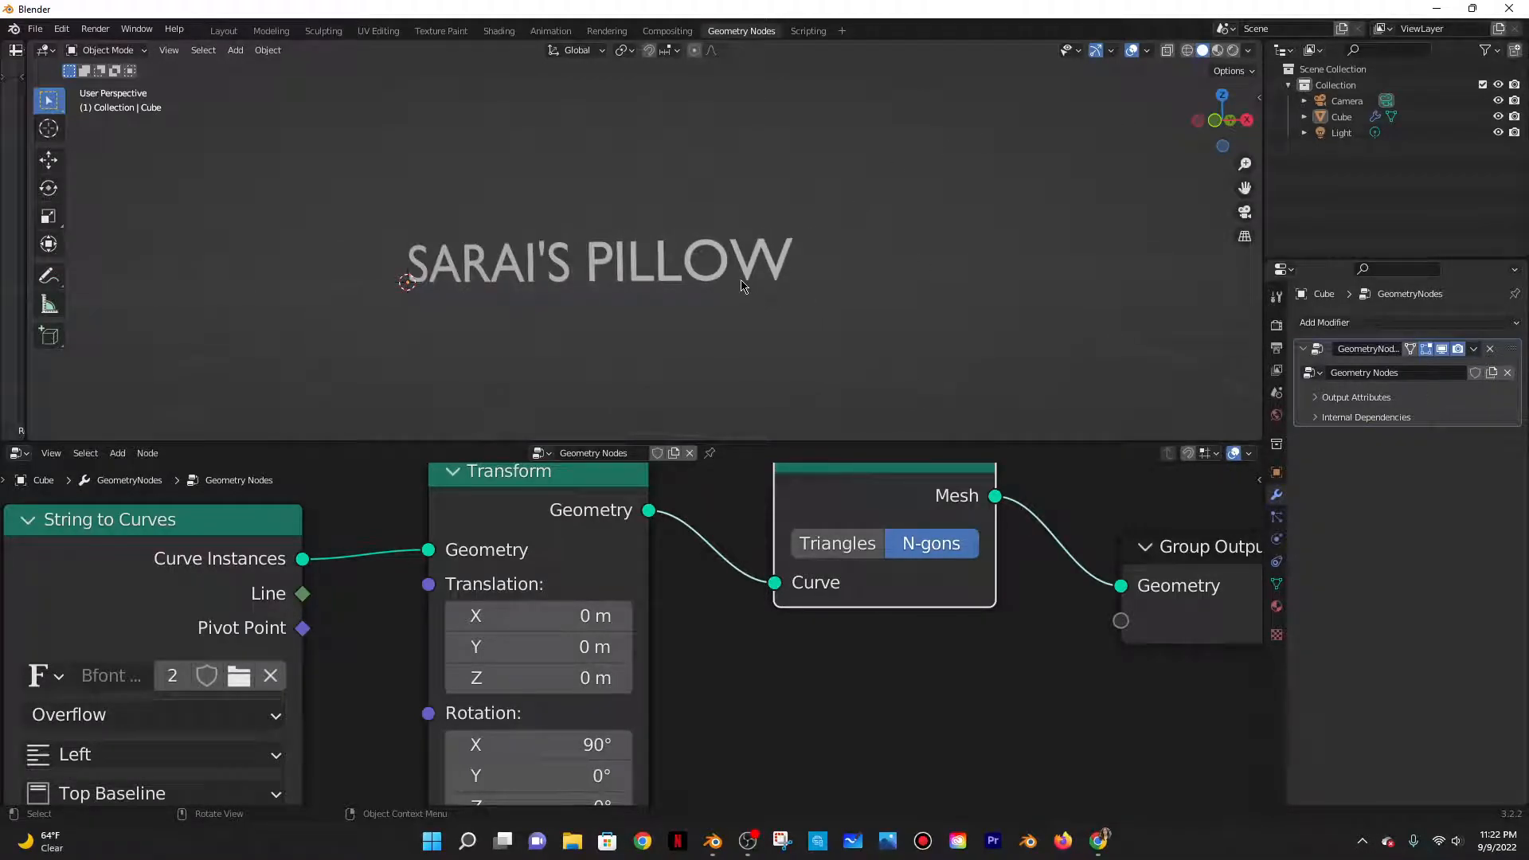
Insert a Set Material node after the Fill Curve node and assign the existing Material to the text
scroll(1003, 654, down, 2)
drag(975, 599, 929, 490)
text(set m)
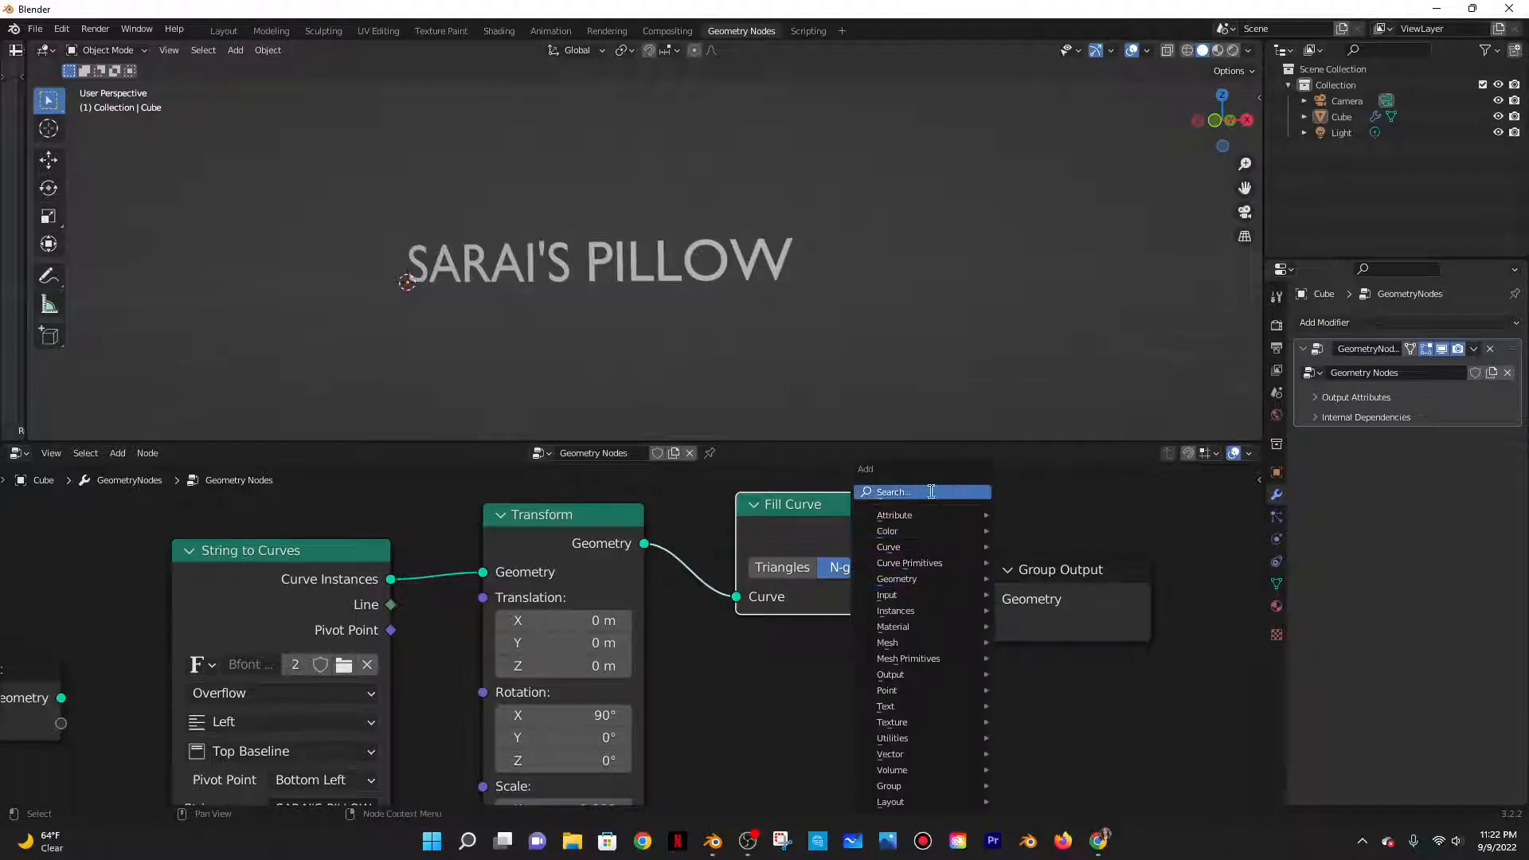
key(Return)
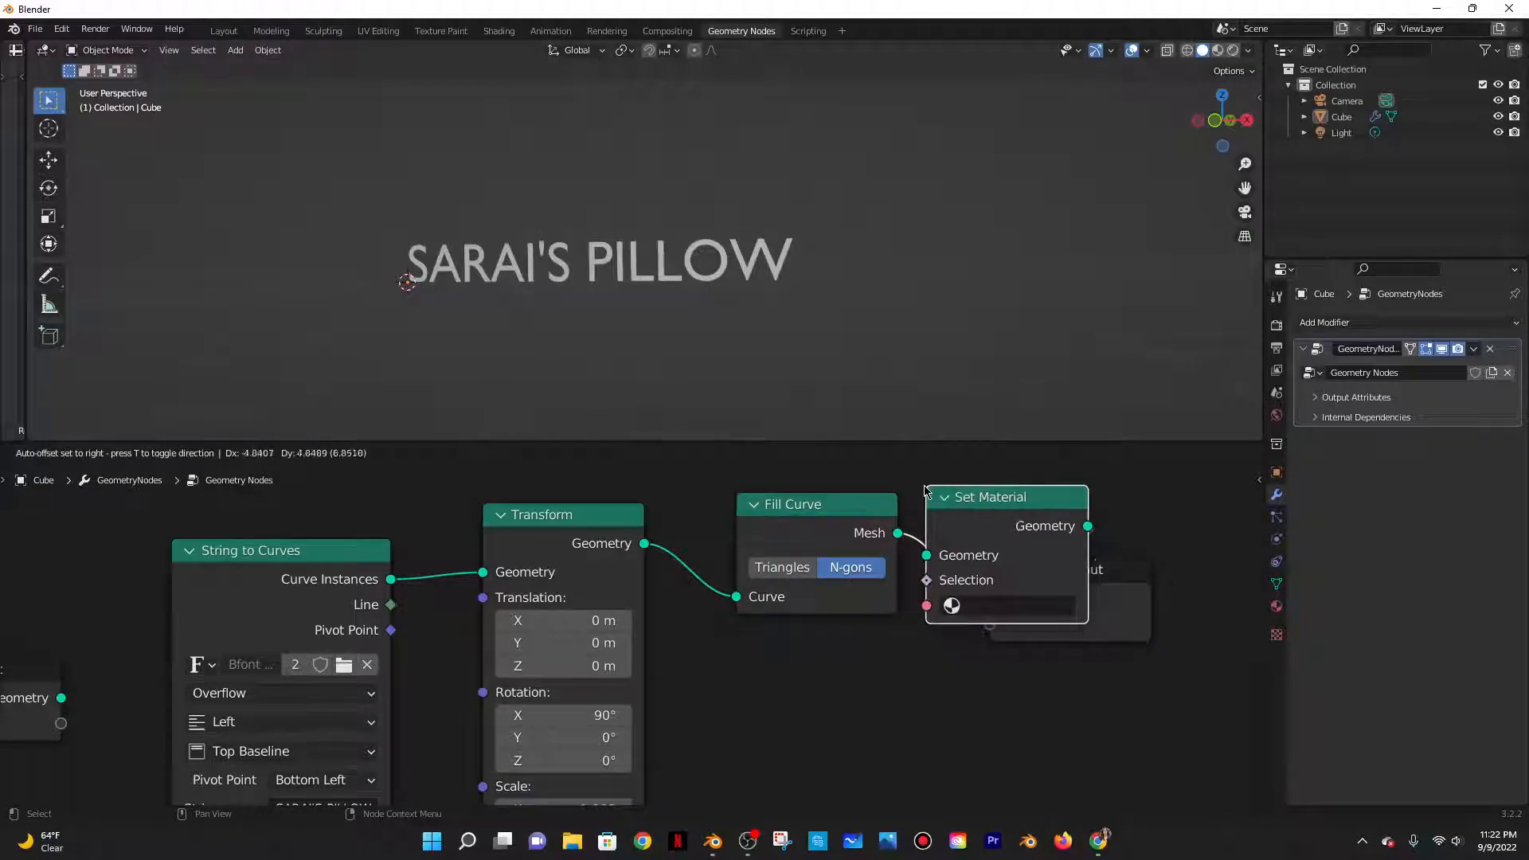
click(923, 486)
click(1015, 605)
click(1087, 362)
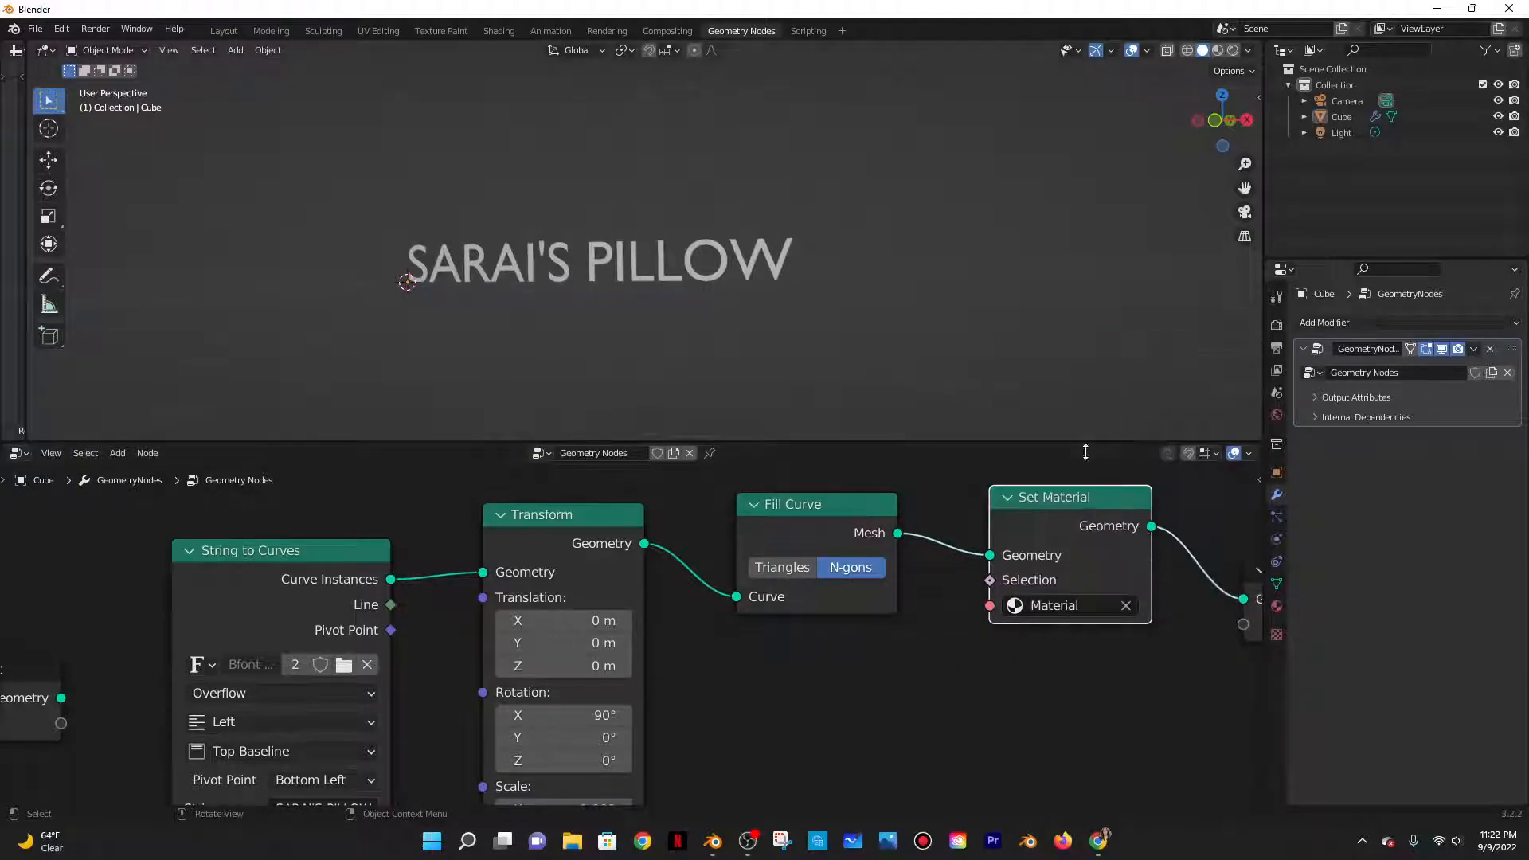
Show the viewport in material preview and change the material's base color to light green
scroll(1161, 598, down, 1)
click(1276, 605)
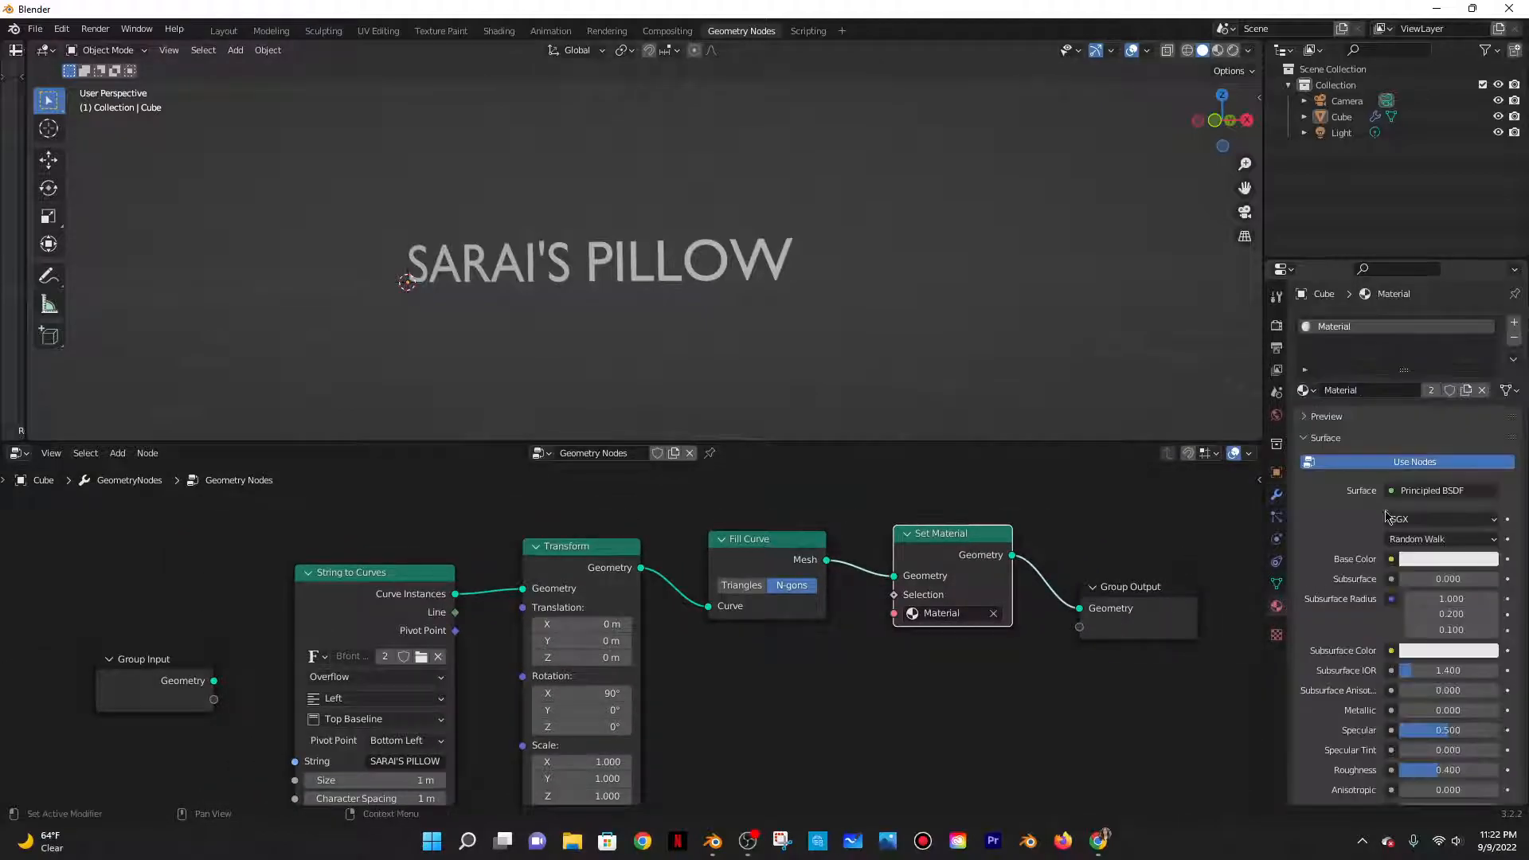
click(1217, 51)
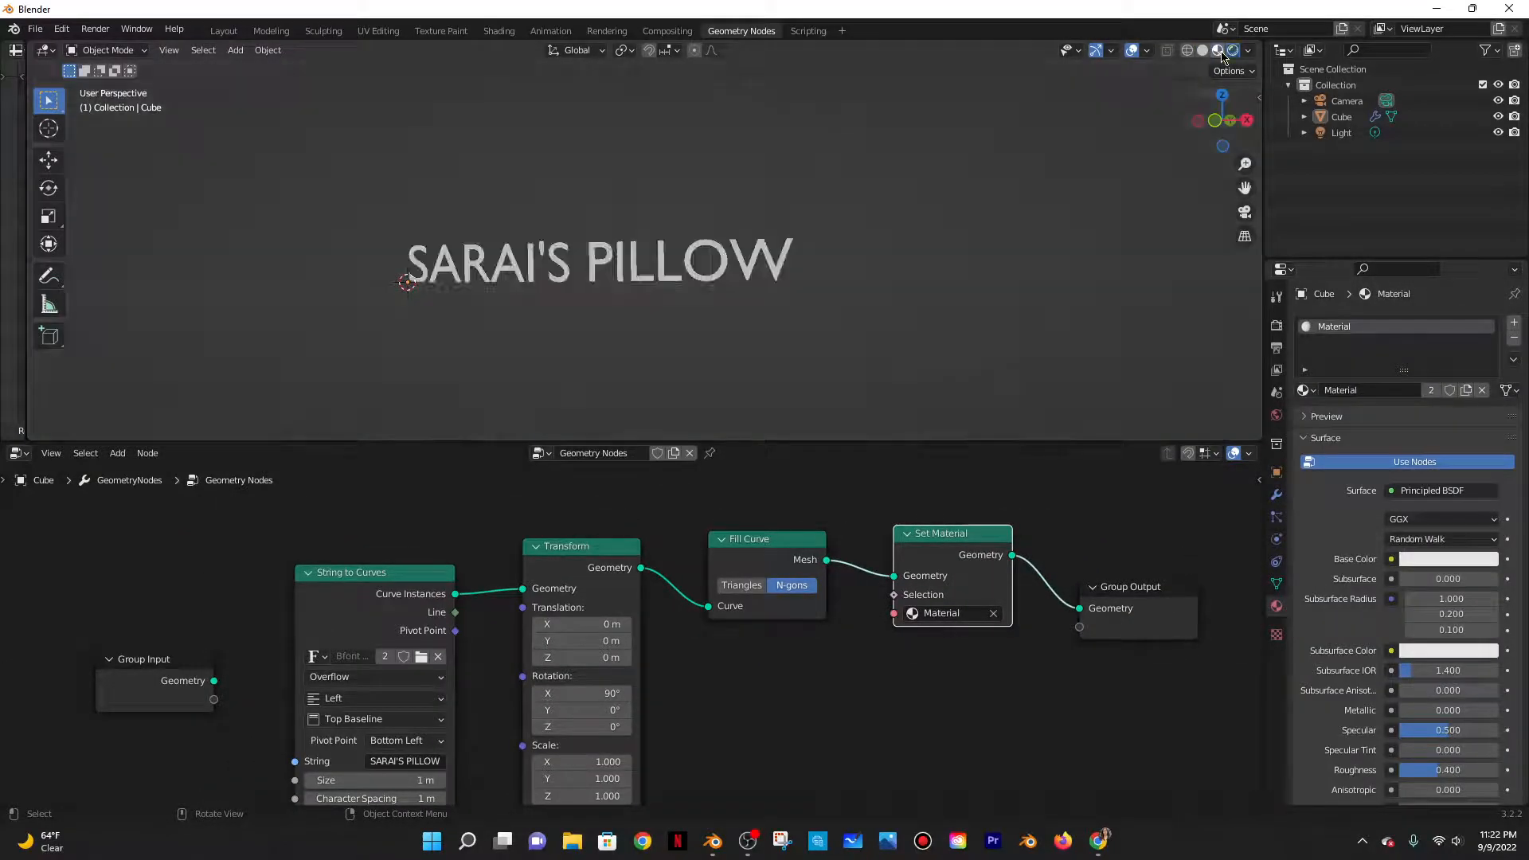
click(1470, 559)
drag(1410, 387, 1386, 375)
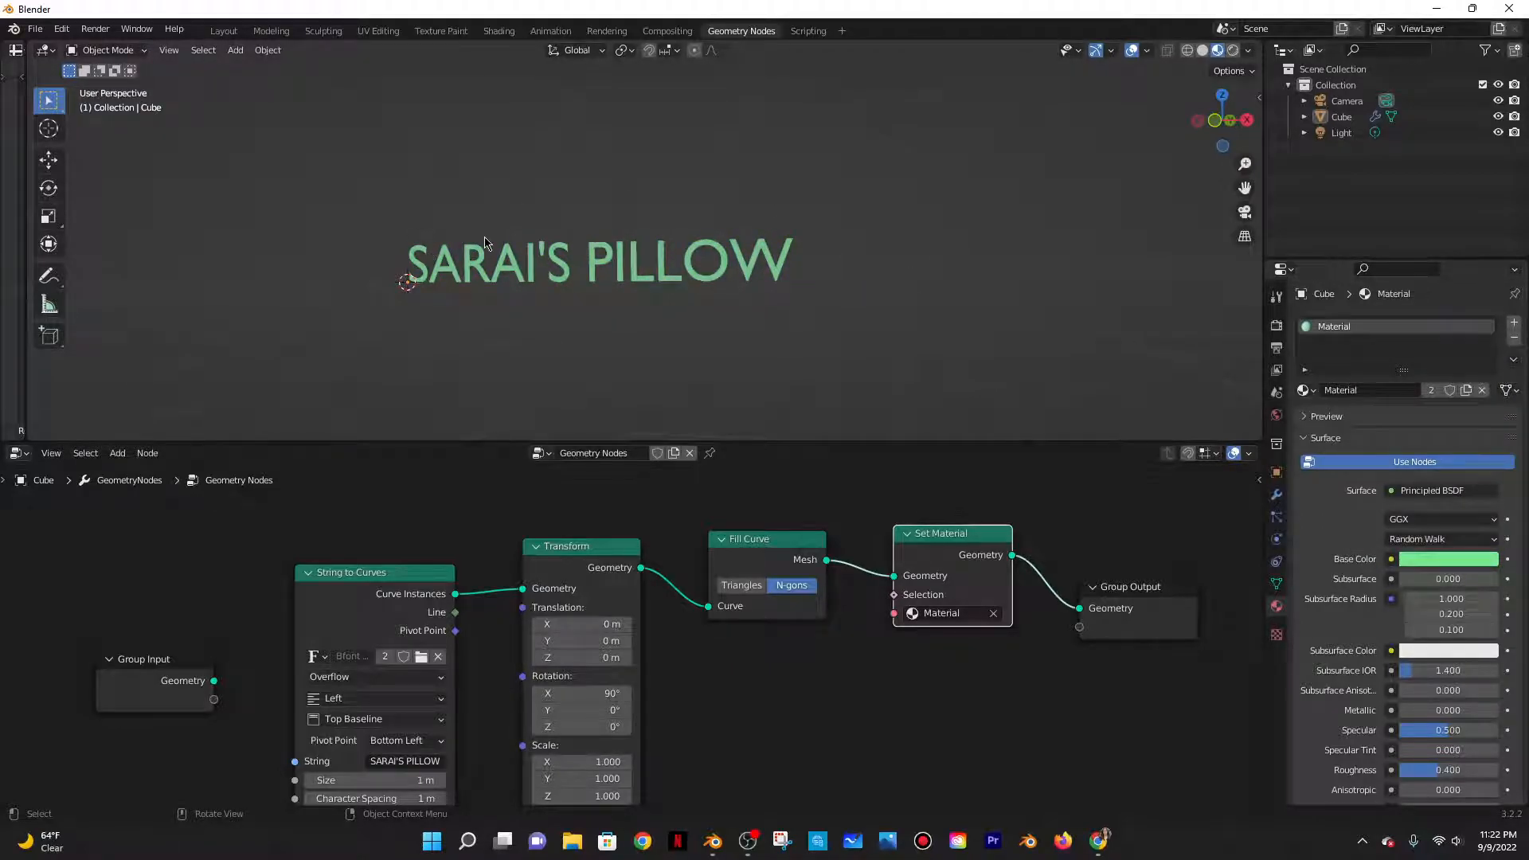
scroll(484, 242, down, 1)
Switch to the browser to view the Quirky Stitch font page on dafont.com, and return to Blender
scroll(631, 635, up, 5)
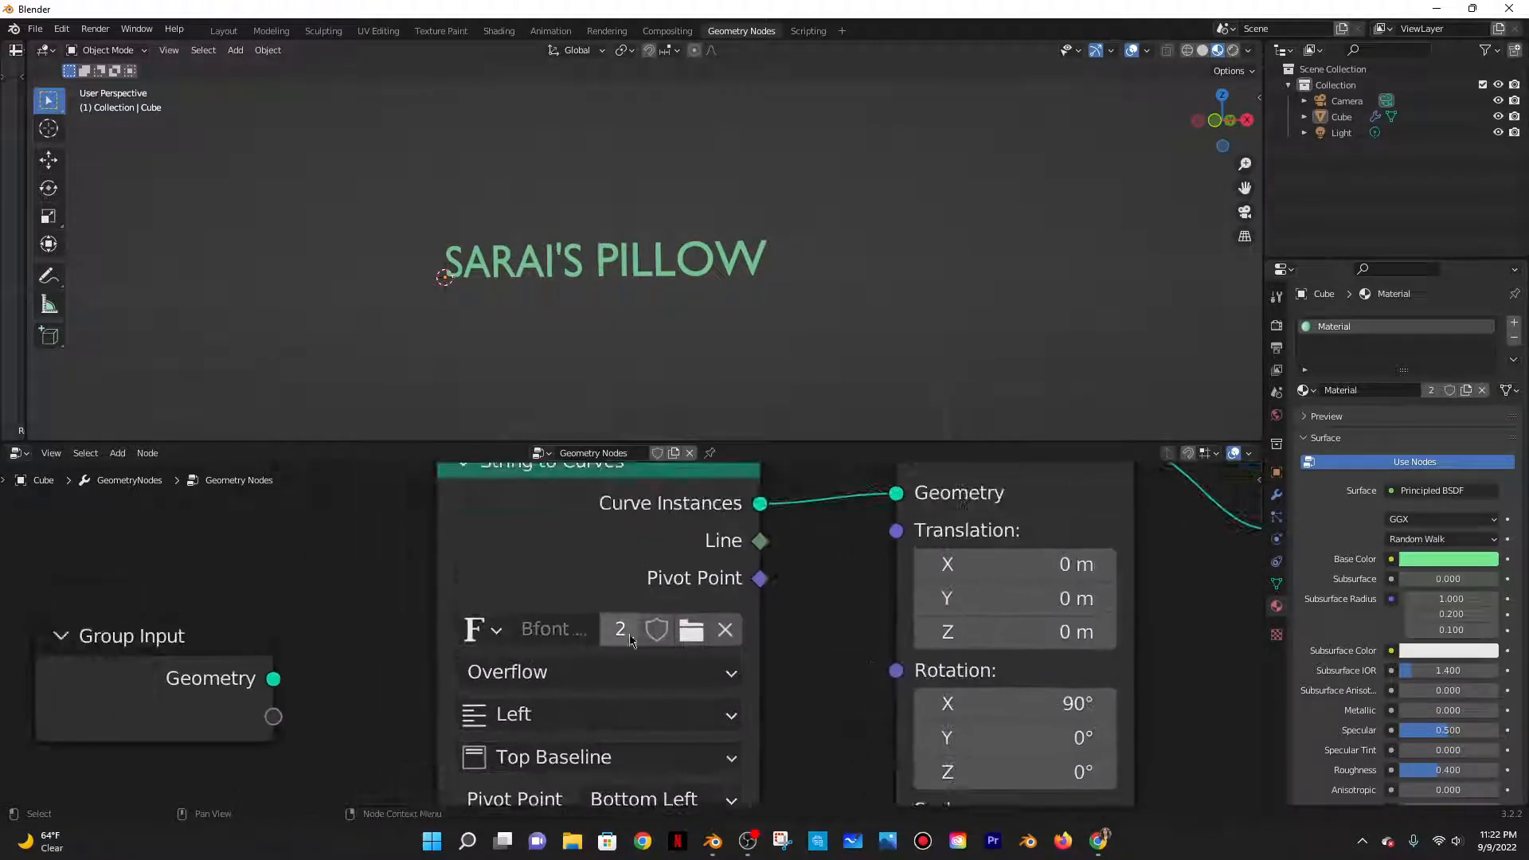
middle_drag(694, 634, 784, 618)
scroll(784, 618, up, 1)
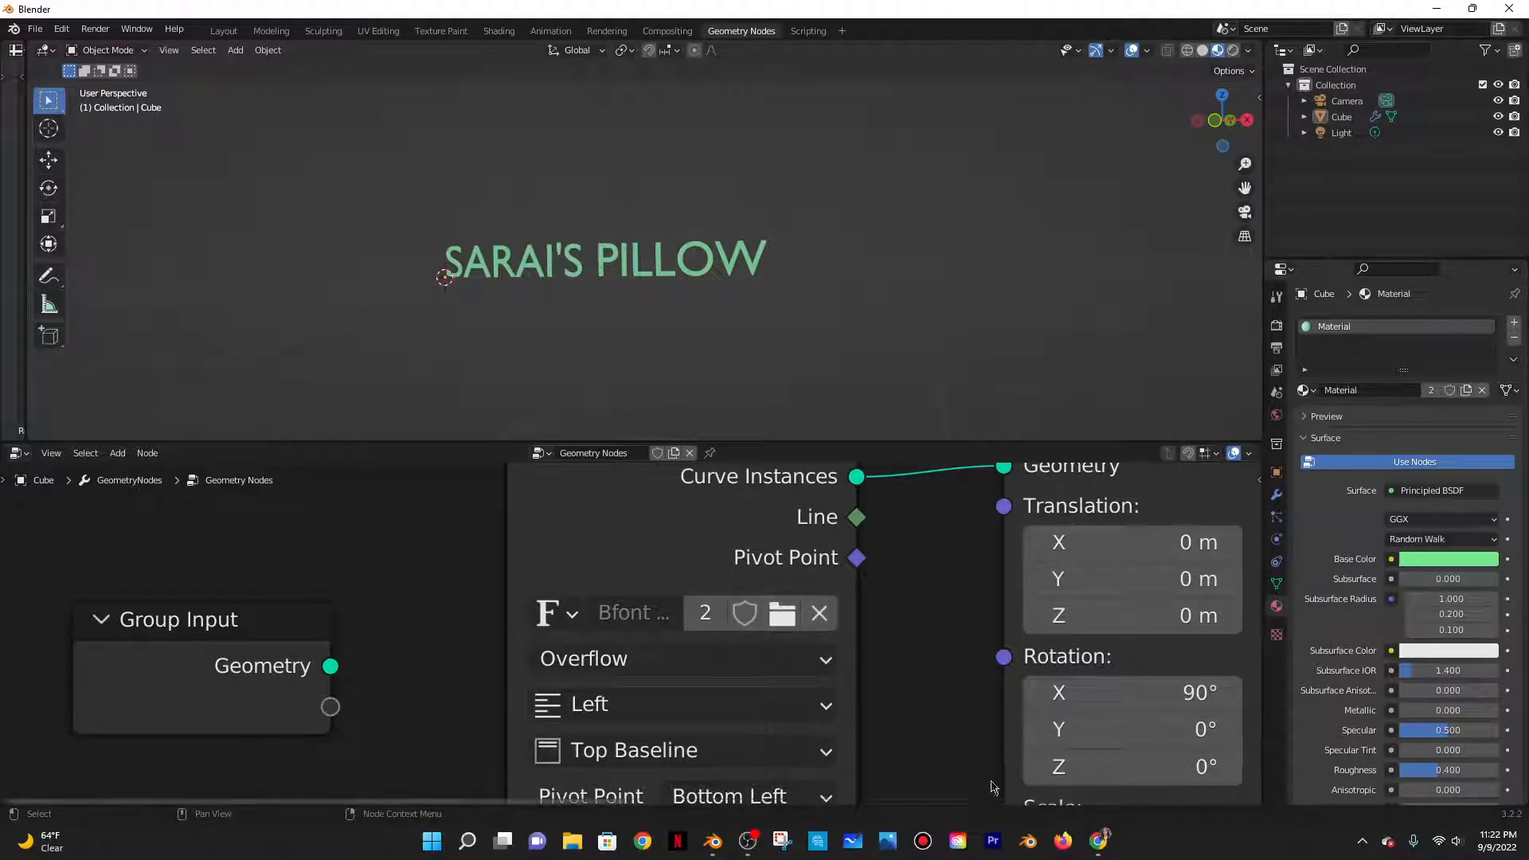
click(1101, 845)
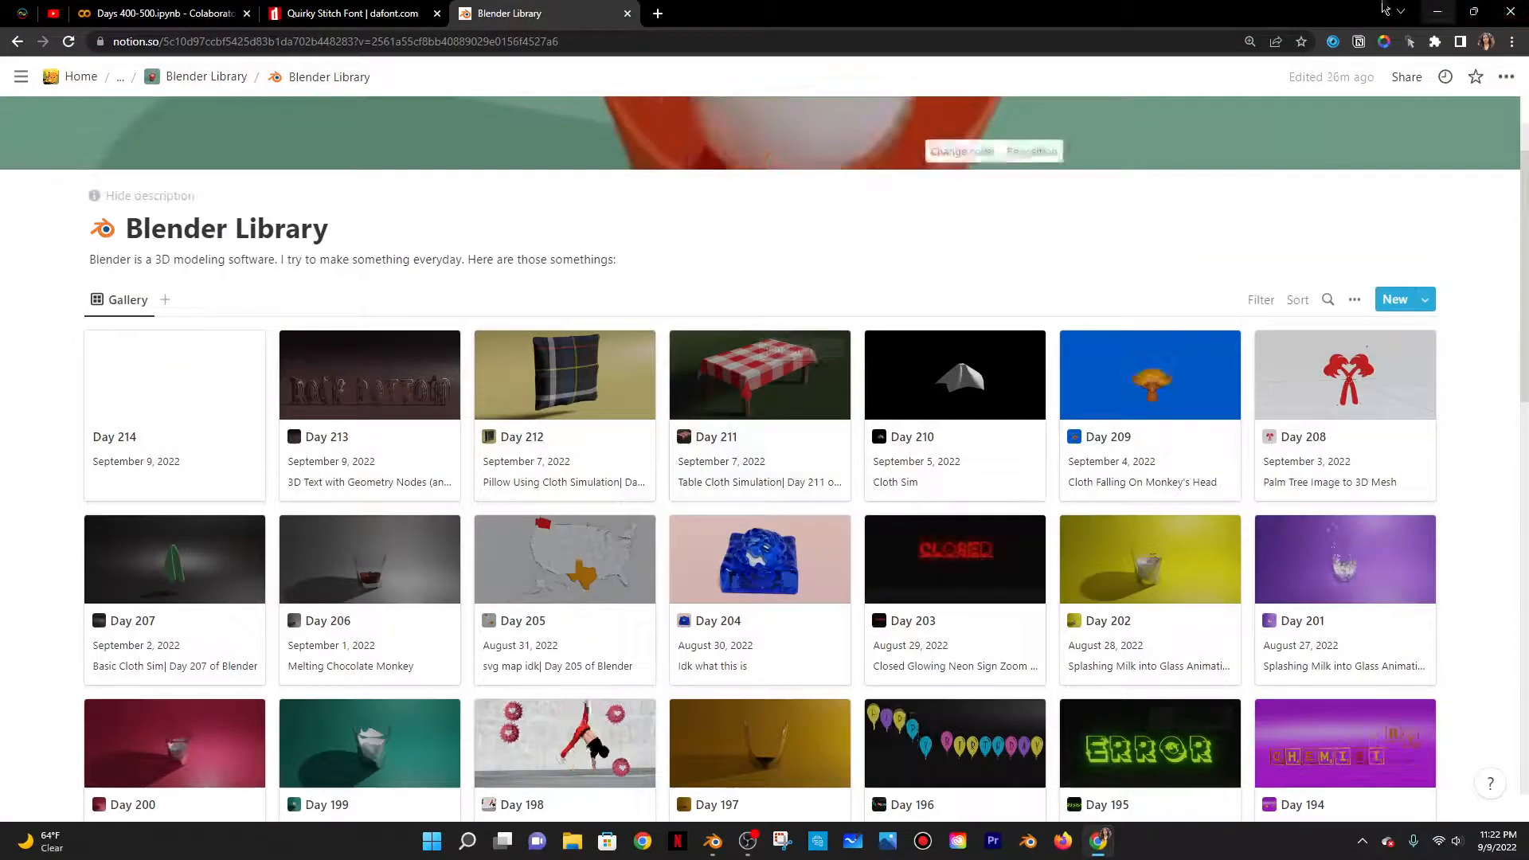
click(350, 13)
click(1451, 16)
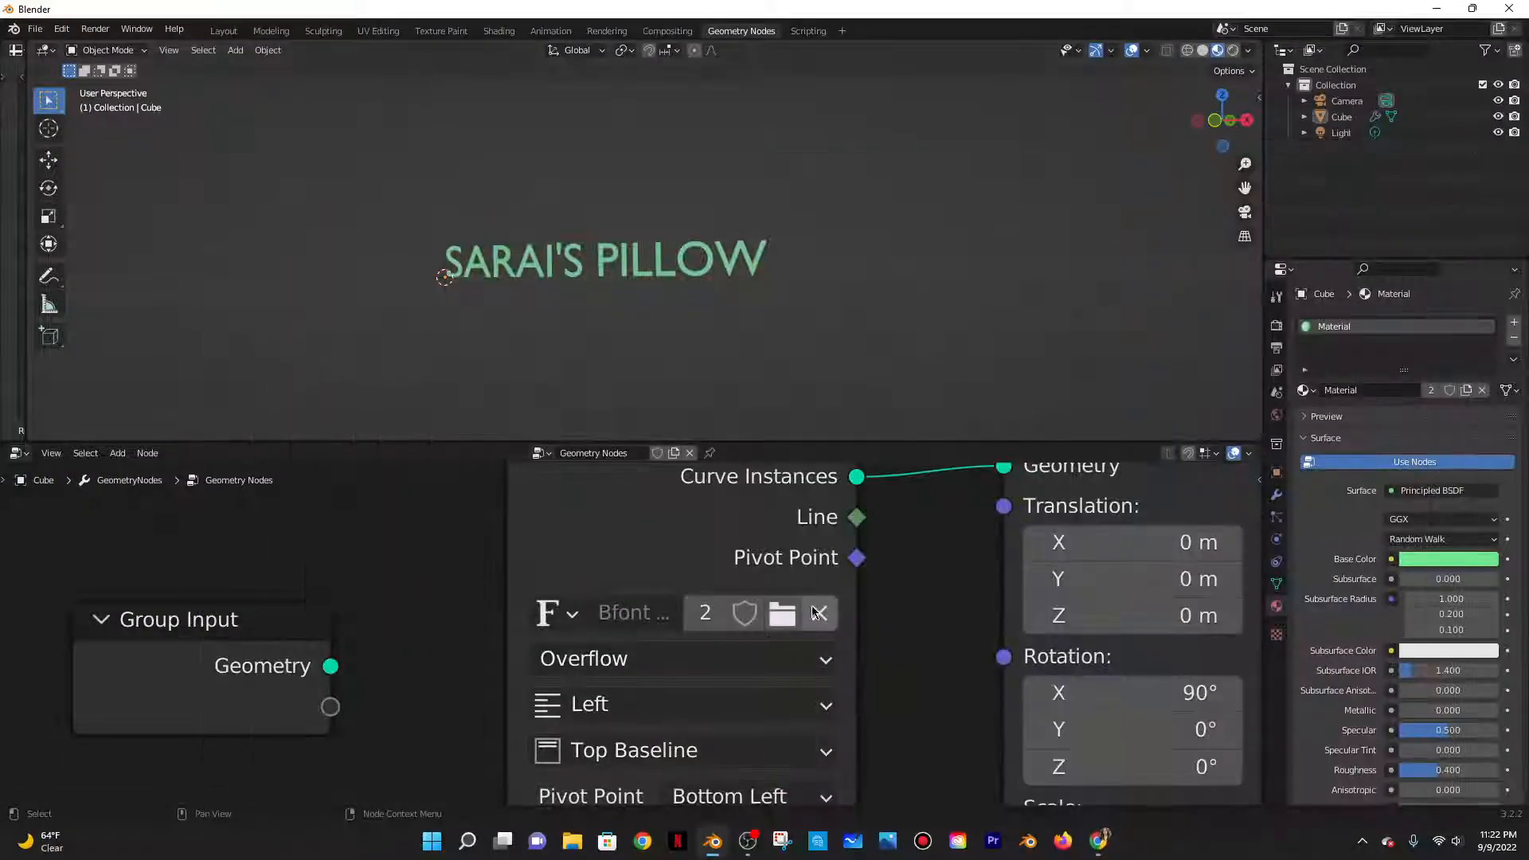
Load the Quirky Stitch Regular font from the Desktop folder into the String to Curves node
click(783, 610)
click(396, 303)
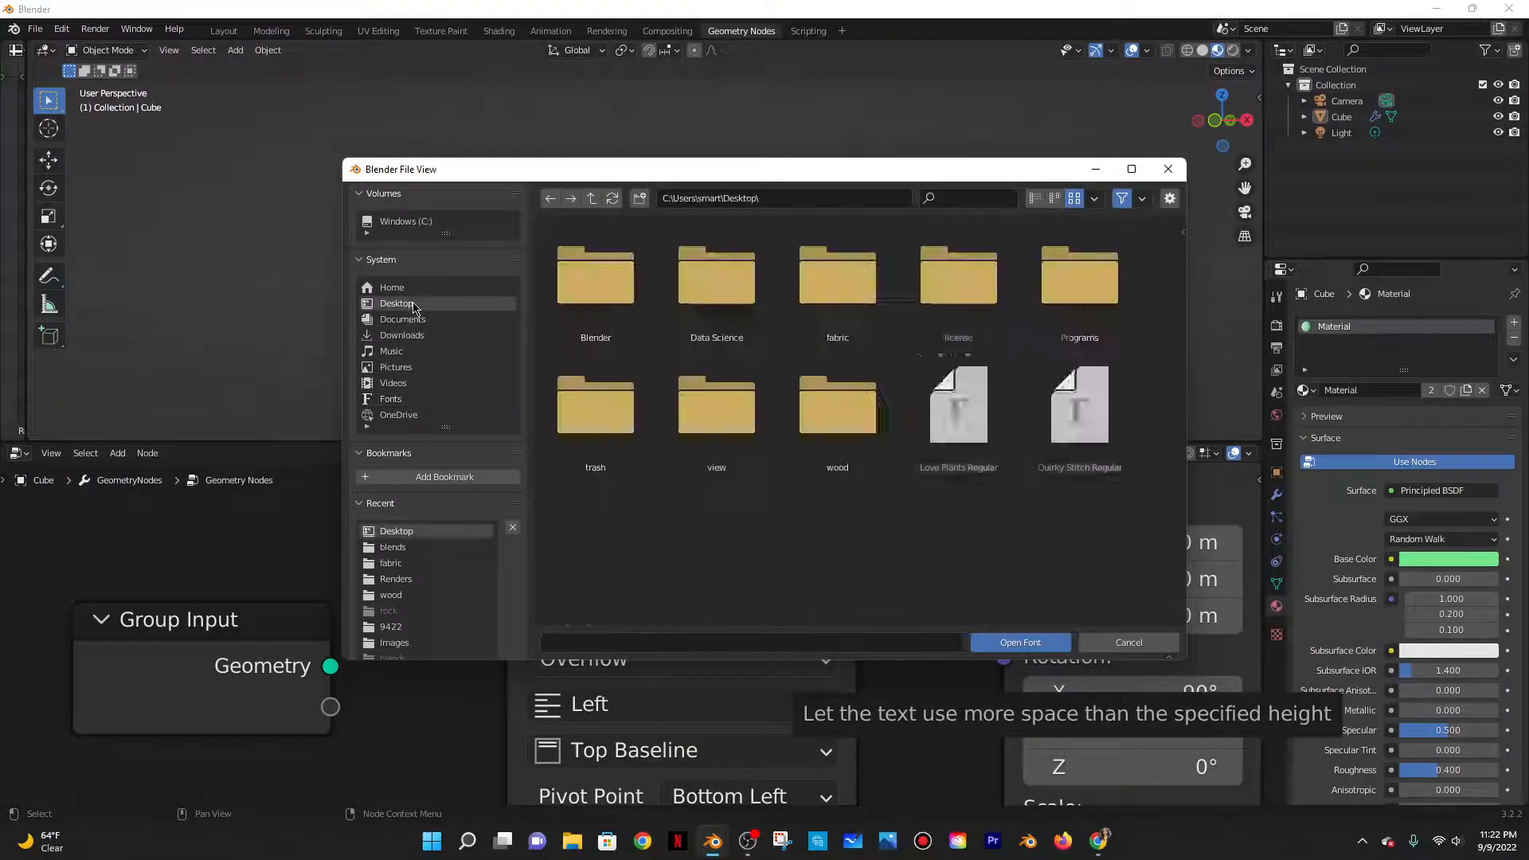
click(1079, 410)
click(1022, 637)
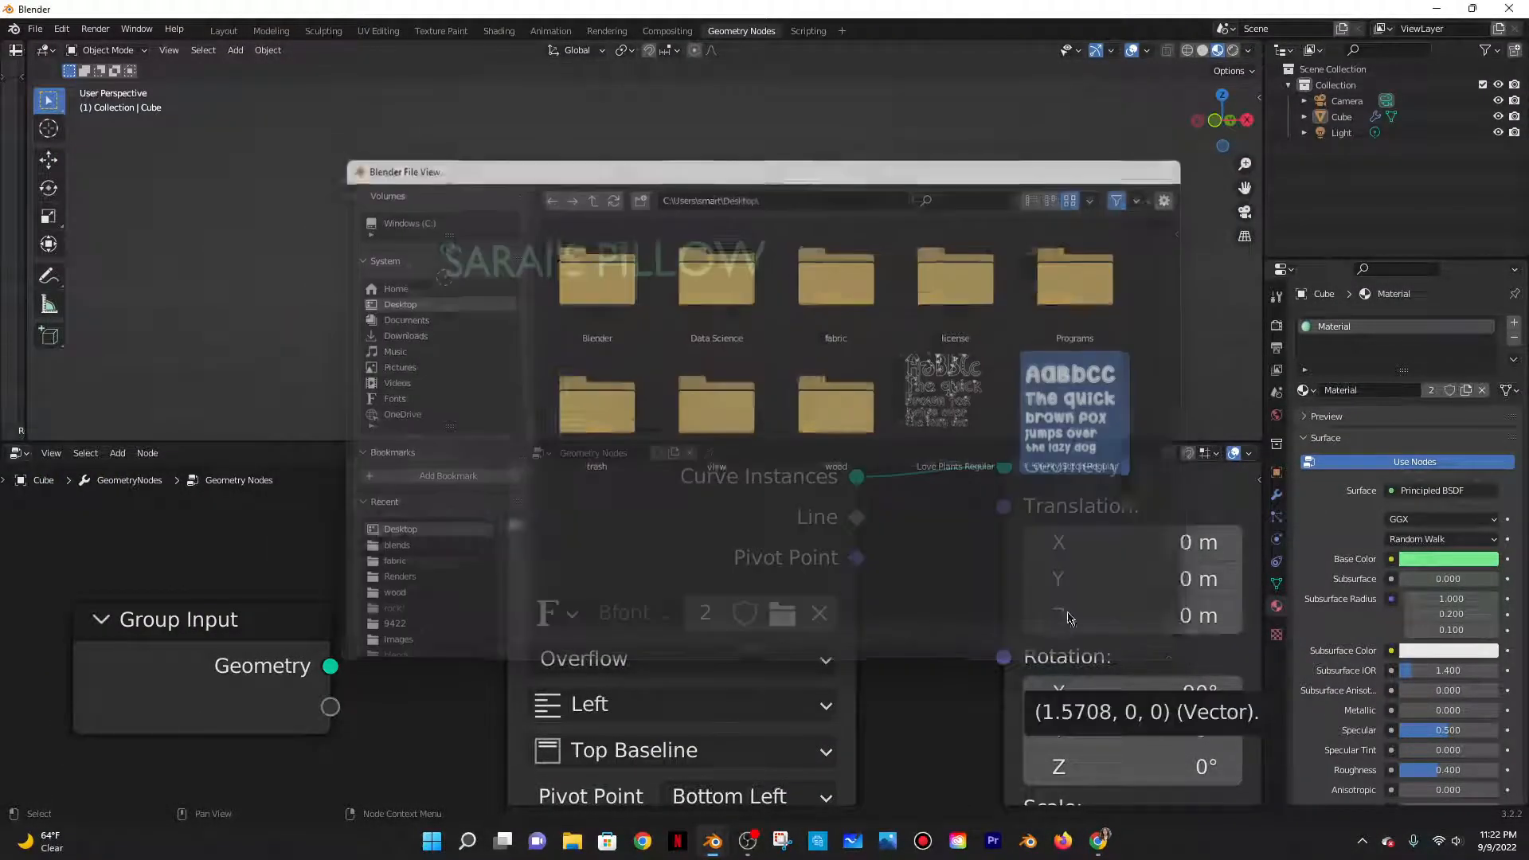
middle_drag(403, 257, 654, 303)
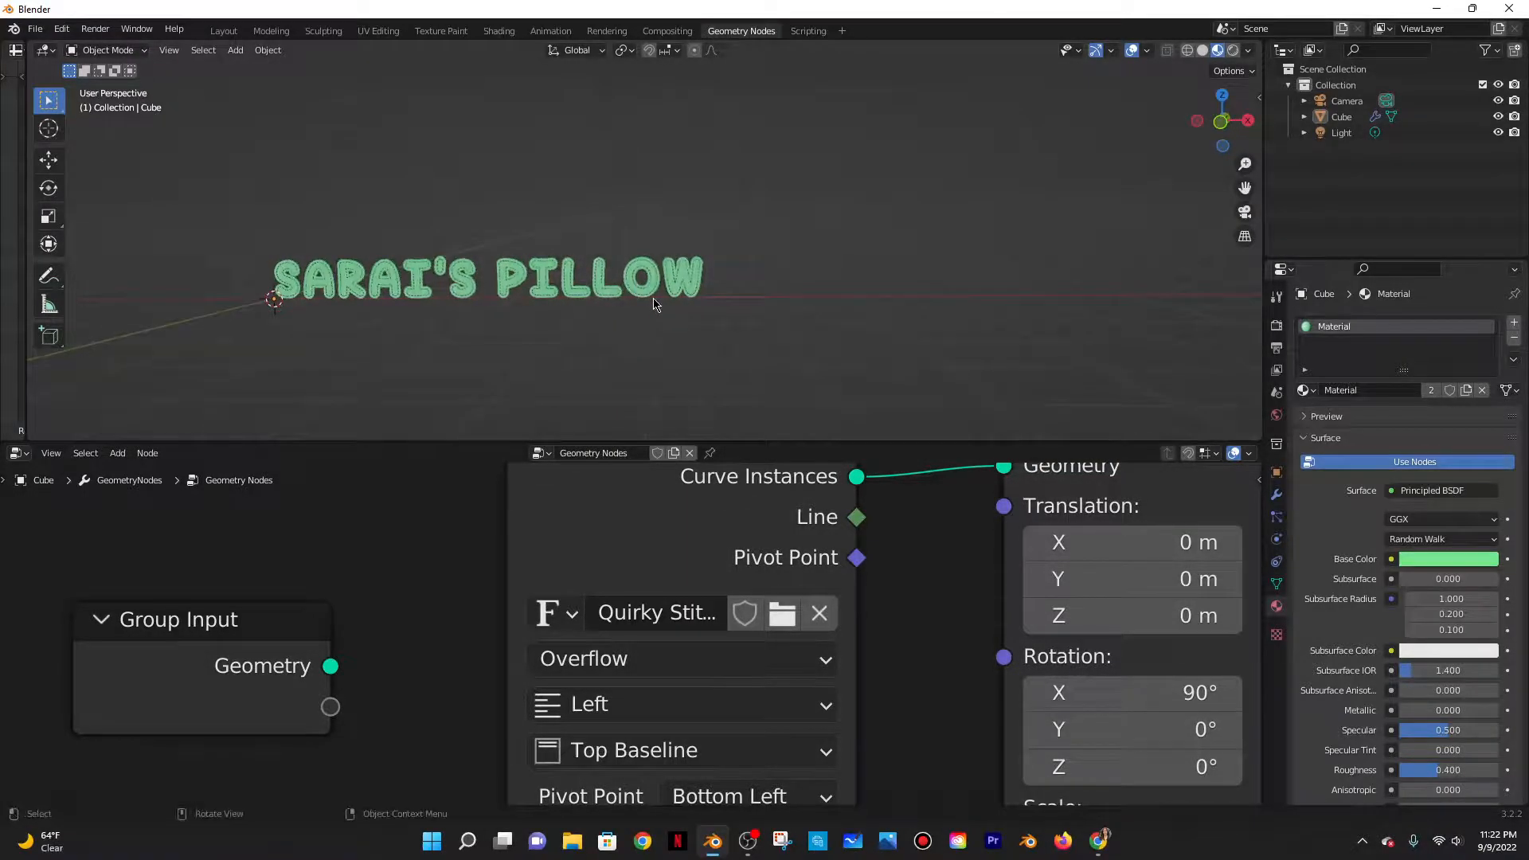
Save the project as 9922 in the blends folder
key(ctrl+s)
text(9922)
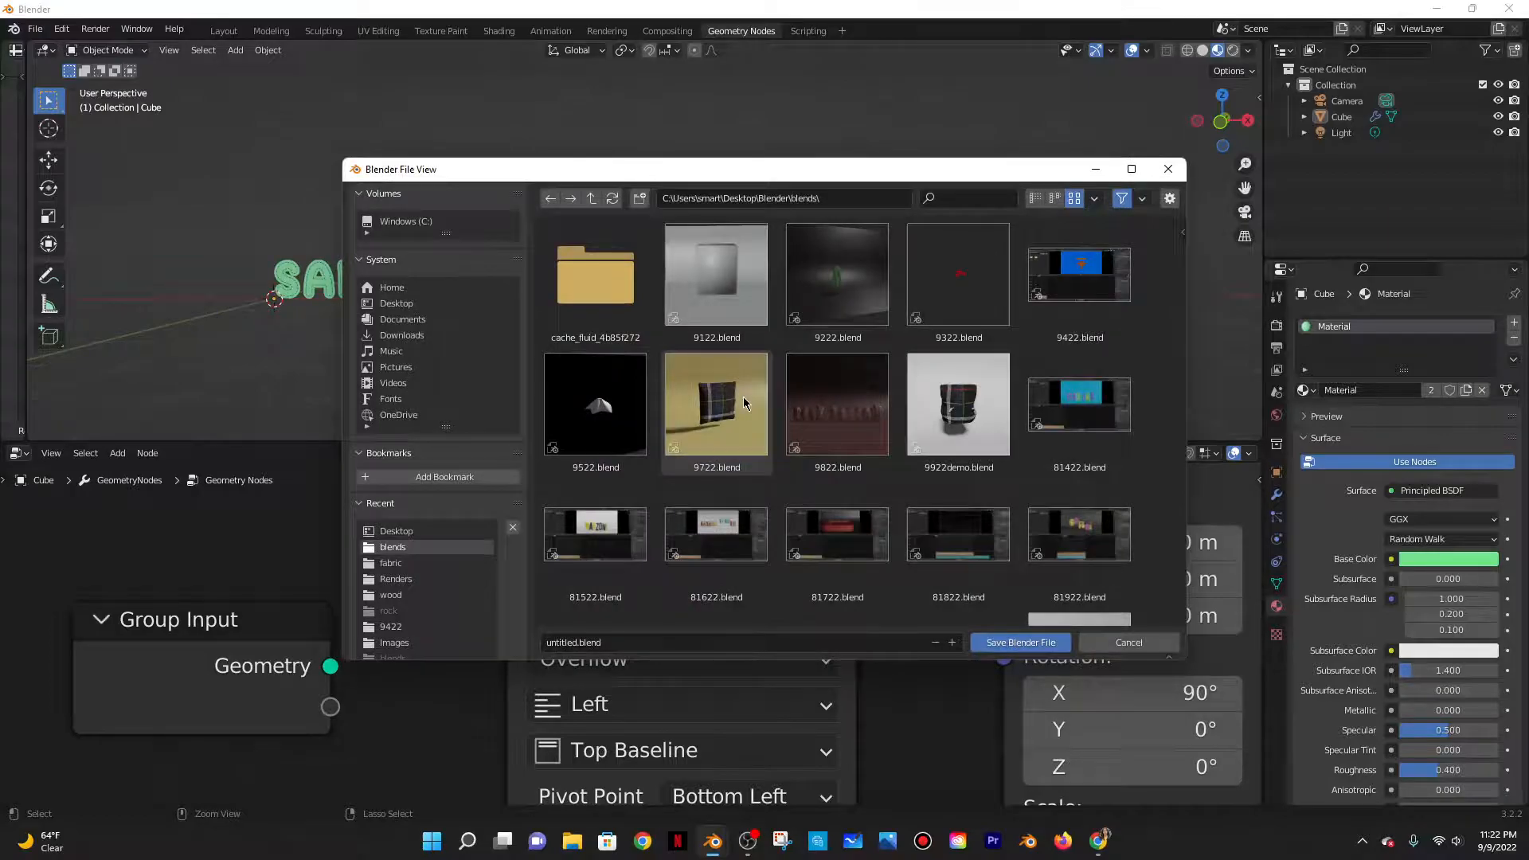
key(Return)
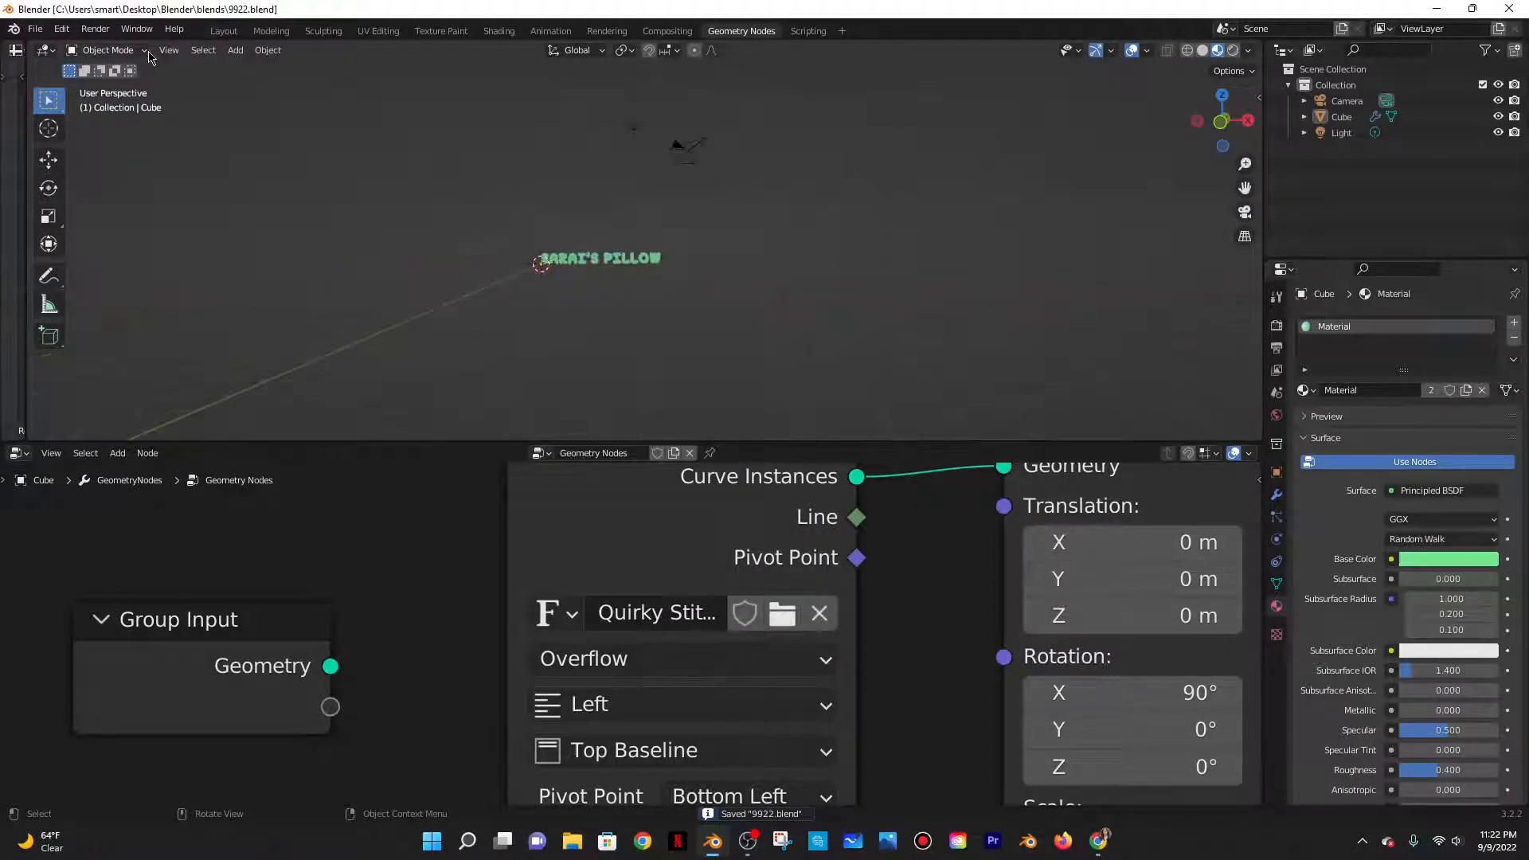
Add a plane in the Layout workspace and raise it along Z to about 3.76 m above the text
click(224, 30)
scroll(718, 456, up, 10)
middle_drag(718, 456, 581, 416)
key(shift+a)
mouse_move(494, 423)
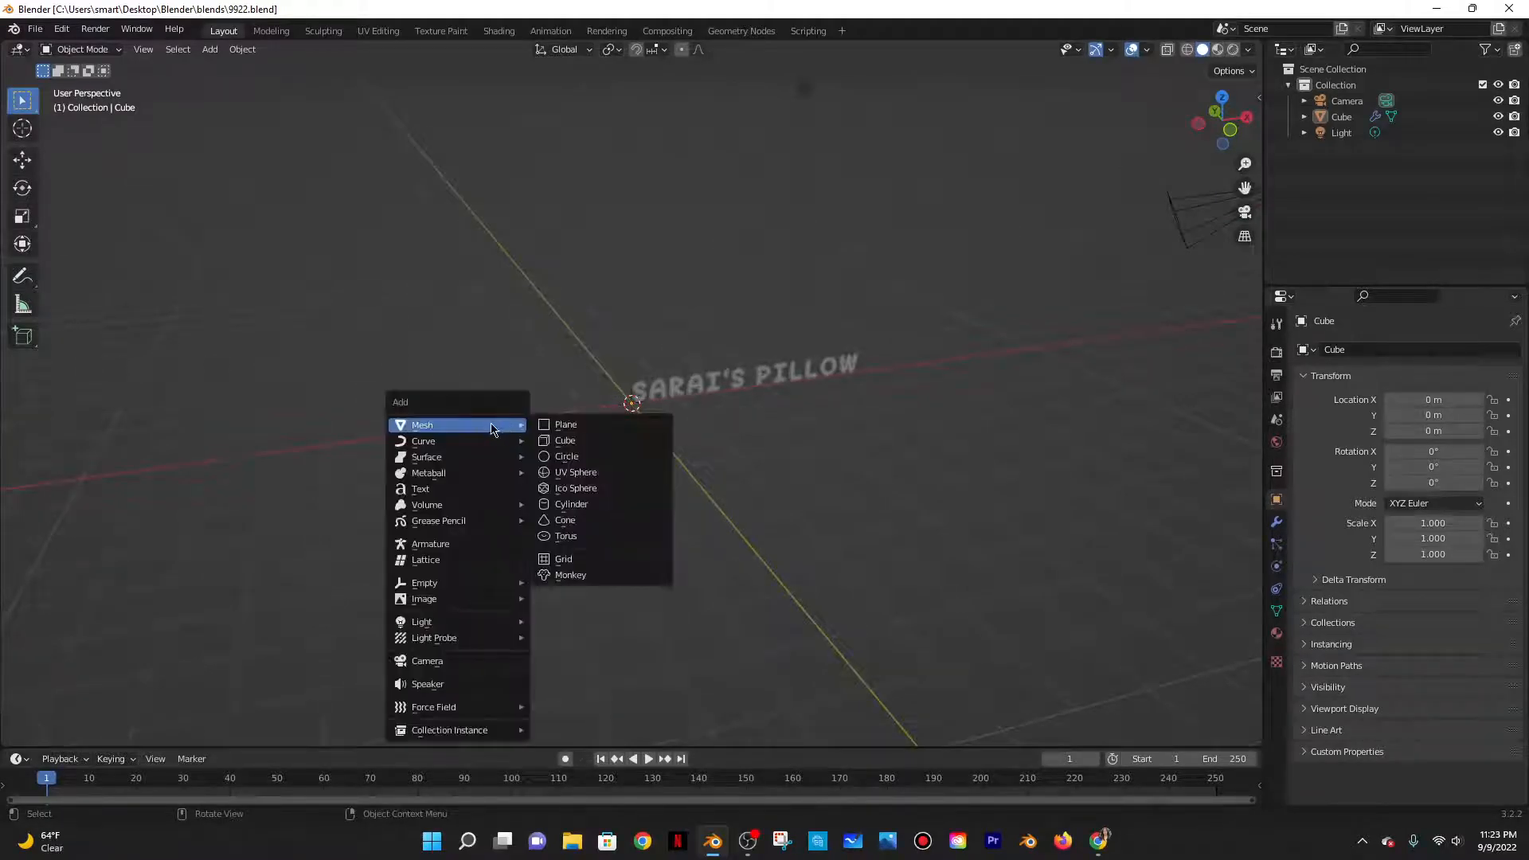
click(599, 425)
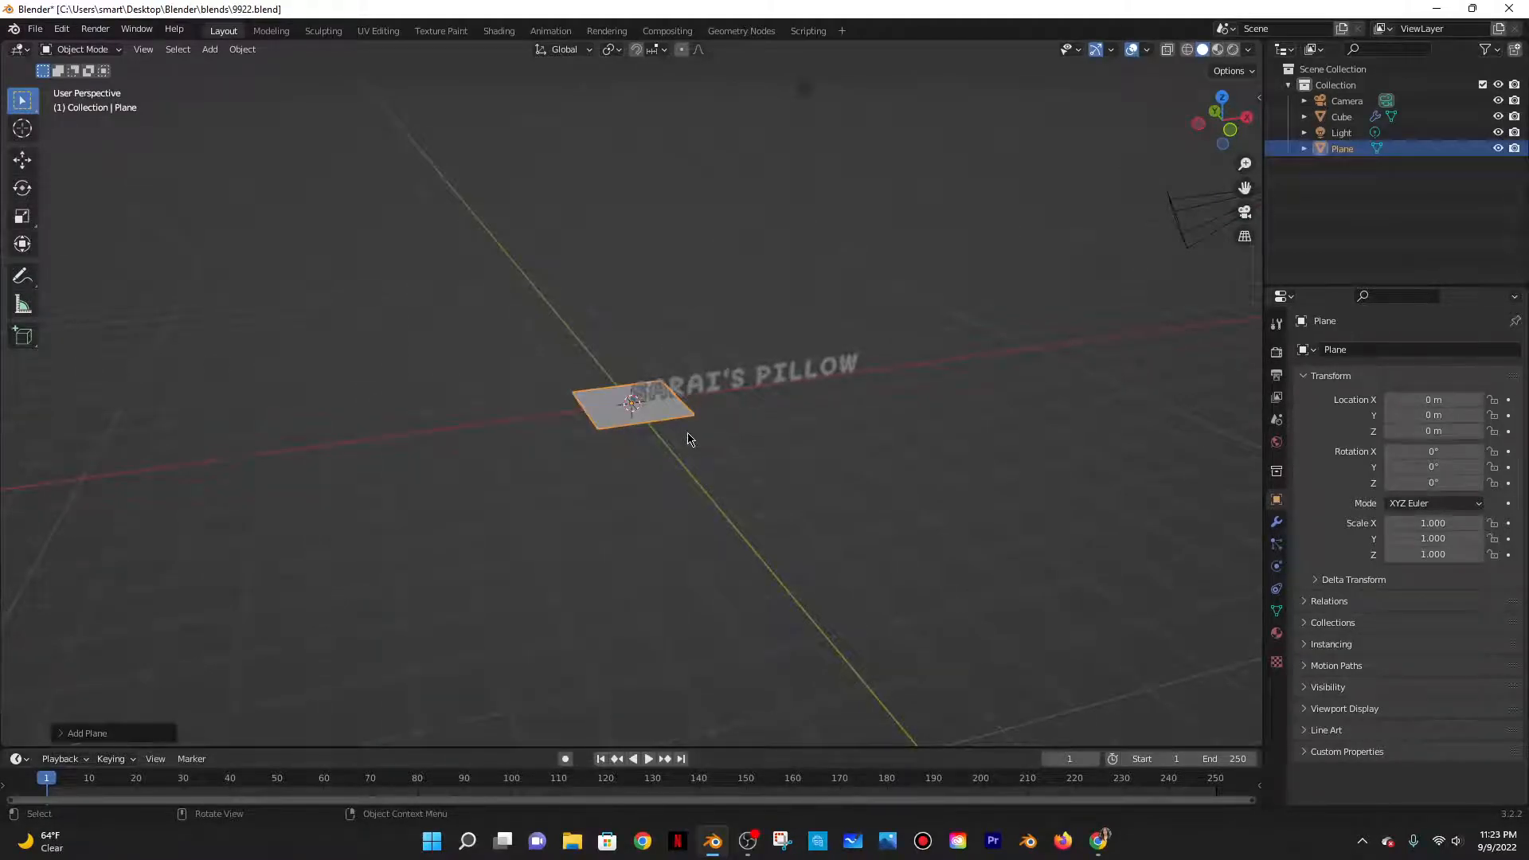
key(g)
key(z)
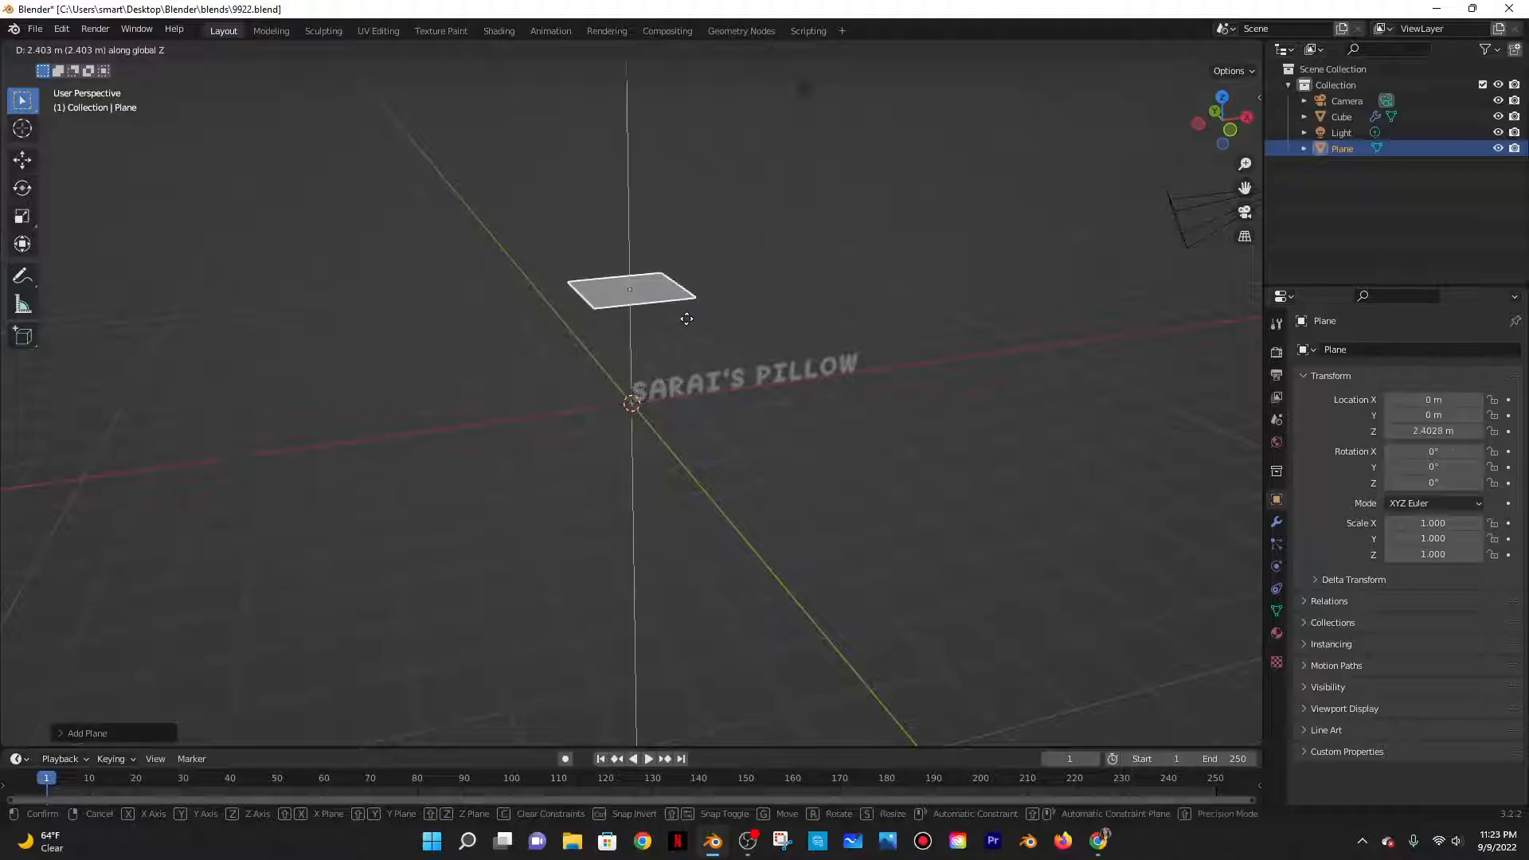
click(664, 263)
Subdivide the plane in Edit Mode
middle_drag(663, 263, 407, 140)
click(120, 52)
click(87, 85)
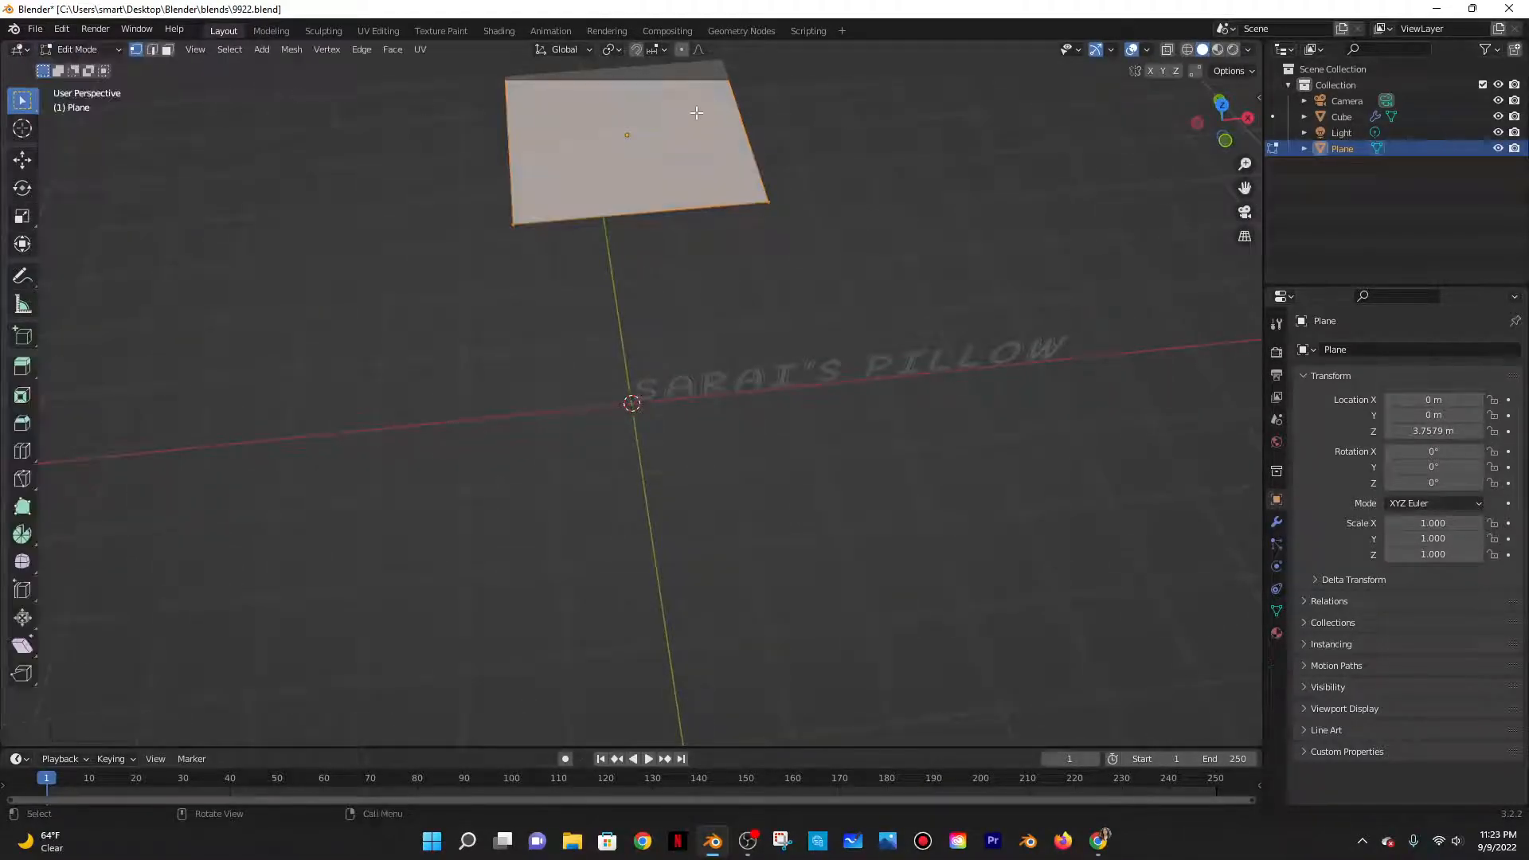
right_click(634, 121)
click(632, 117)
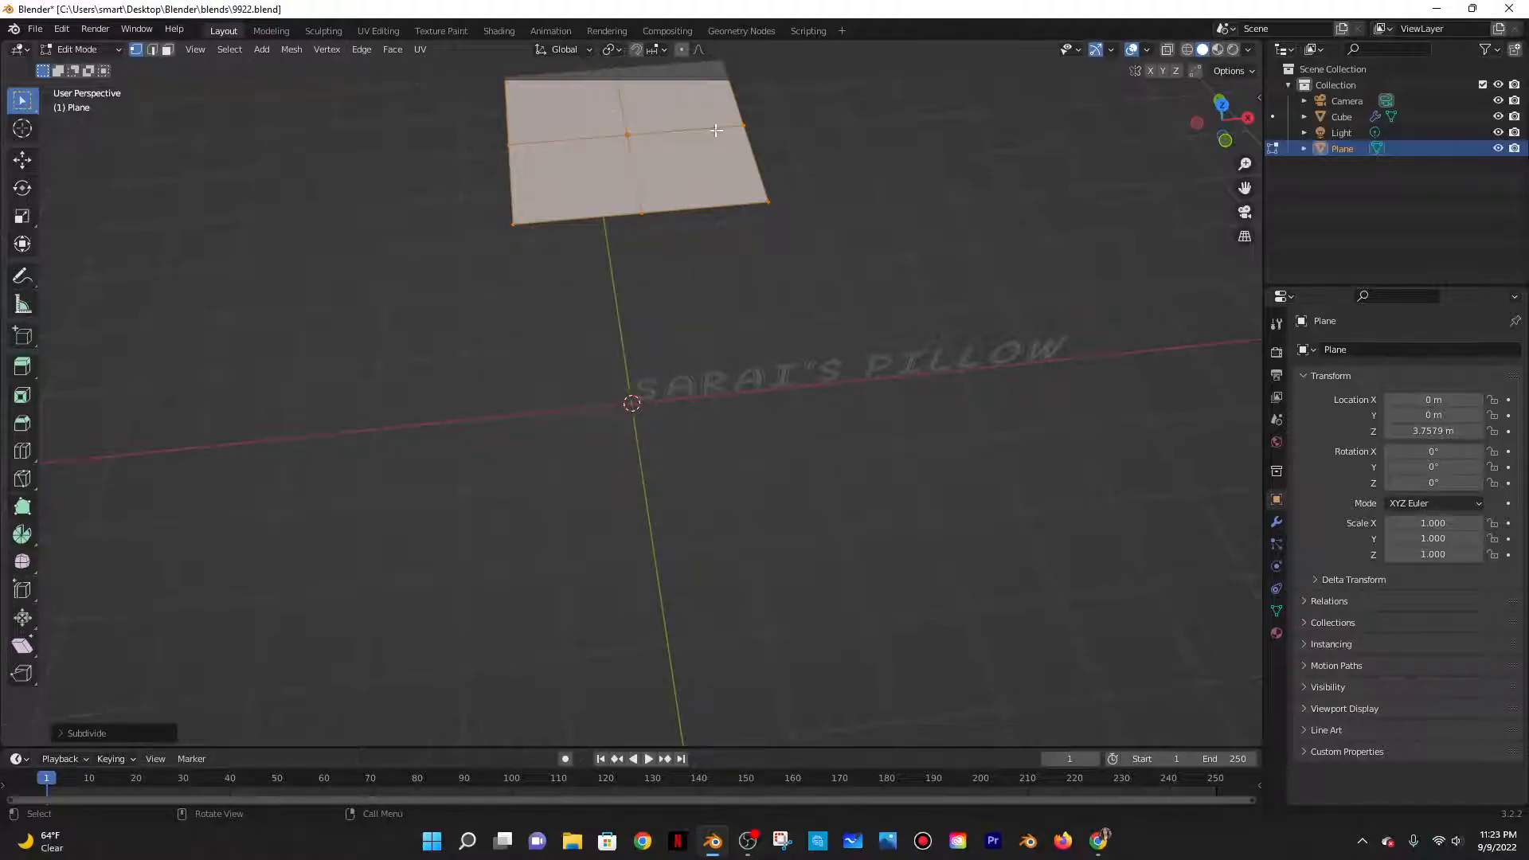
Set the subdivision's number of cuts to 50 and return to Object Mode
scroll(801, 477, down, 2)
click(88, 732)
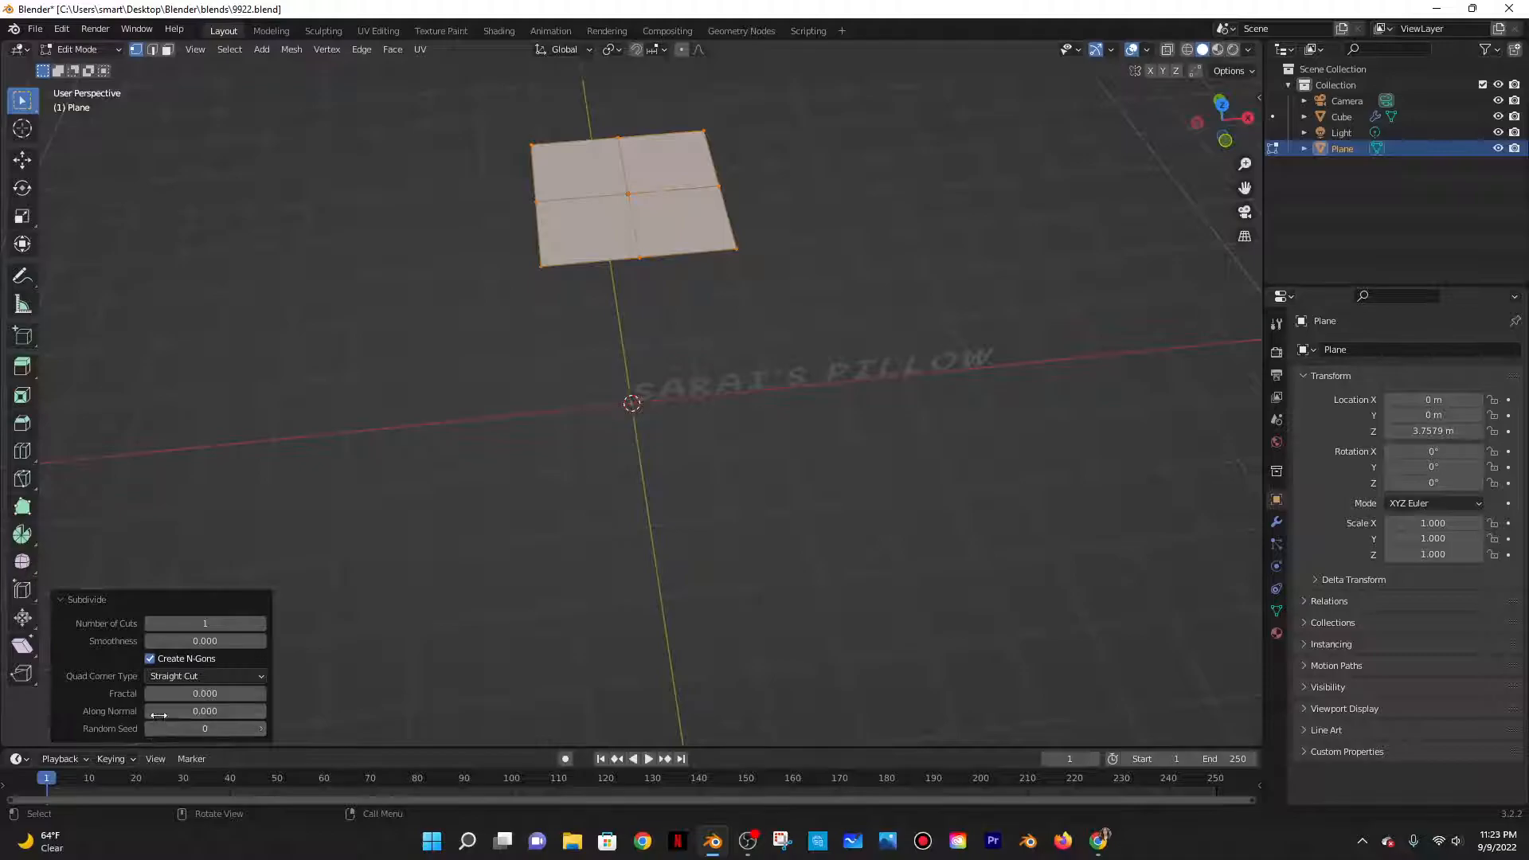
click(190, 624)
key(Return)
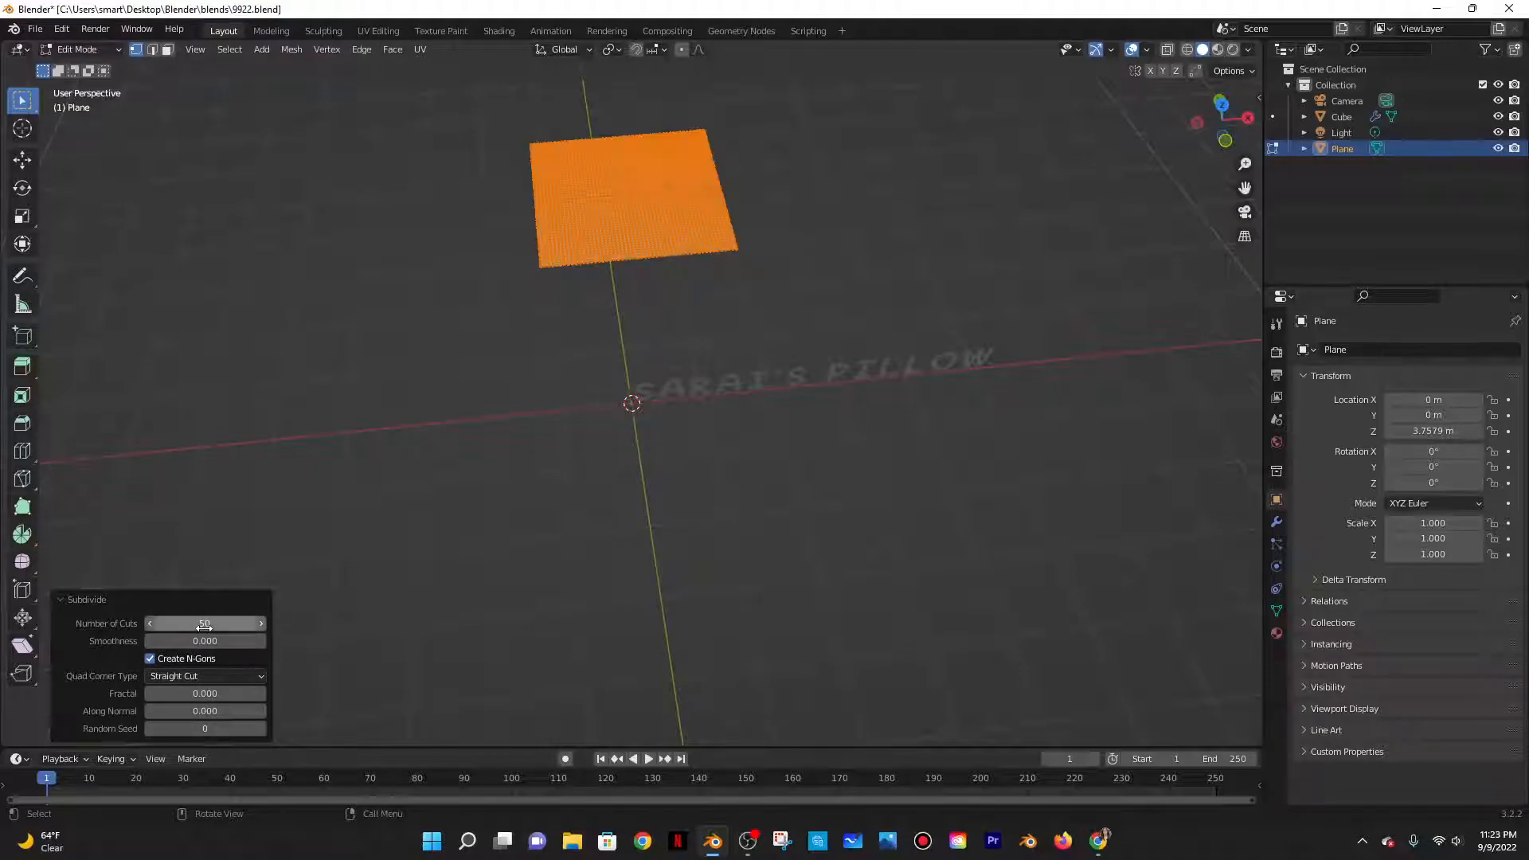
click(105, 603)
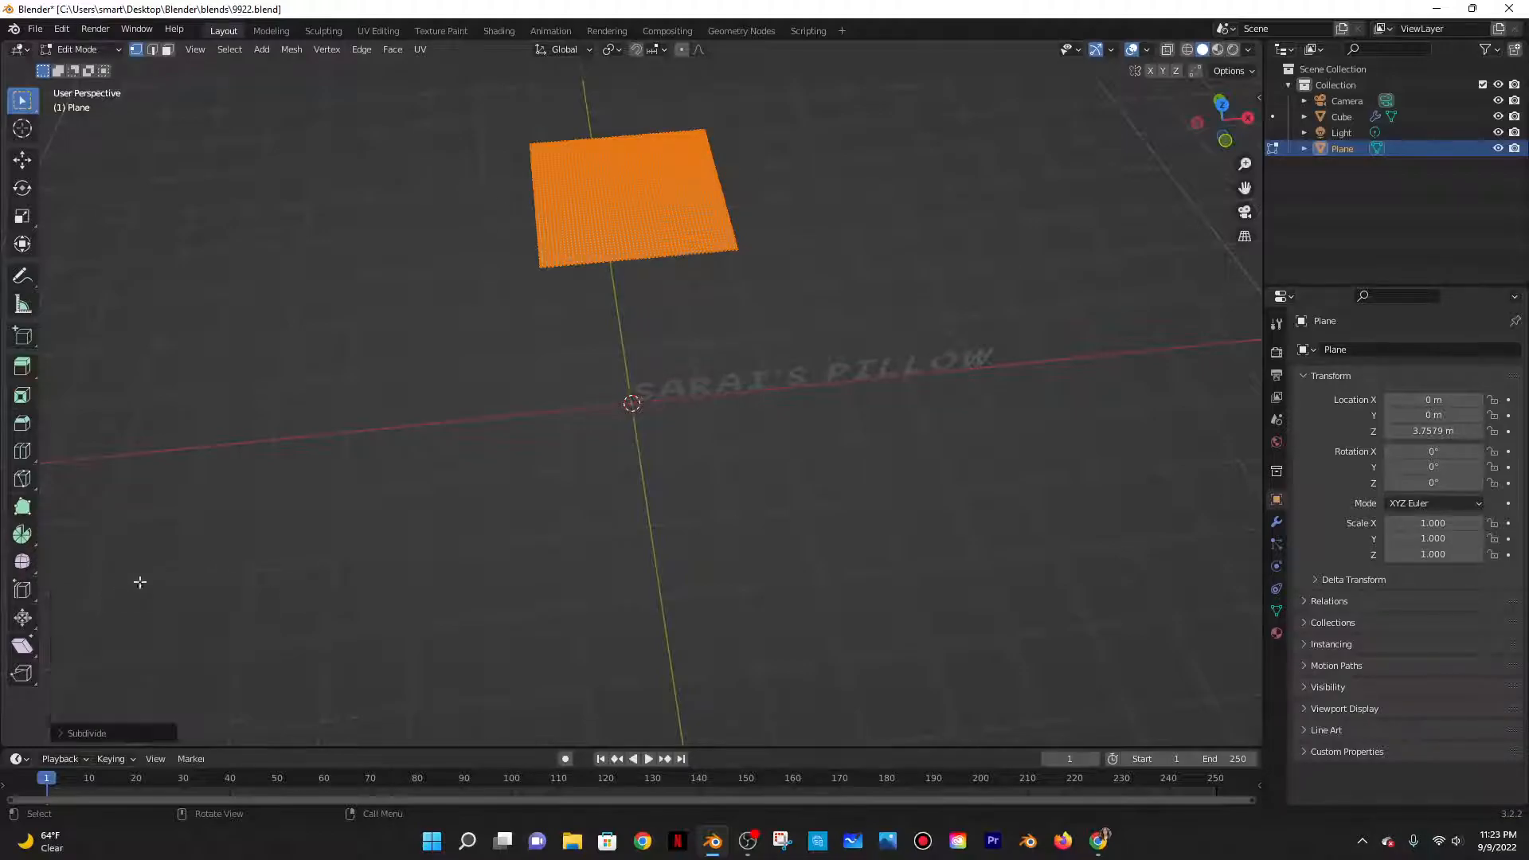
middle_drag(628, 318, 583, 309)
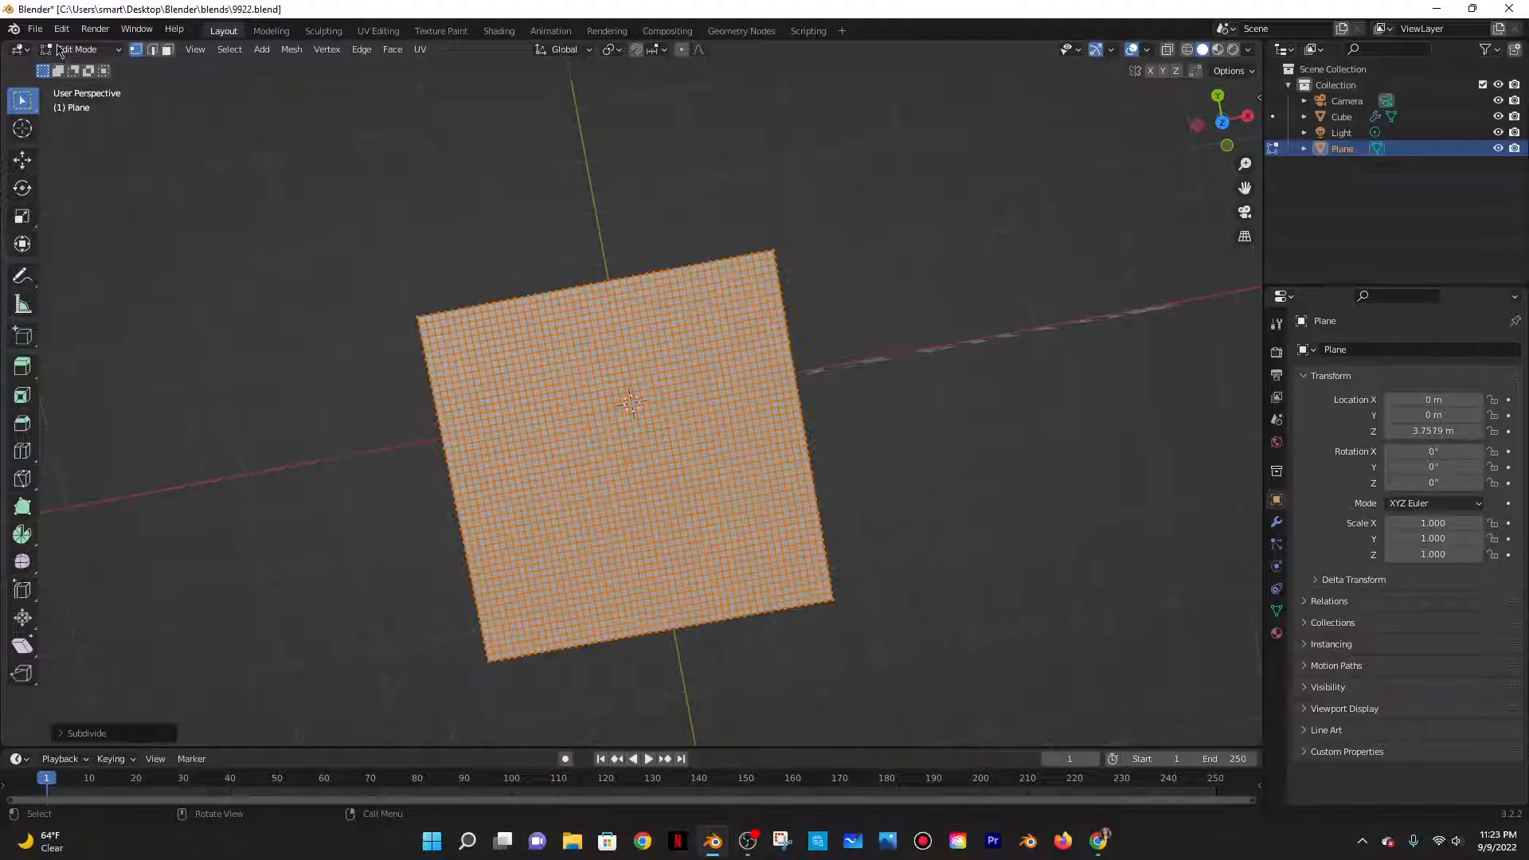
click(79, 49)
click(79, 67)
Add a Solidify modifier to the plane with a thickness of 0.07 m
middle_drag(799, 379, 794, 273)
scroll(794, 273, down, 2)
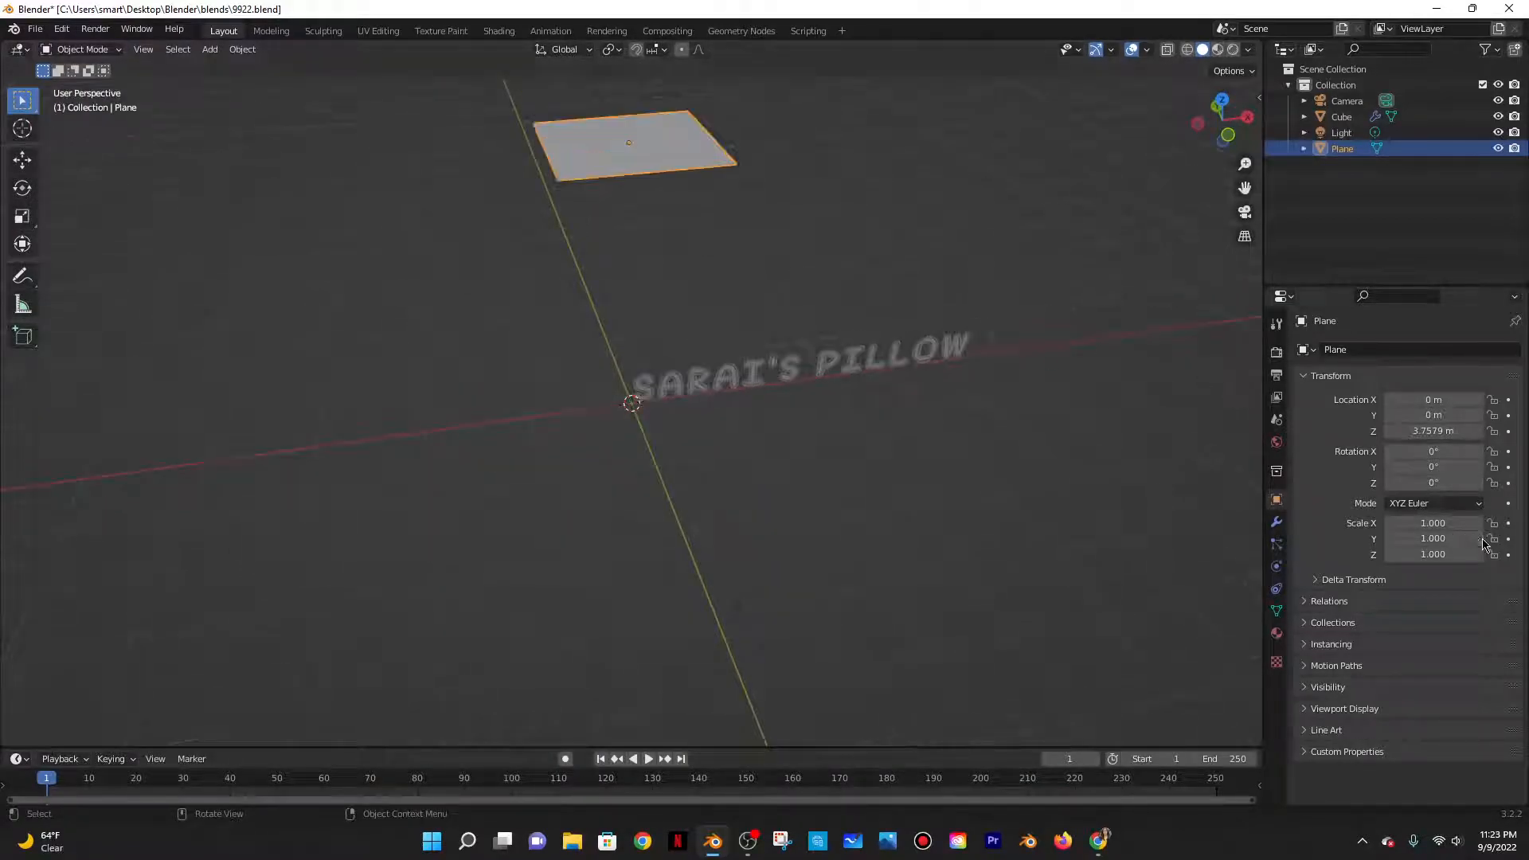
click(1278, 522)
click(1365, 350)
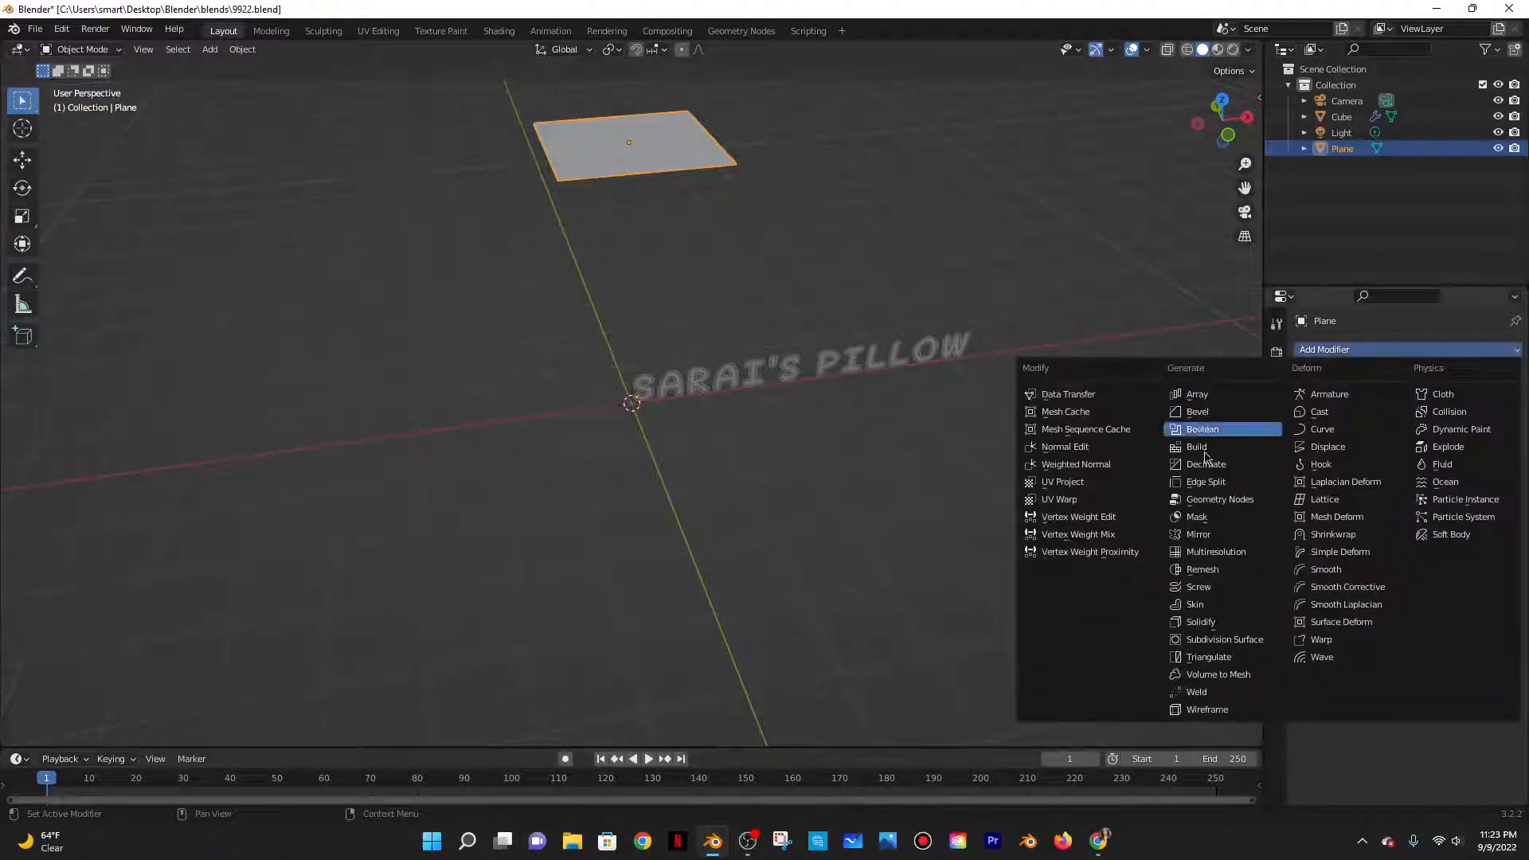
click(1201, 622)
click(1427, 418)
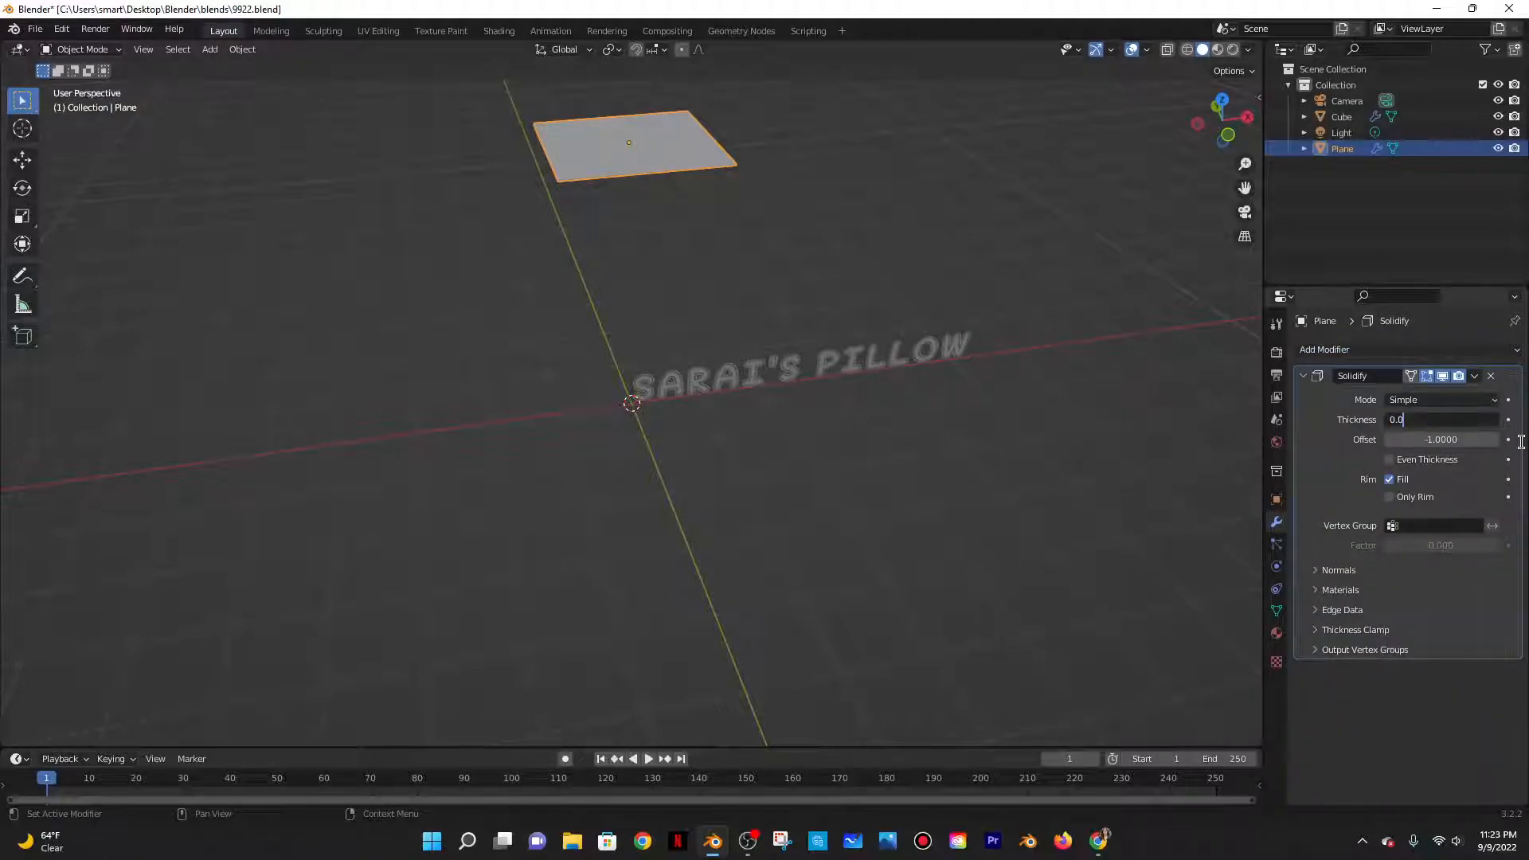
text(0.07)
key(Return)
middle_drag(789, 159, 867, 255)
click(1304, 376)
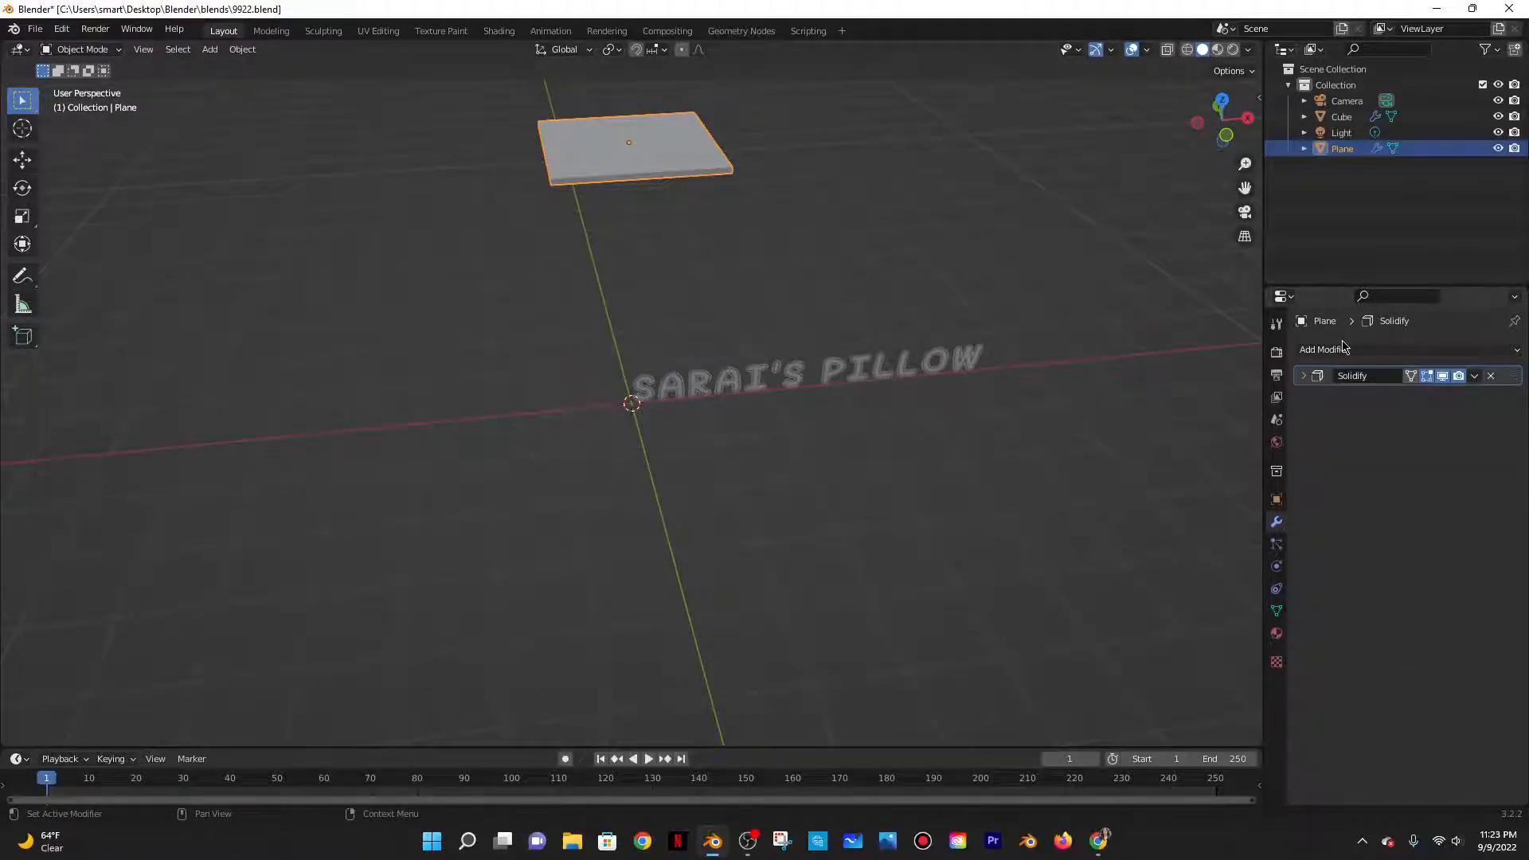
Add Cloth physics to the plane
click(1277, 568)
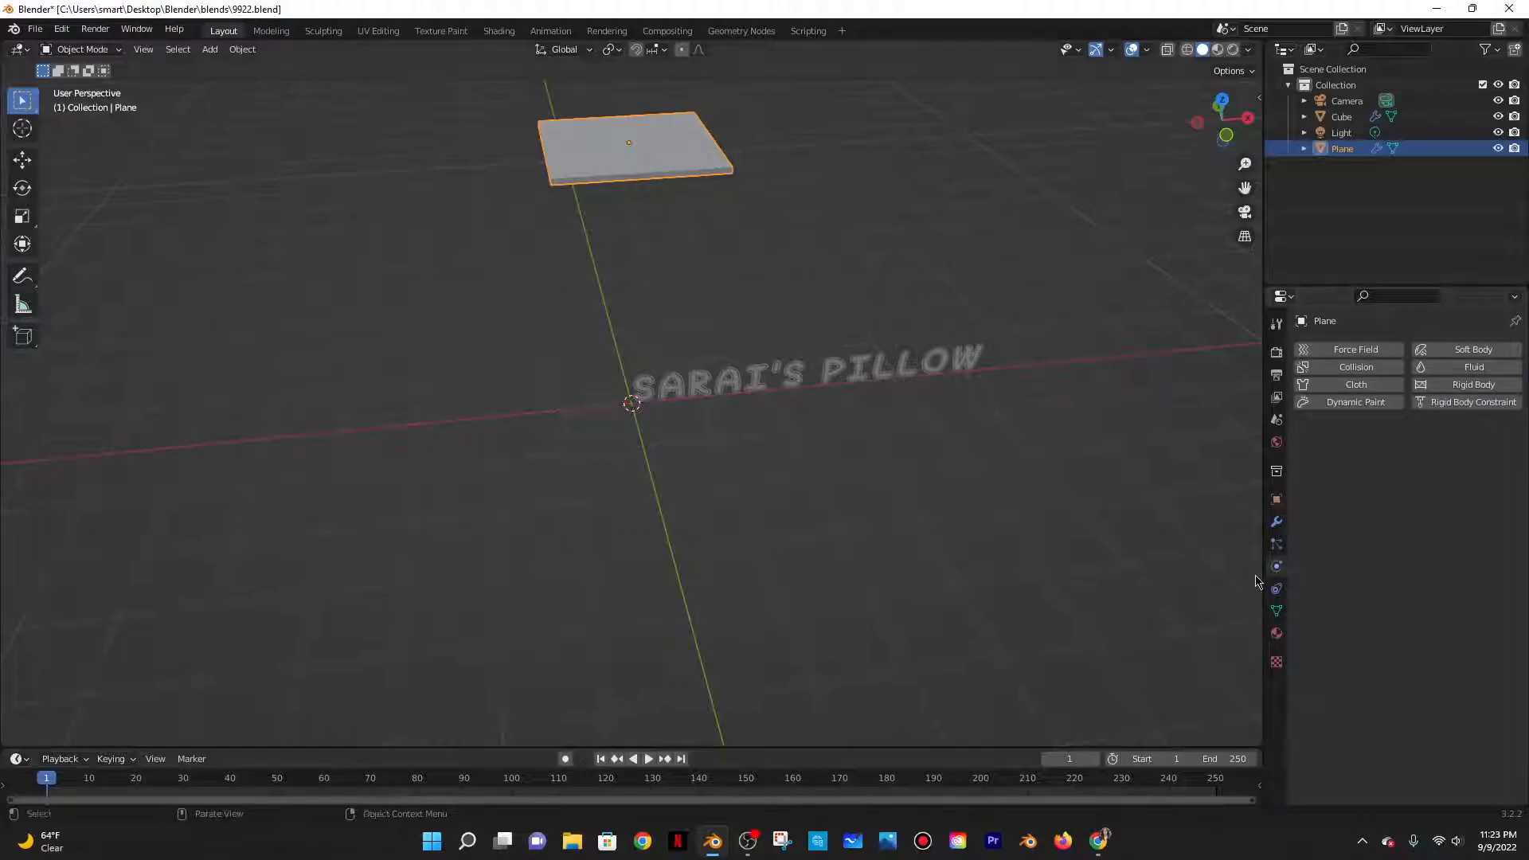
click(1355, 386)
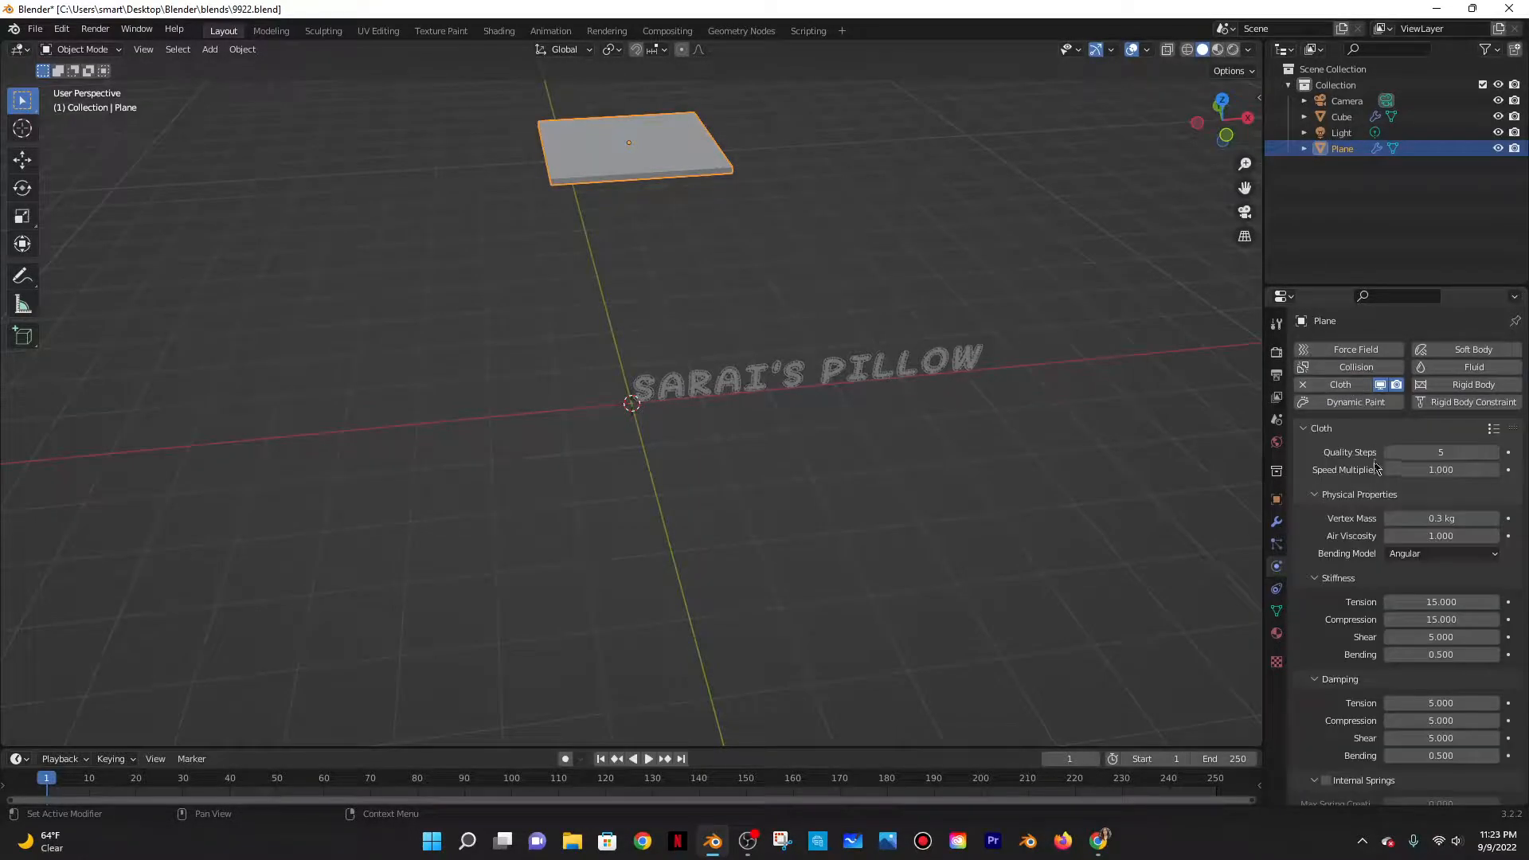
scroll(1408, 414, down, 1)
scroll(1407, 414, down, 7)
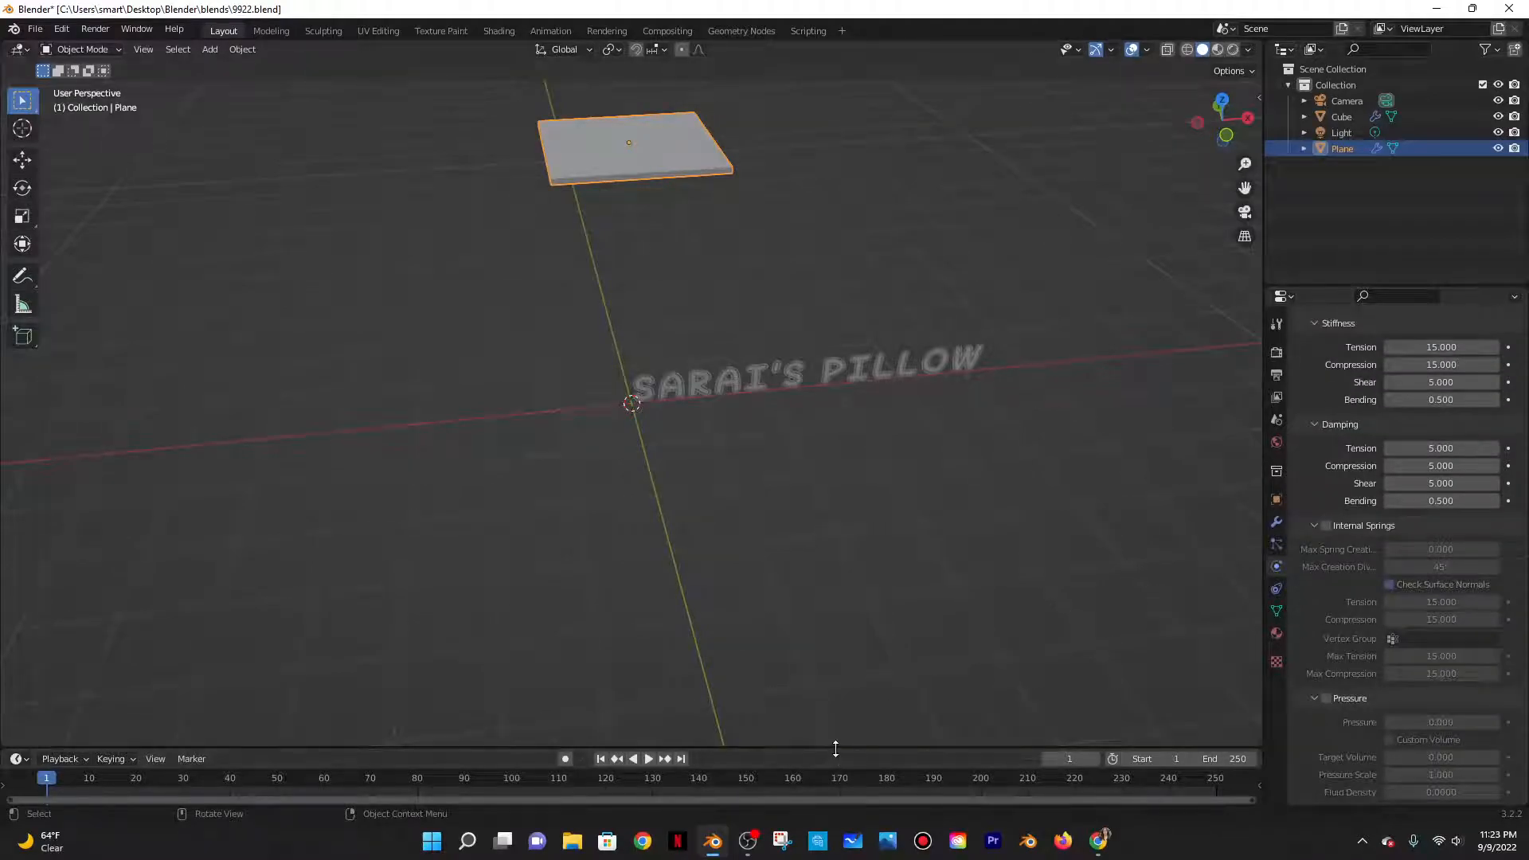
Enlarge the timeline area below the 3D viewport
drag(835, 748, 853, 644)
scroll(908, 437, down, 4)
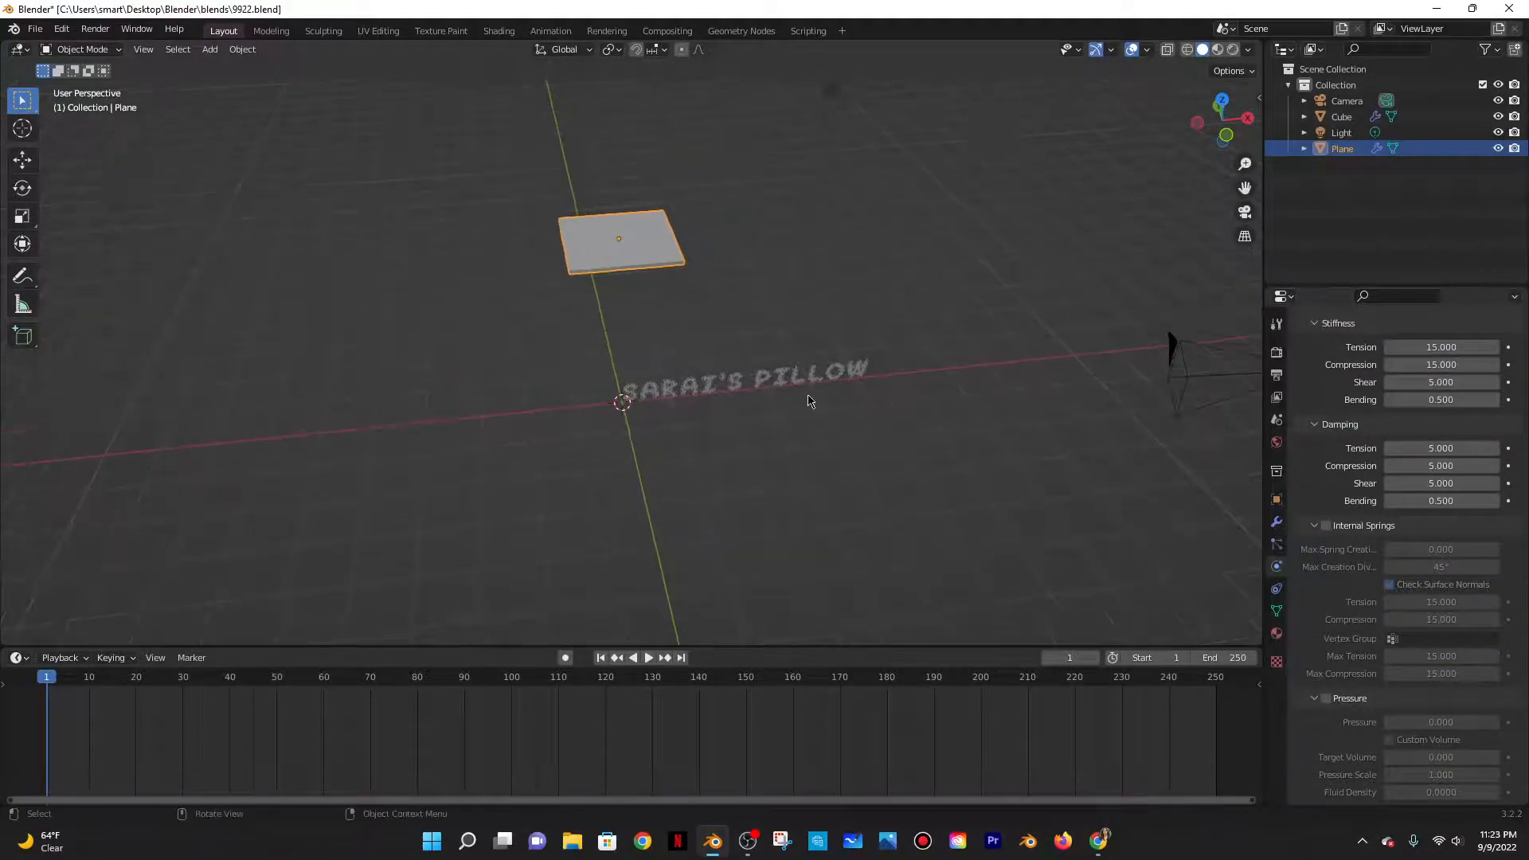
scroll(814, 405, up, 3)
scroll(1332, 484, up, 3)
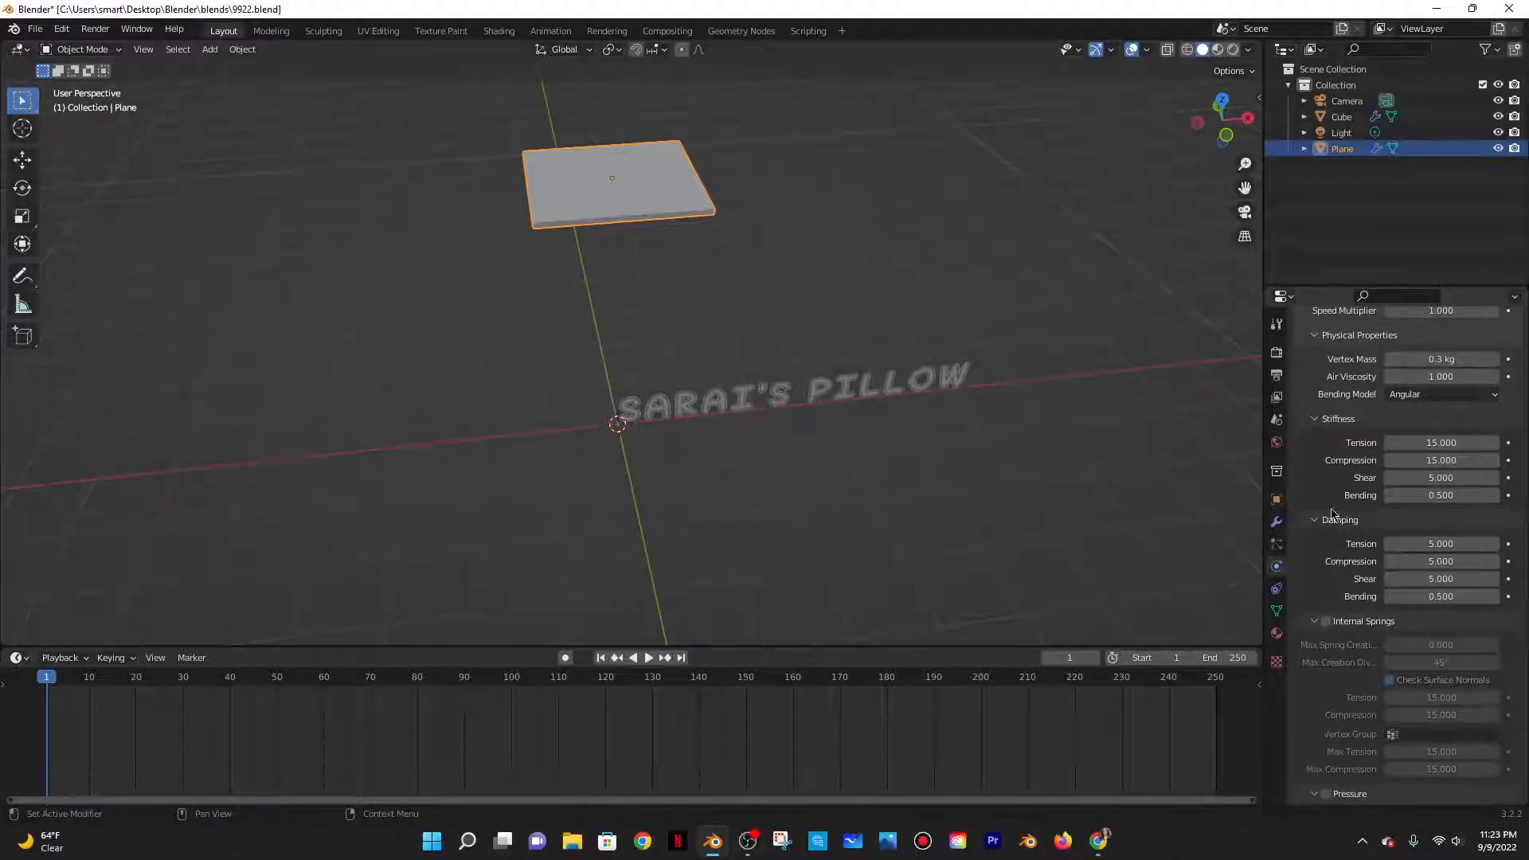
Enable Pressure in the plane's cloth settings, keyframe it at 0 on frame 1, and keep the timeline at frame 1
scroll(1331, 484, down, 7)
click(1326, 578)
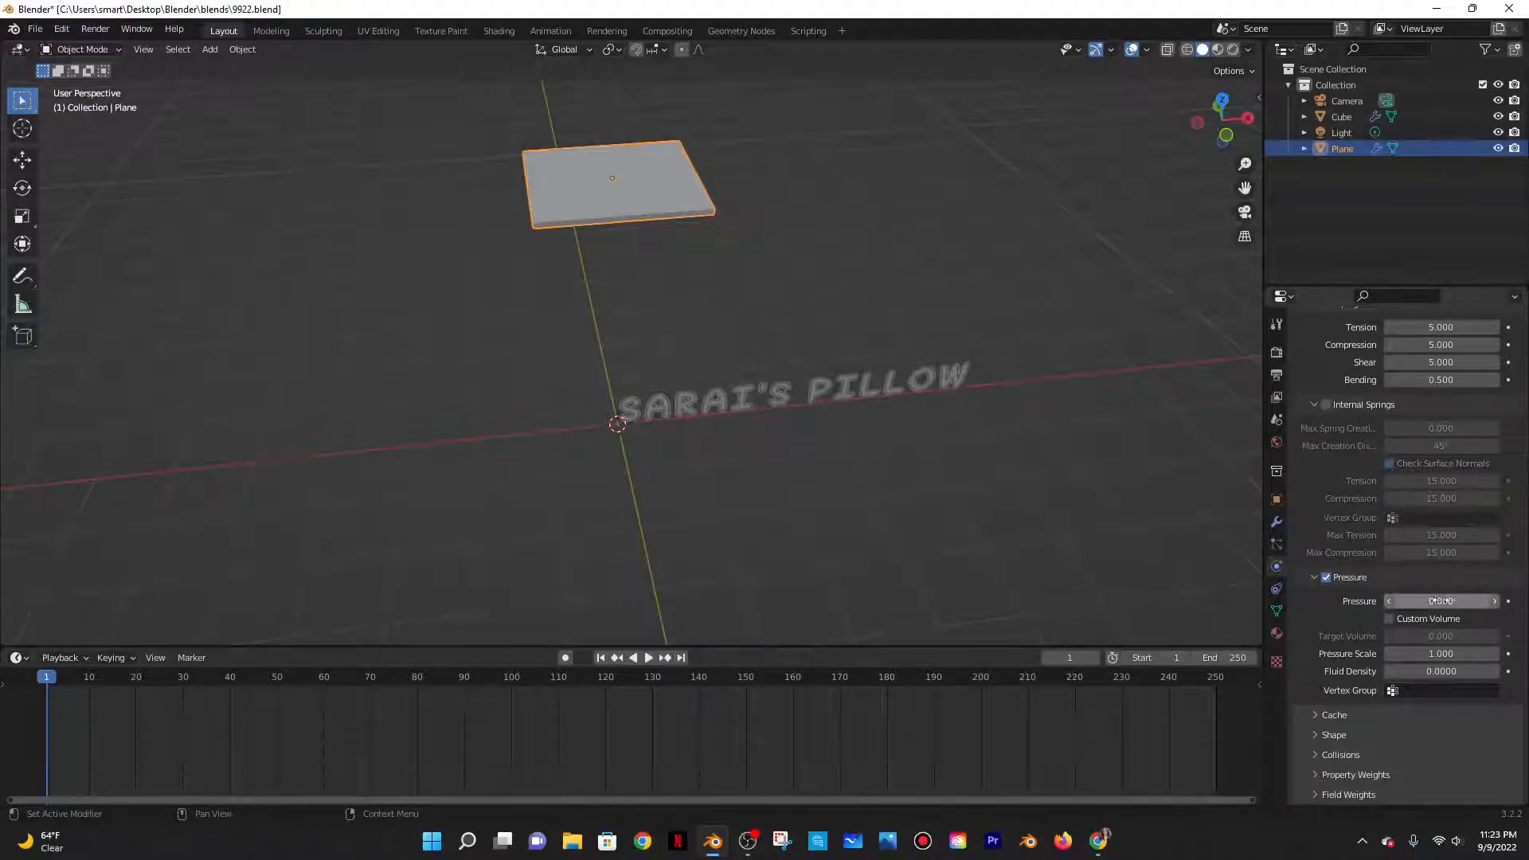
key(i)
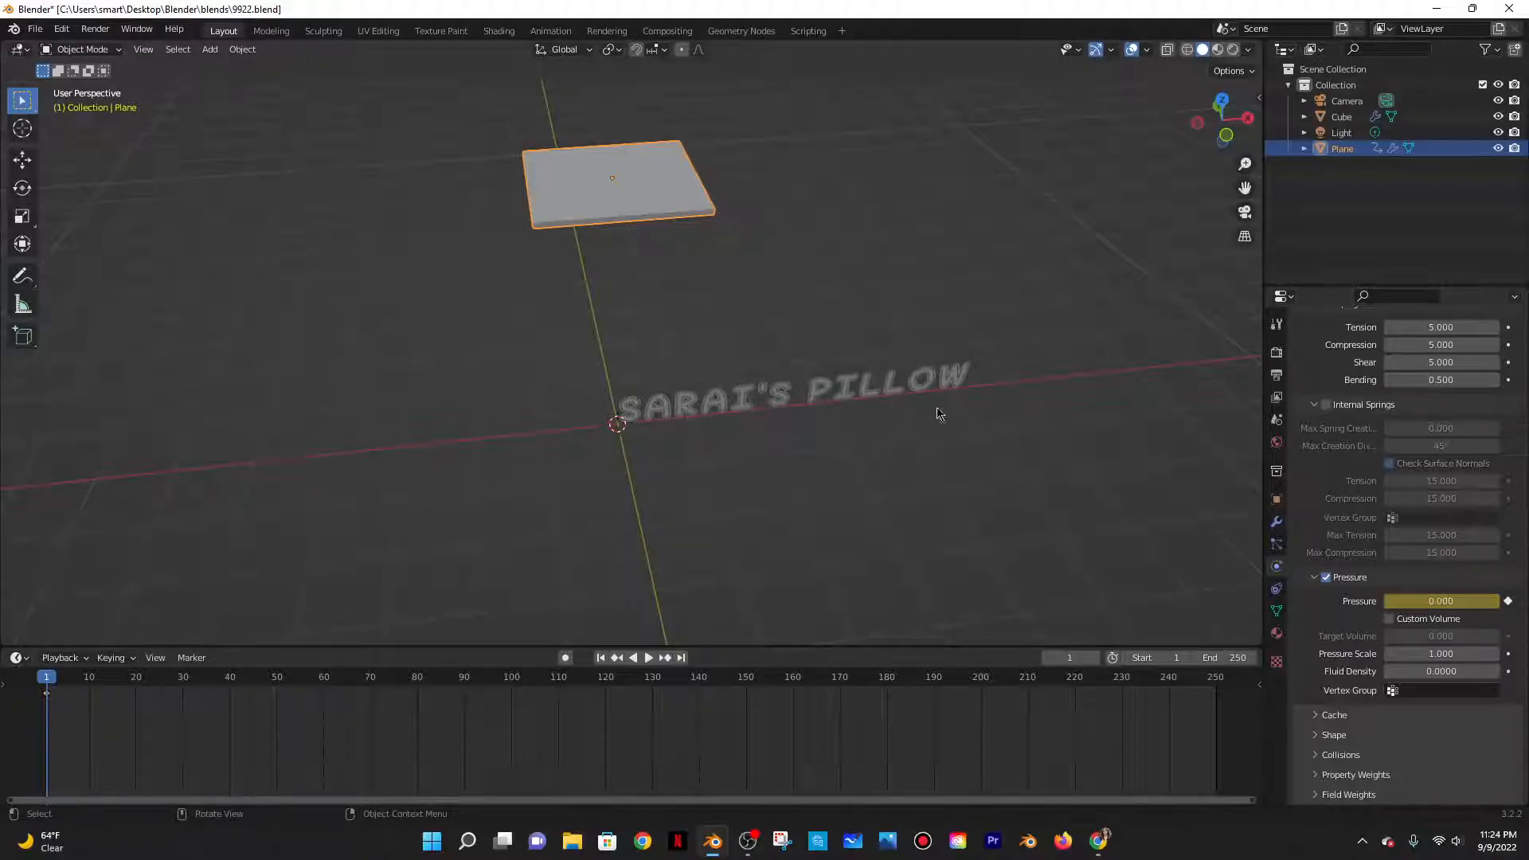
drag(54, 680, 169, 683)
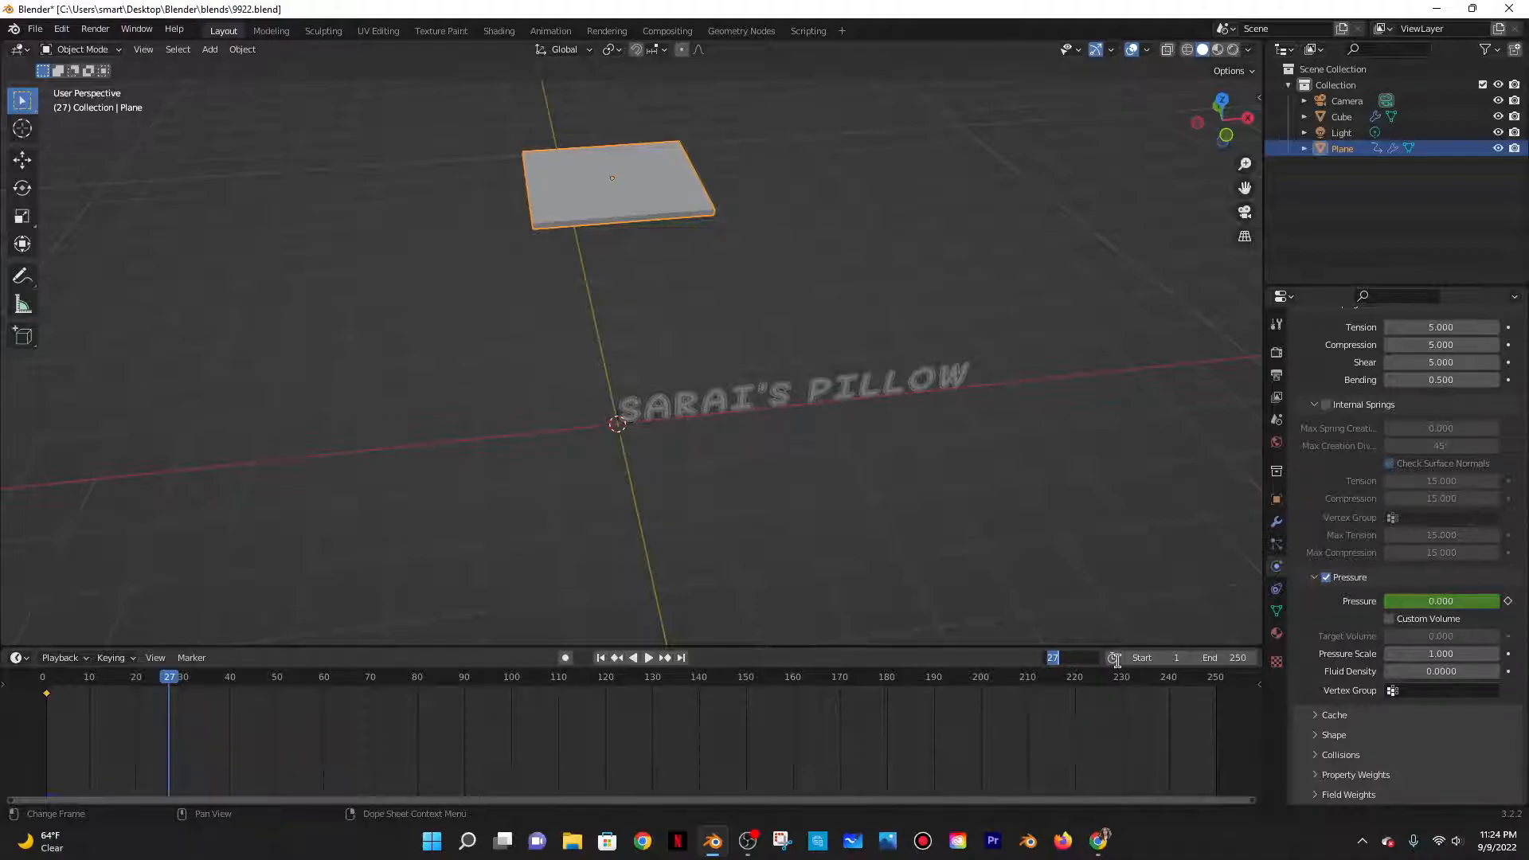
key(Return)
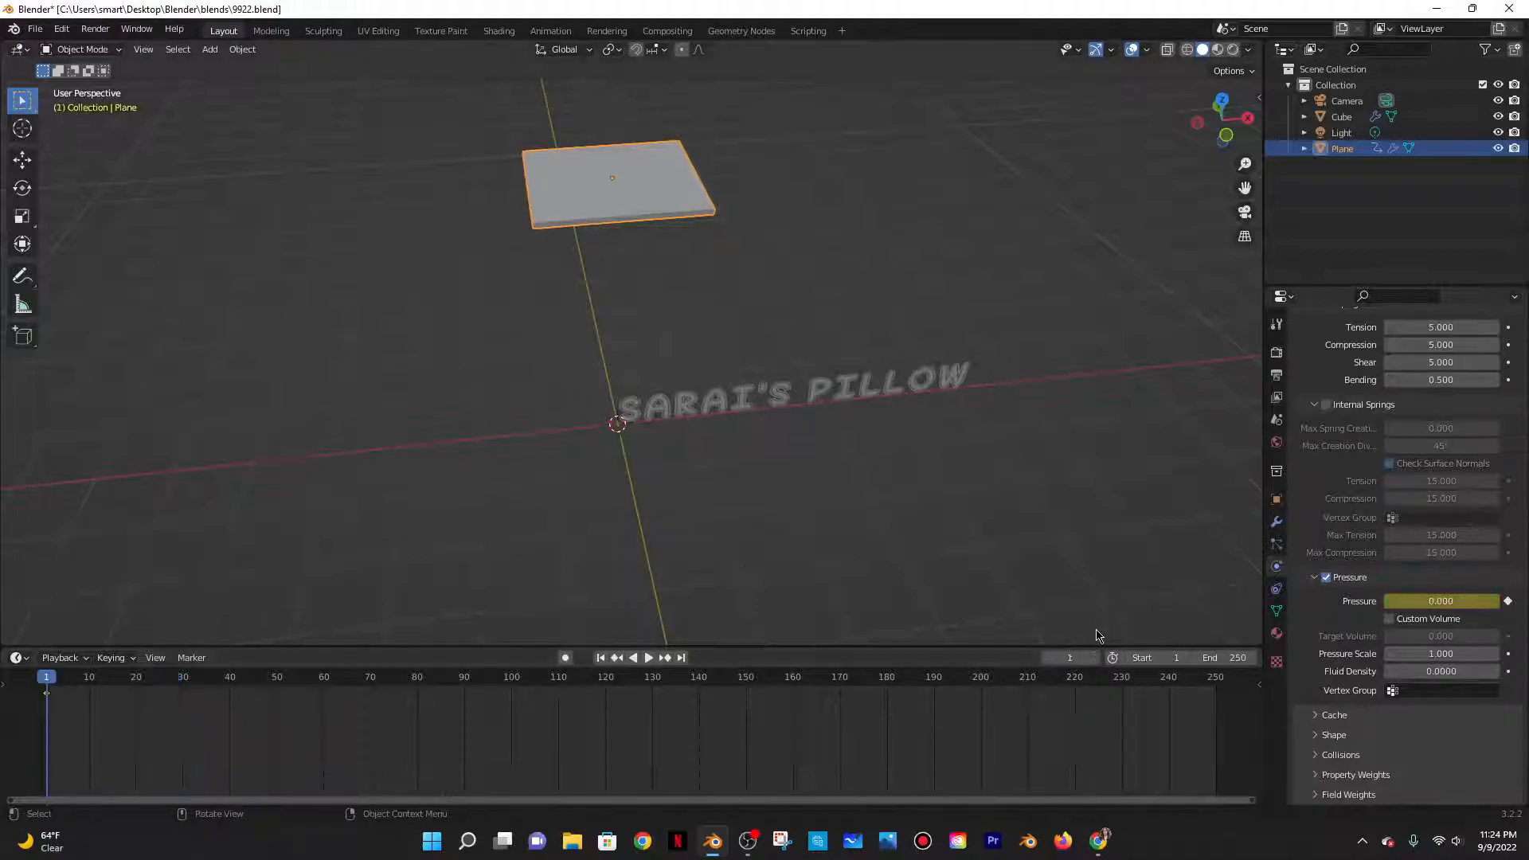
Set the cloth pressure to 1.3 and keyframe it on frame 1
click(1460, 600)
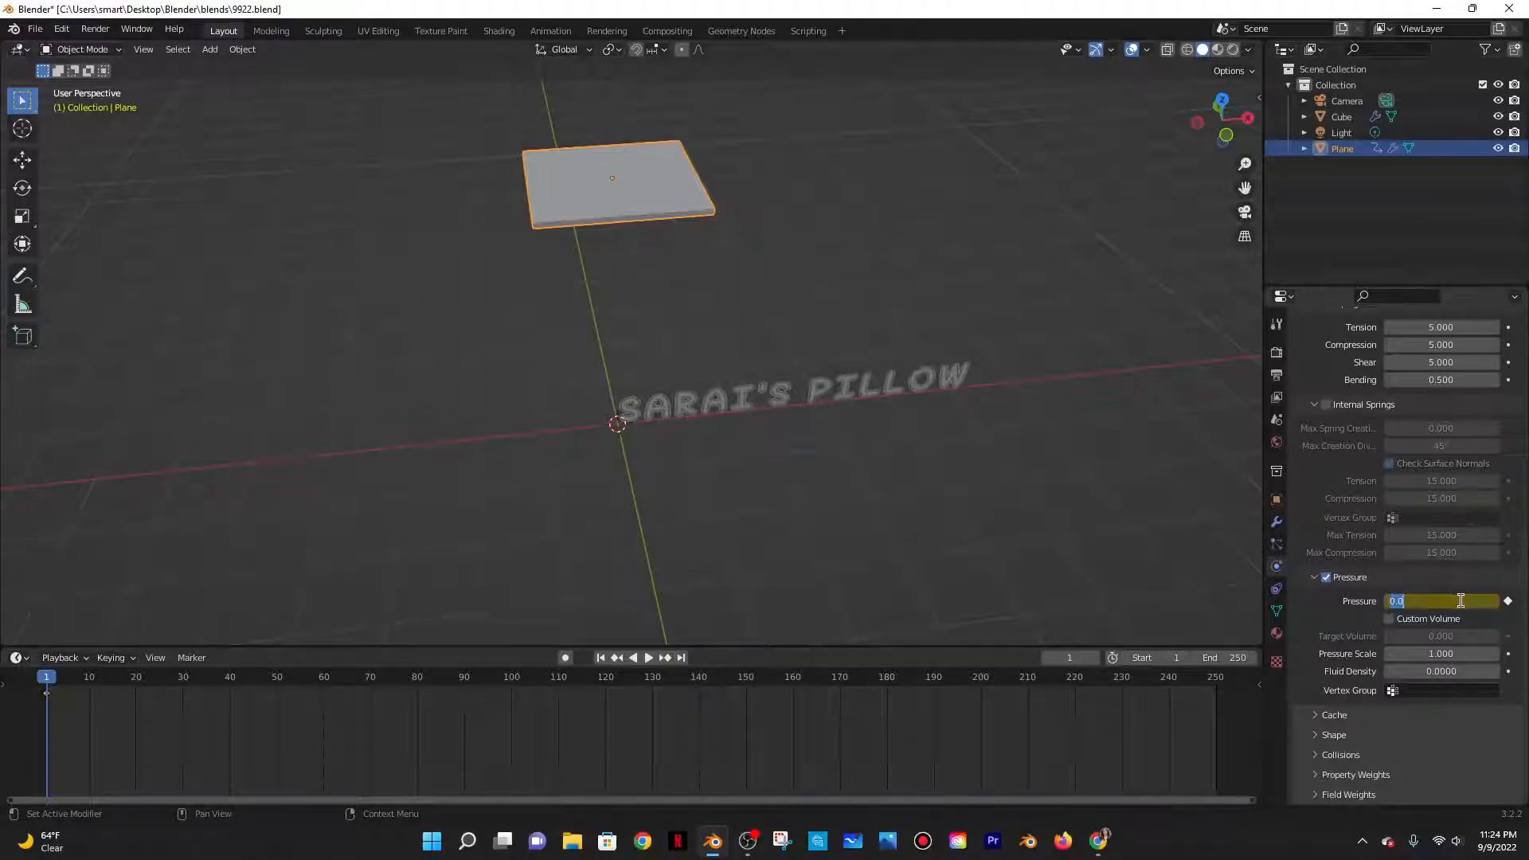
text(1.3)
key(Return)
key(i)
Go to frame 0 and keyframe the cloth pressure at 0
mouse_move(51, 681)
mouse_down()
mouse_move(122, 682)
mouse_move(39, 697)
mouse_up()
key(ctrl+z)
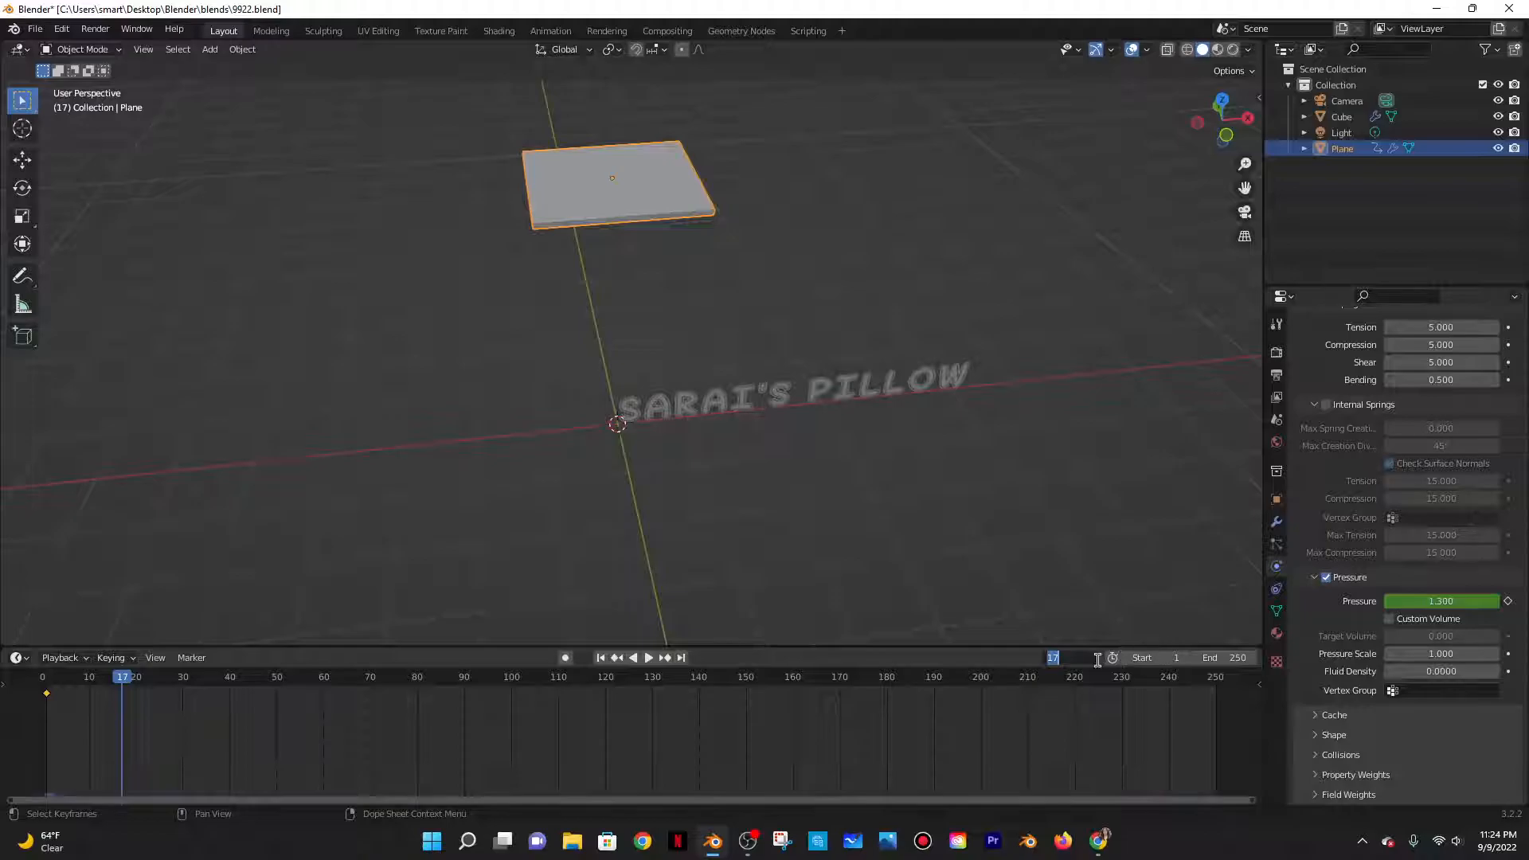
text(0)
key(Return)
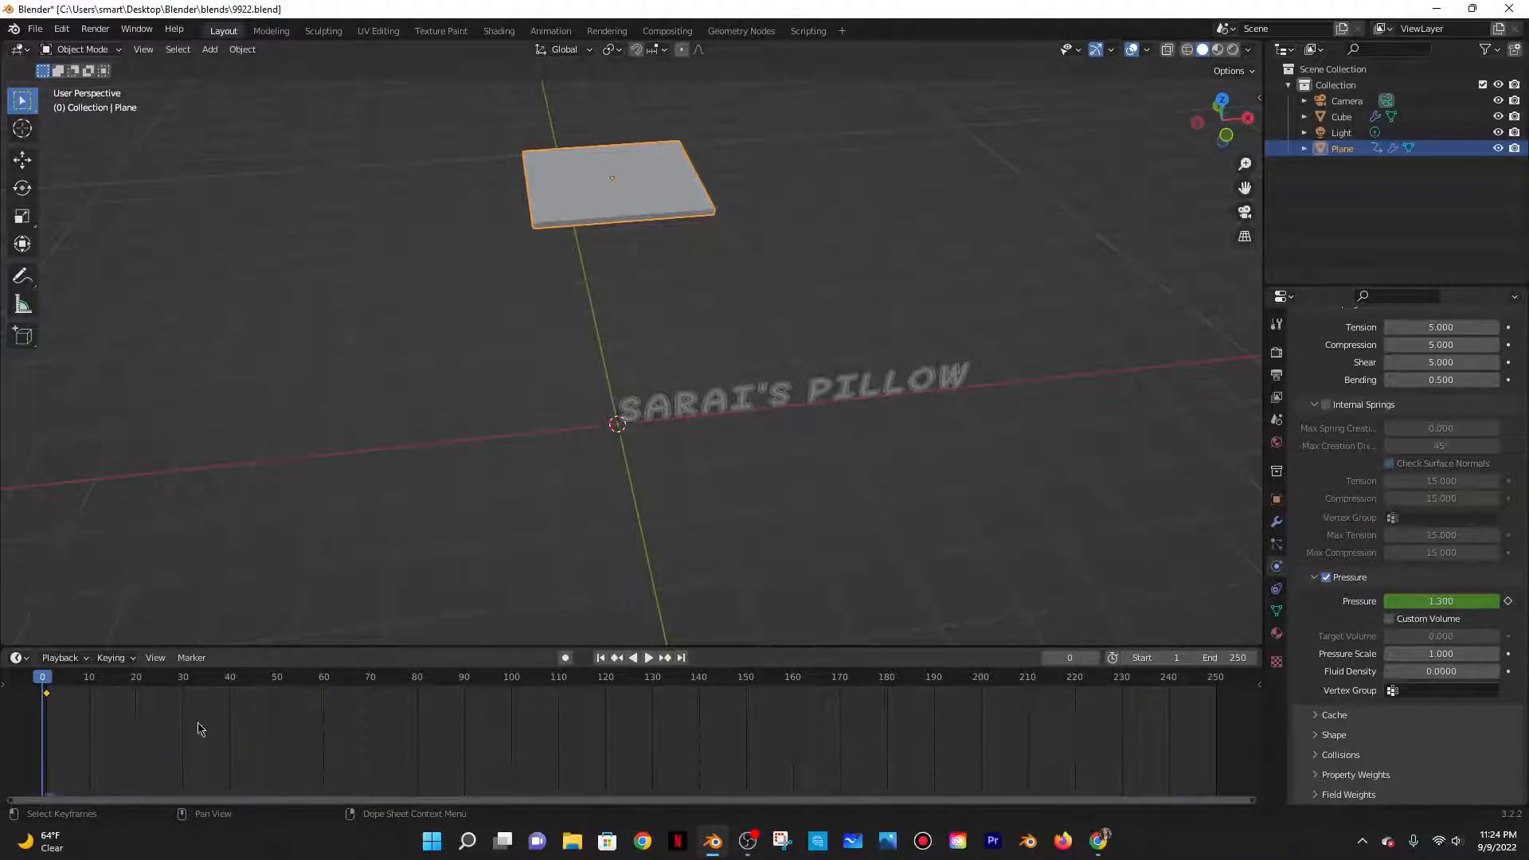
click(1475, 602)
text(0)
key(Return)
key(i)
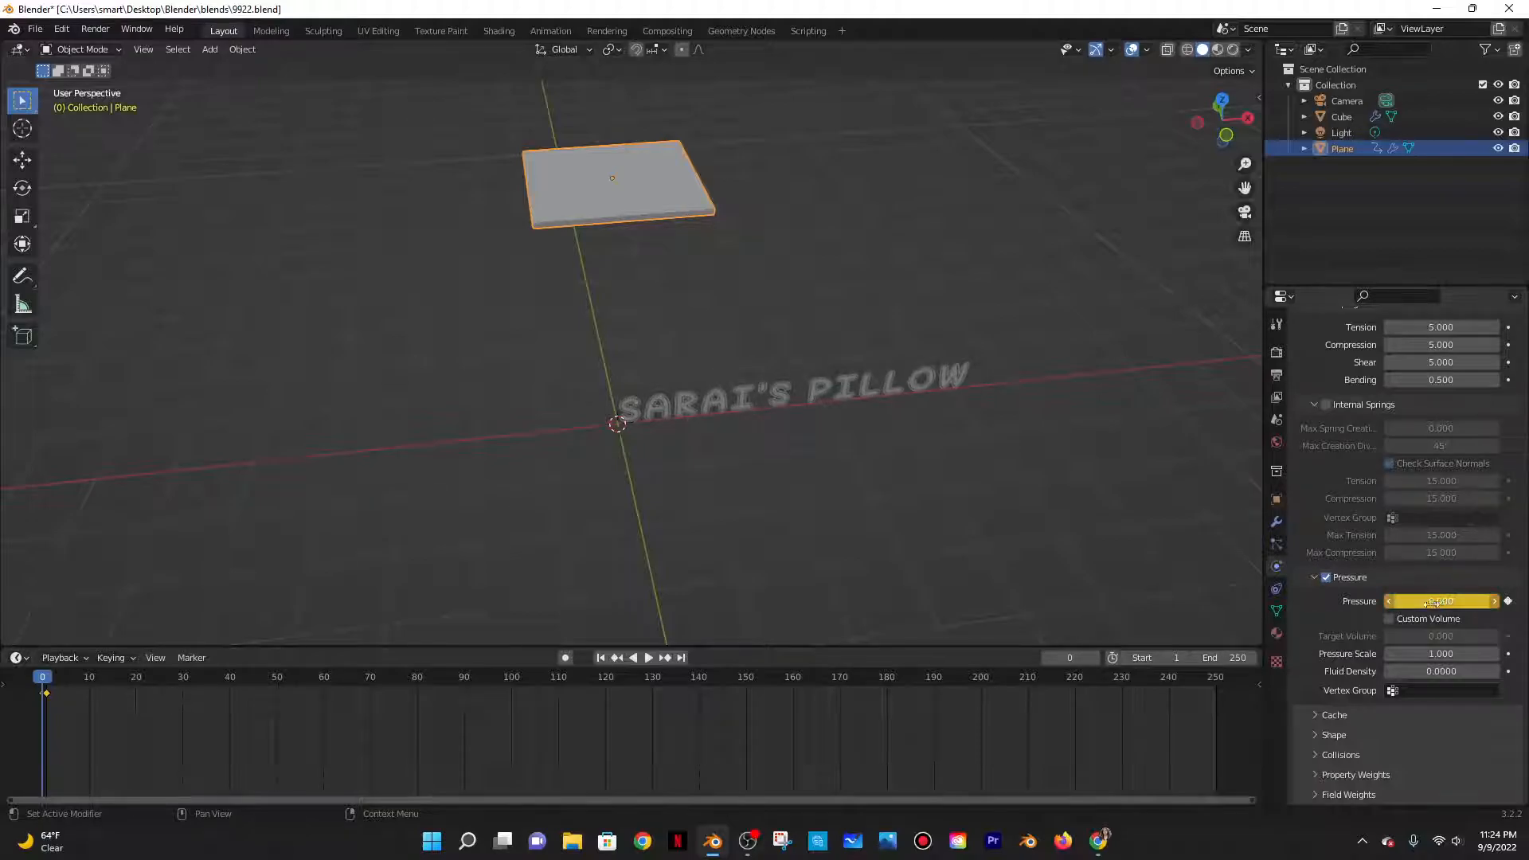
Go to frame 3, set the plane's cloth pressure to 2, and keyframe it
text(1)
key(Return)
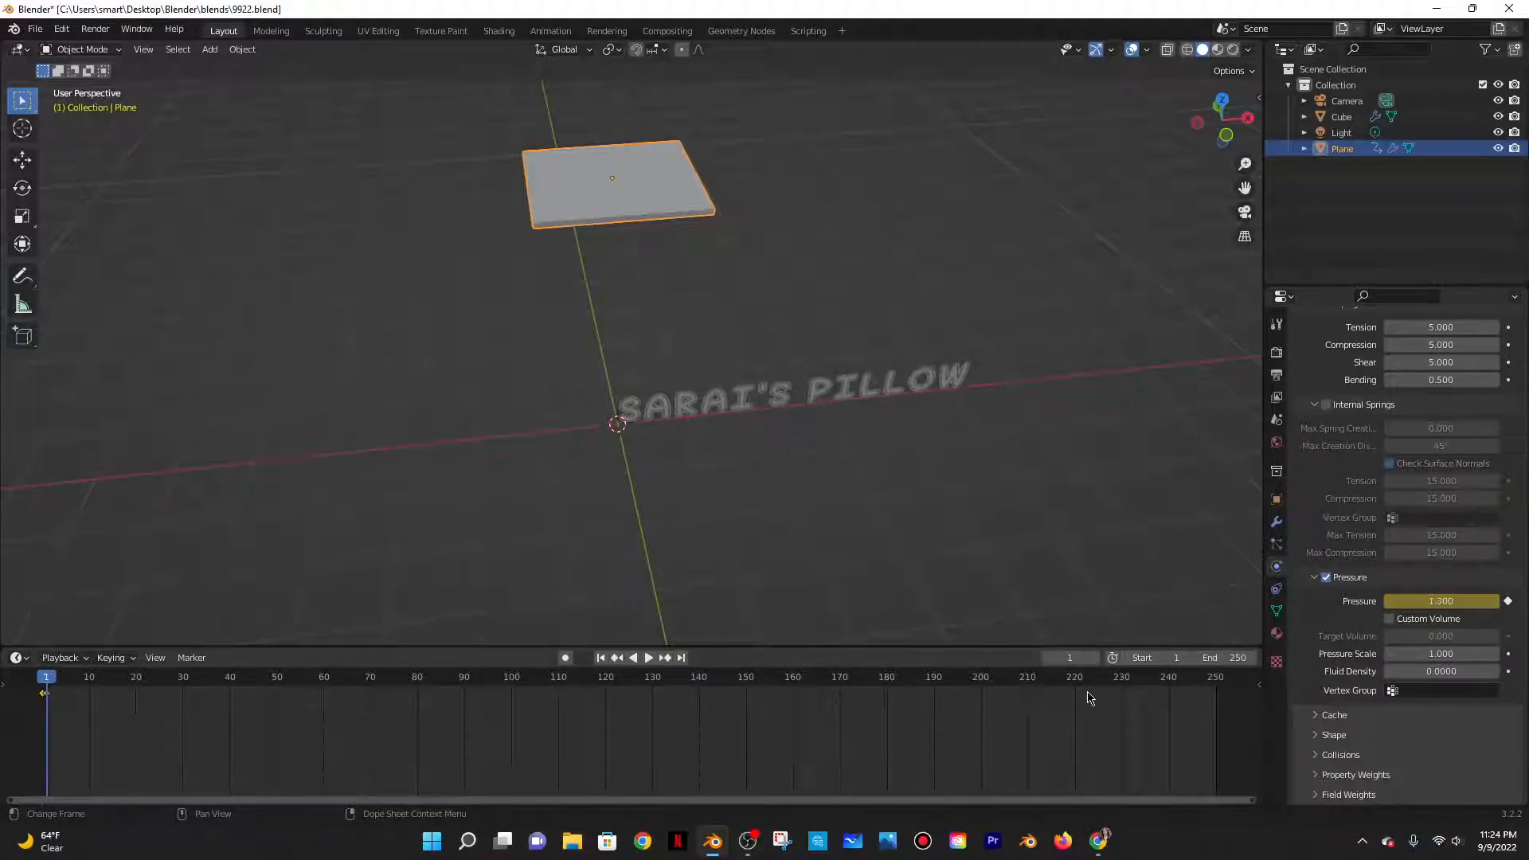
text(2)
key(Return)
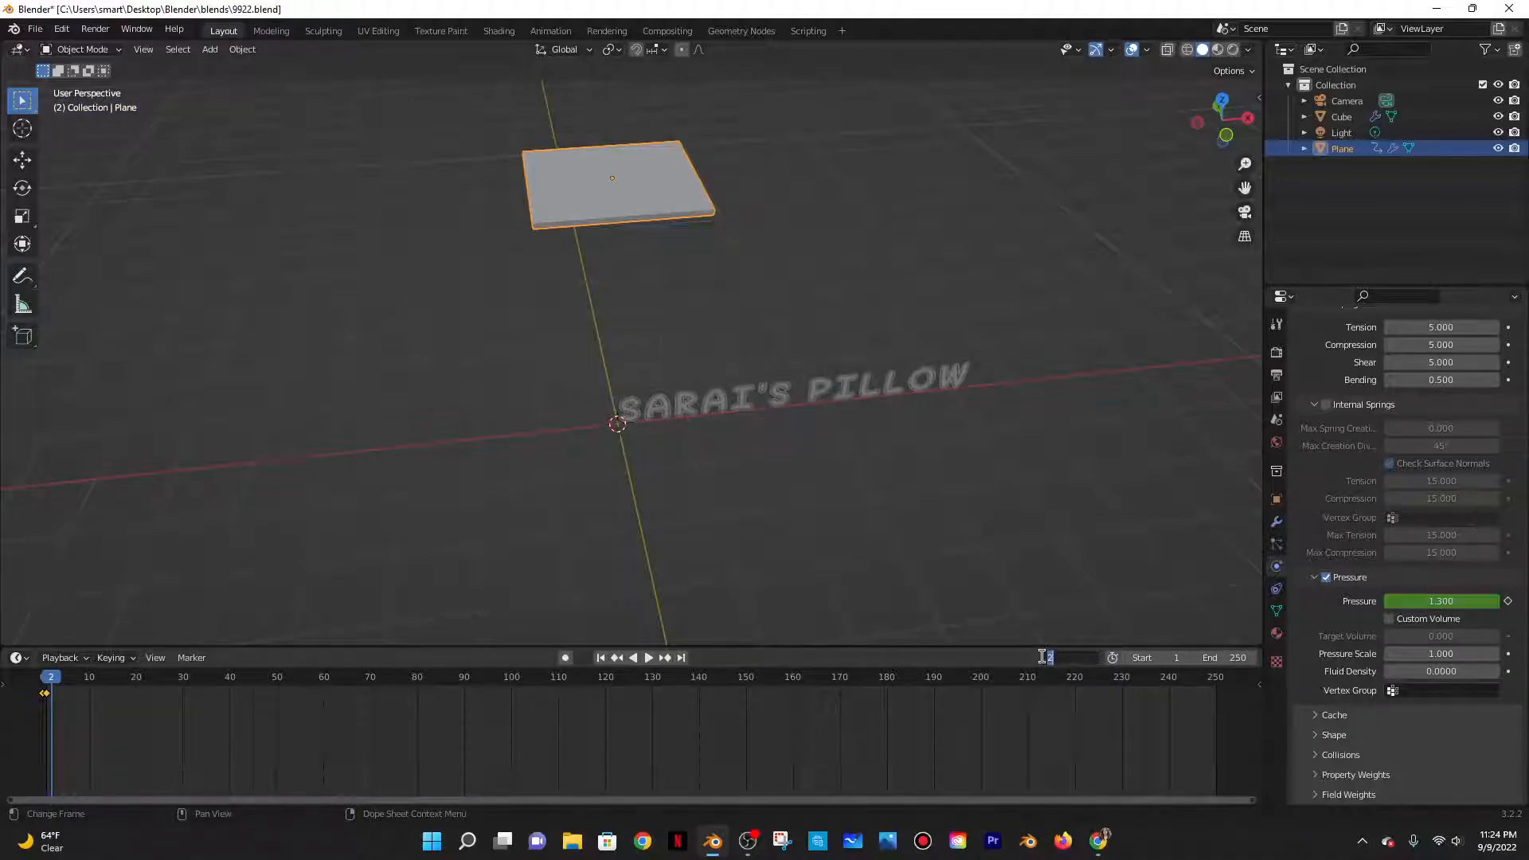
double_click(1086, 659)
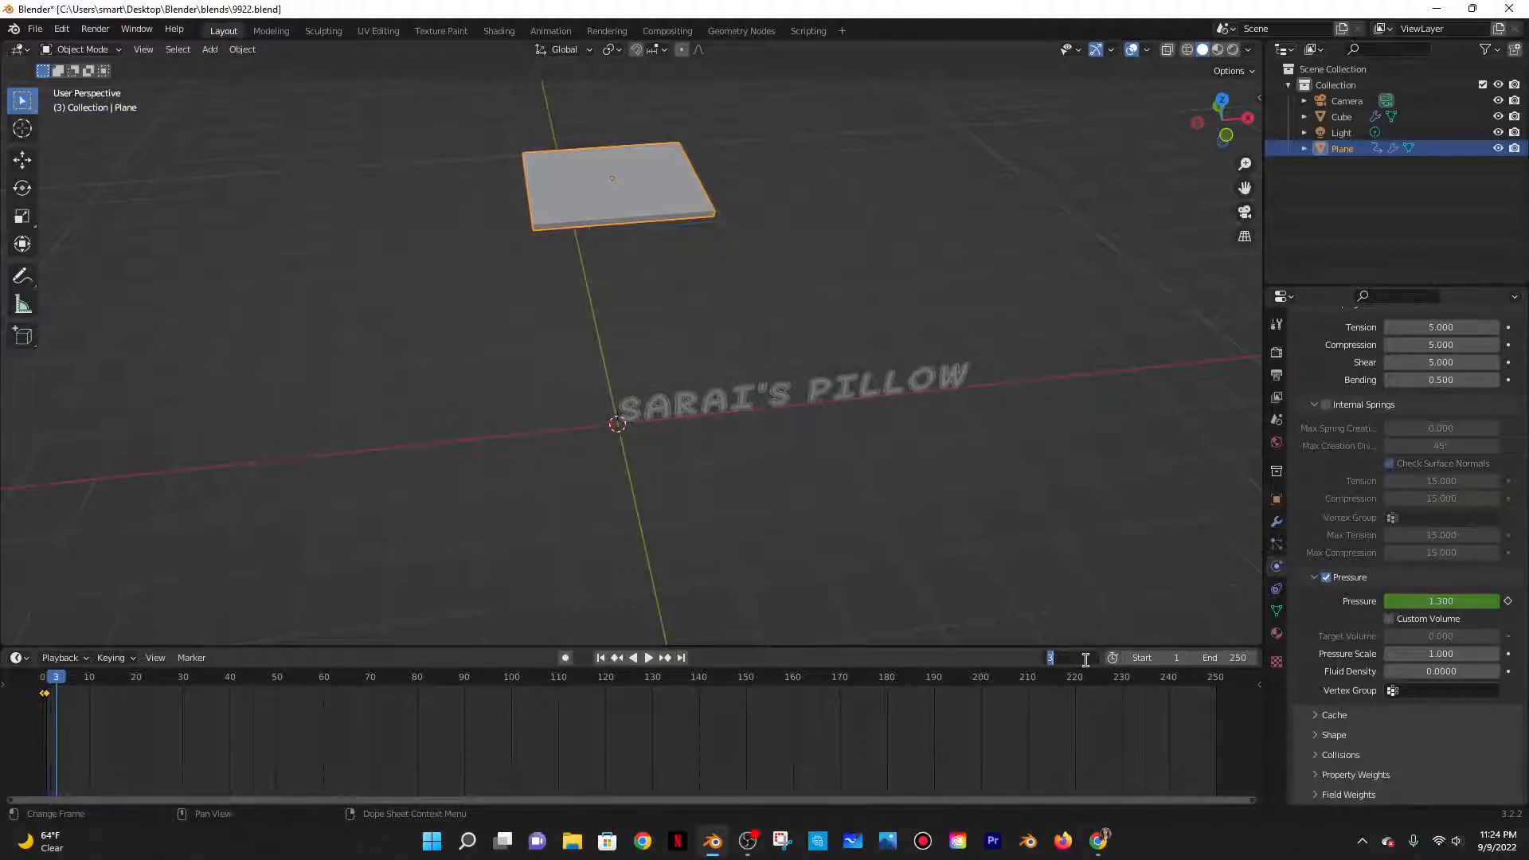
click(1431, 601)
text(2)
key(Return)
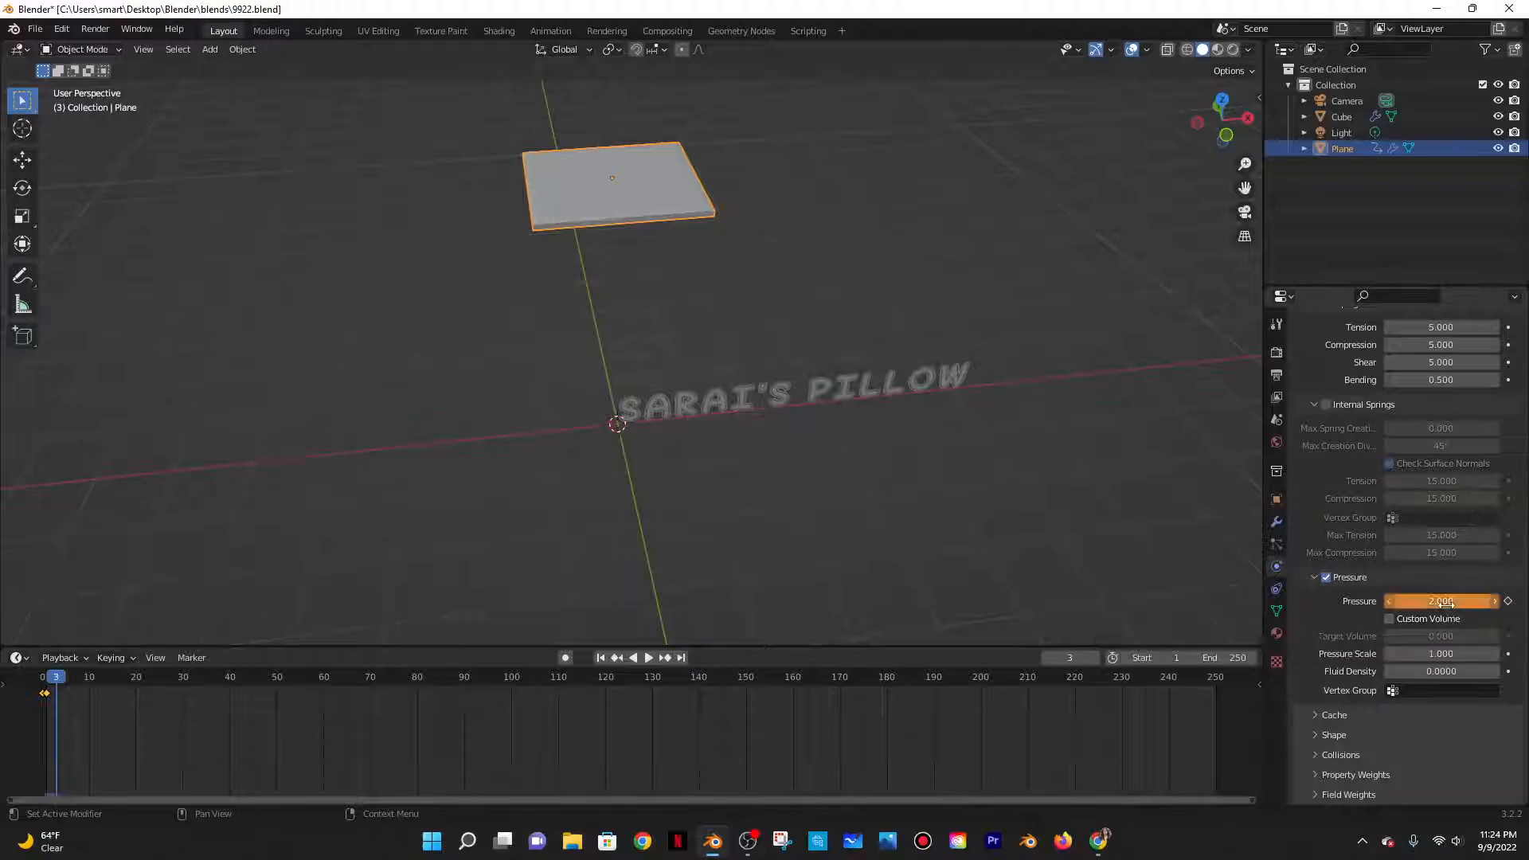
key(i)
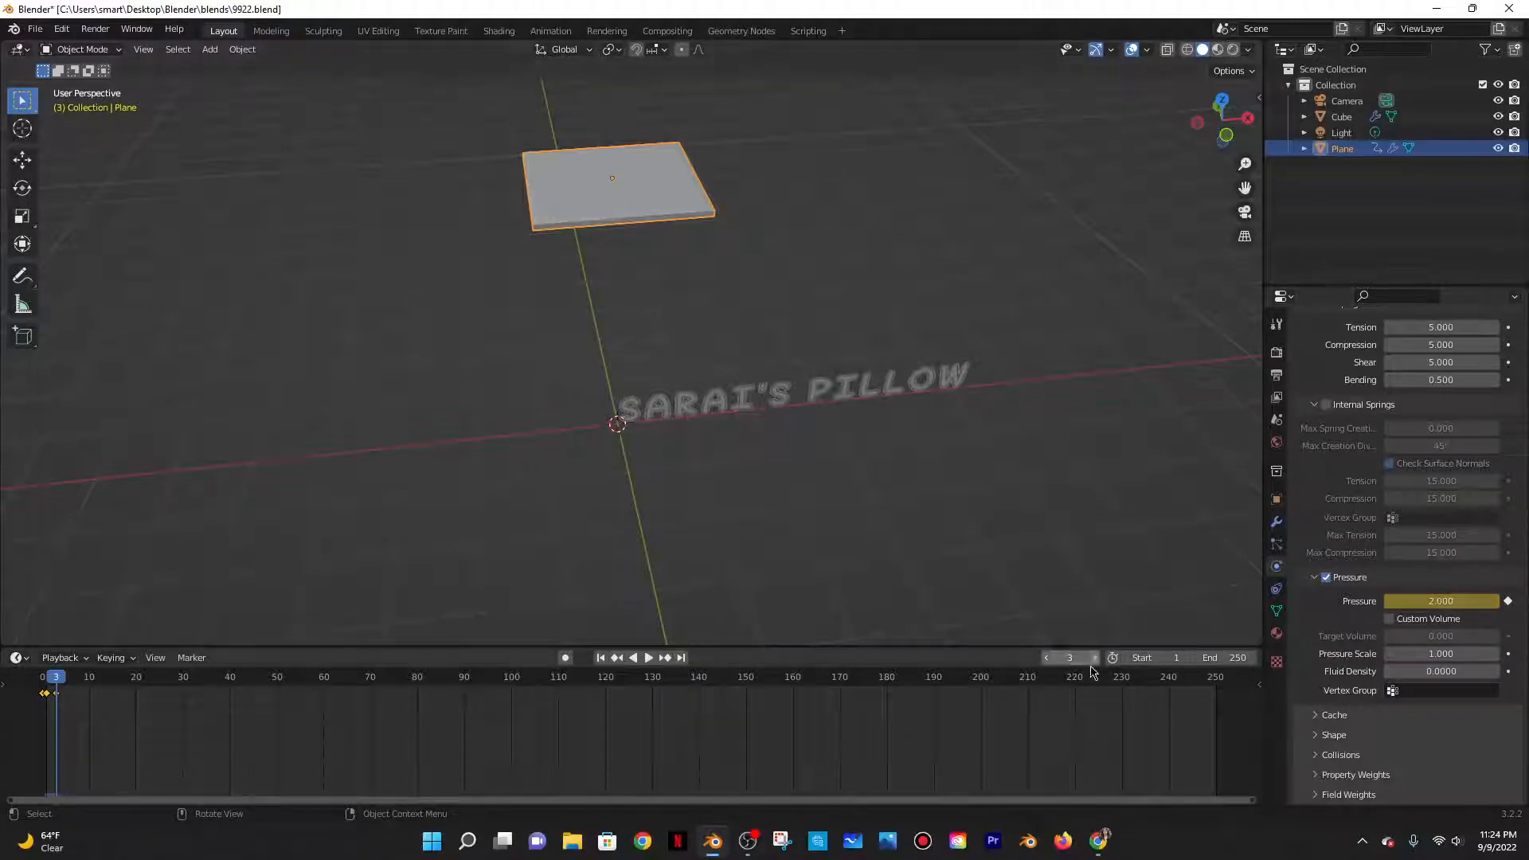
Rewind to frame 0, play the cloth simulation to frame 22, and examine the inflating pillow from above
text(0)
key(Return)
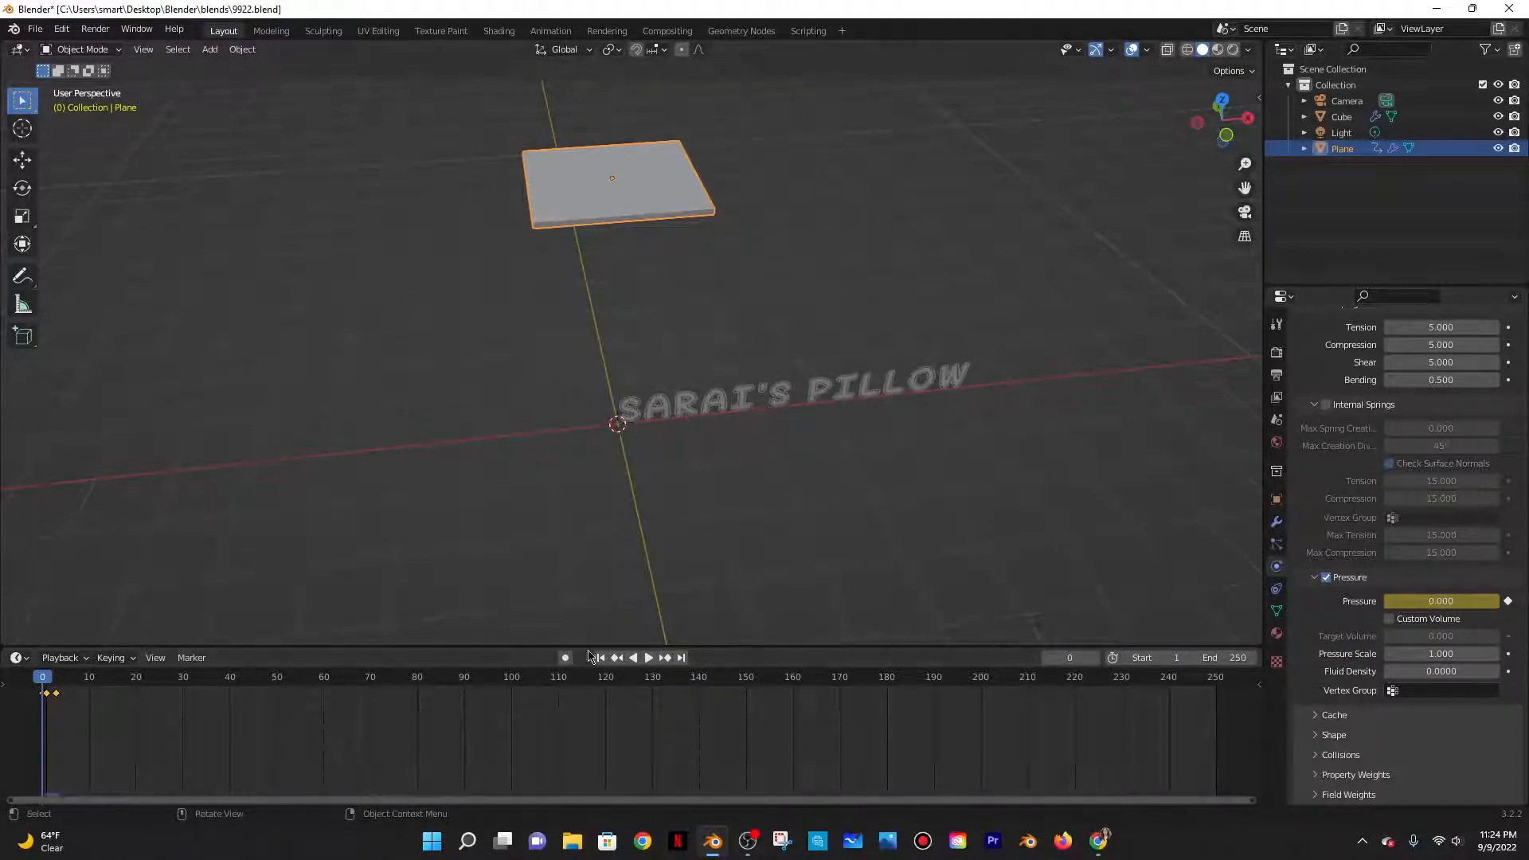
click(649, 657)
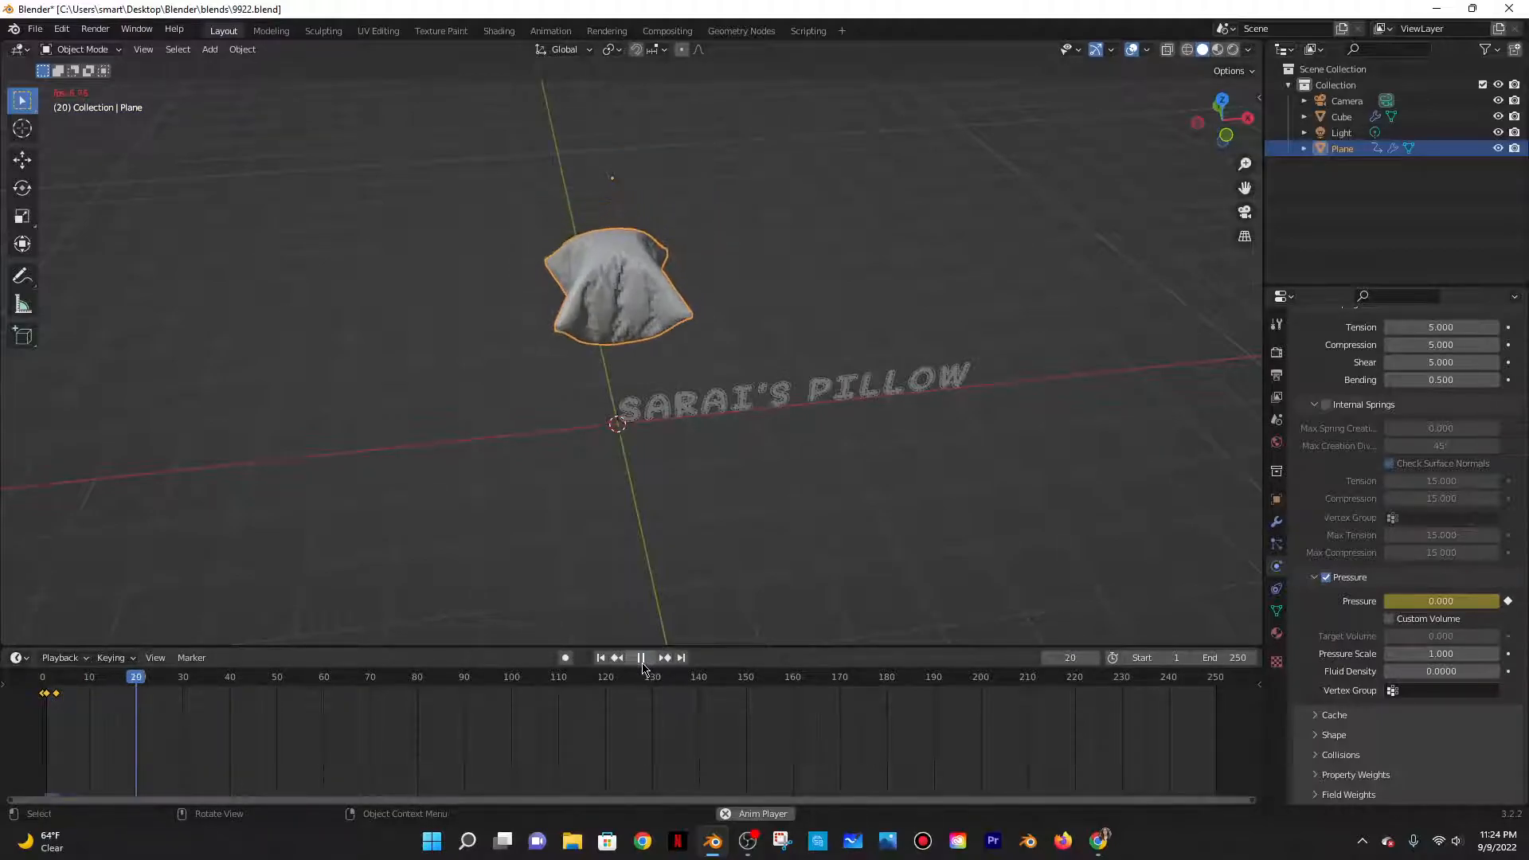
key(space)
middle_drag(683, 461, 692, 570)
scroll(629, 474, up, 5)
scroll(630, 475, down, 3)
middle_drag(631, 474, 726, 465)
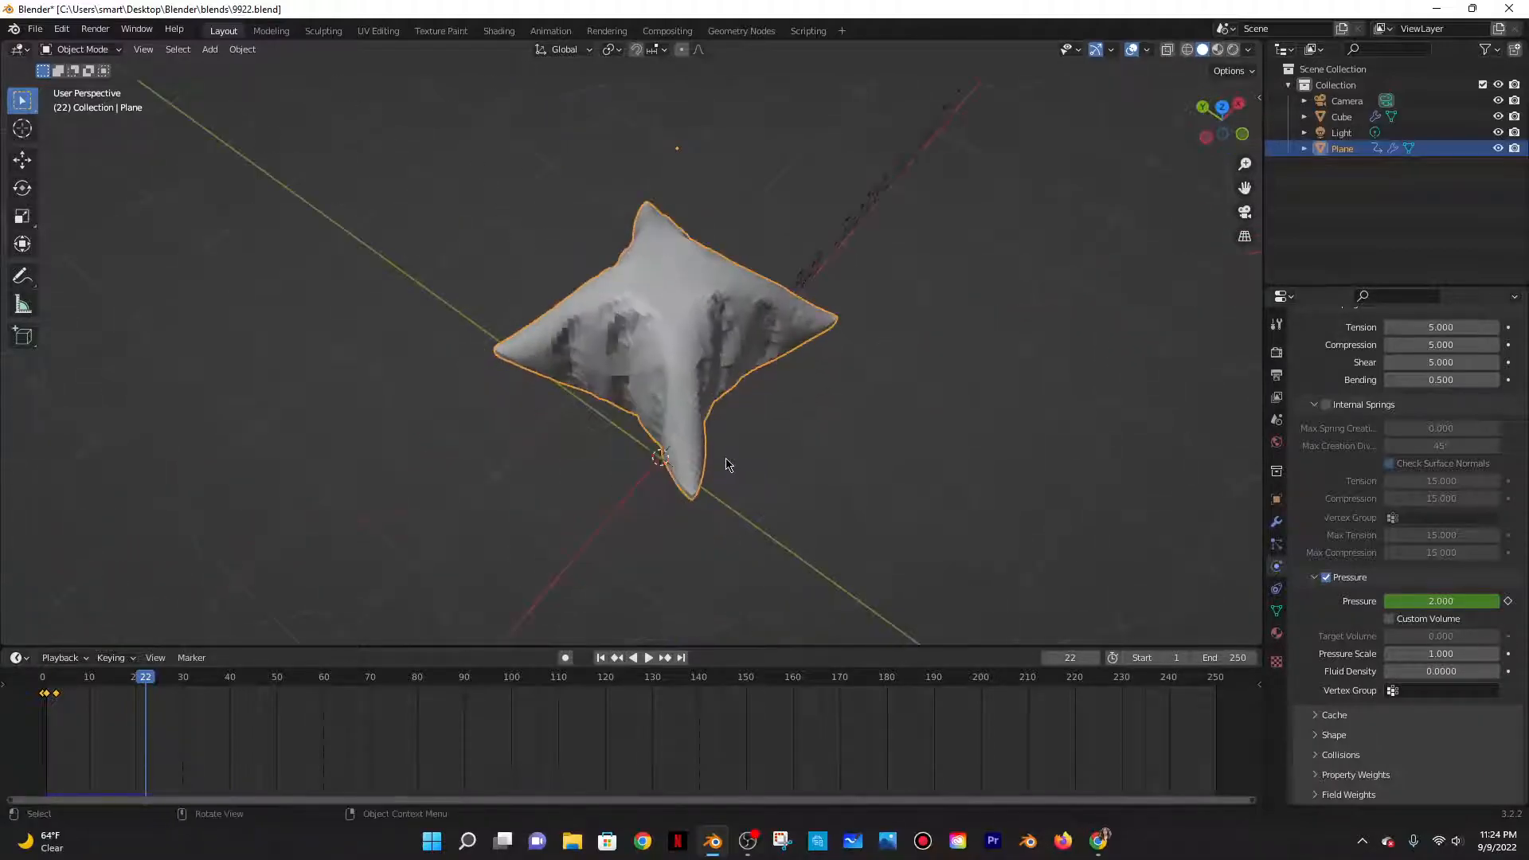
Resume the cloth simulation, stop it at frame 59, and inspect the pillow's shape up close
click(648, 657)
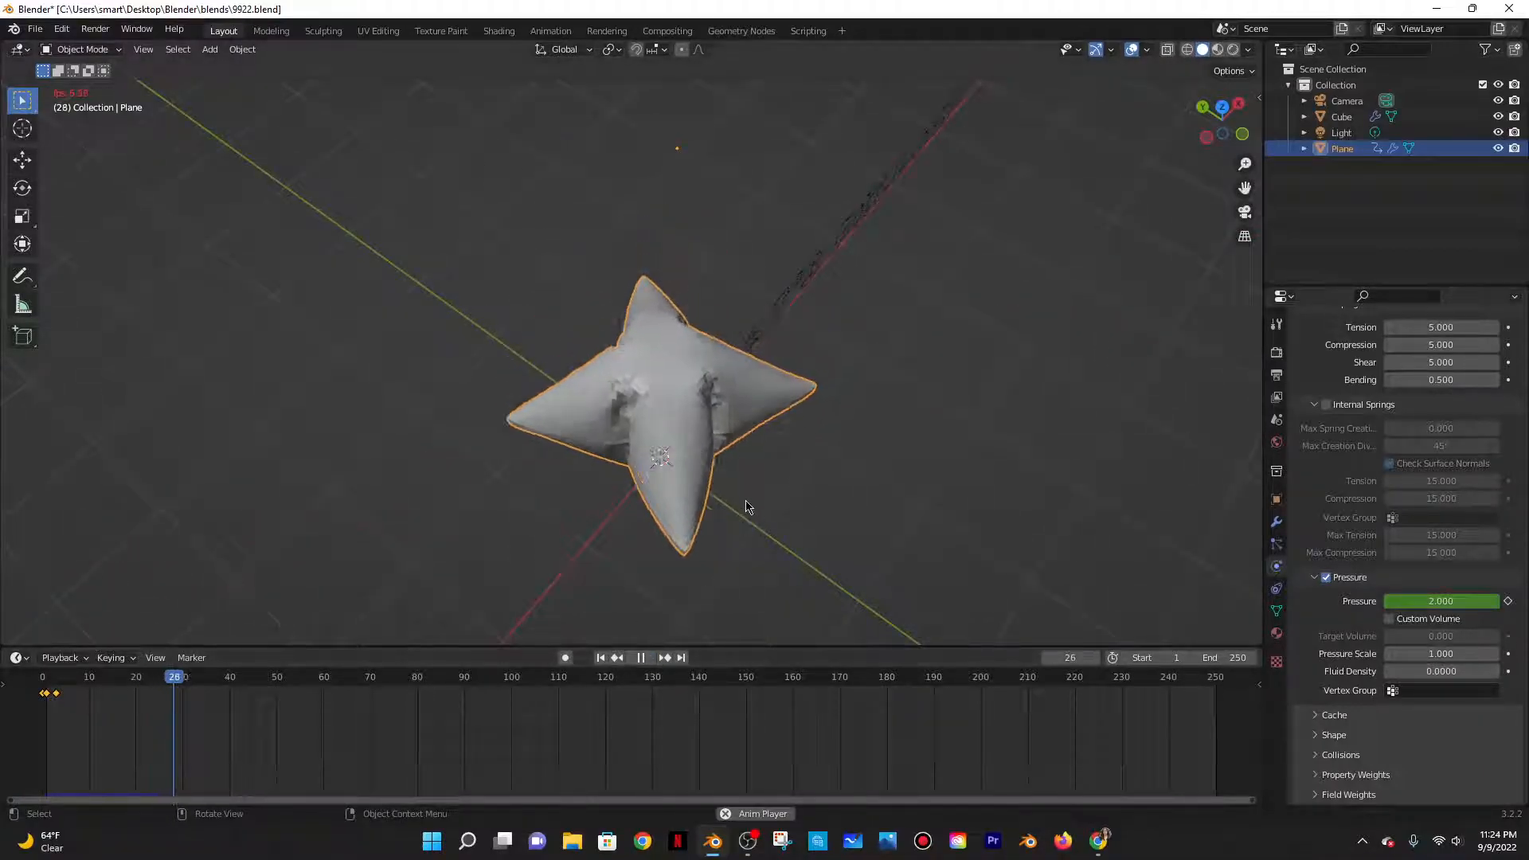
middle_drag(792, 512, 739, 426)
scroll(710, 443, down, 8)
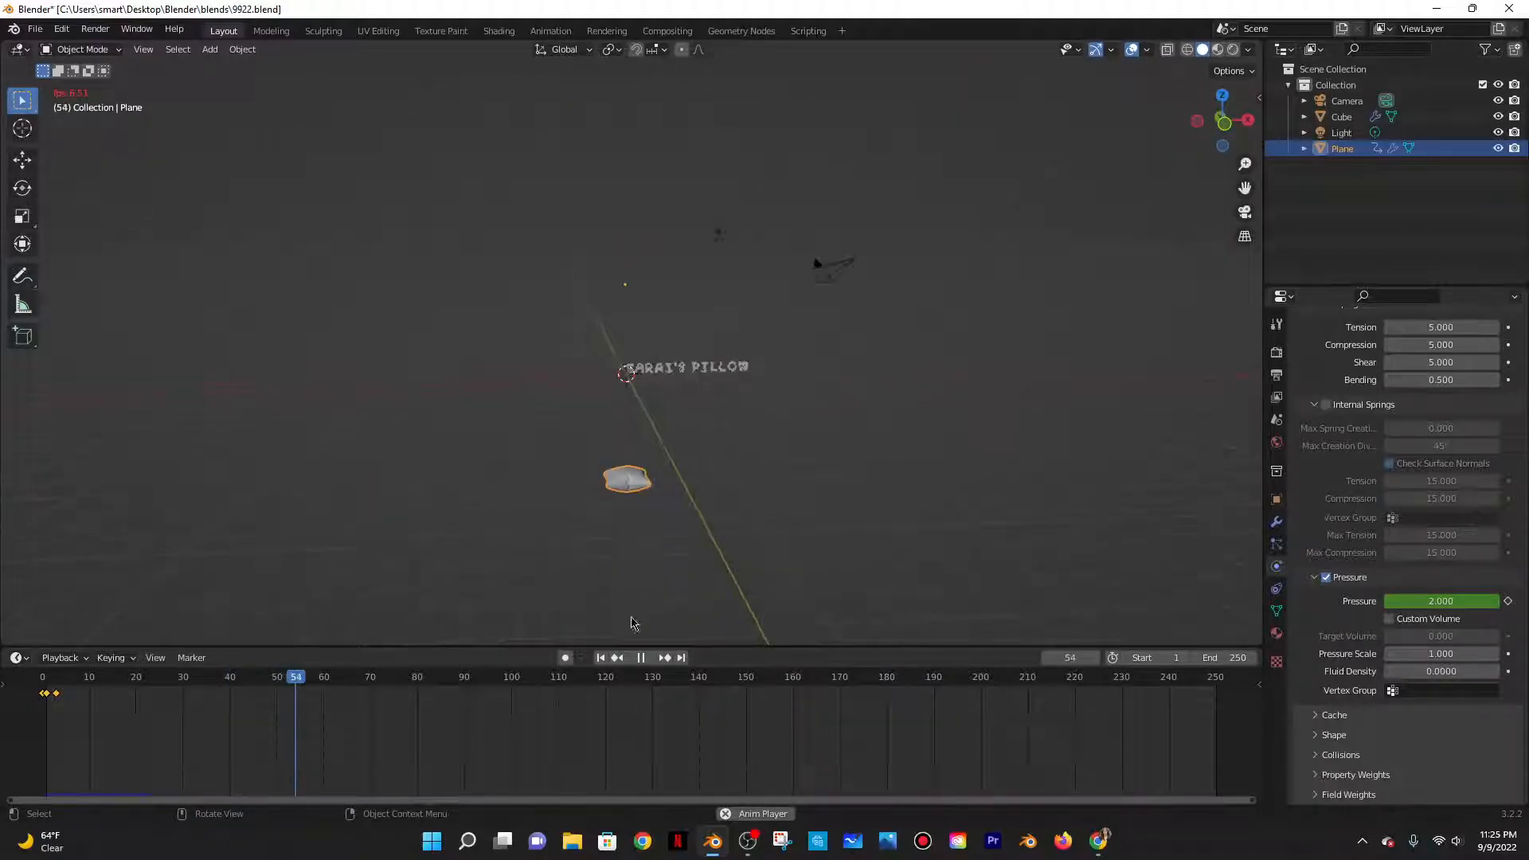
click(648, 657)
middle_drag(672, 563, 676, 494)
scroll(685, 505, up, 4)
scroll(756, 533, down, 2)
scroll(769, 368, up, 4)
shift+middle_drag(756, 533, 776, 488)
scroll(739, 486, down, 3)
scroll(783, 388, up, 1)
scroll(780, 388, up, 6)
right_click(741, 427)
click(740, 427)
scroll(755, 443, down, 4)
scroll(775, 484, up, 4)
scroll(775, 484, down, 3)
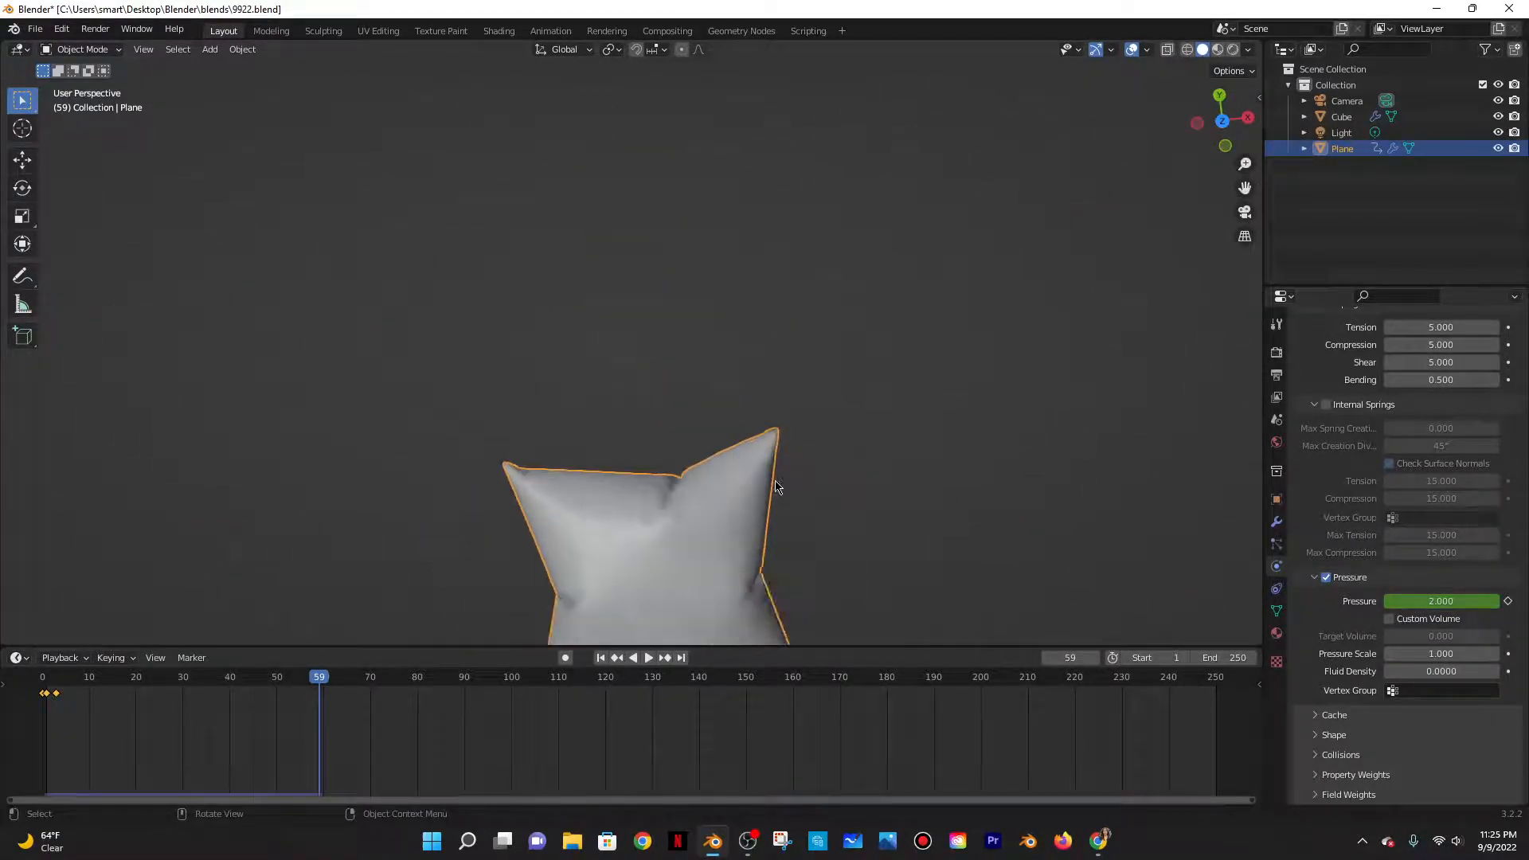
Rewind the timeline to frame 0 with the flat plane in view
drag(320, 679, 32, 683)
scroll(695, 292, down, 12)
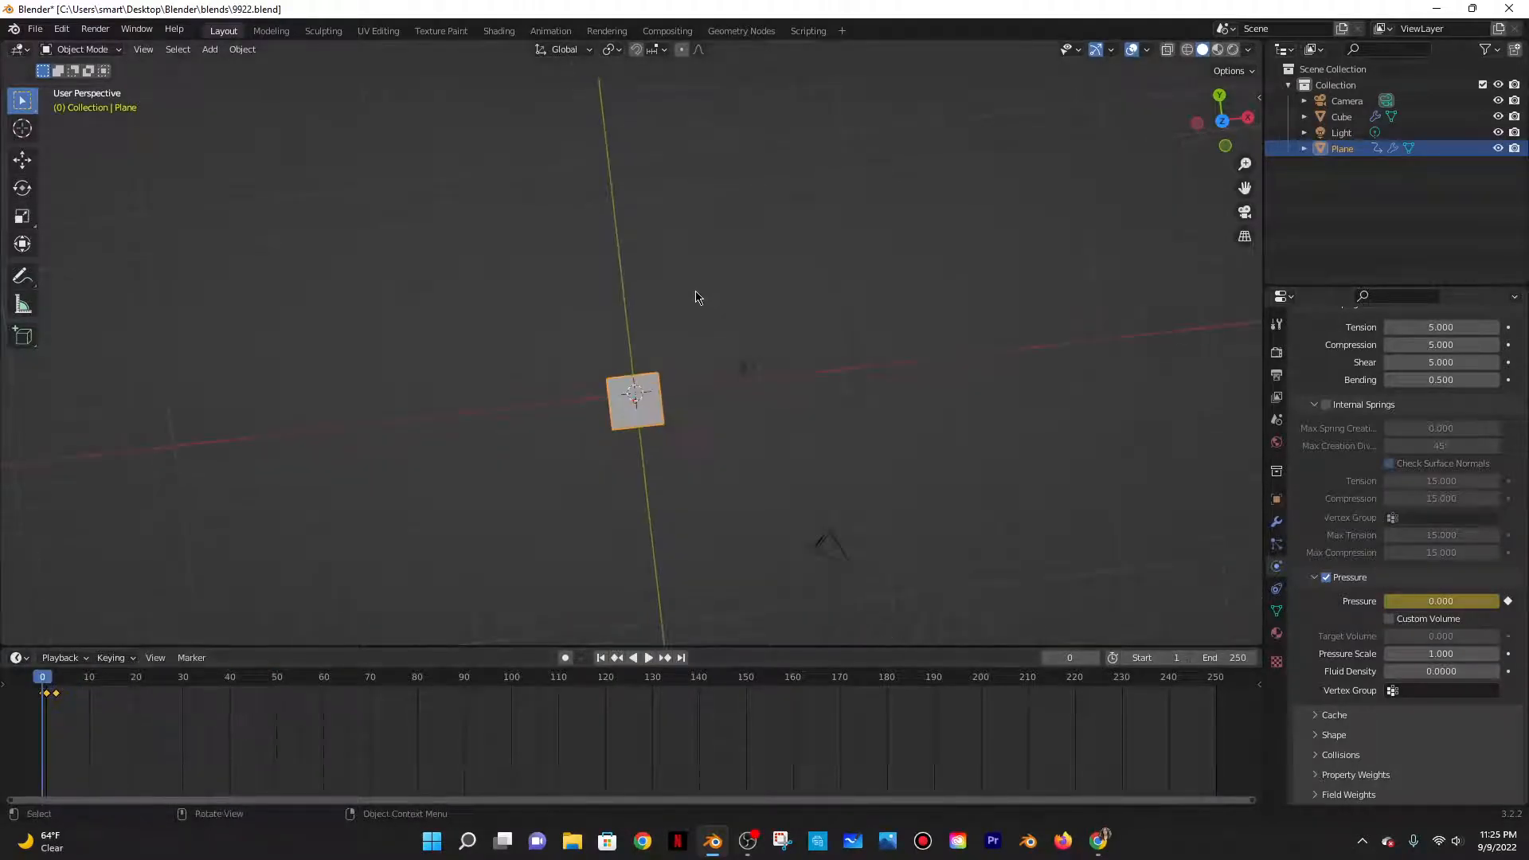
middle_drag(681, 309, 685, 358)
scroll(694, 244, up, 9)
scroll(686, 358, up, 1)
scroll(685, 359, up, 2)
scroll(685, 359, down, 2)
middle_drag(899, 140, 936, 434)
Set the animation's end frame to 3 and play the simulation
click(1221, 656)
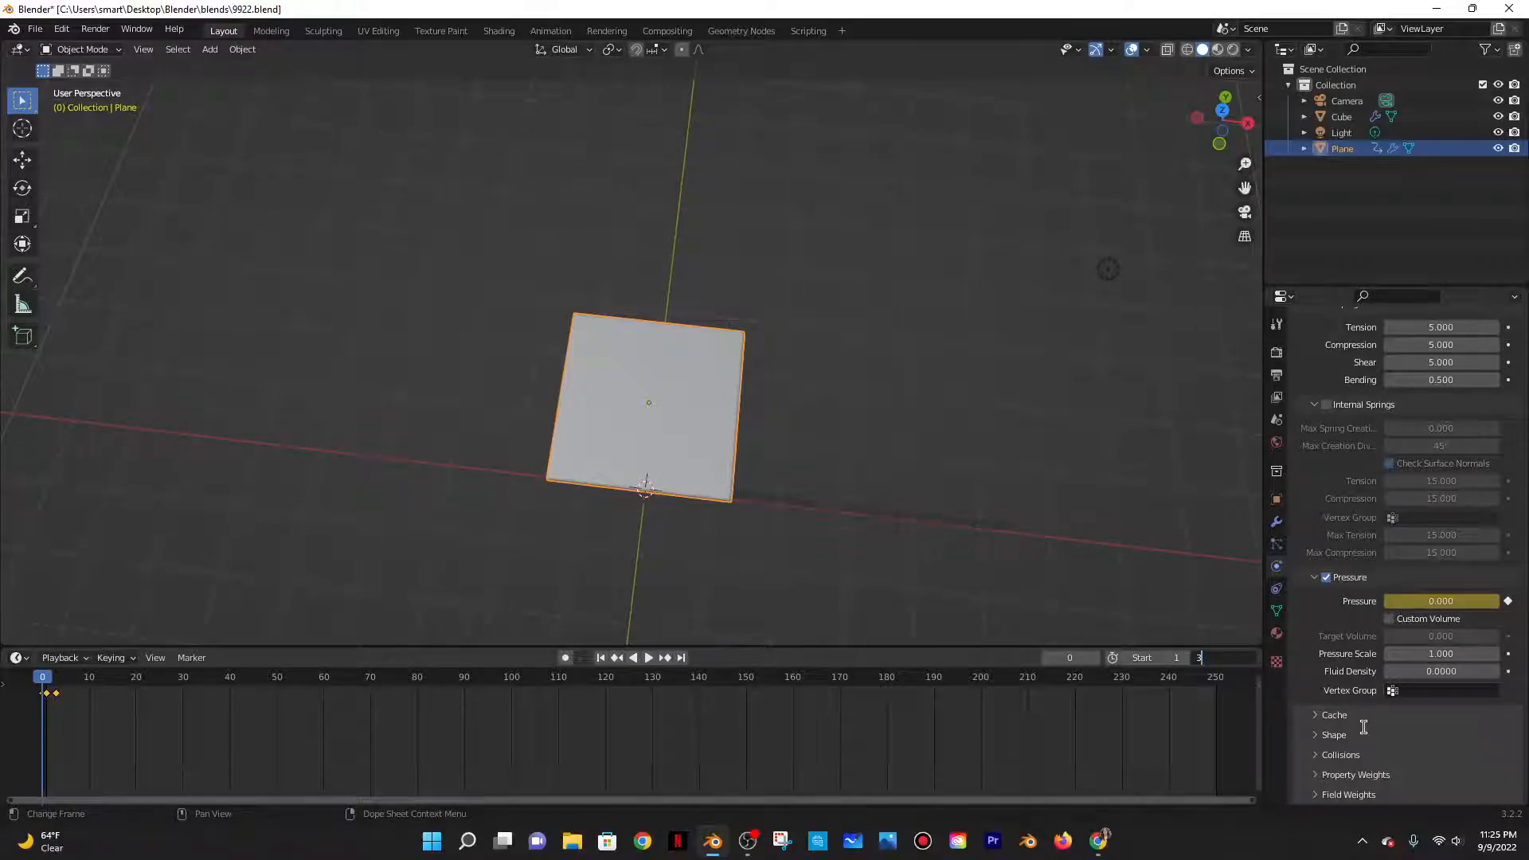
text(3)
key(Return)
click(648, 660)
middle_drag(788, 532, 875, 446)
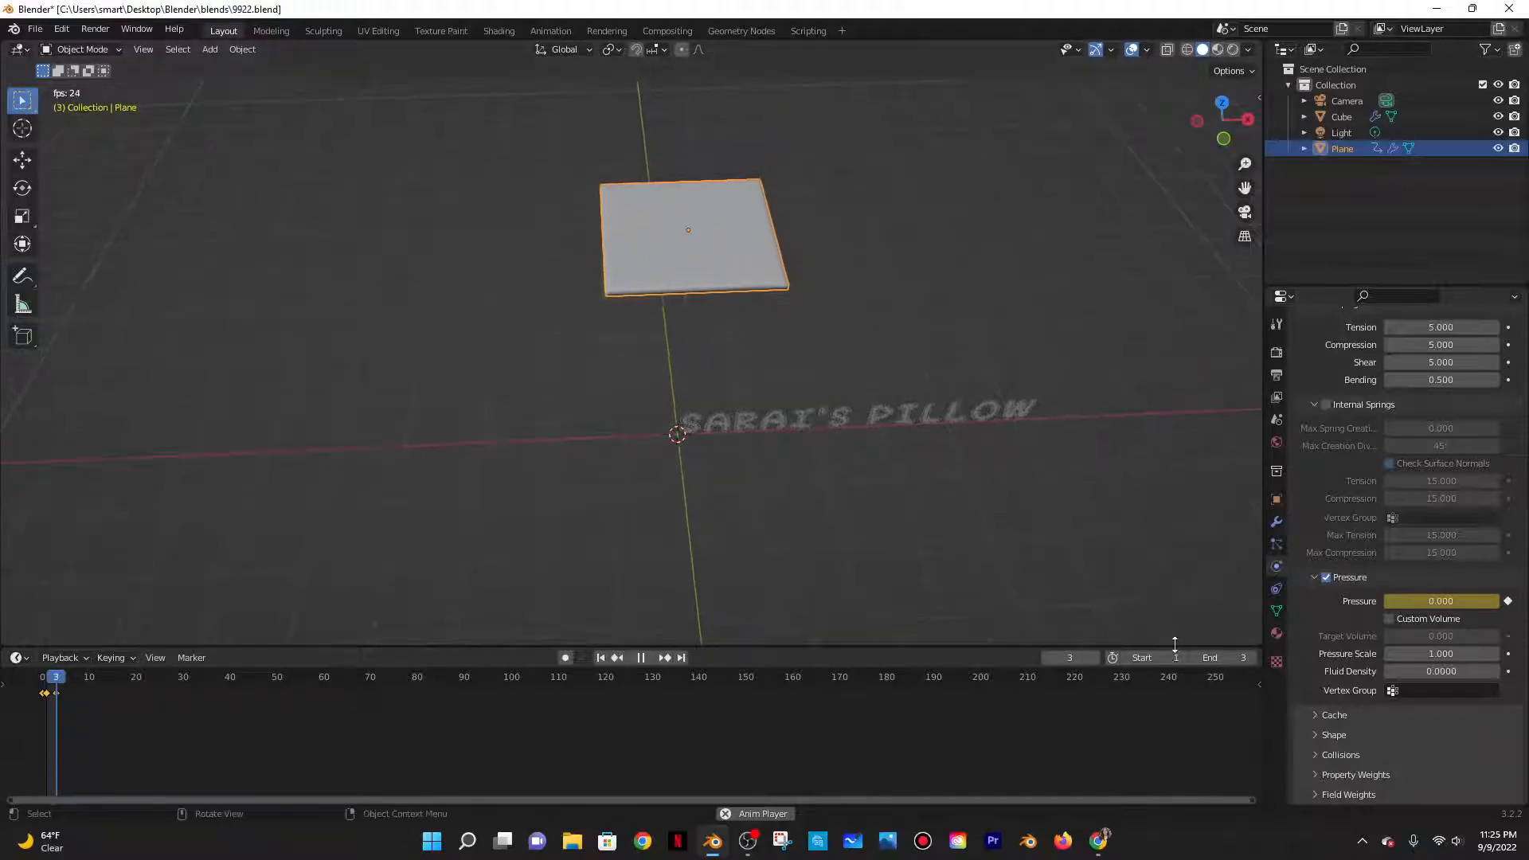
Set the animation's end frame to 256, play the simulation, and stop it at frame 16
click(1212, 661)
text(256)
key(Return)
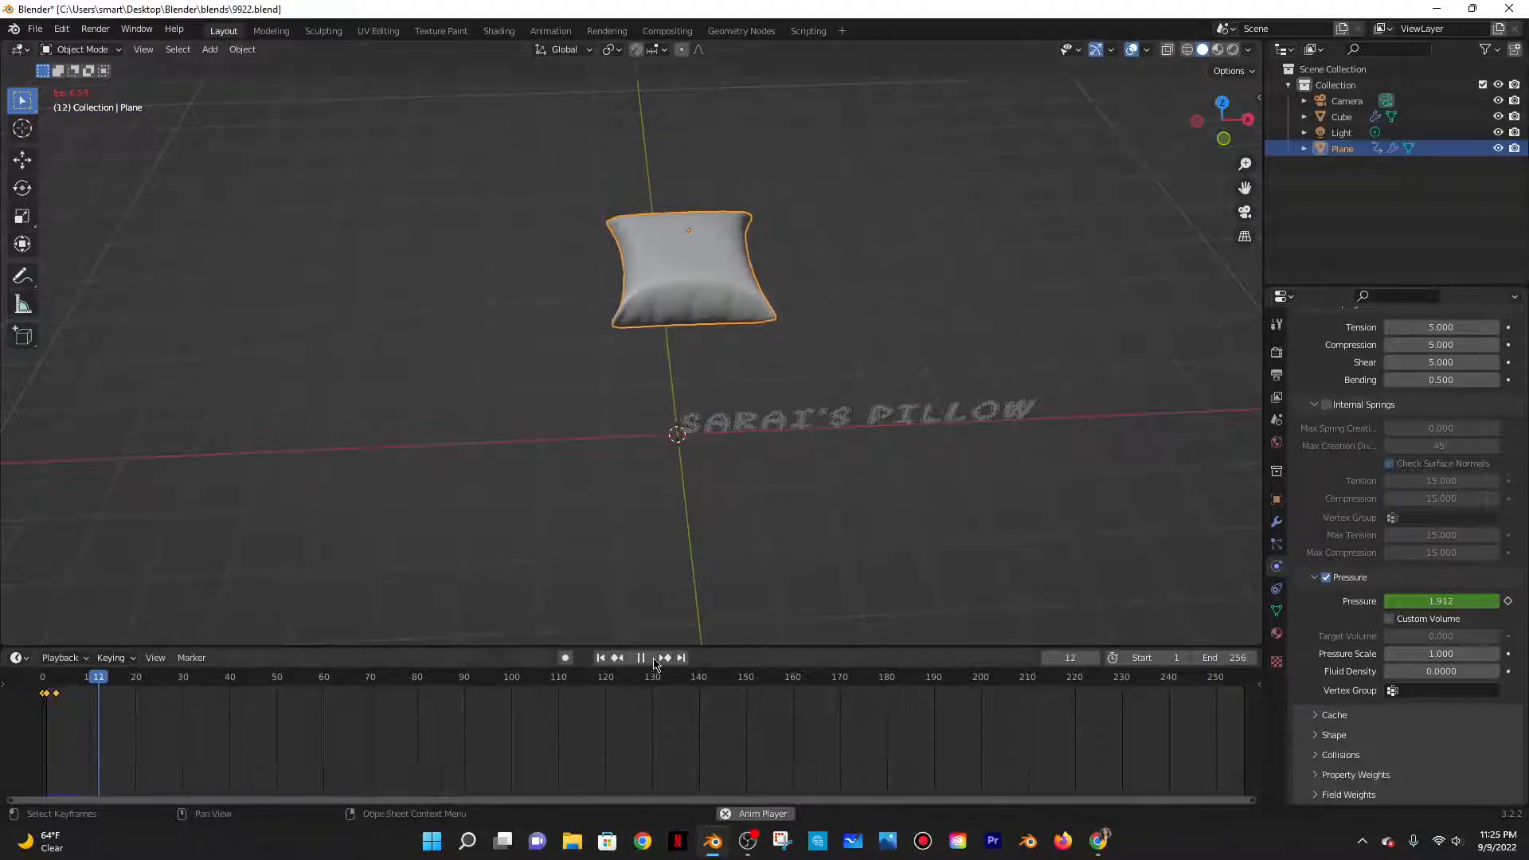
click(653, 664)
drag(113, 673, 77, 675)
key(space)
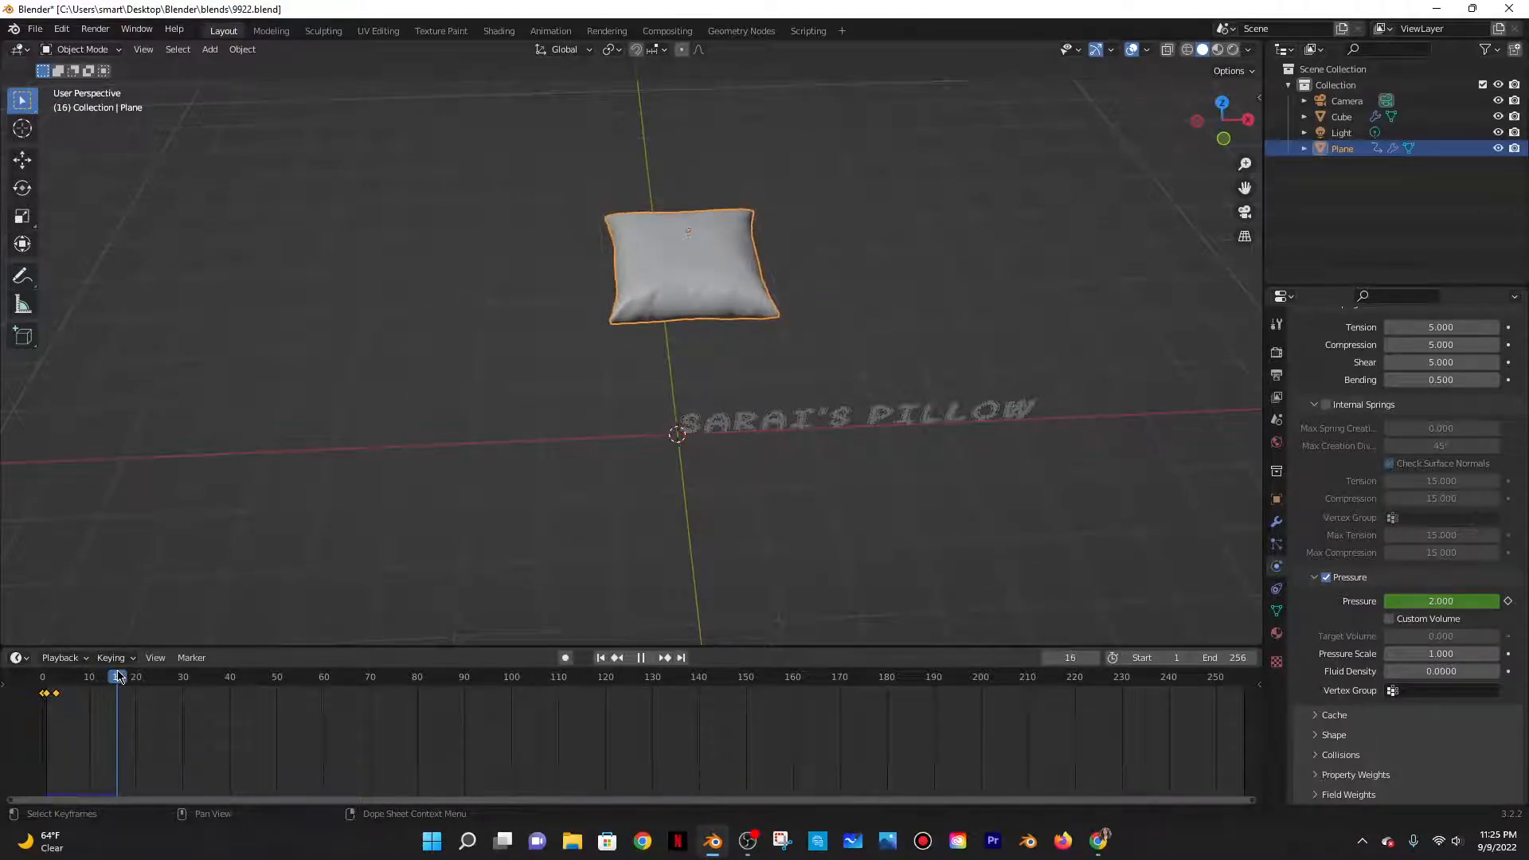
key(space)
Apply the Solidify and Cloth modifiers to the pillow in its frame 16 shape
middle_drag(291, 536, 569, 288)
shift+middle_drag(796, 253, 759, 313)
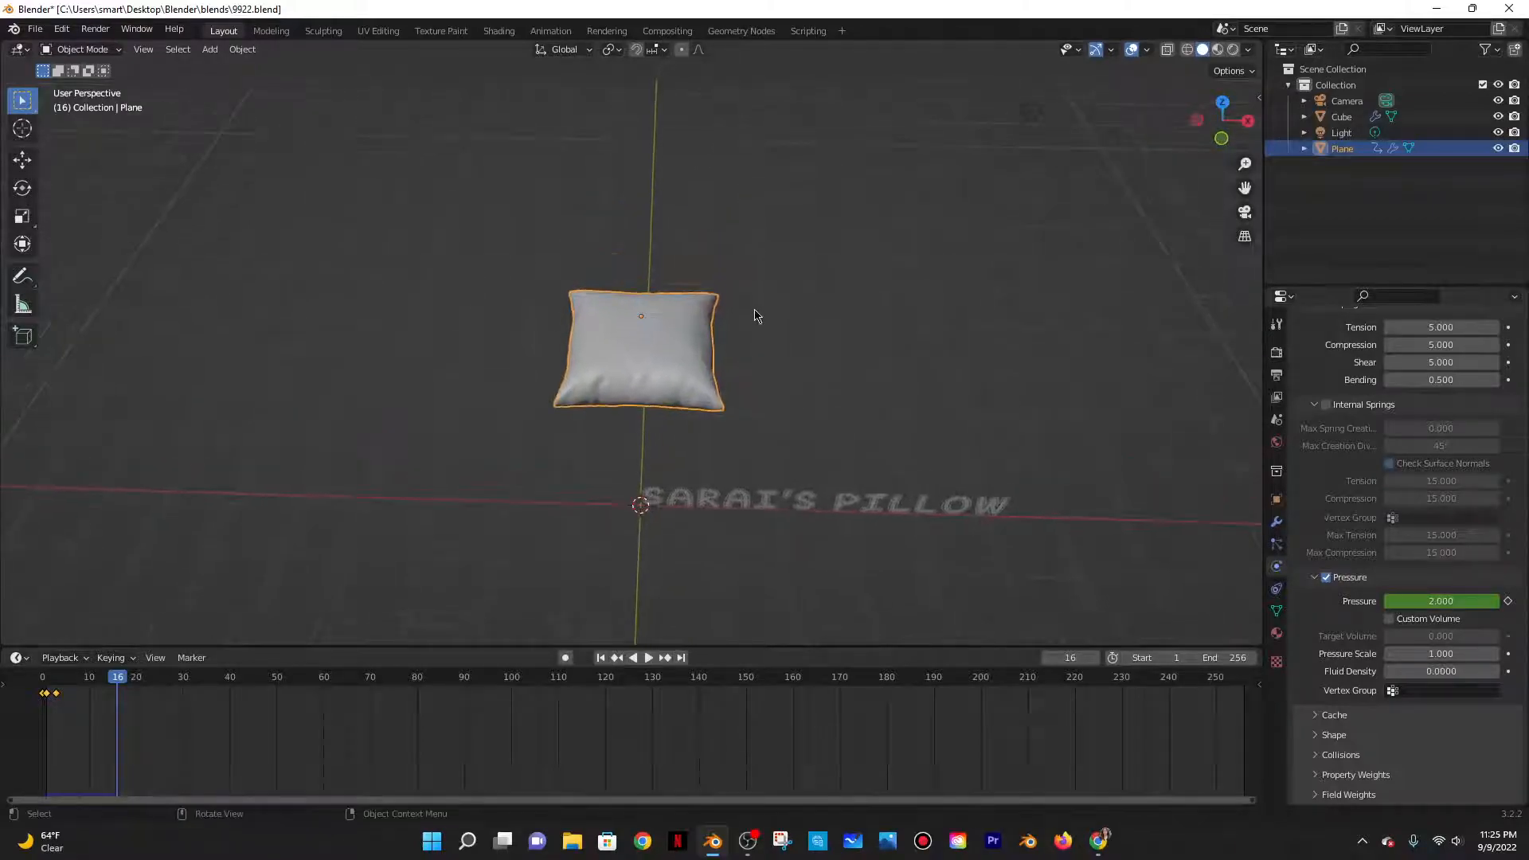
scroll(767, 337, up, 9)
scroll(806, 346, down, 4)
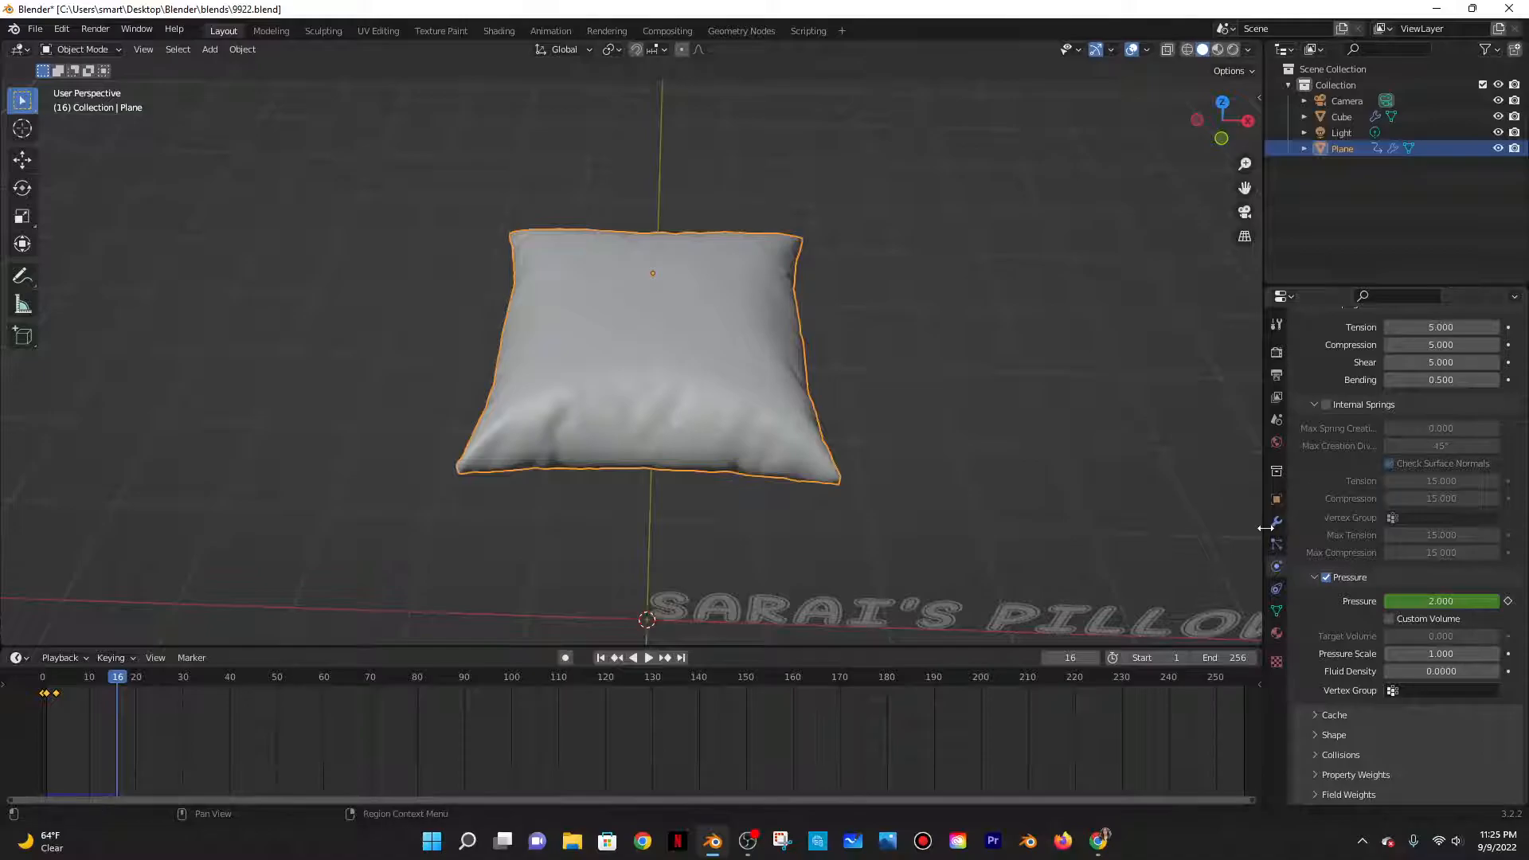
click(1276, 522)
click(1474, 376)
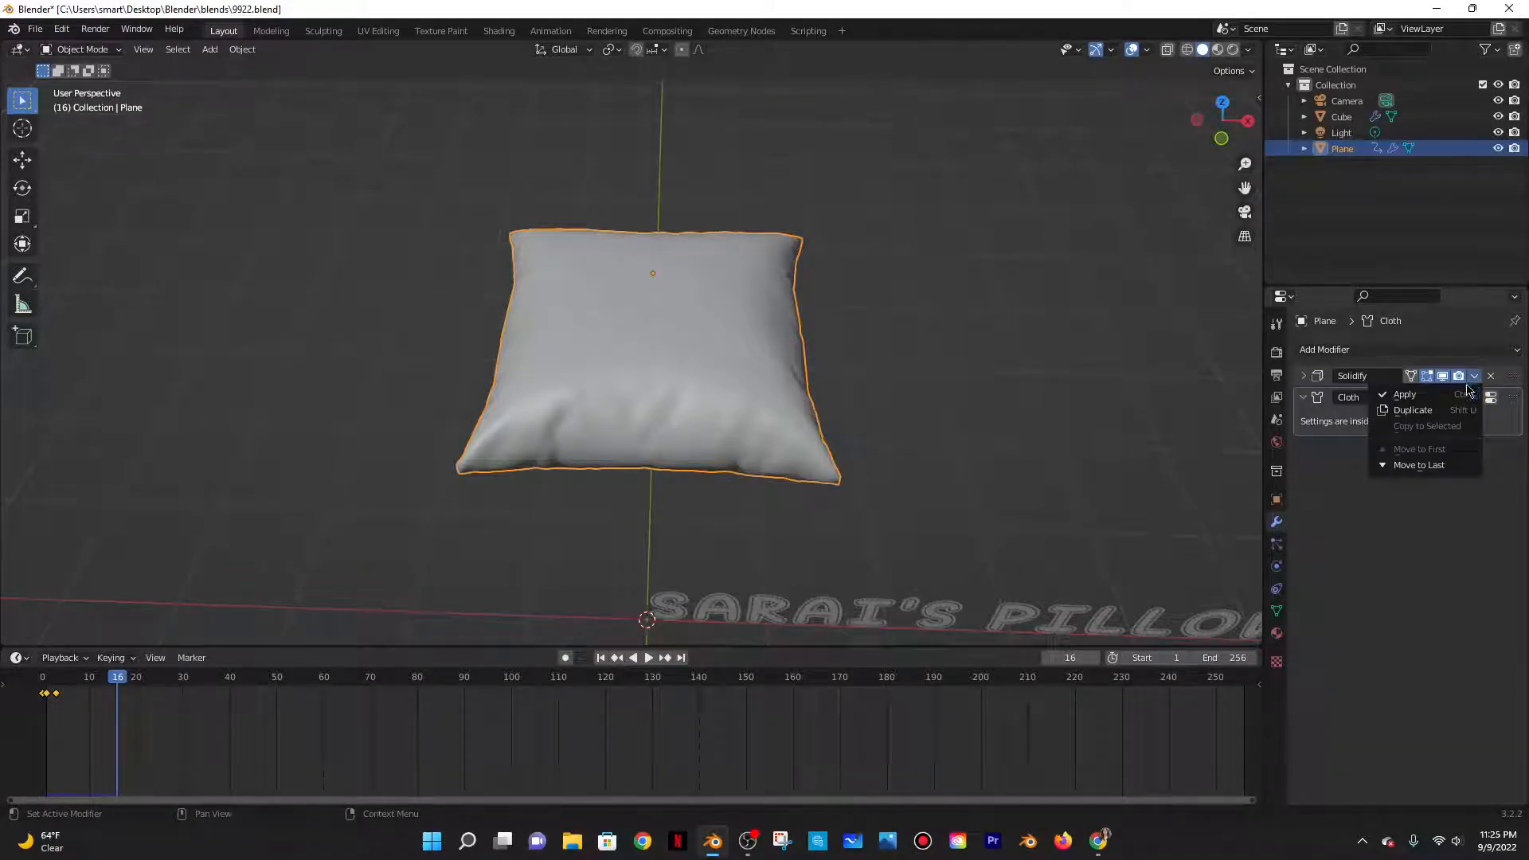
click(1439, 397)
click(1473, 376)
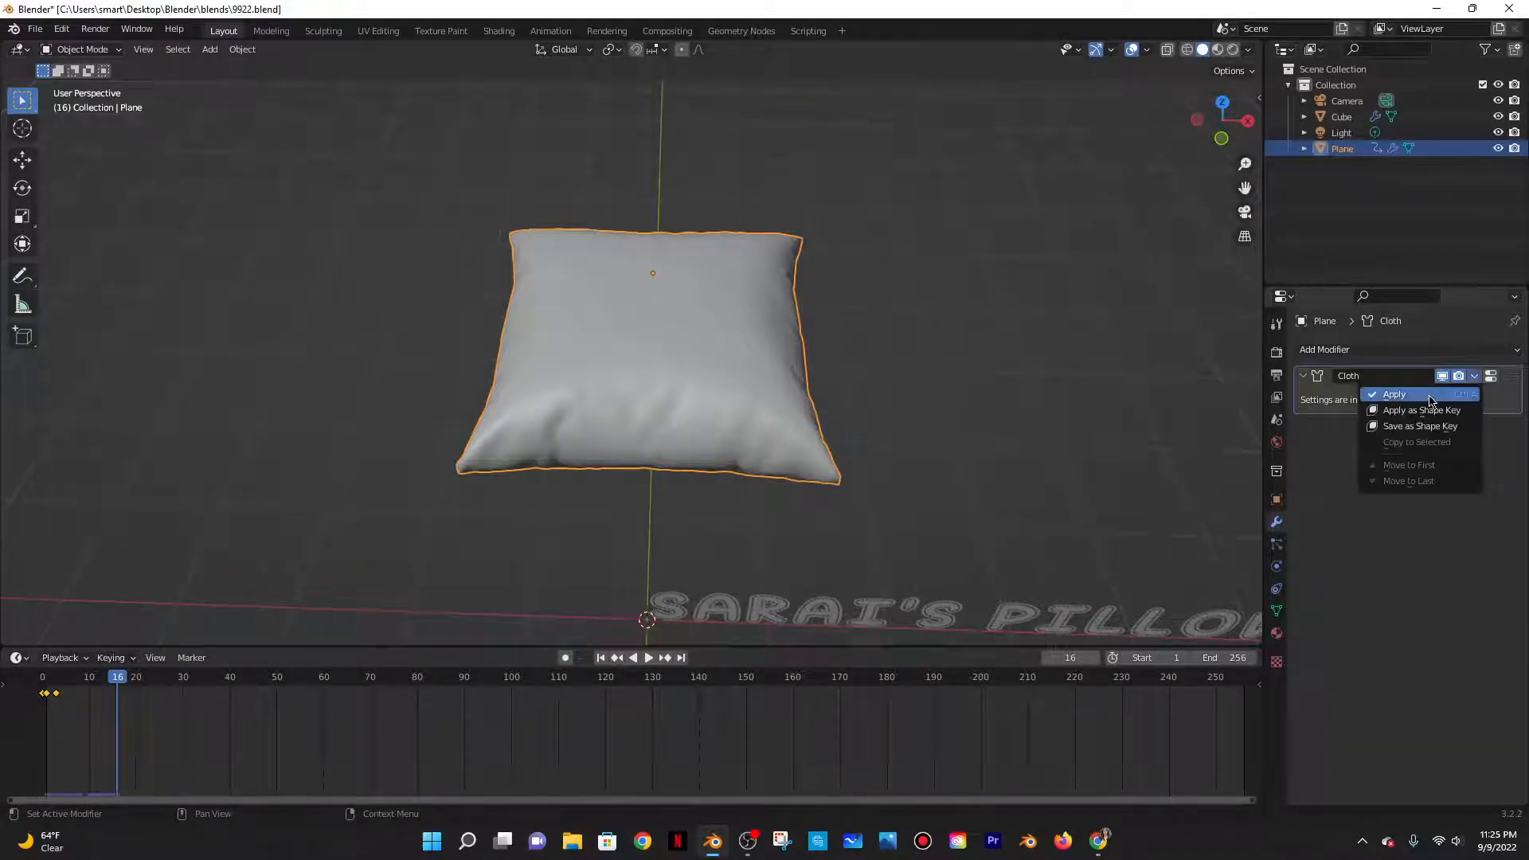
click(1437, 396)
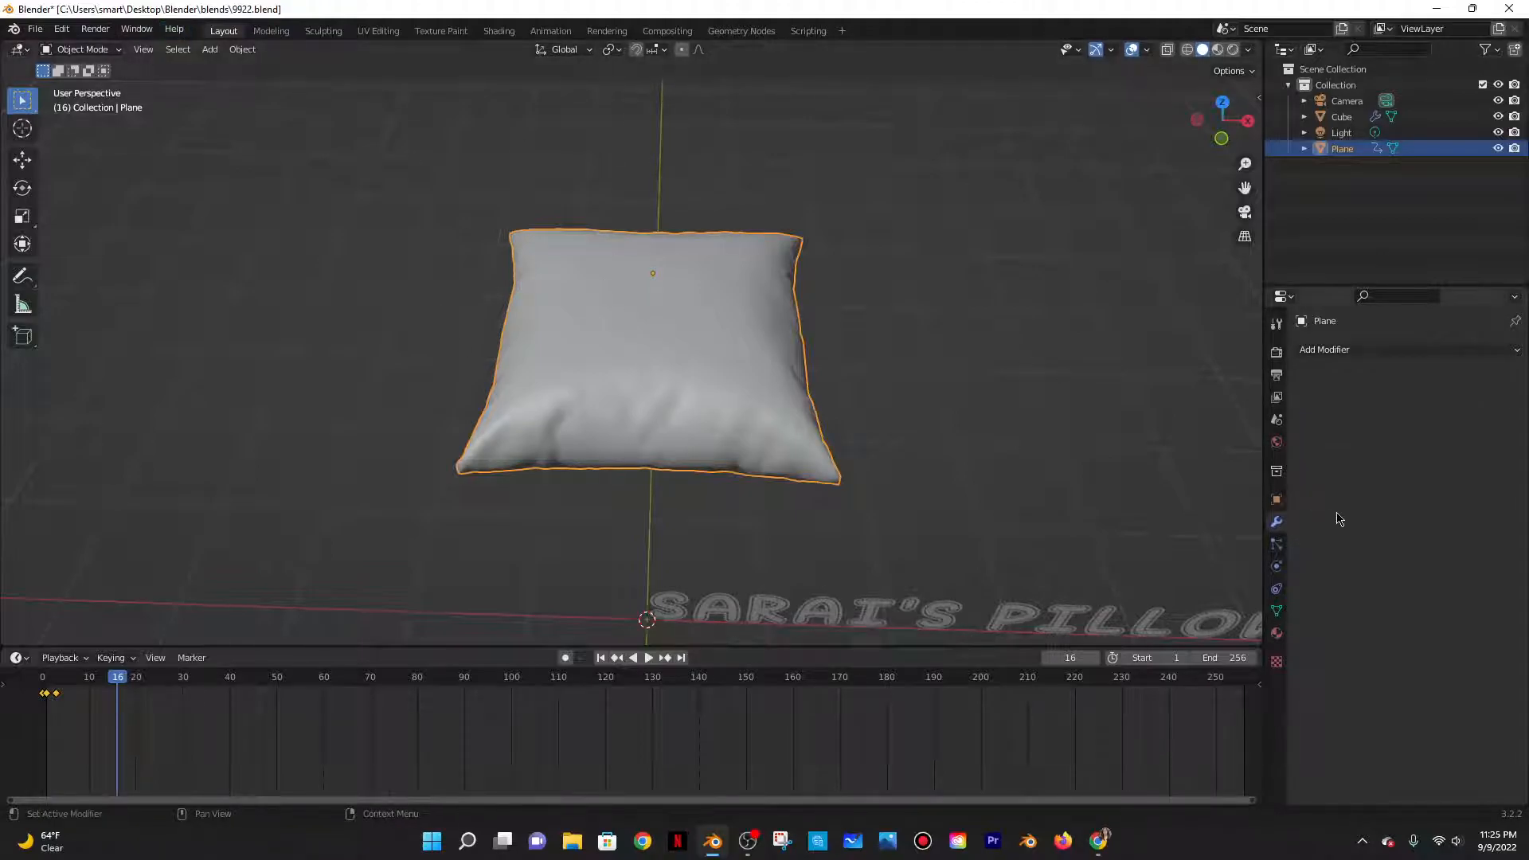
Set the pillow's X rotation to 90° so that it stands upright
click(1276, 499)
click(1431, 451)
key(Return)
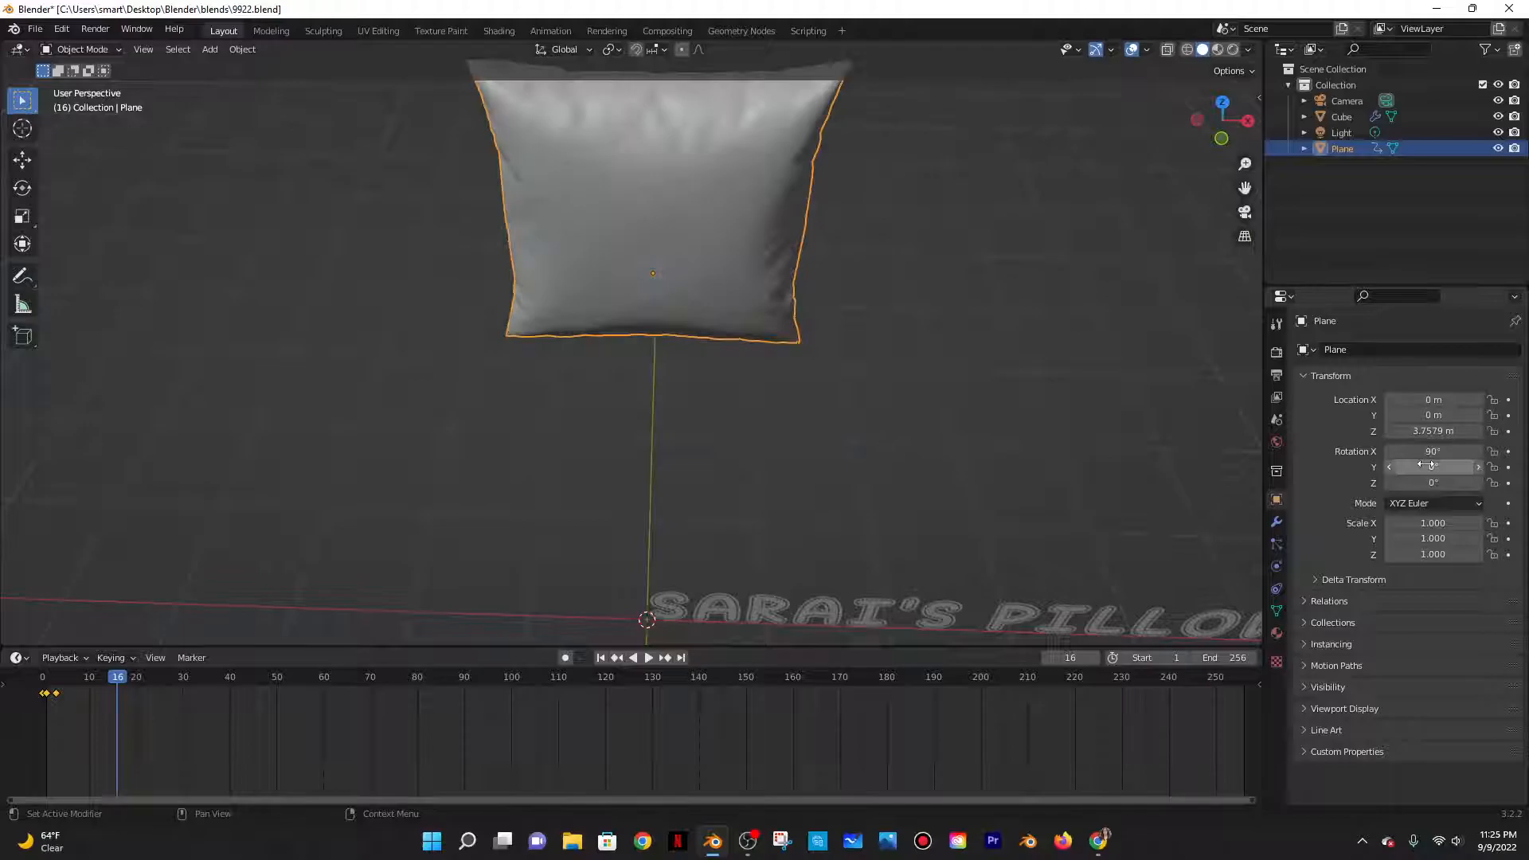
scroll(776, 214, down, 3)
Review the text object's geometry node tree in the Geometry Nodes workspace and return to the Layout workspace
click(743, 31)
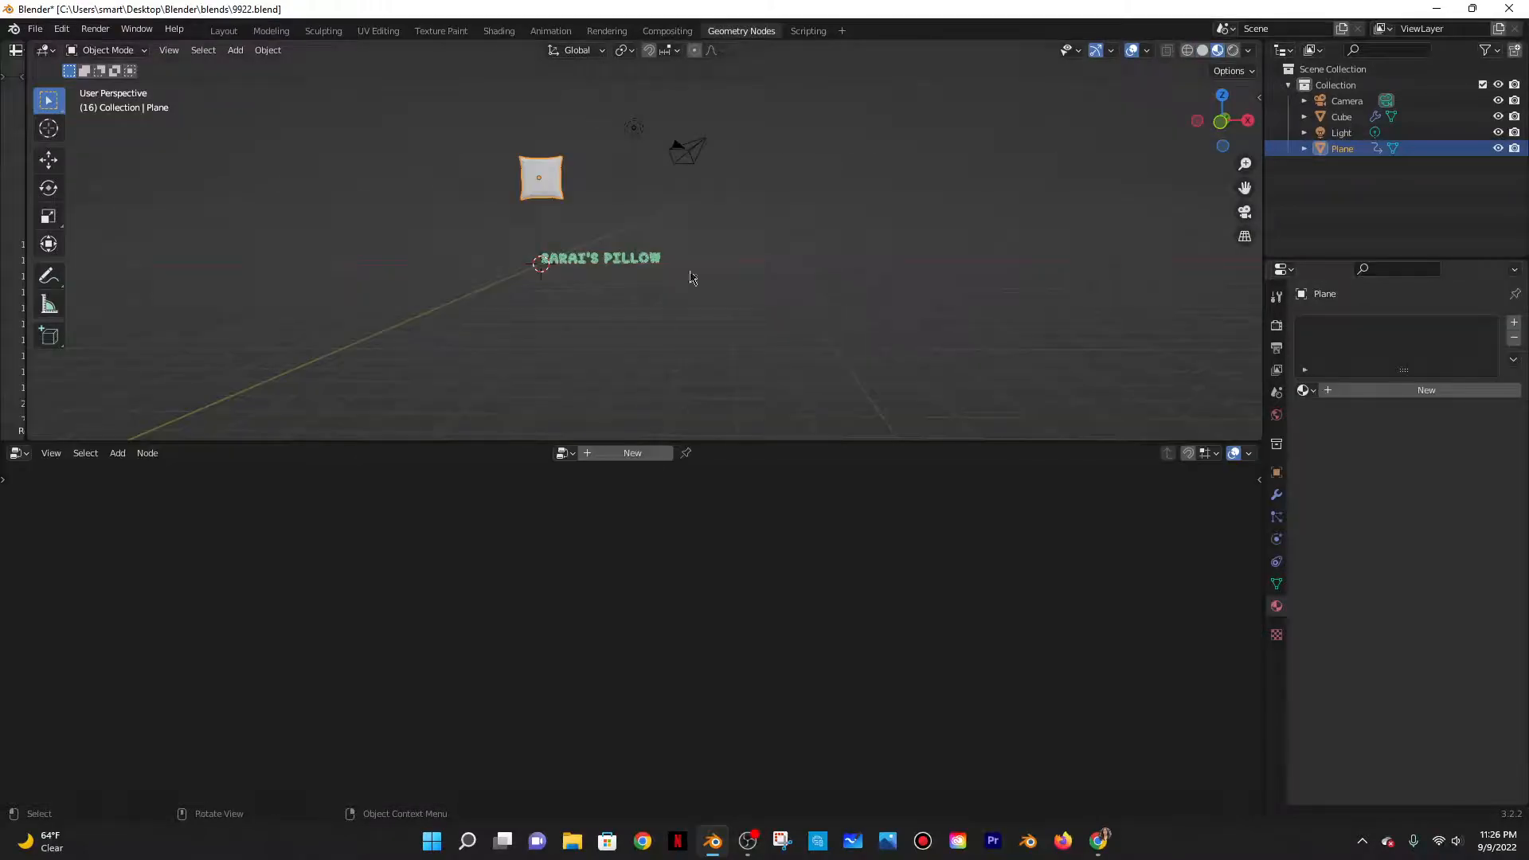
click(604, 257)
scroll(628, 637, down, 6)
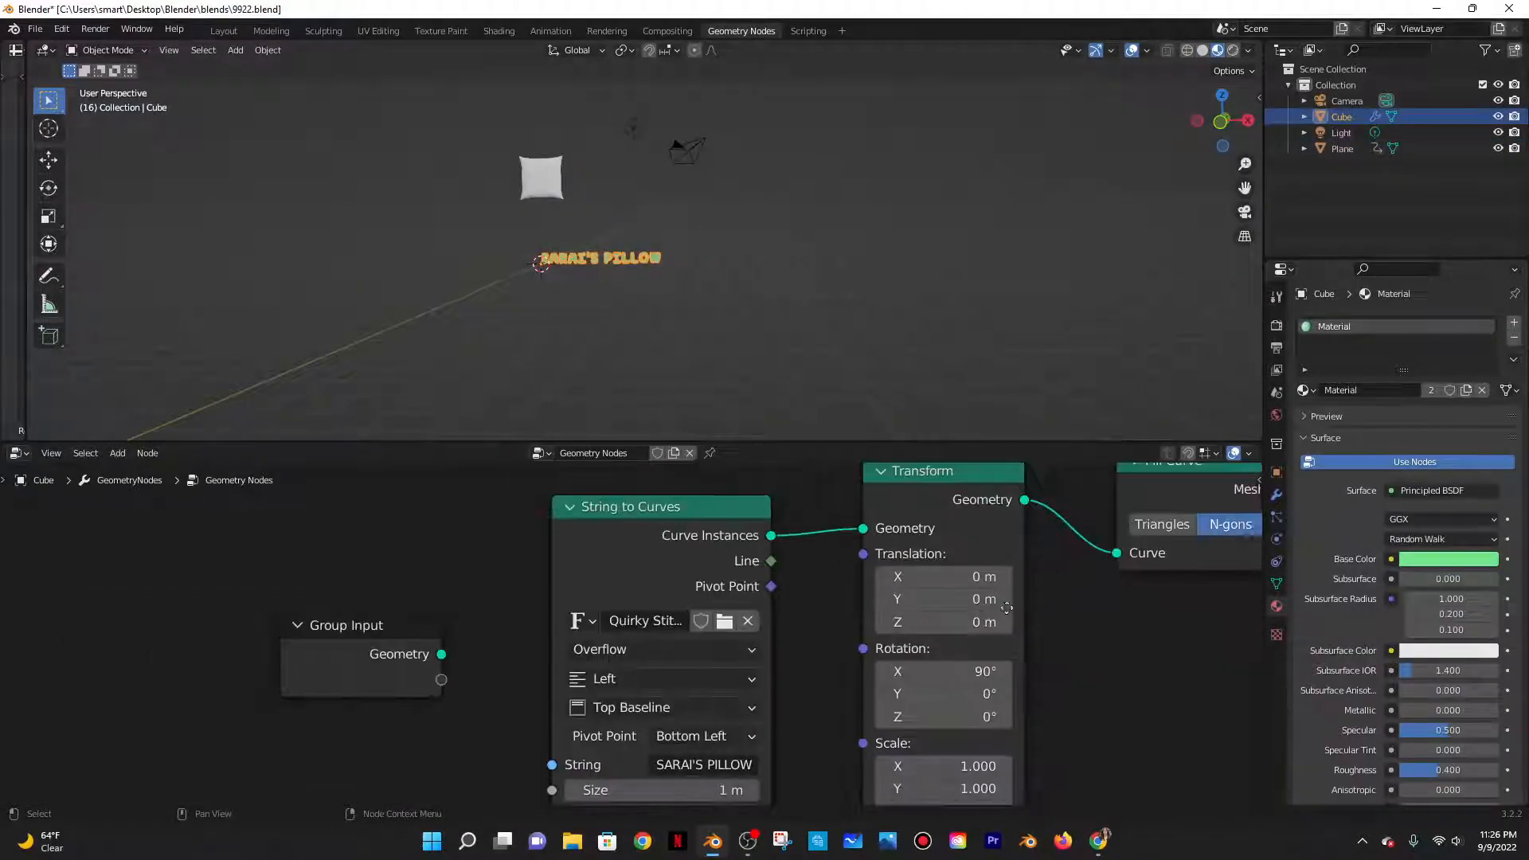
middle_drag(1036, 607, 886, 608)
click(224, 31)
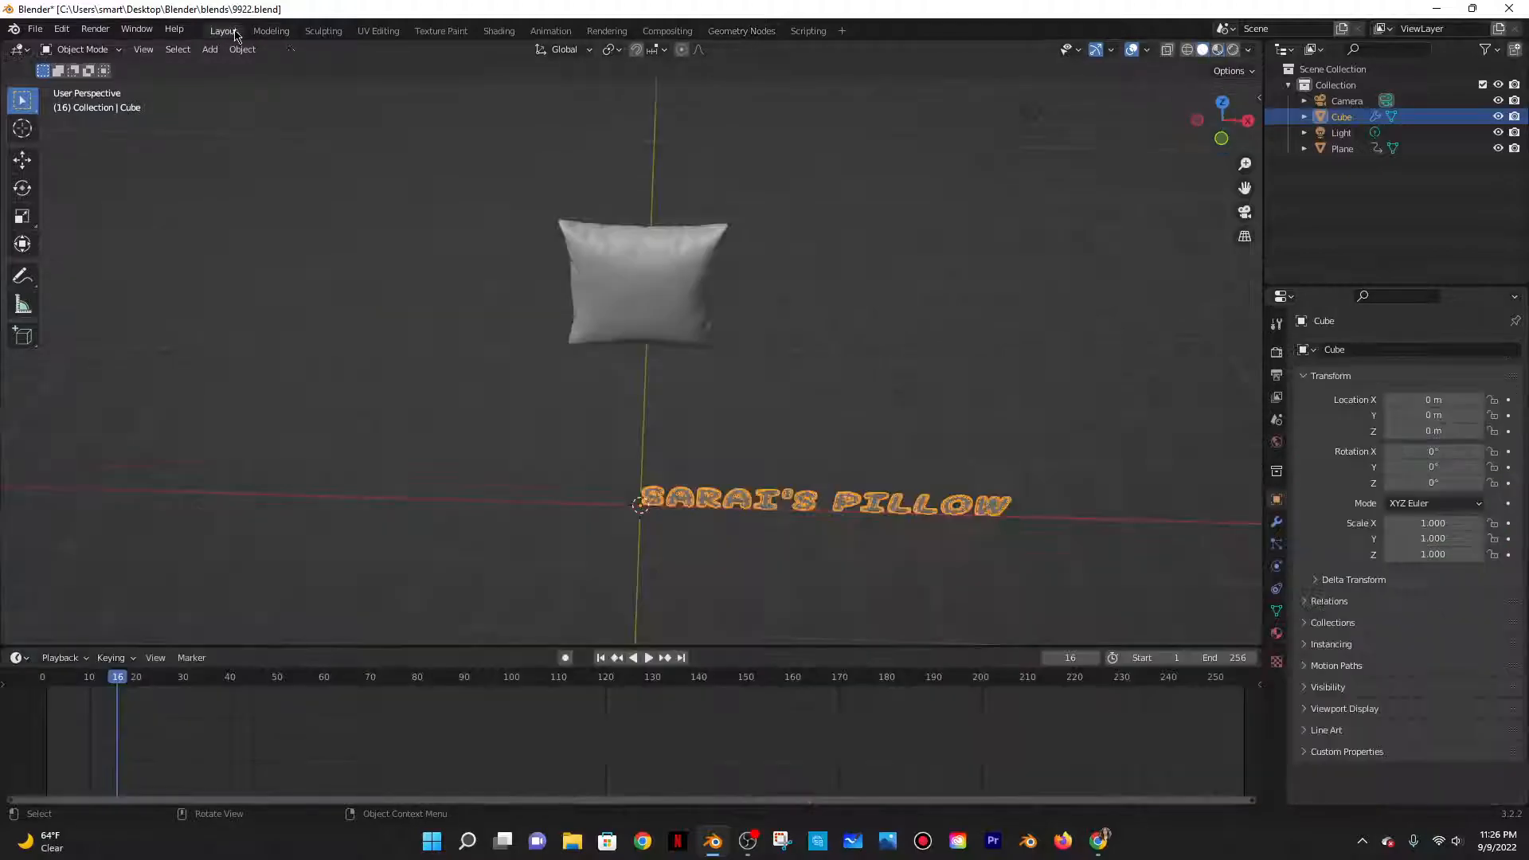
Lower the pillow along Z to about 1.07 m, just above the text's level, and save the file
middle_drag(883, 338, 692, 317)
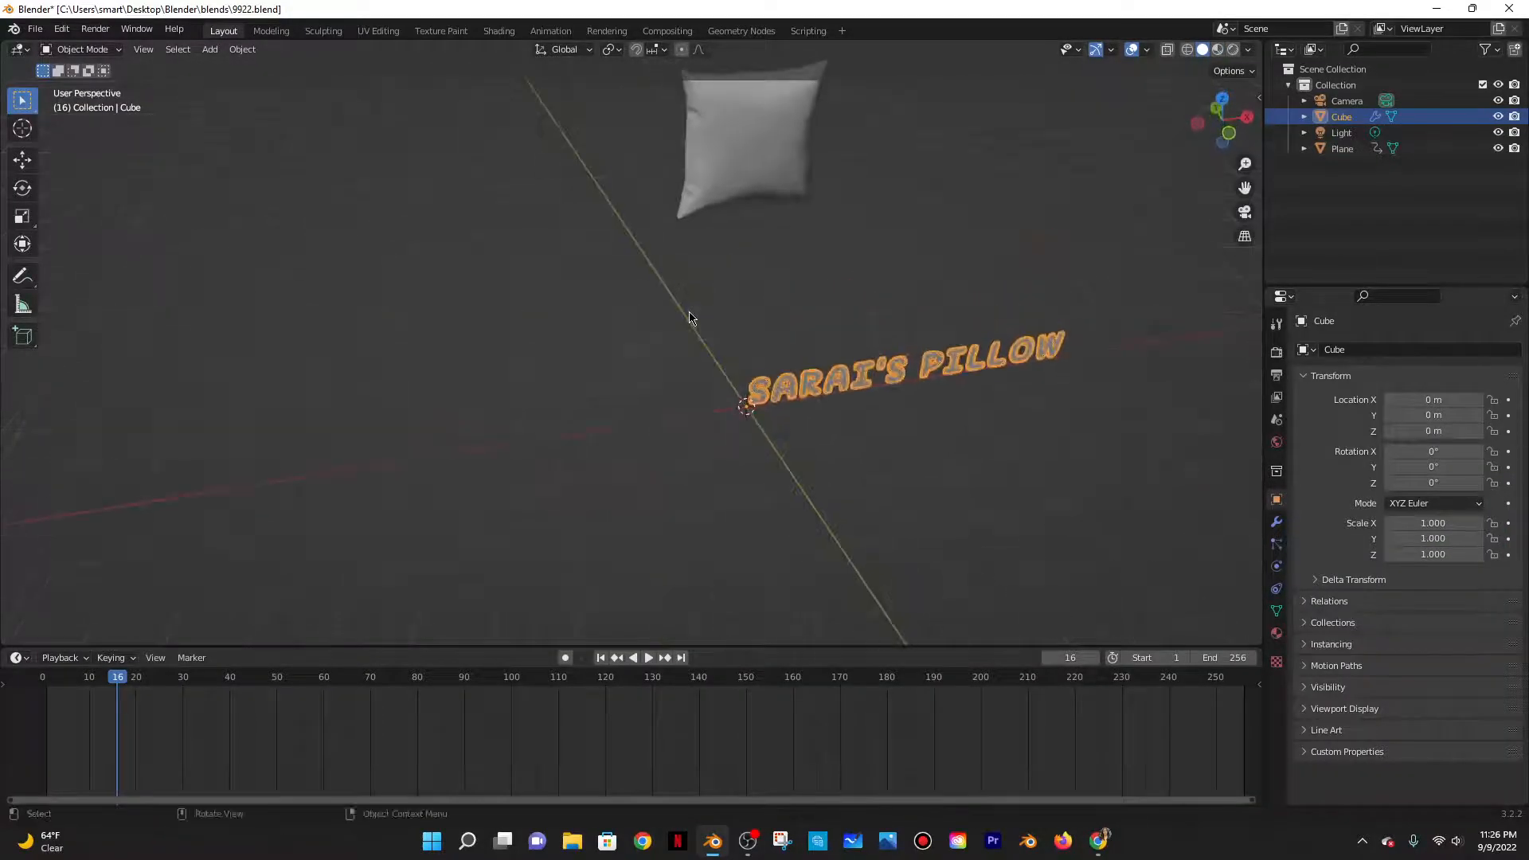
scroll(804, 171, down, 2)
mouse_move(786, 192)
middle_down()
mouse_move(788, 204)
mouse_move(808, 196)
mouse_move(799, 186)
middle_up()
click(717, 139)
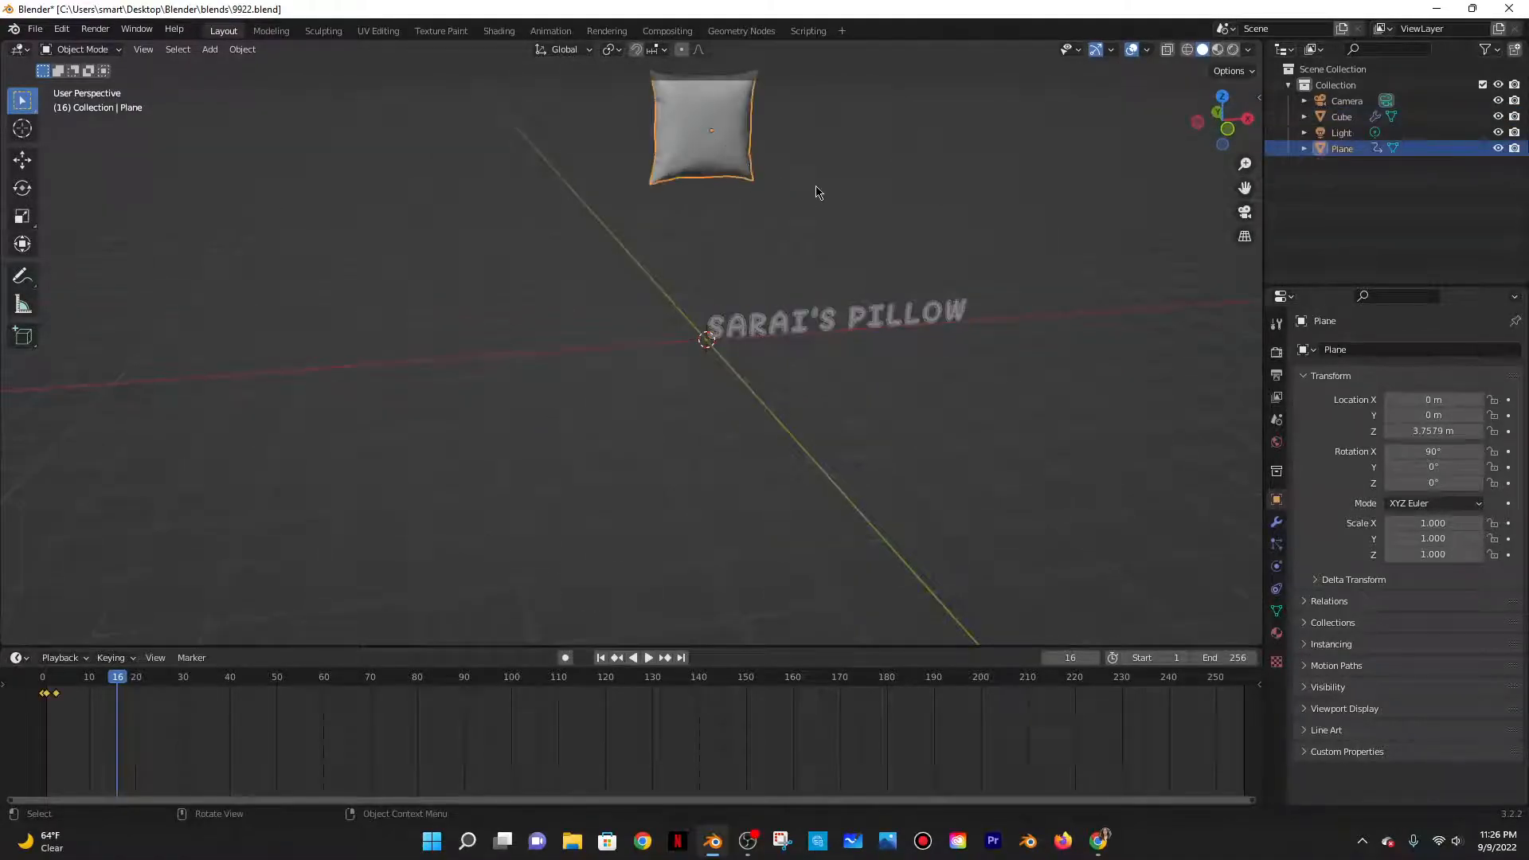
scroll(816, 188, down, 1)
key(g)
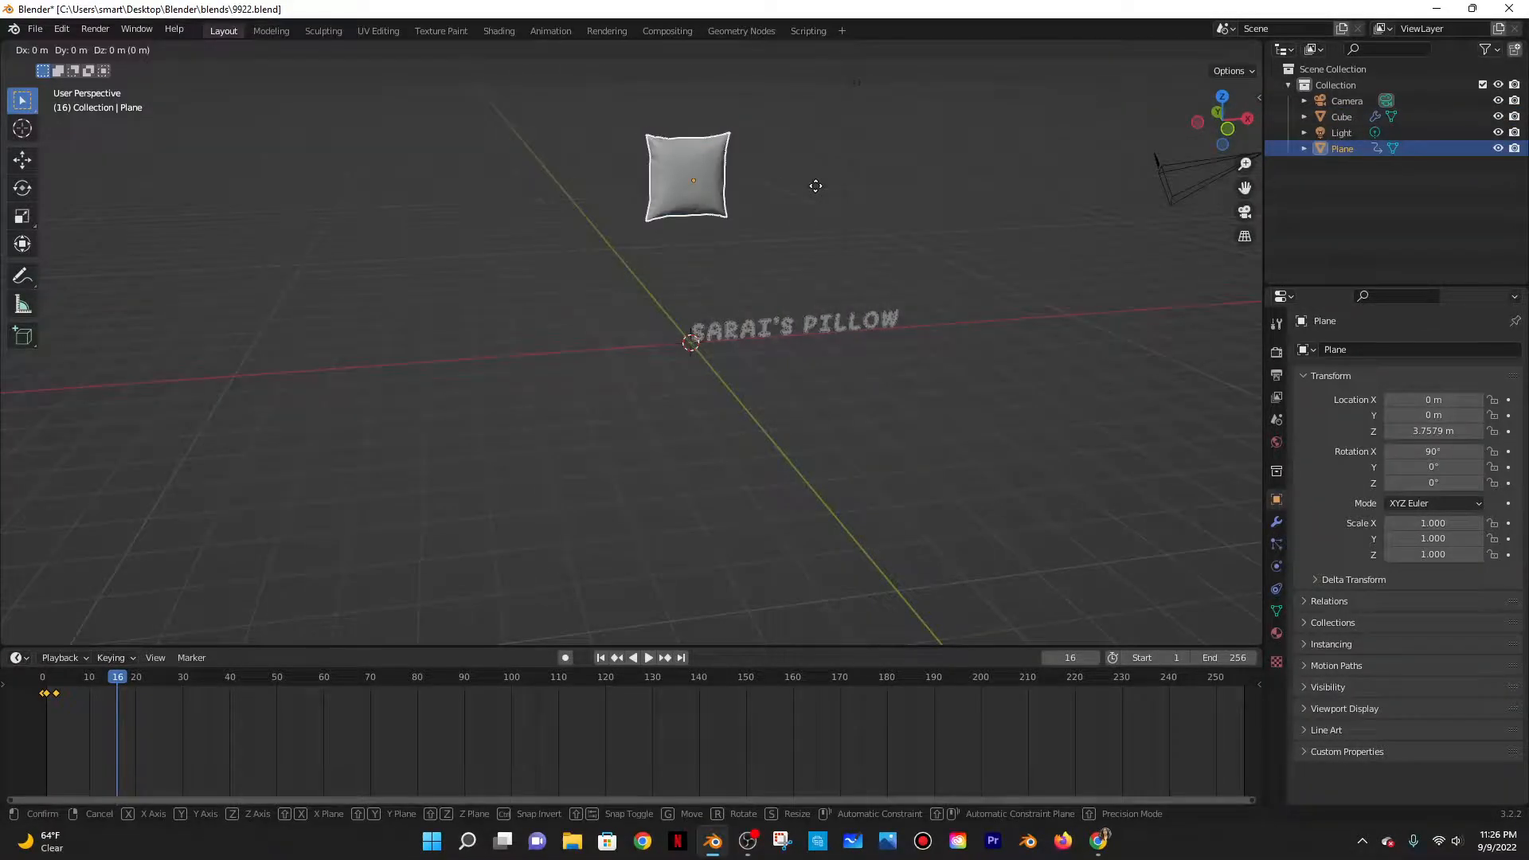
click(809, 318)
middle_drag(808, 319, 575, 211)
key(ctrl+s)
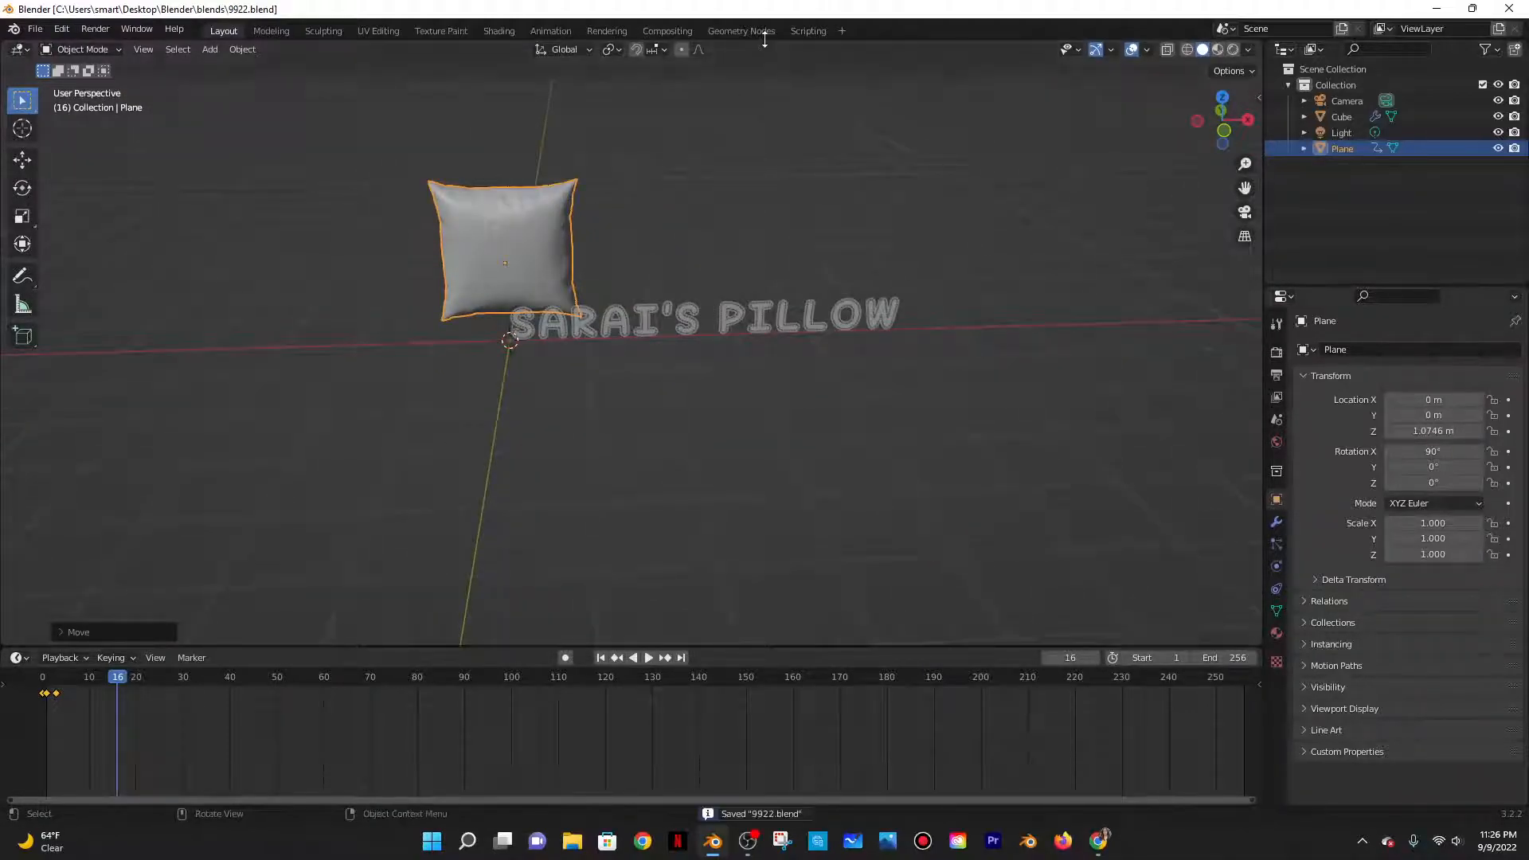
Create a new material for the pillow in the Shading workspace
click(500, 31)
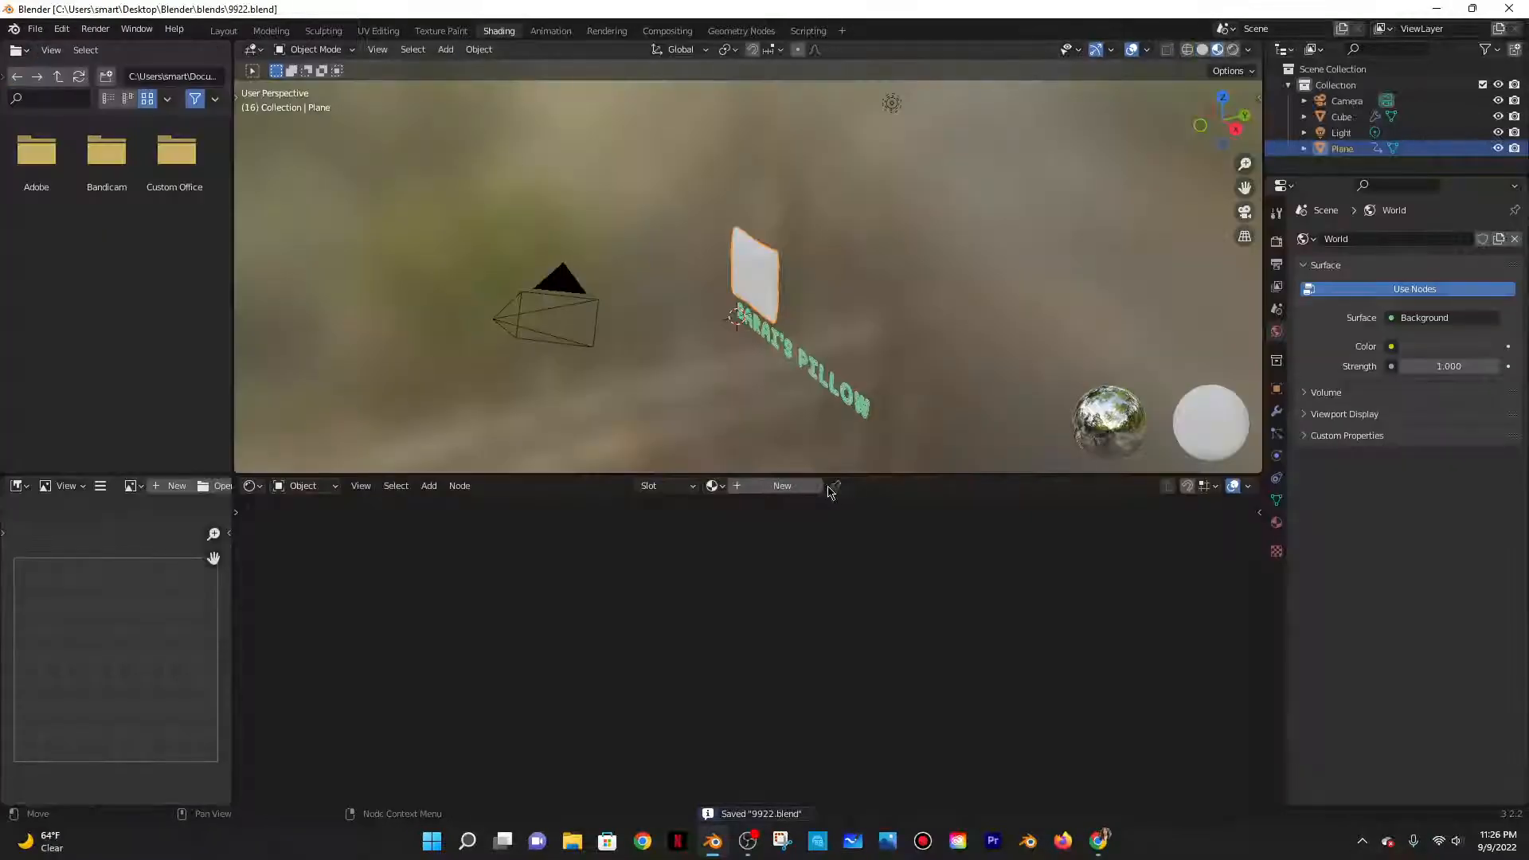
click(780, 486)
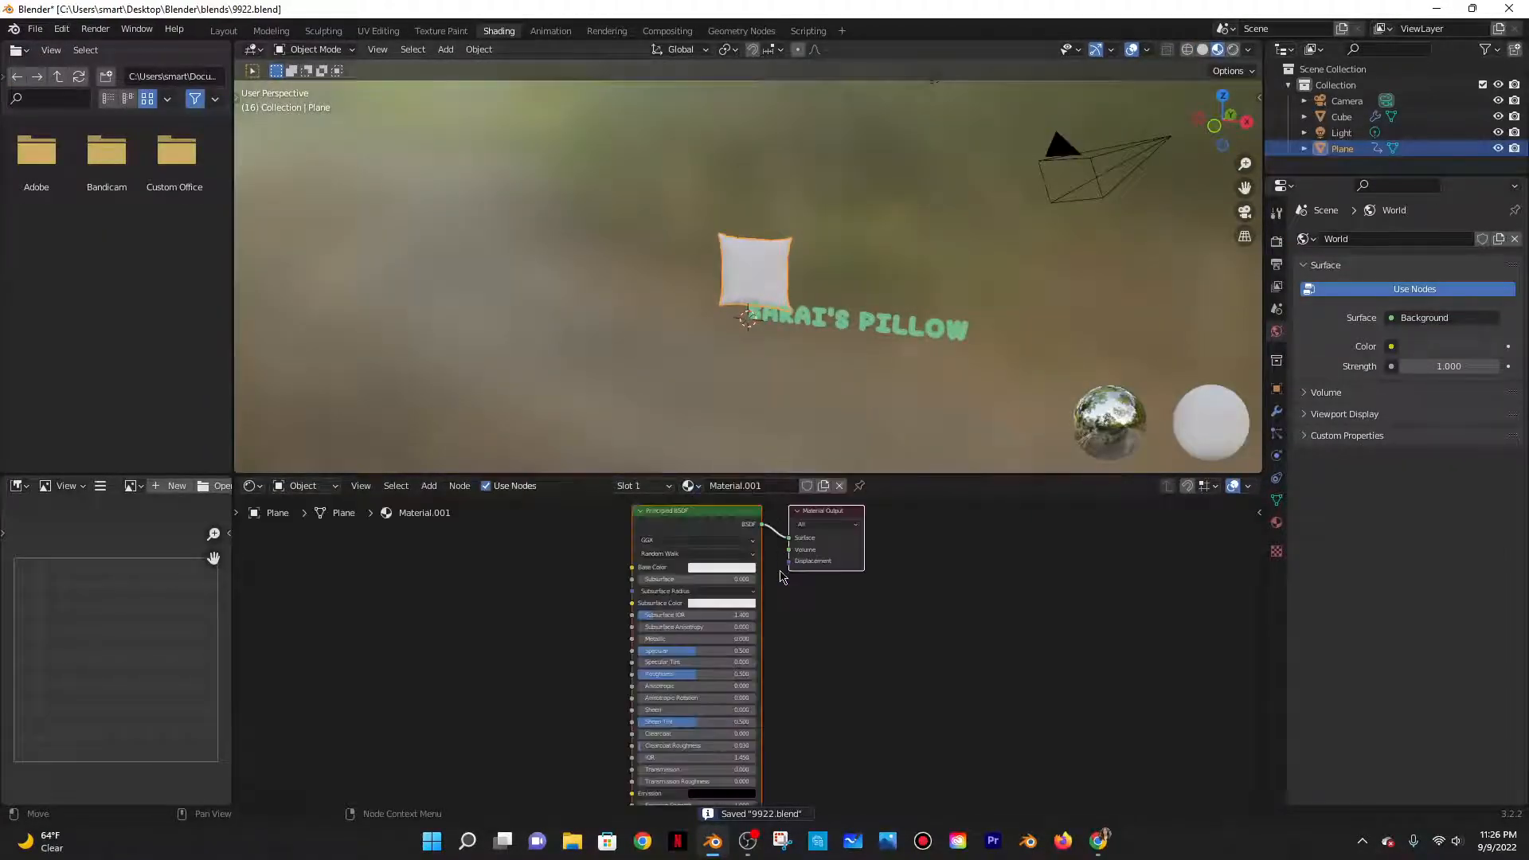
click(738, 540)
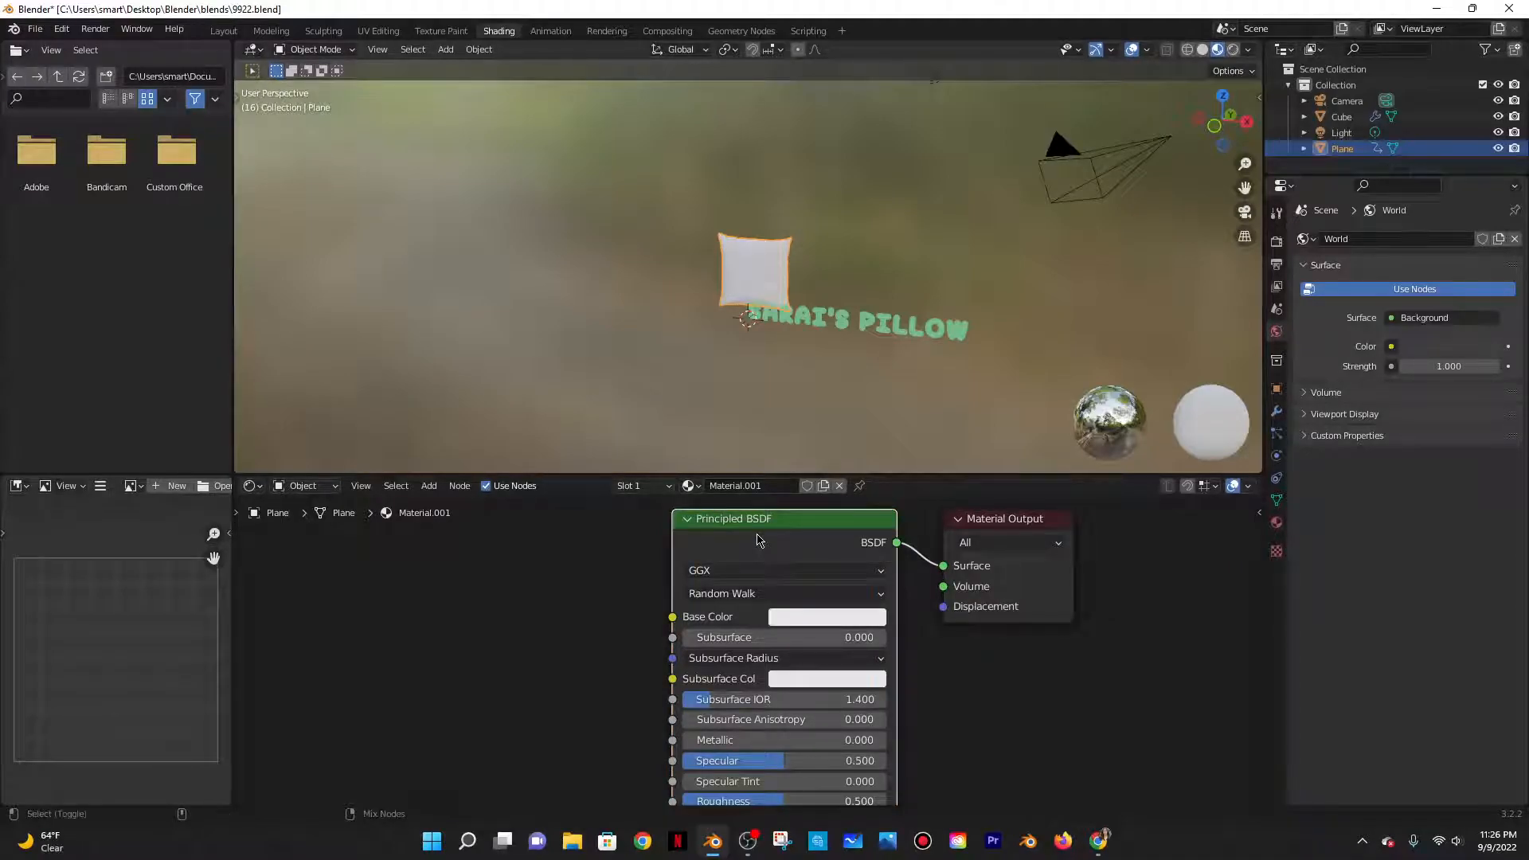
key(ctrl+shift+t)
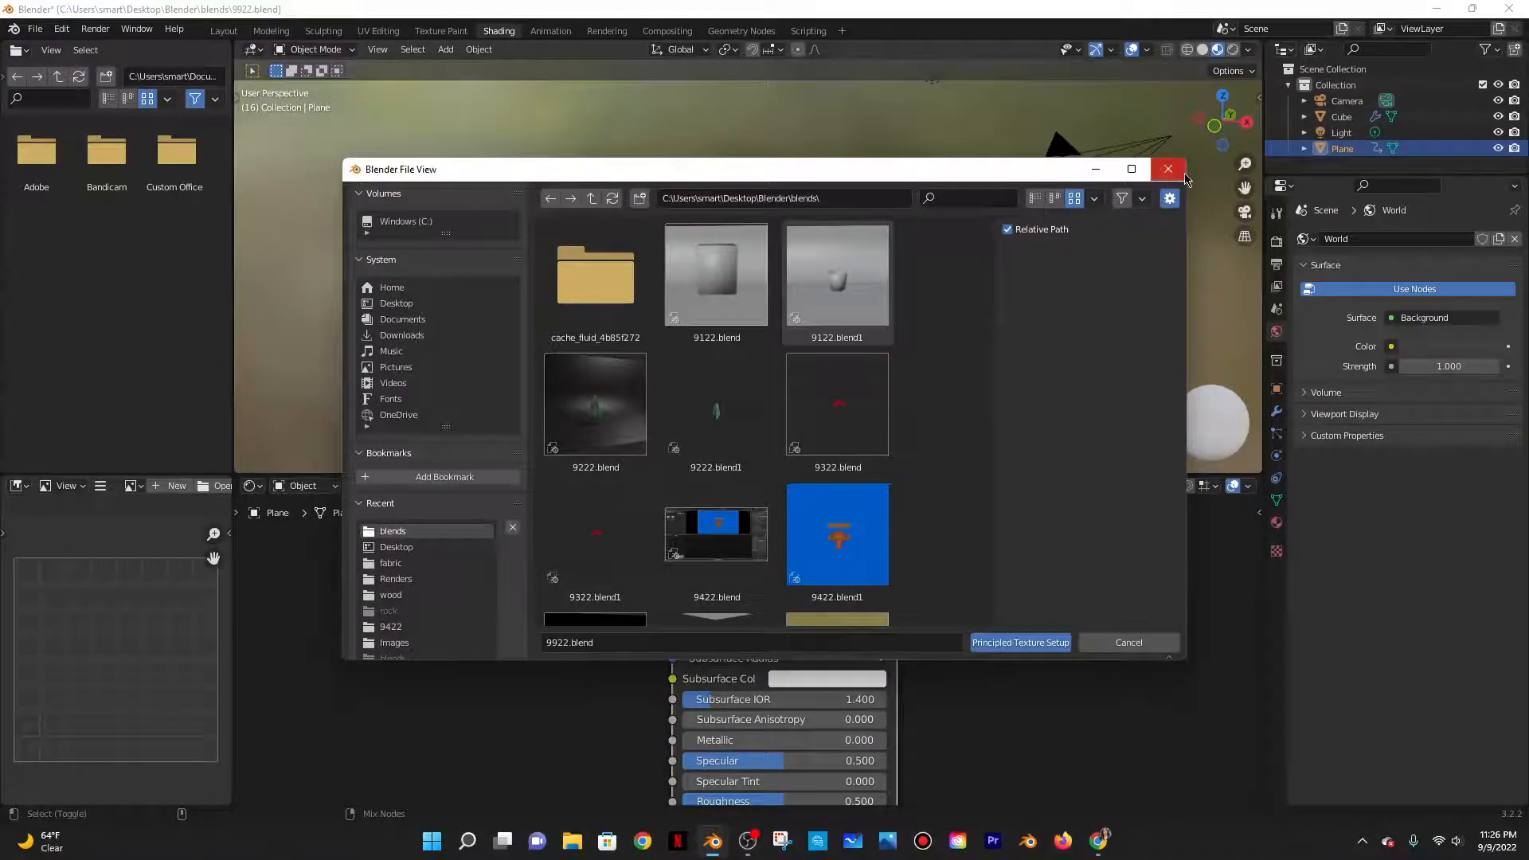
click(1183, 176)
Look up the Node Wrangler add-on in the Preferences to check that it is enabled
click(61, 29)
click(60, 30)
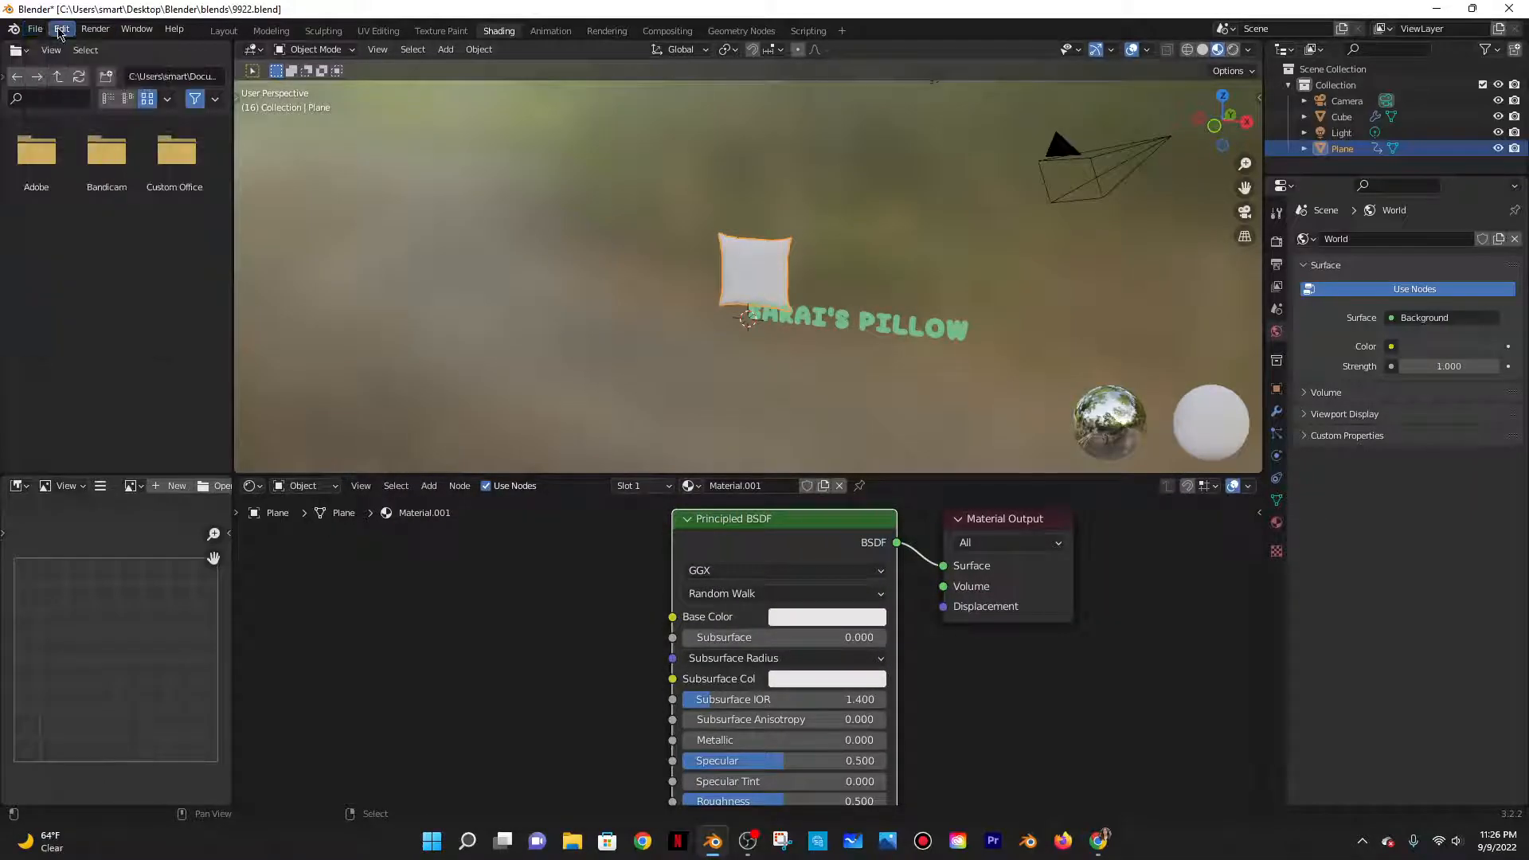
click(61, 30)
click(79, 260)
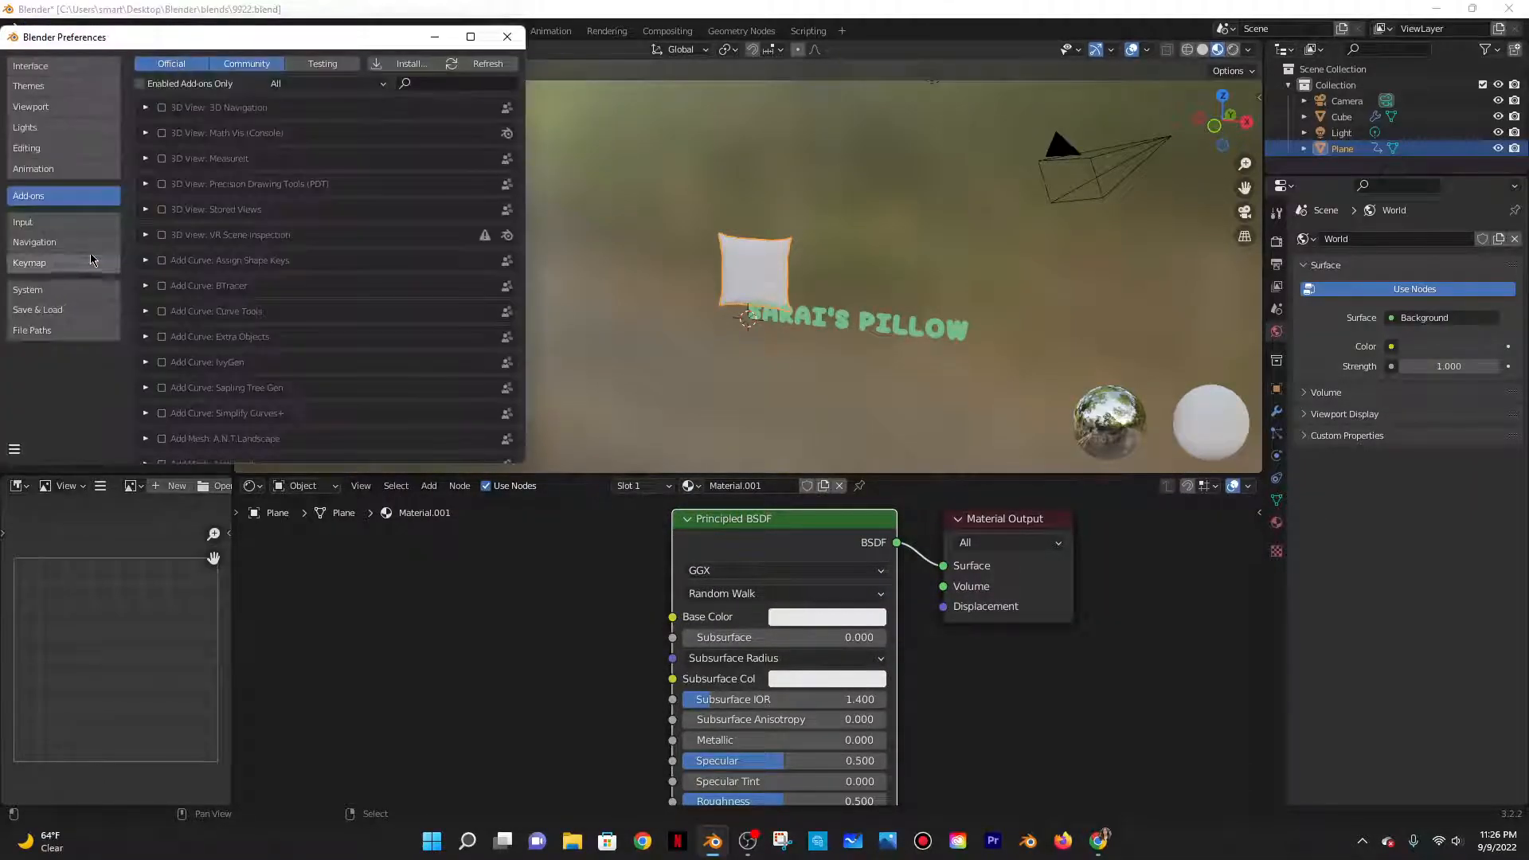
click(32, 222)
click(32, 195)
click(441, 83)
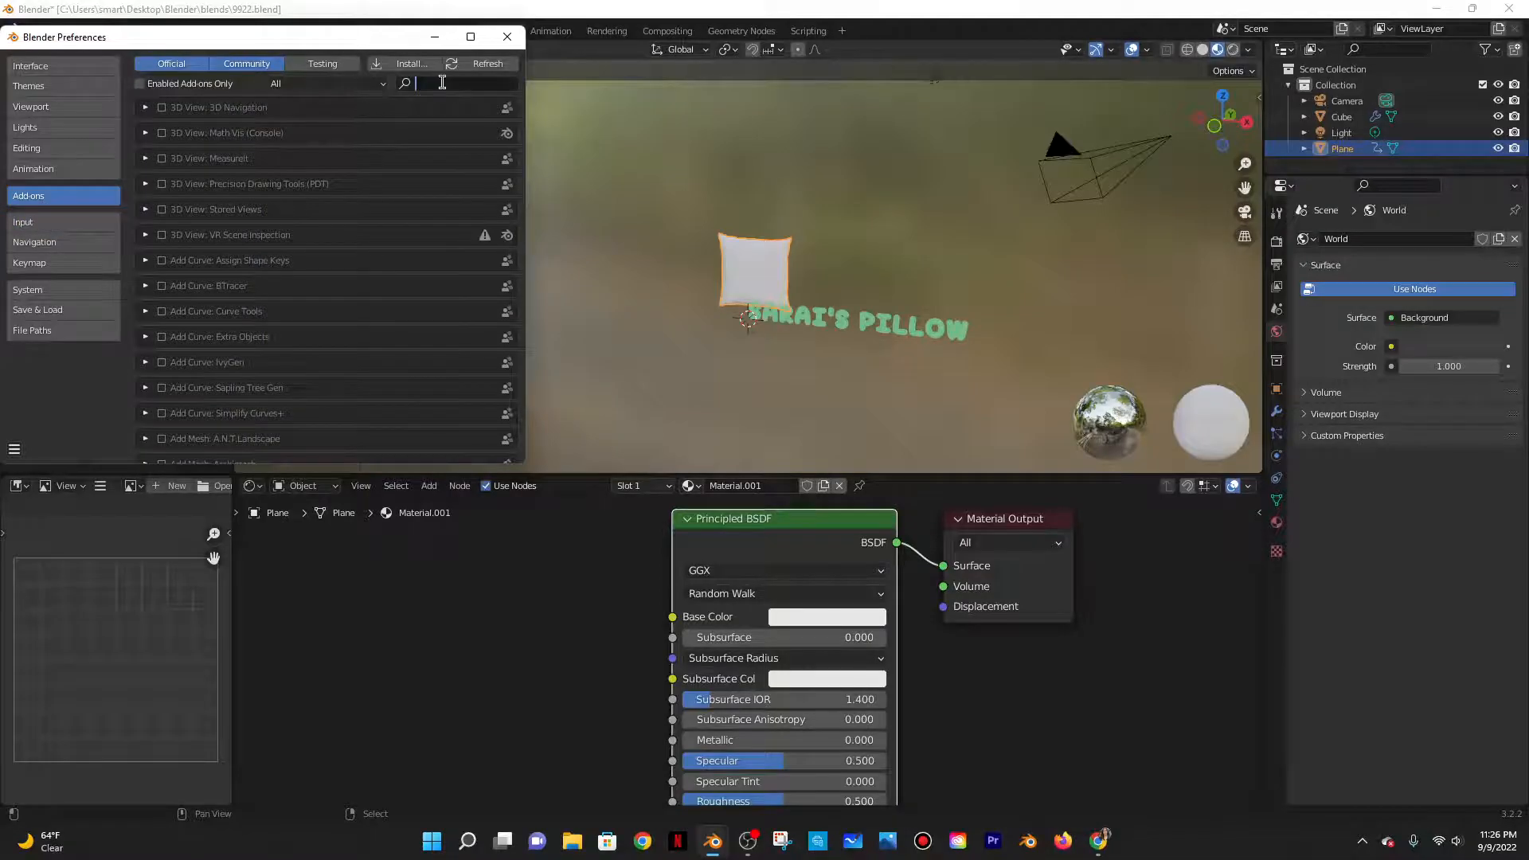
text(node w)
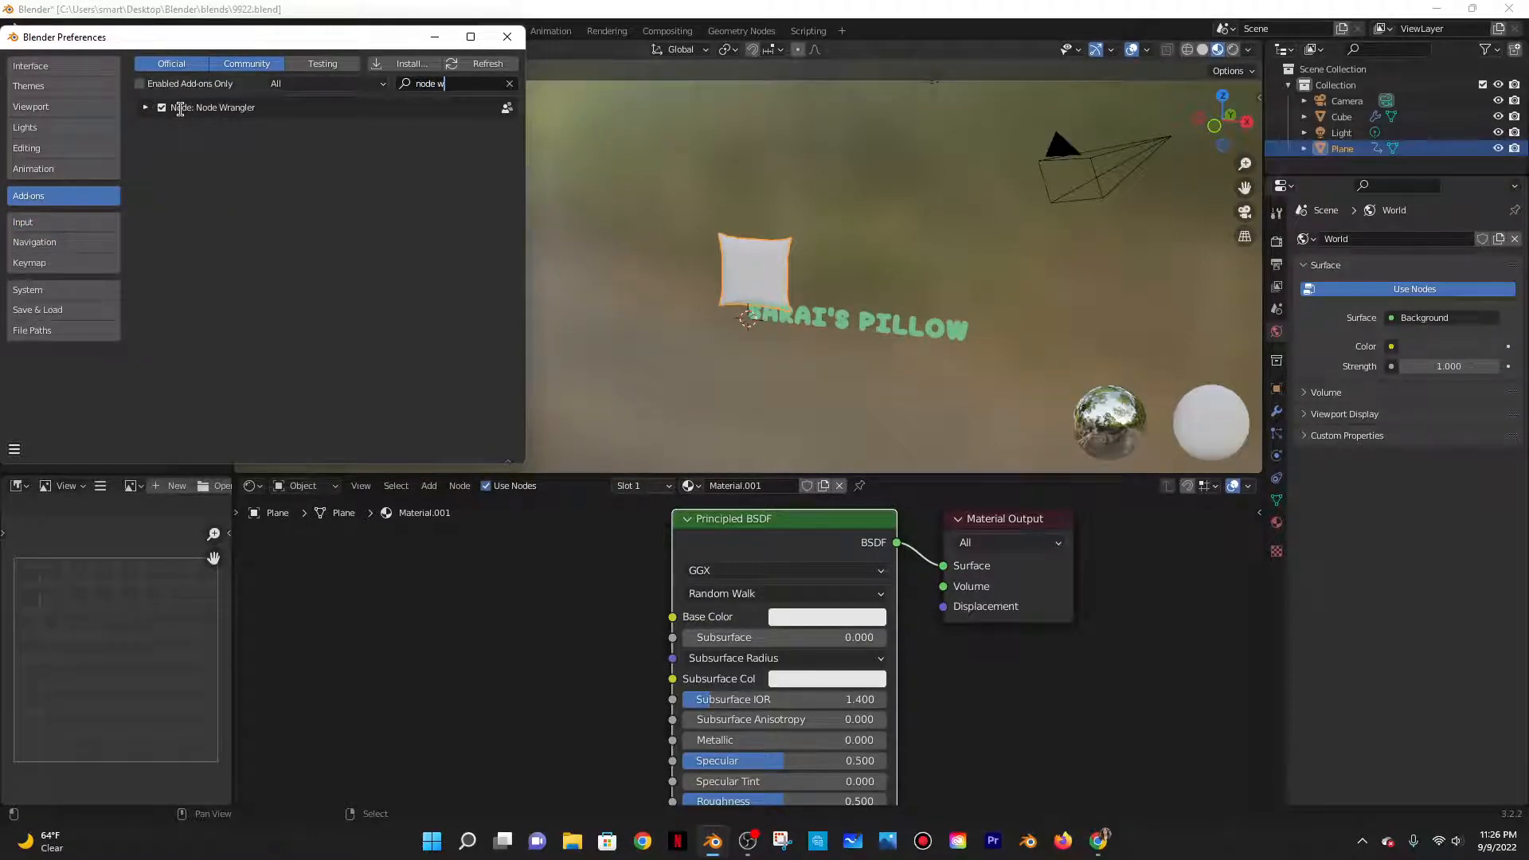
click(507, 37)
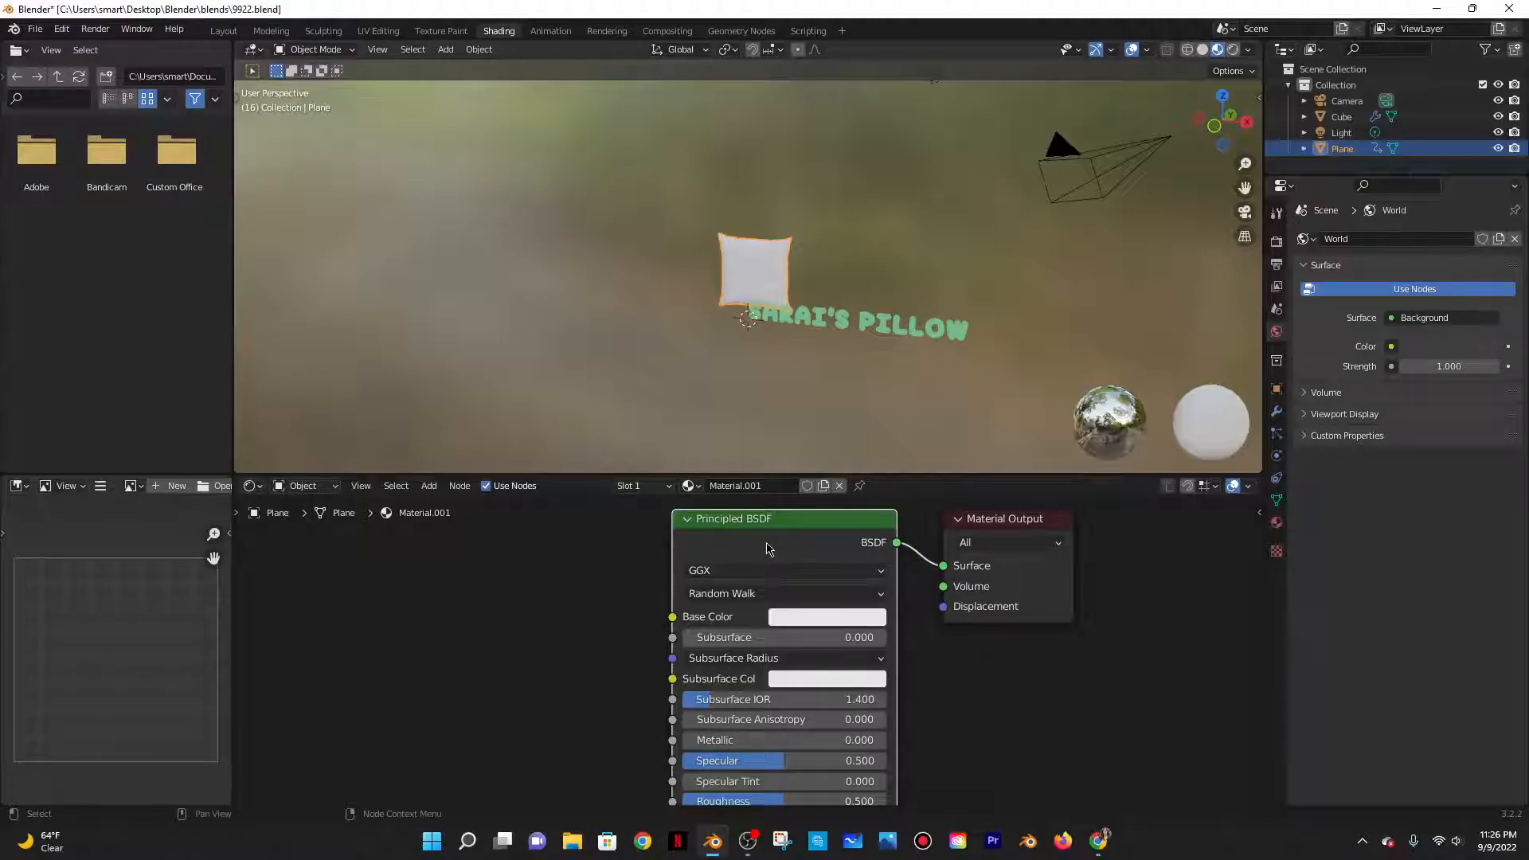
Start Node Wrangler's Principled Texture Setup on the pillow's Principled BSDF and browse to the fabric folder on the Desktop
key(ctrl+shift+t)
click(430, 303)
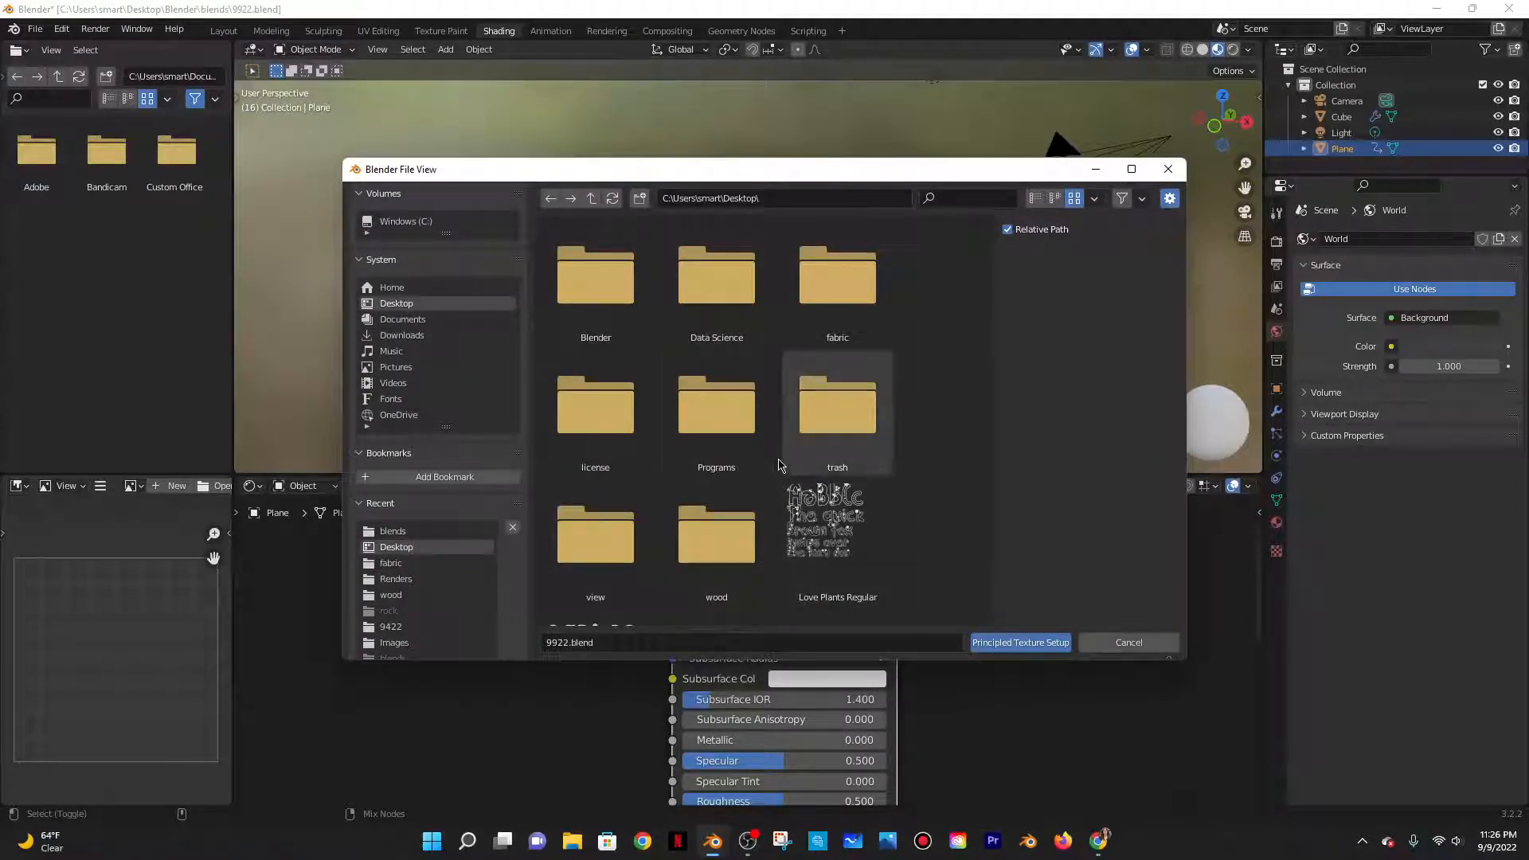
click(837, 278)
Switch to Chrome, search for ambient cg in a new tab and open the ambientCG site's full asset list
click(1098, 840)
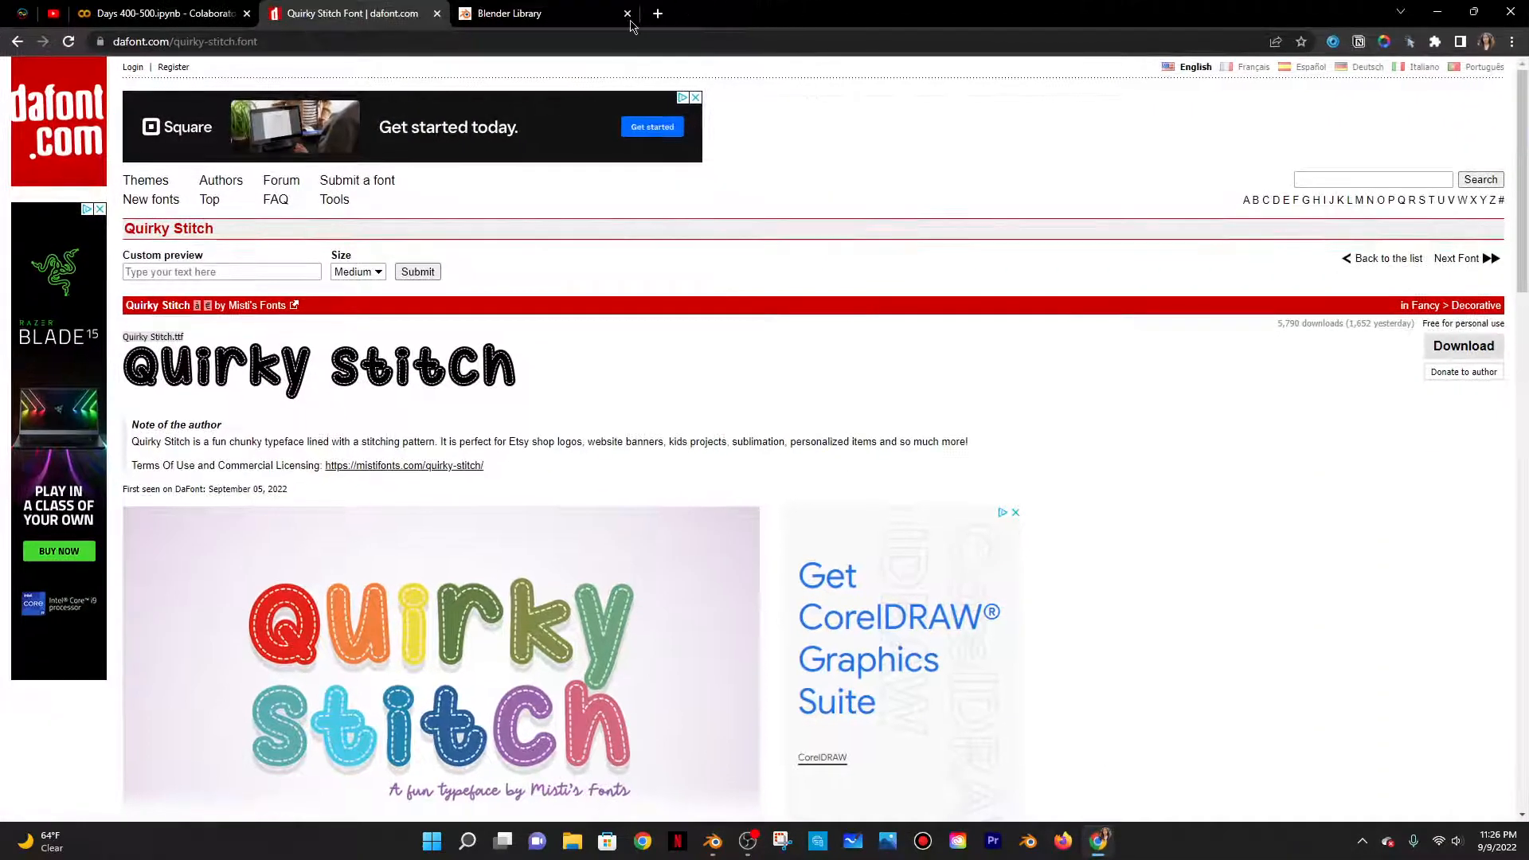
click(667, 14)
text(ambie)
key(Return)
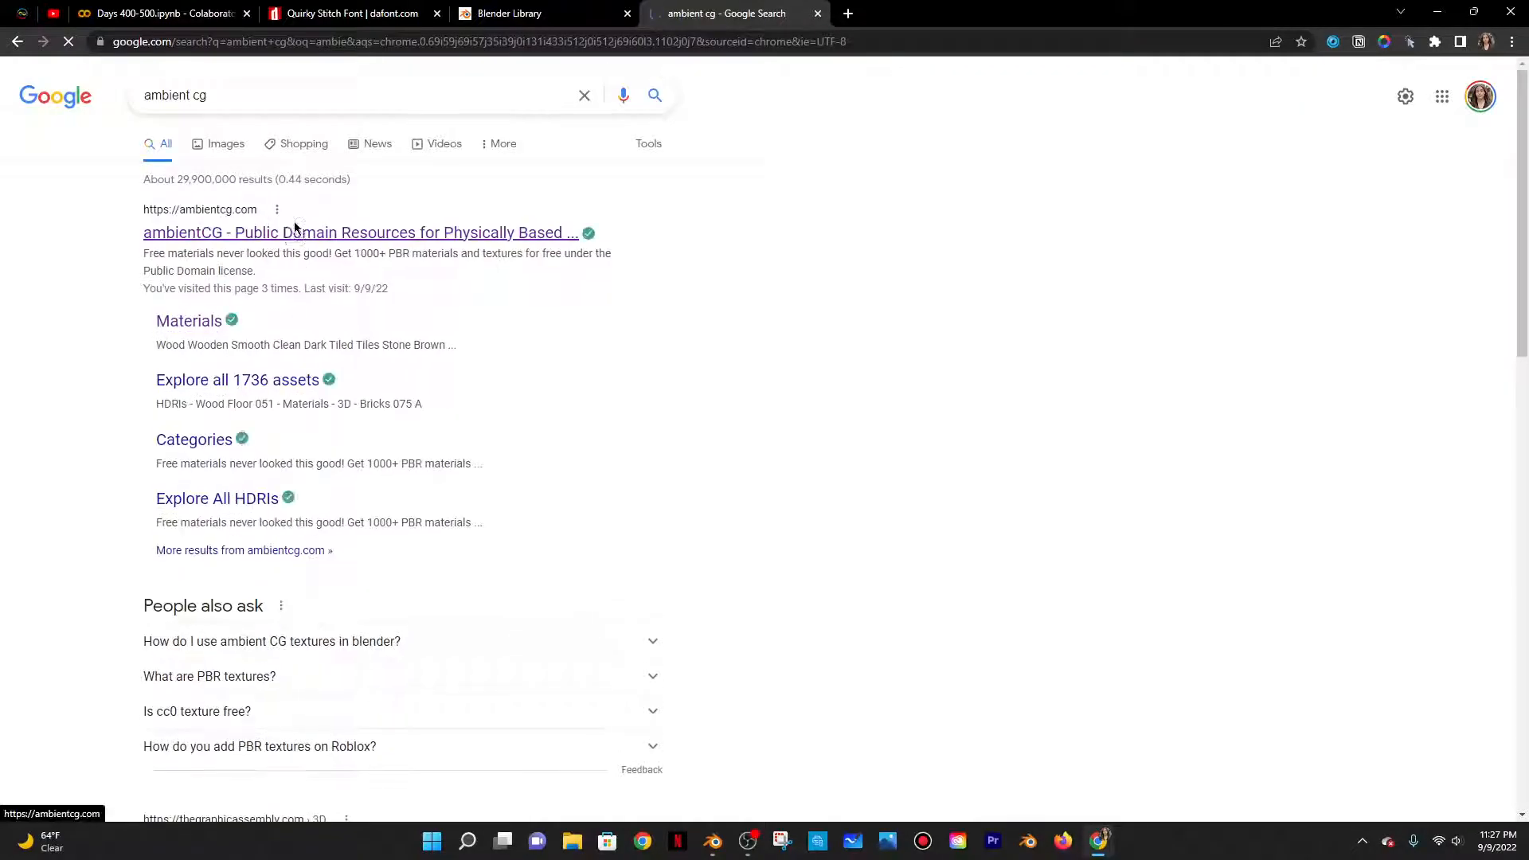
click(299, 233)
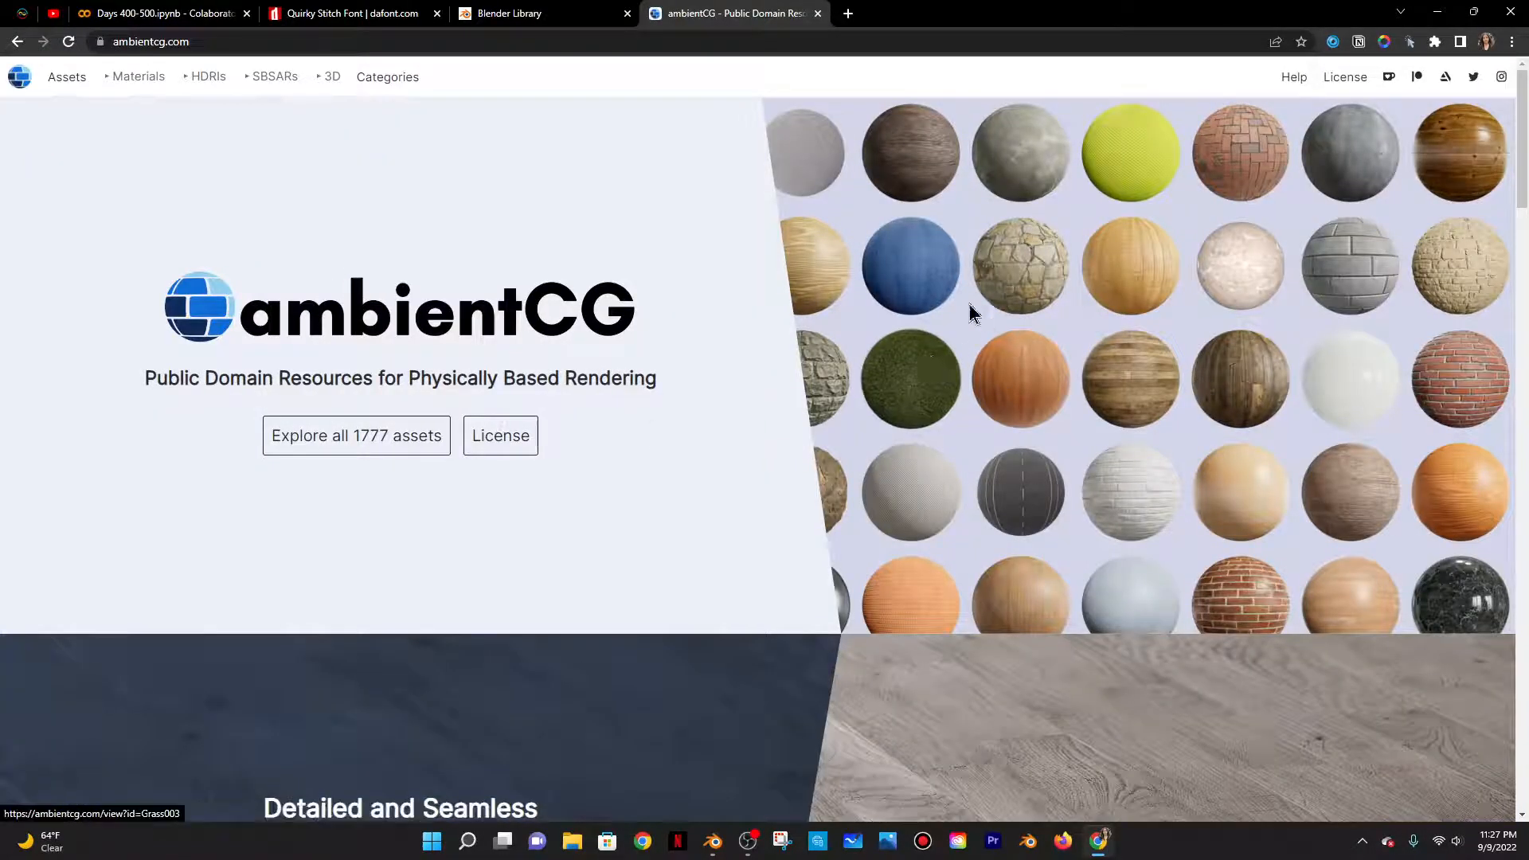
click(420, 435)
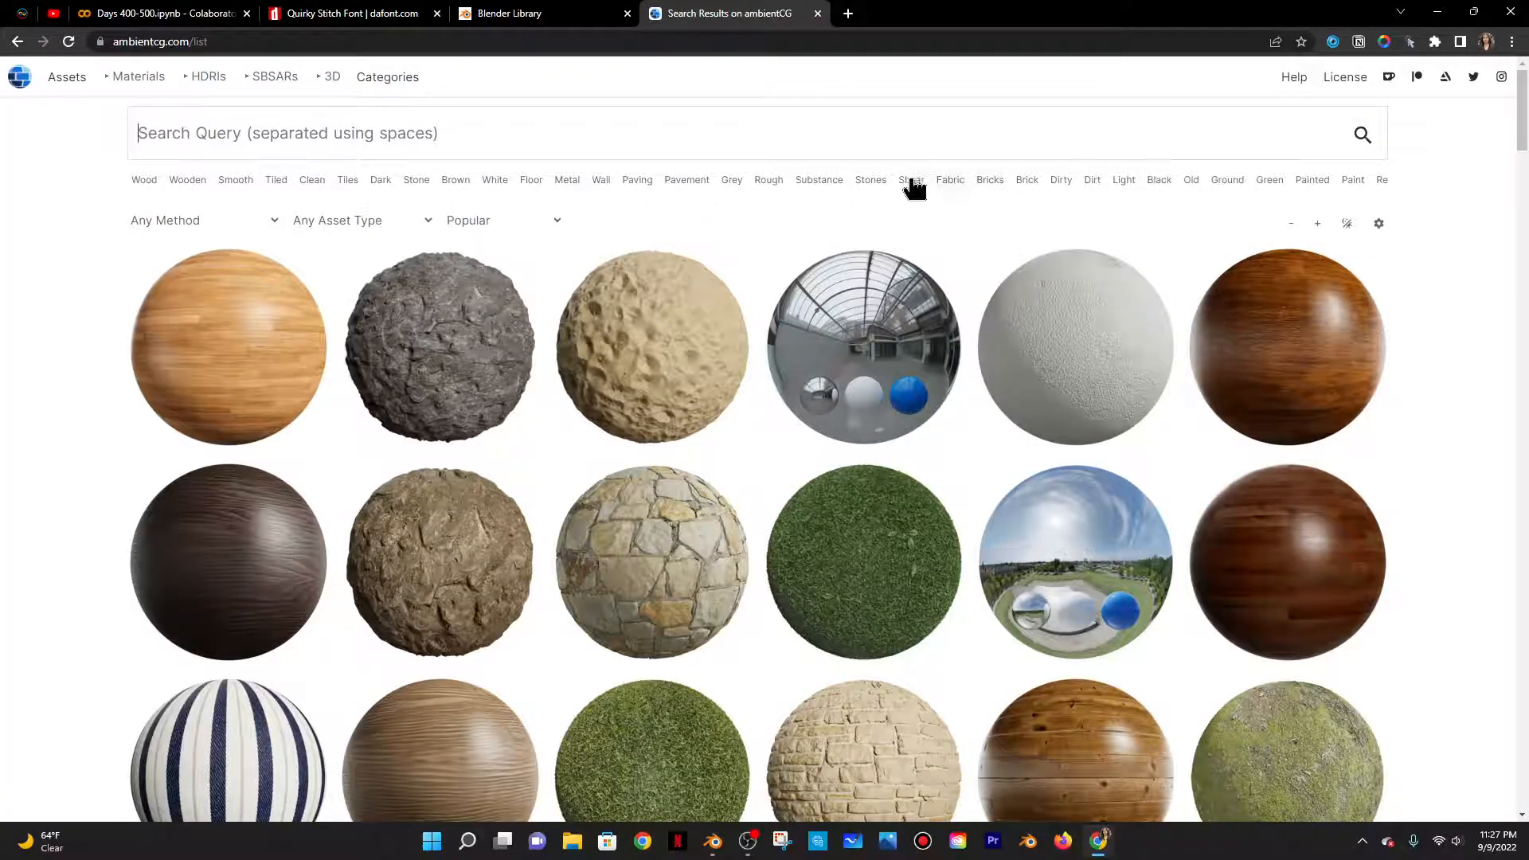
Filter the ambientCG assets by Fabric and browse the materials for one that suits the pillow
click(950, 181)
scroll(505, 427, down, 3)
scroll(506, 427, down, 15)
scroll(514, 428, down, 2)
scroll(460, 426, down, 2)
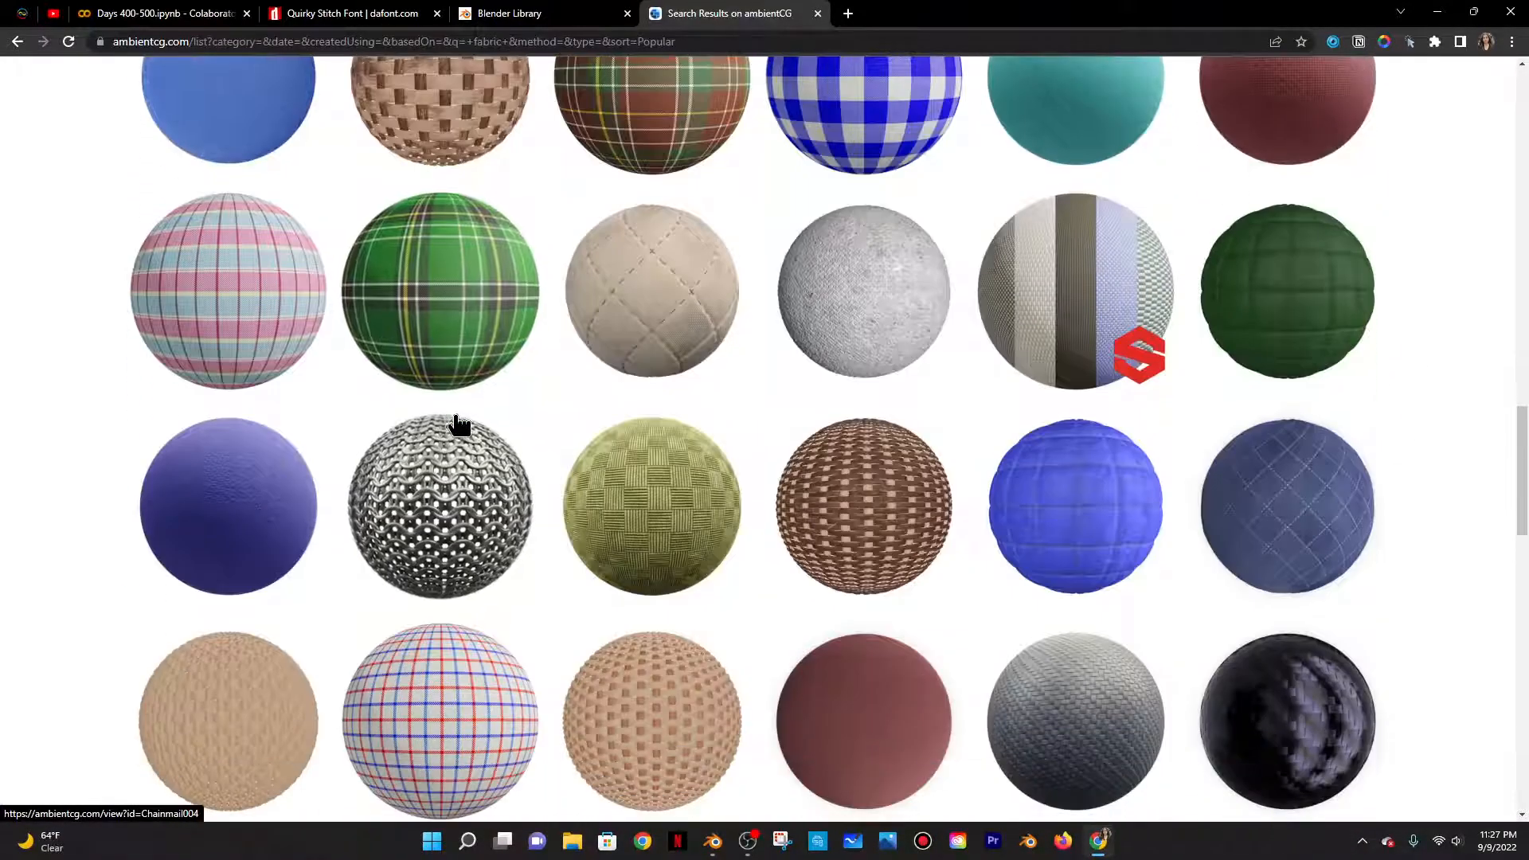
scroll(461, 425, down, 3)
scroll(455, 420, down, 1)
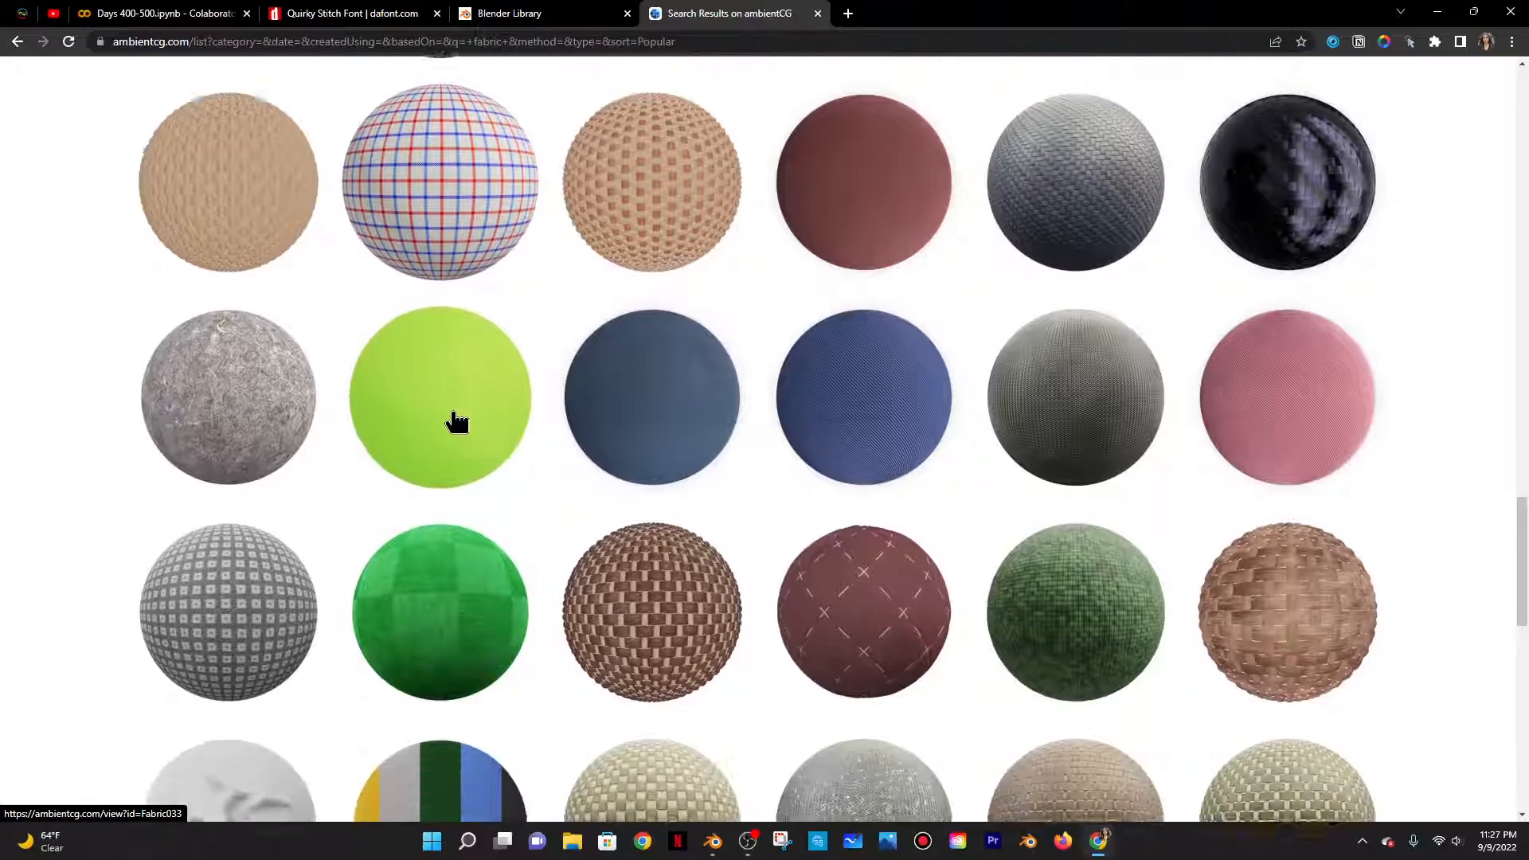
scroll(695, 451, up, 4)
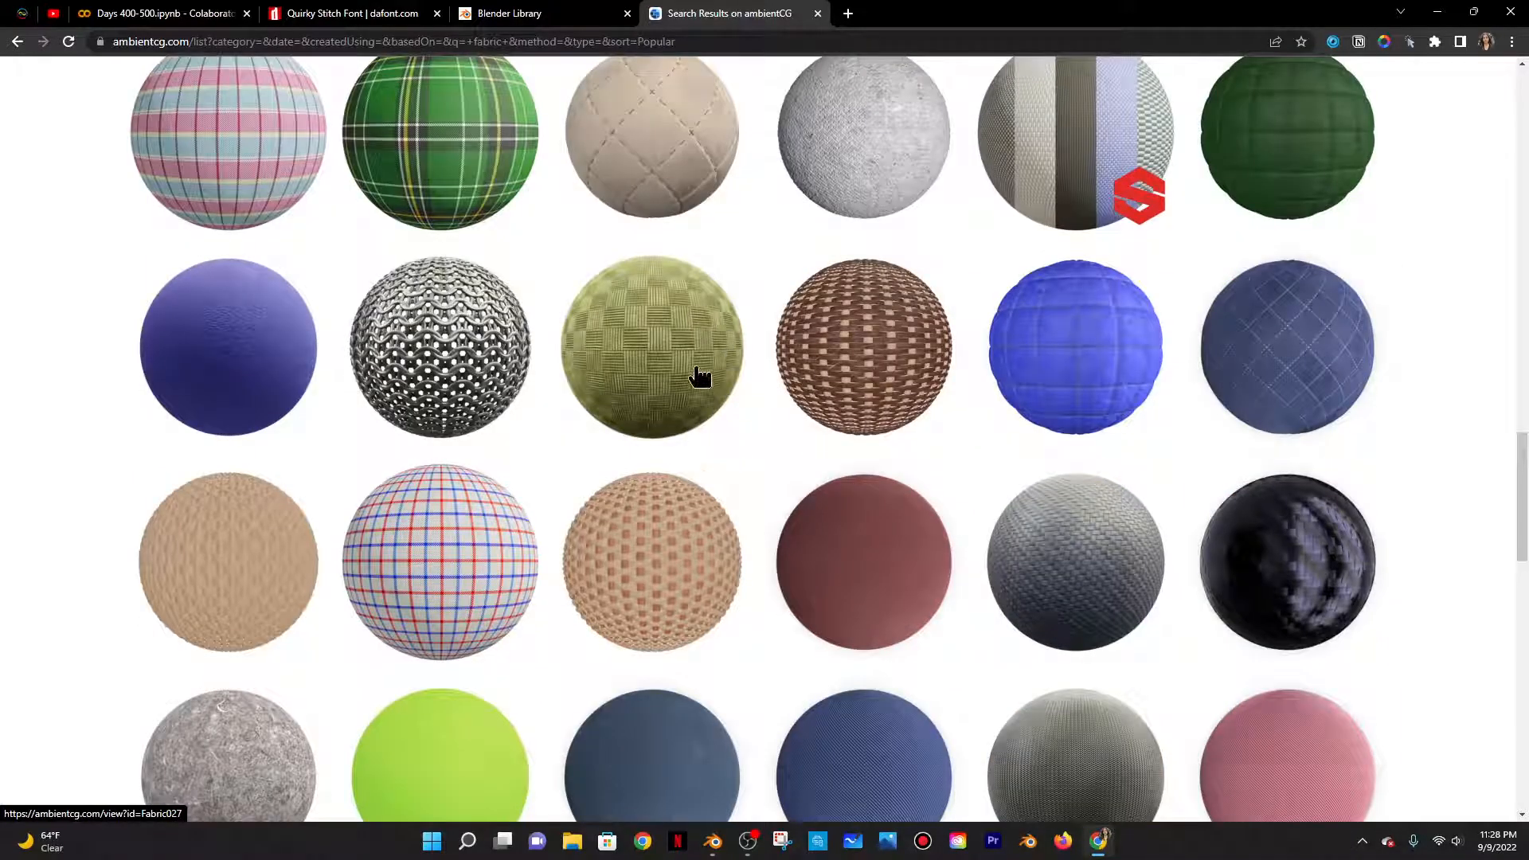
scroll(580, 427, up, 1)
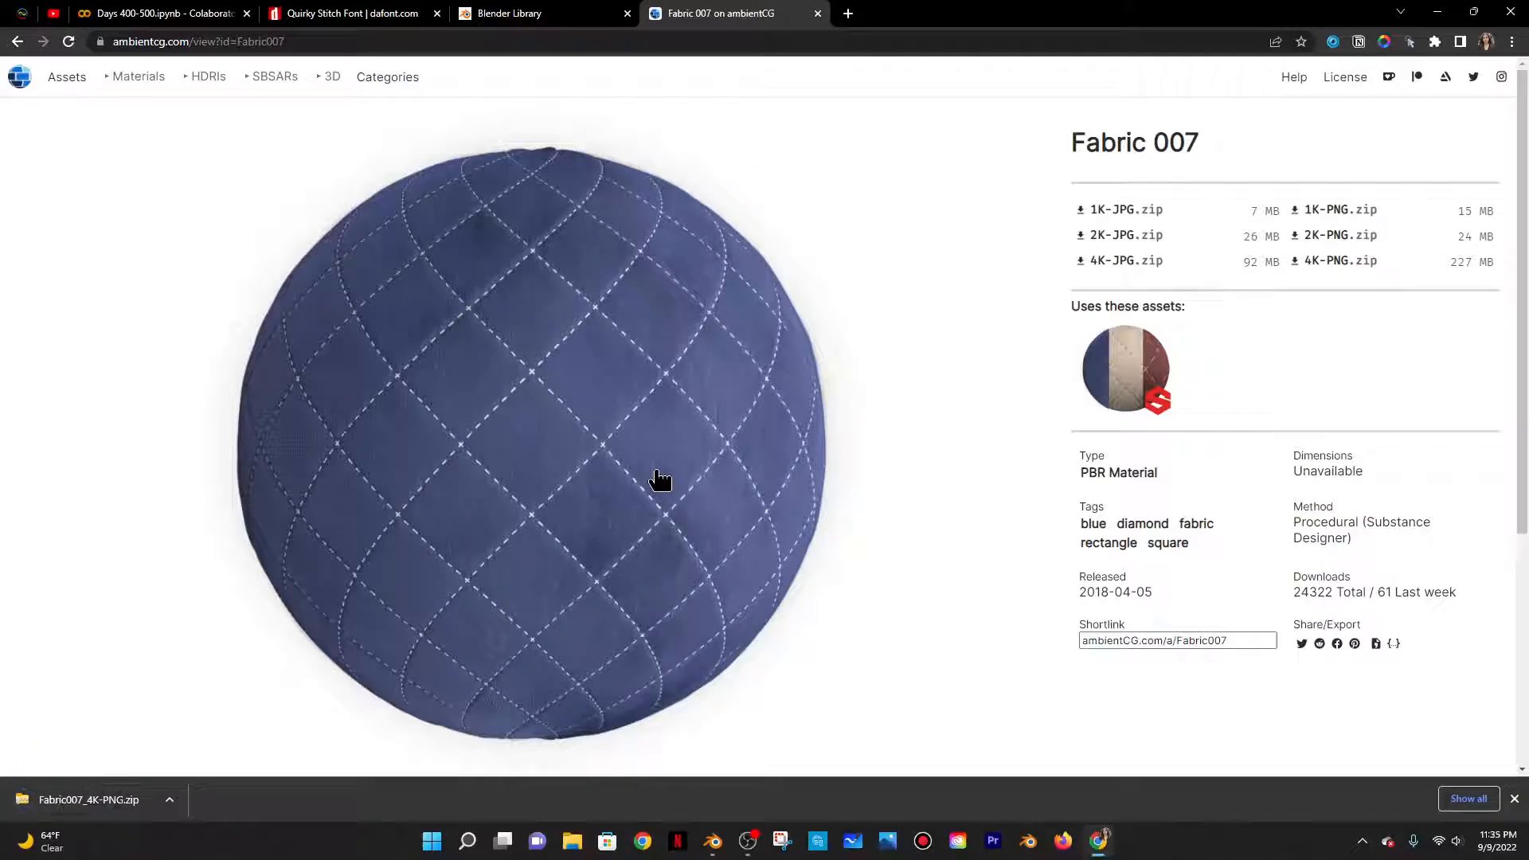
Open the downloaded Fabric007_4K-PNG.zip and copy all its files to the Desktop folder
click(129, 796)
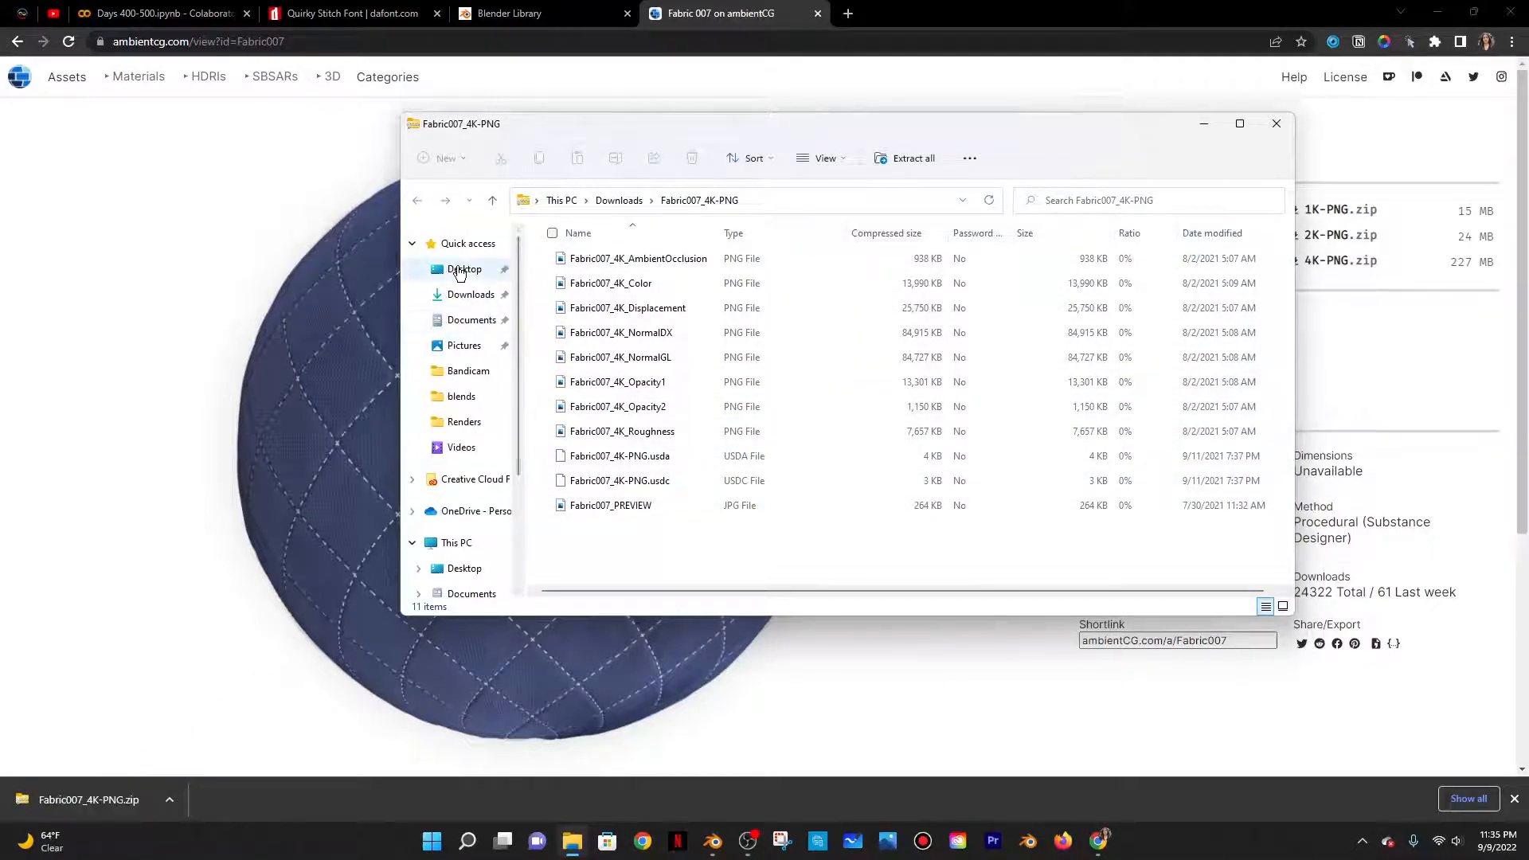
drag(652, 543, 435, 272)
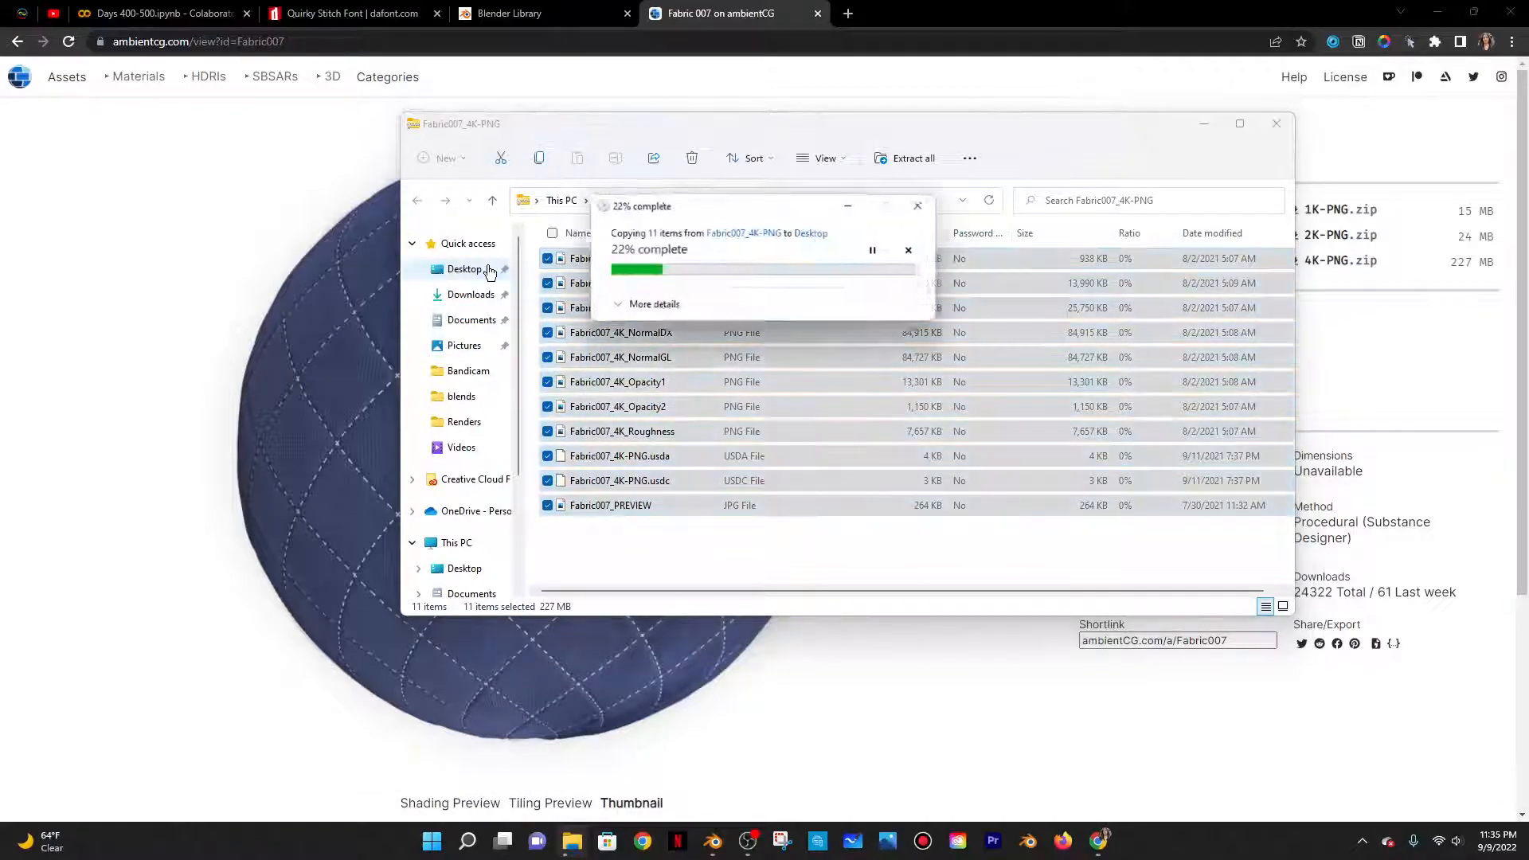
click(465, 271)
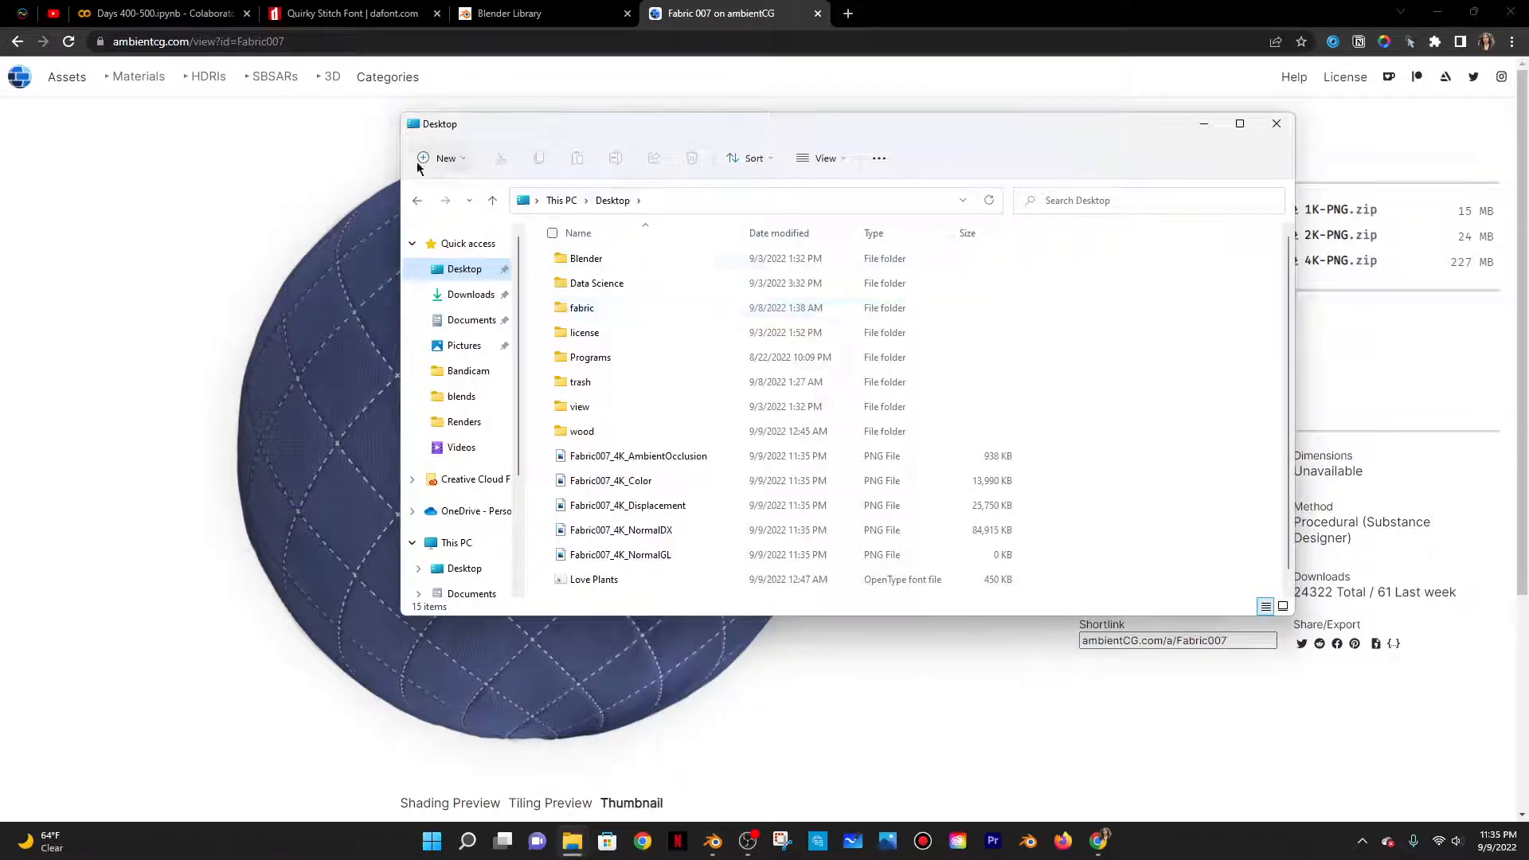
Create a folder named fabric 007 on the Desktop
click(419, 161)
click(457, 195)
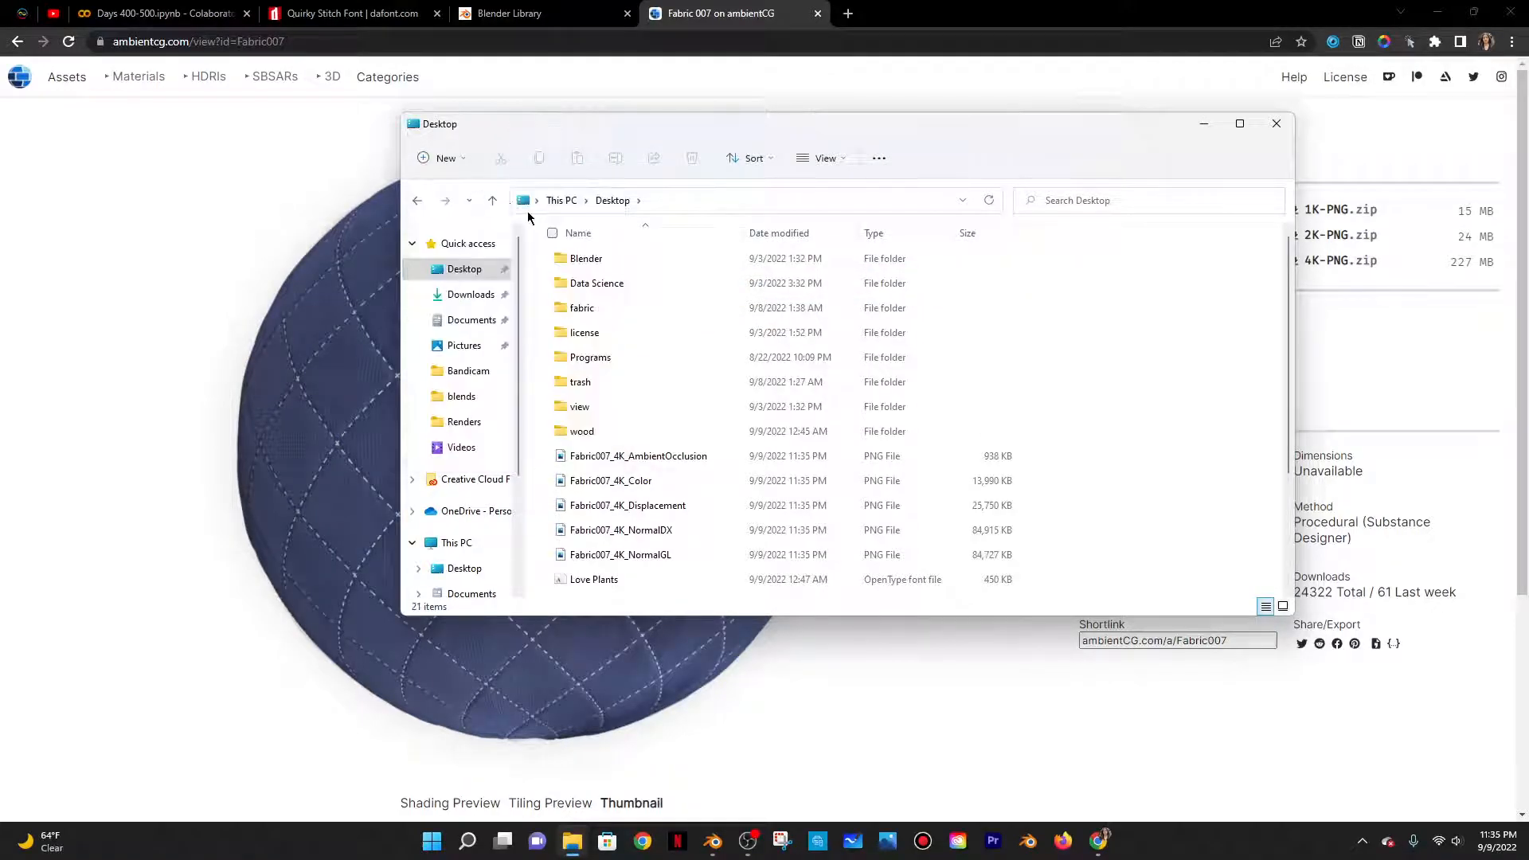
drag(783, 130, 852, 81)
key(f)
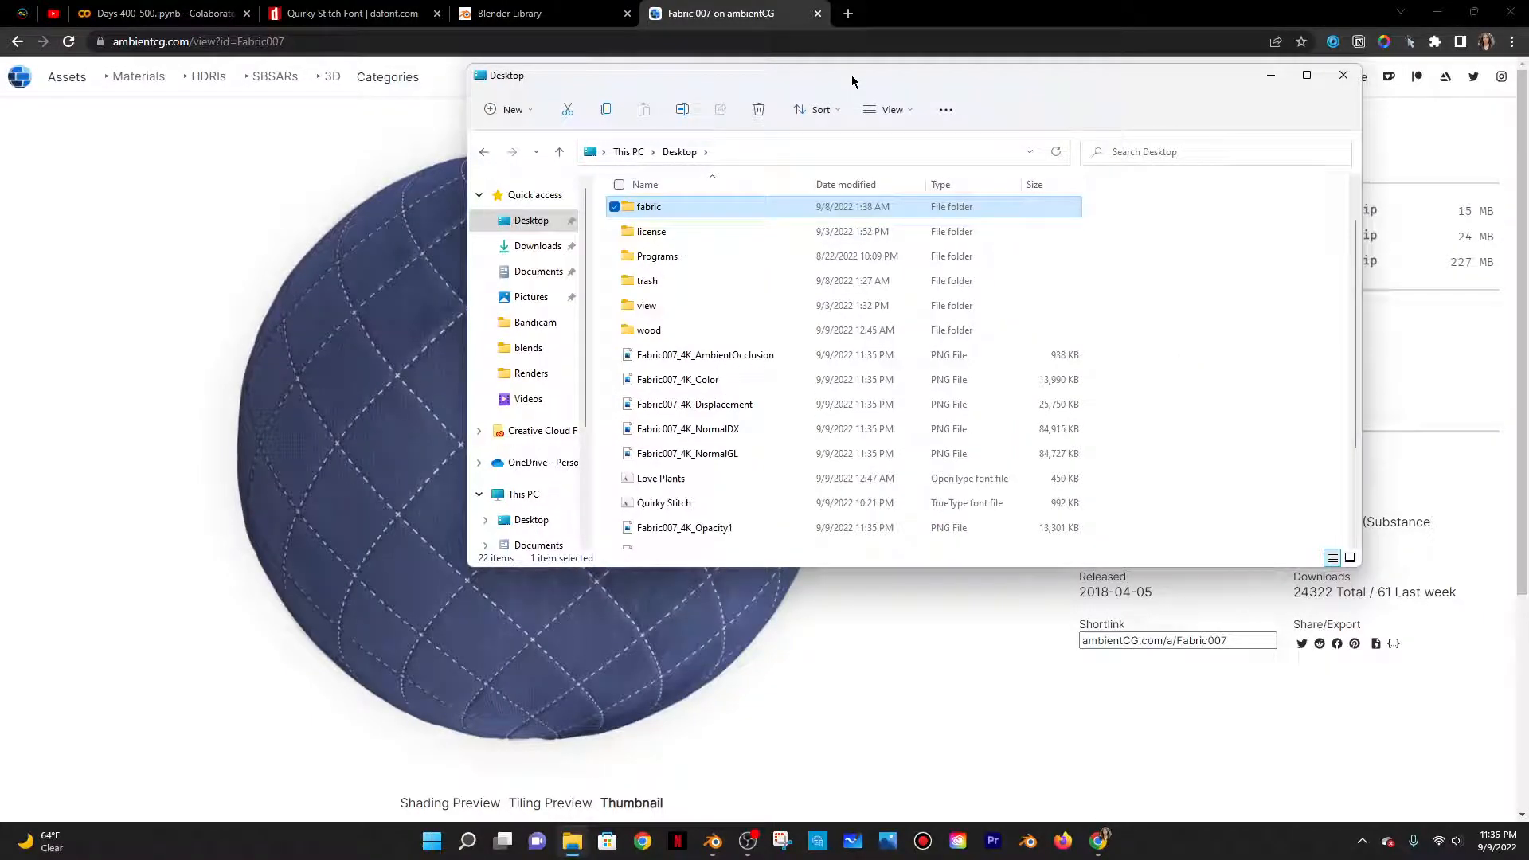
click(514, 110)
click(526, 147)
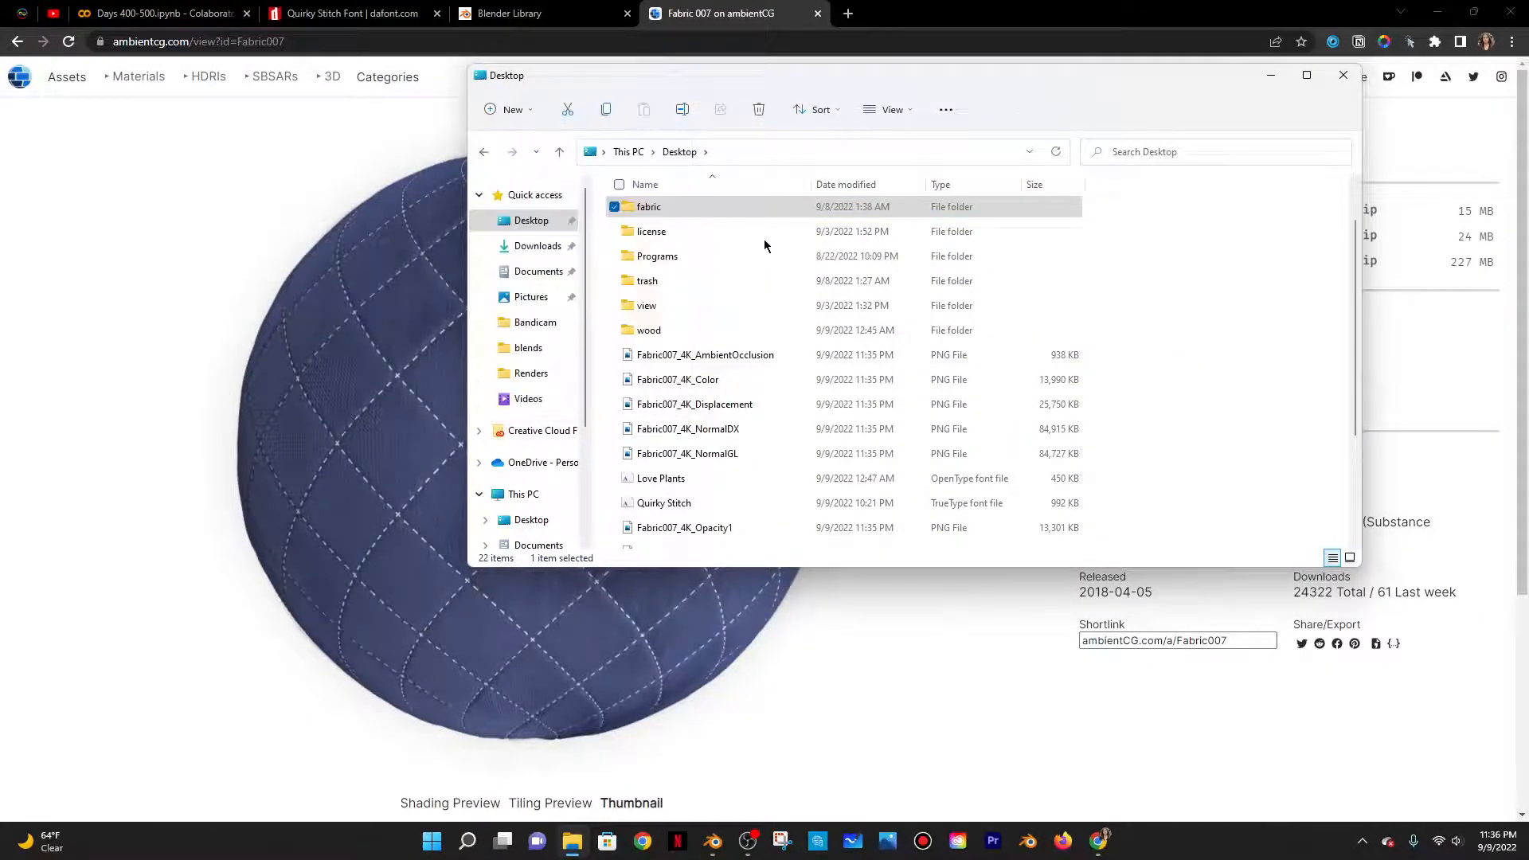
text(fabric 007)
key(Return)
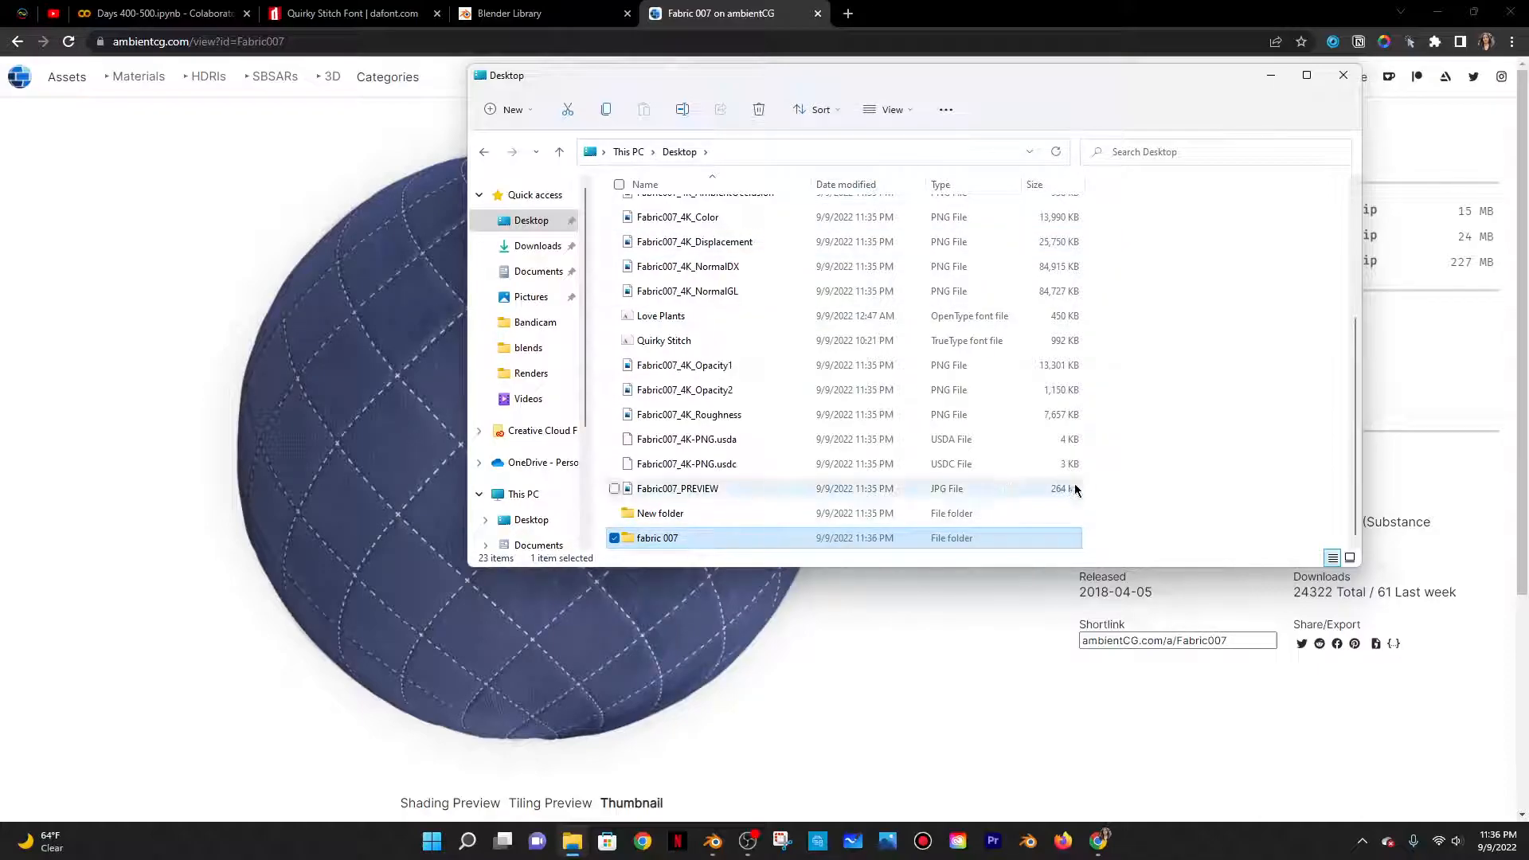
Move the extracted Fabric007 files into the fabric 007 folder and close the file window
drag(1105, 486, 659, 340)
scroll(653, 359, down, 2)
click(614, 317)
click(614, 341)
drag(716, 269, 658, 542)
click(1342, 76)
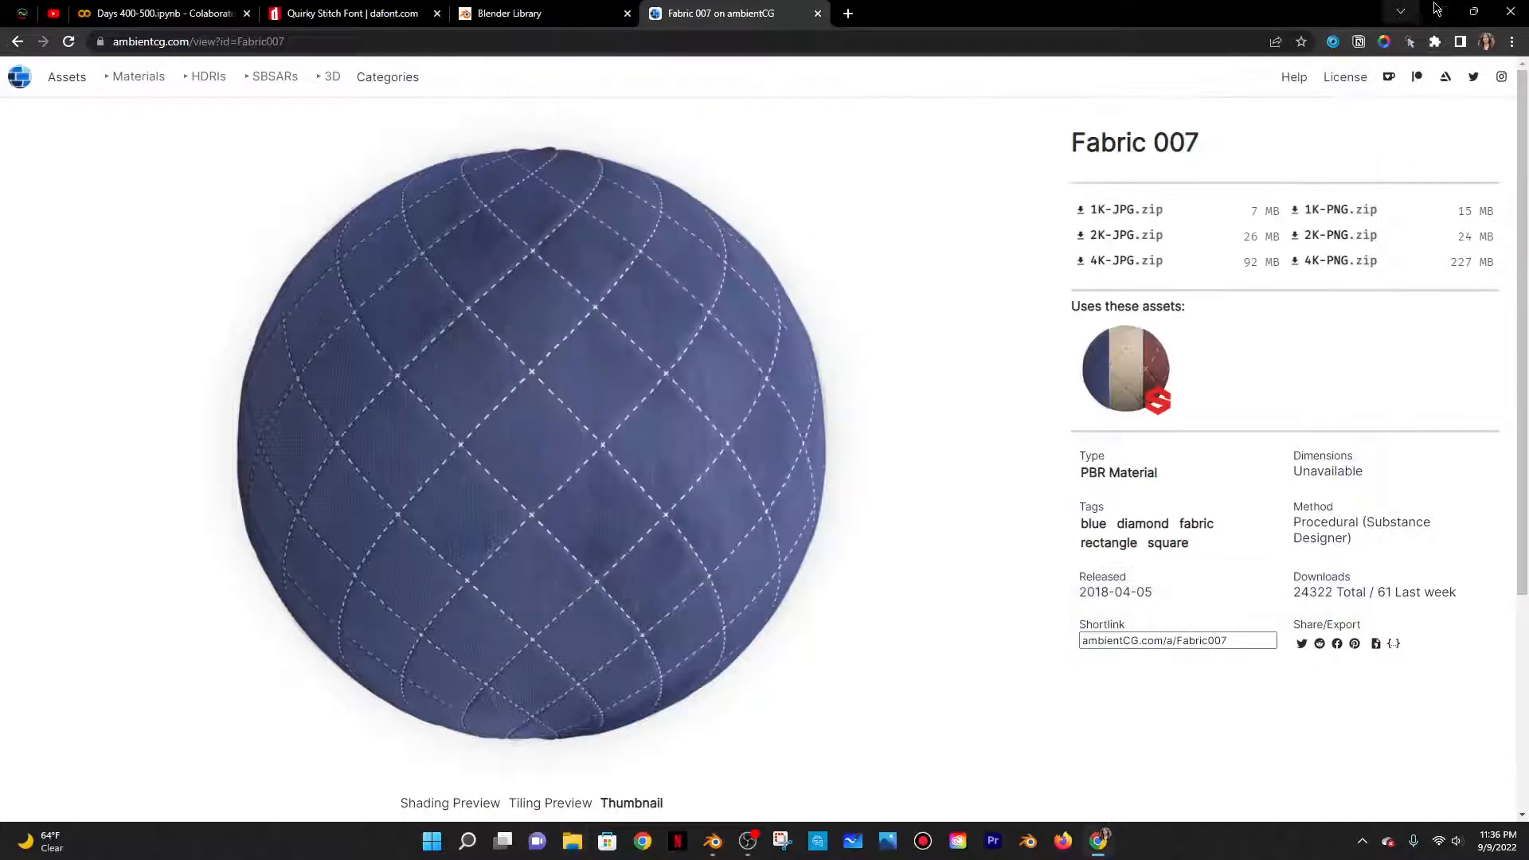
Switch back to Blender and open the Desktop's fabric 007 folder in the texture file browser
key(alt+Tab)
click(396, 303)
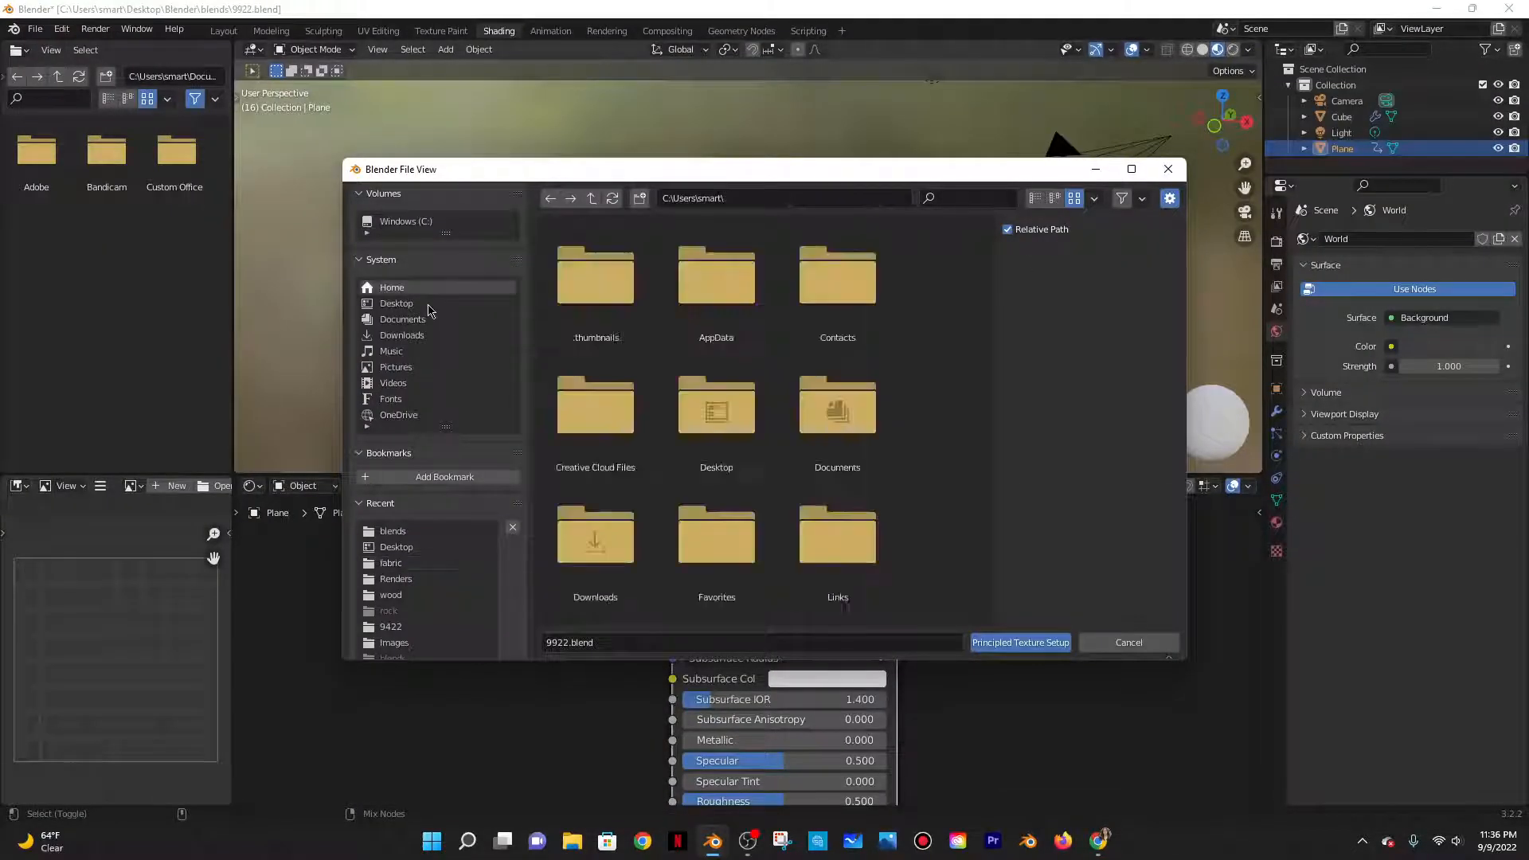
scroll(815, 389, down, 3)
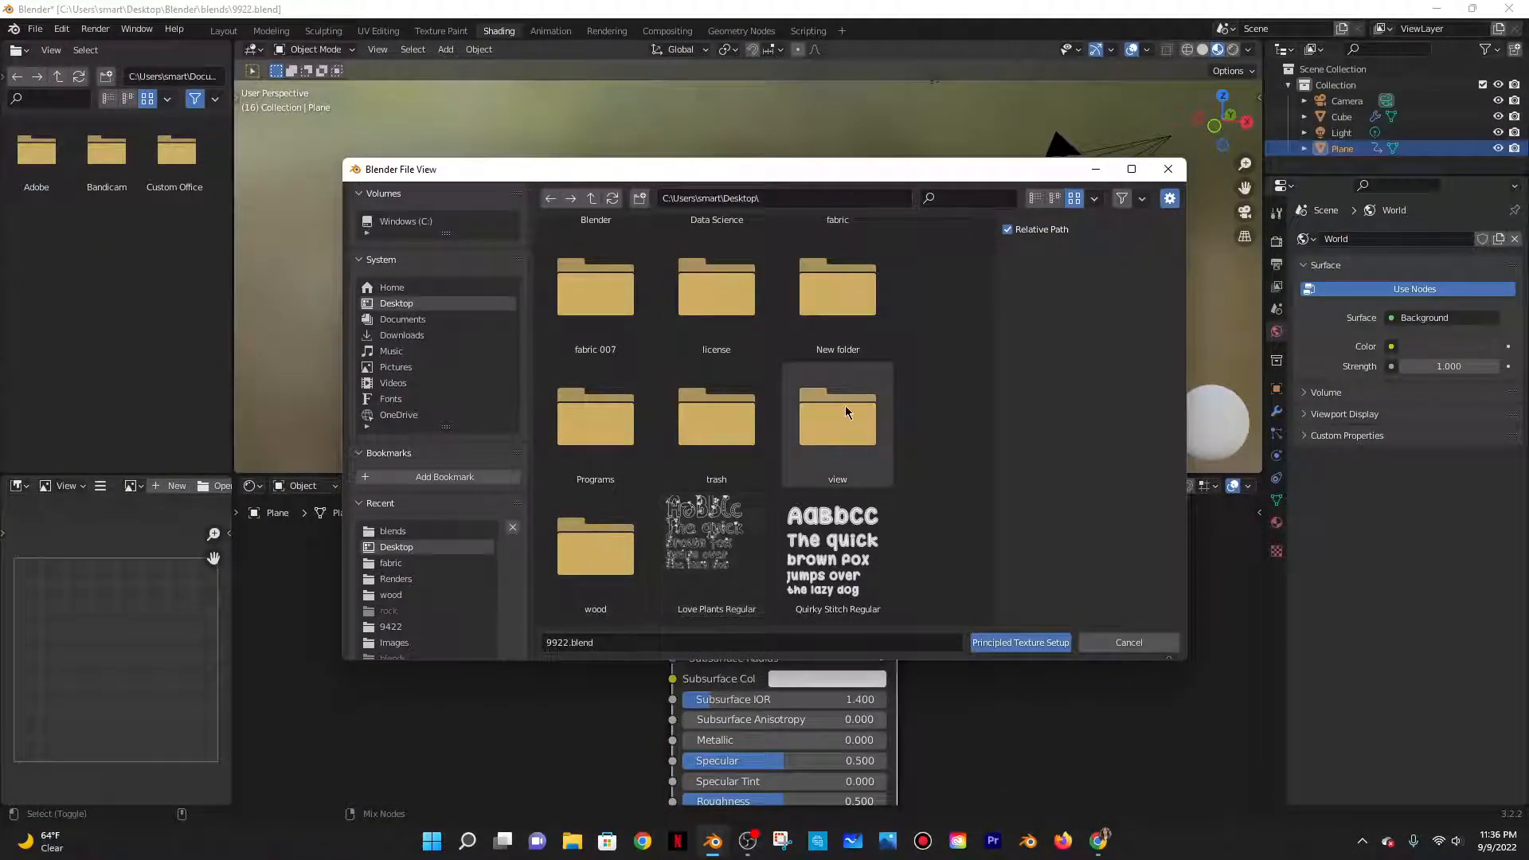
scroll(808, 320, up, 3)
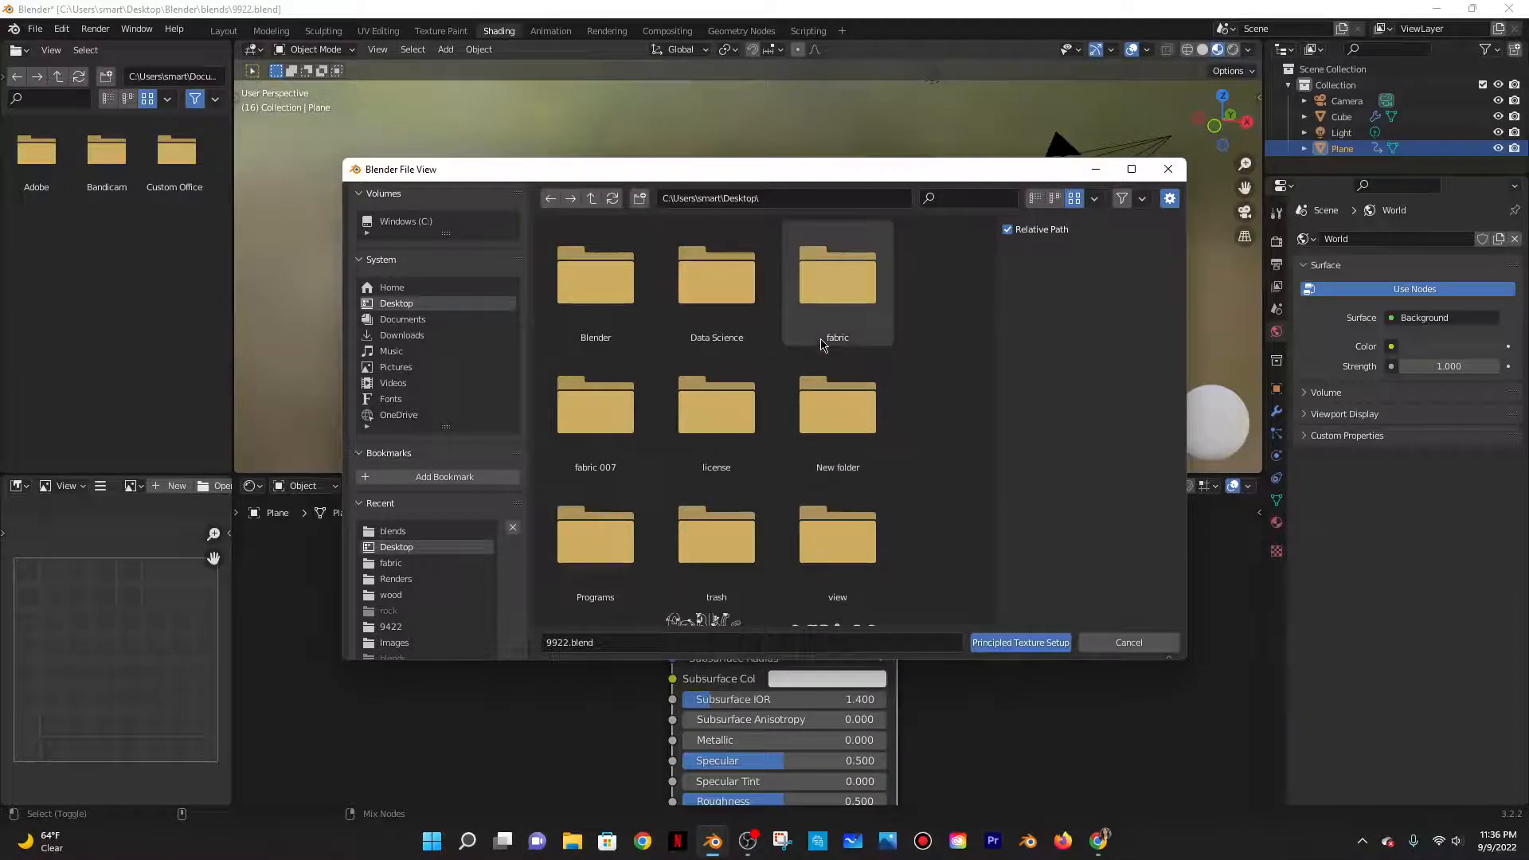
double_click(613, 403)
Select all the files in the fabric 007 folder and load them with Principled Texture Setup into the pillow's material
click(609, 255)
scroll(804, 499, down, 1)
scroll(804, 502, down, 1)
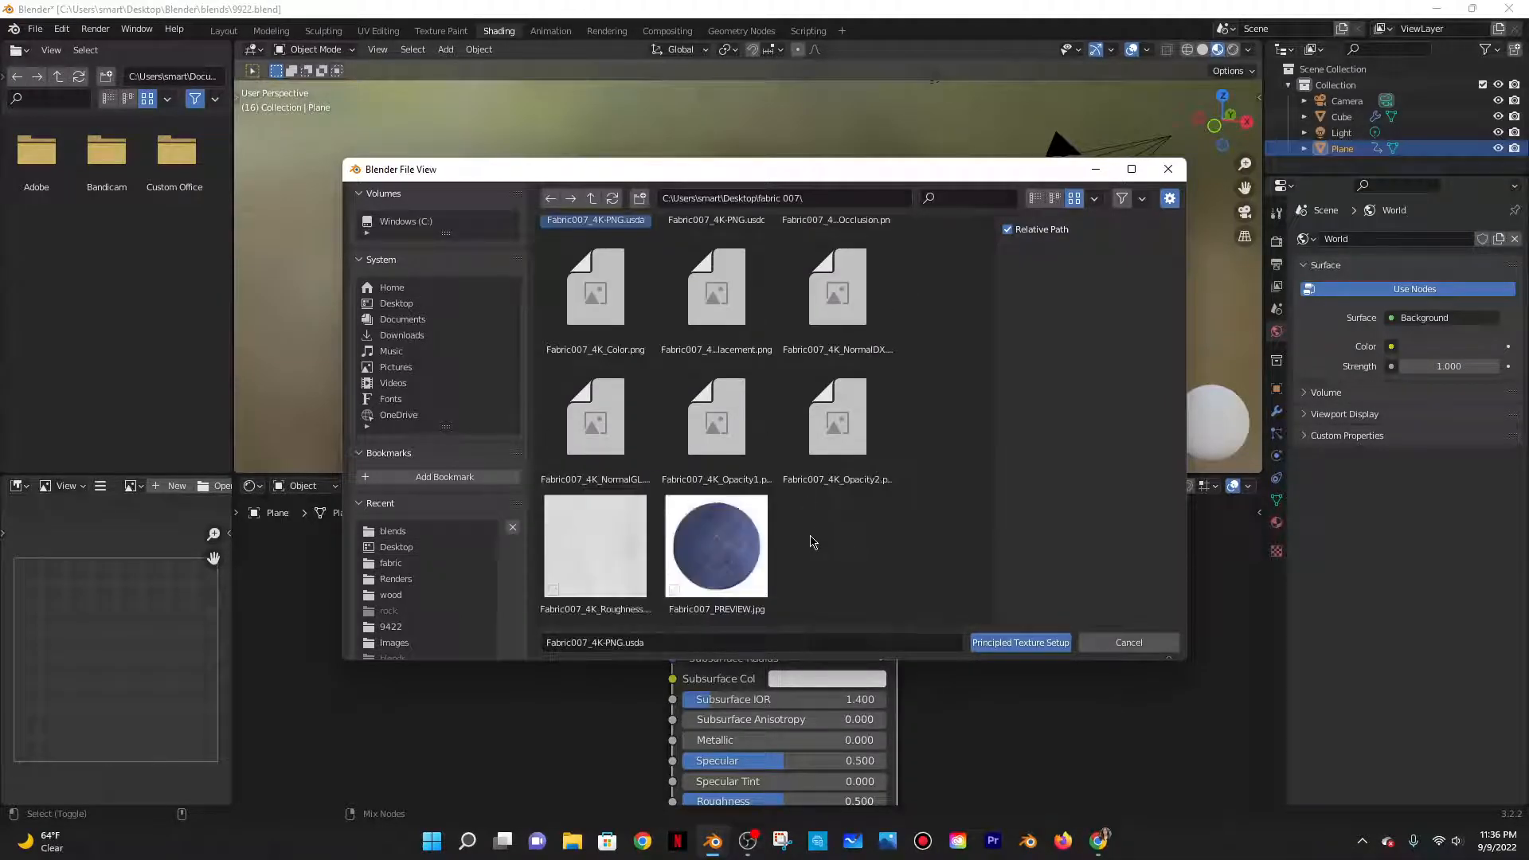
shift+click(734, 536)
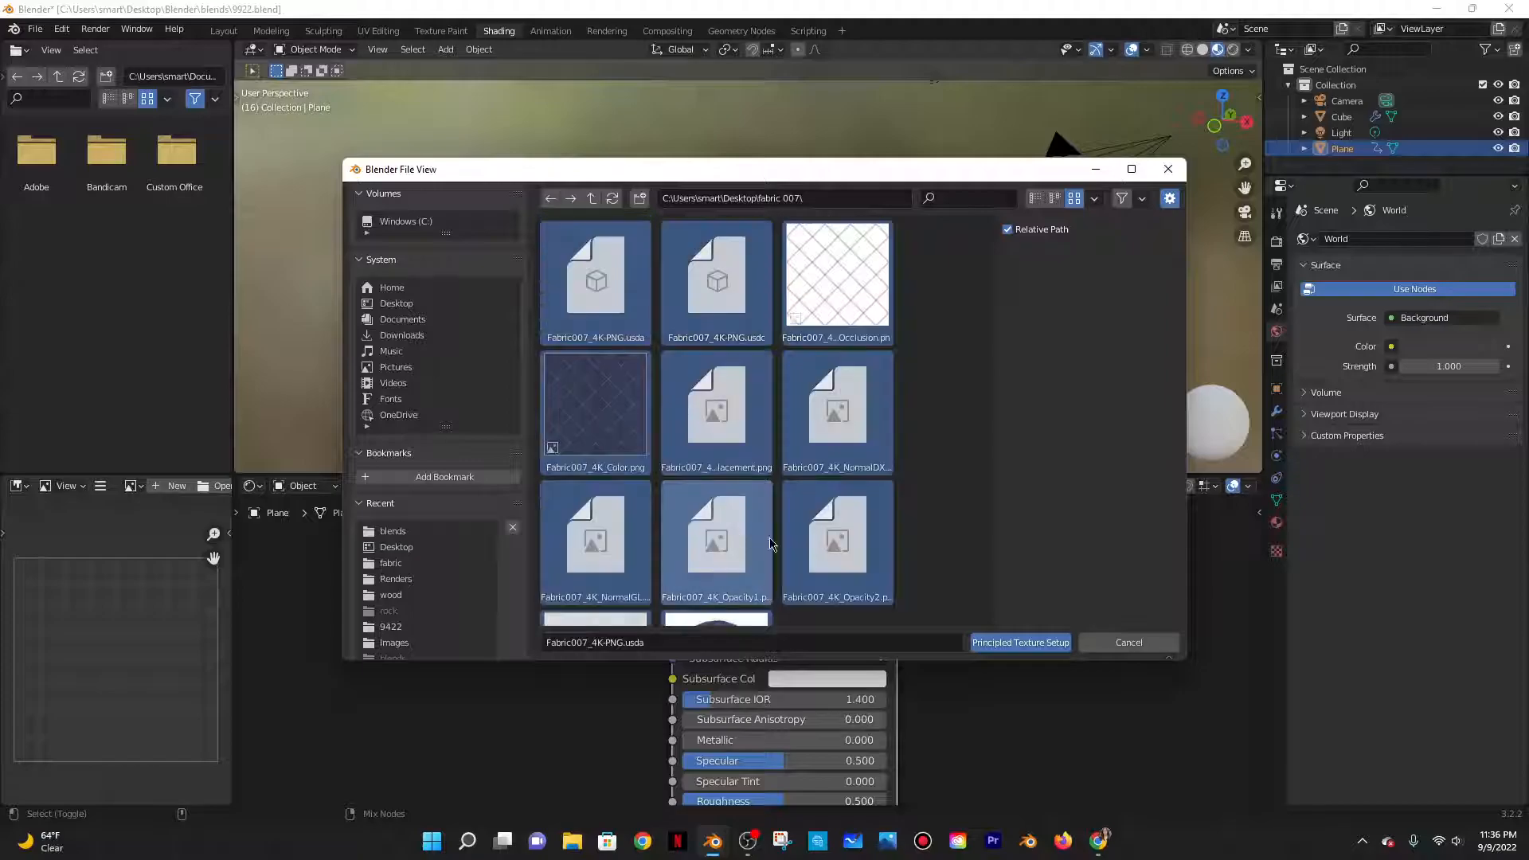
scroll(993, 621, down, 3)
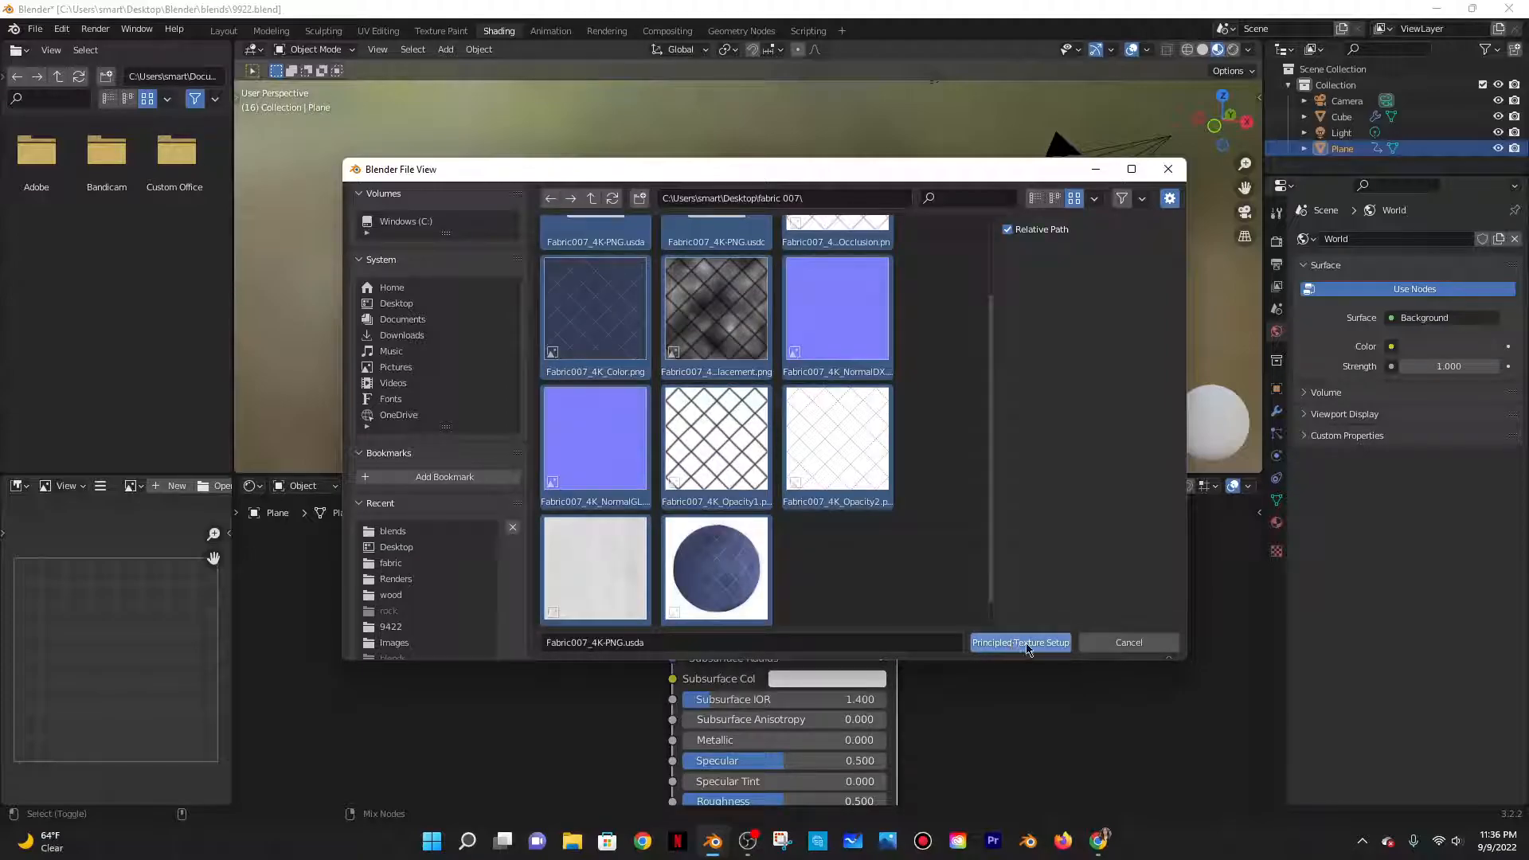
click(1025, 643)
Examine the textured pillow from the front, its modifier settings and the texture and mapping nodes of its material
scroll(855, 343, up, 3)
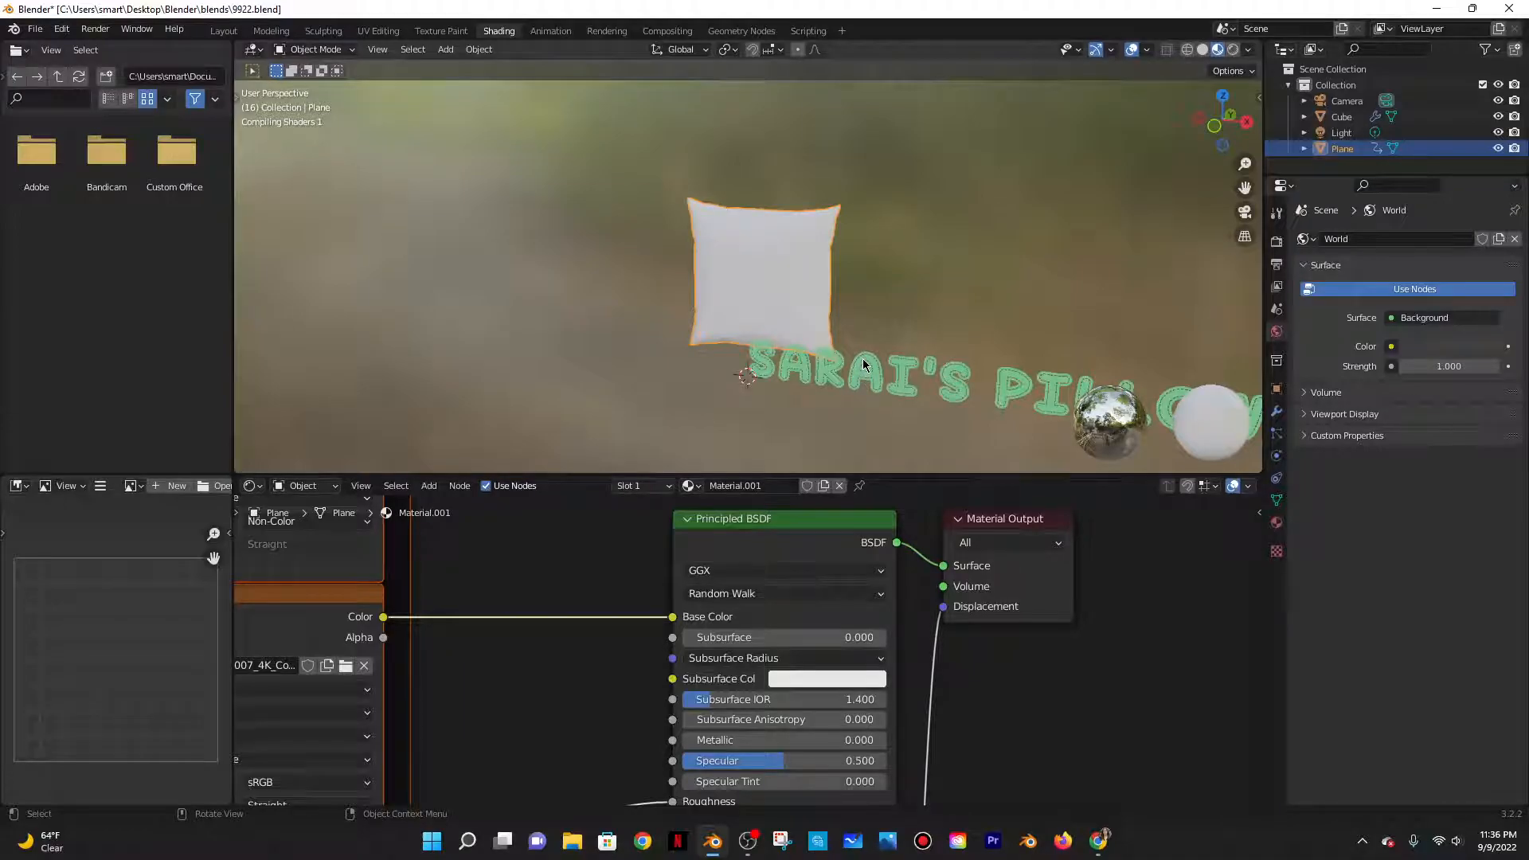
scroll(864, 362, up, 2)
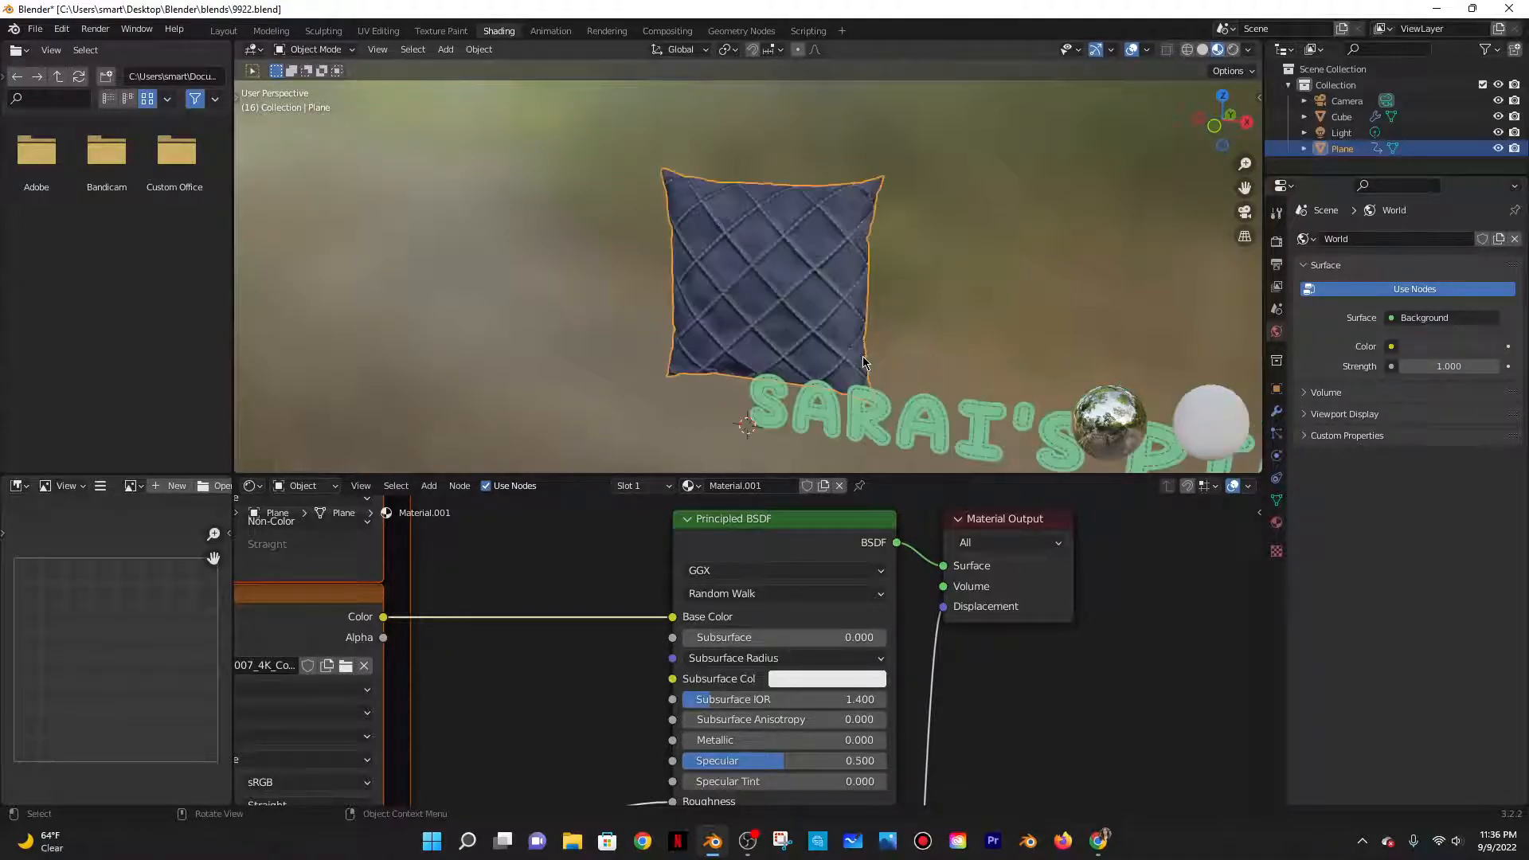
middle_drag(852, 356, 933, 293)
scroll(933, 293, down, 2)
scroll(915, 302, down, 1)
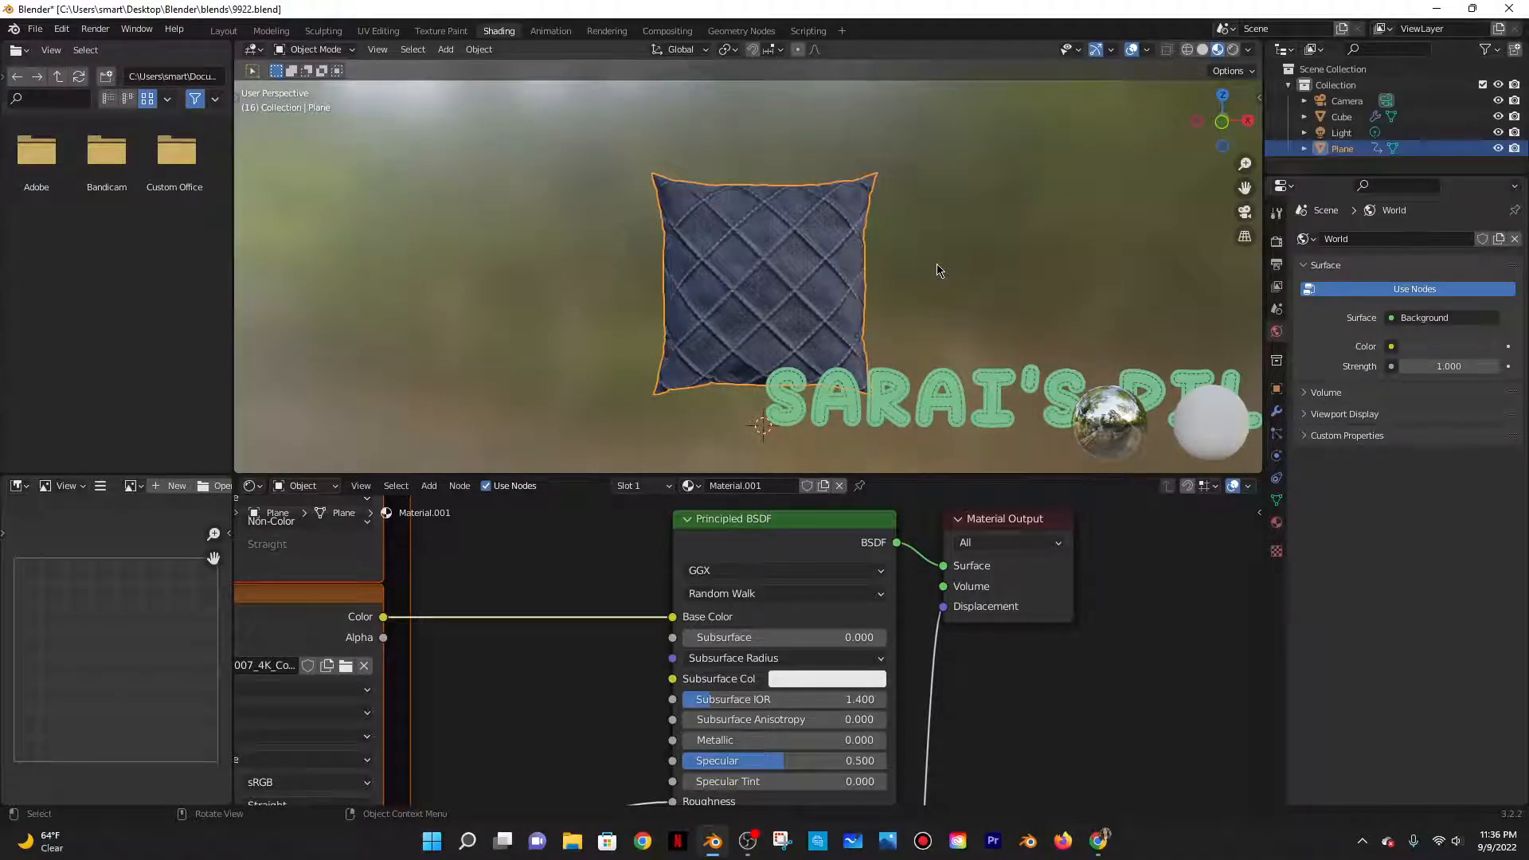
click(1276, 412)
scroll(614, 624, down, 2)
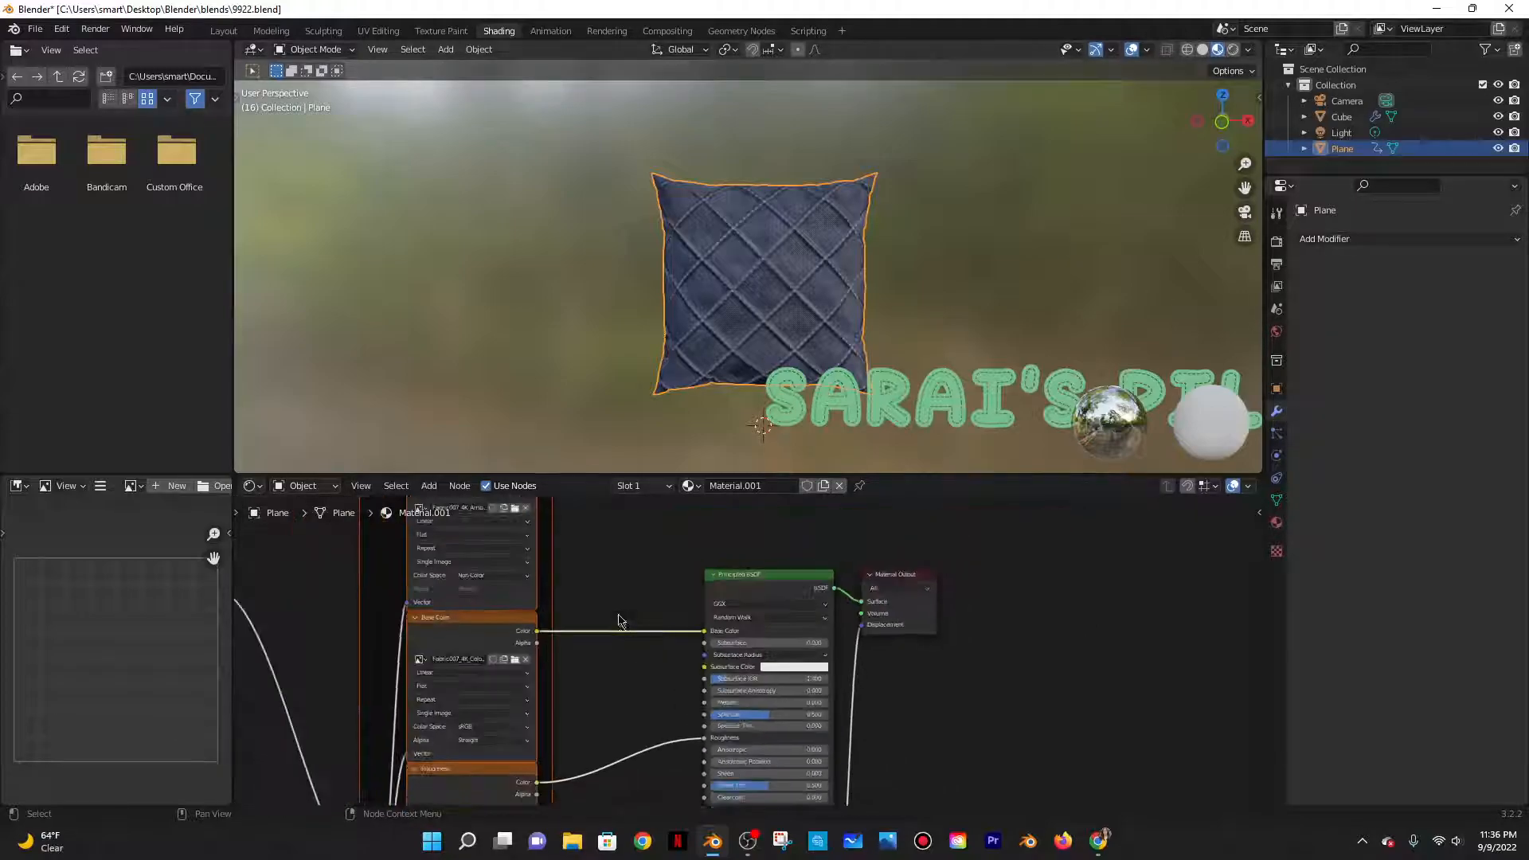
scroll(605, 624, down, 2)
middle_drag(681, 584, 817, 555)
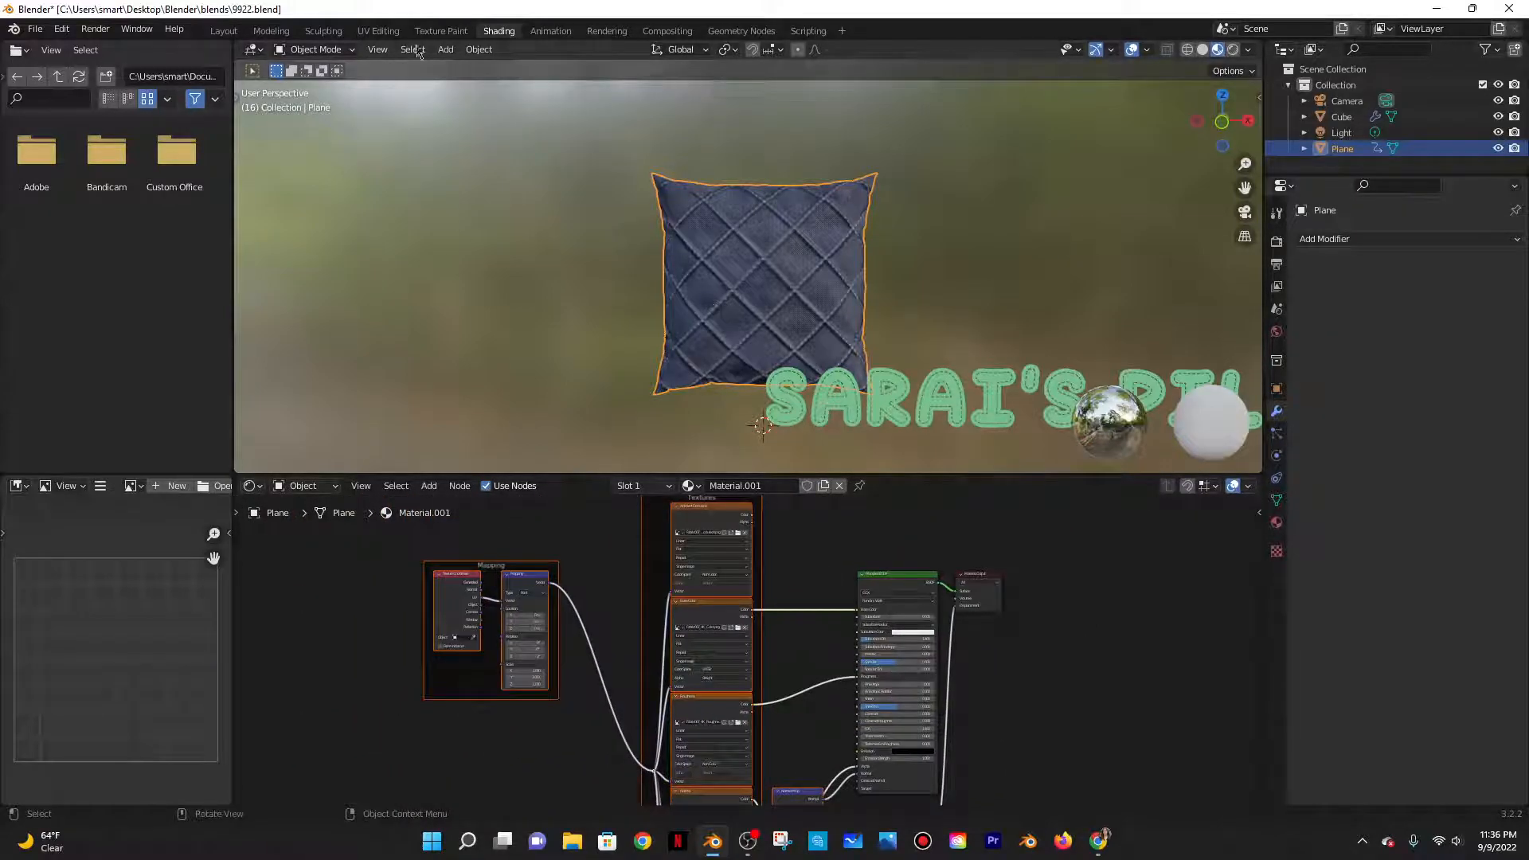
Select the text object in the Layout workspace and show its node tree in the Geometry Nodes workspace
click(224, 31)
click(629, 339)
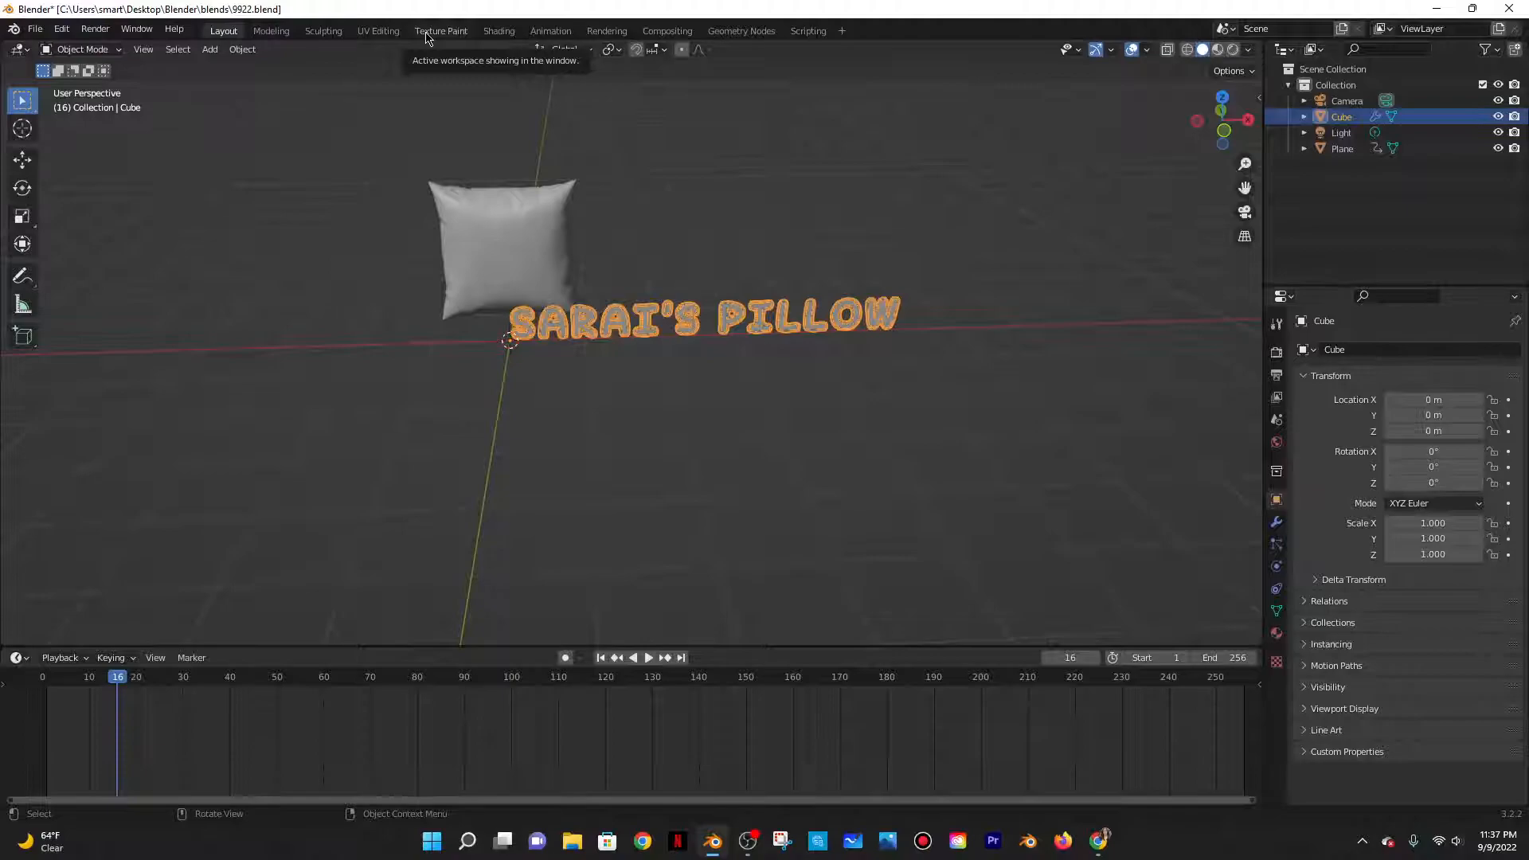
middle_drag(557, 263, 645, 199)
click(743, 31)
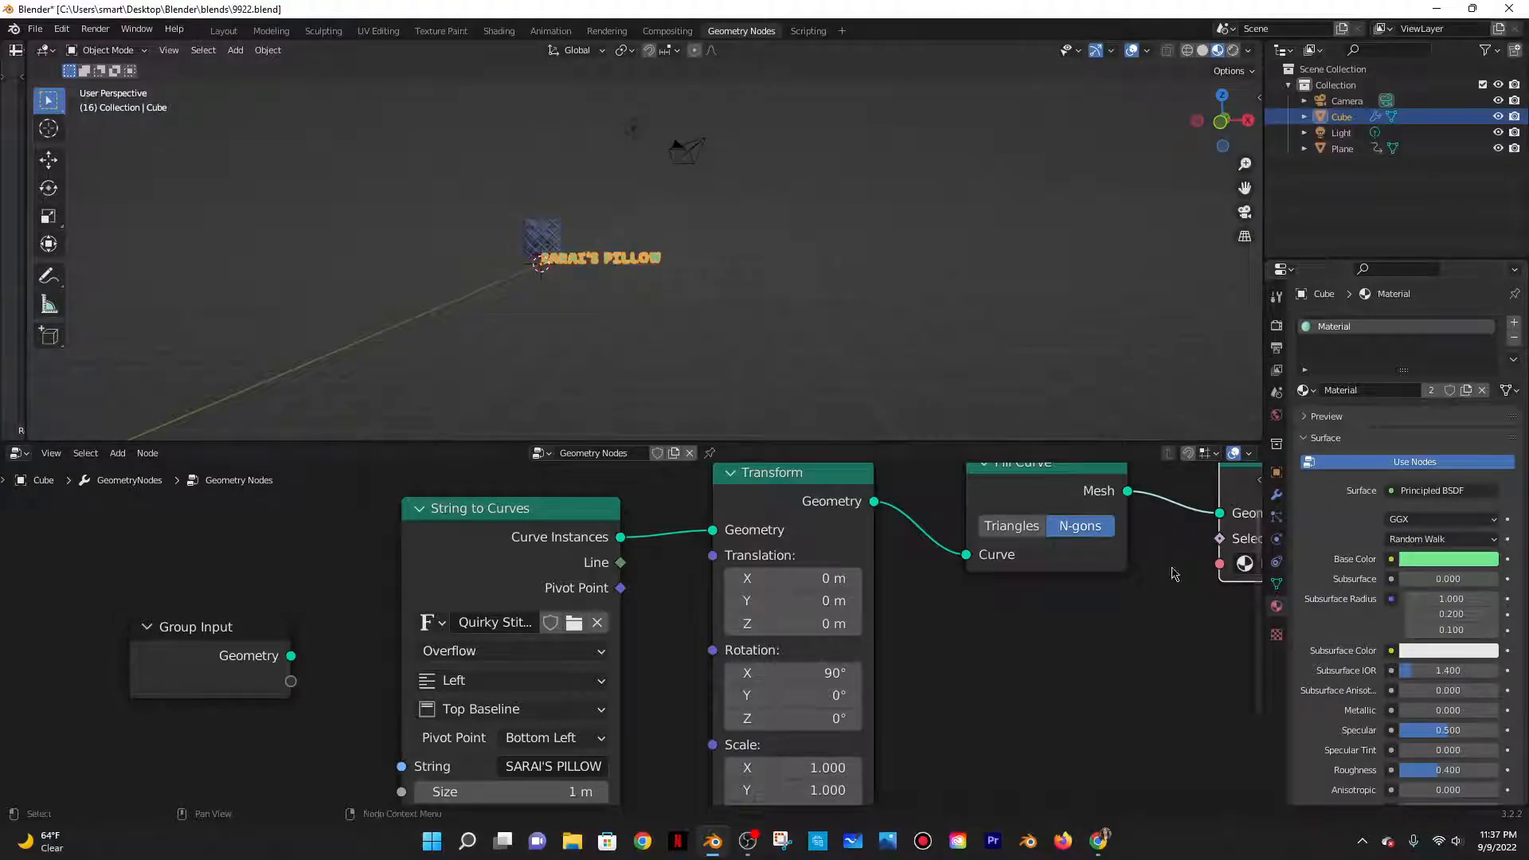
Switch to the browser and open the Blender Artists thread about converting scattered geometries to mesh
scroll(915, 621, down, 3)
middle_drag(982, 586, 994, 547)
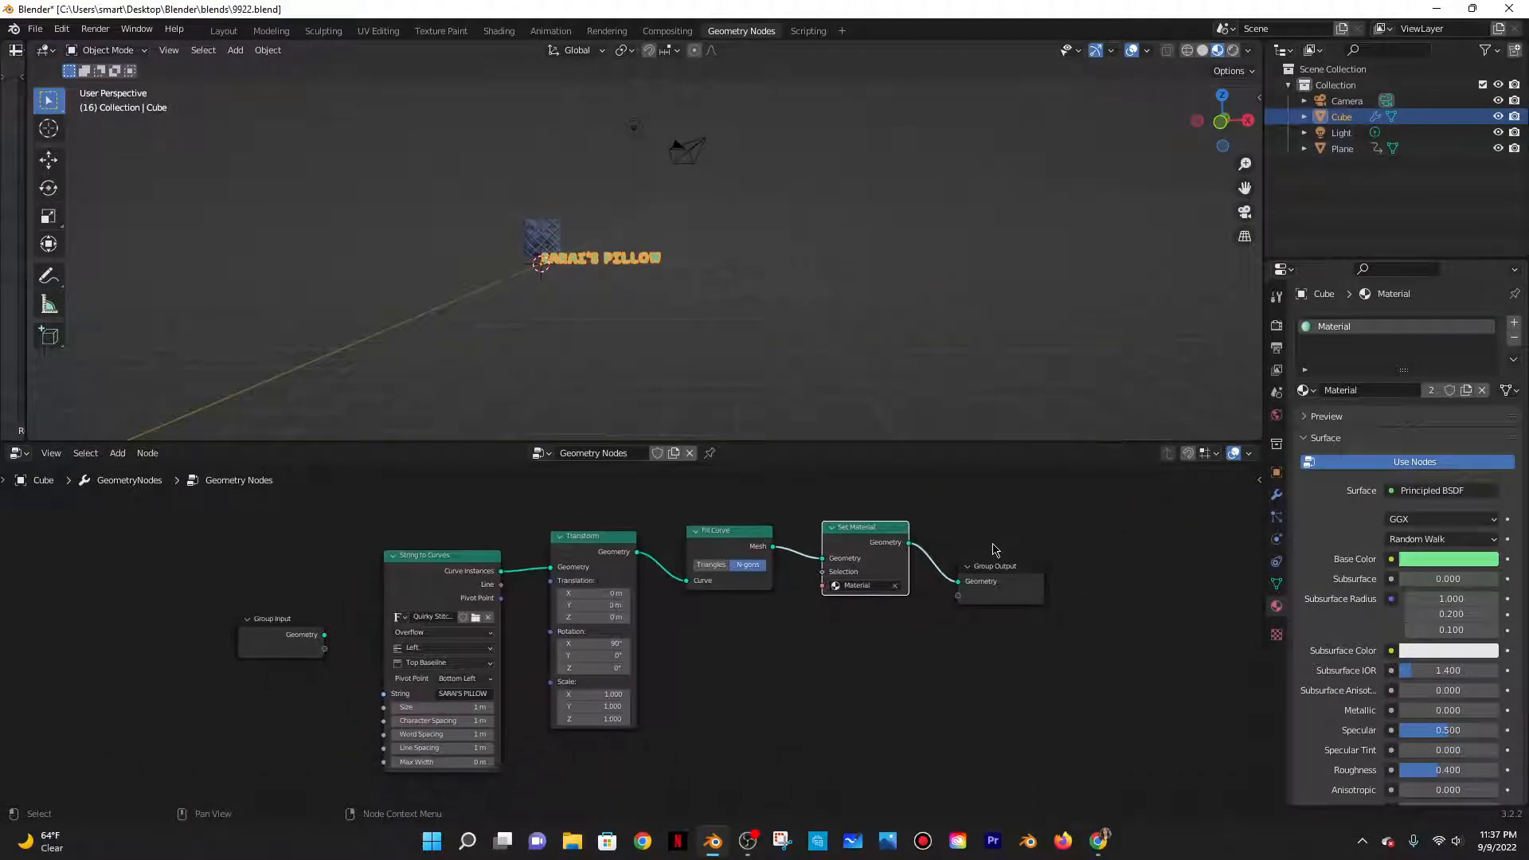
click(577, 498)
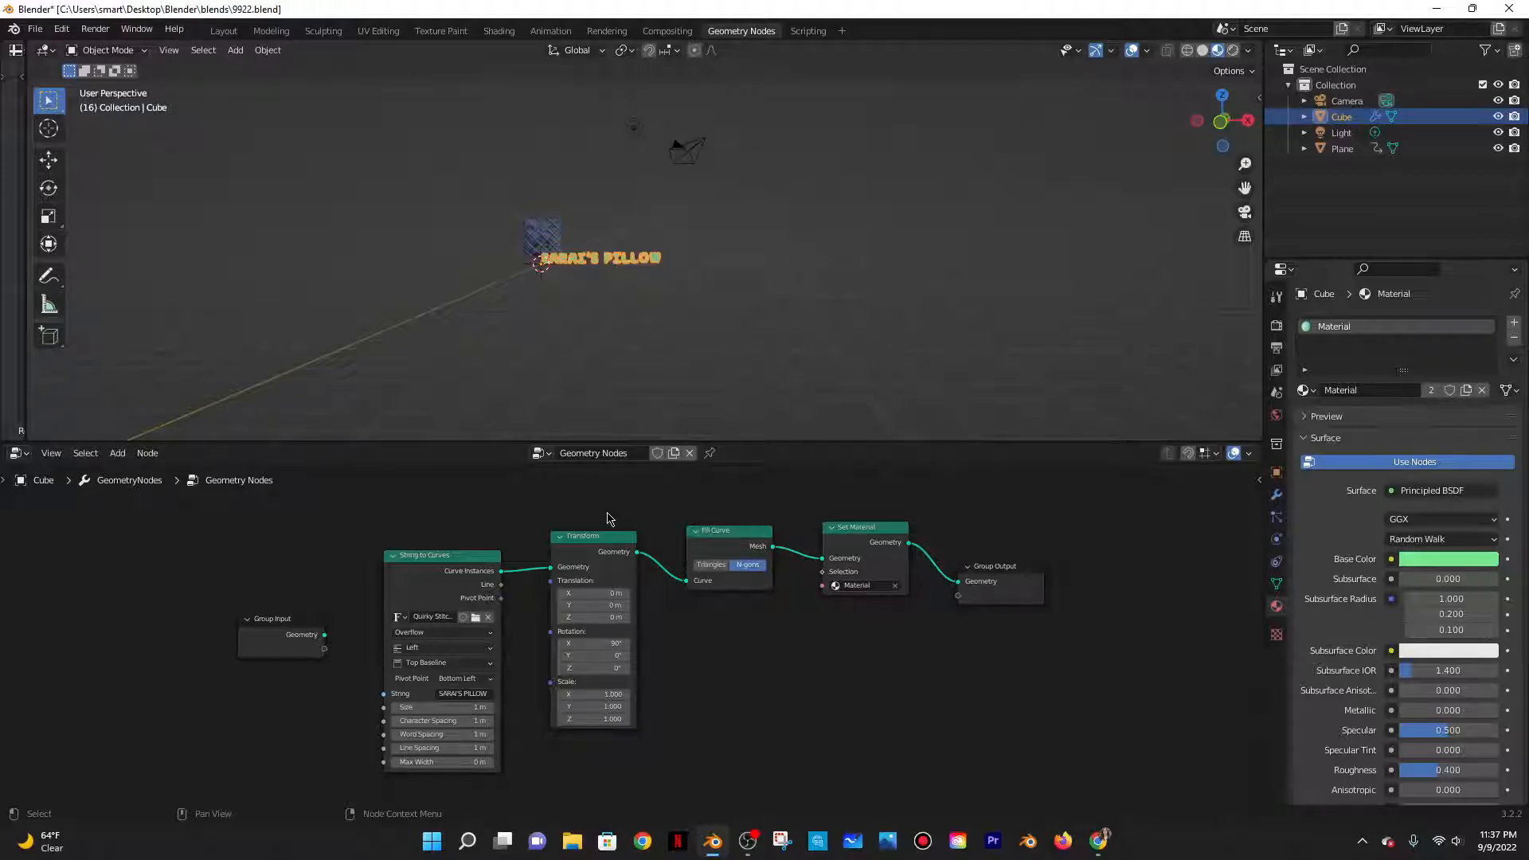
click(1097, 841)
click(849, 13)
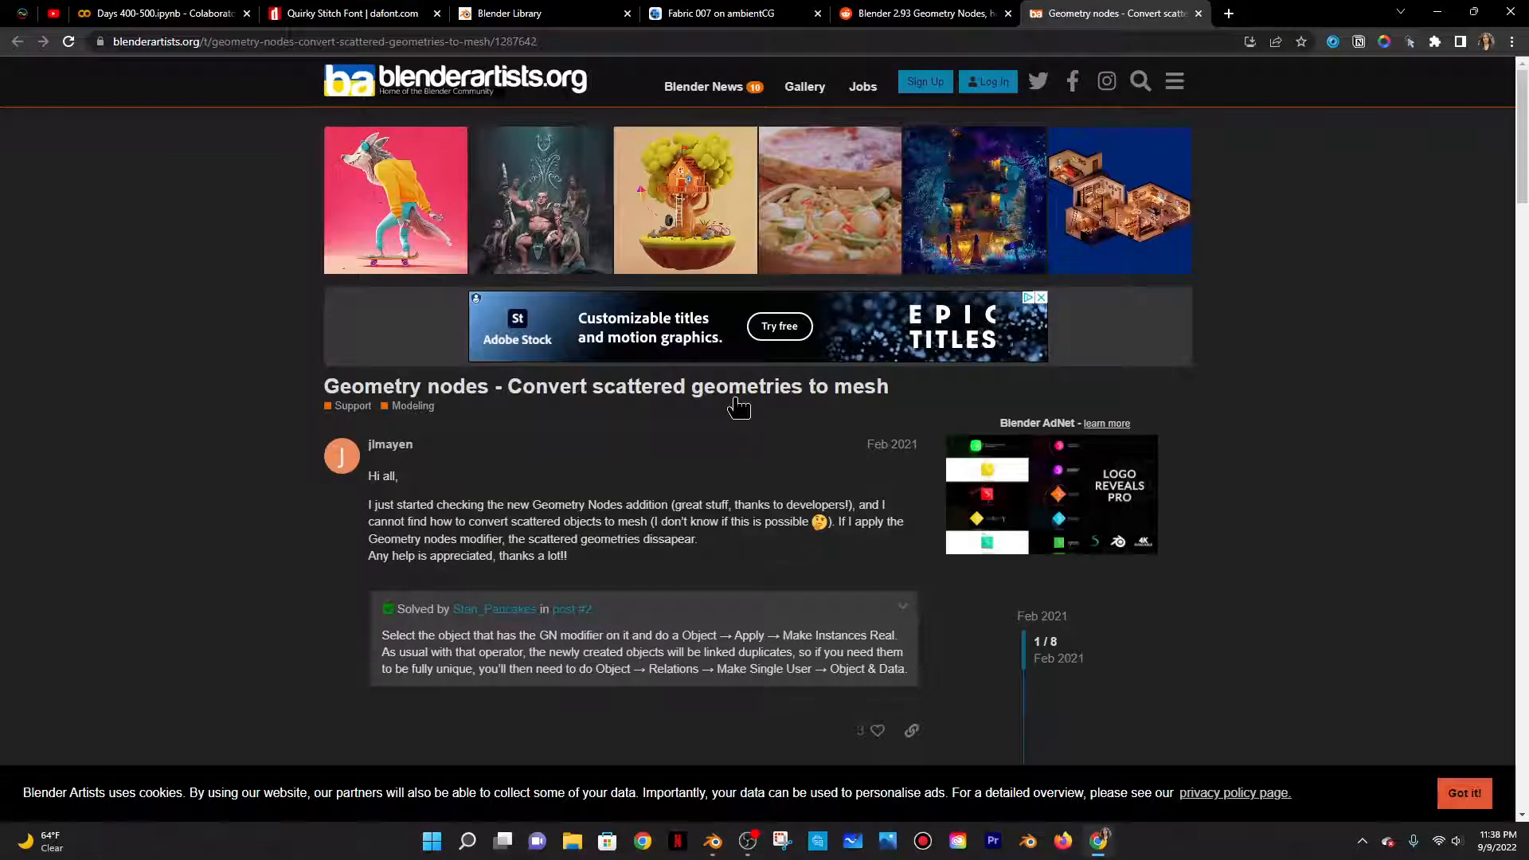
Return to Blender, deselect the text object and select its nodes from String to Curves through Group Output
click(1447, 11)
scroll(600, 324, up, 8)
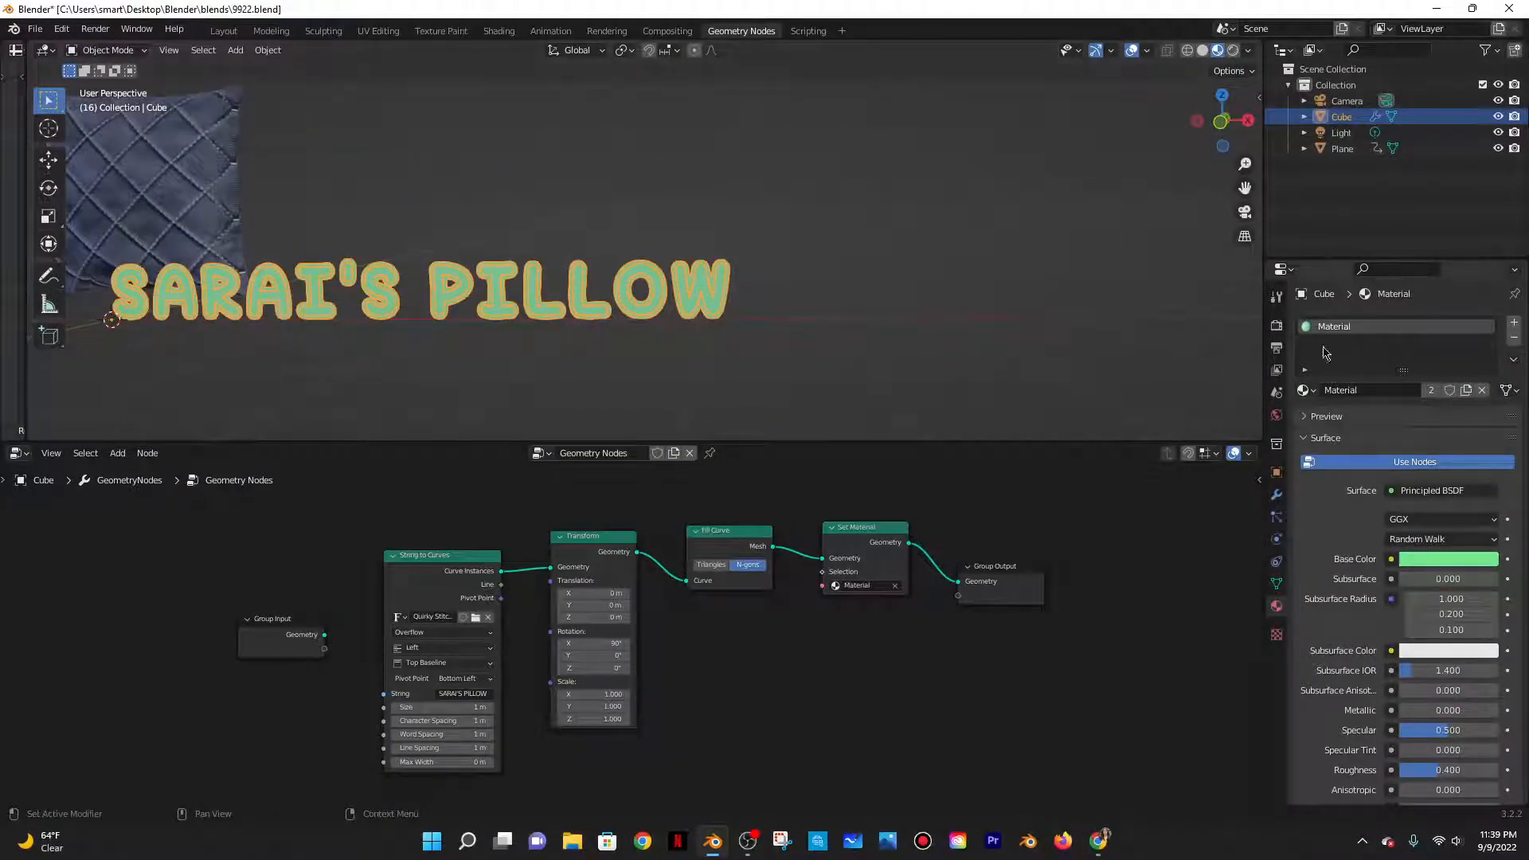
scroll(525, 264, down, 2)
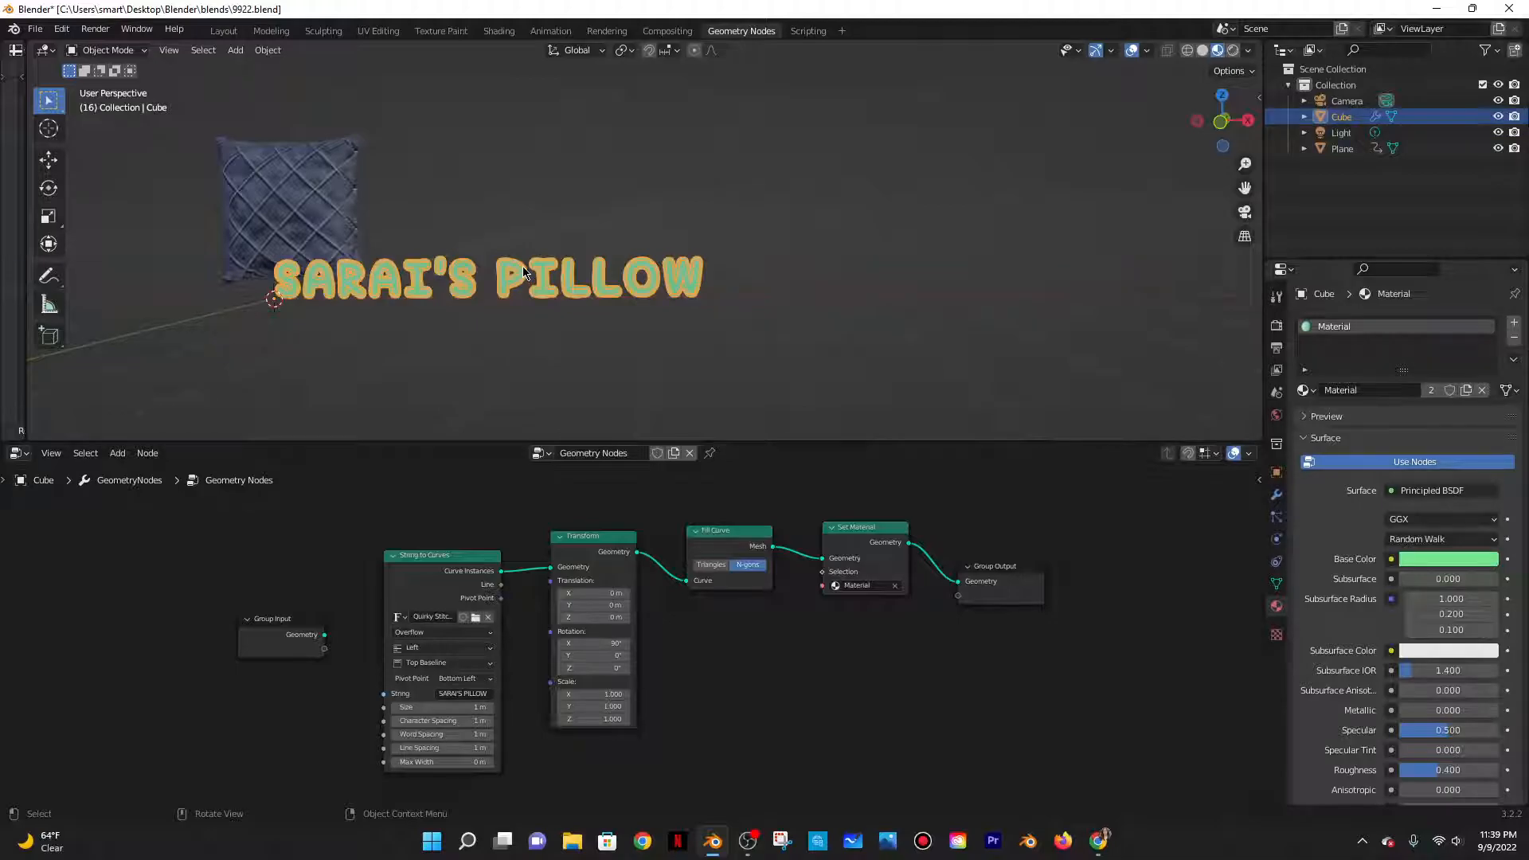
click(438, 336)
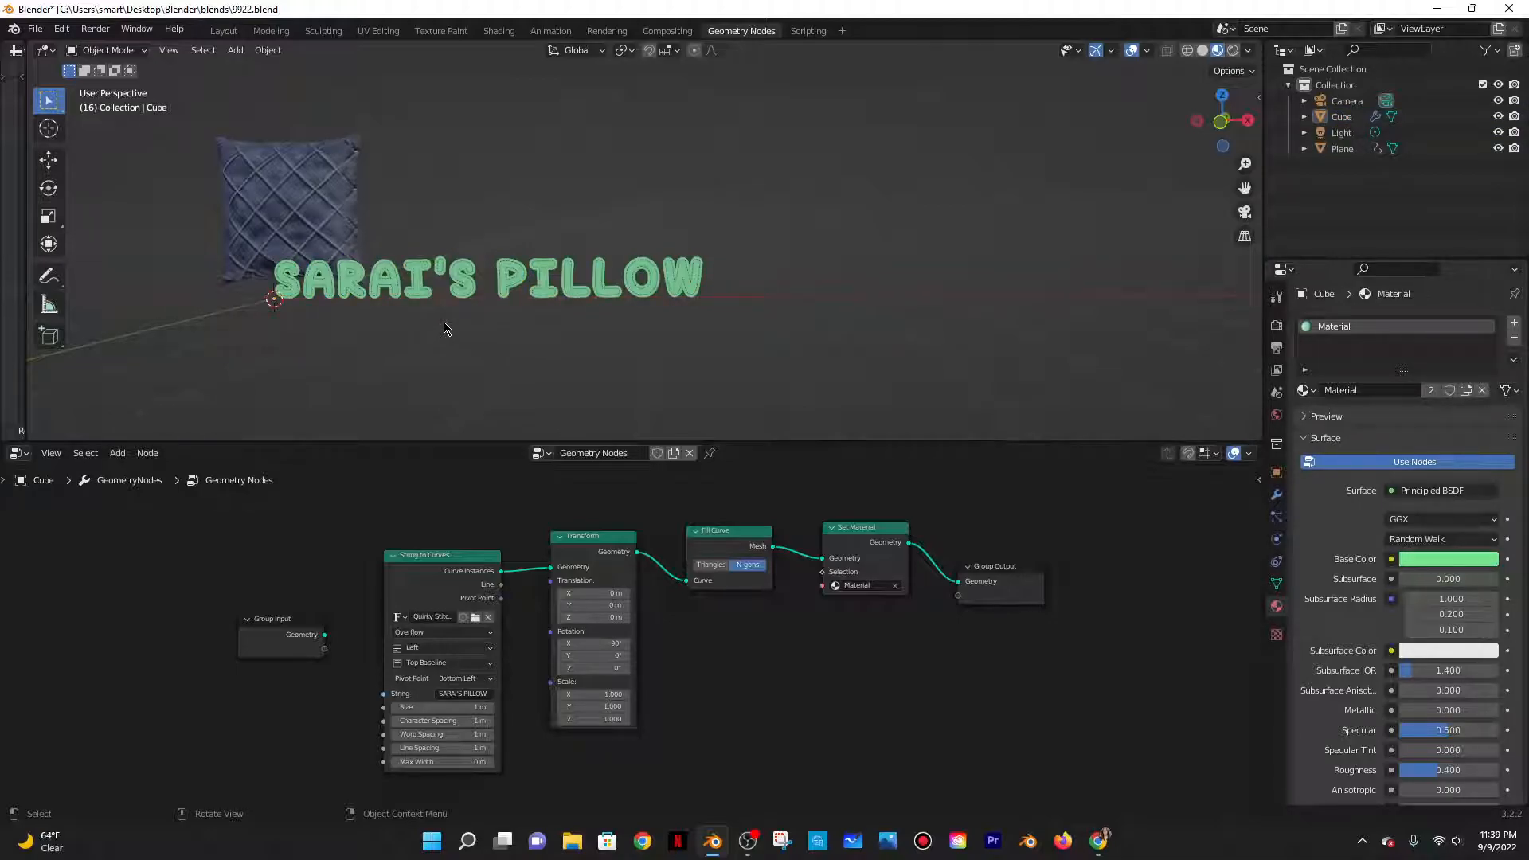
scroll(915, 501, up, 2)
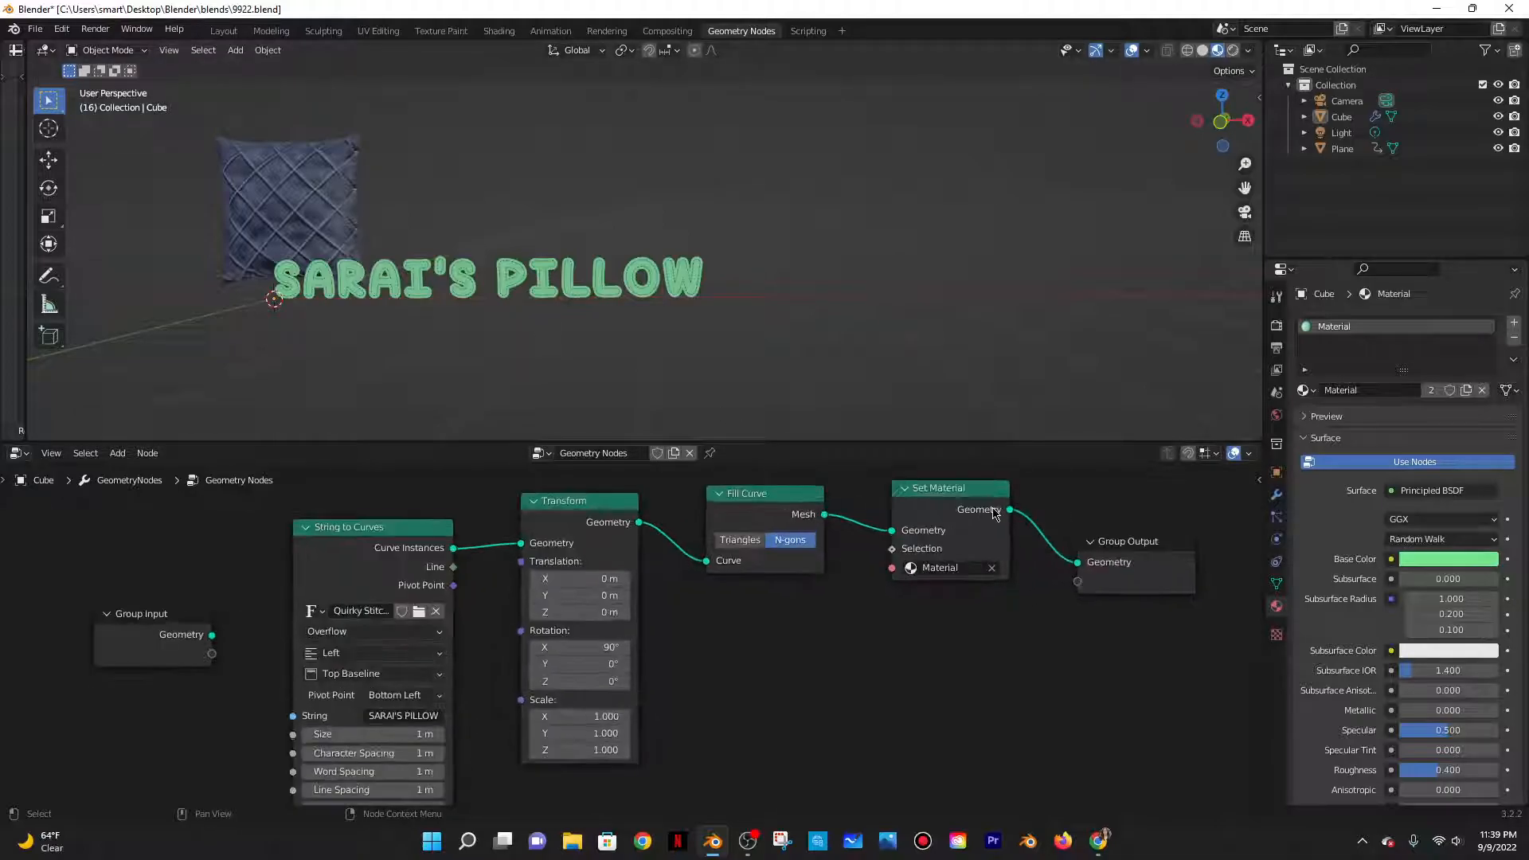
drag(346, 519, 1071, 685)
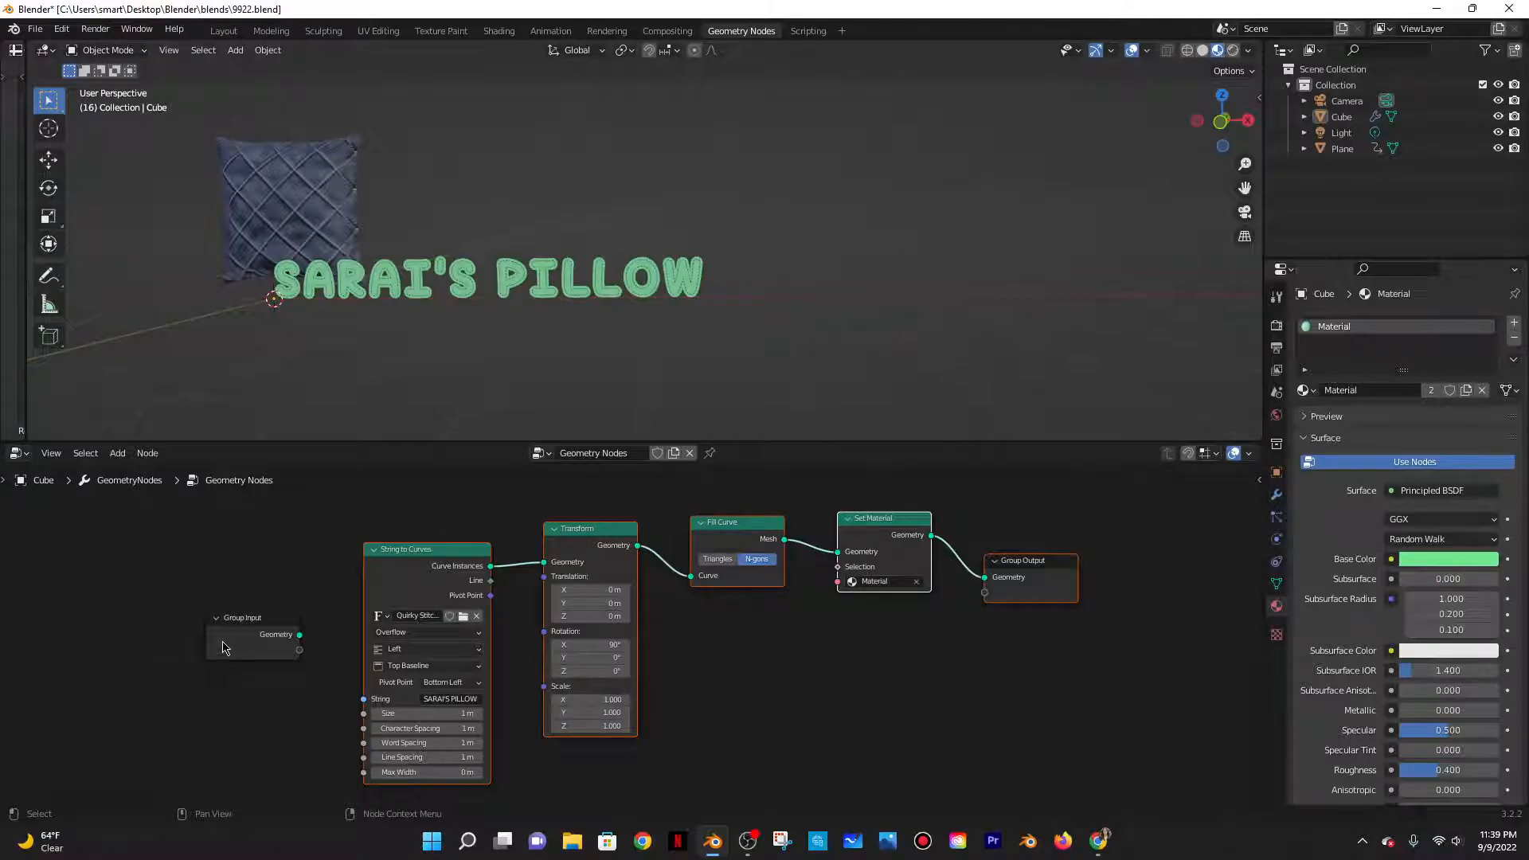
Switch back to the browser and read the Blender Artists thread's solution and replies about Make Instances Real
click(1102, 841)
scroll(553, 665, down, 3)
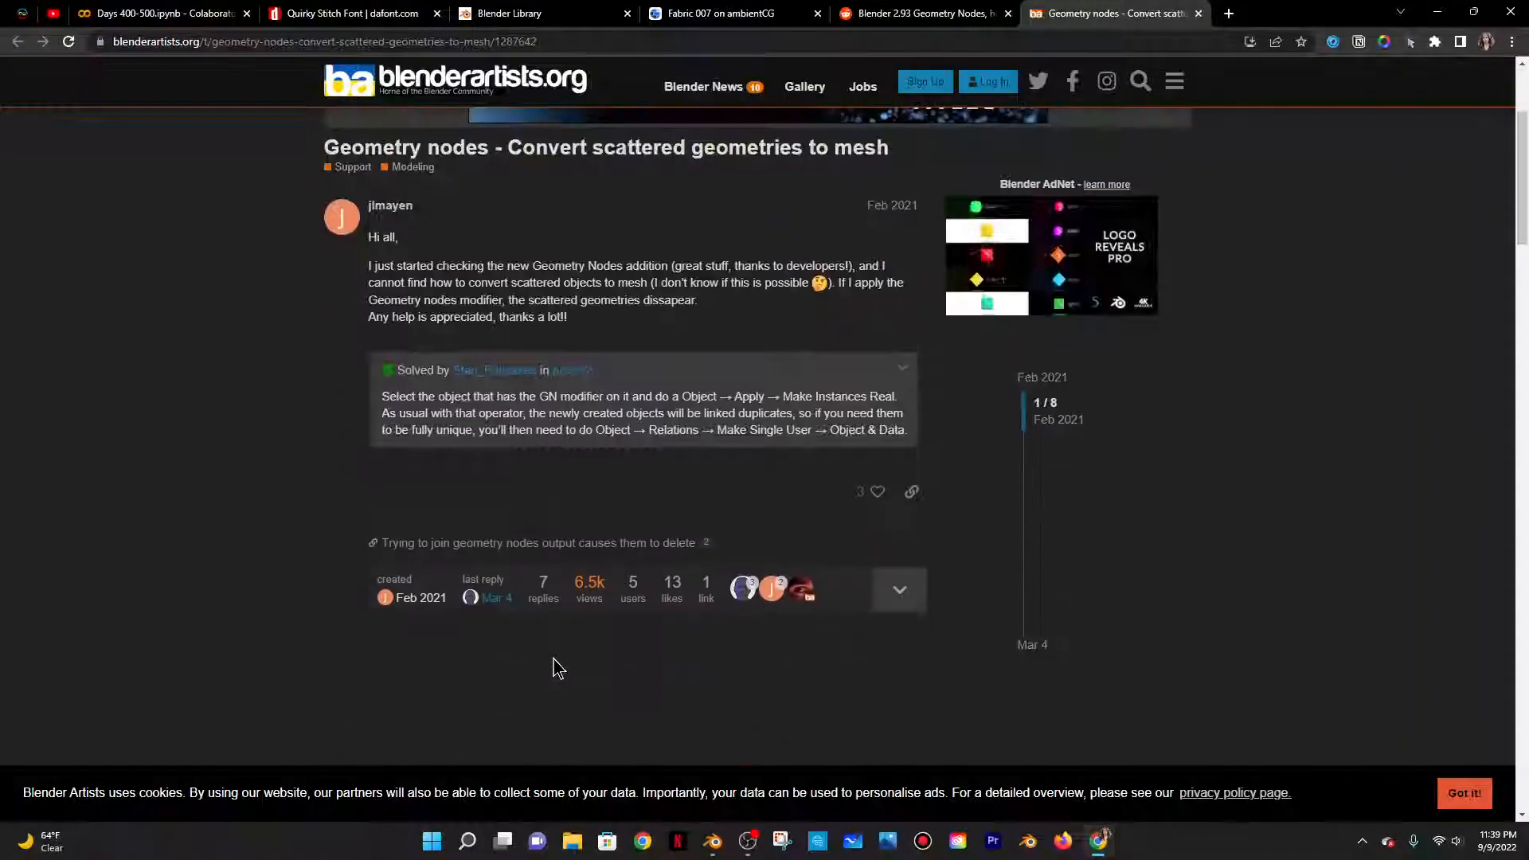
drag(376, 391, 732, 450)
drag(1520, 176, 1478, 595)
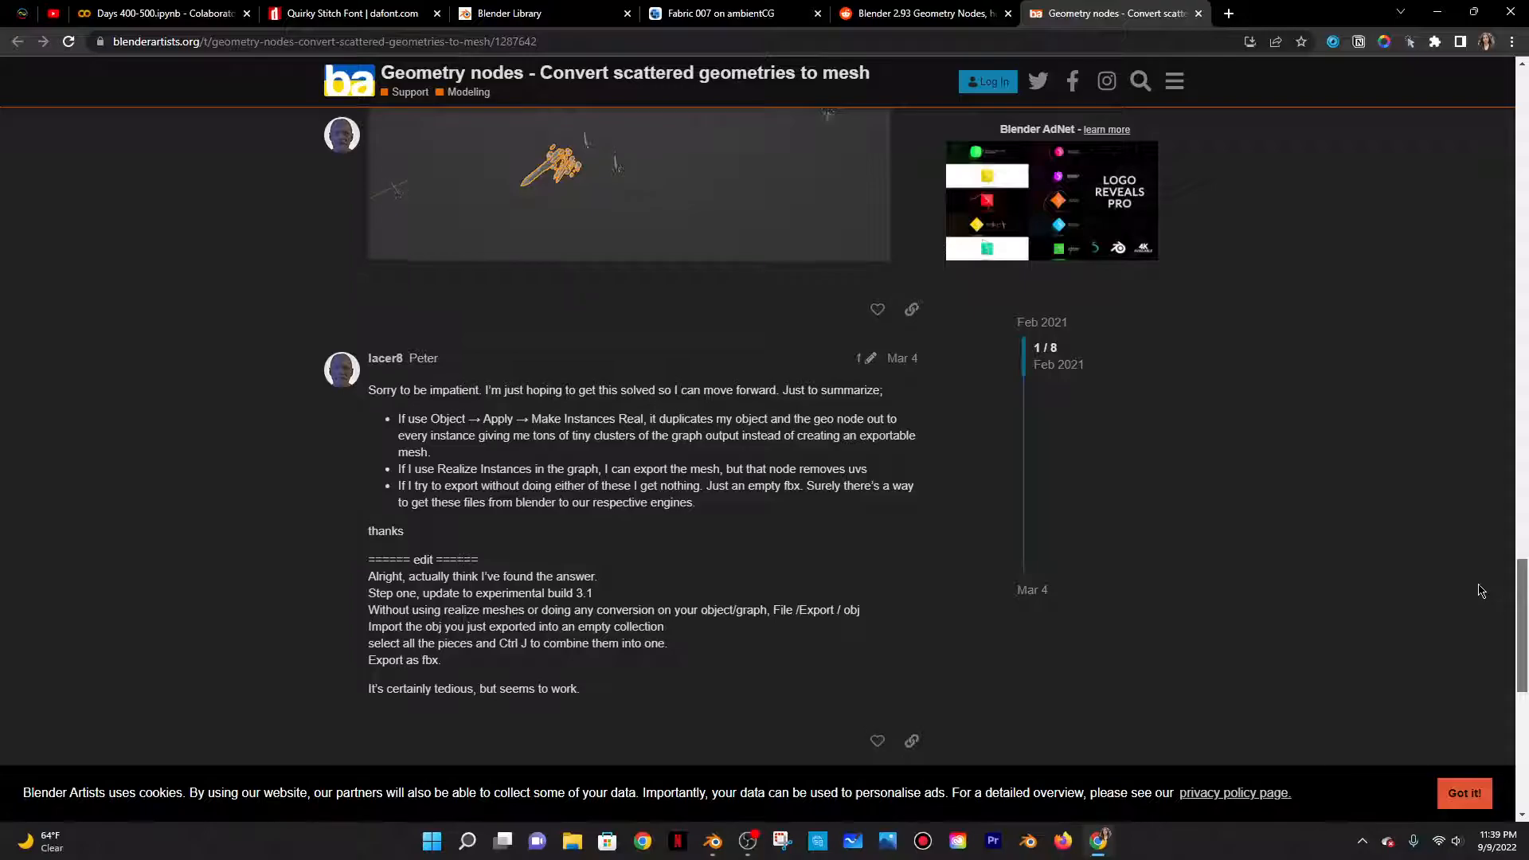
drag(1479, 597, 1469, 65)
scroll(679, 511, down, 2)
click(861, 539)
drag(689, 476, 731, 476)
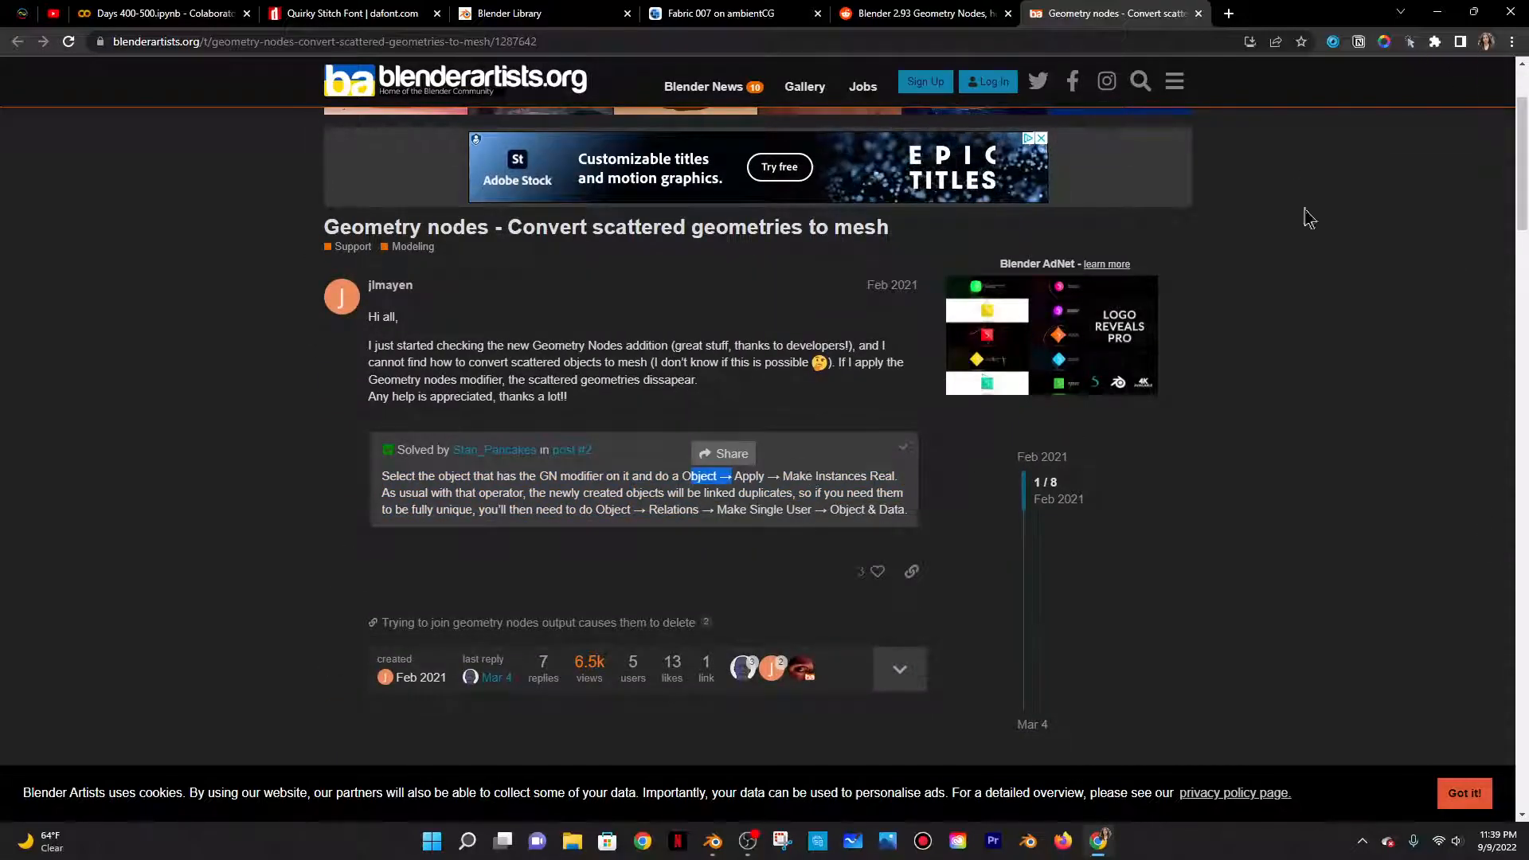
Switch to Blender, show the text's modifier settings and try Make Instances Real with no object selected
key(alt+Tab)
click(1278, 500)
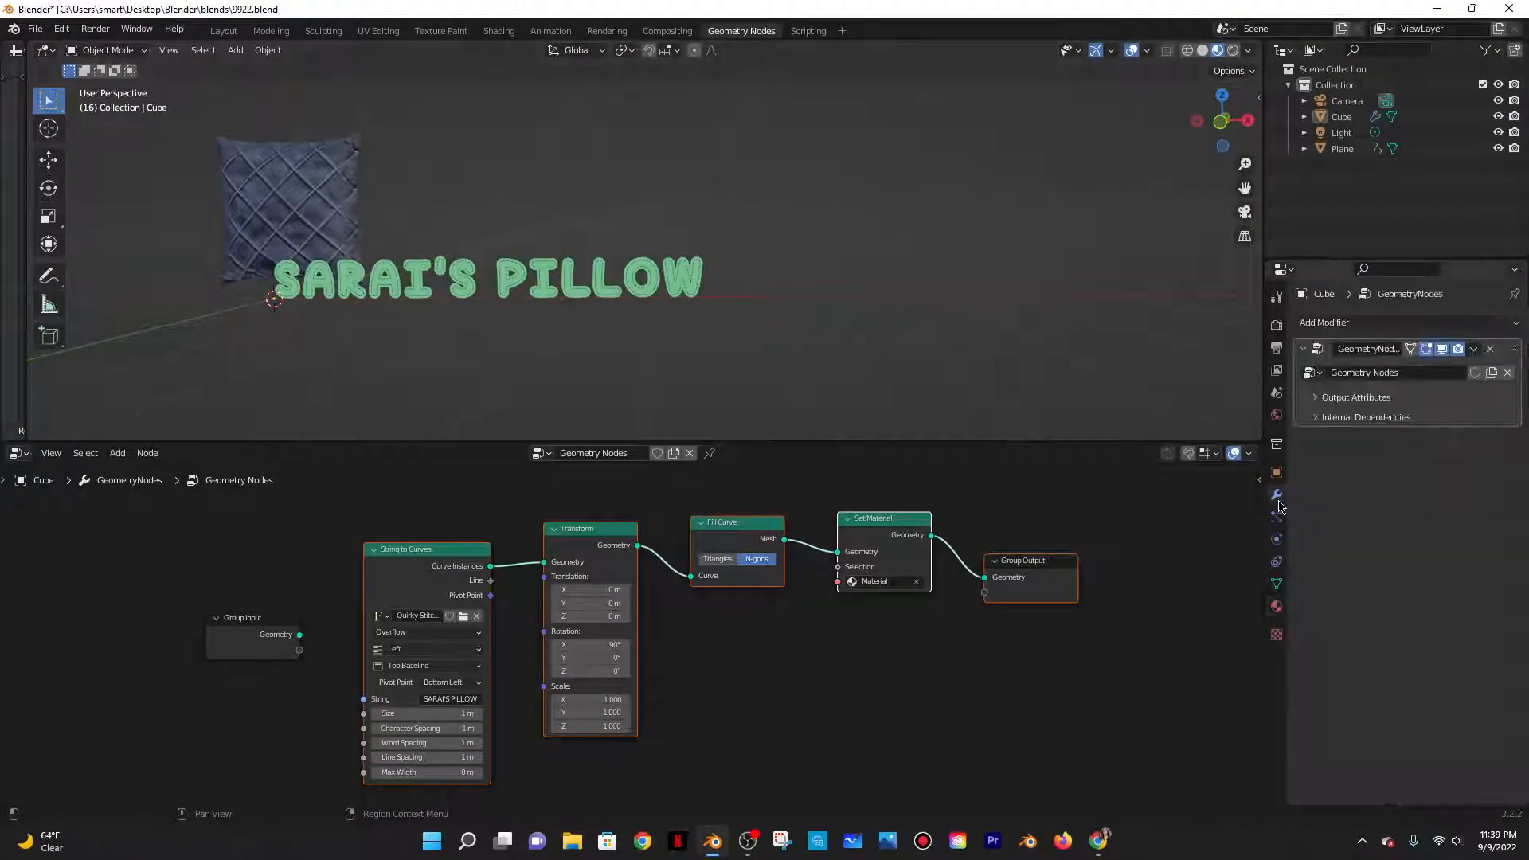
click(1474, 349)
click(268, 49)
mouse_move(296, 516)
mouse_move(350, 133)
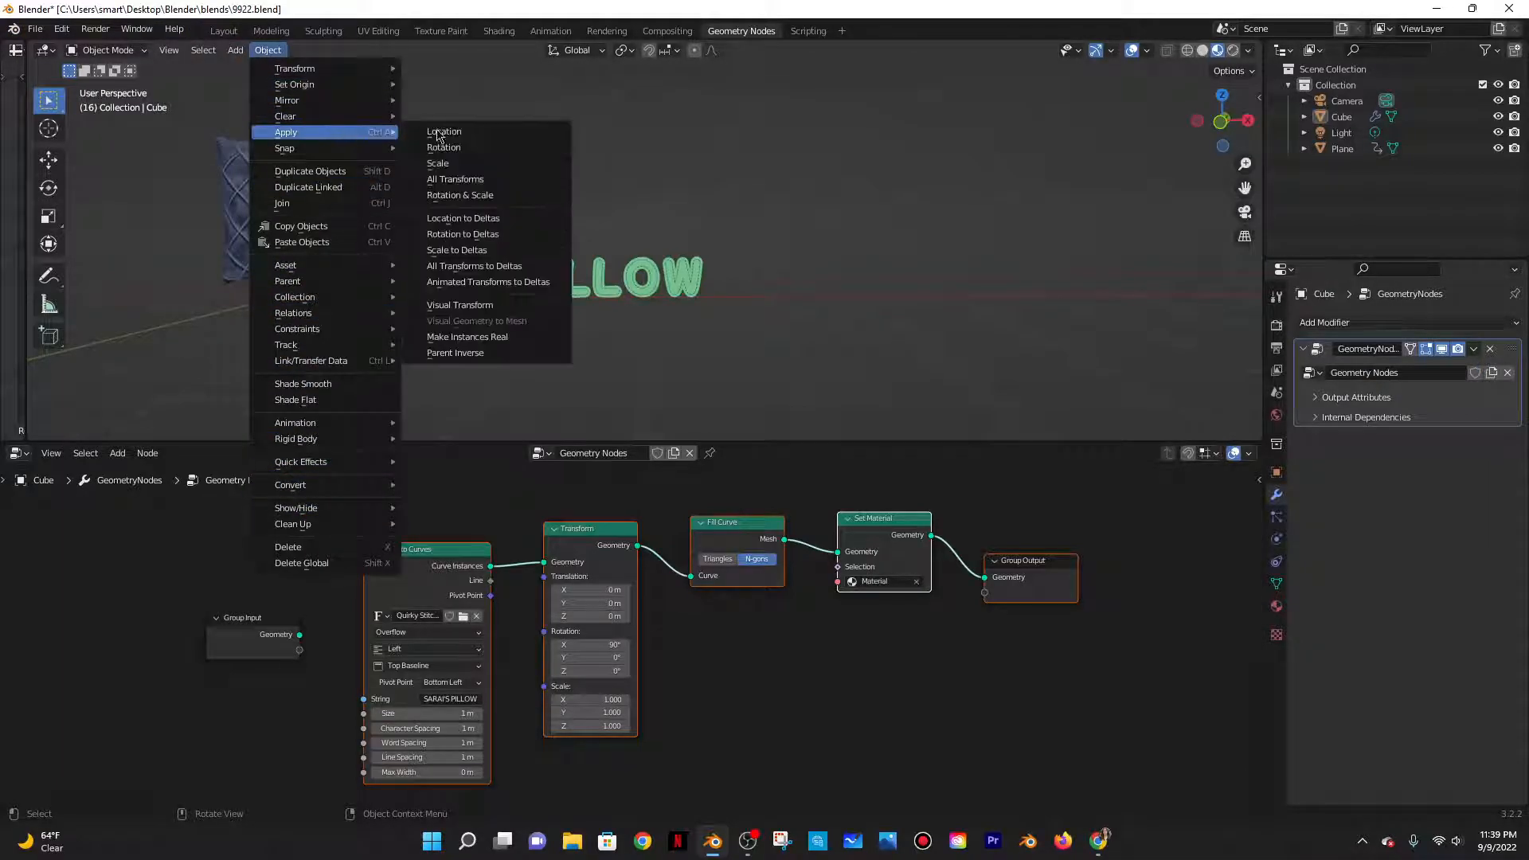
click(488, 341)
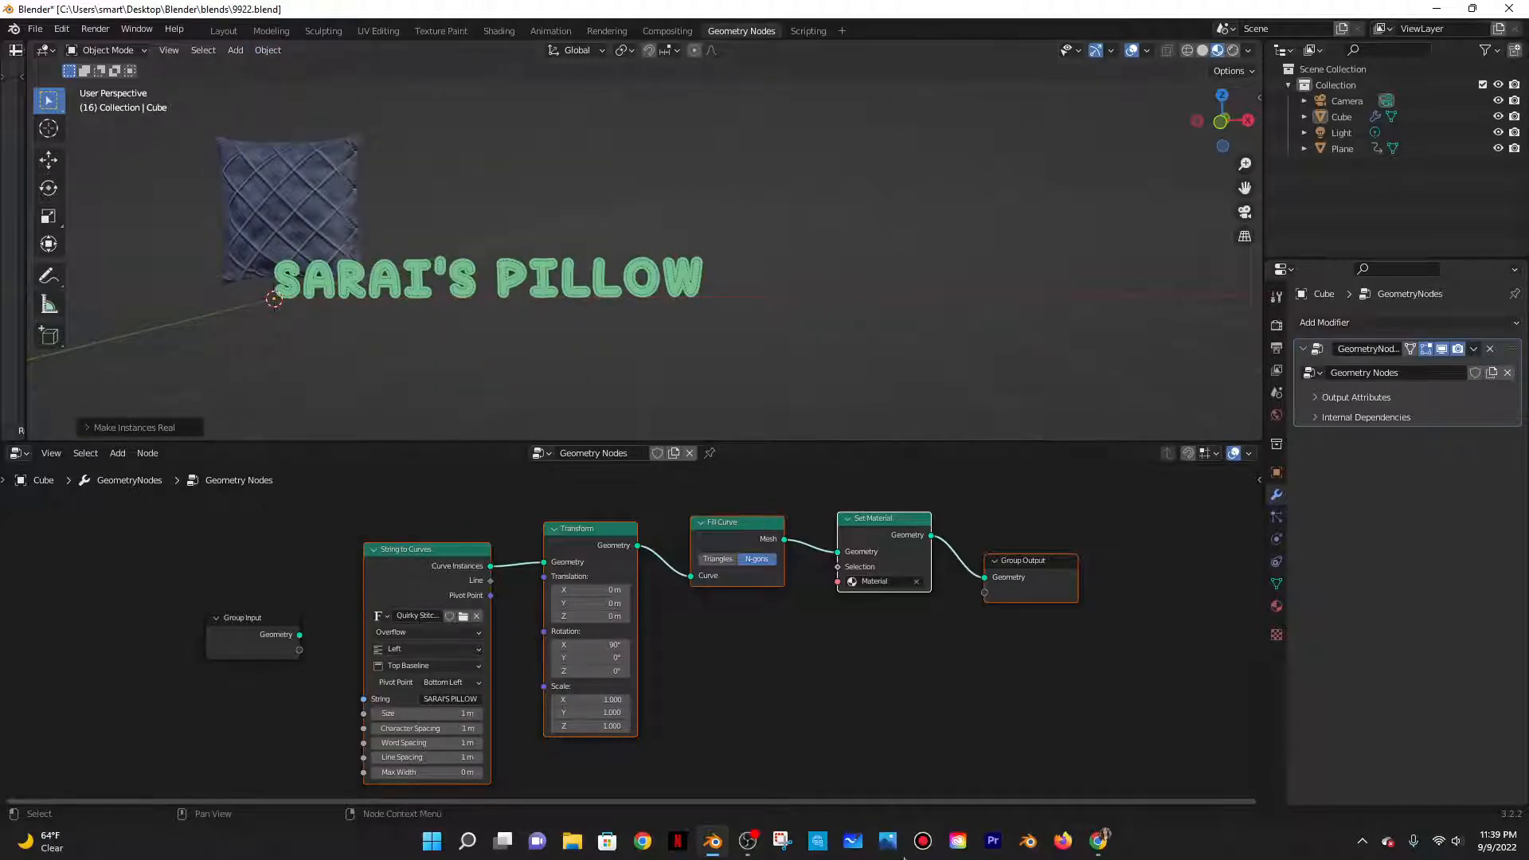
click(1100, 841)
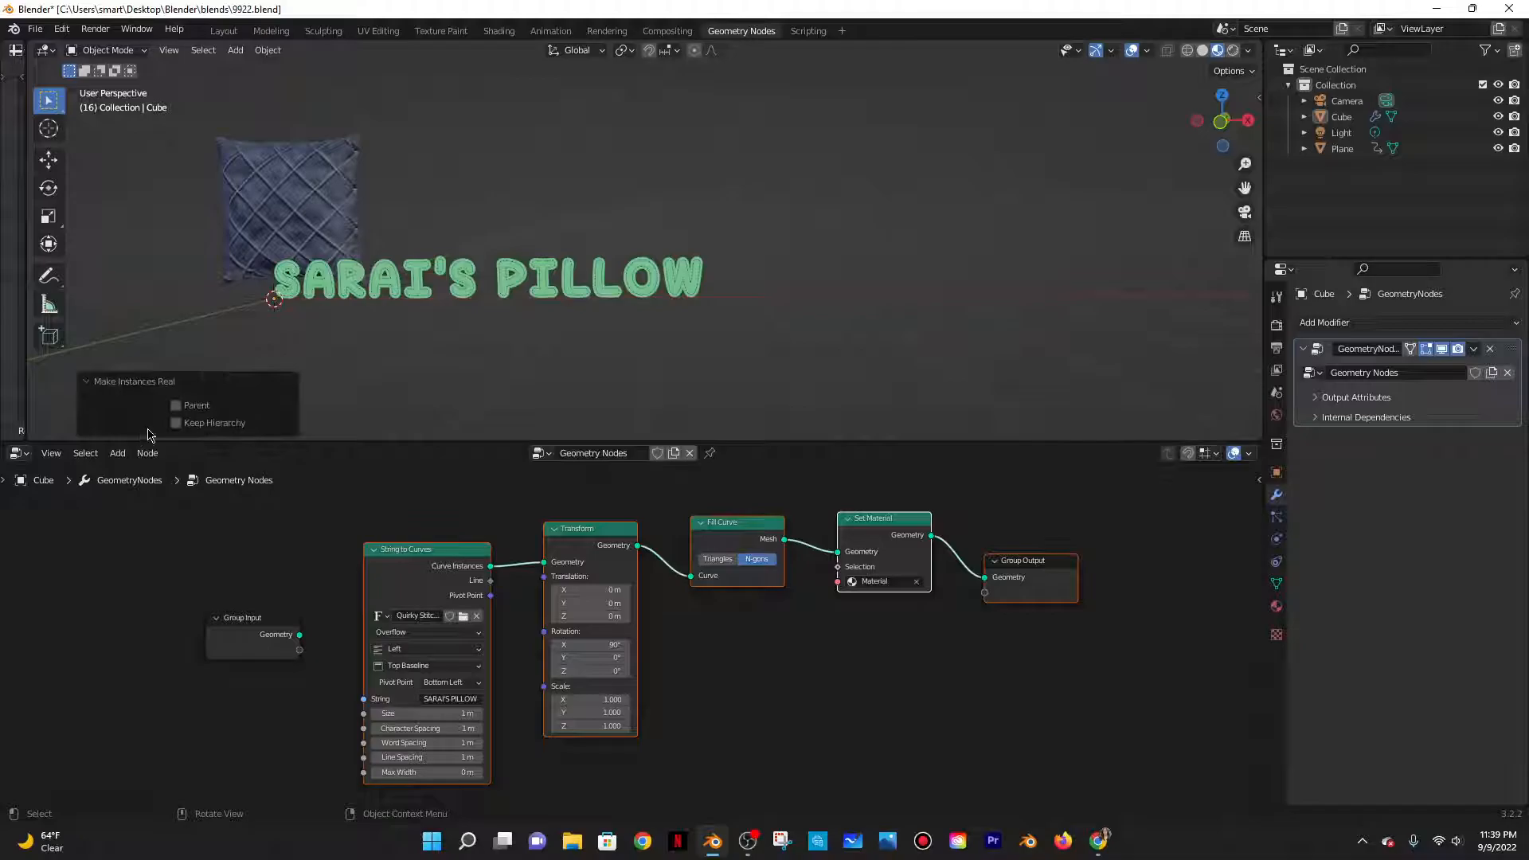
click(136, 385)
Select the green text object and apply Make Instances Real to it
middle_drag(421, 163, 607, 313)
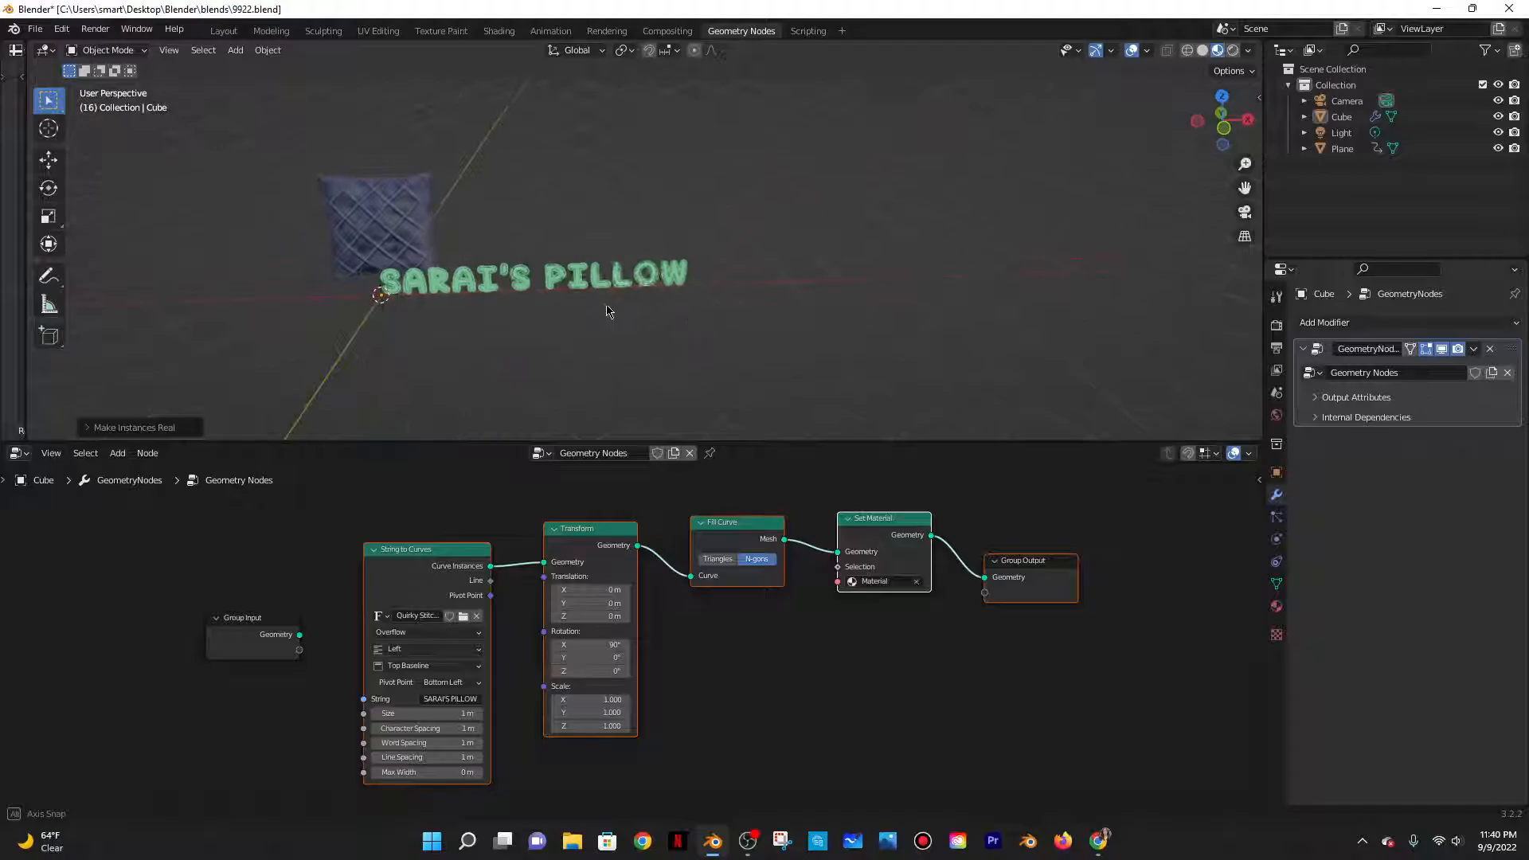
click(659, 269)
scroll(564, 371, up, 2)
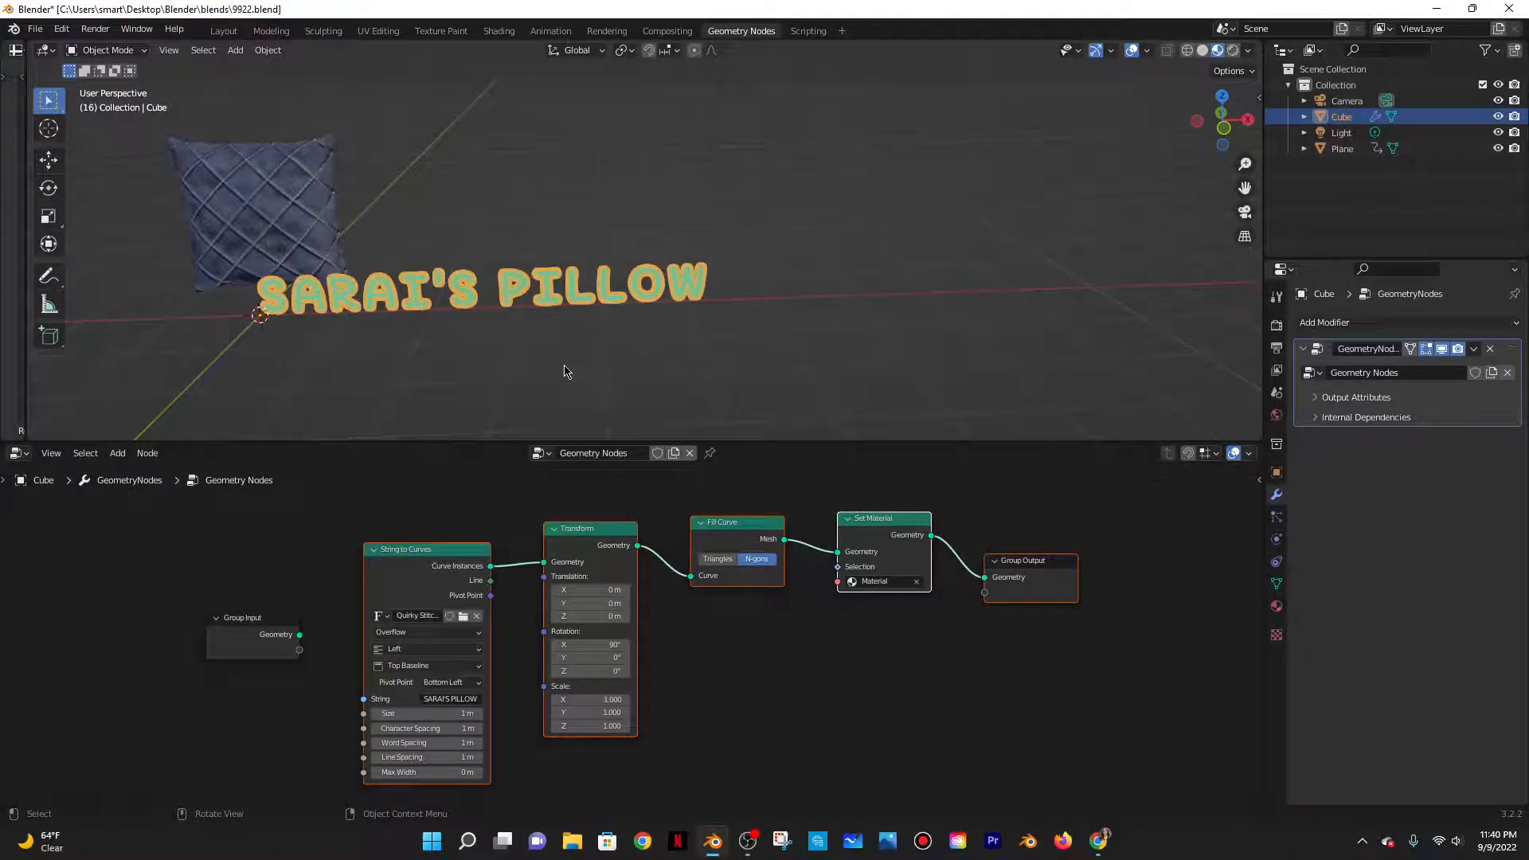
click(268, 49)
mouse_move(291, 137)
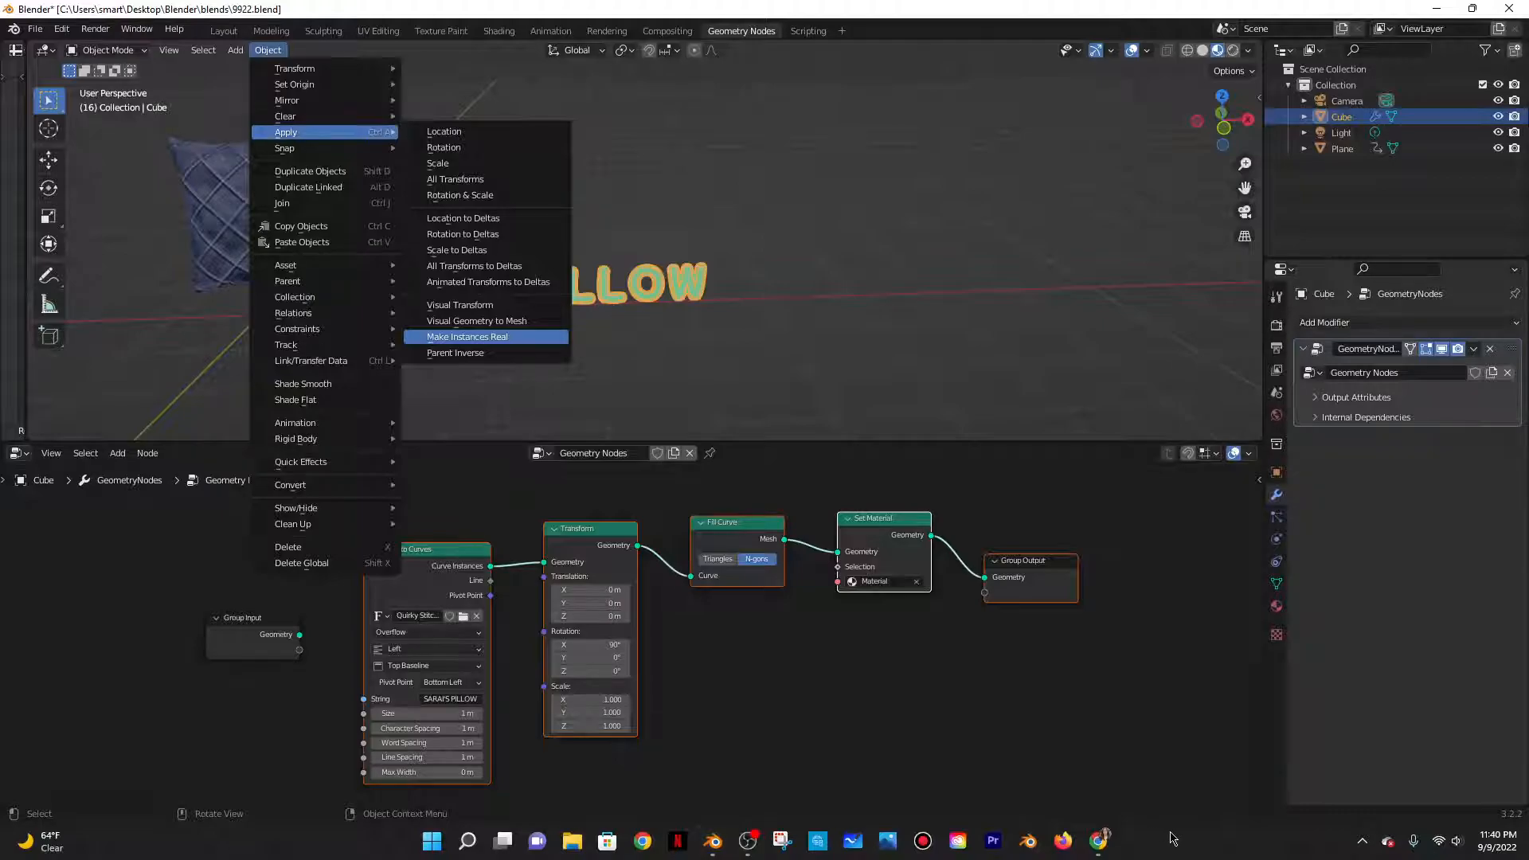
click(468, 337)
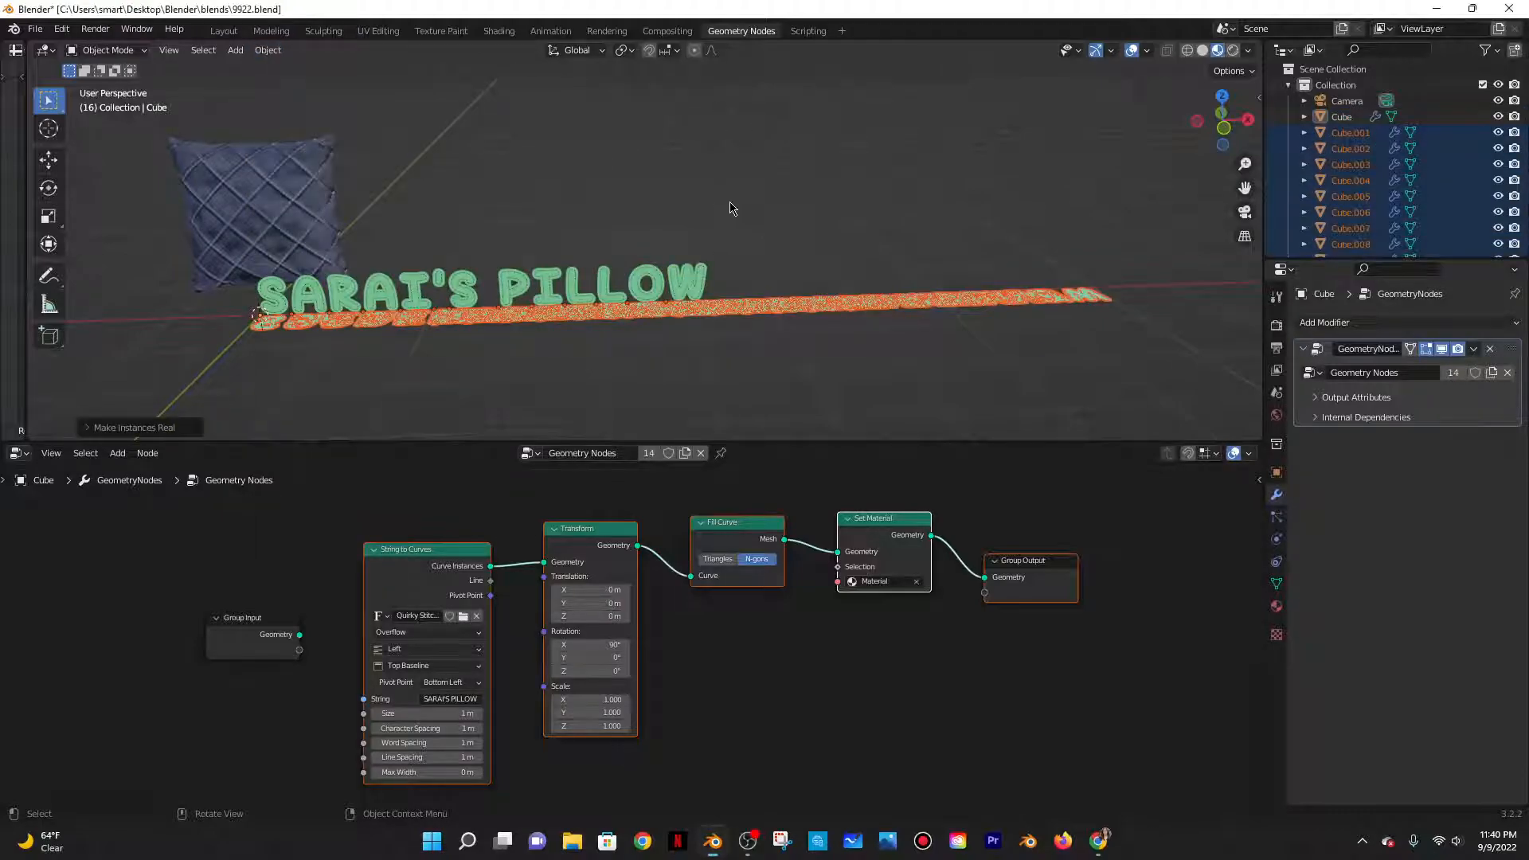
Select individual text copies along the row and delete the farthest one, Cube.013
click(738, 267)
middle_drag(759, 351, 562, 283)
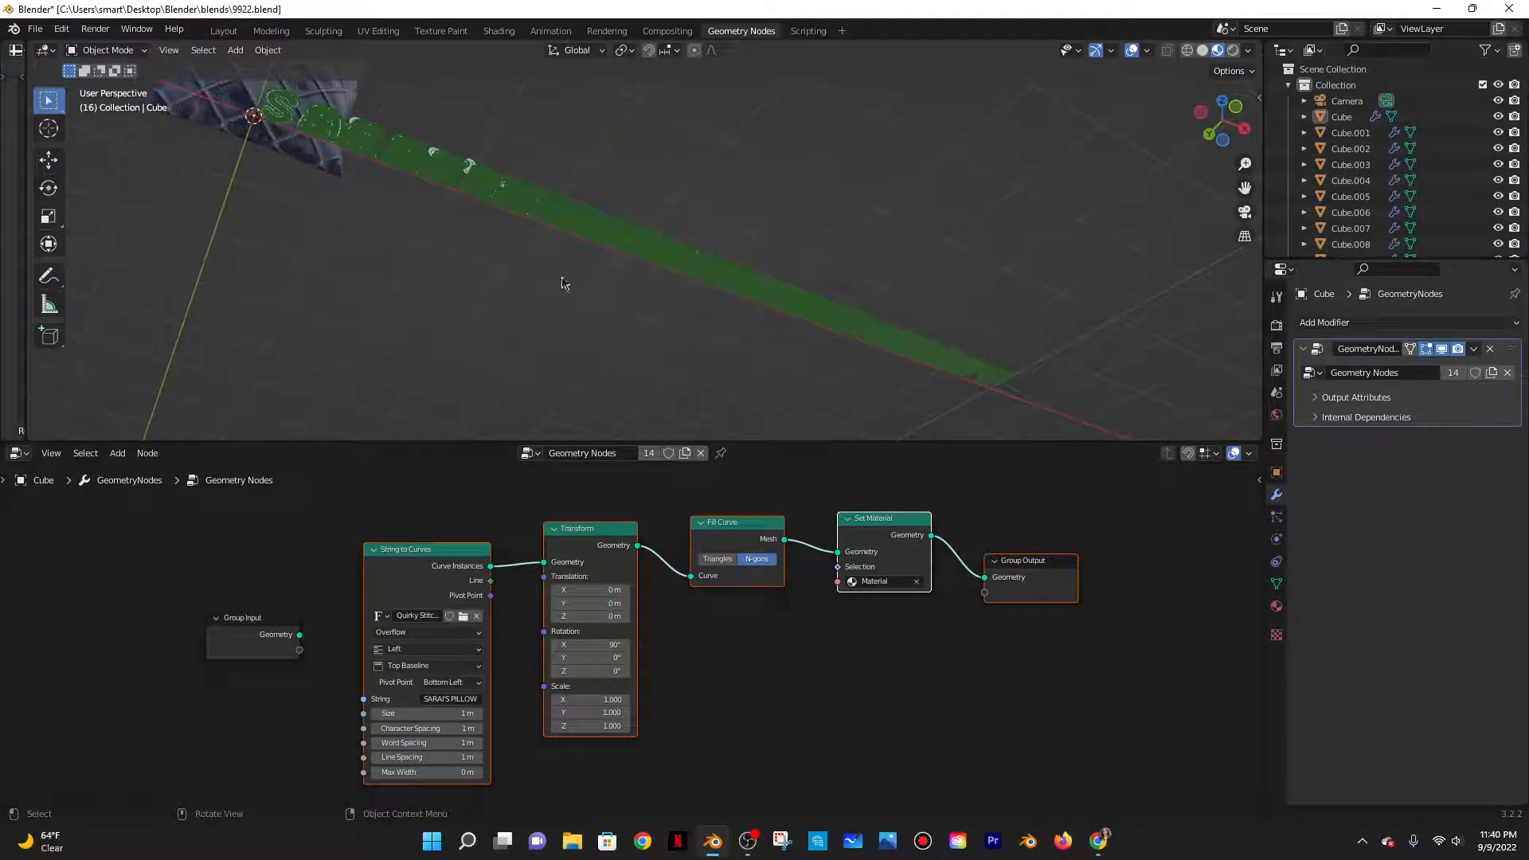
click(563, 233)
click(668, 216)
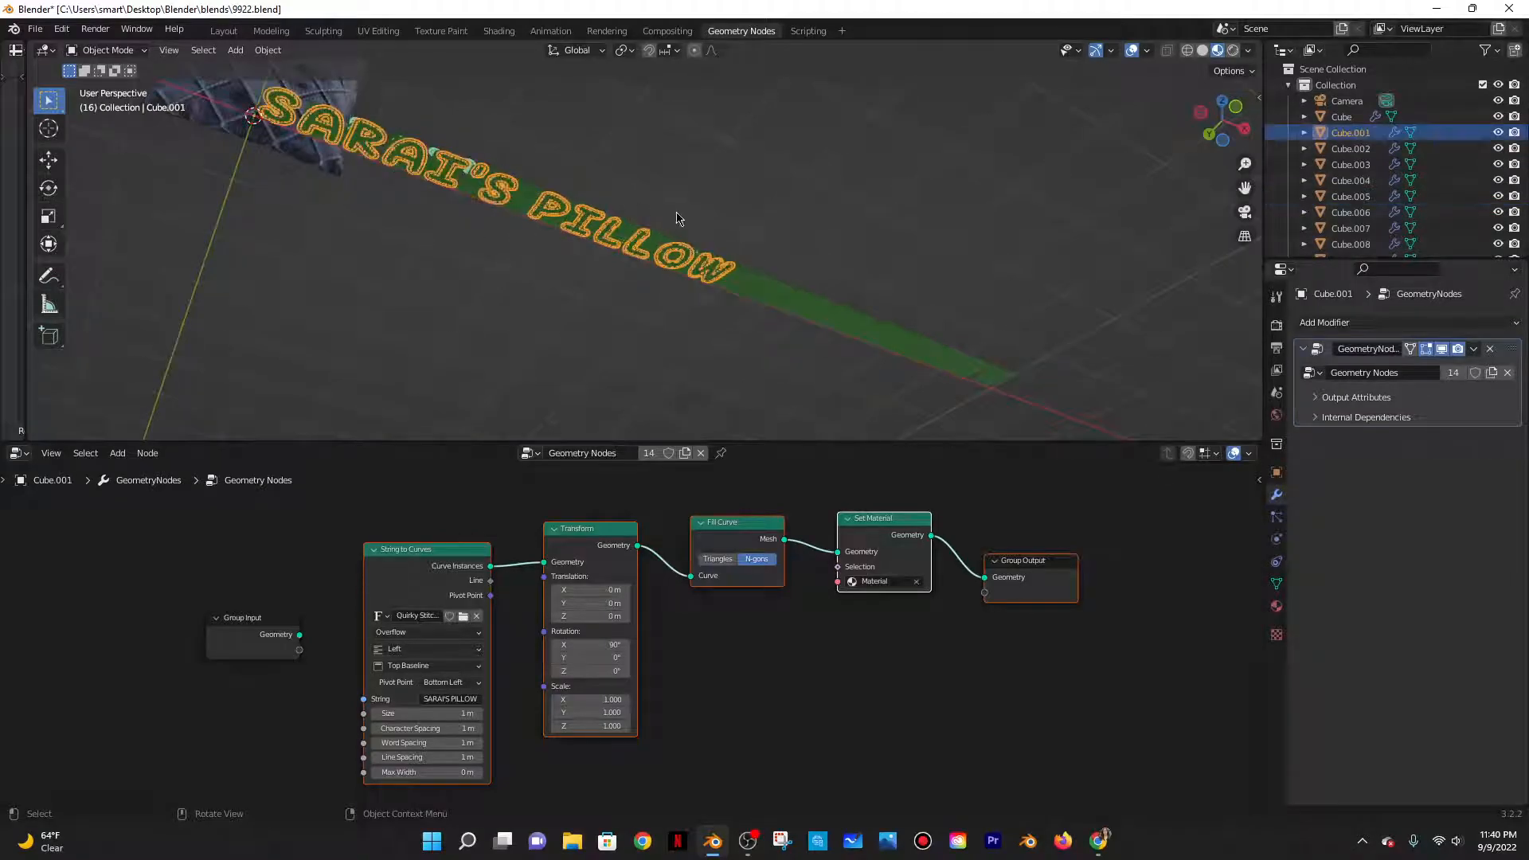
click(914, 351)
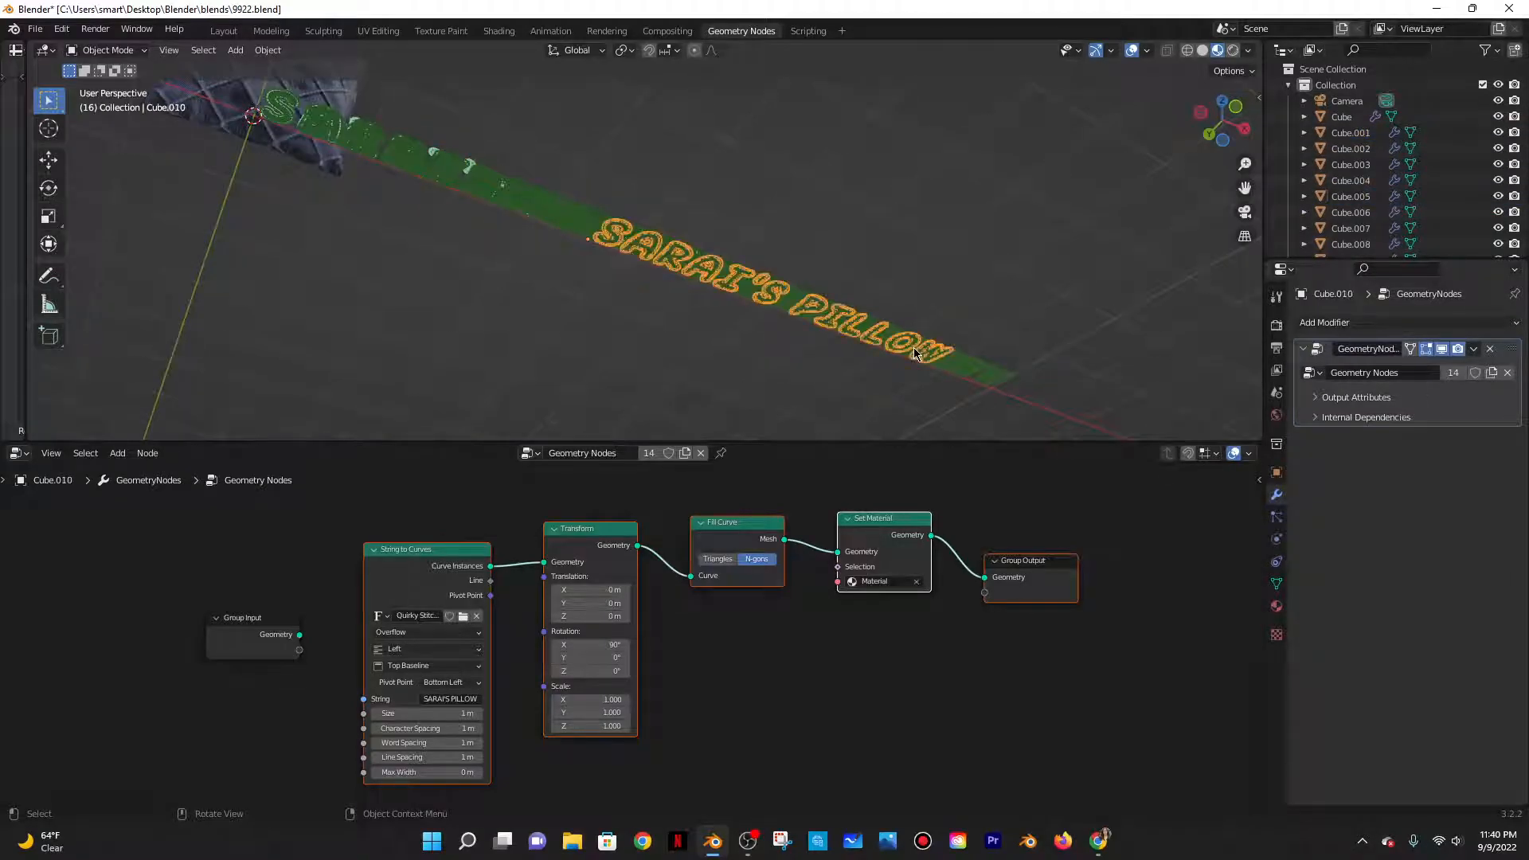
click(965, 366)
click(1005, 380)
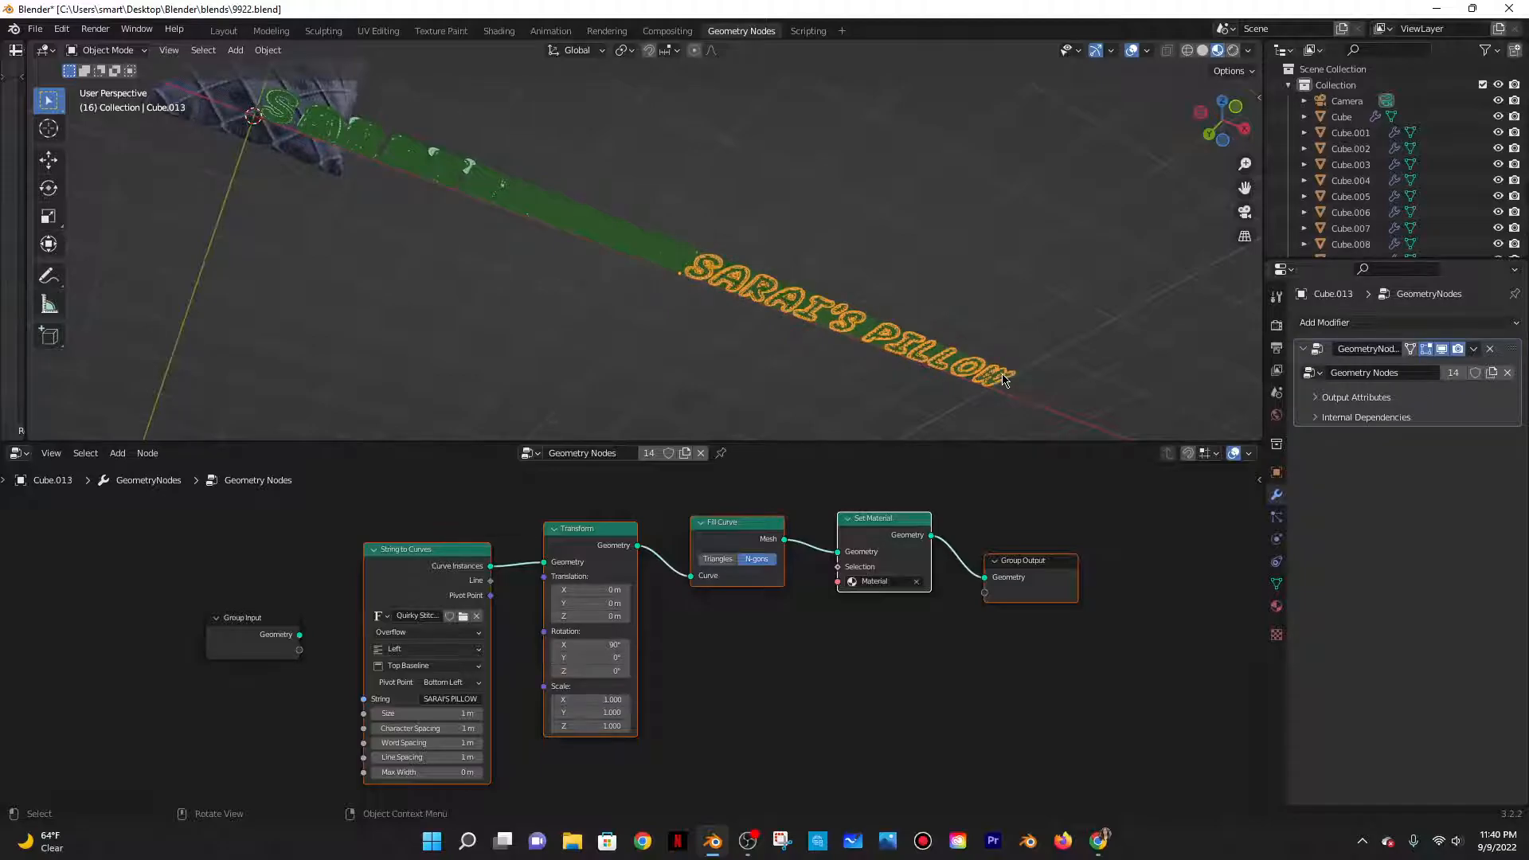
key(x)
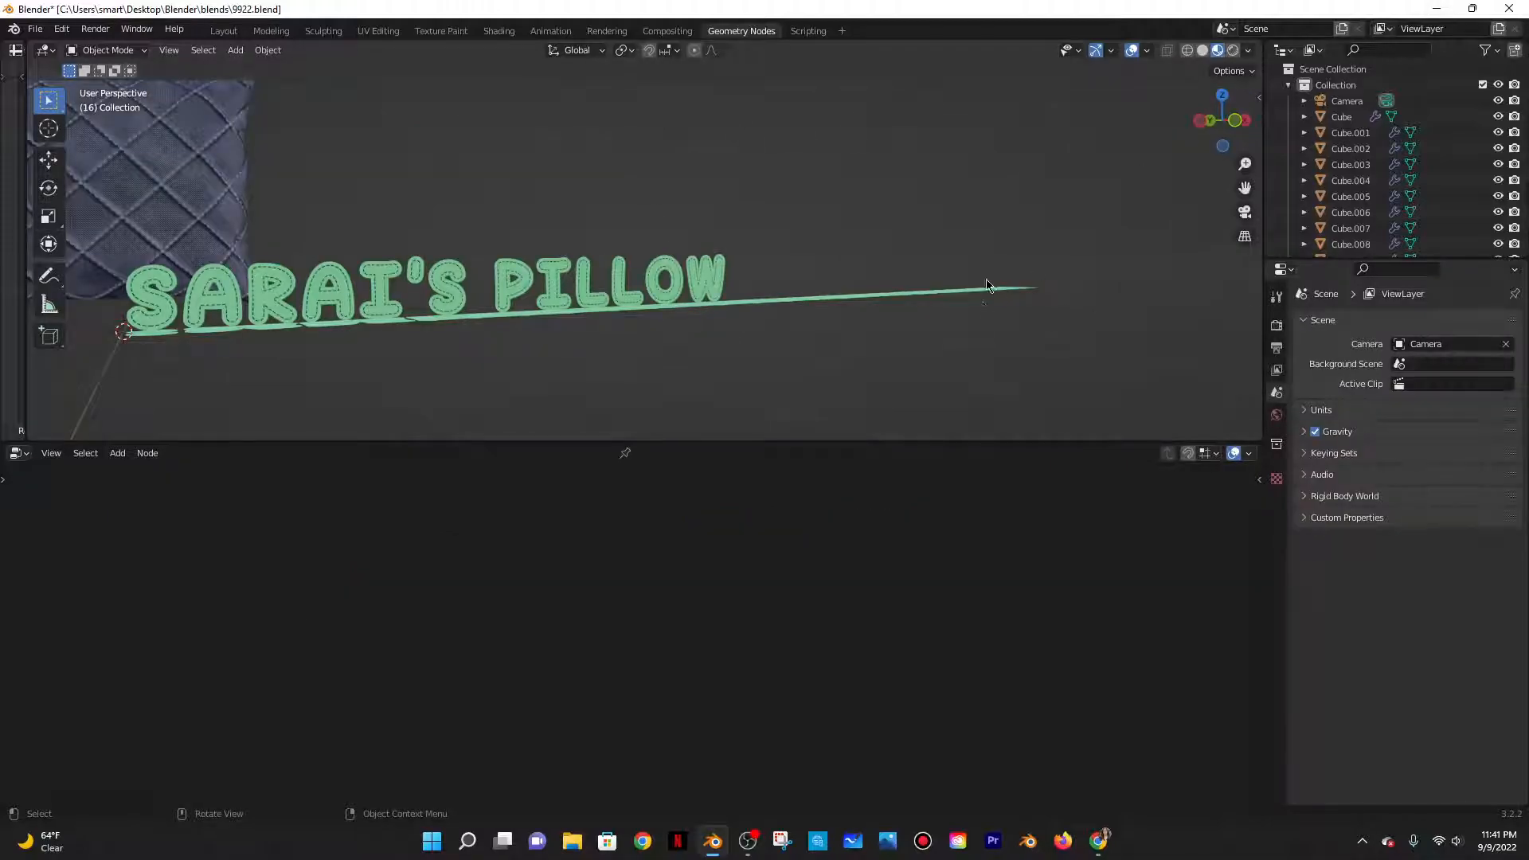
Examine which text copies in the row correspond to the objects Cube.001 through Cube.004
scroll(874, 358, up, 3)
middle_drag(873, 358, 740, 316)
click(1060, 256)
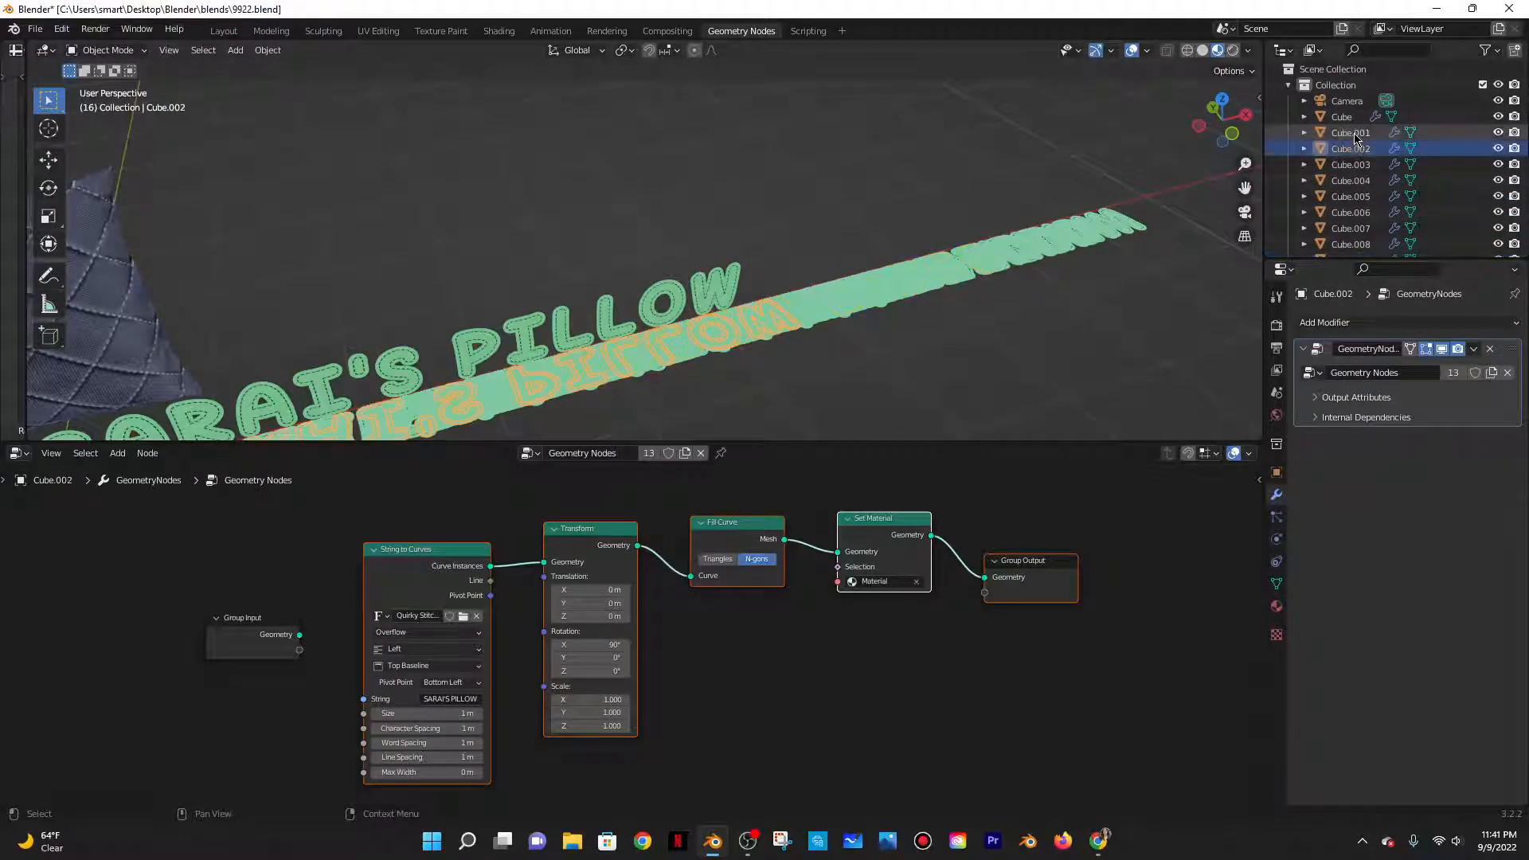
click(1351, 164)
middle_drag(1098, 238, 1058, 271)
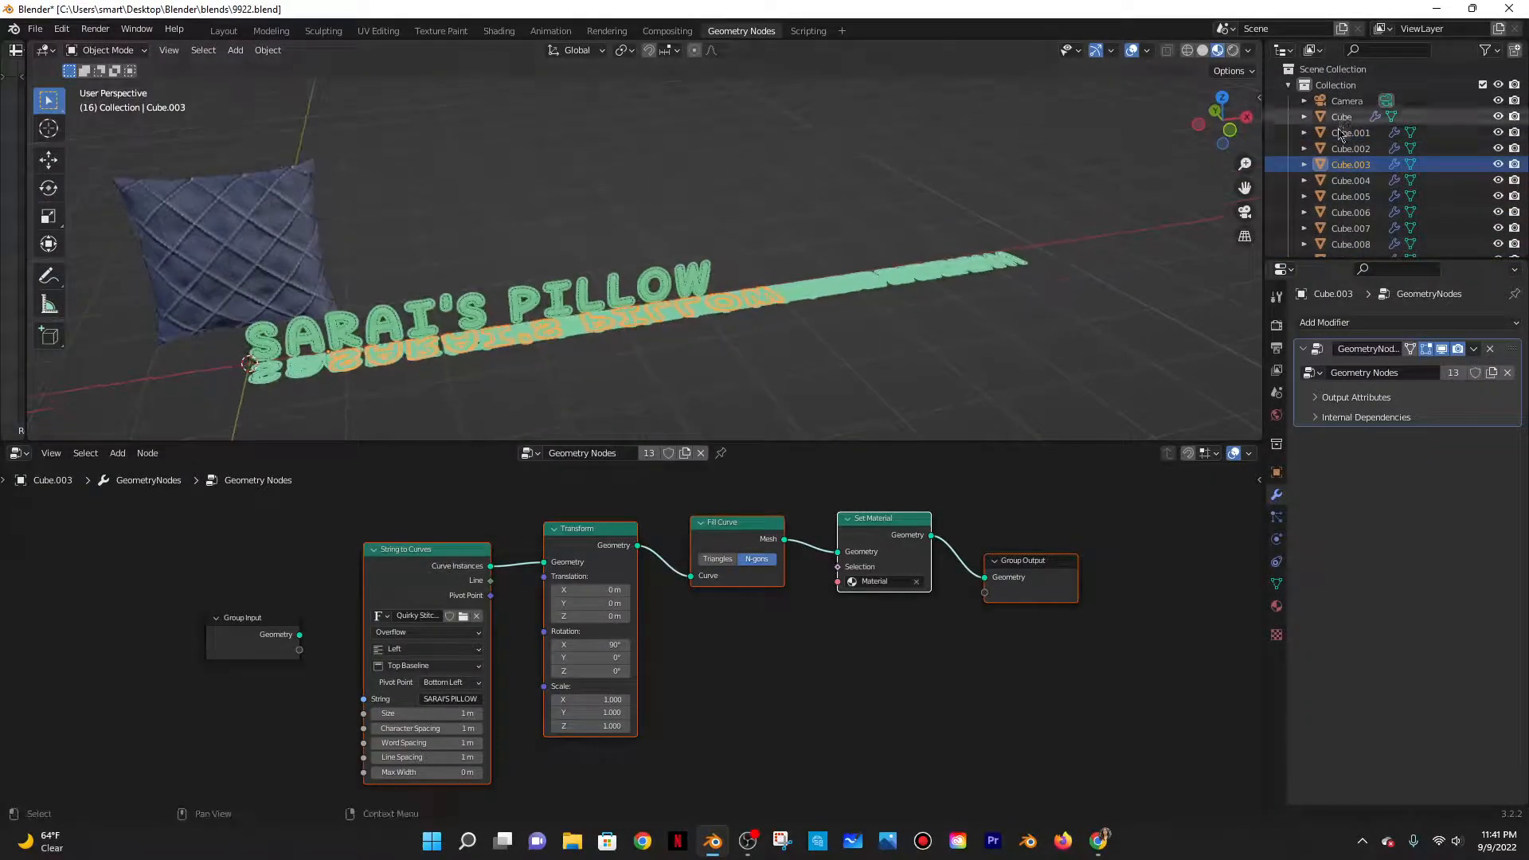
click(1345, 133)
click(1303, 149)
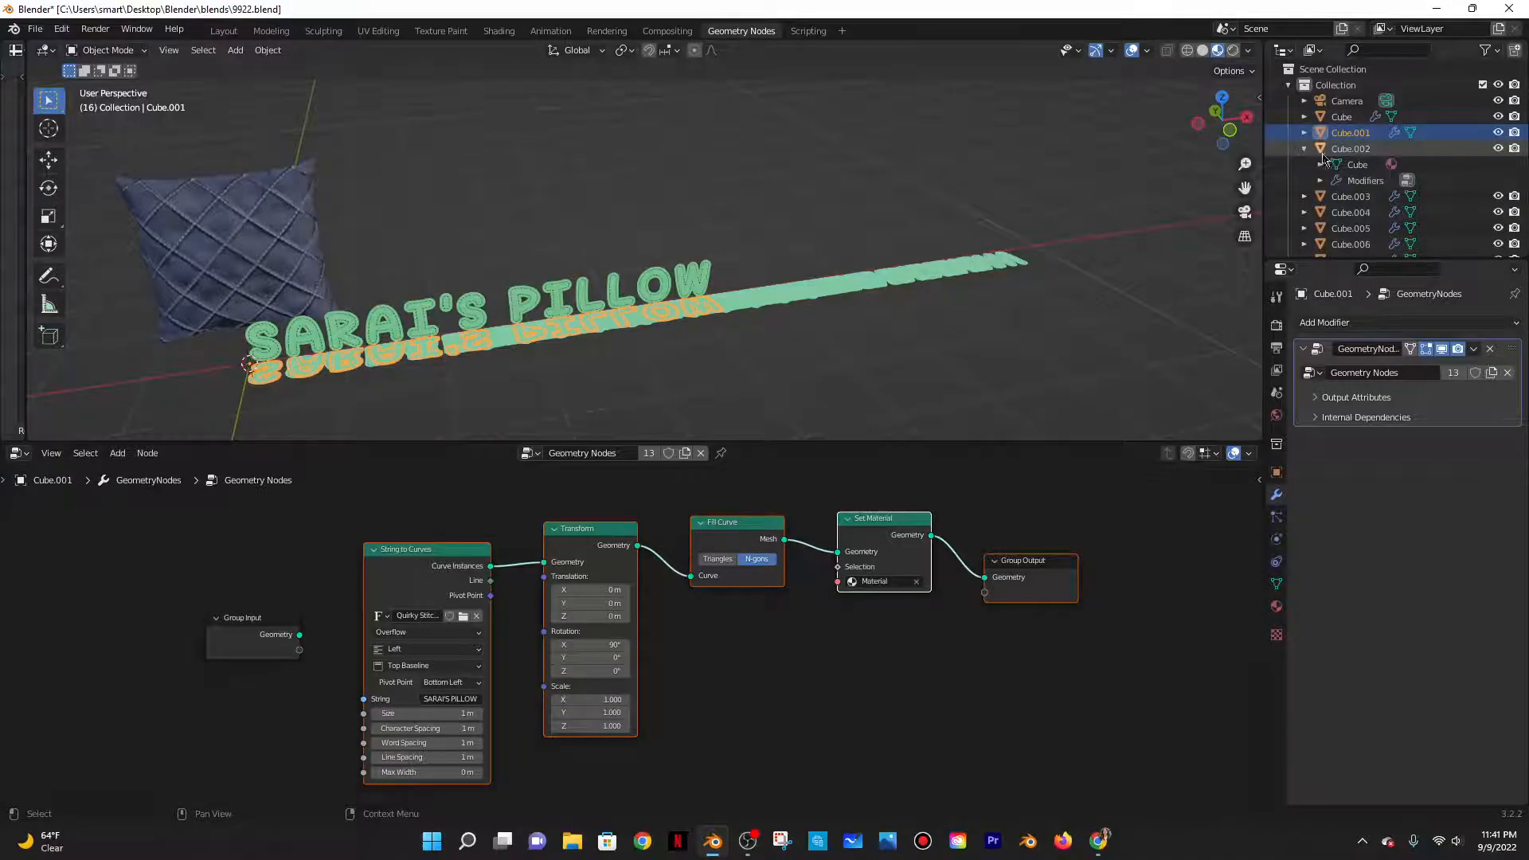
click(1293, 151)
drag(1292, 152, 1379, 215)
click(1317, 155)
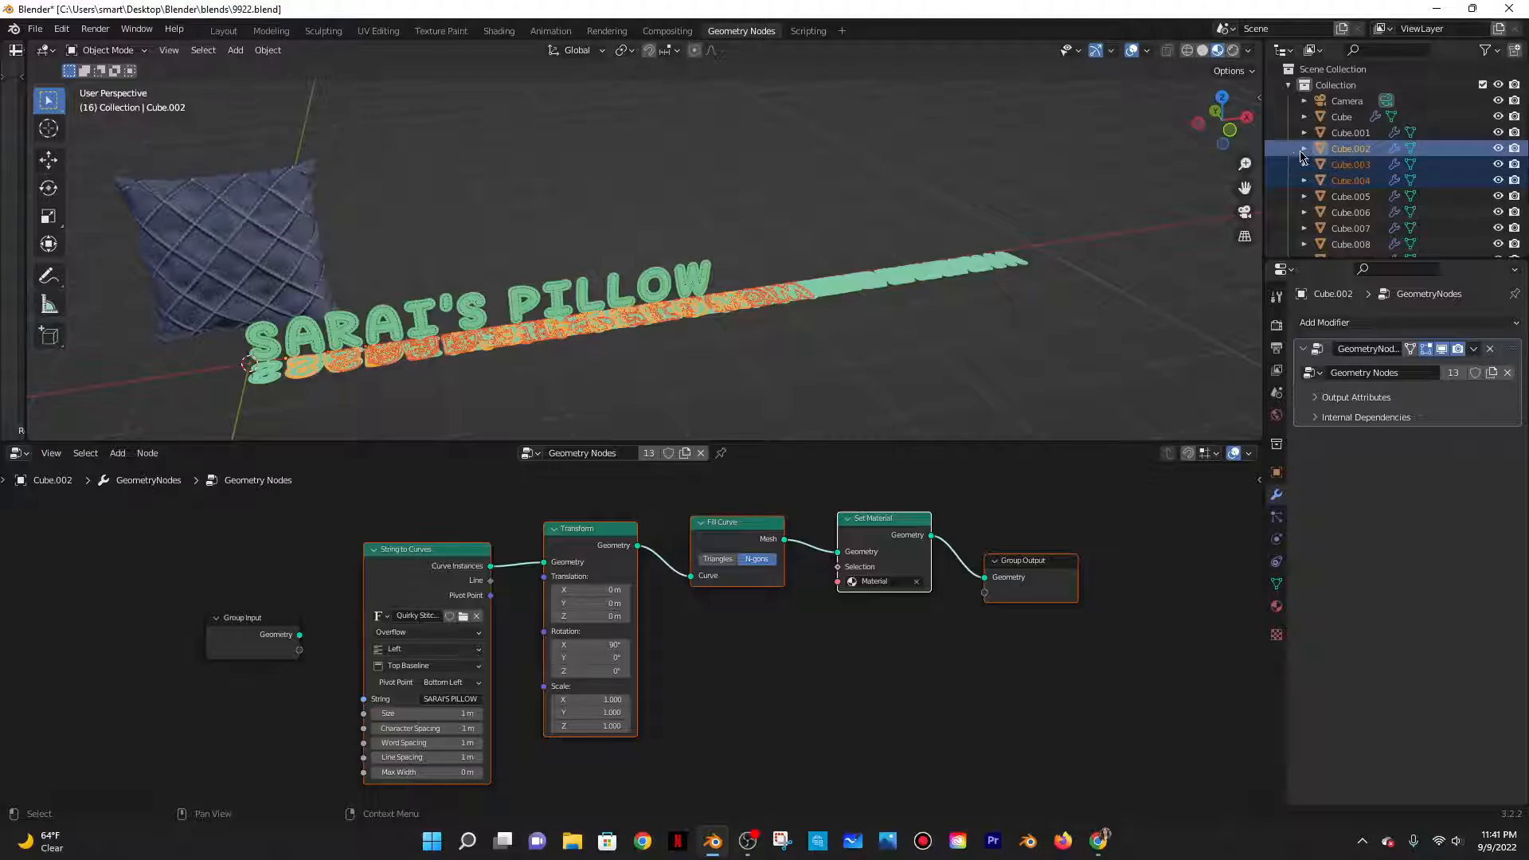
Delete the duplicate text objects Cube.004 through Cube.012
scroll(1337, 215, down, 4)
click(1344, 212)
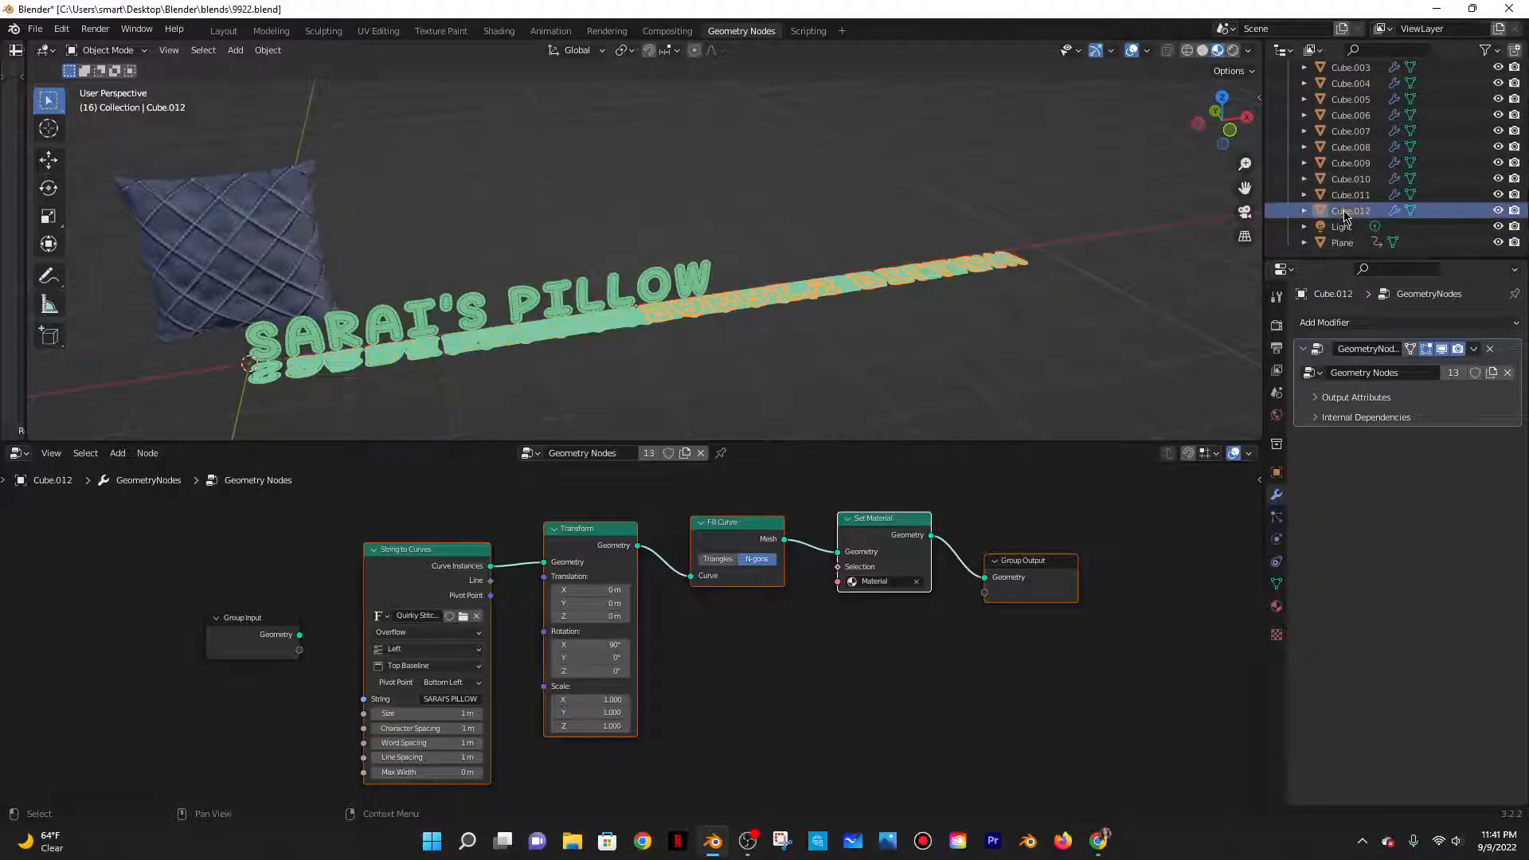
drag(1290, 211, 1373, 80)
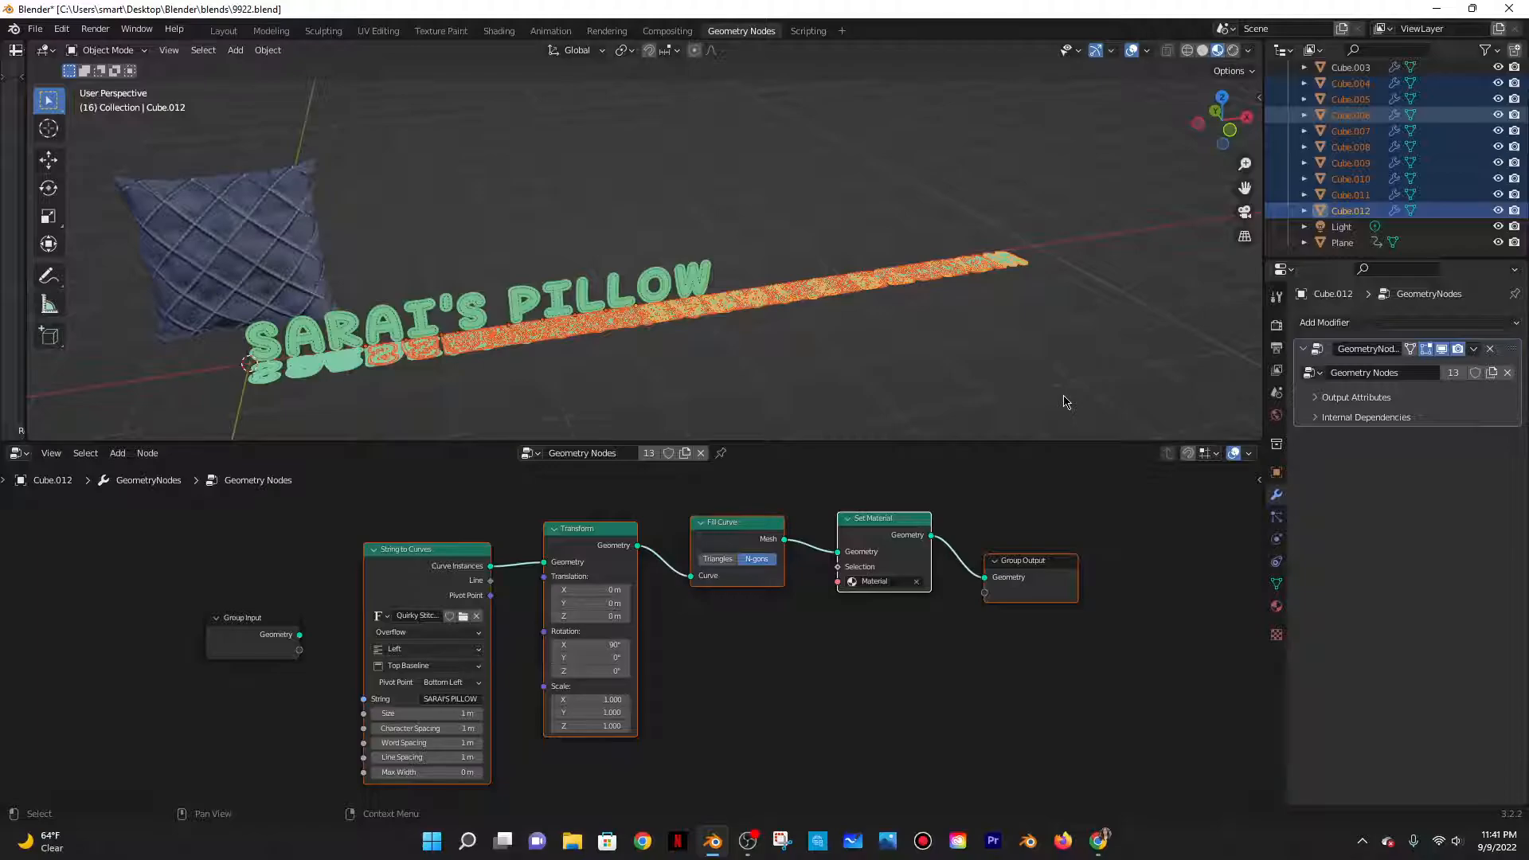
key(Delete)
Delete the duplicate text objects Cube.002 and Cube.003
click(1351, 164)
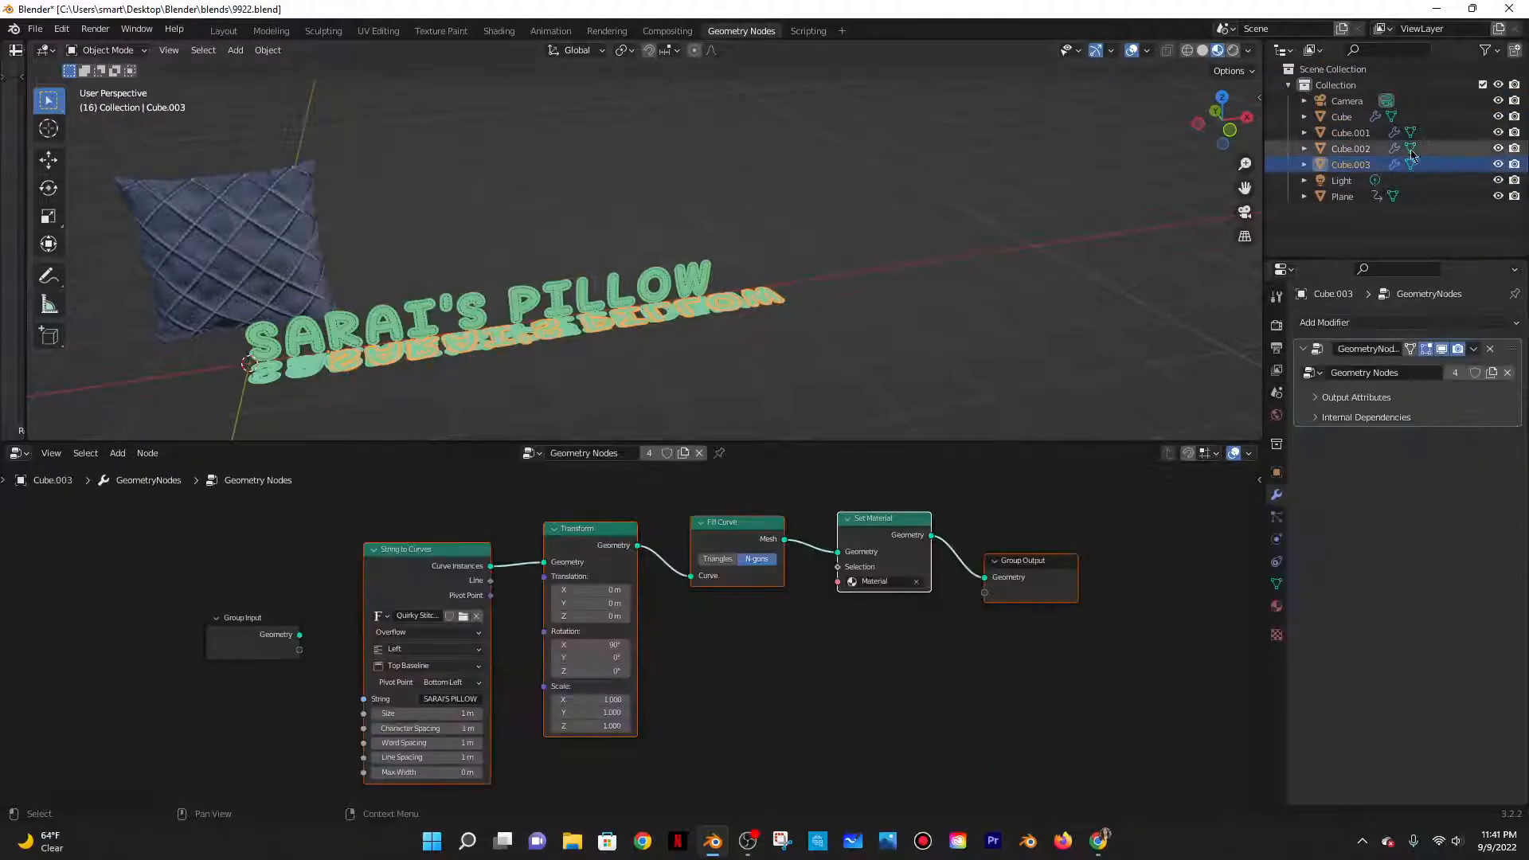
click(1332, 151)
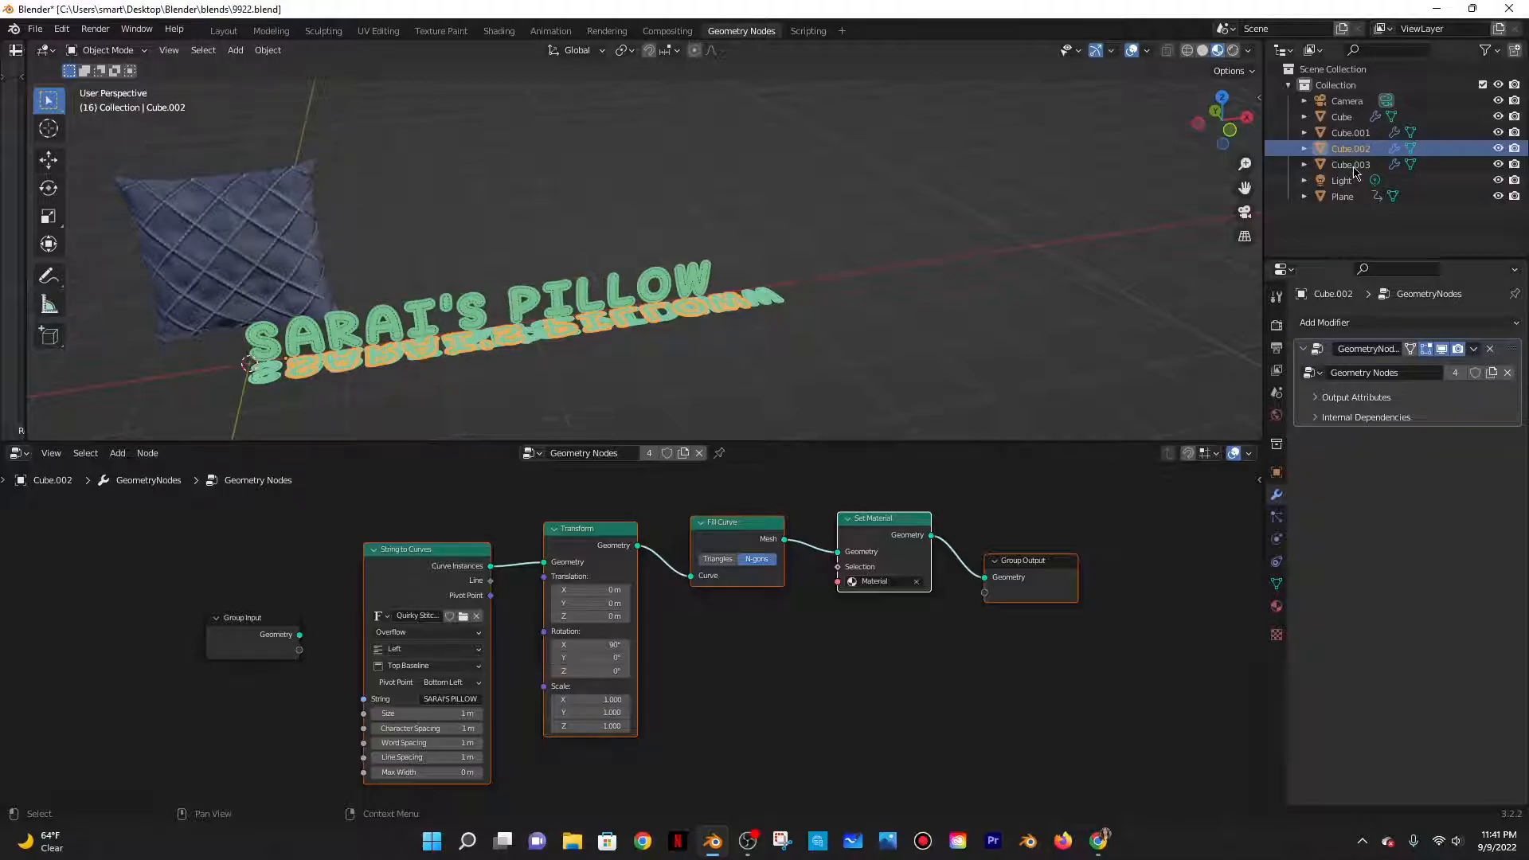
key(Delete)
click(1358, 152)
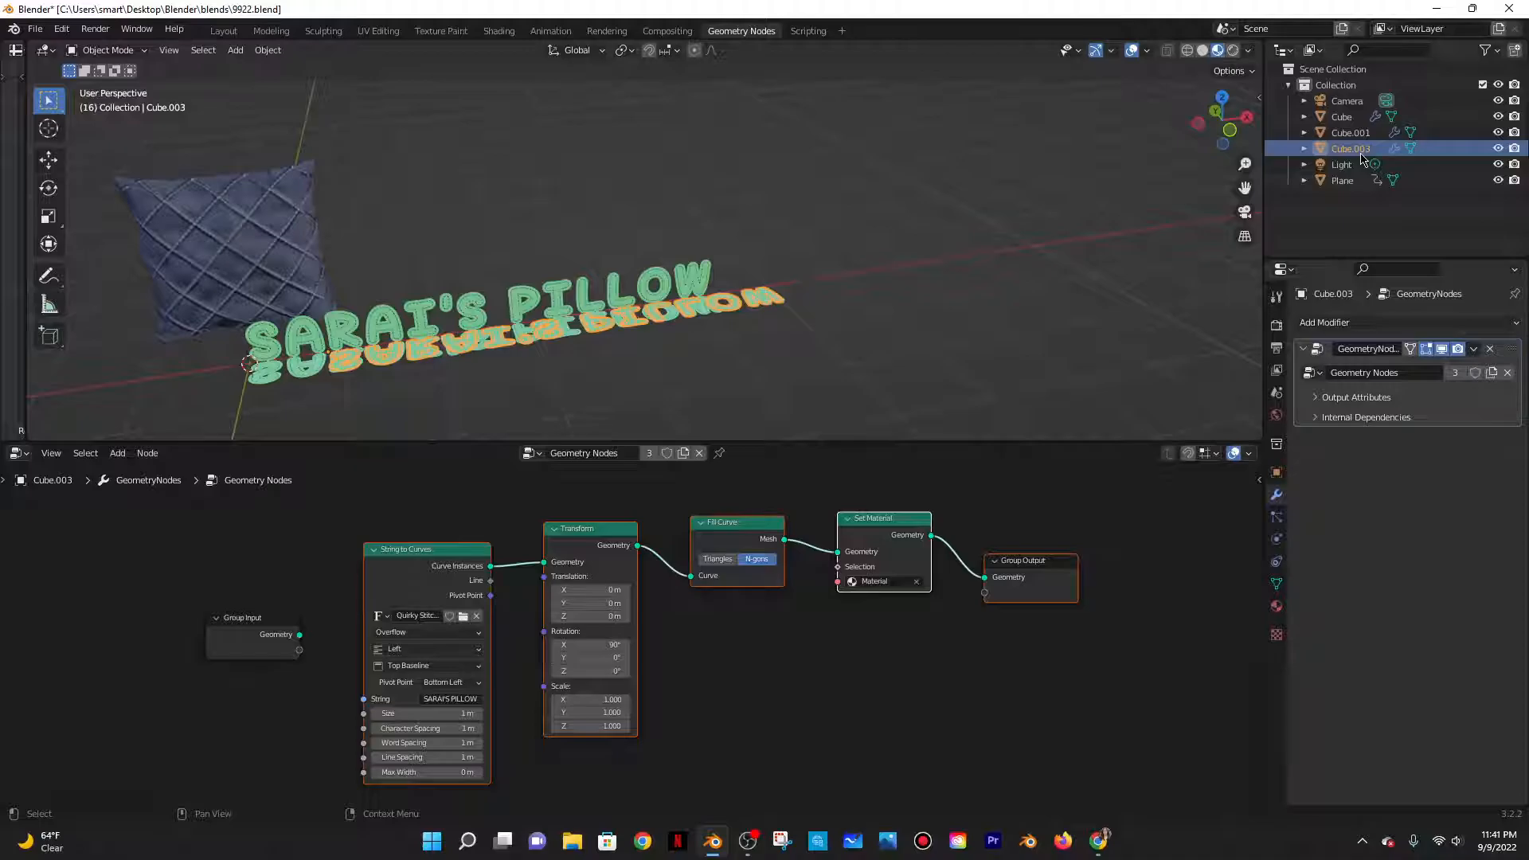
key(Delete)
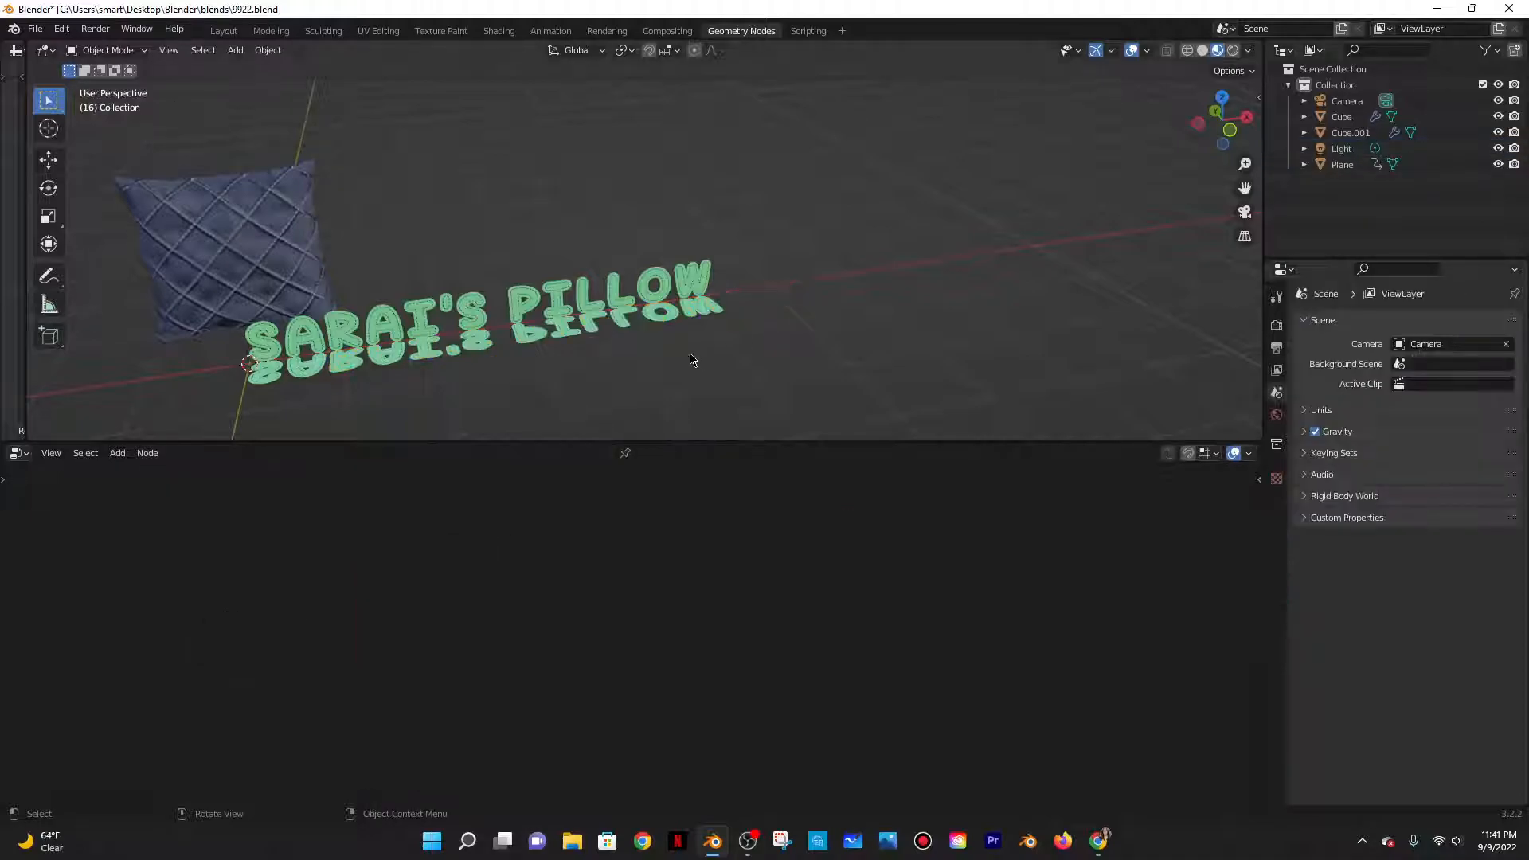
Select the flat text copy Cube.001 lying in front of the upright text
click(632, 316)
mouse_move(798, 316)
middle_down()
mouse_move(744, 279)
mouse_move(795, 307)
middle_up()
middle_drag(874, 341, 976, 277)
scroll(450, 253, down, 1)
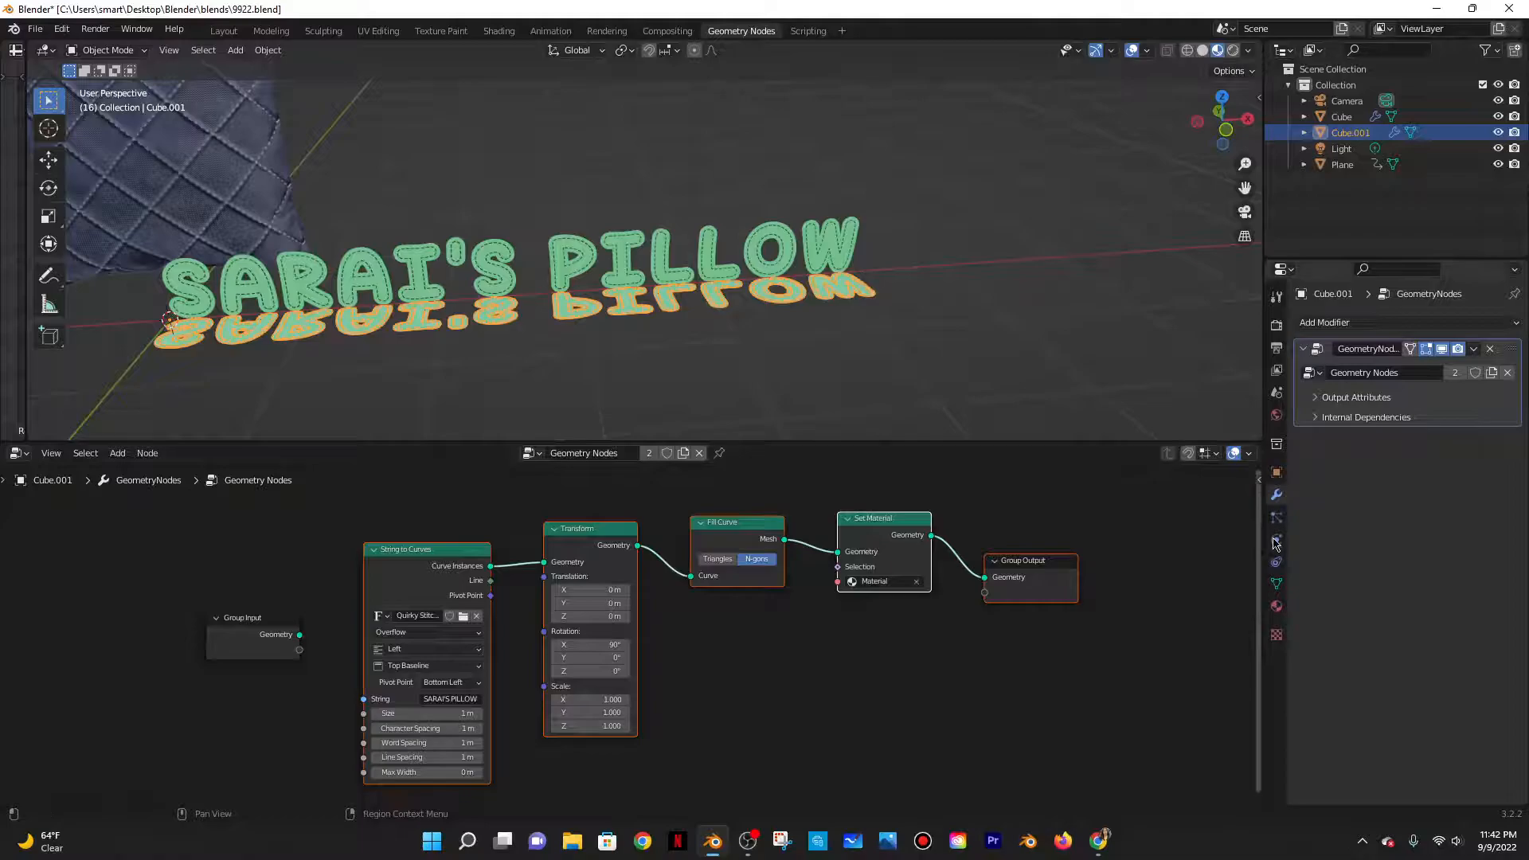
Set the flat text copy's X rotation to 0° and move the copy up along Z to about 1.04 m
click(1276, 473)
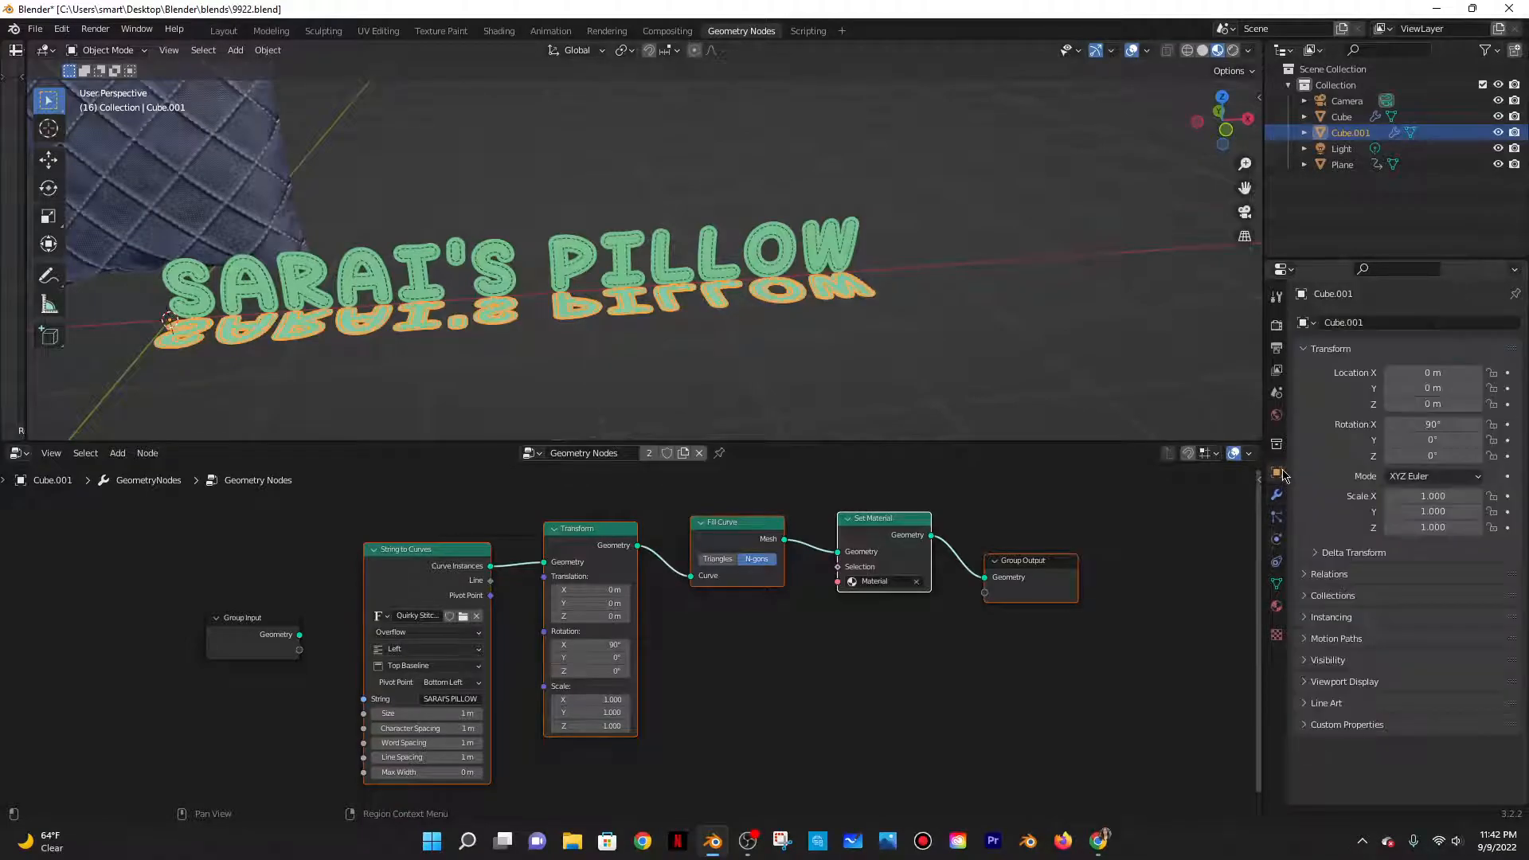
click(1426, 423)
text(0)
key(Return)
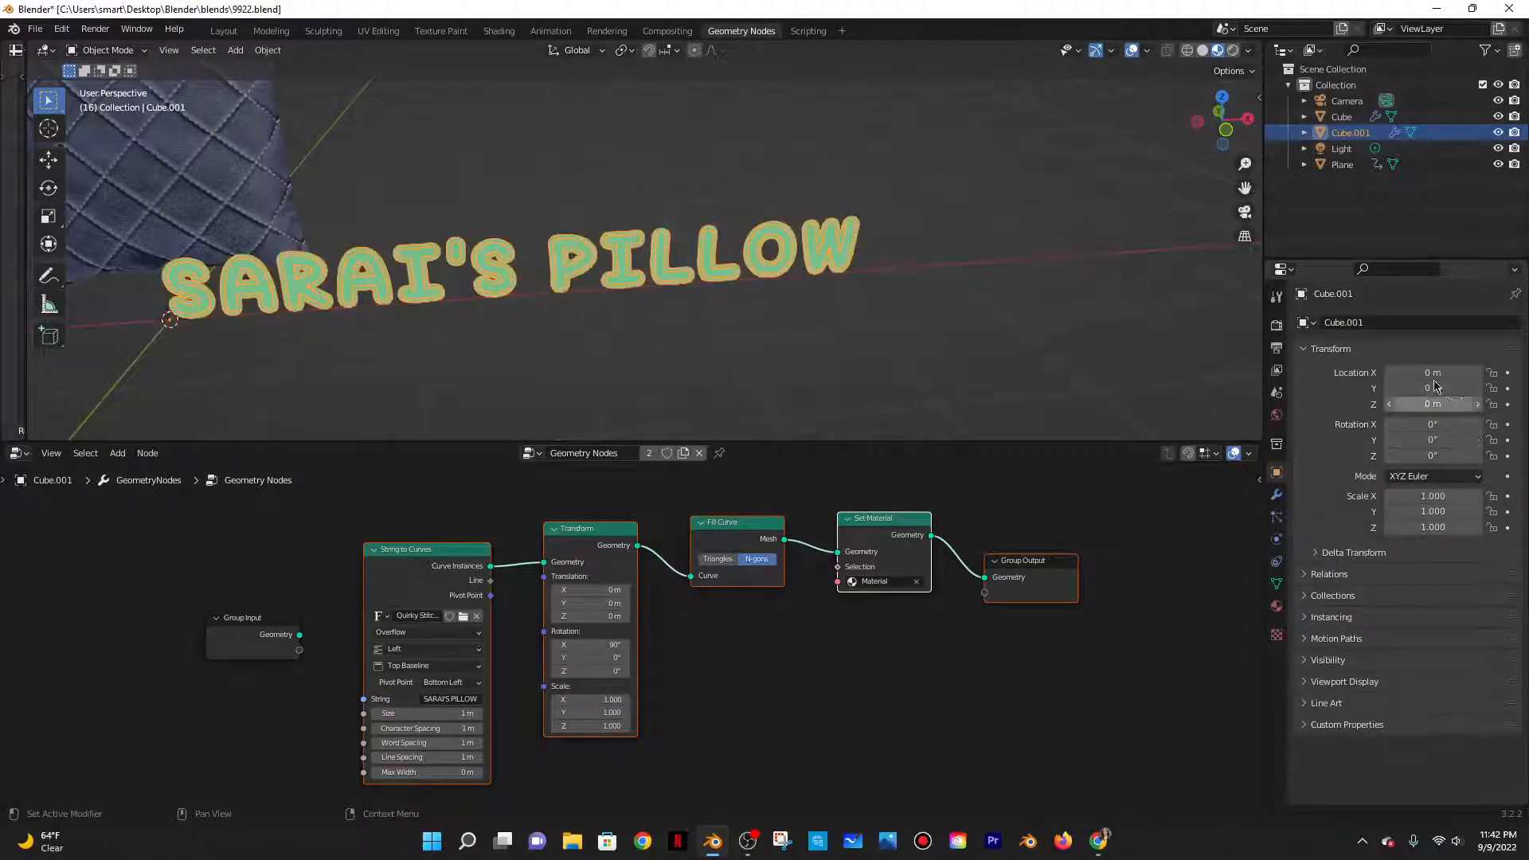
key(shift+d)
key(z)
click(732, 149)
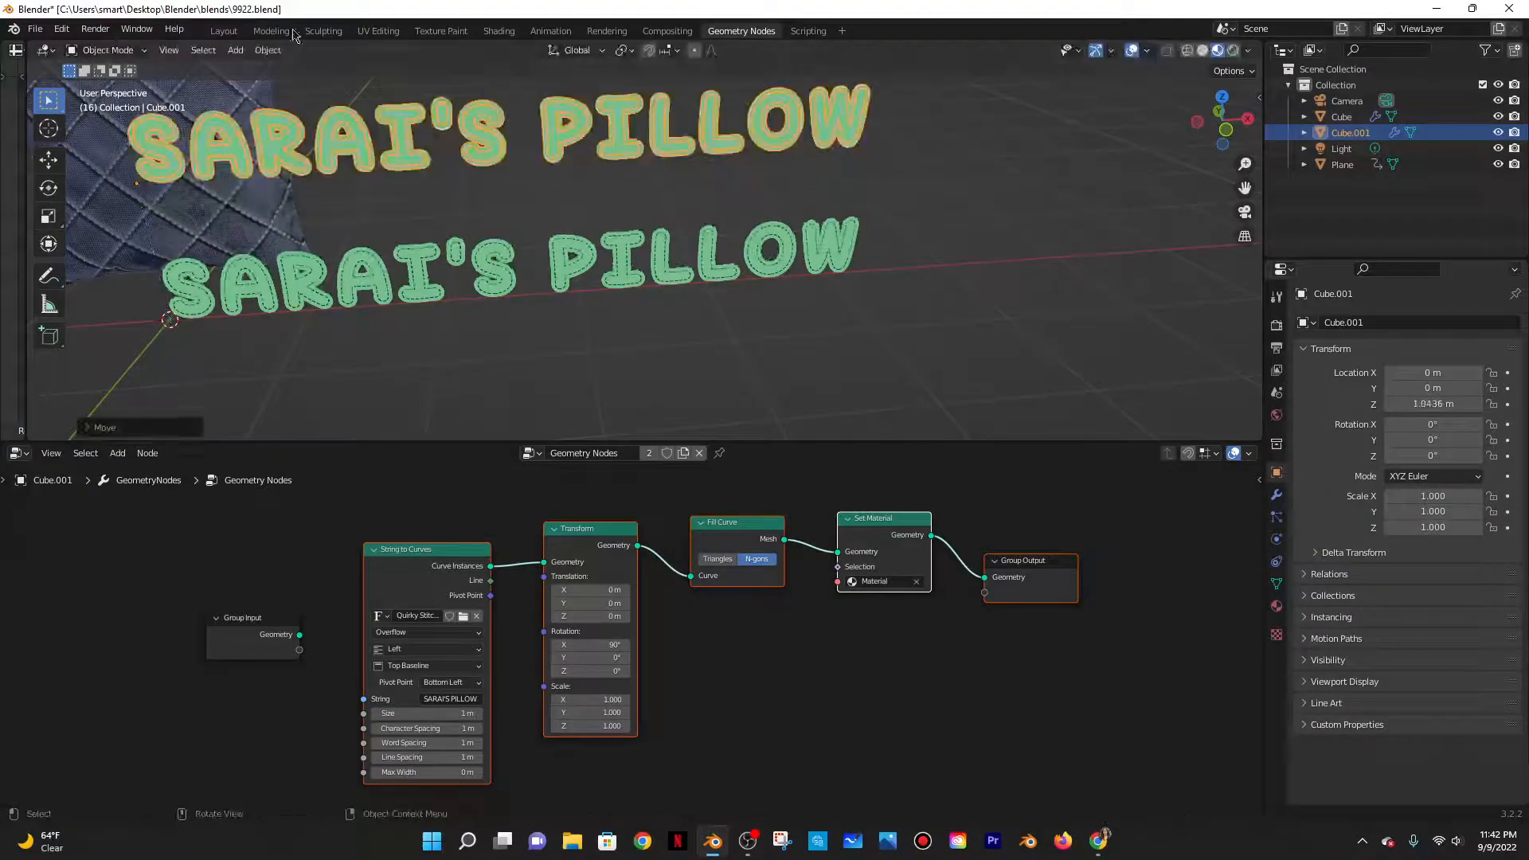
Make the upper text copy single-user for Object & Data & Materials
click(224, 31)
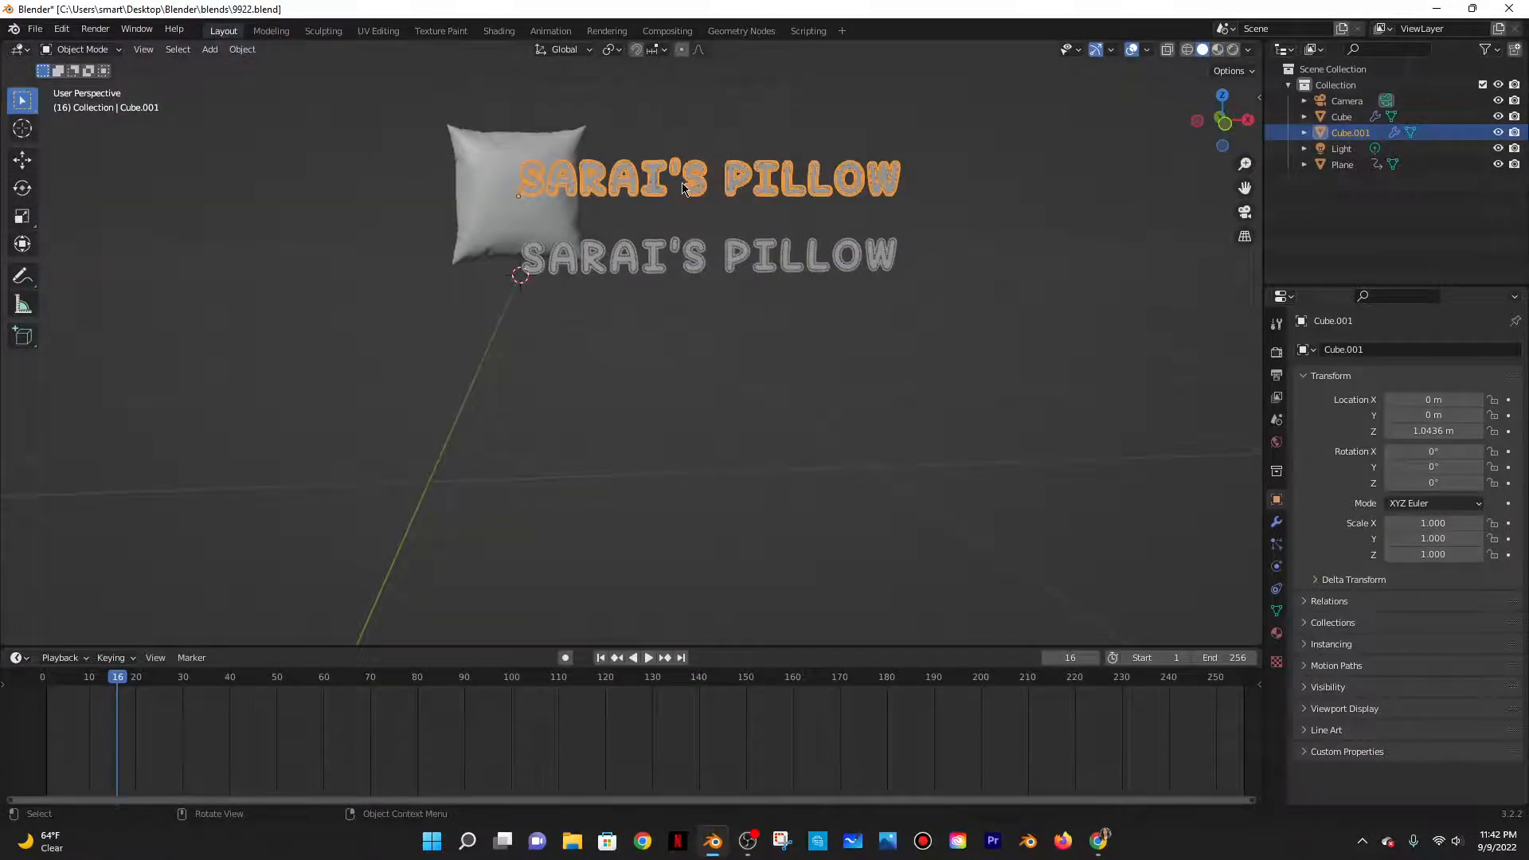
click(242, 49)
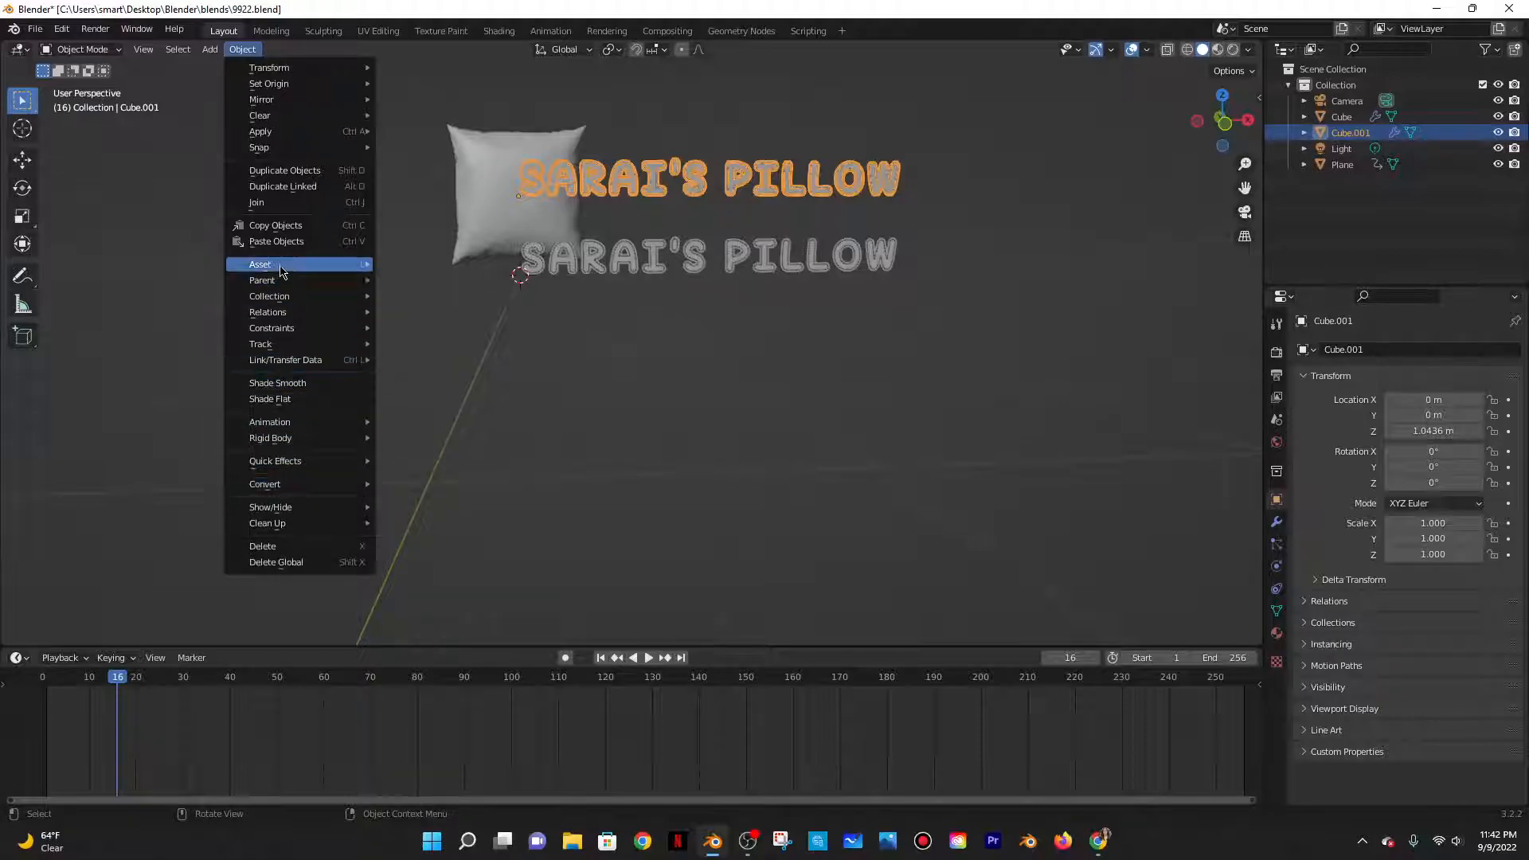
mouse_move(277, 311)
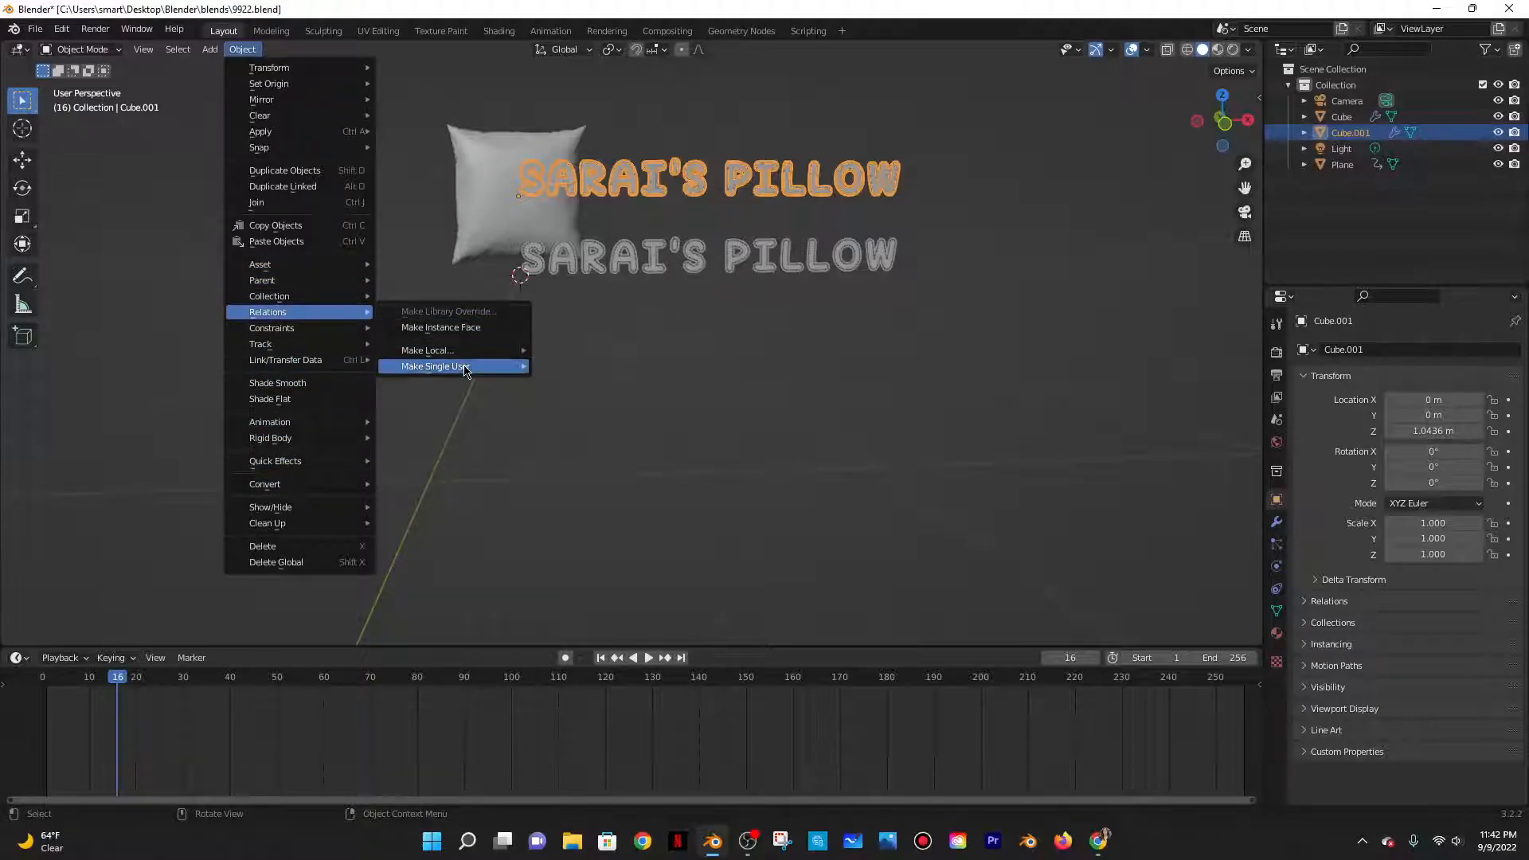
mouse_move(494, 366)
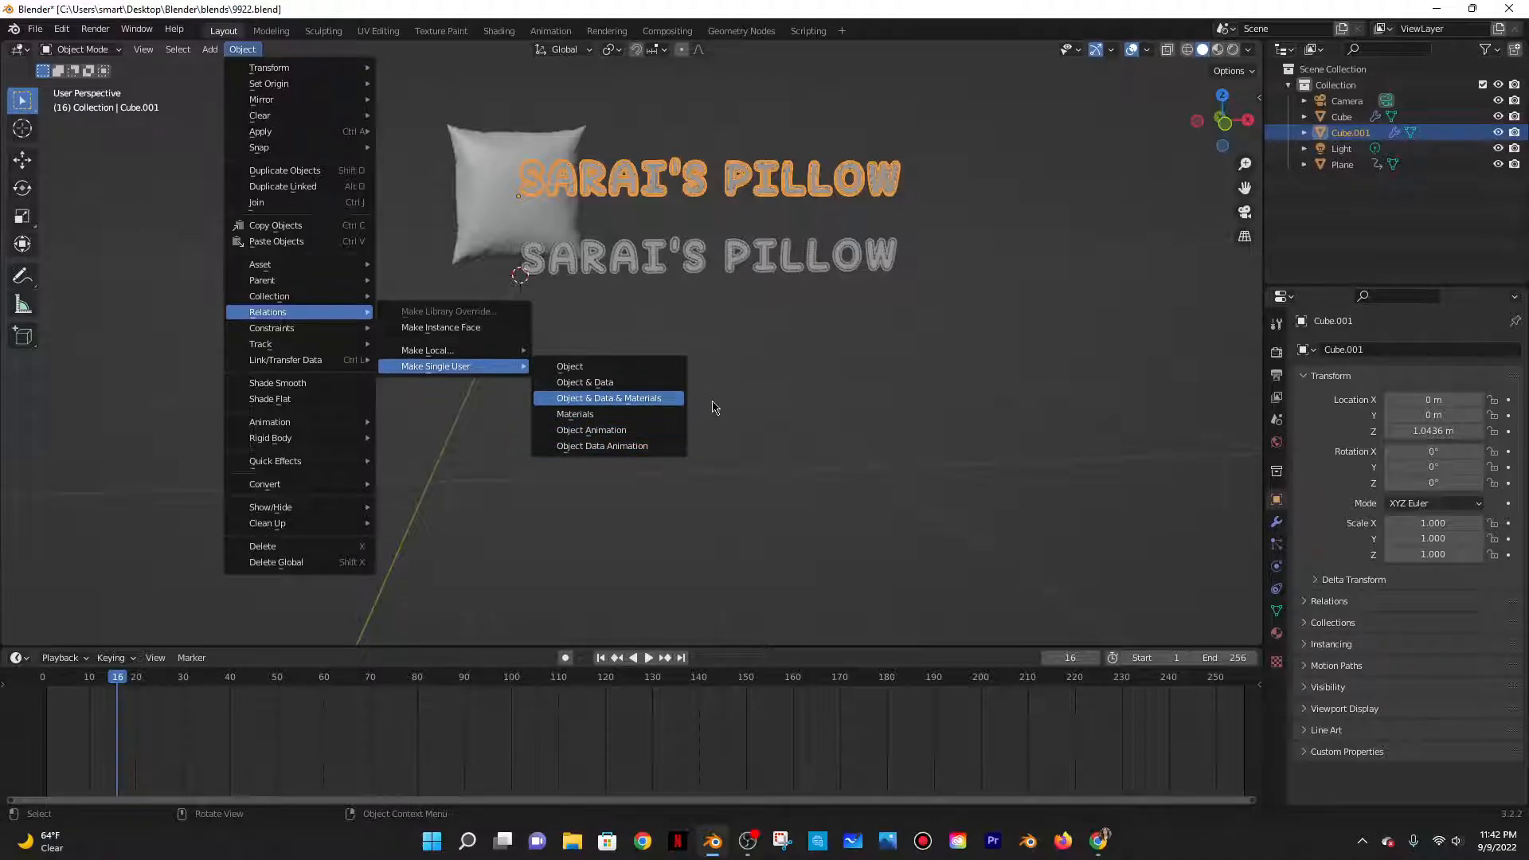
key(Return)
Try to apply the Geometry Nodes modifier on the upper text copy, and undo it
click(685, 255)
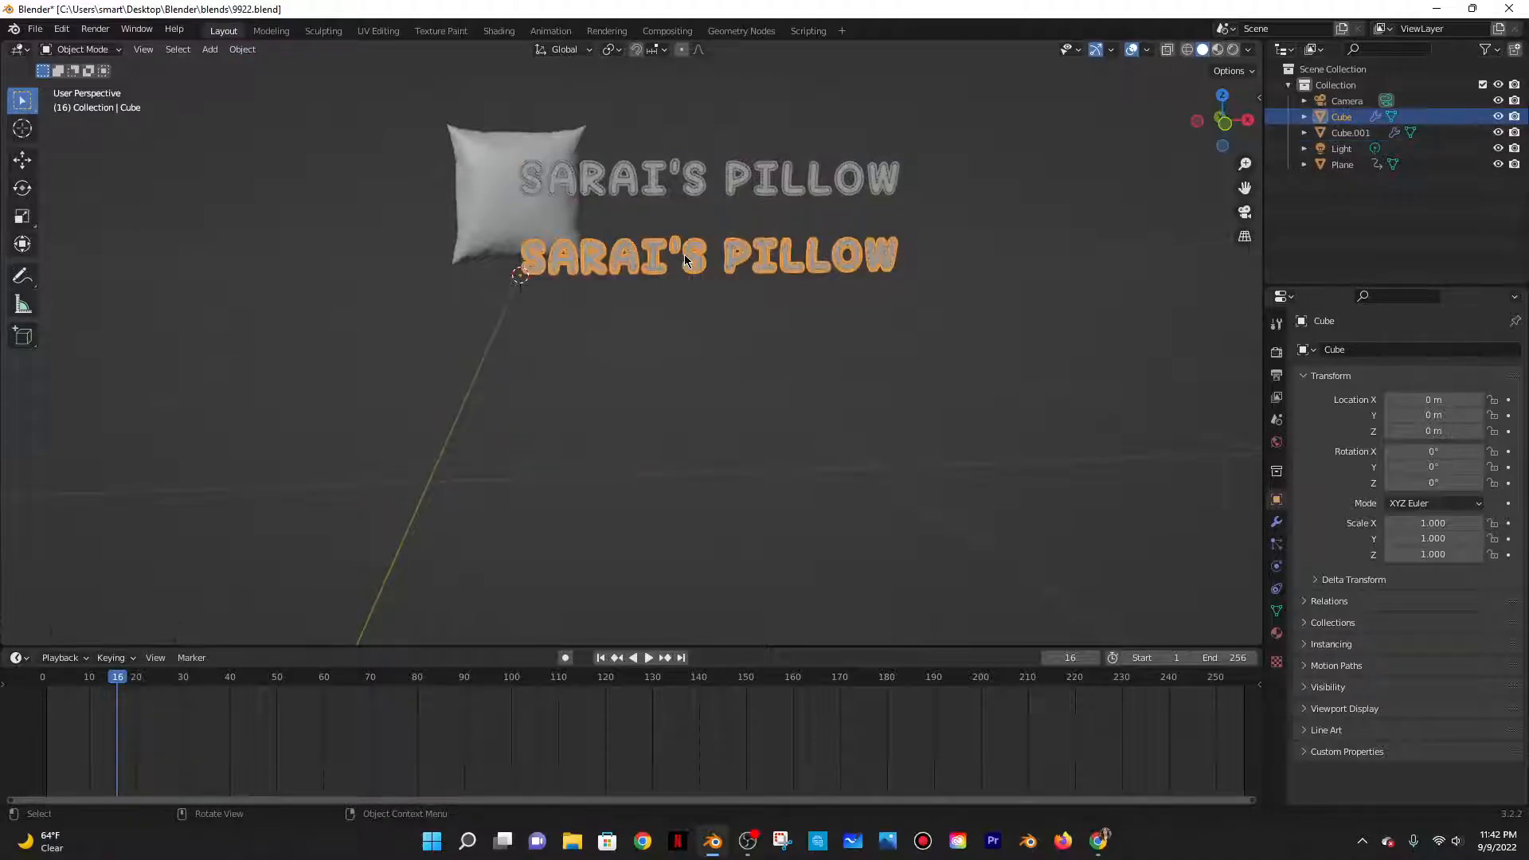
click(739, 168)
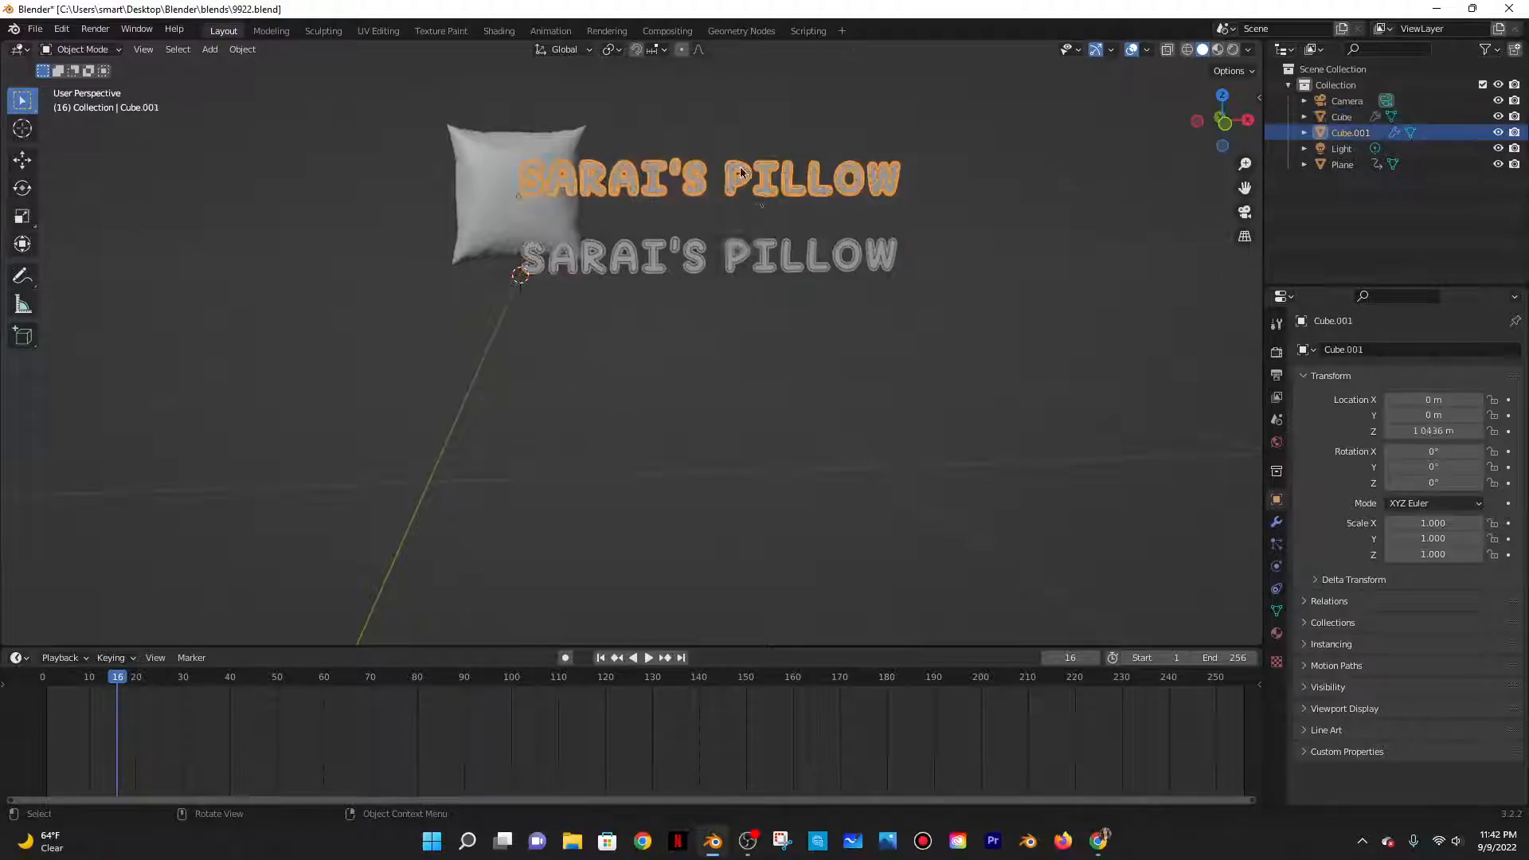
click(1277, 523)
click(1476, 376)
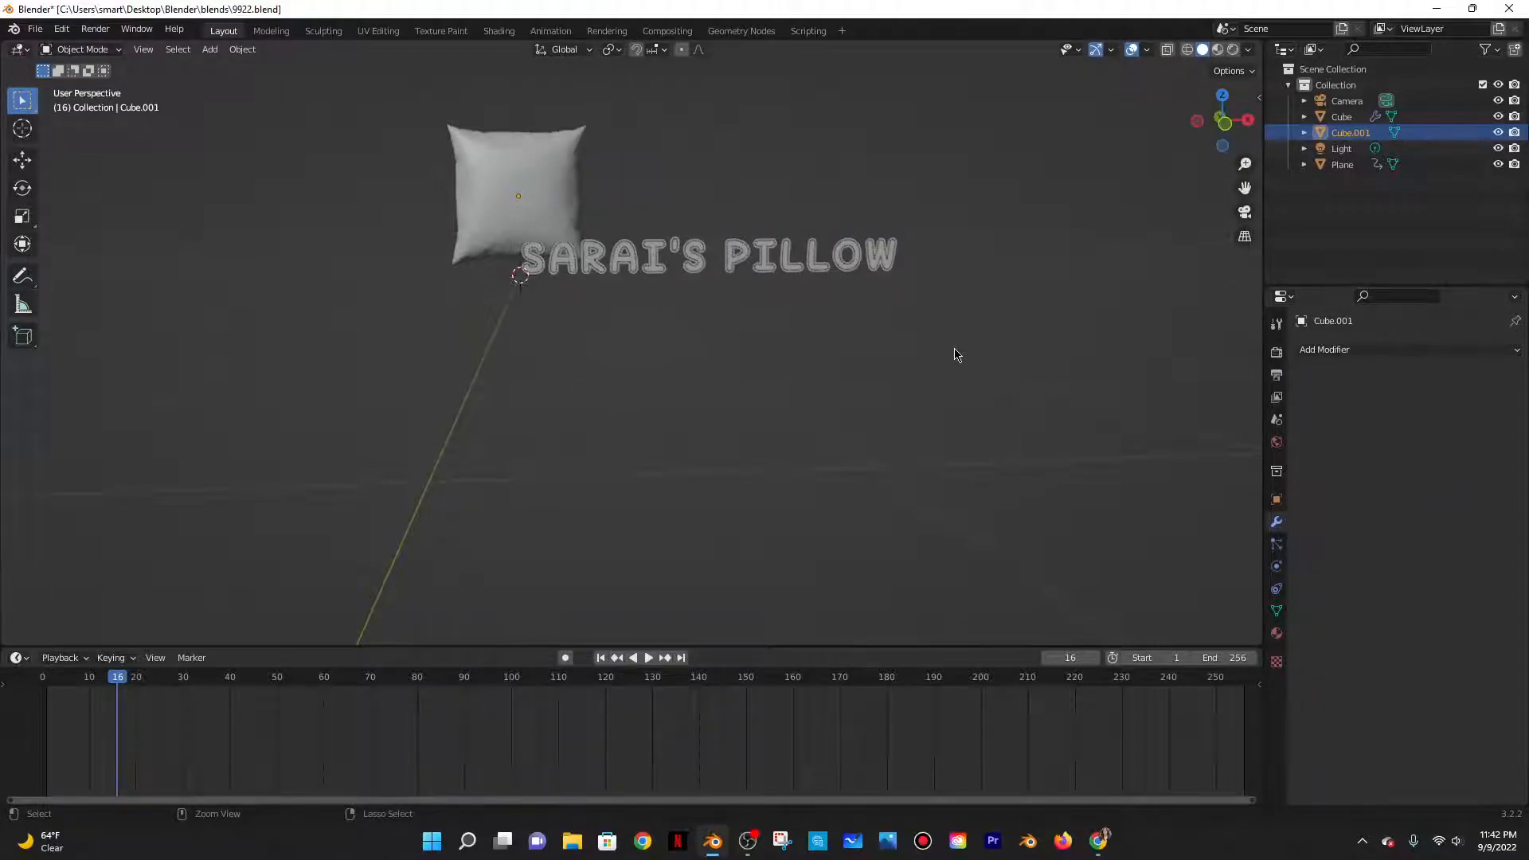
key(ctrl+z)
middle_drag(668, 137, 701, 219)
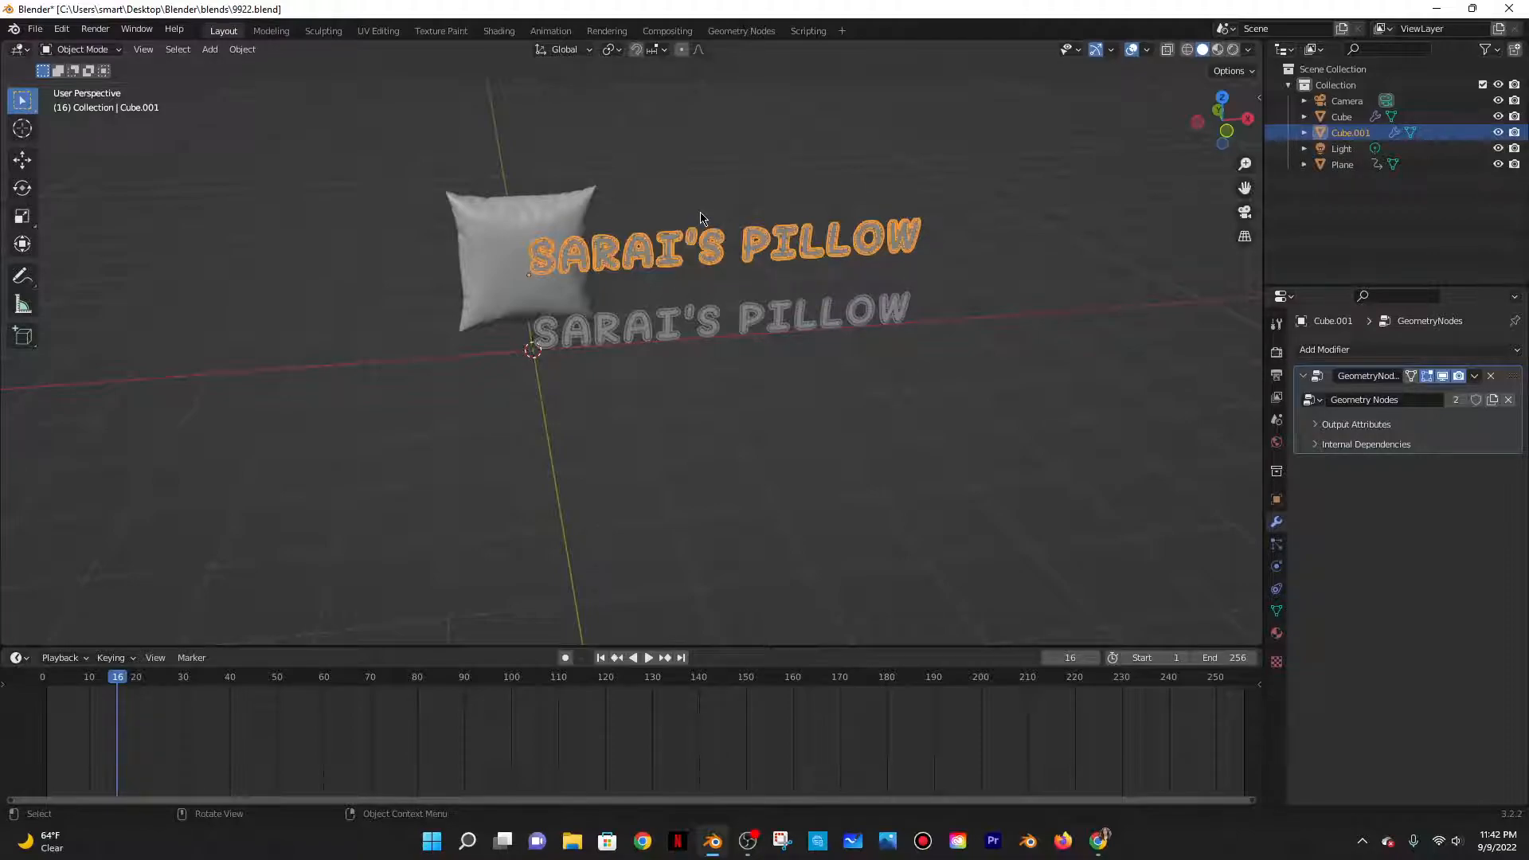
Add a Shrinkwrap modifier to the lower text with the pillow object Plane as its target, and save the file
click(849, 315)
click(1363, 350)
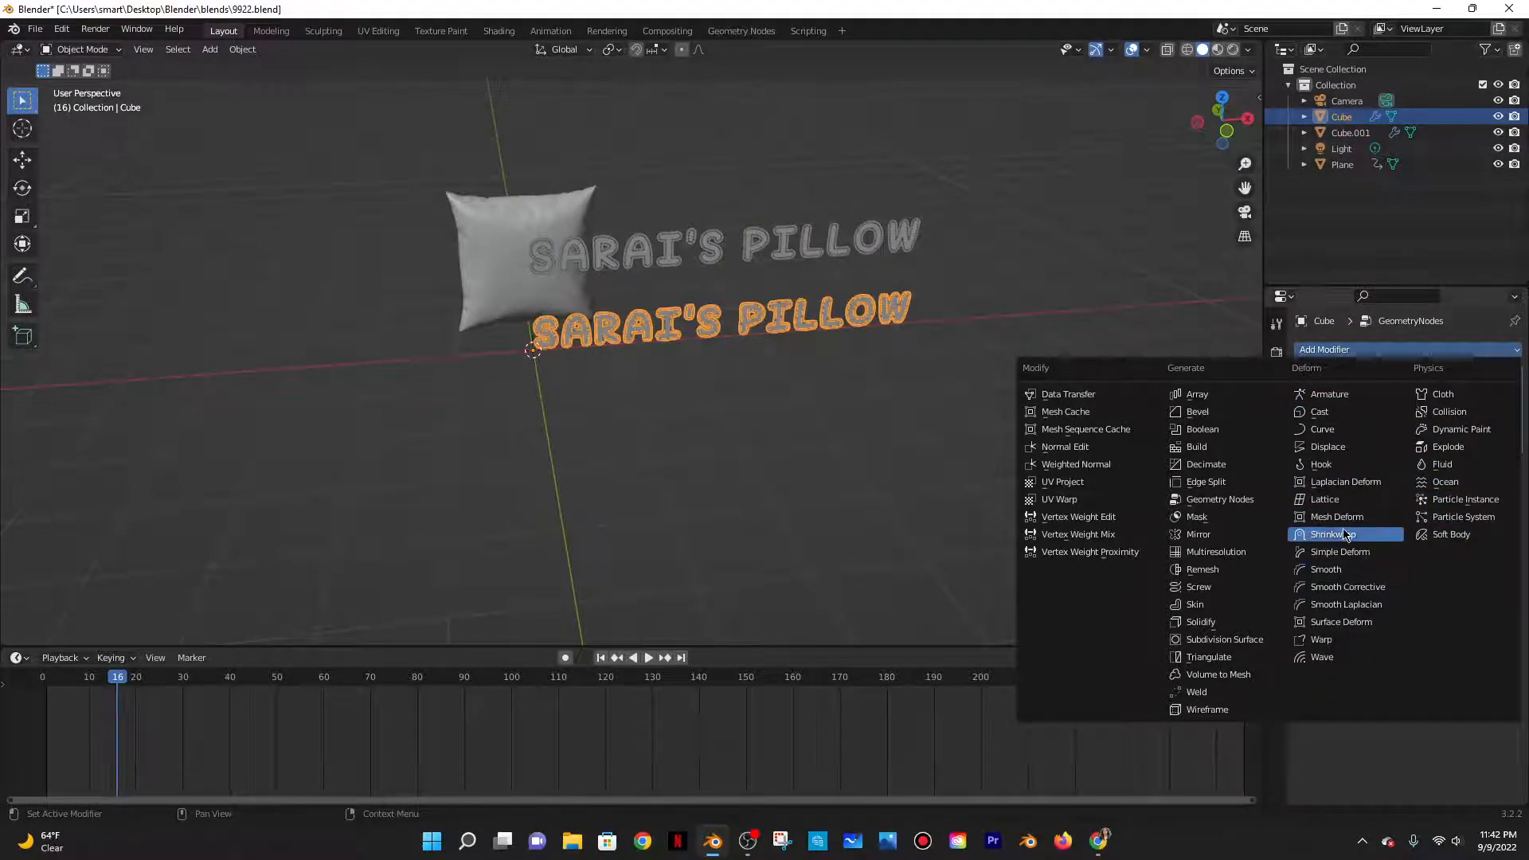
key(Return)
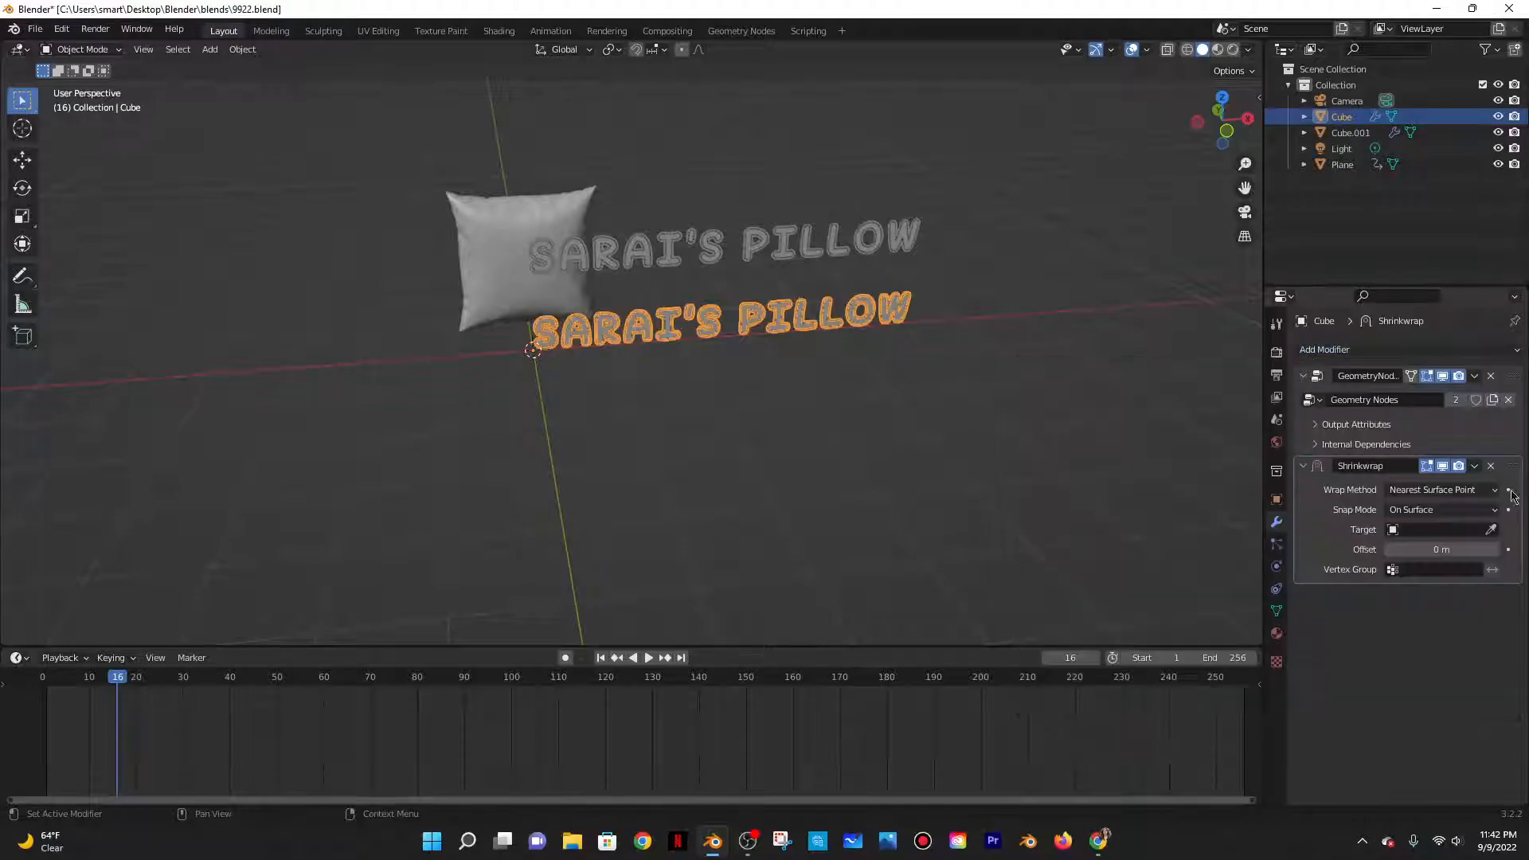
key(ctrl+s)
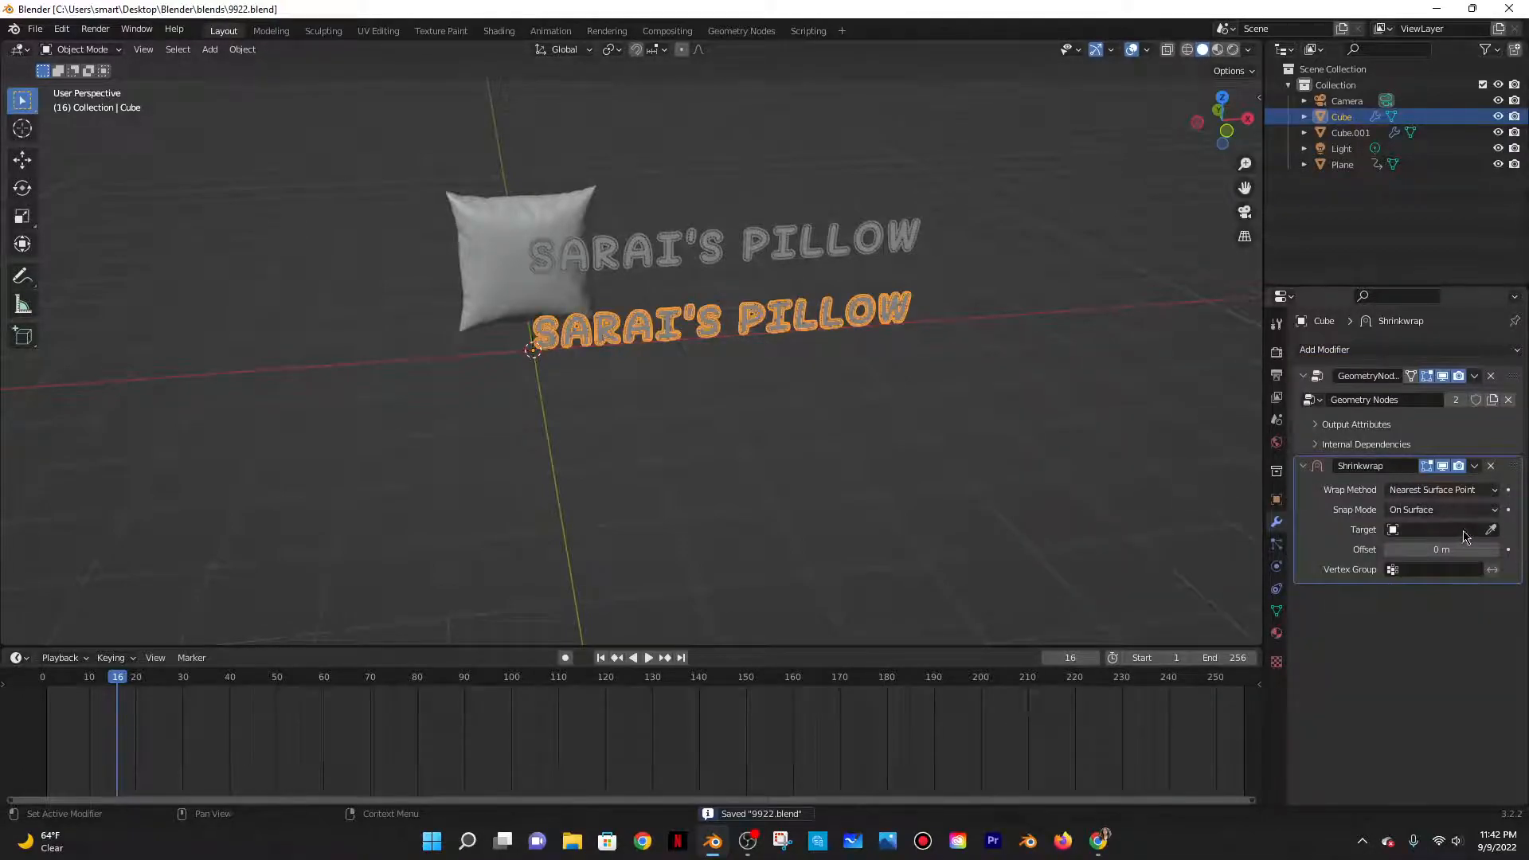
click(1490, 531)
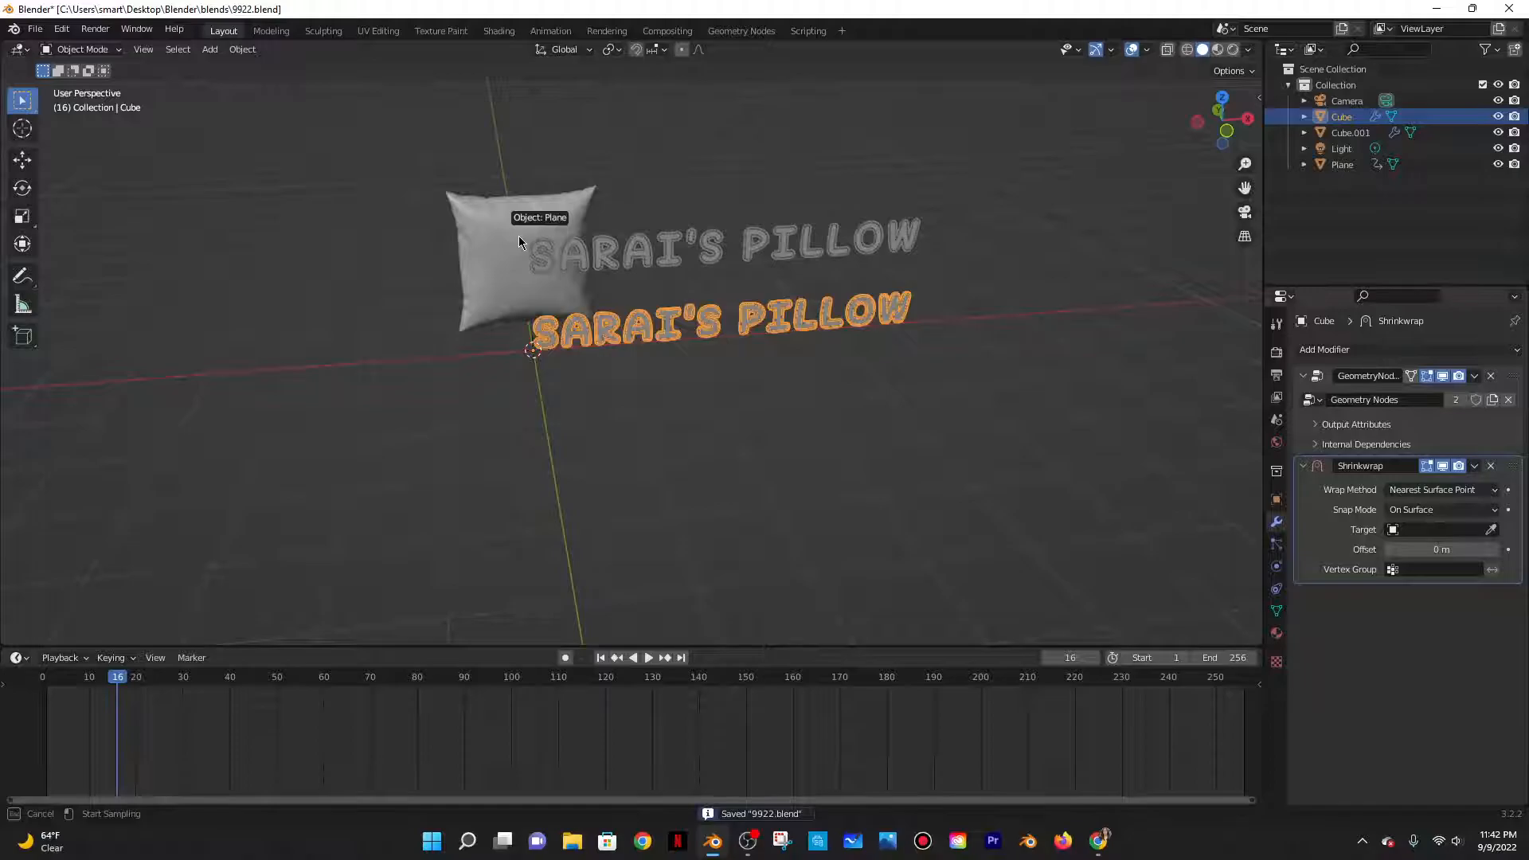
click(519, 236)
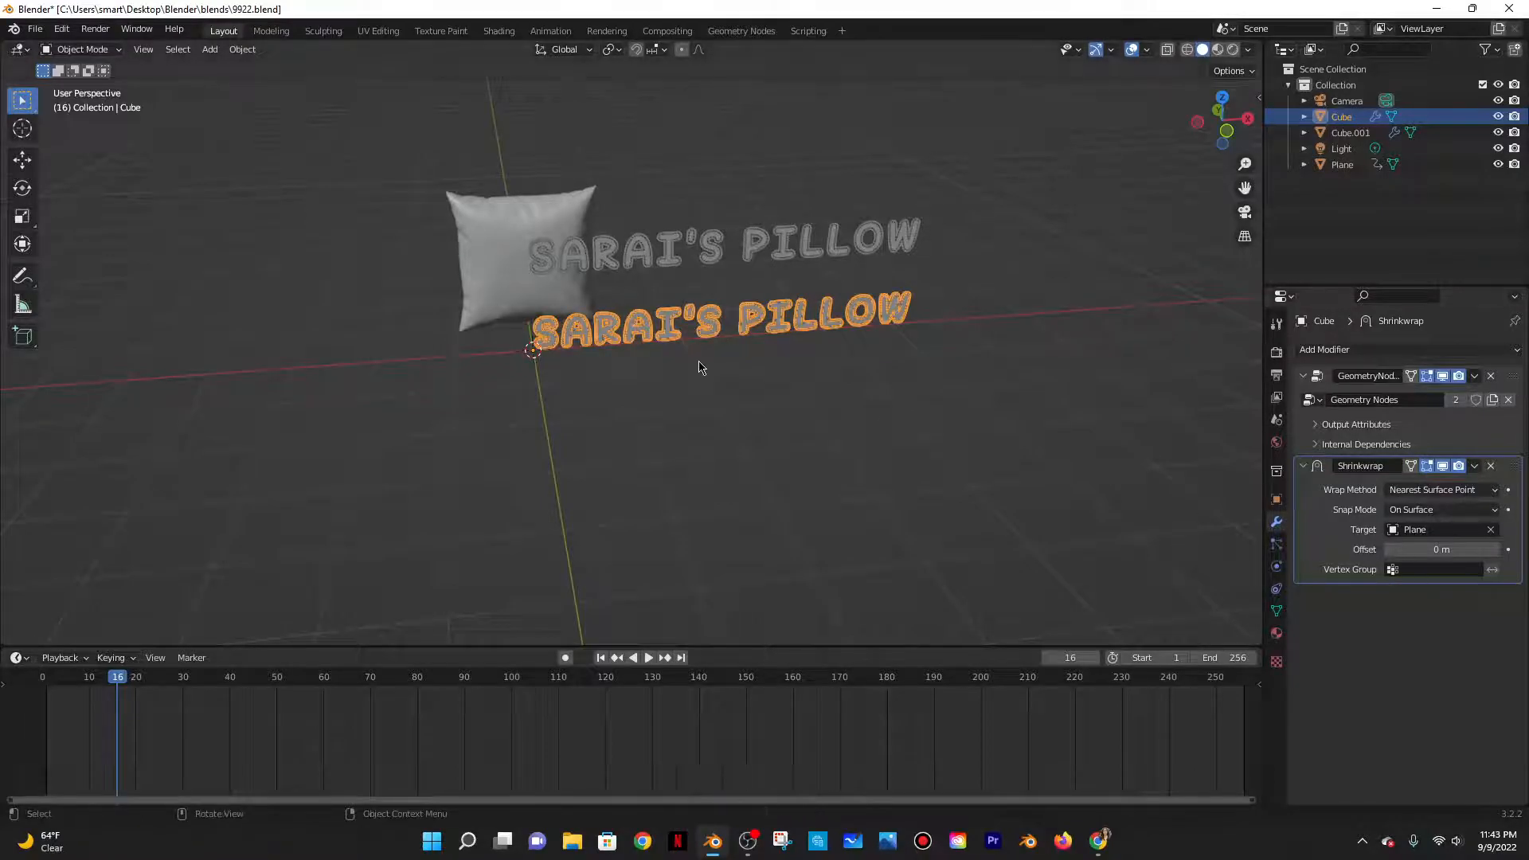
Try to reorder the Shrinkwrap modifier in the lower text's modifier stack
scroll(675, 356, down, 3)
scroll(675, 356, up, 8)
scroll(693, 352, down, 3)
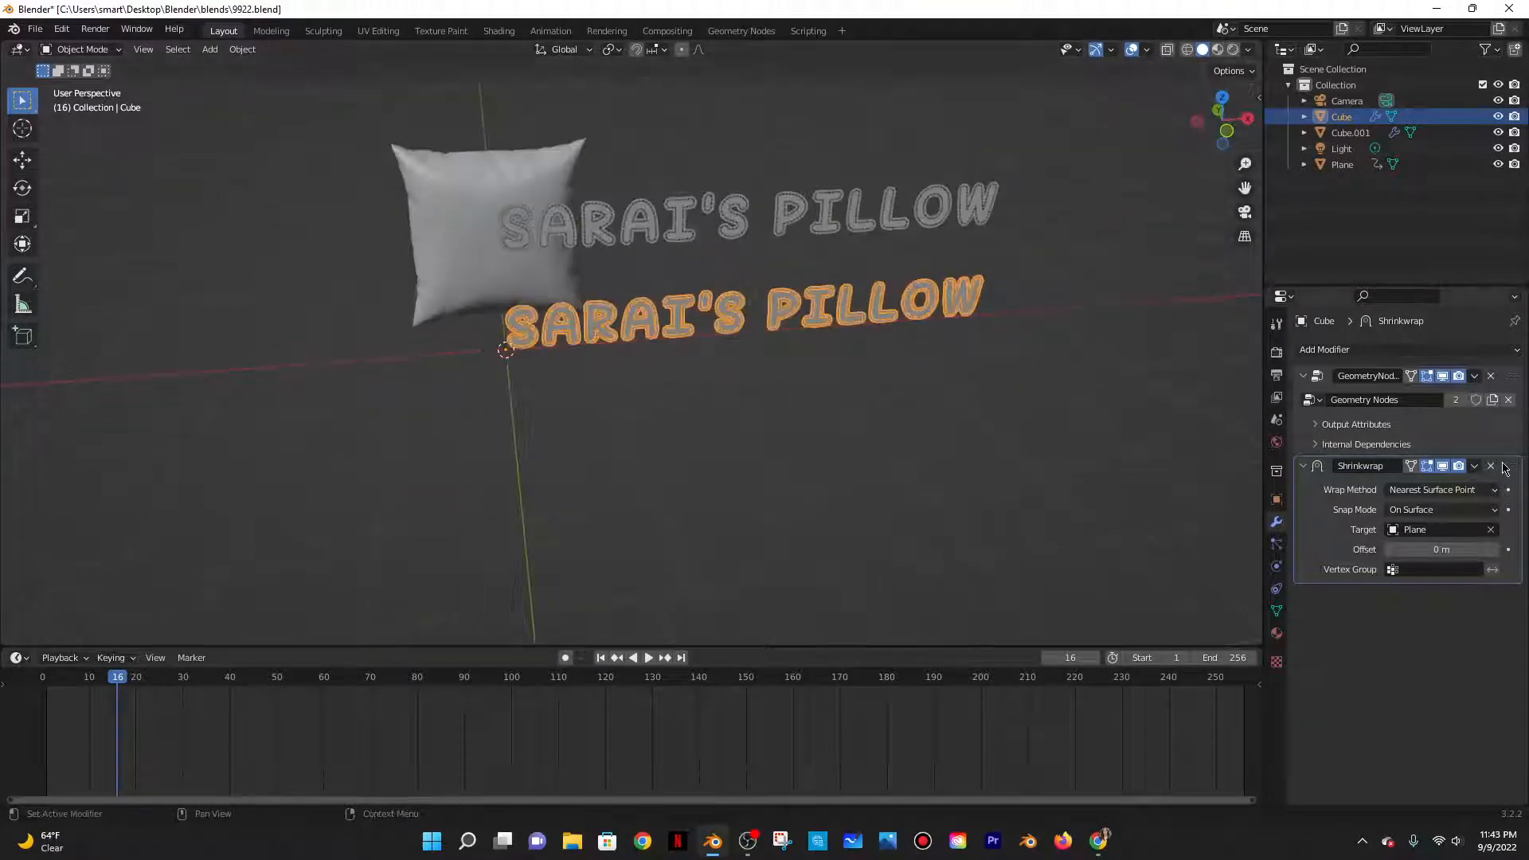
drag(1505, 465, 1507, 557)
Delete both geometry-nodes text objects and the light from the scene
click(768, 196)
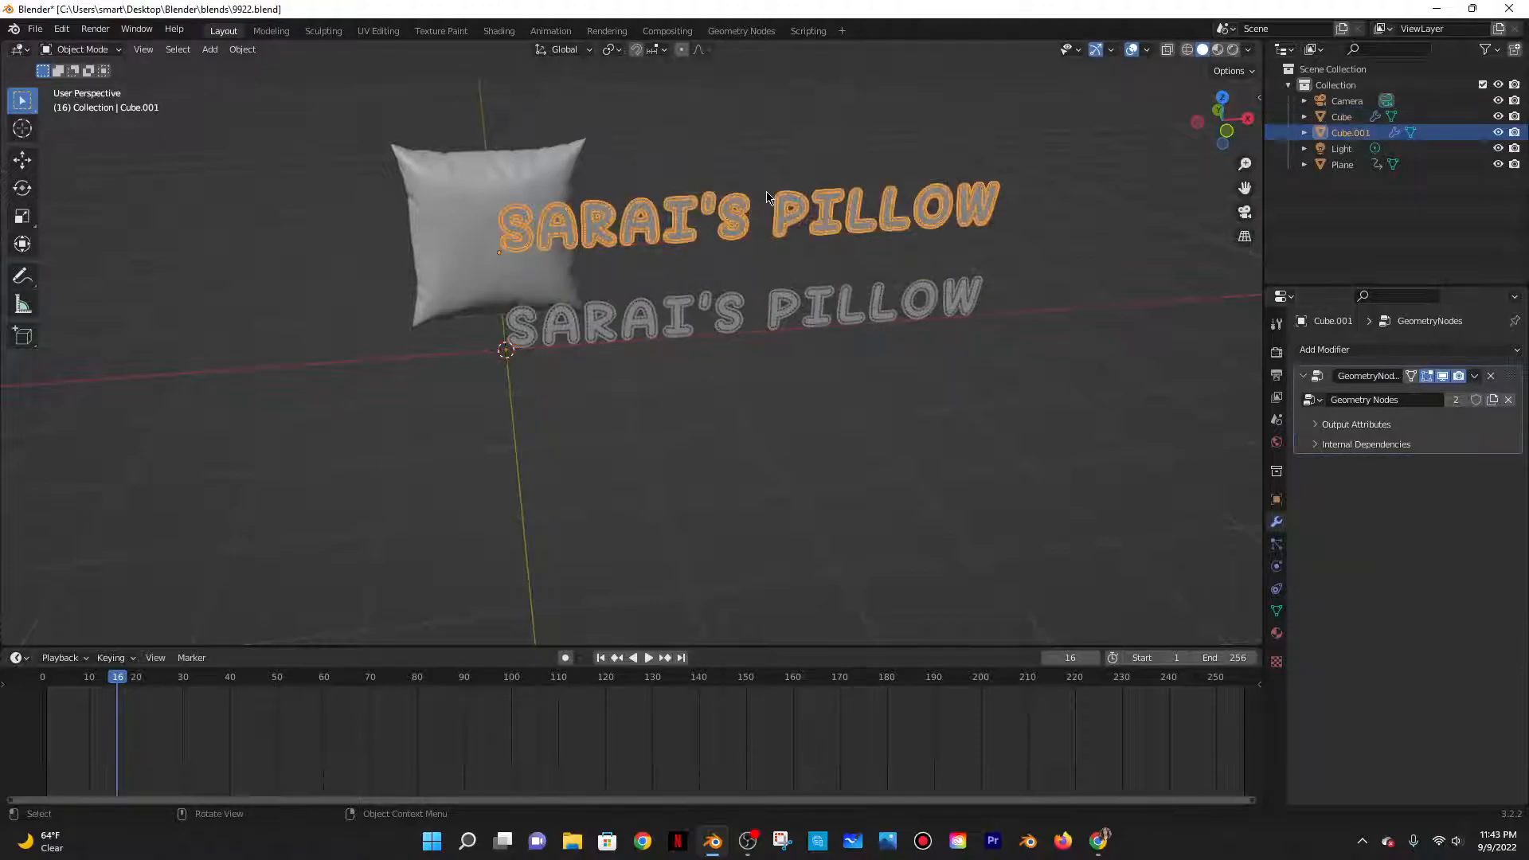
click(740, 31)
scroll(558, 404, down, 4)
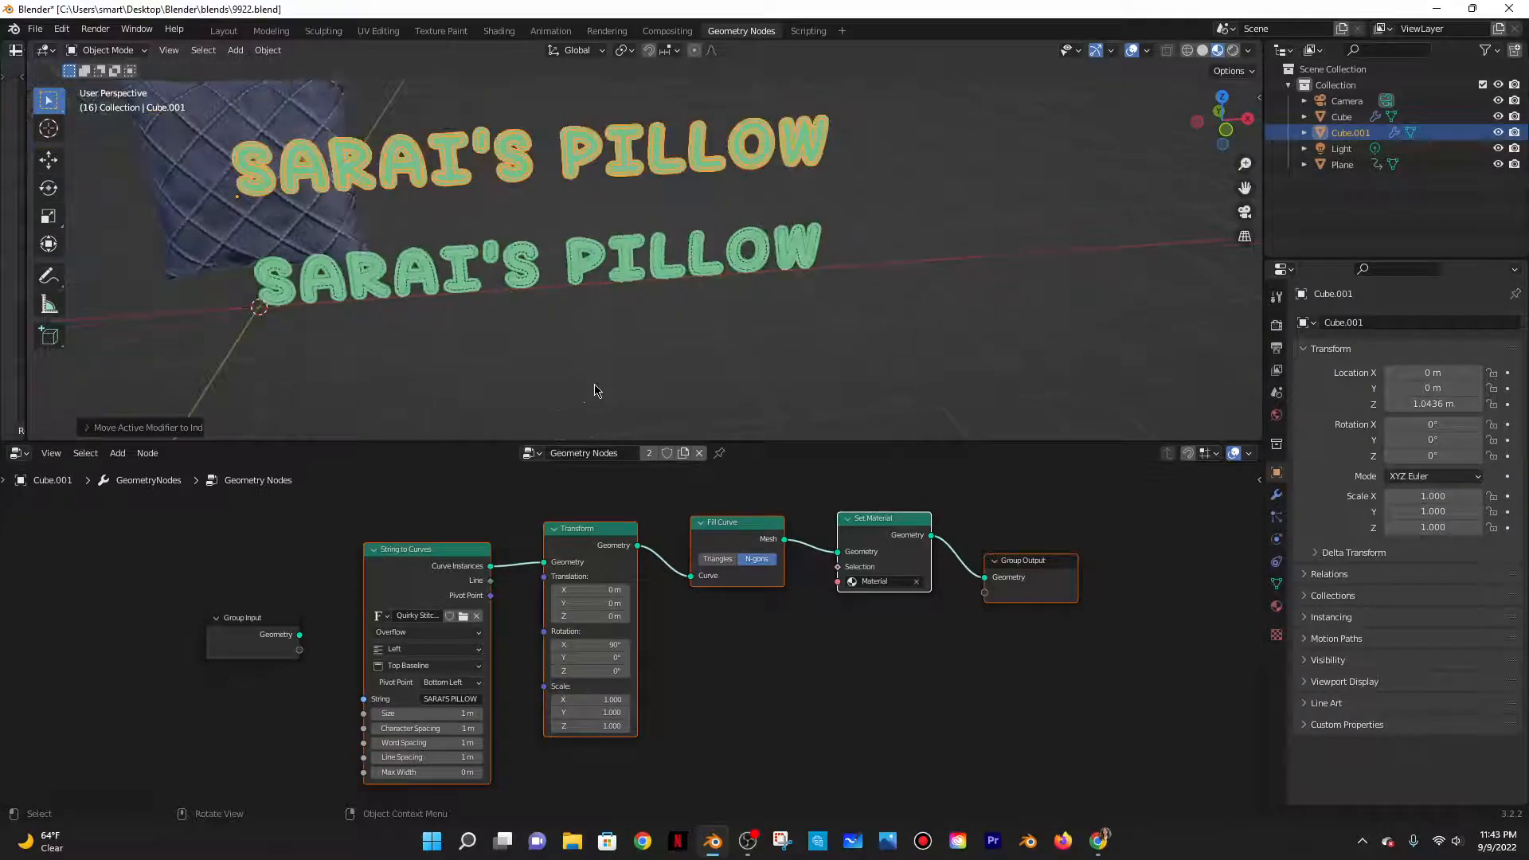
scroll(840, 563, down, 1)
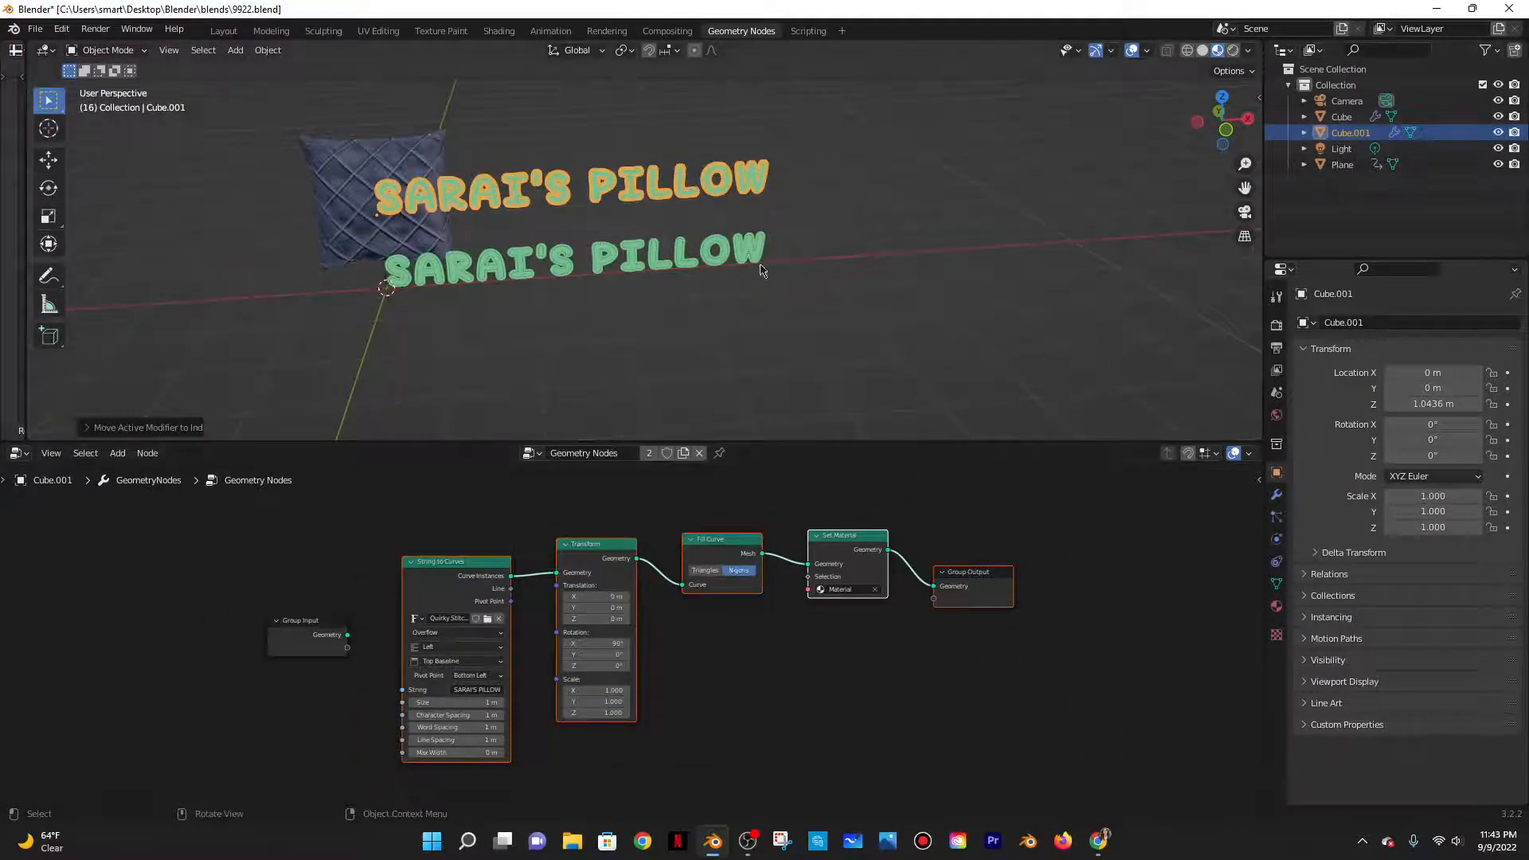
drag(622, 148, 736, 340)
key(x)
click(649, 287)
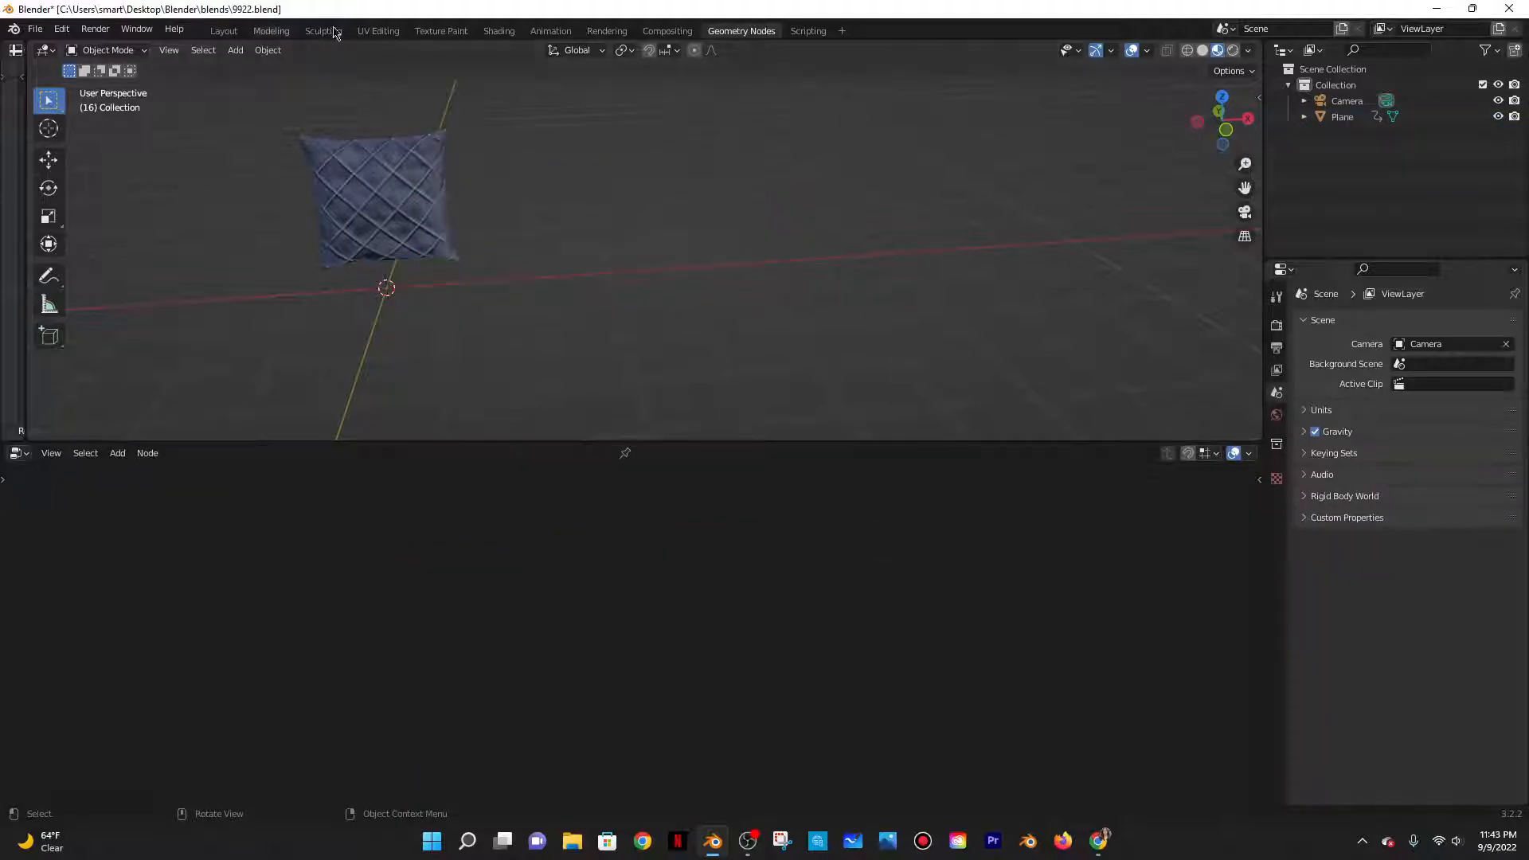
Add a regular text object in the Layout workspace and rotate it 90° about the X axis so it stands upright
click(224, 30)
key(shift+a)
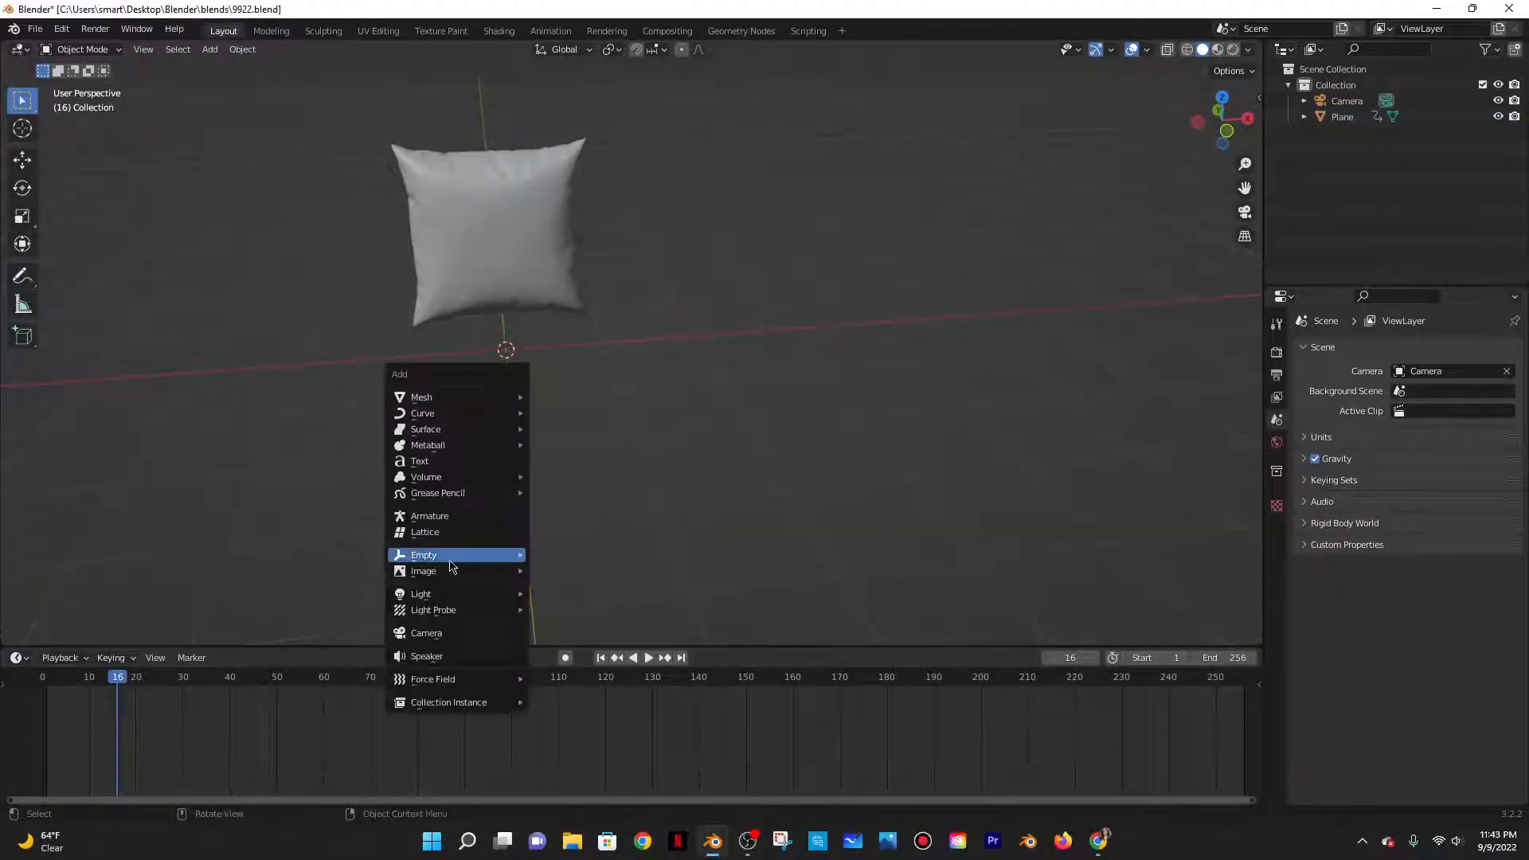
click(420, 462)
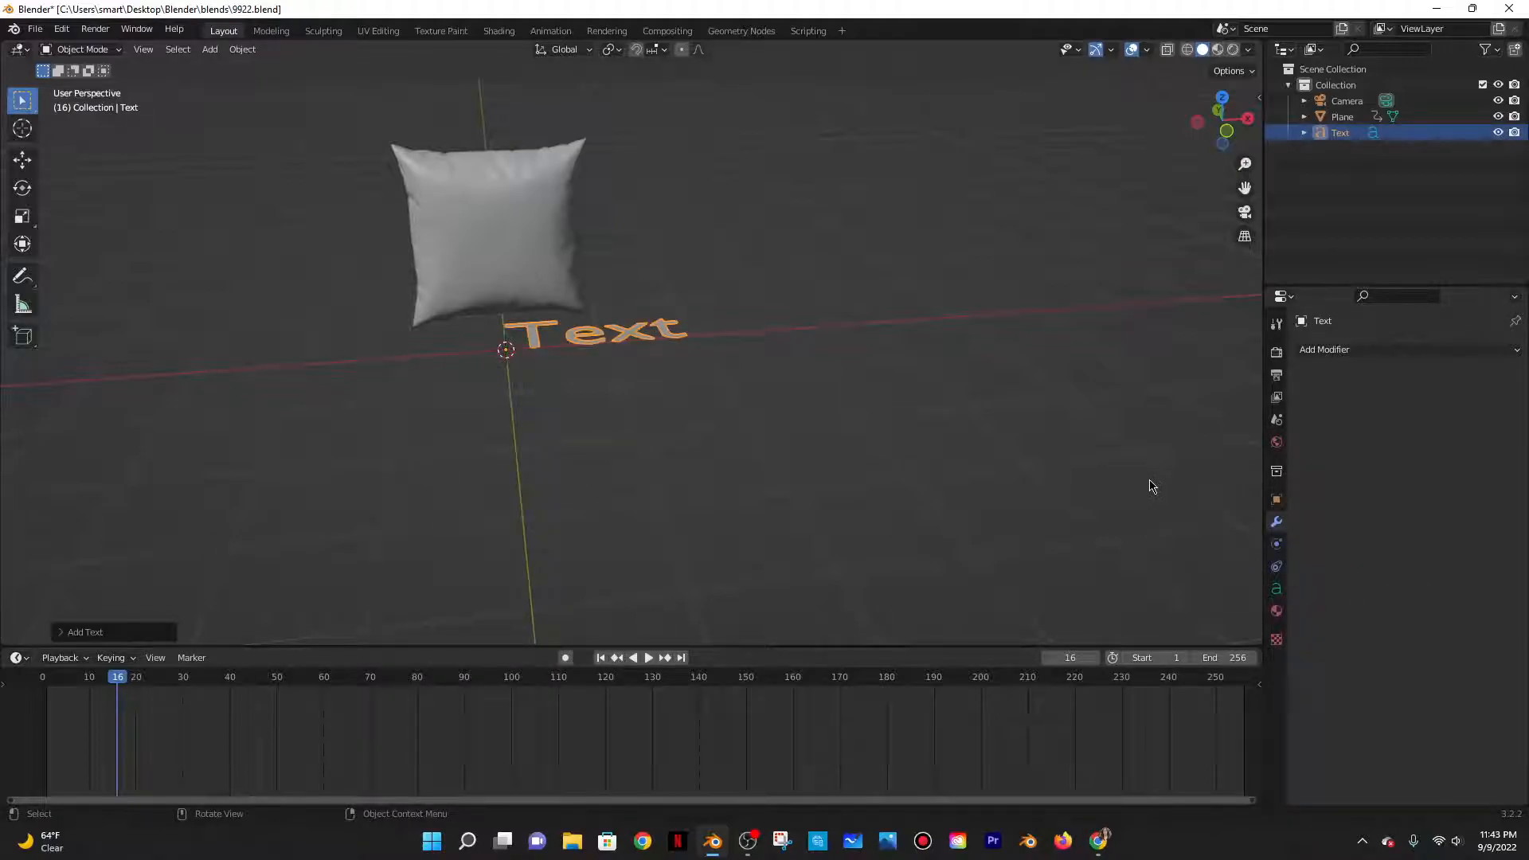
key(r)
key(x)
key(9)
key(0)
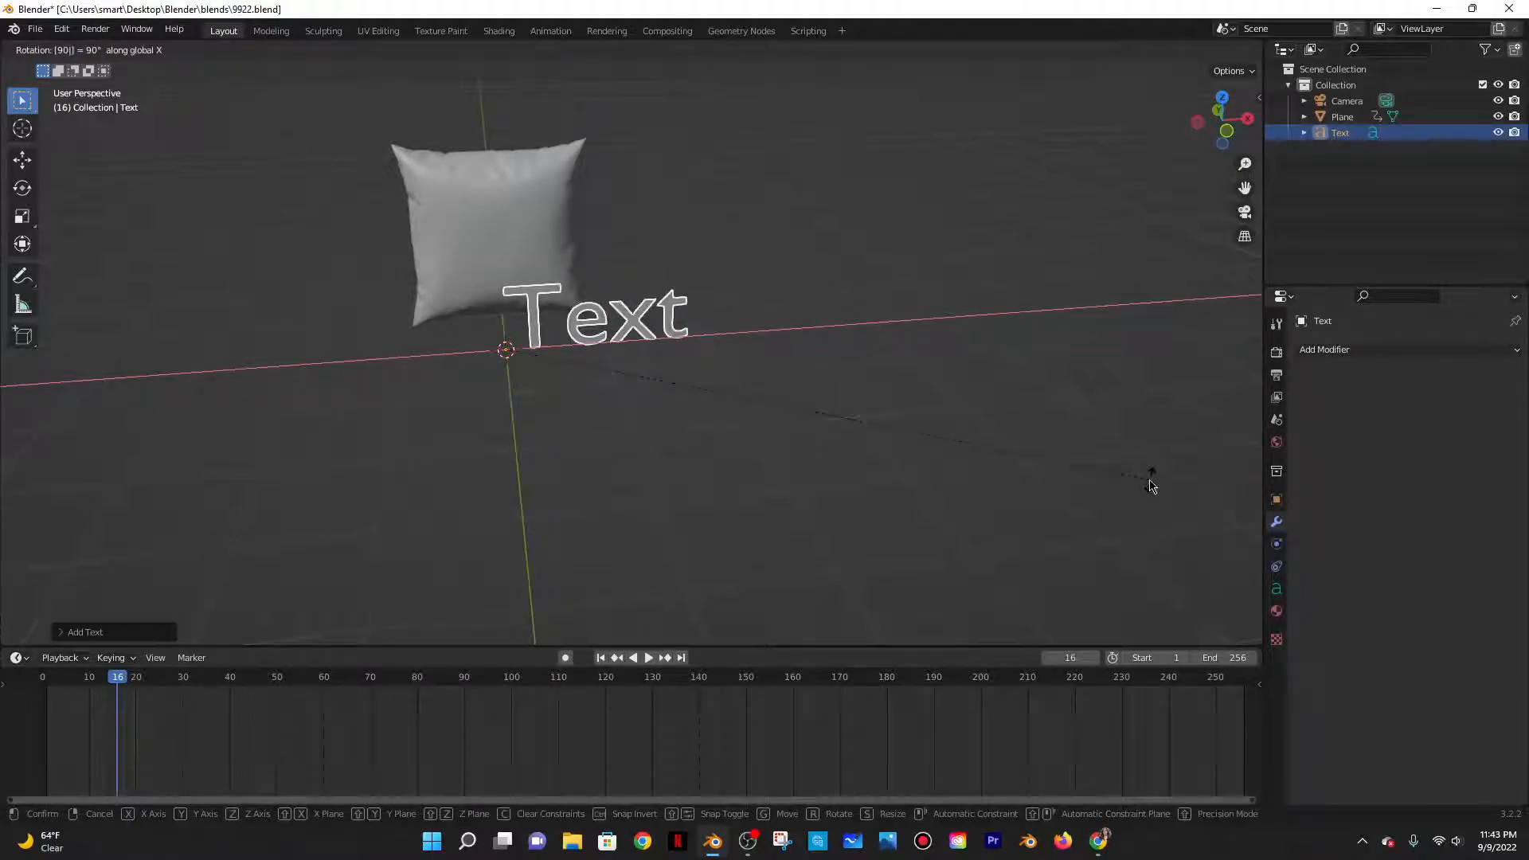
key(Return)
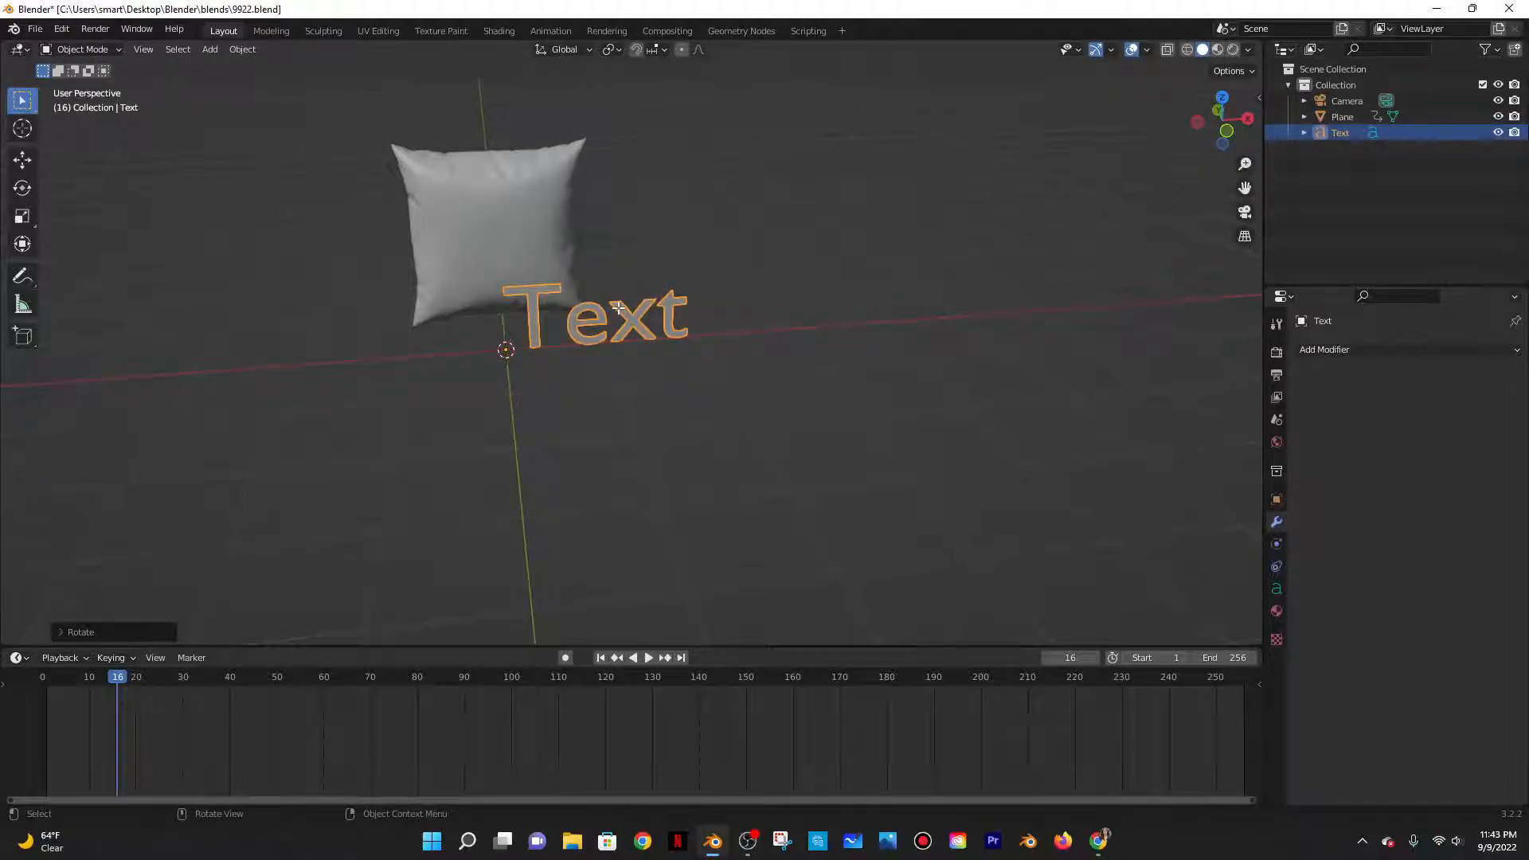
Replace the default content of the text object with the owner's first name in possessive form followed by "Pillow"
key(Tab)
key(BackSpace)
key(BackSpace)
key(BackSpace)
key(BackSpace)
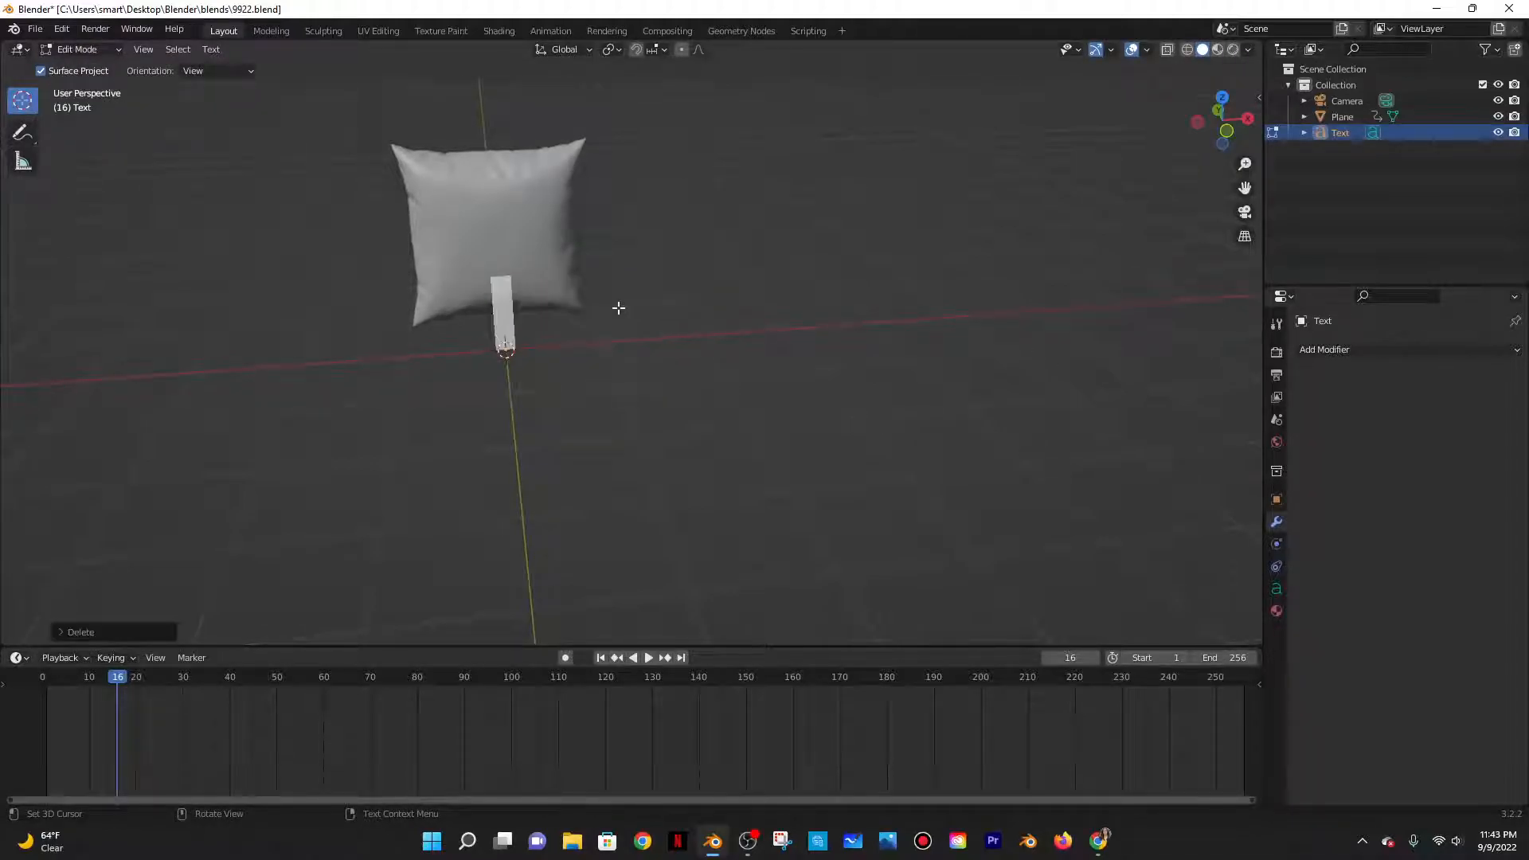
text(S)
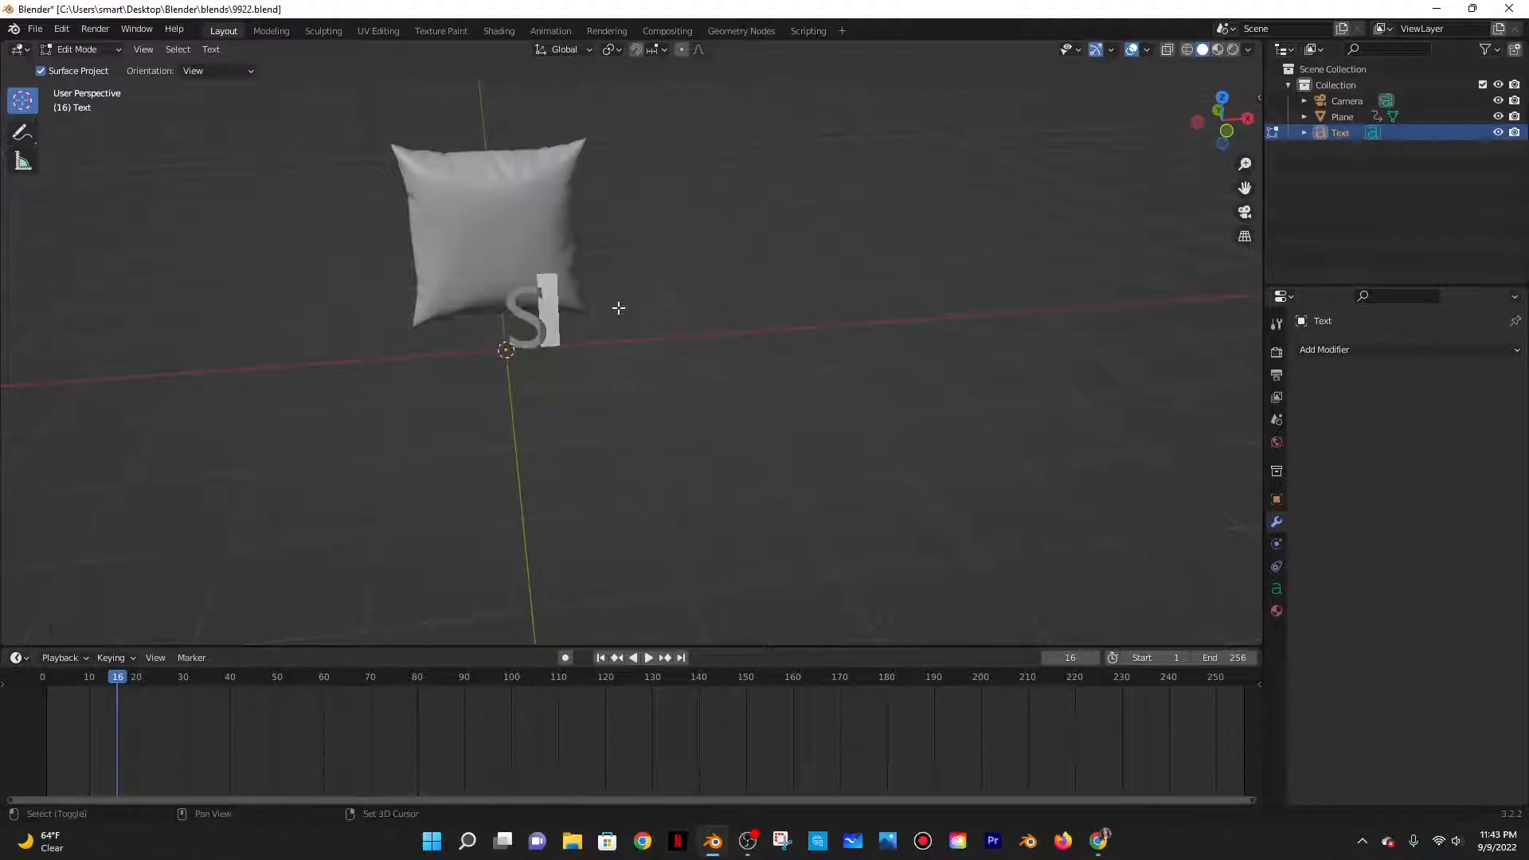
text(arai's Pillow)
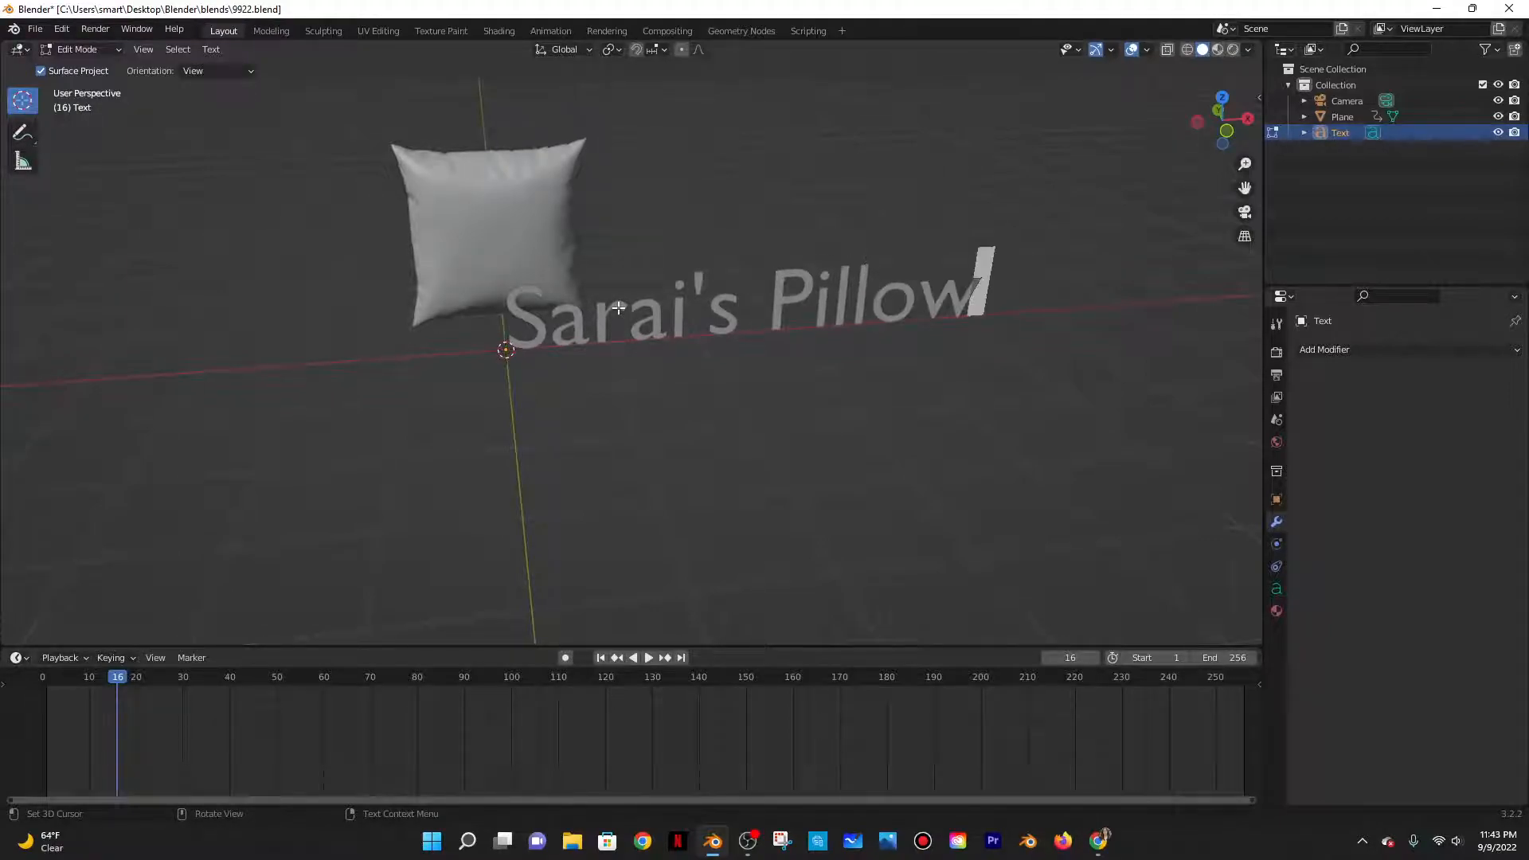
key(Tab)
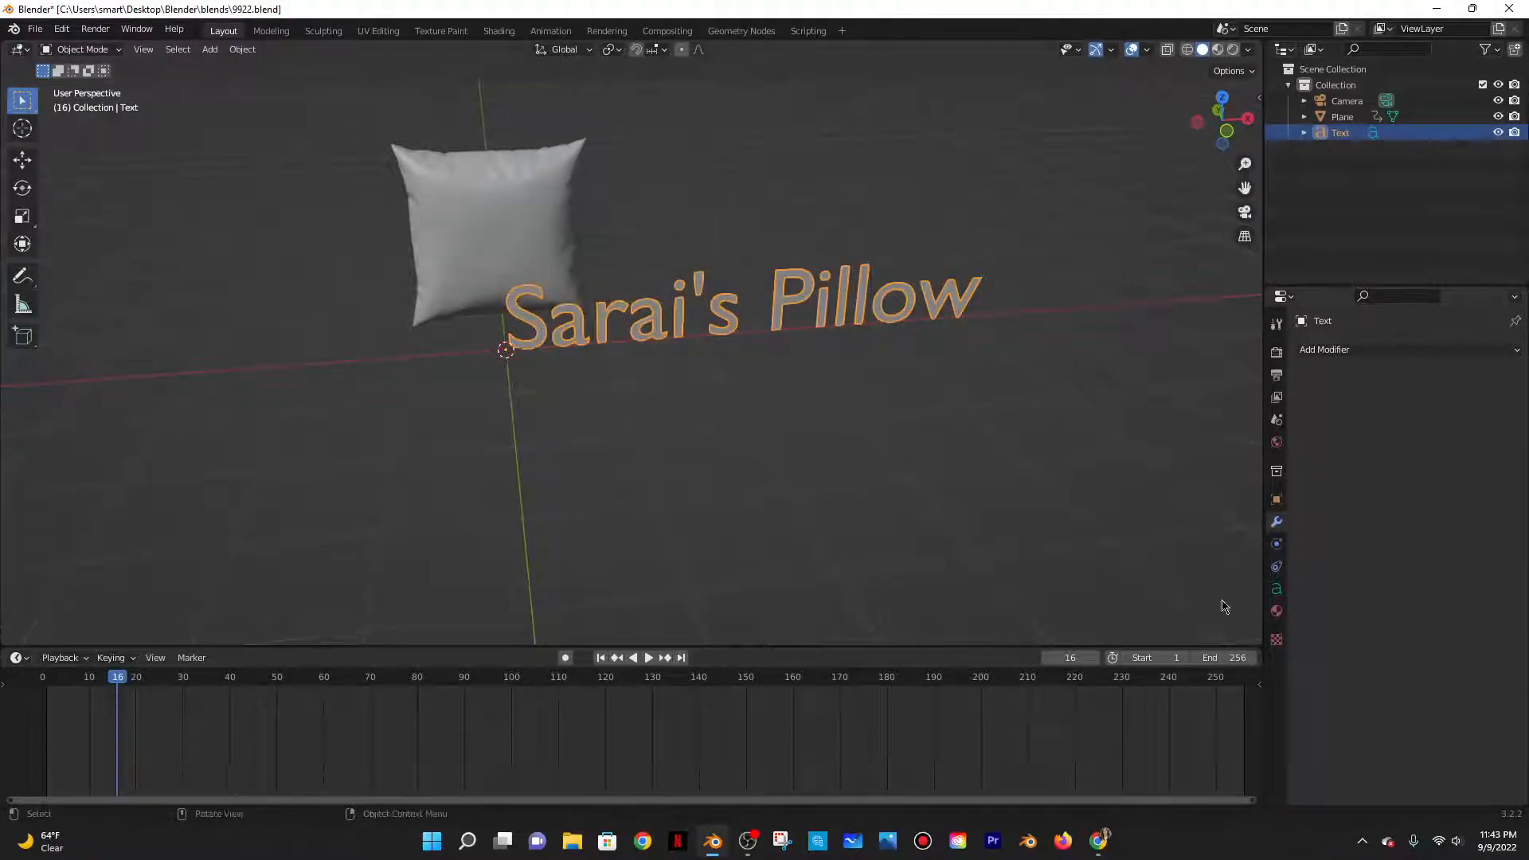
Load the Quirky Stitch font from the Desktop folder as the text object's regular font
click(1277, 589)
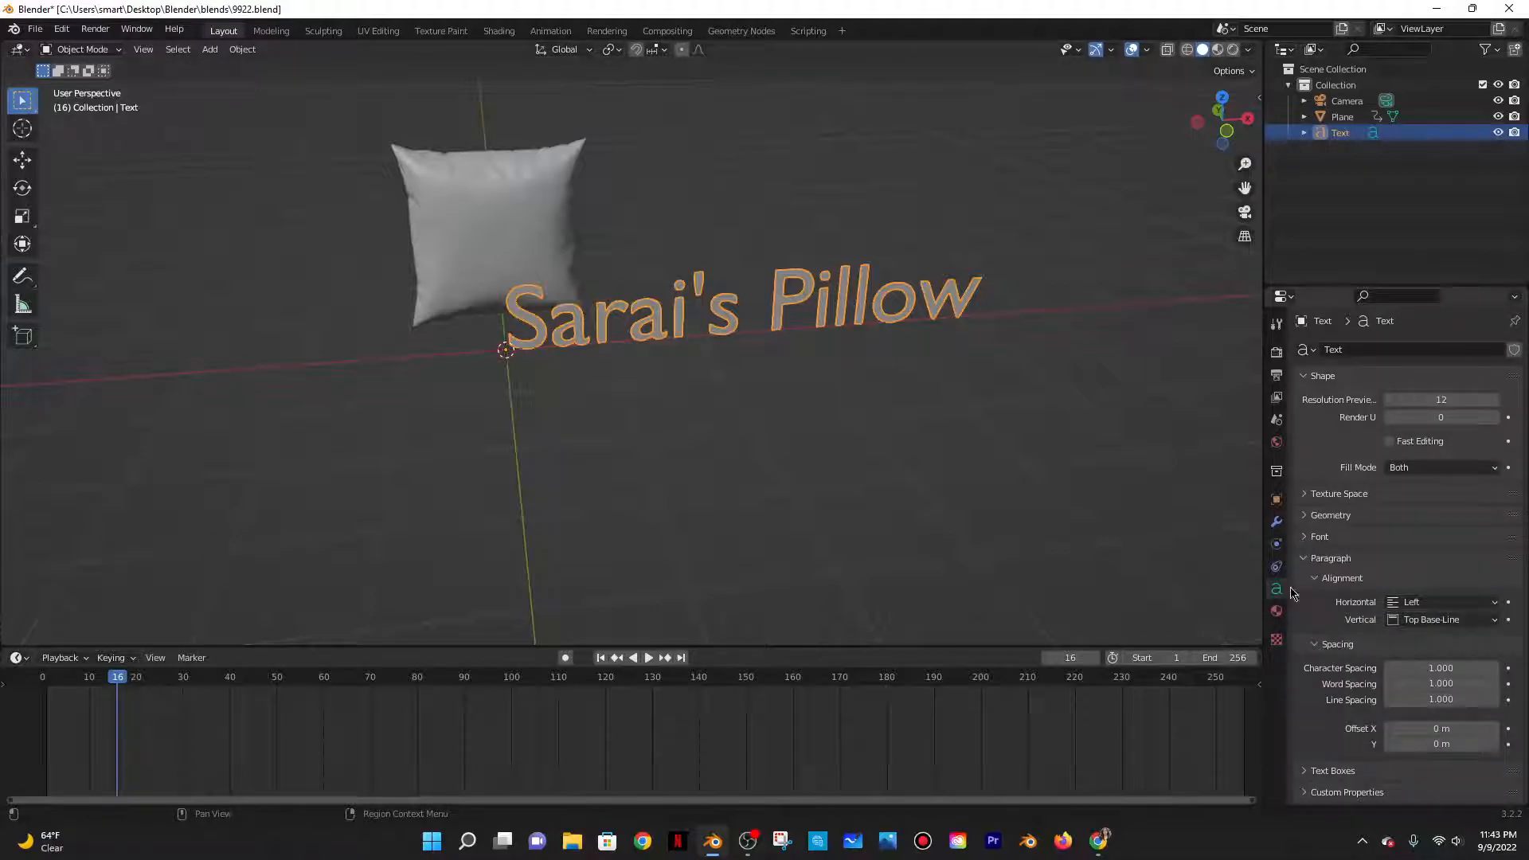
click(1382, 536)
scroll(1382, 535, down, 5)
click(1492, 371)
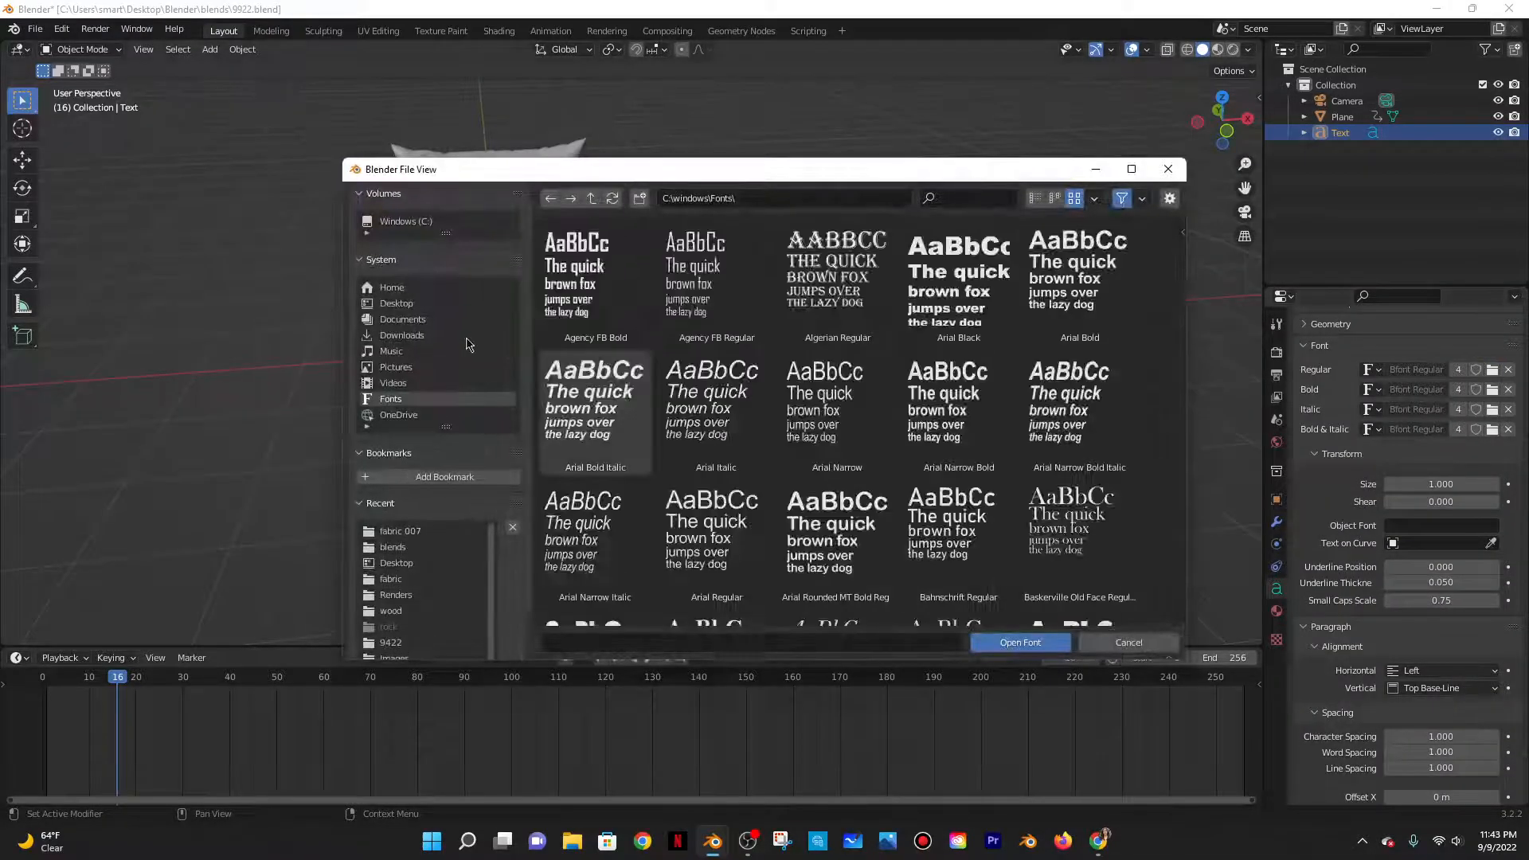
click(398, 303)
click(690, 565)
double_click(690, 565)
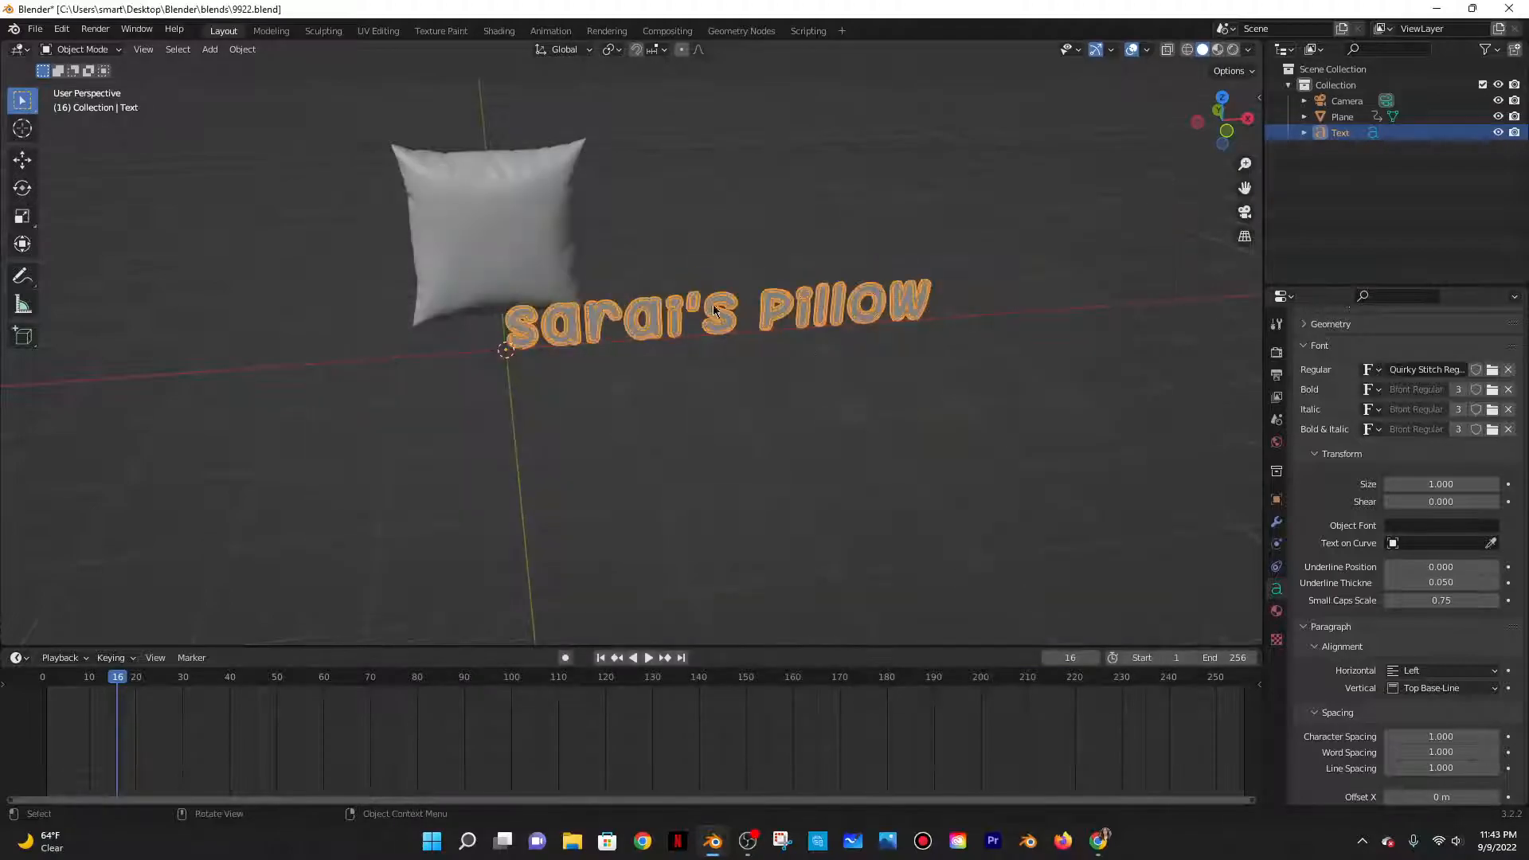
Add a Shrinkwrap modifier to the text object and pick the pillow as its target
scroll(1369, 597, down, 2)
middle_drag(895, 322, 847, 294)
click(1276, 521)
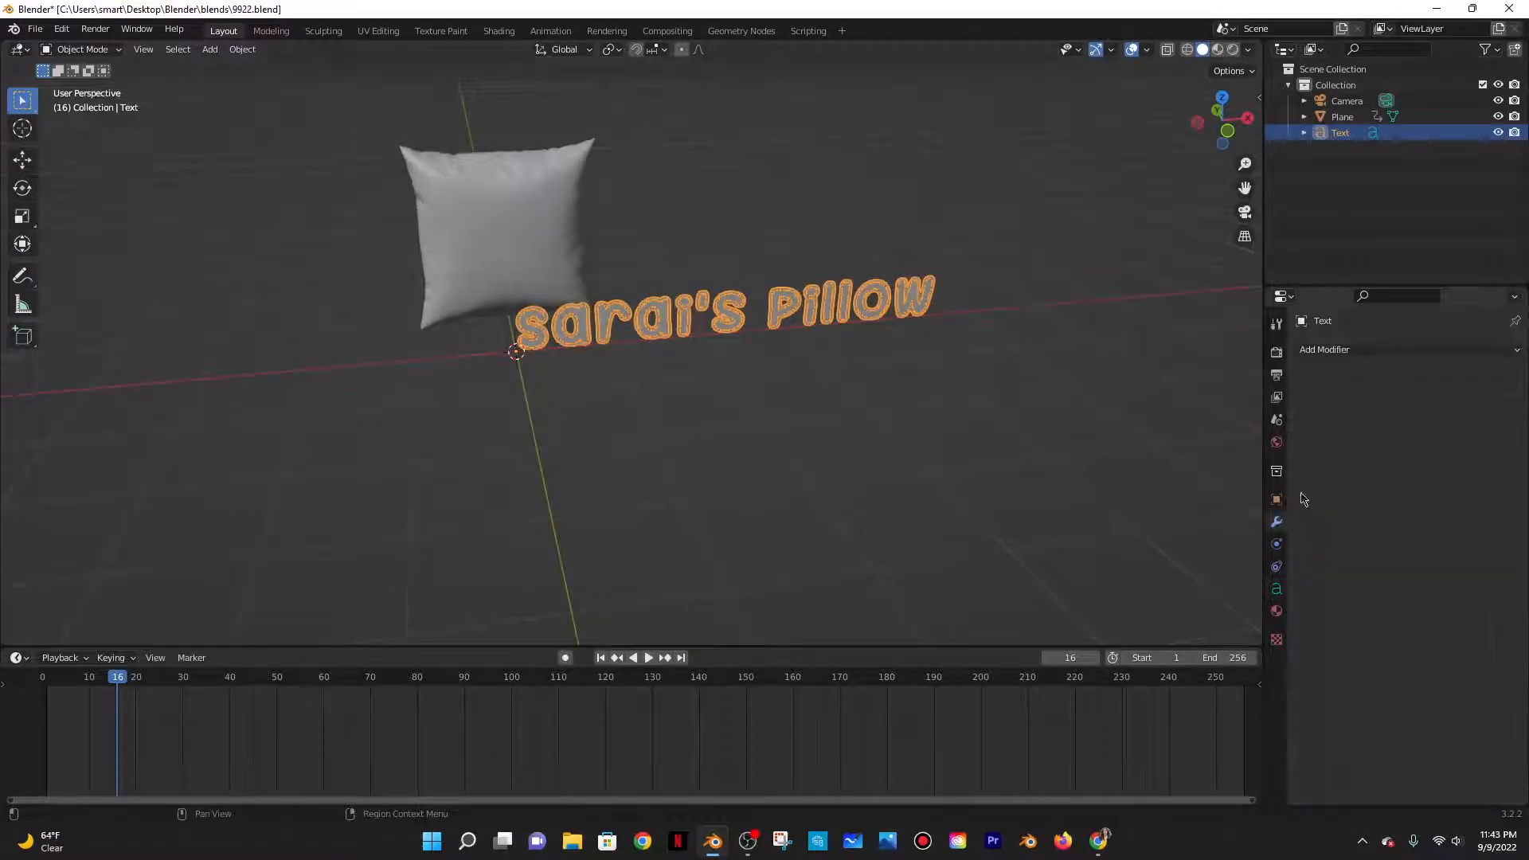
click(1367, 352)
click(1375, 500)
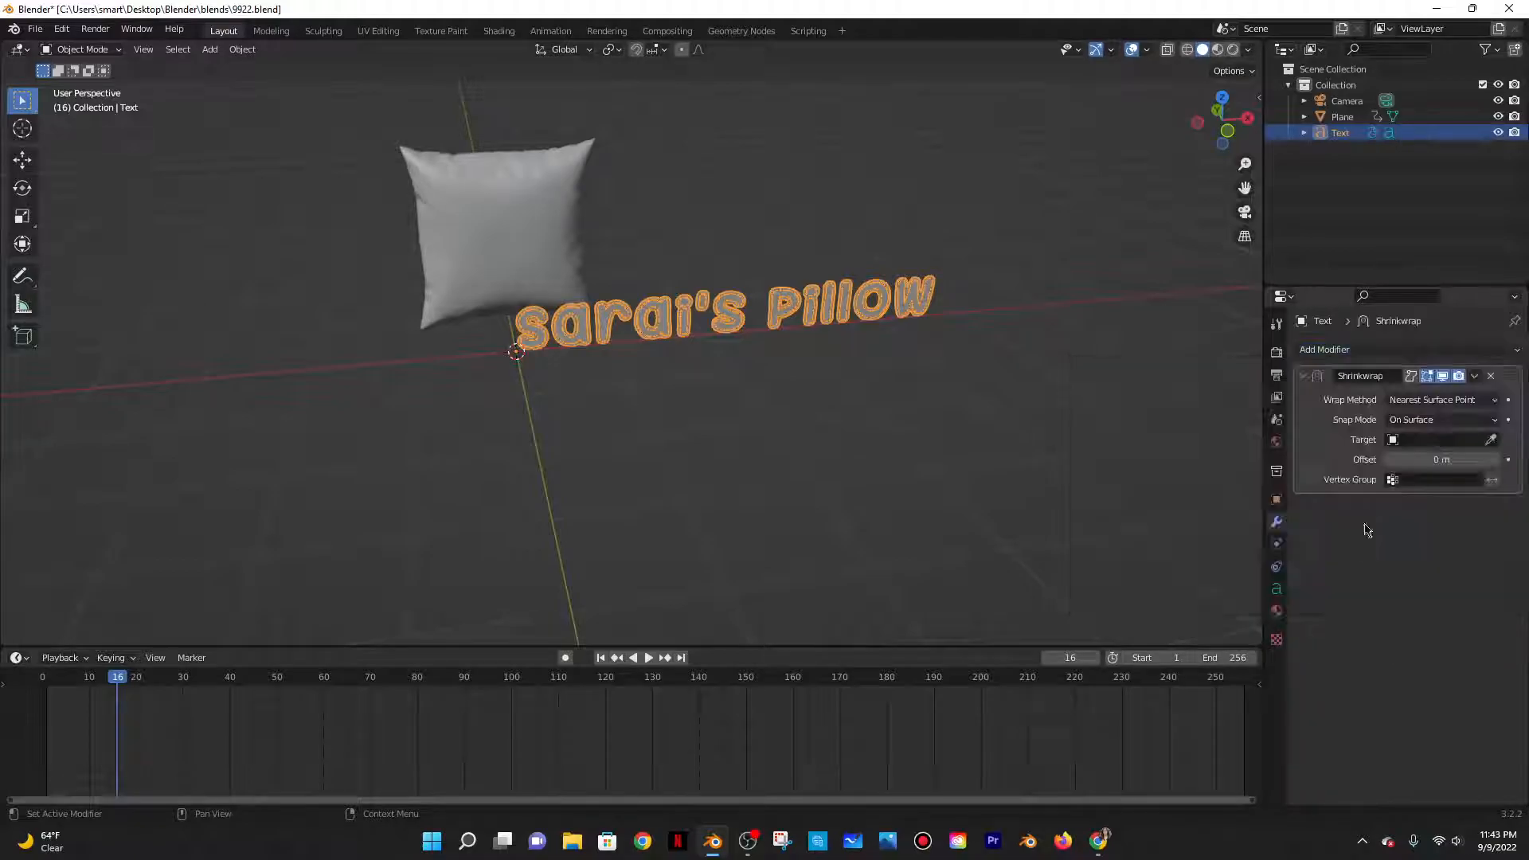
click(1492, 443)
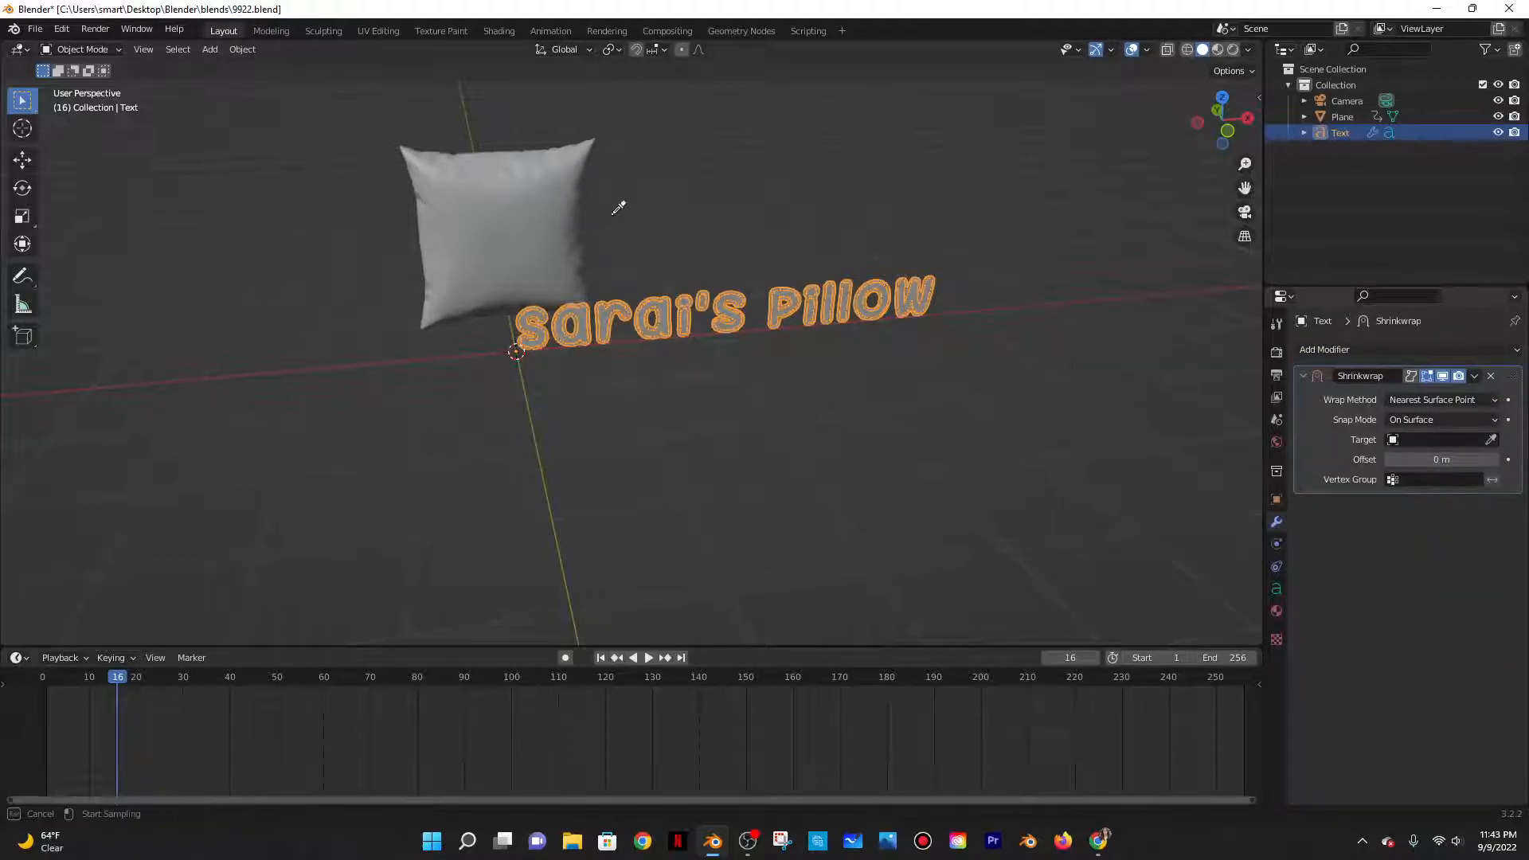
click(539, 170)
Set the text's Shrinkwrap offset to 0.1 m
middle_drag(539, 170, 646, 407)
middle_drag(711, 348, 792, 426)
click(1441, 460)
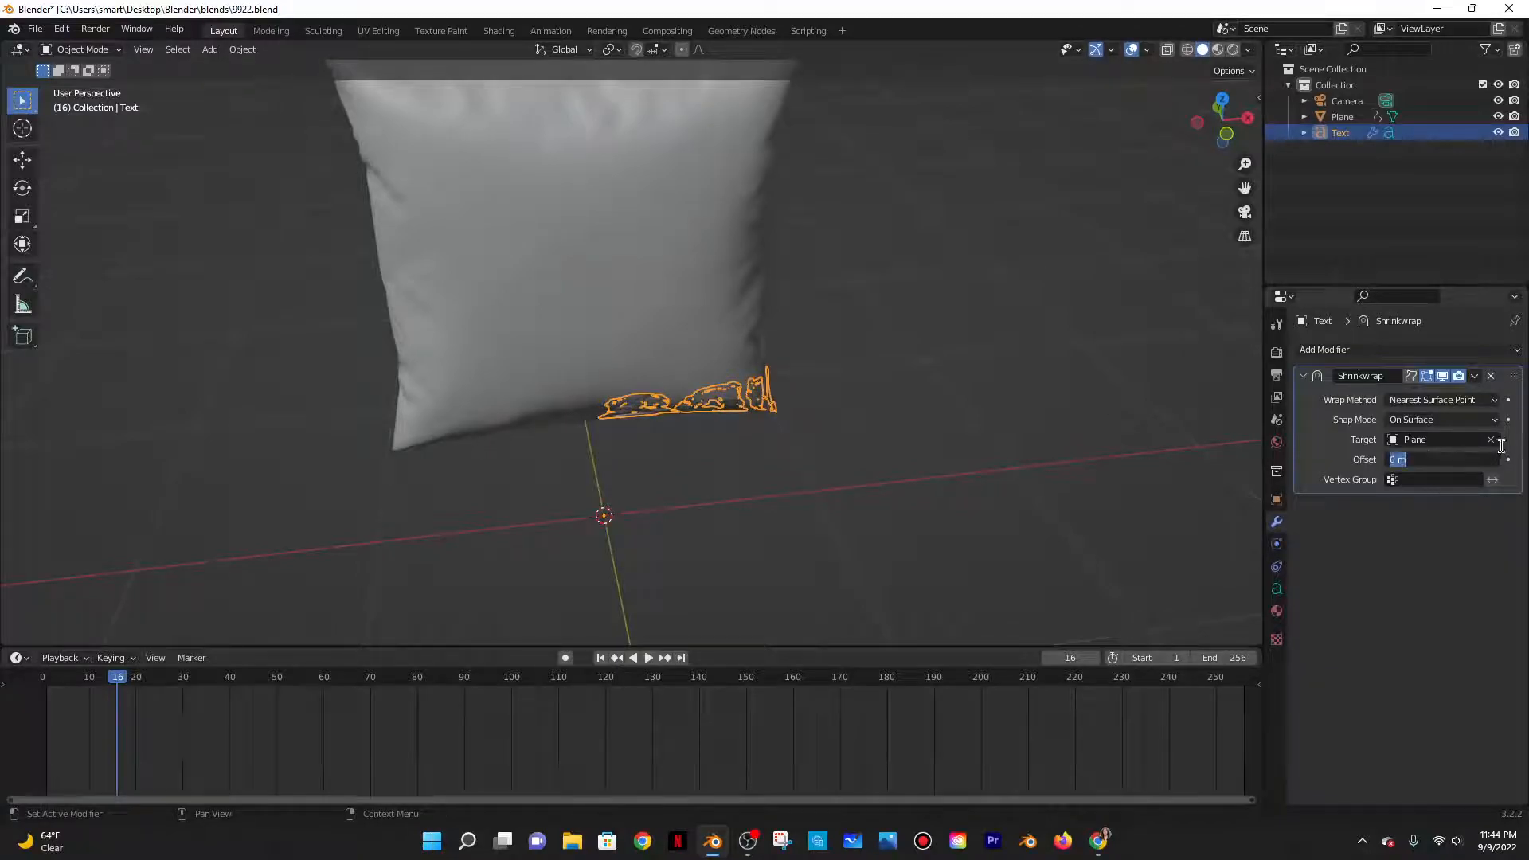
text(0.1)
key(Return)
middle_drag(832, 398, 758, 357)
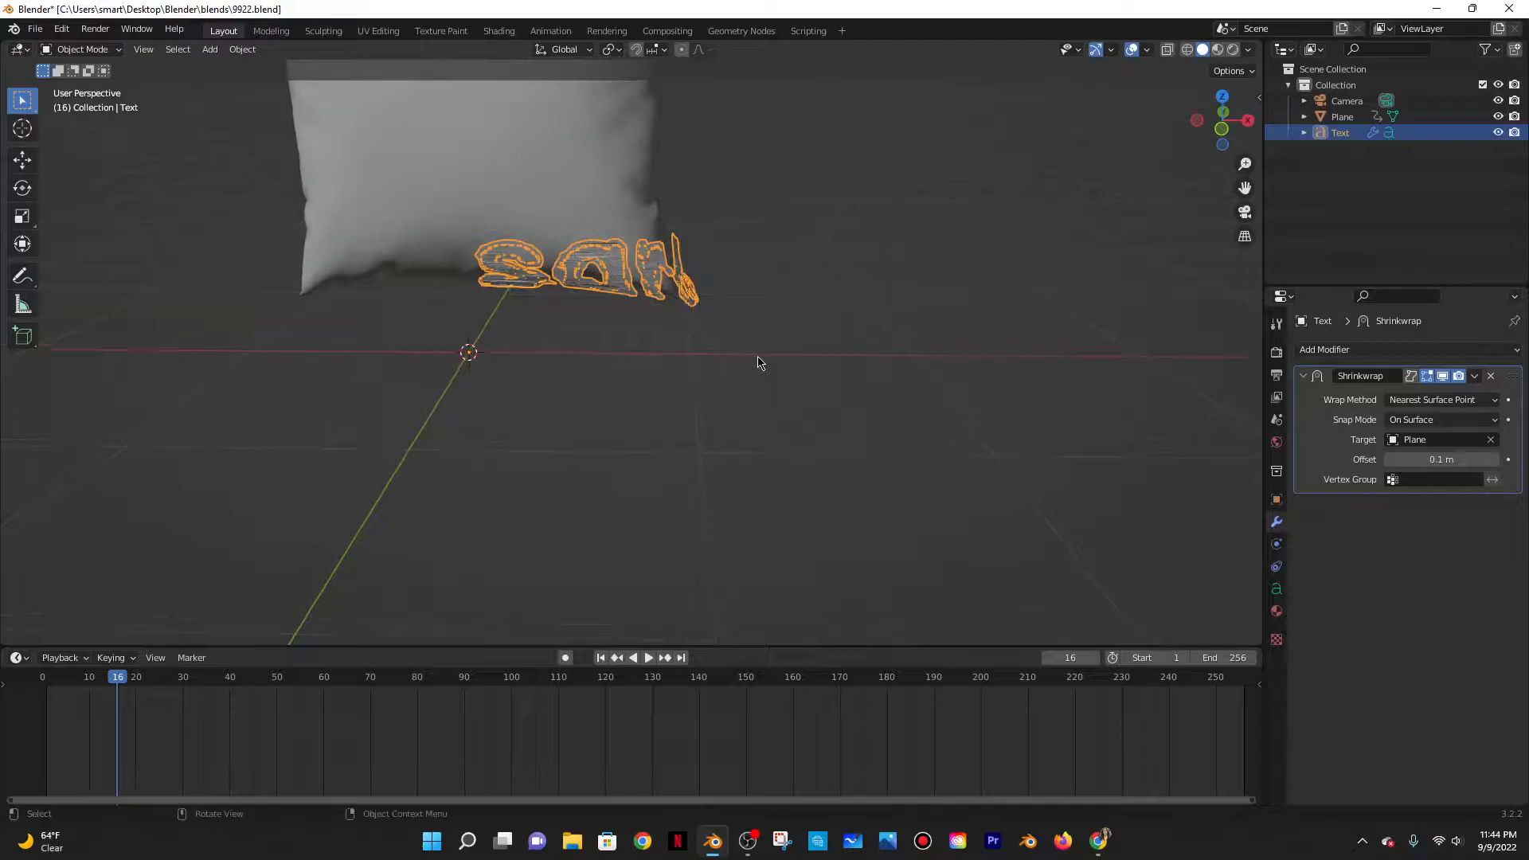
Select the text and raise it along Z onto the lower front face of the pillow
key(ctrl+a)
click(671, 387)
click(489, 180)
key(ctrl+a)
click(489, 181)
click(577, 242)
key(g)
key(z)
click(637, 57)
Shift the text along negative X and scale it down to about a third of its size to suit the pillow's width
middle_drag(744, 181, 751, 209)
key(g)
key(x)
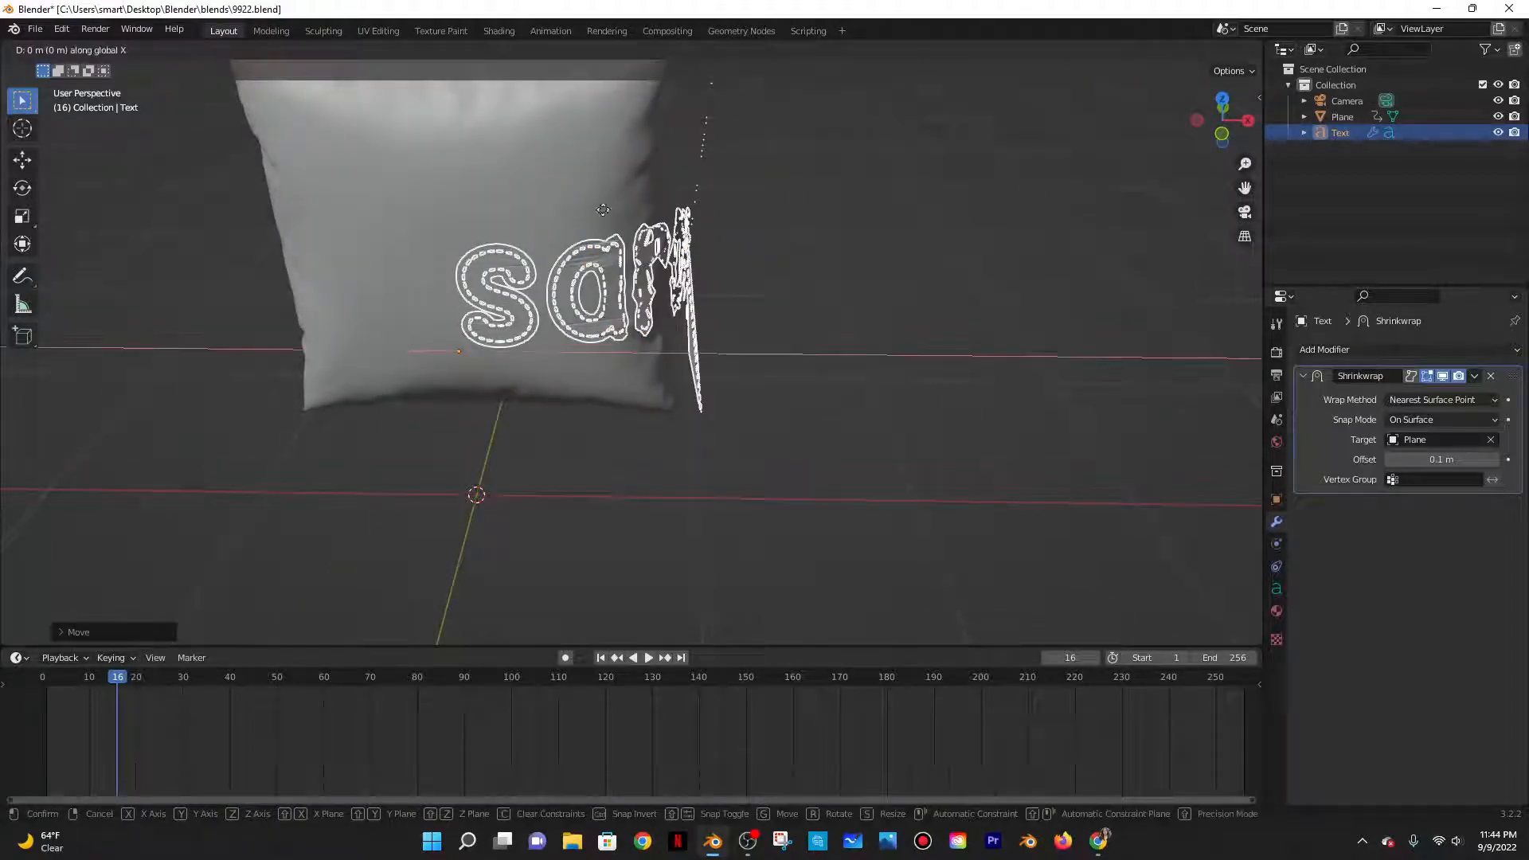
click(501, 225)
key(s)
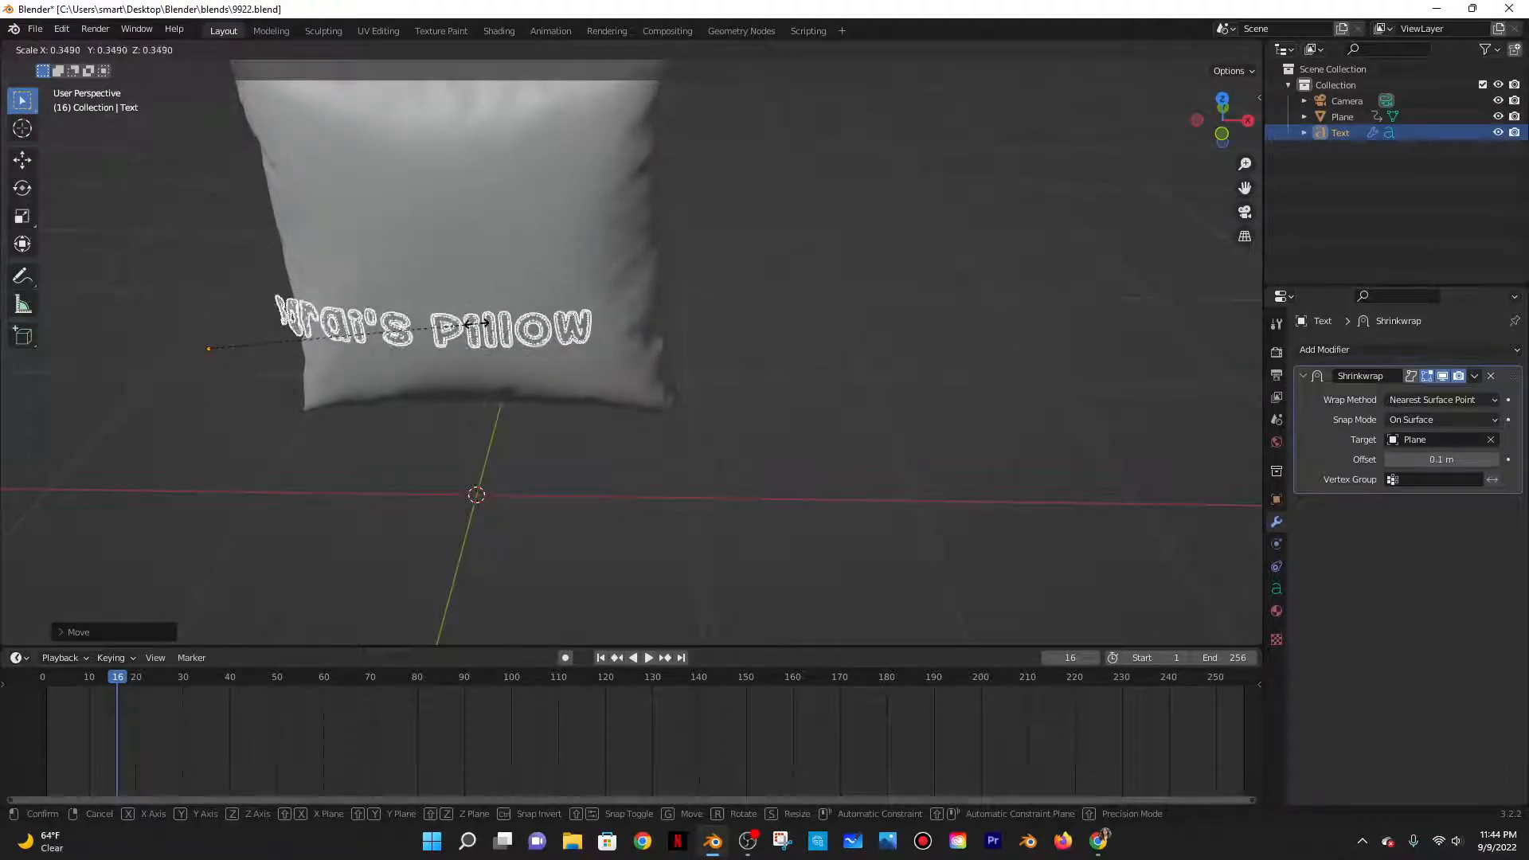
click(448, 333)
Center the text on the pillow's front by adjusting its position along Z and X, and deselect it
key(g)
key(z)
click(605, 233)
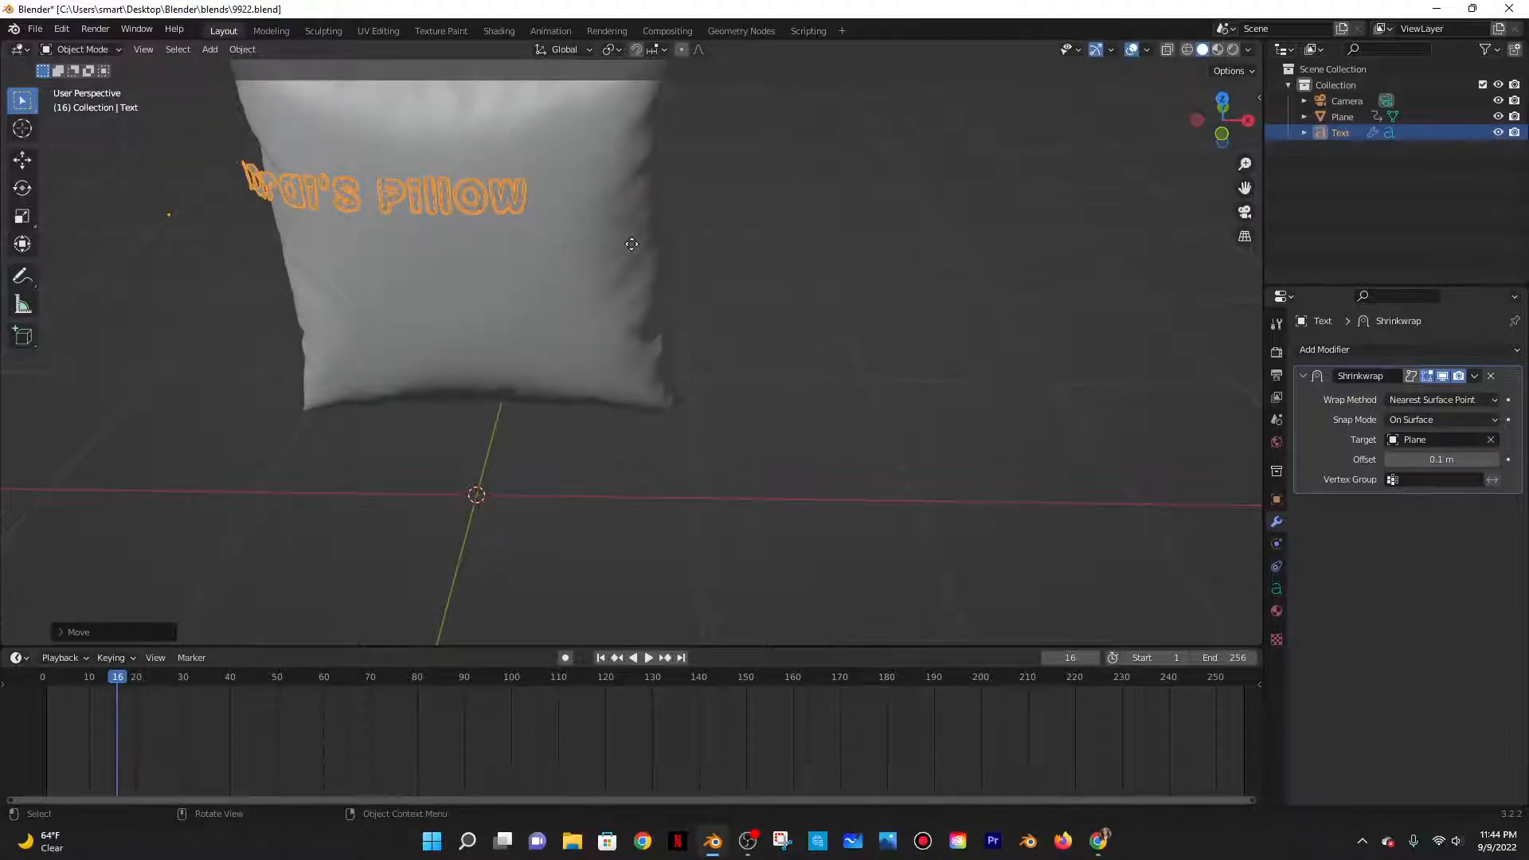
key(g)
key(x)
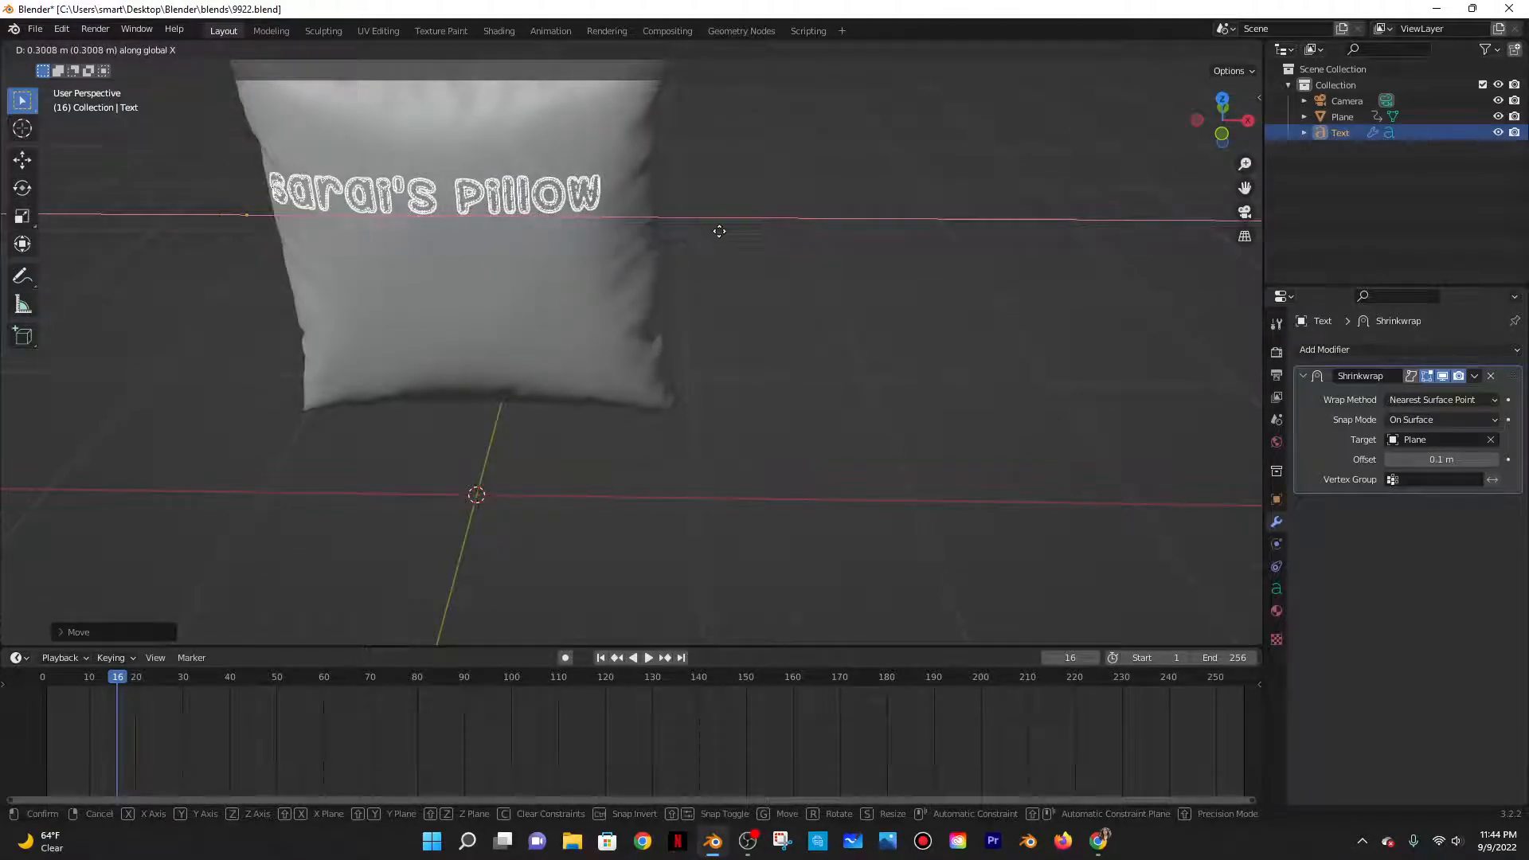
click(721, 230)
key(g)
key(z)
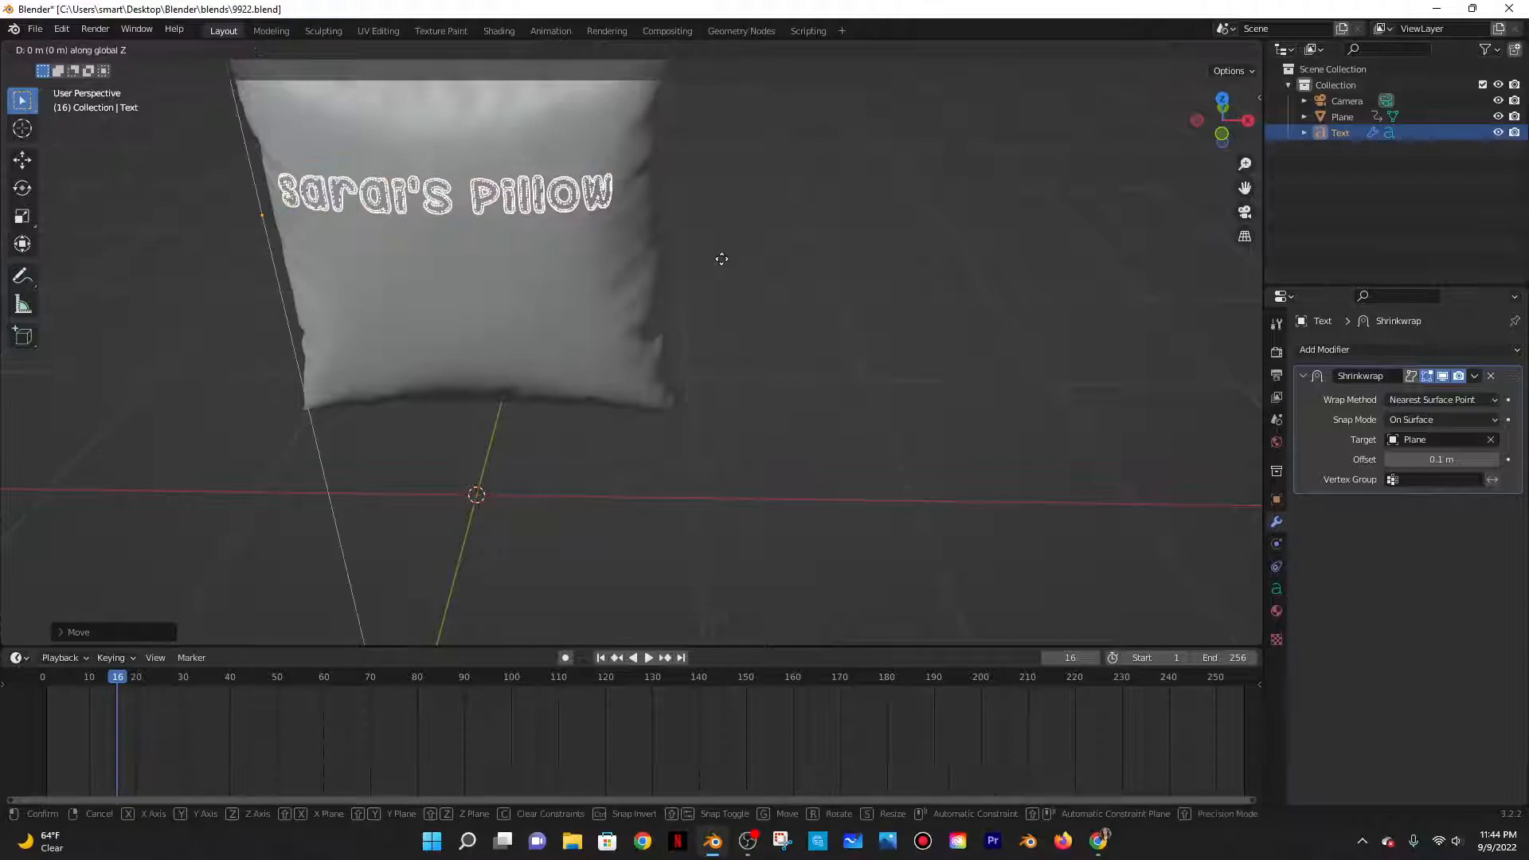
click(719, 277)
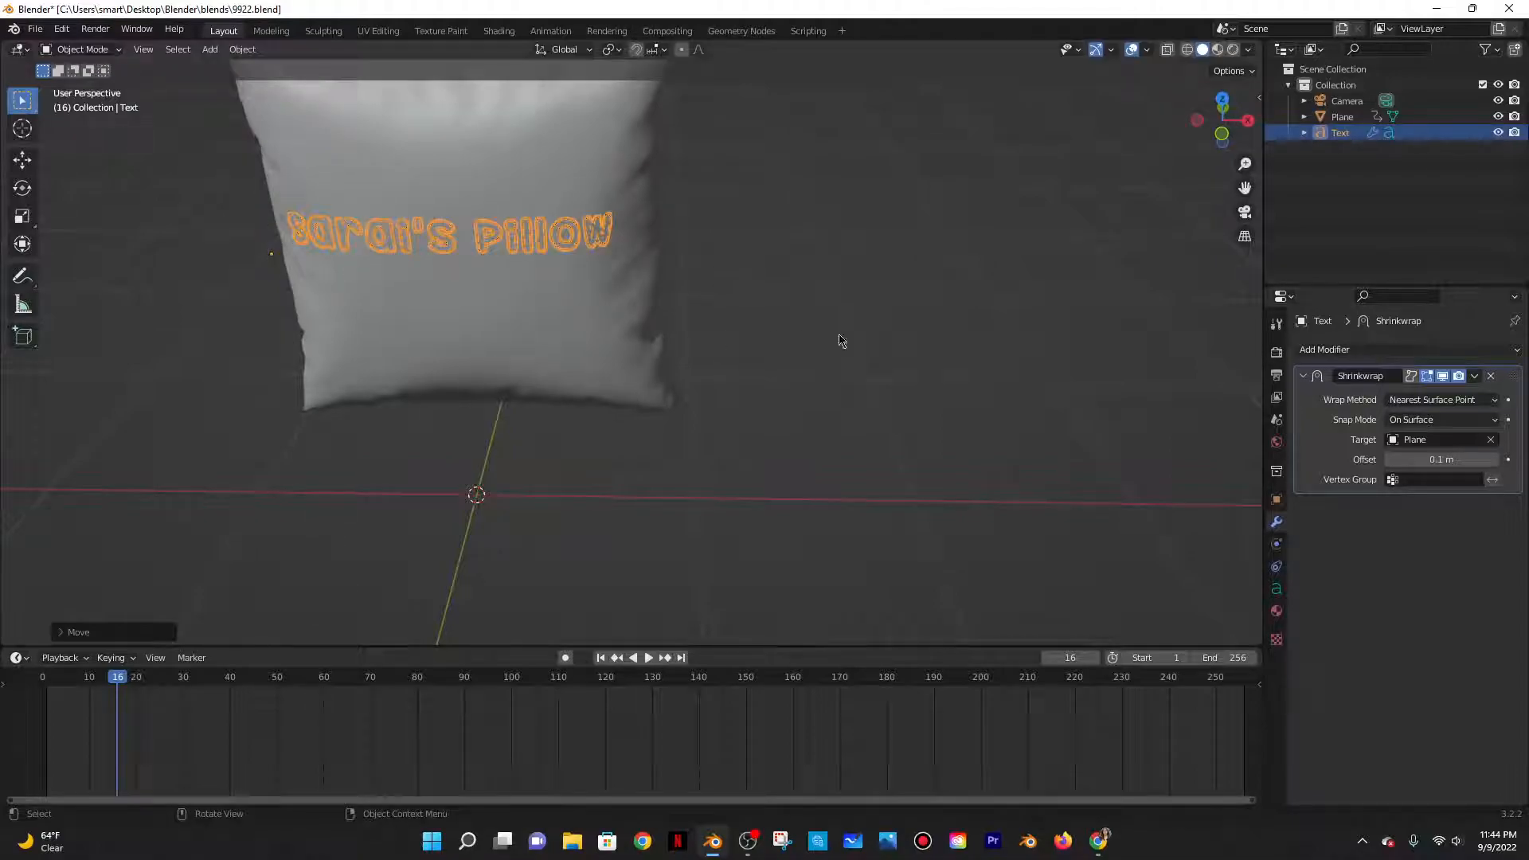
click(888, 237)
Set the text's Shrinkwrap offset to 0 m so the lettering lies directly on the pillow's surface
middle_drag(985, 247, 1051, 269)
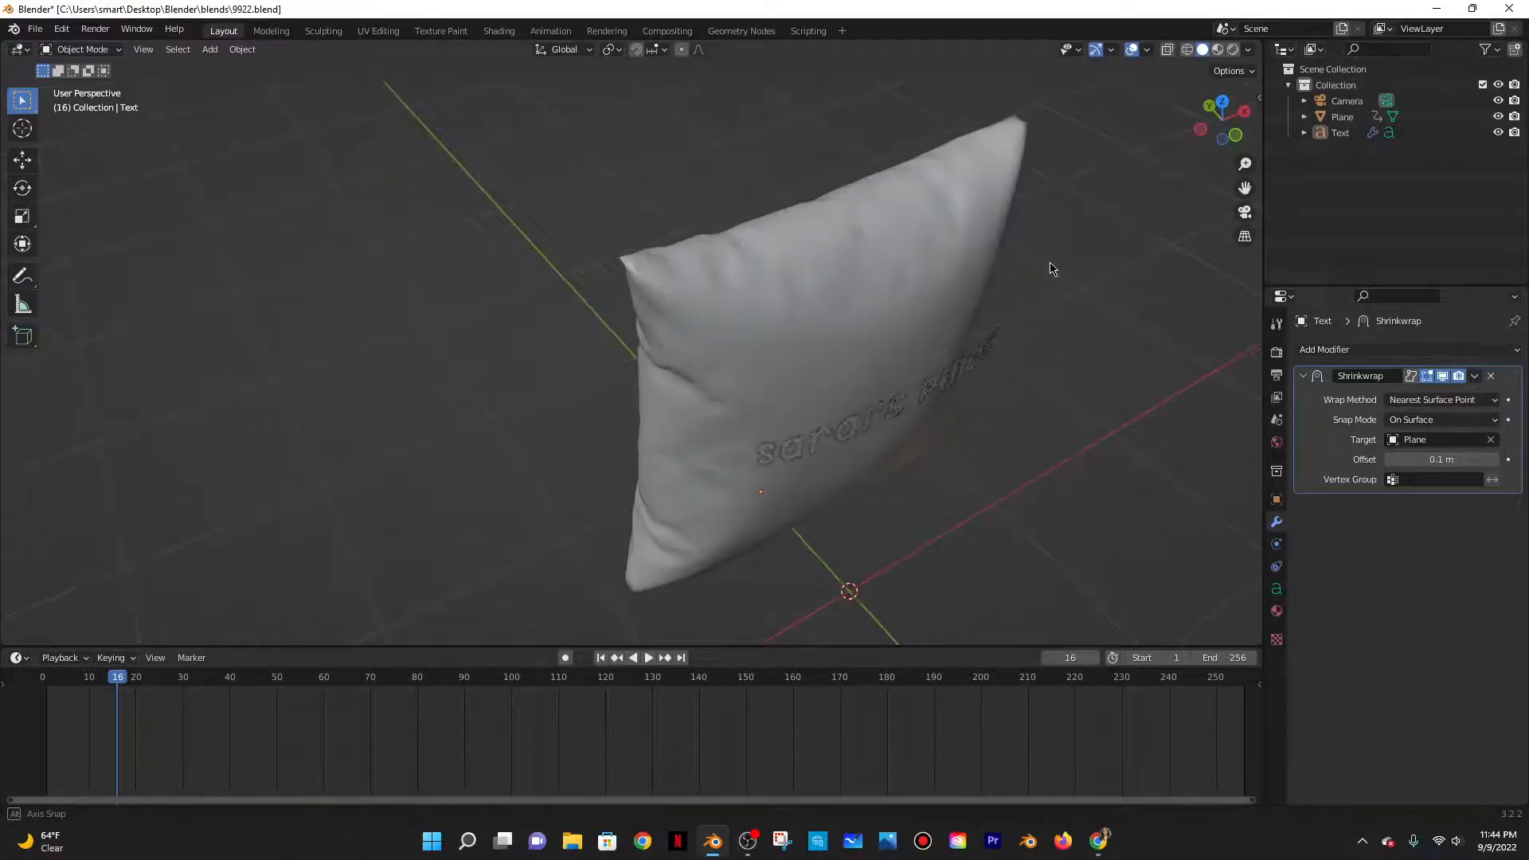
click(1430, 459)
text(0)
key(Return)
middle_drag(900, 454, 809, 422)
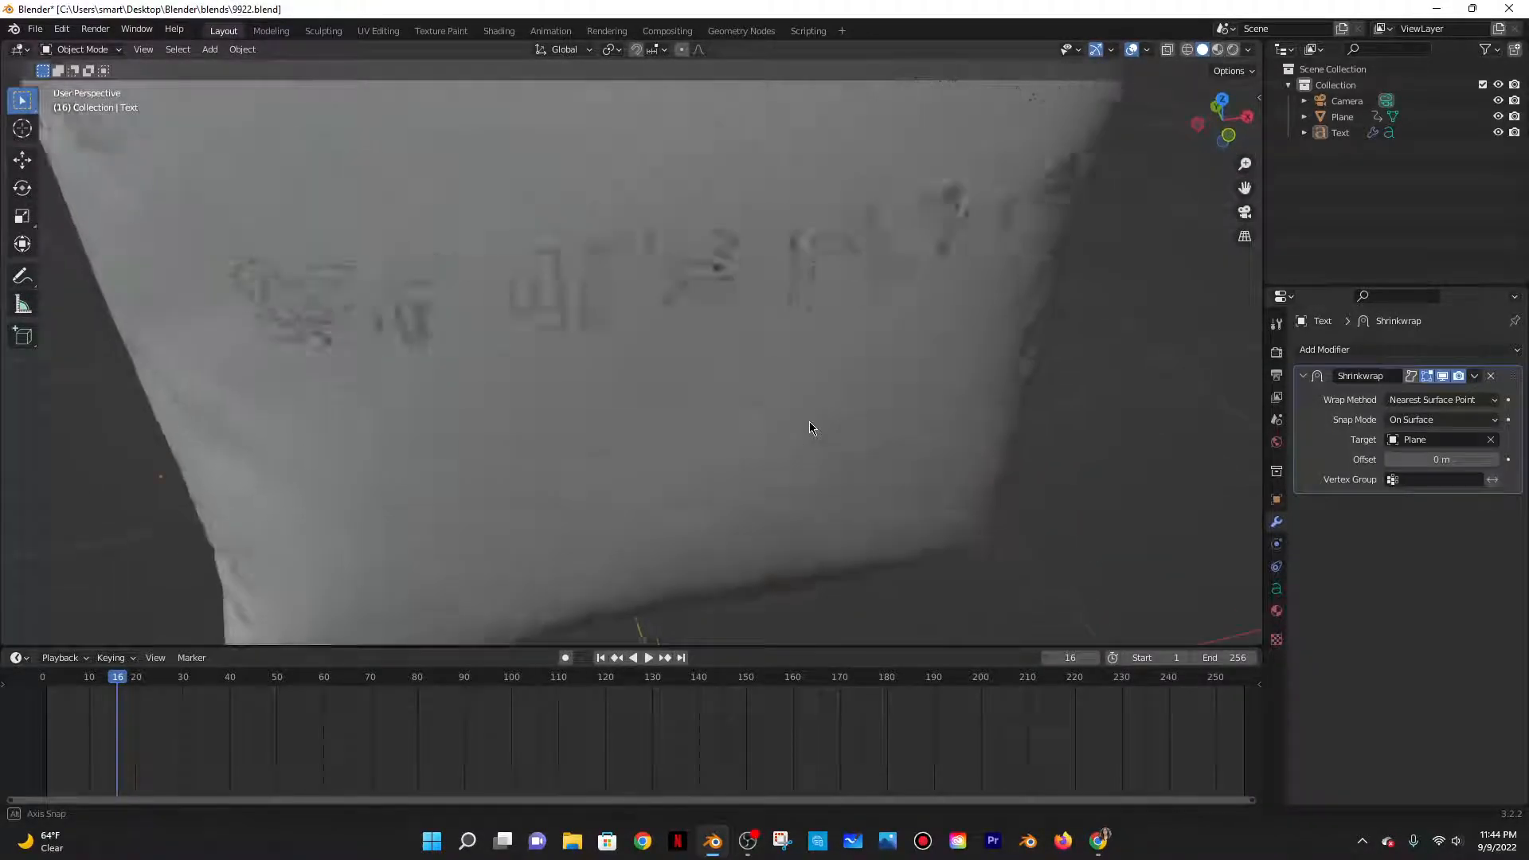
Select the text and add a Solidify modifier to it after the Shrinkwrap
click(847, 263)
click(1326, 350)
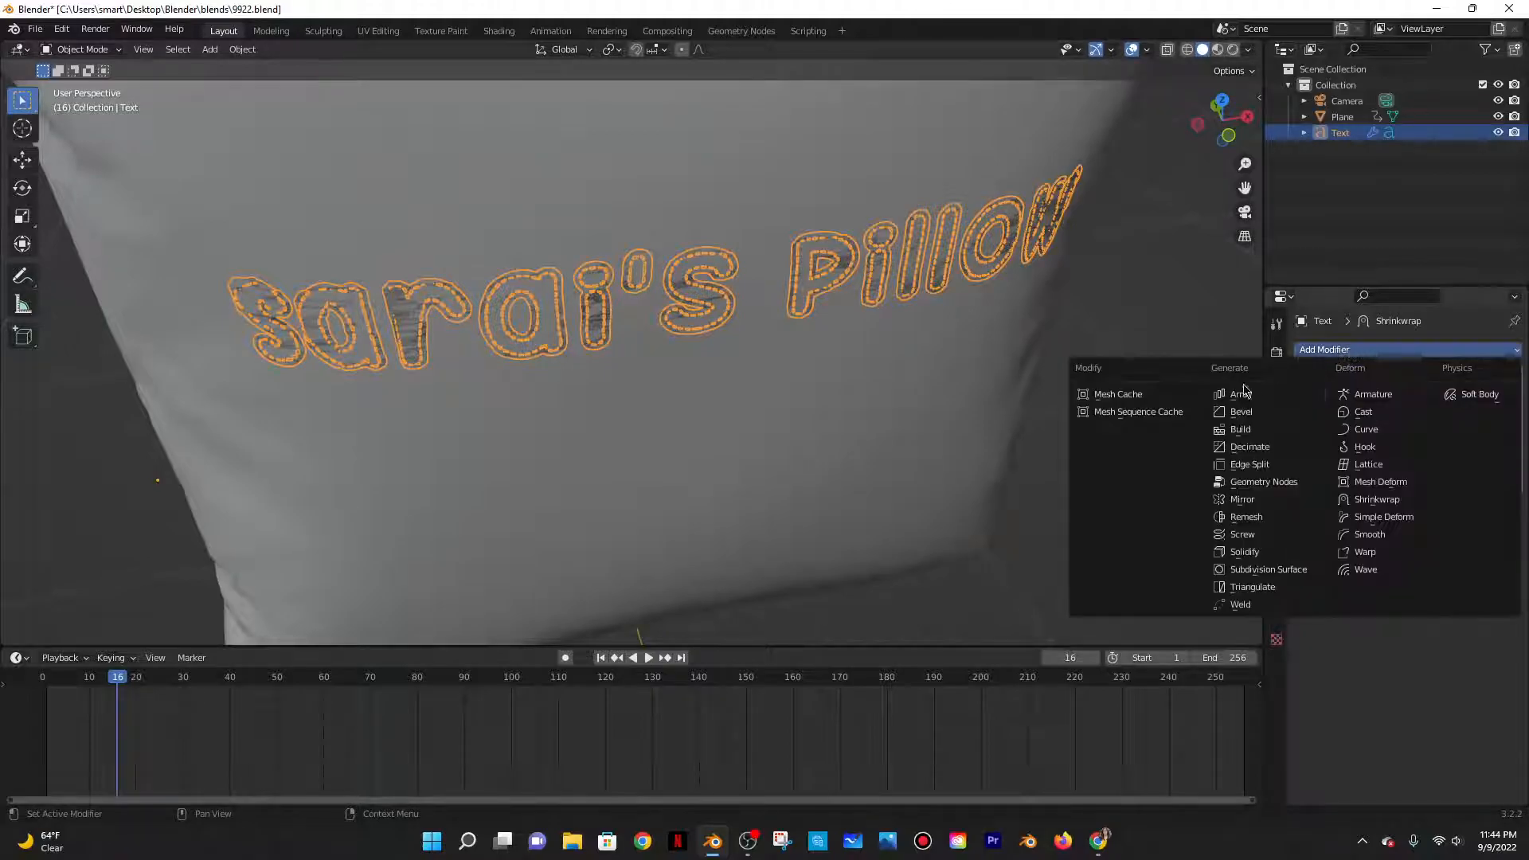
click(1280, 547)
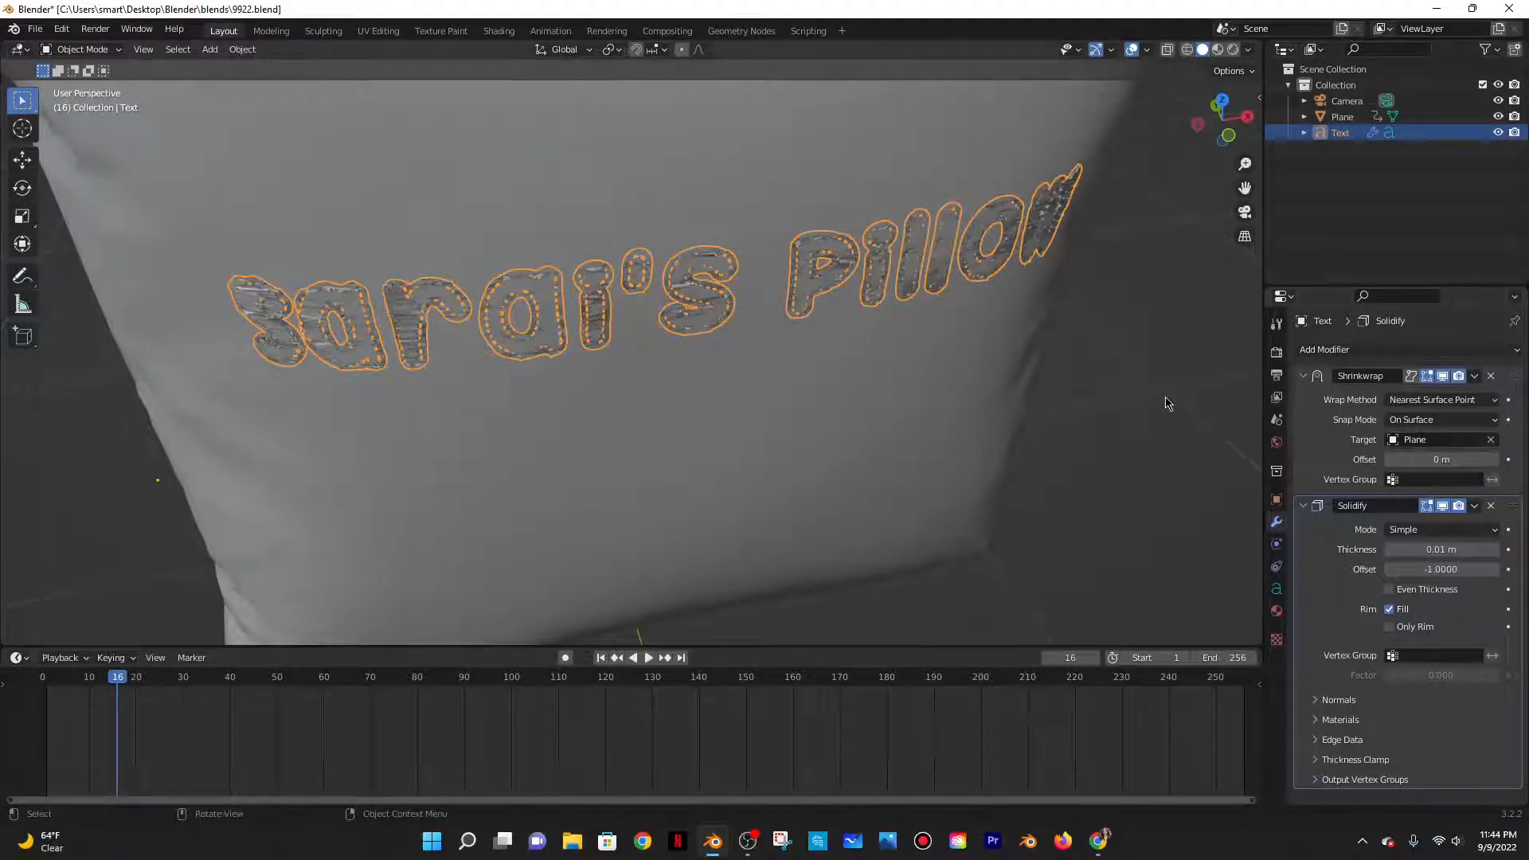
Set the Solidify offset of the text object to 1 so its thickness extends the other way
click(1000, 247)
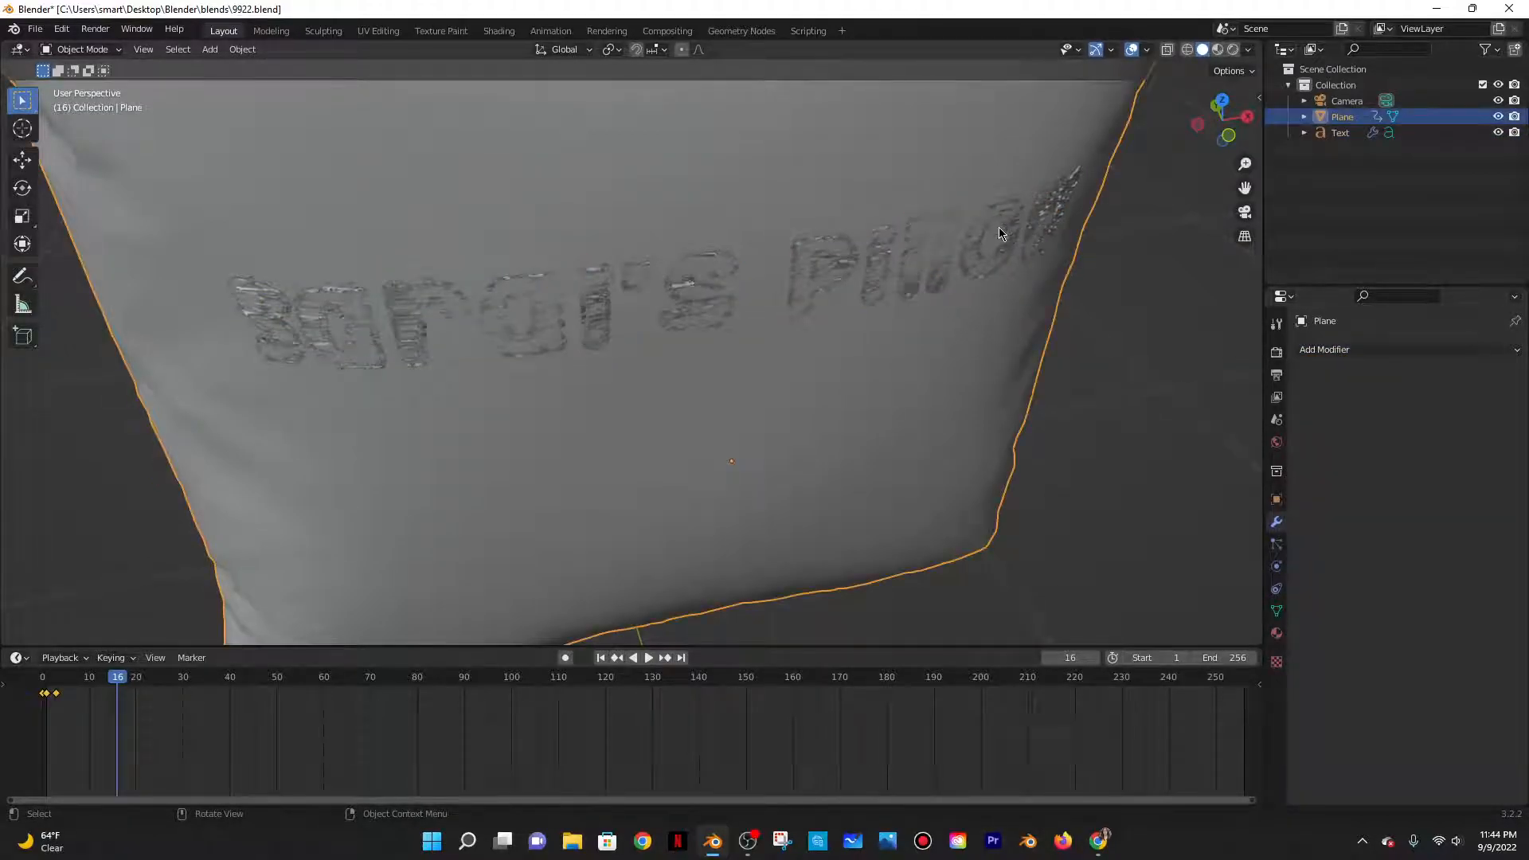
click(1339, 132)
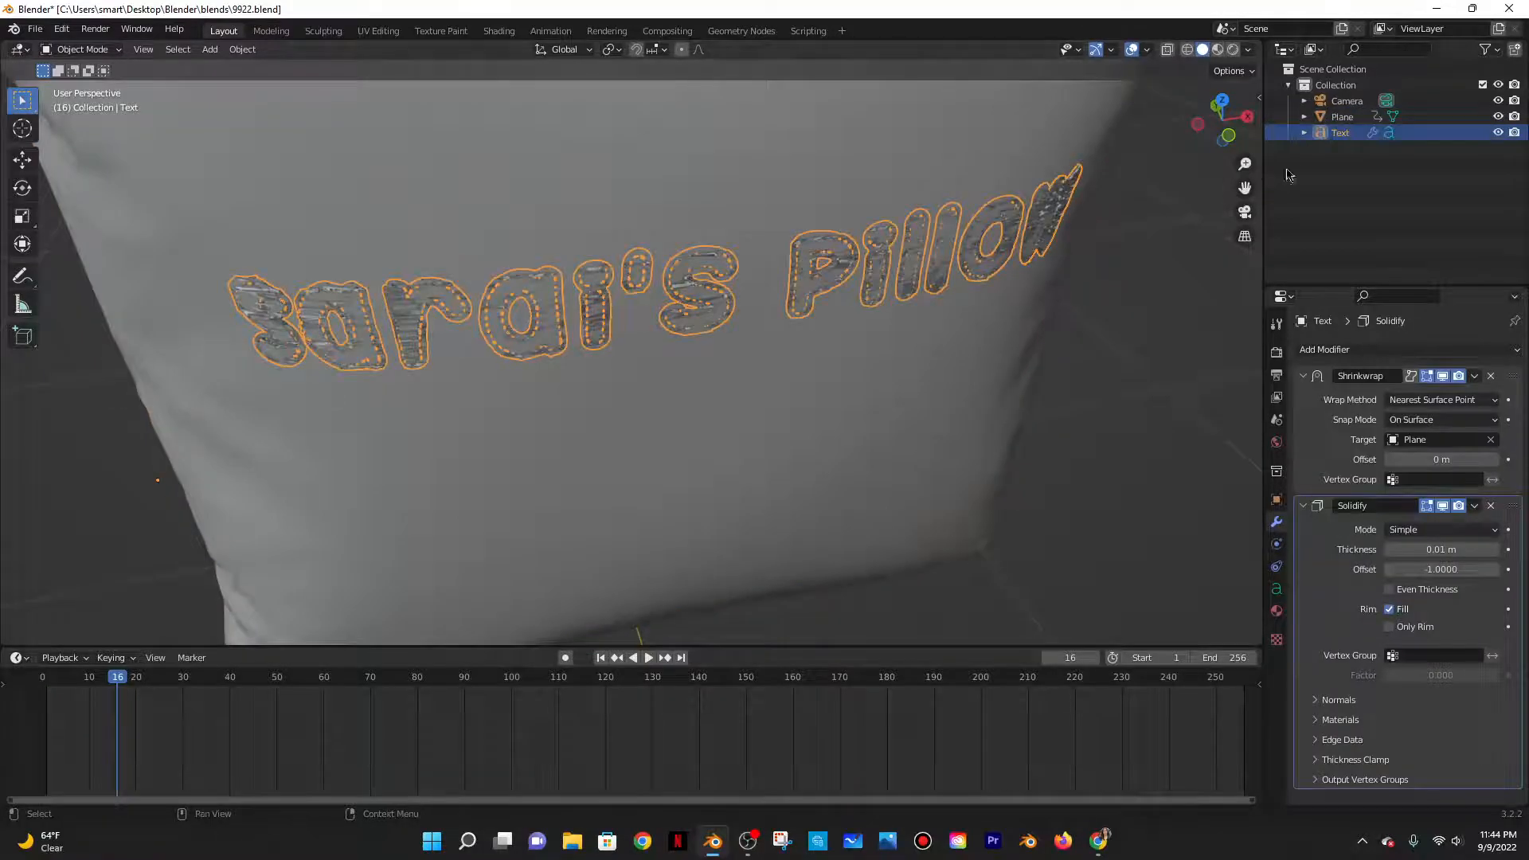
click(1347, 101)
click(1342, 117)
click(1339, 132)
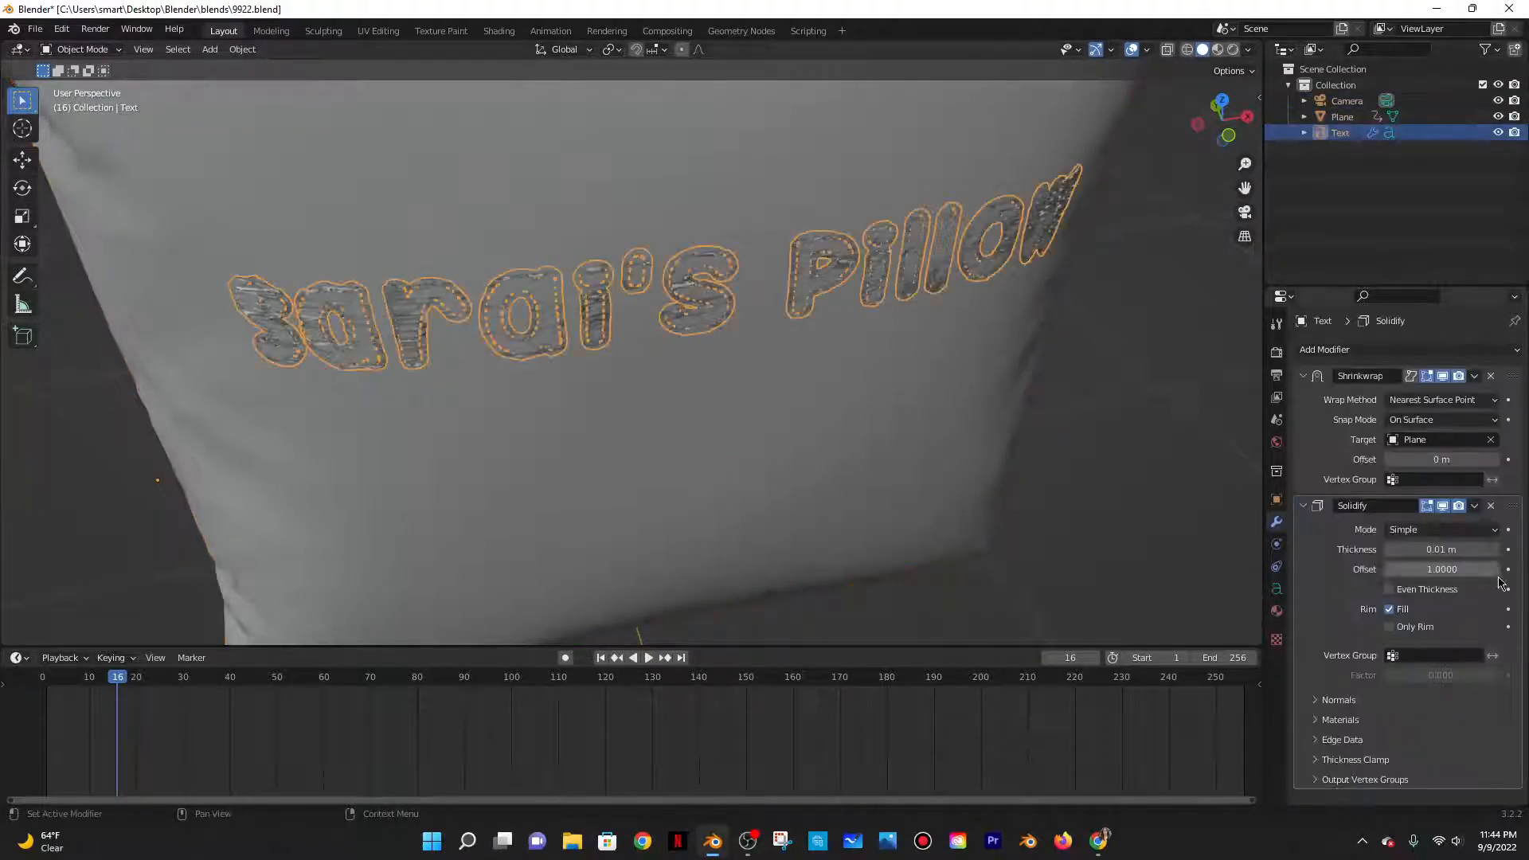
click(1447, 550)
click(1434, 570)
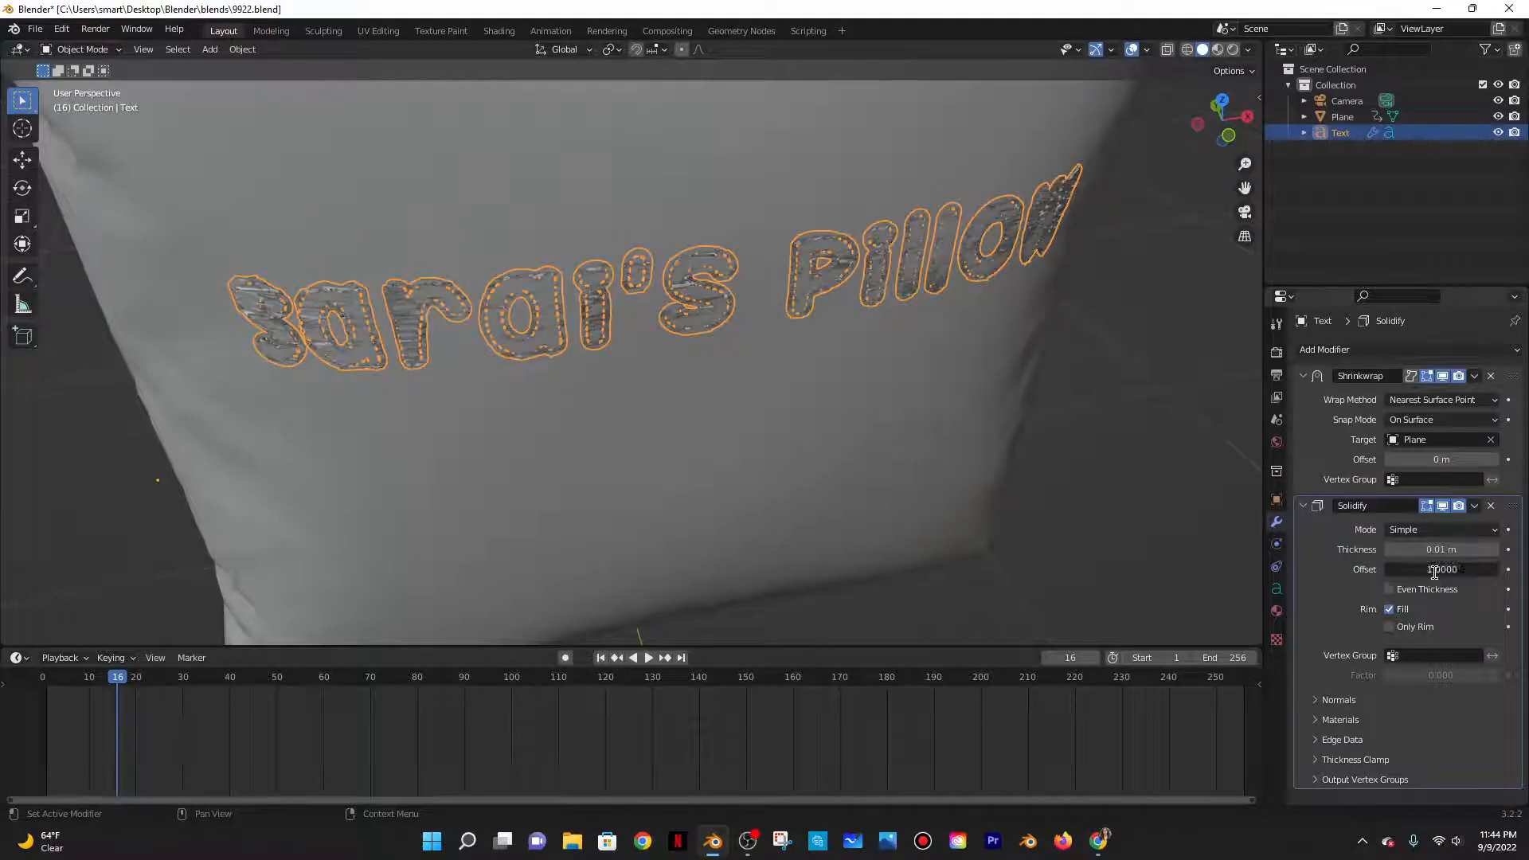
key(Return)
click(1119, 456)
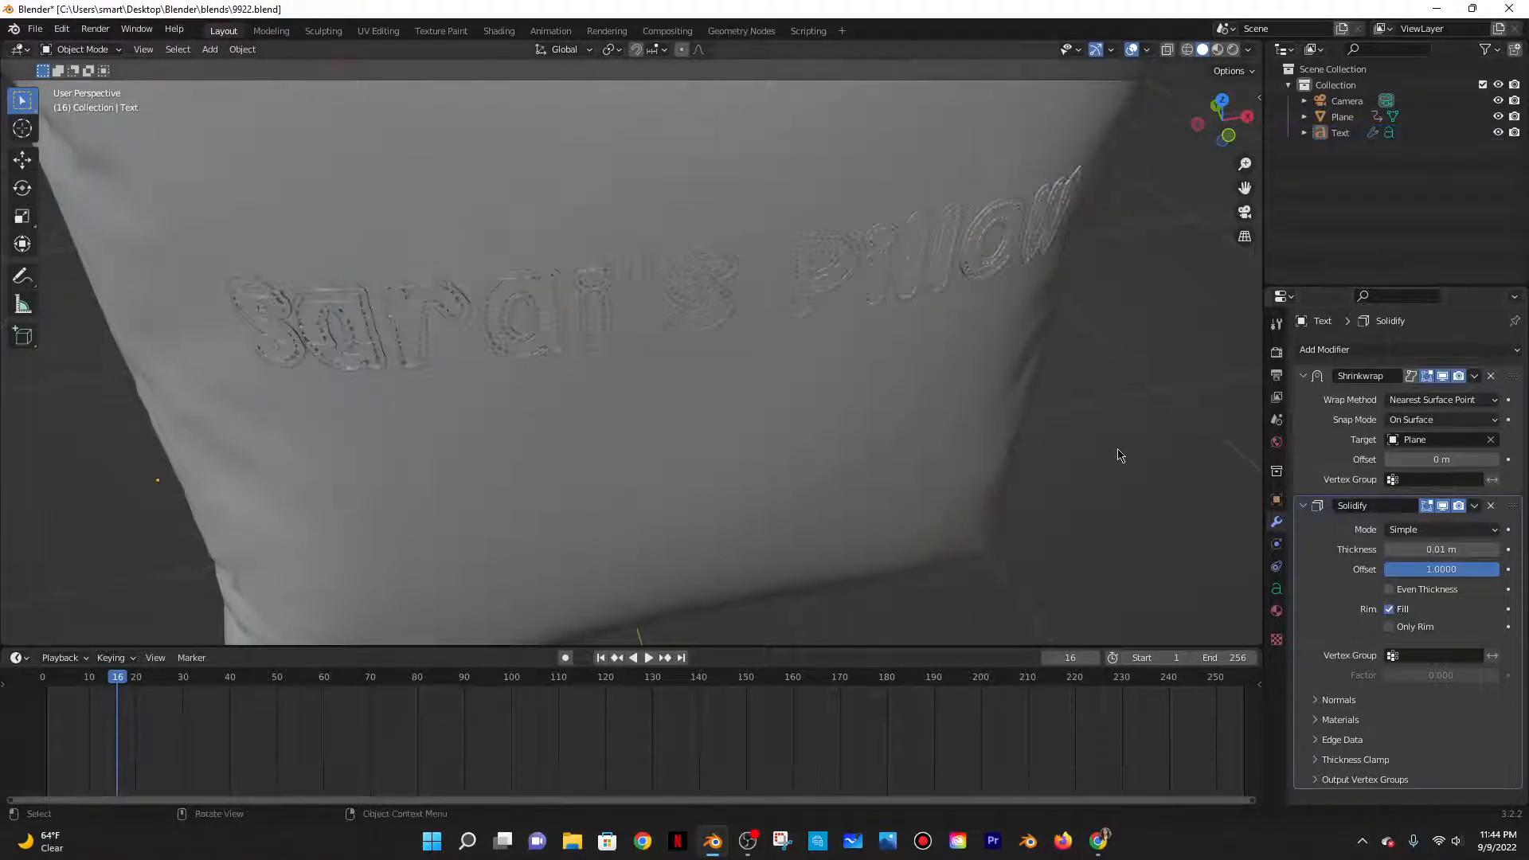
Show the viewport in Material Preview shading and create a new material for the text
middle_drag(992, 304, 972, 374)
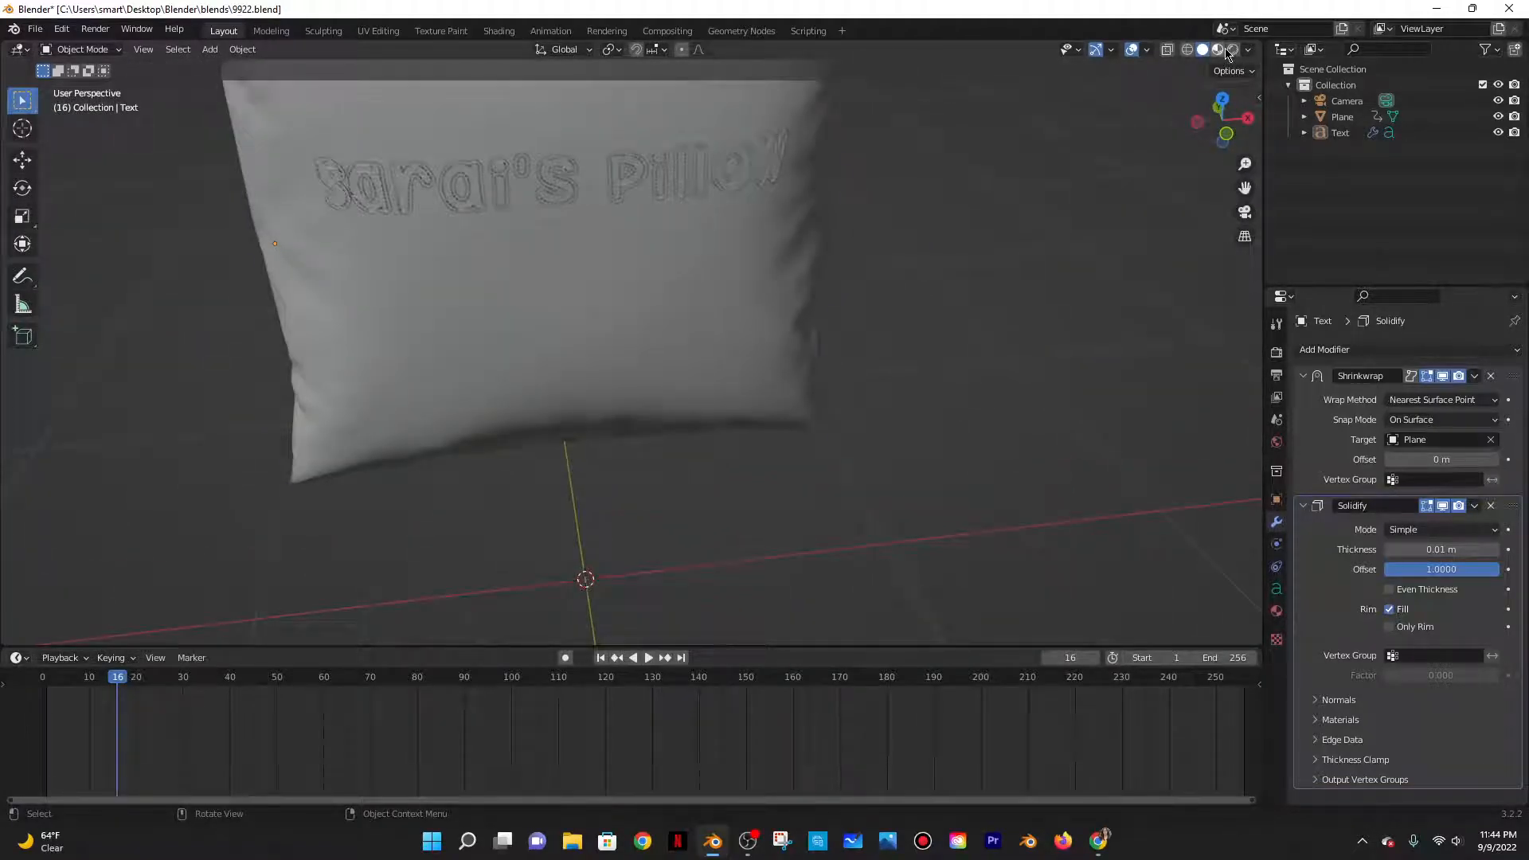
click(1224, 49)
scroll(947, 171, down, 5)
middle_drag(873, 239, 852, 220)
click(572, 208)
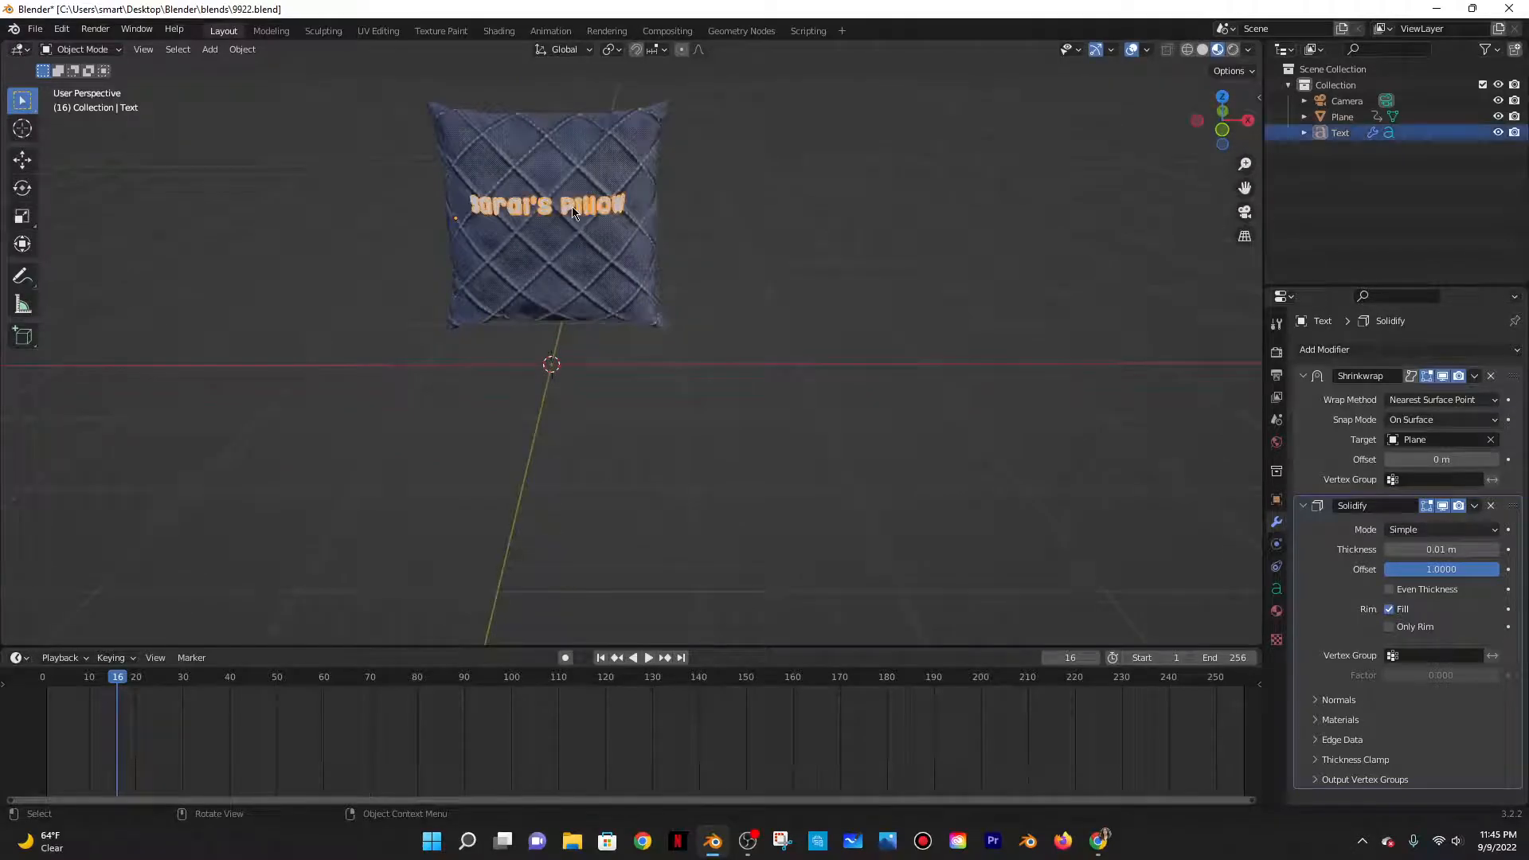
click(1277, 611)
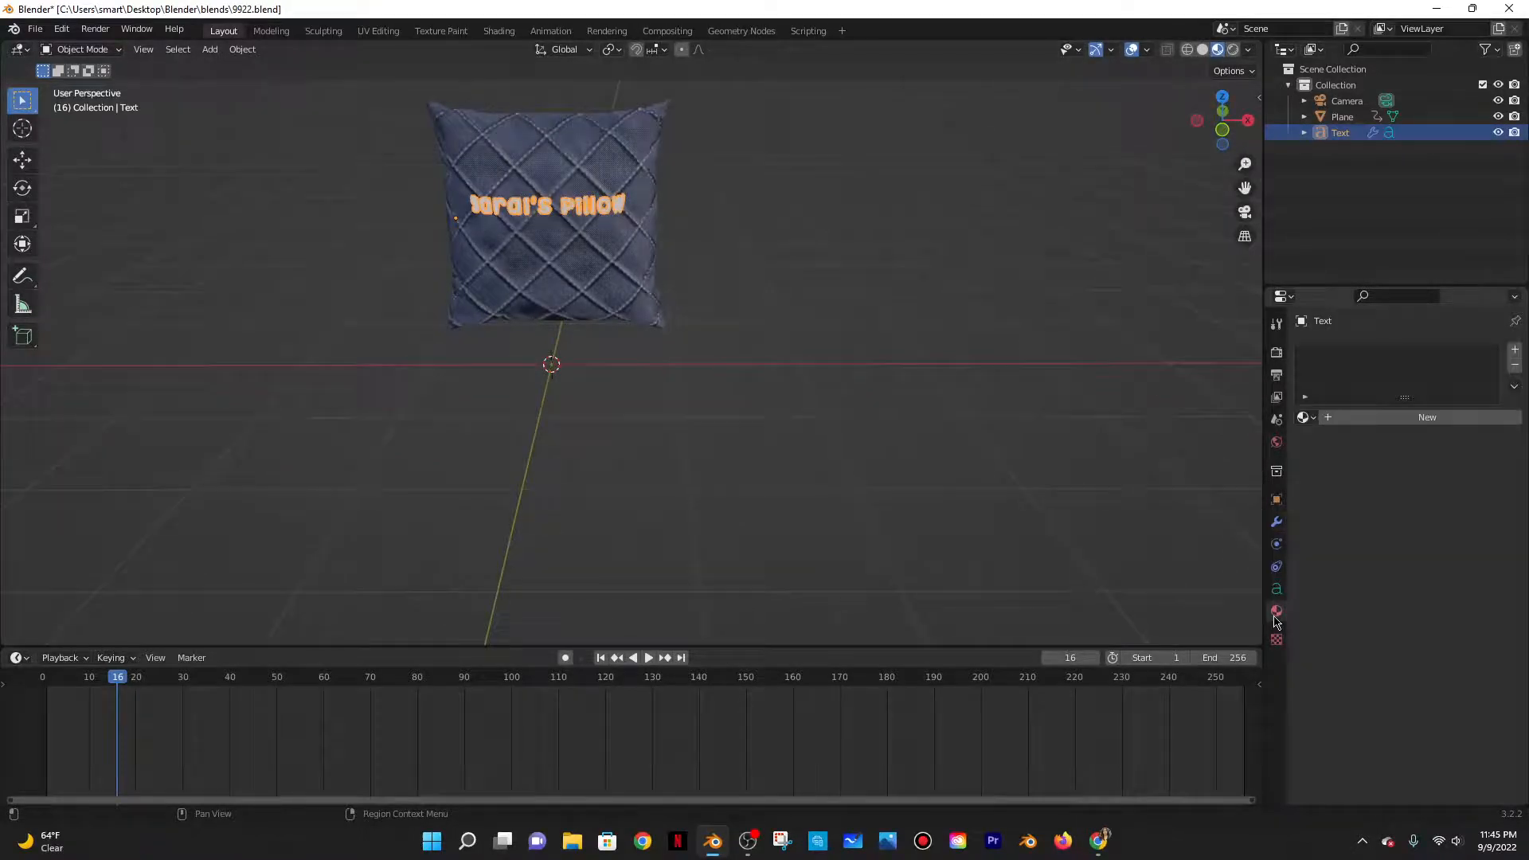
click(1366, 419)
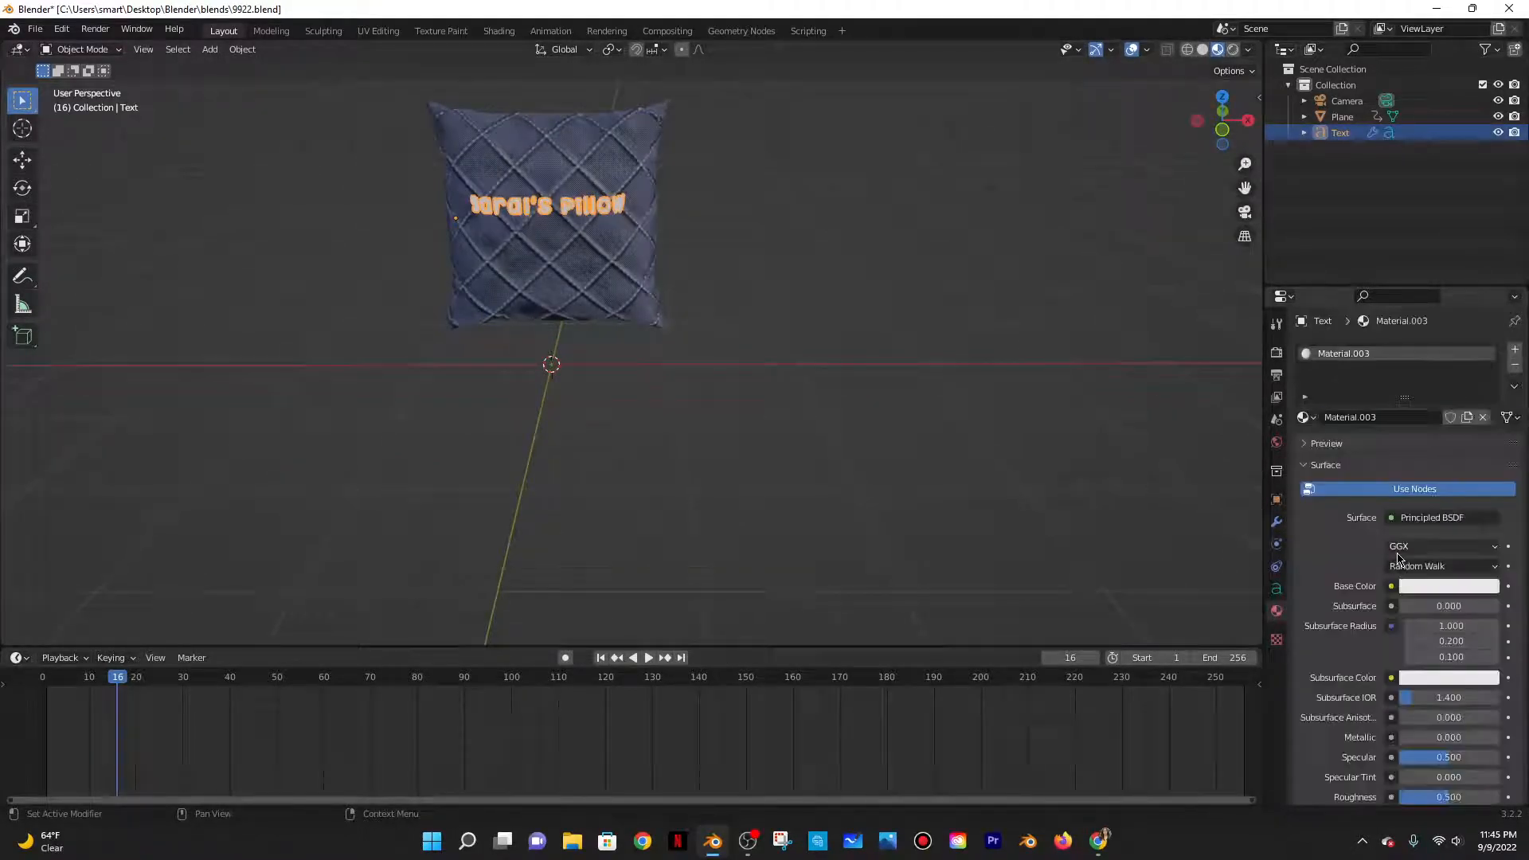
Try a bright red base color on the text's material and undo it
click(1416, 593)
click(1509, 434)
click(781, 316)
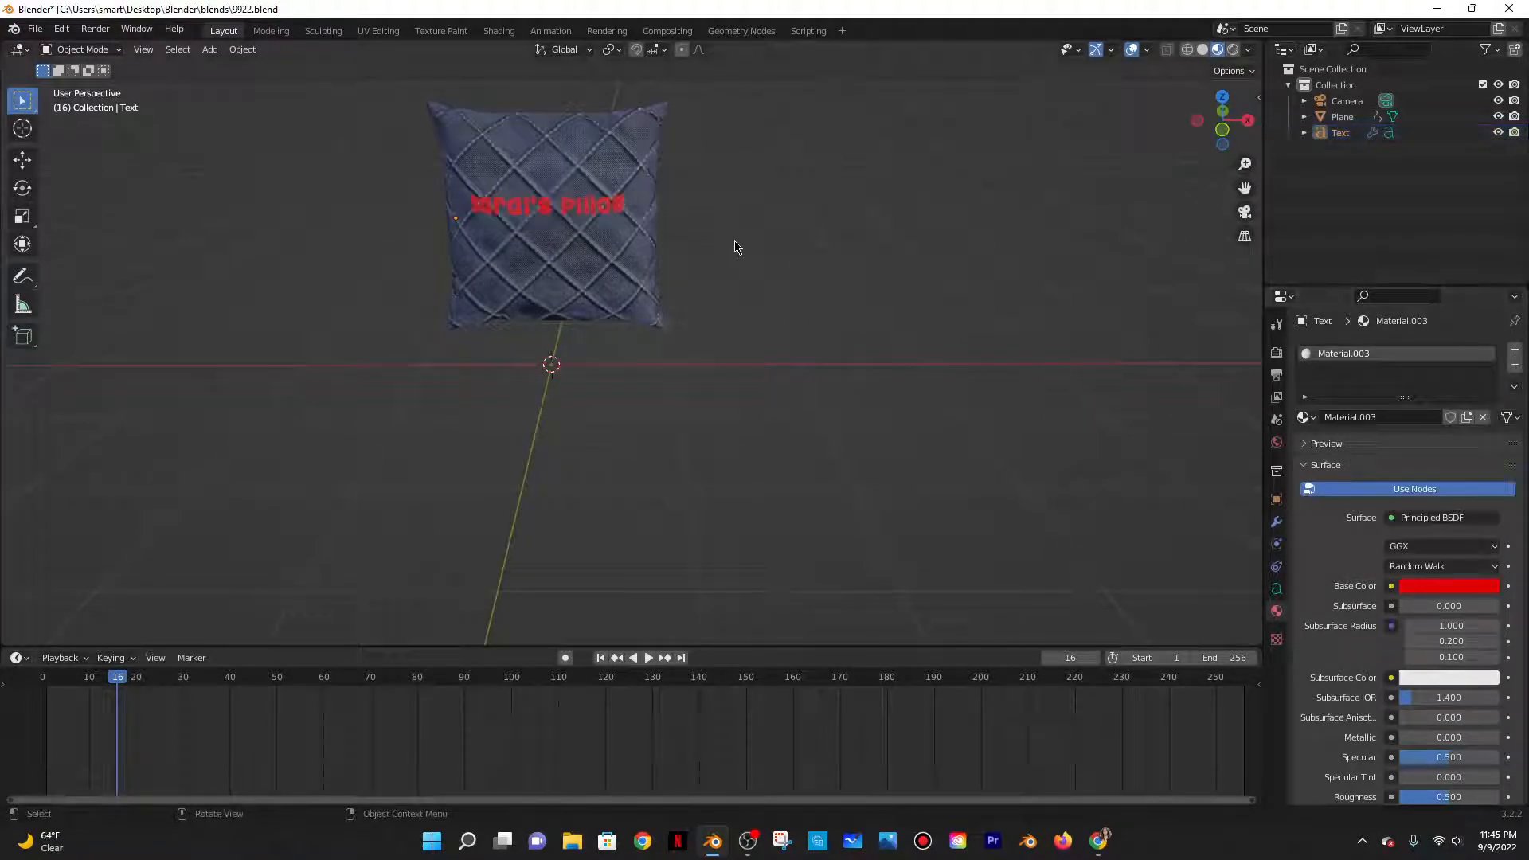
scroll(769, 297, up, 5)
key(ctrl+z)
Set the base color of the text's material to a light cyan
click(1406, 583)
click(1446, 589)
mouse_move(1436, 412)
mouse_down()
mouse_move(1417, 356)
mouse_move(1432, 378)
mouse_move(1440, 365)
mouse_move(1405, 379)
mouse_move(1406, 403)
mouse_move(1424, 386)
mouse_move(1415, 398)
mouse_up()
click(939, 185)
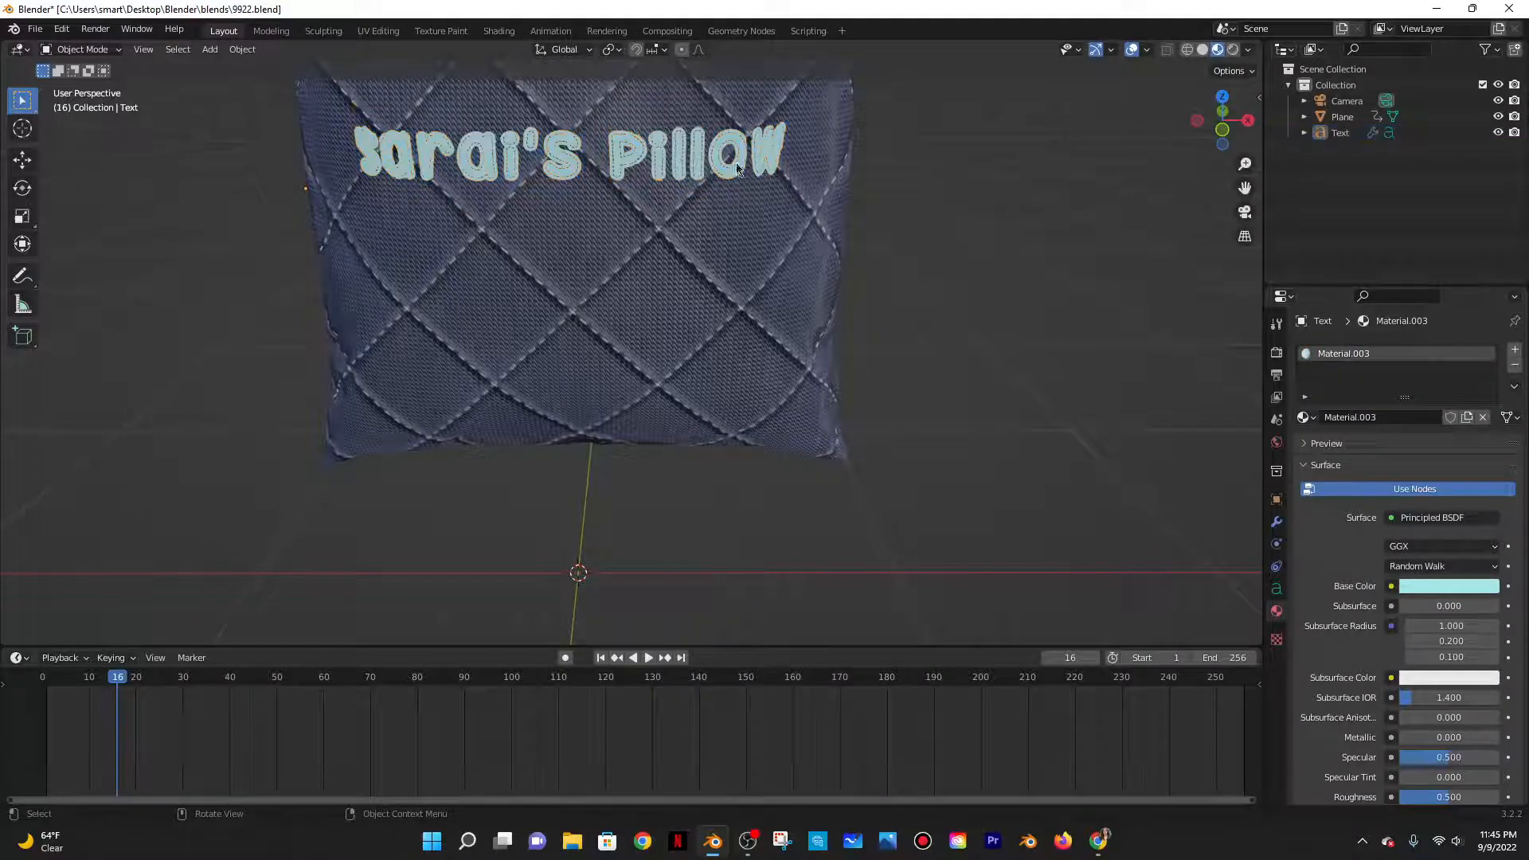
Select the text and lower it along Z to just above the pillow's bottom edge
click(689, 199)
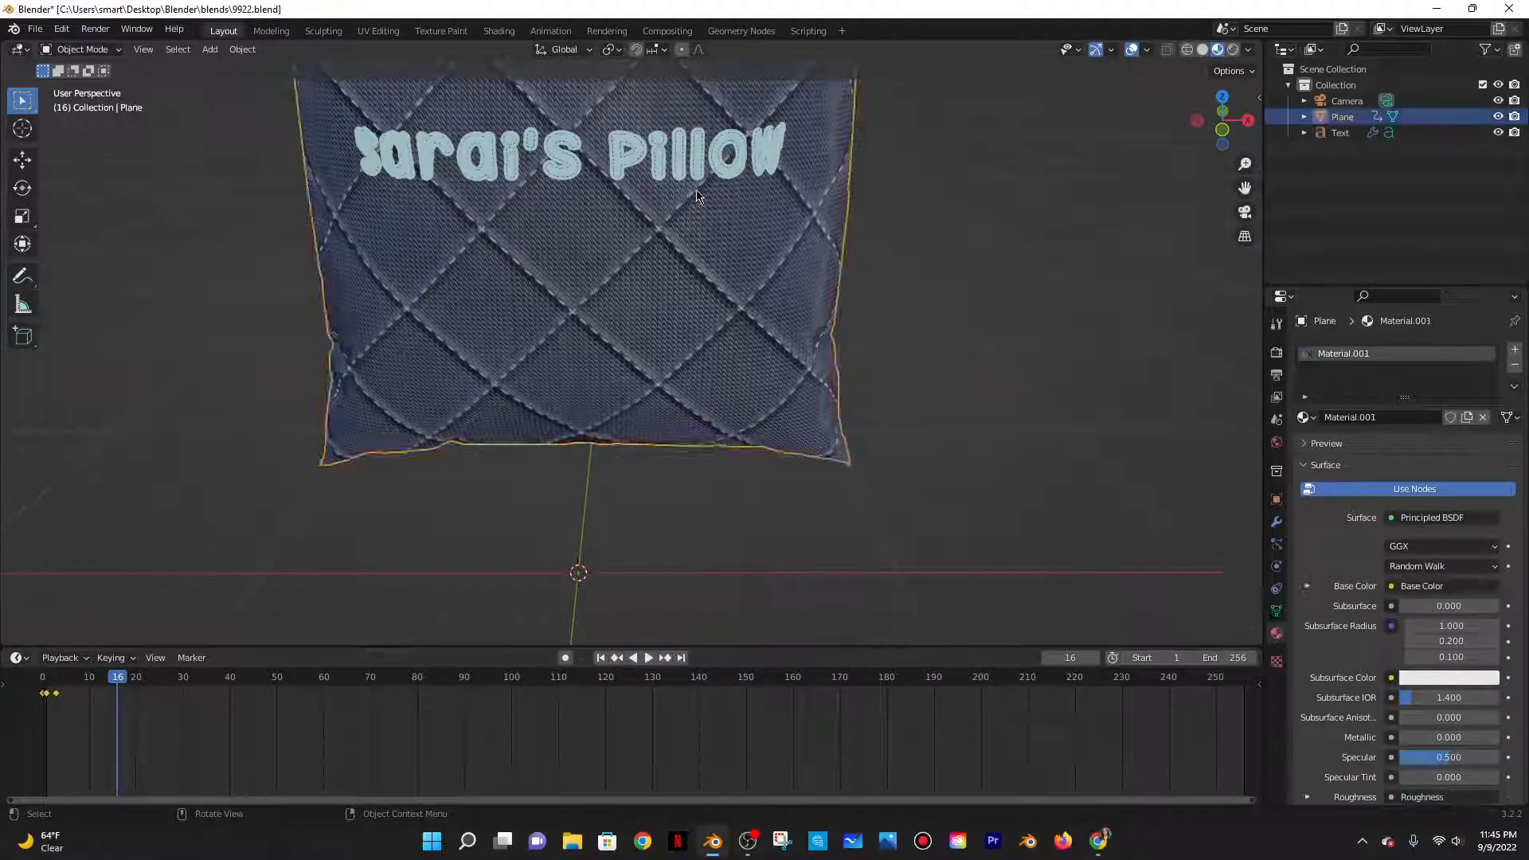
scroll(666, 364, down, 8)
scroll(642, 280, up, 4)
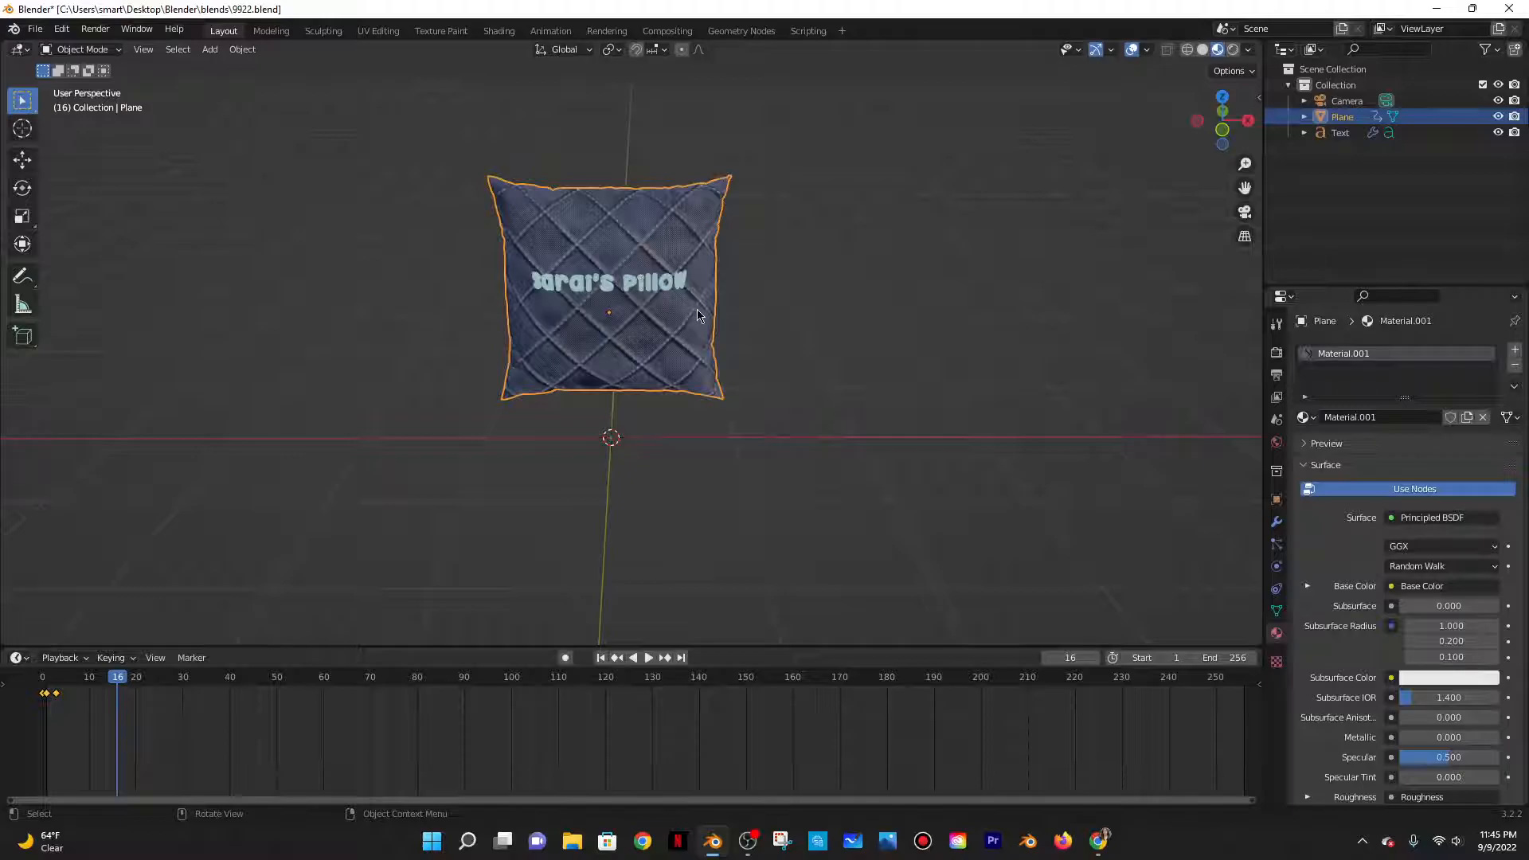
click(655, 280)
key(g)
key(z)
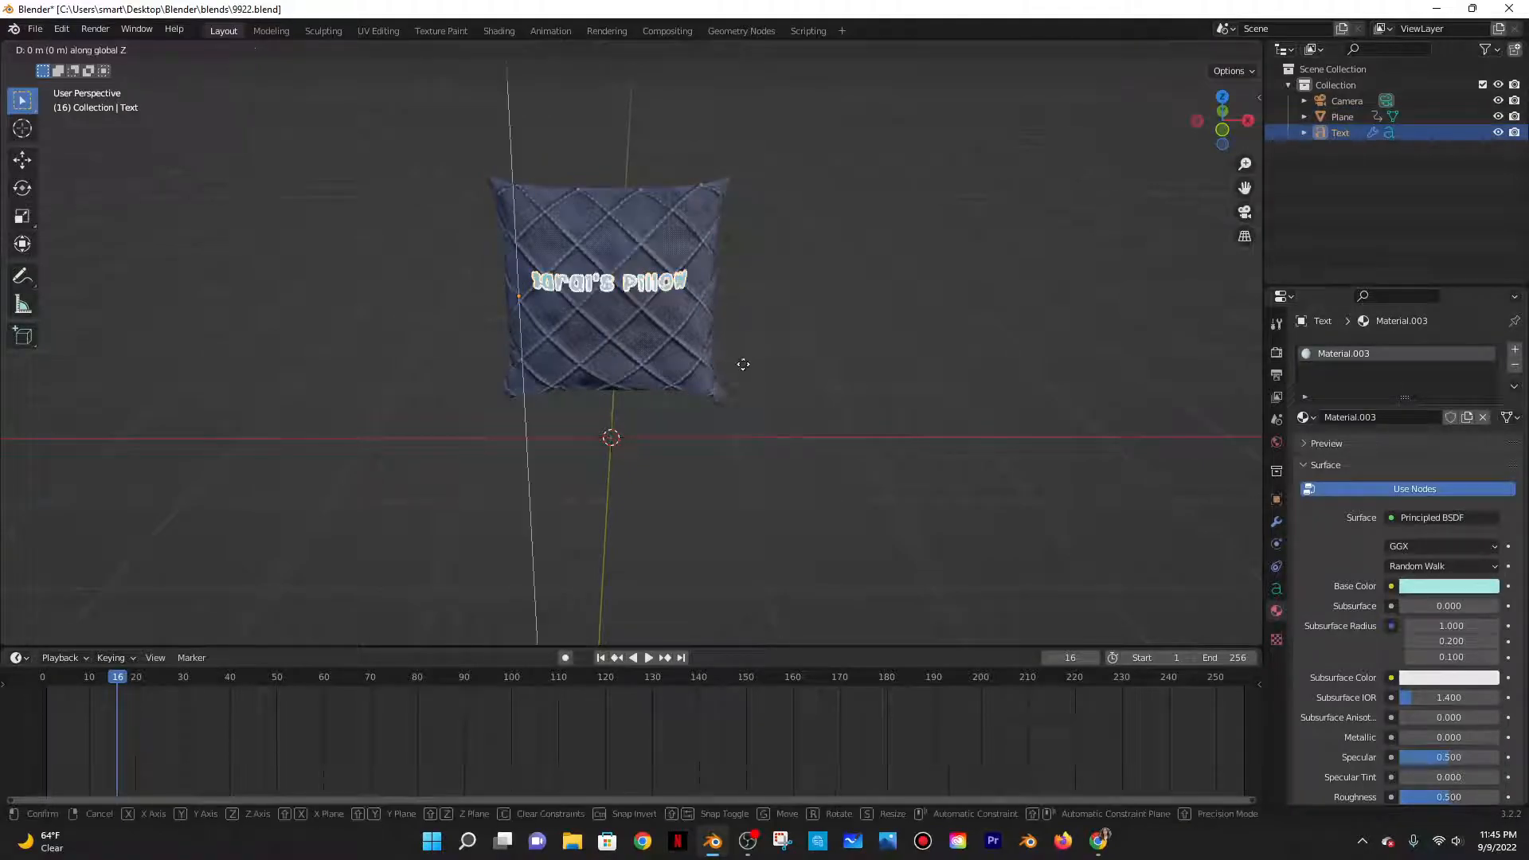
click(740, 382)
Scale the text down to about 0.6 and move it along X to the middle of the pillow's bottom edge
key(s)
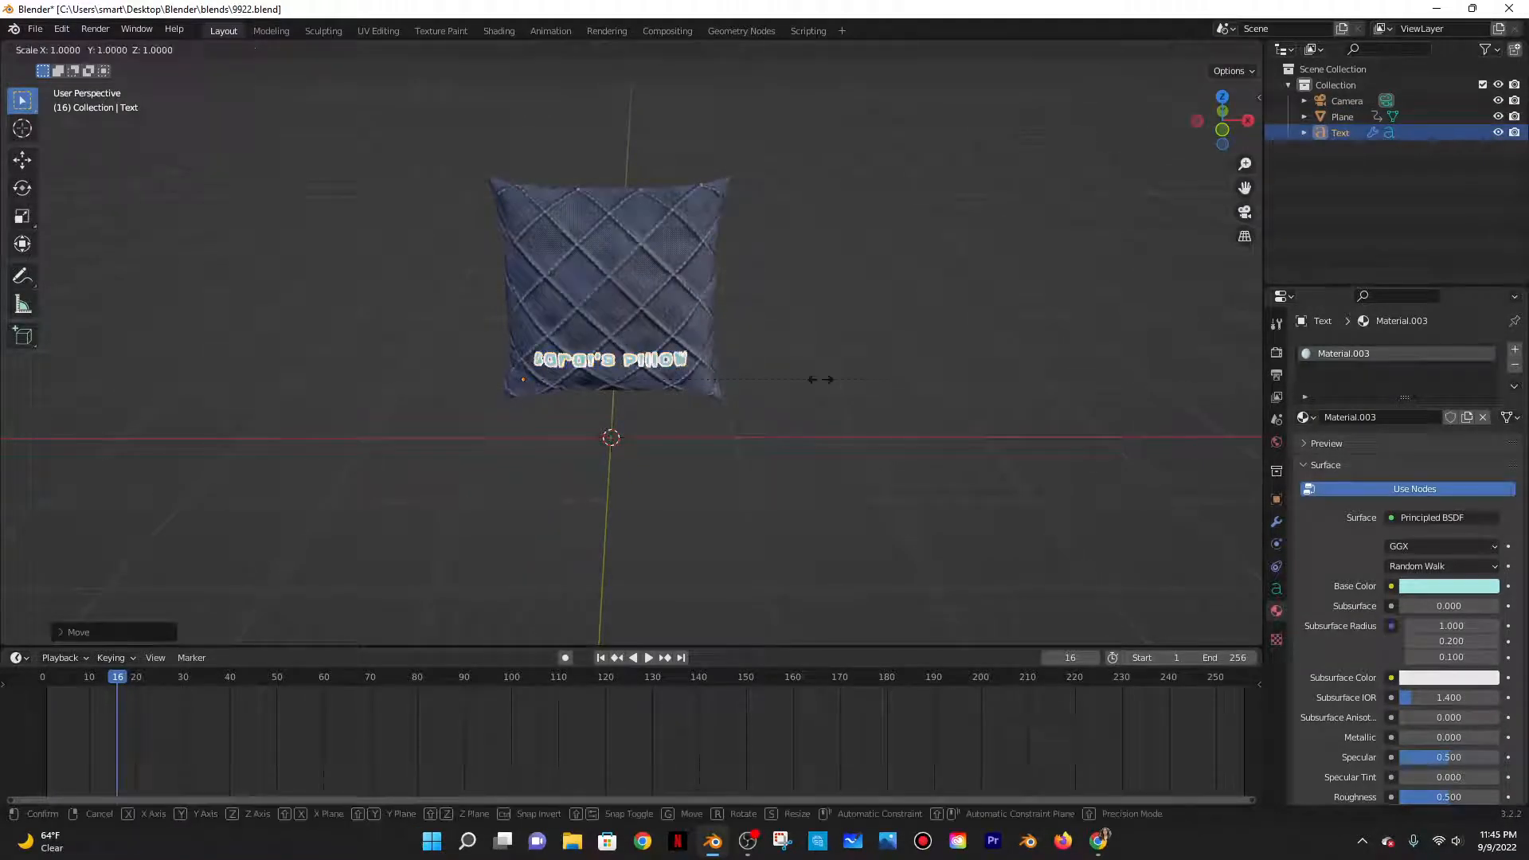
click(747, 380)
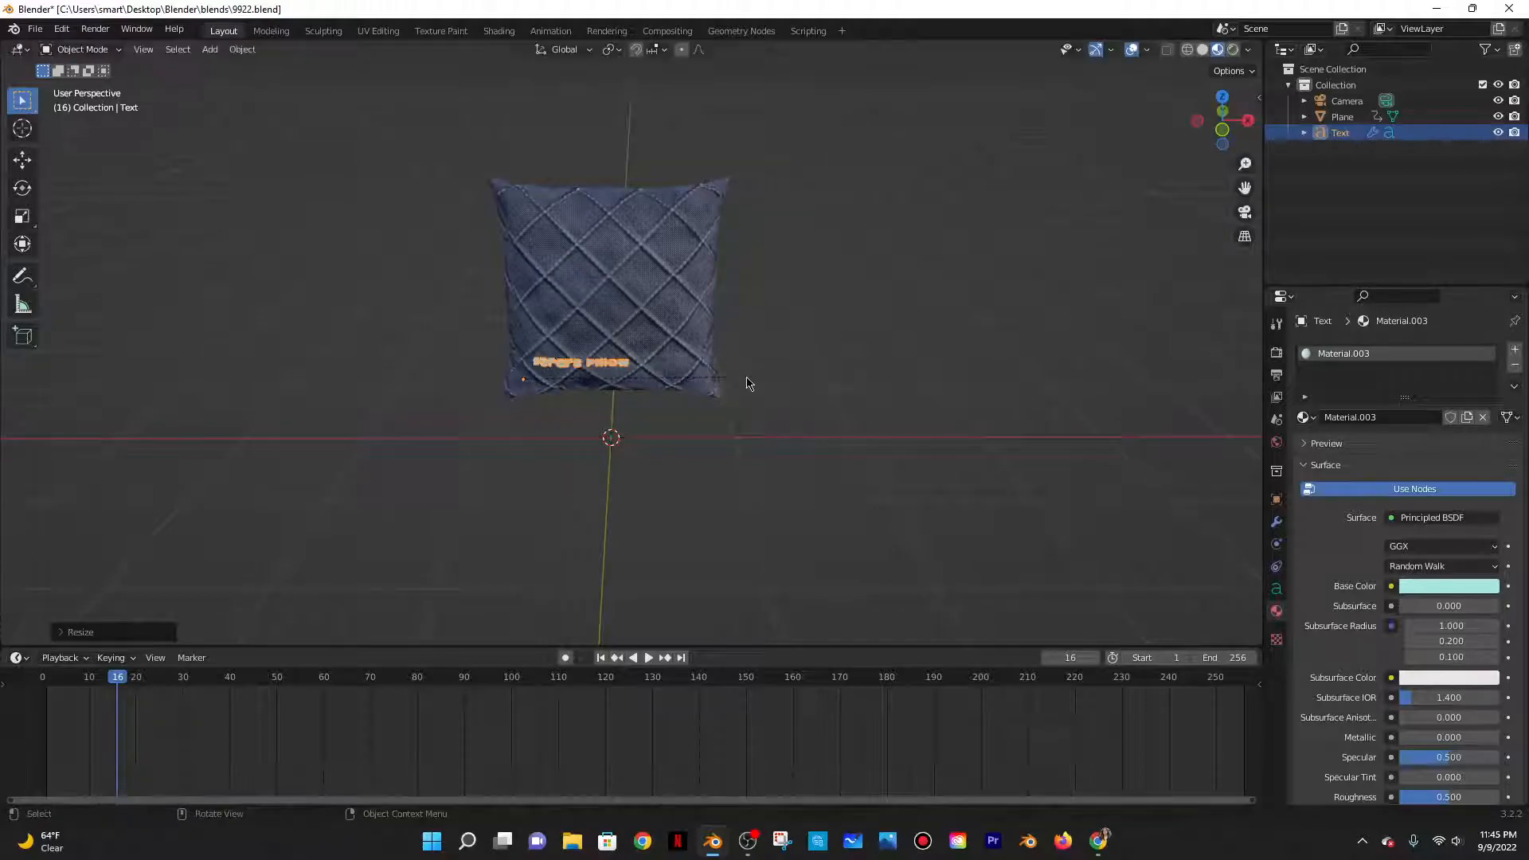
key(g)
key(x)
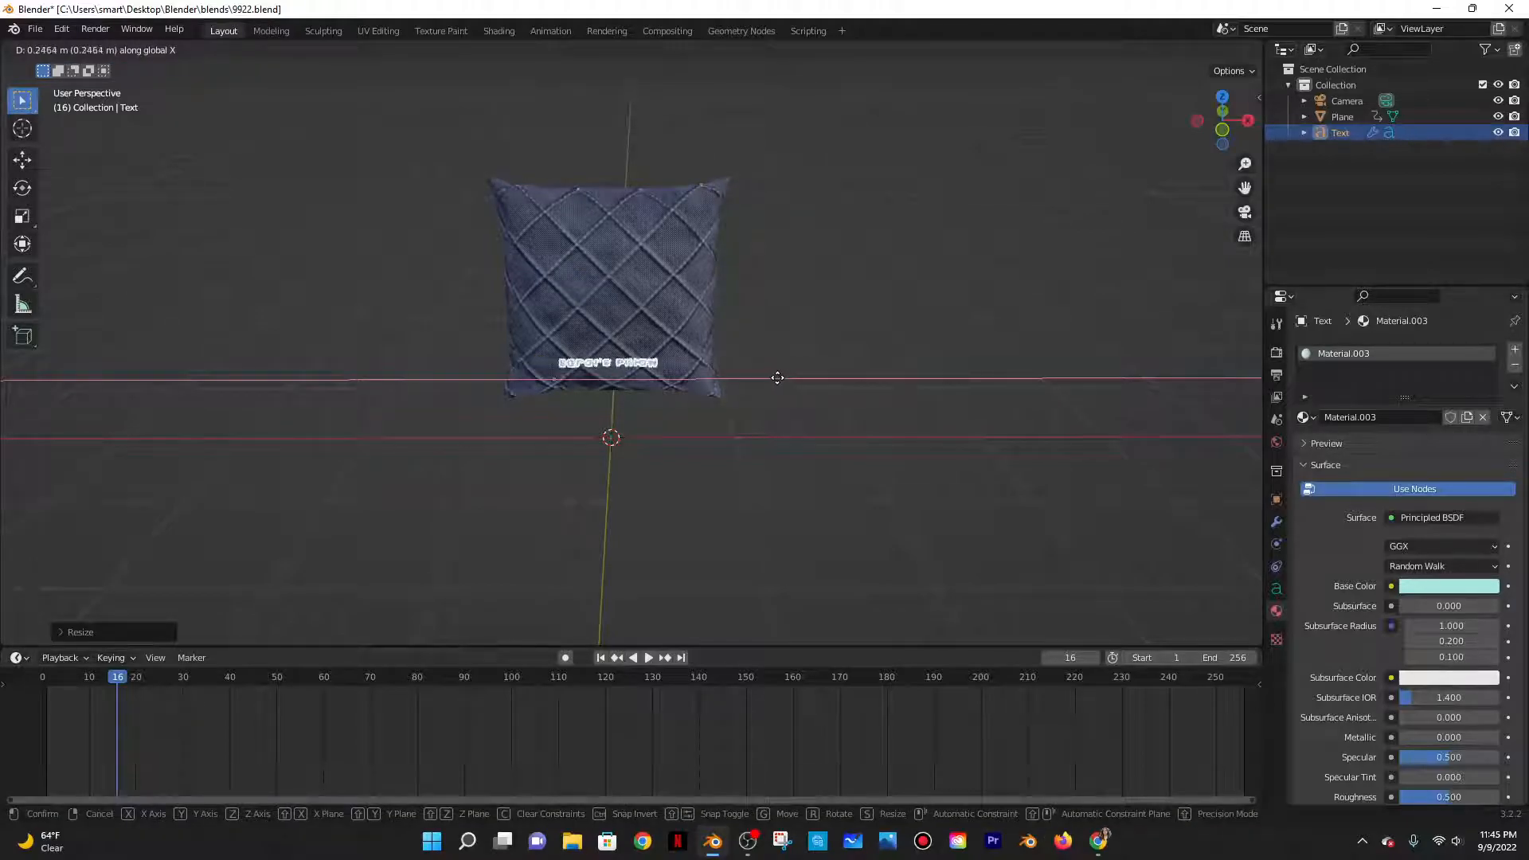
click(763, 356)
click(762, 356)
Add a mesh plane and scale it up into a large floor beneath the pillow
middle_drag(724, 374, 758, 446)
scroll(759, 445, up, 1)
middle_drag(864, 445, 886, 416)
scroll(814, 372, up, 3)
scroll(500, 277, down, 4)
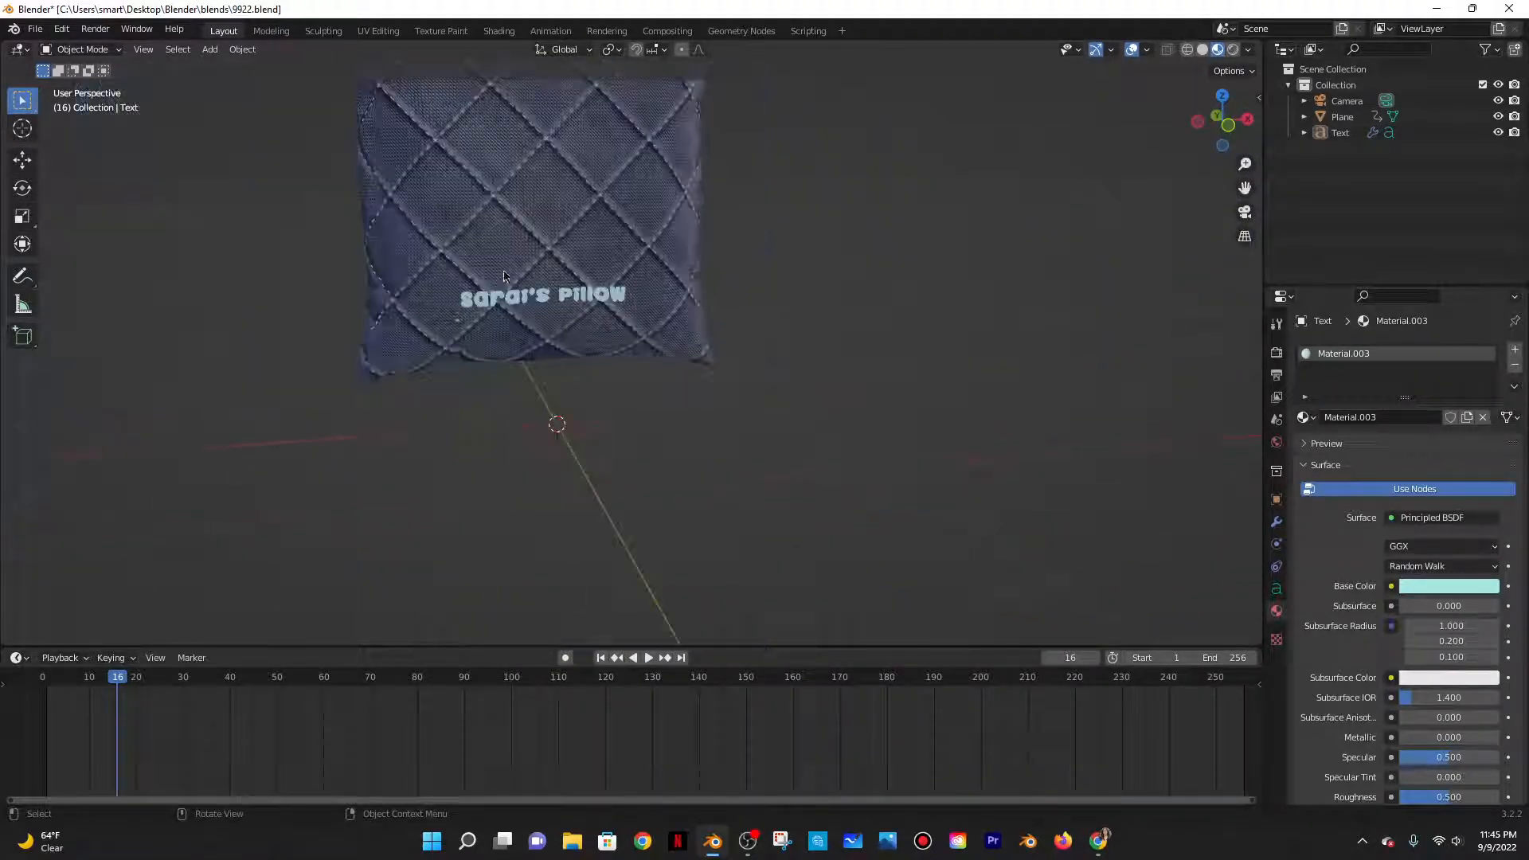
scroll(787, 200, down, 4)
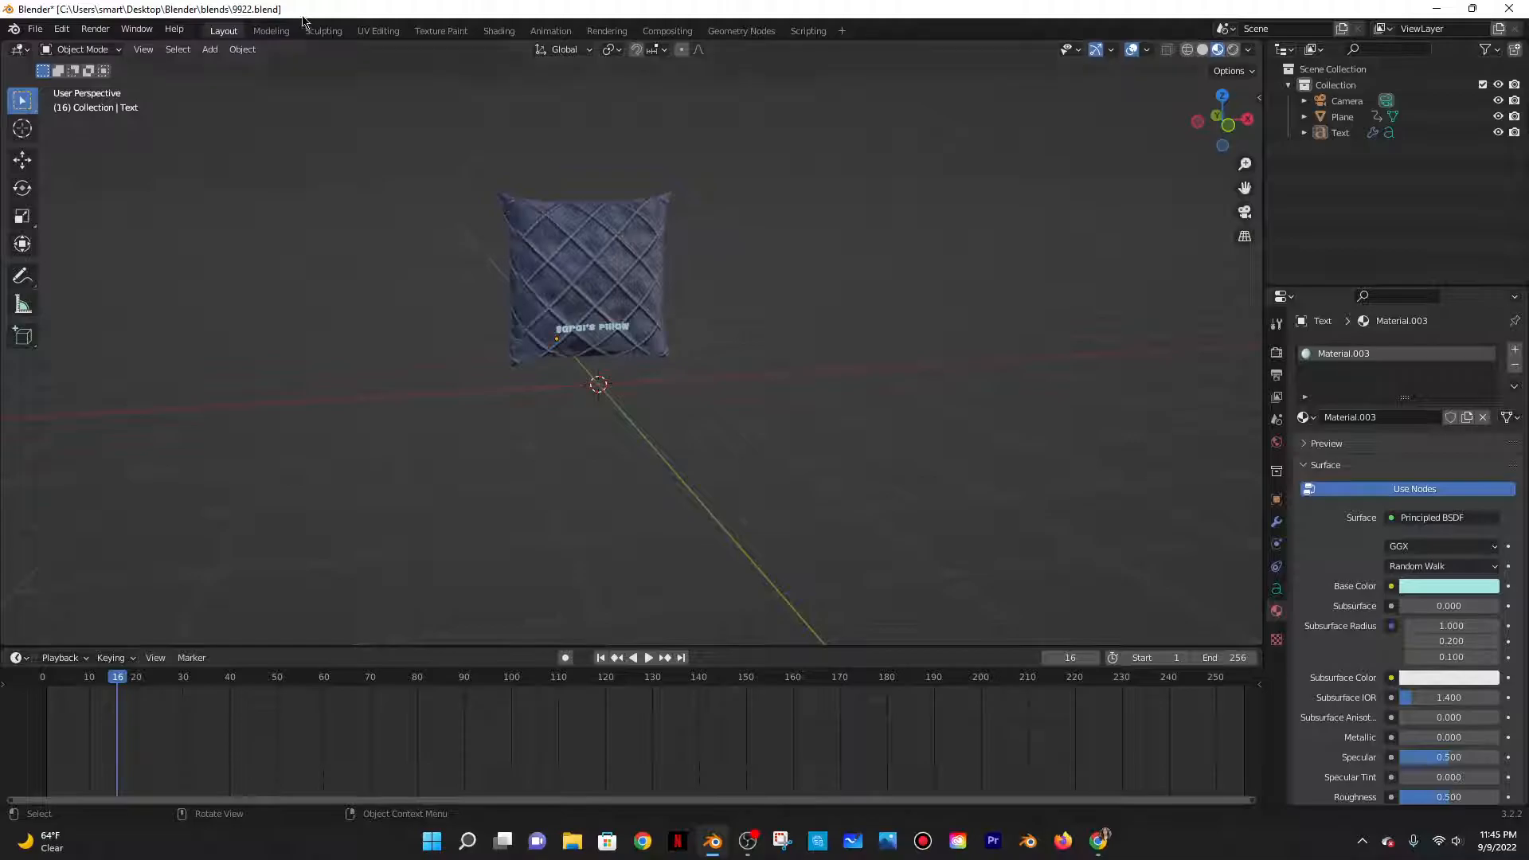
key(shift+a)
mouse_move(430, 275)
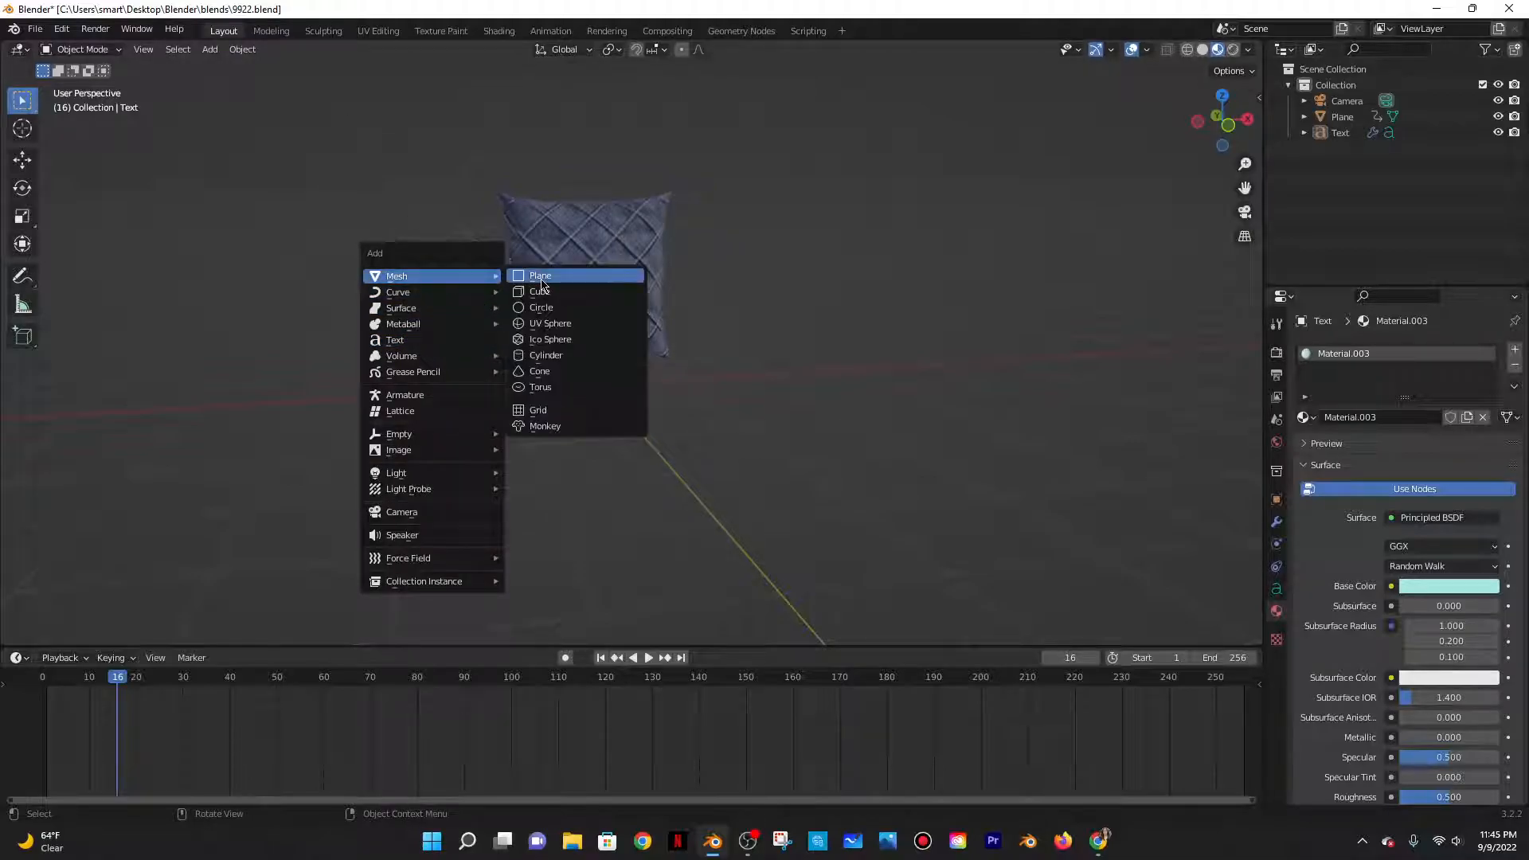
click(526, 273)
key(s)
click(812, 433)
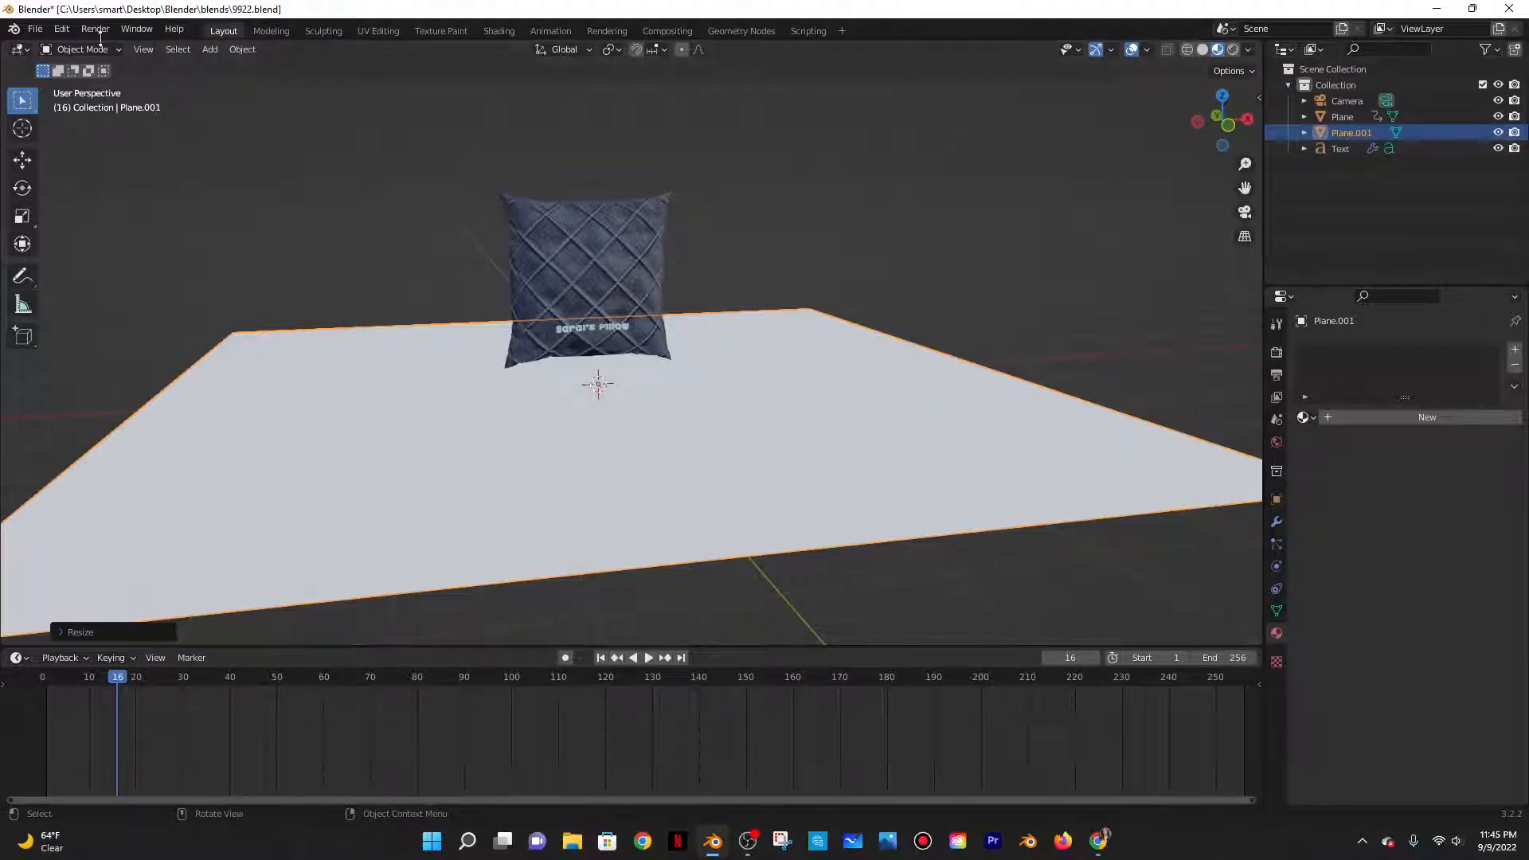
Extrude the floor plane's back edge straight up along Z in Edit Mode to form a wall behind the pillow, and return to Object Mode
click(80, 50)
click(84, 85)
click(77, 49)
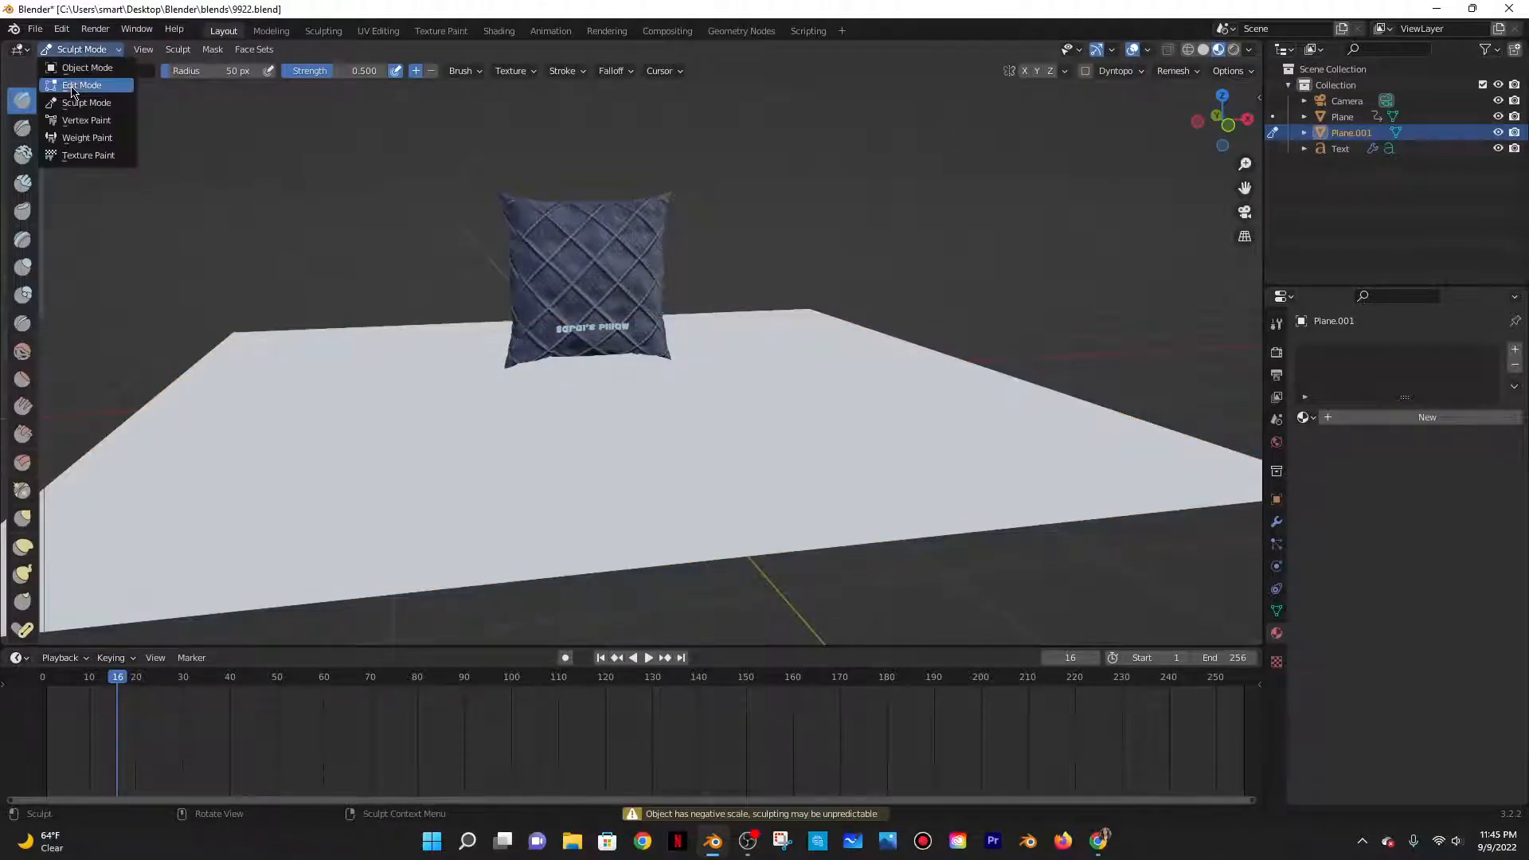
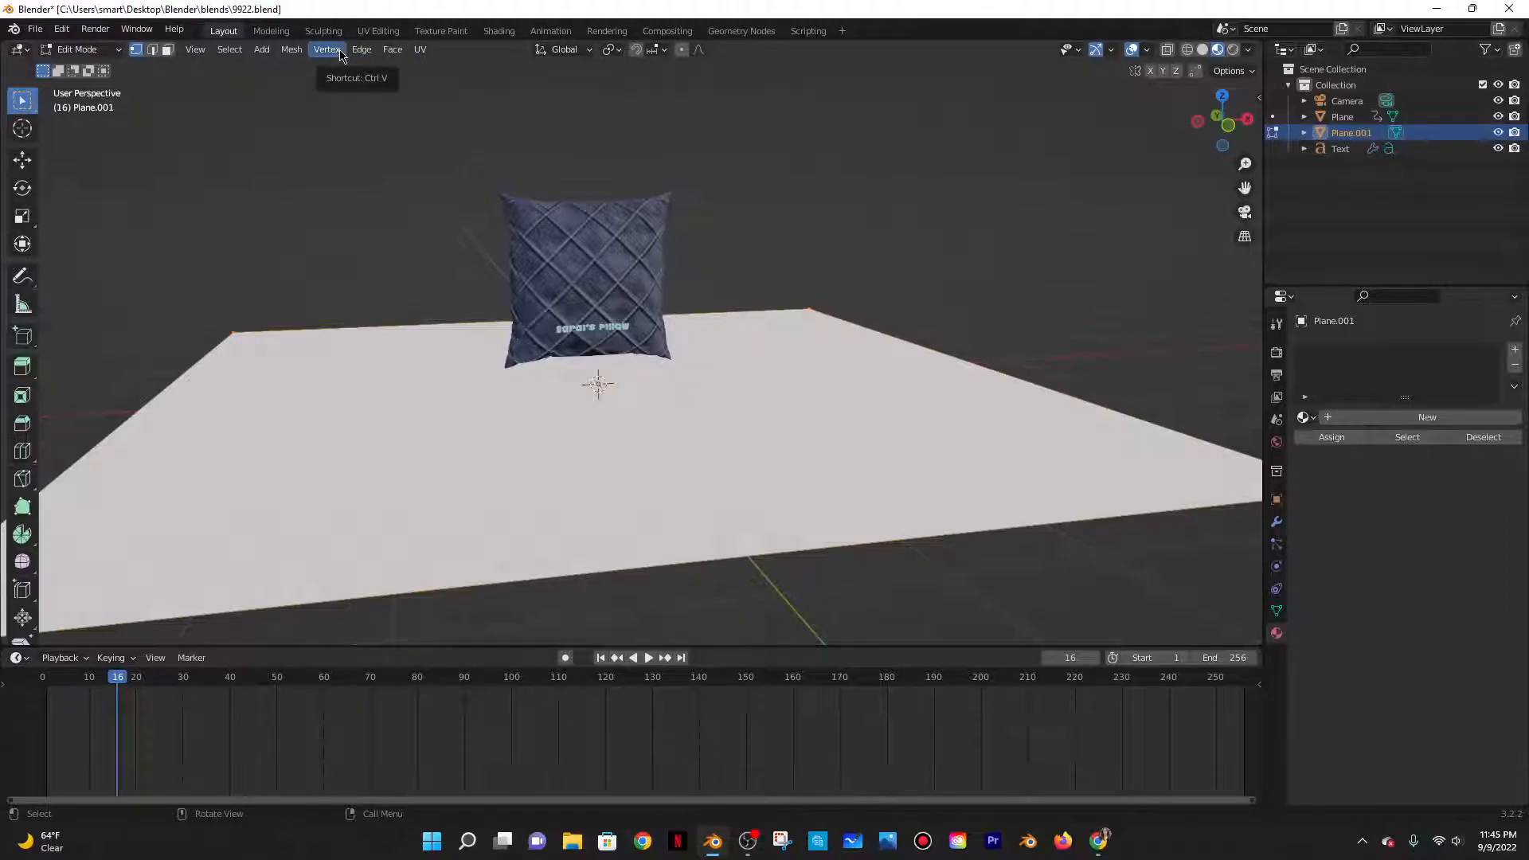
click(152, 50)
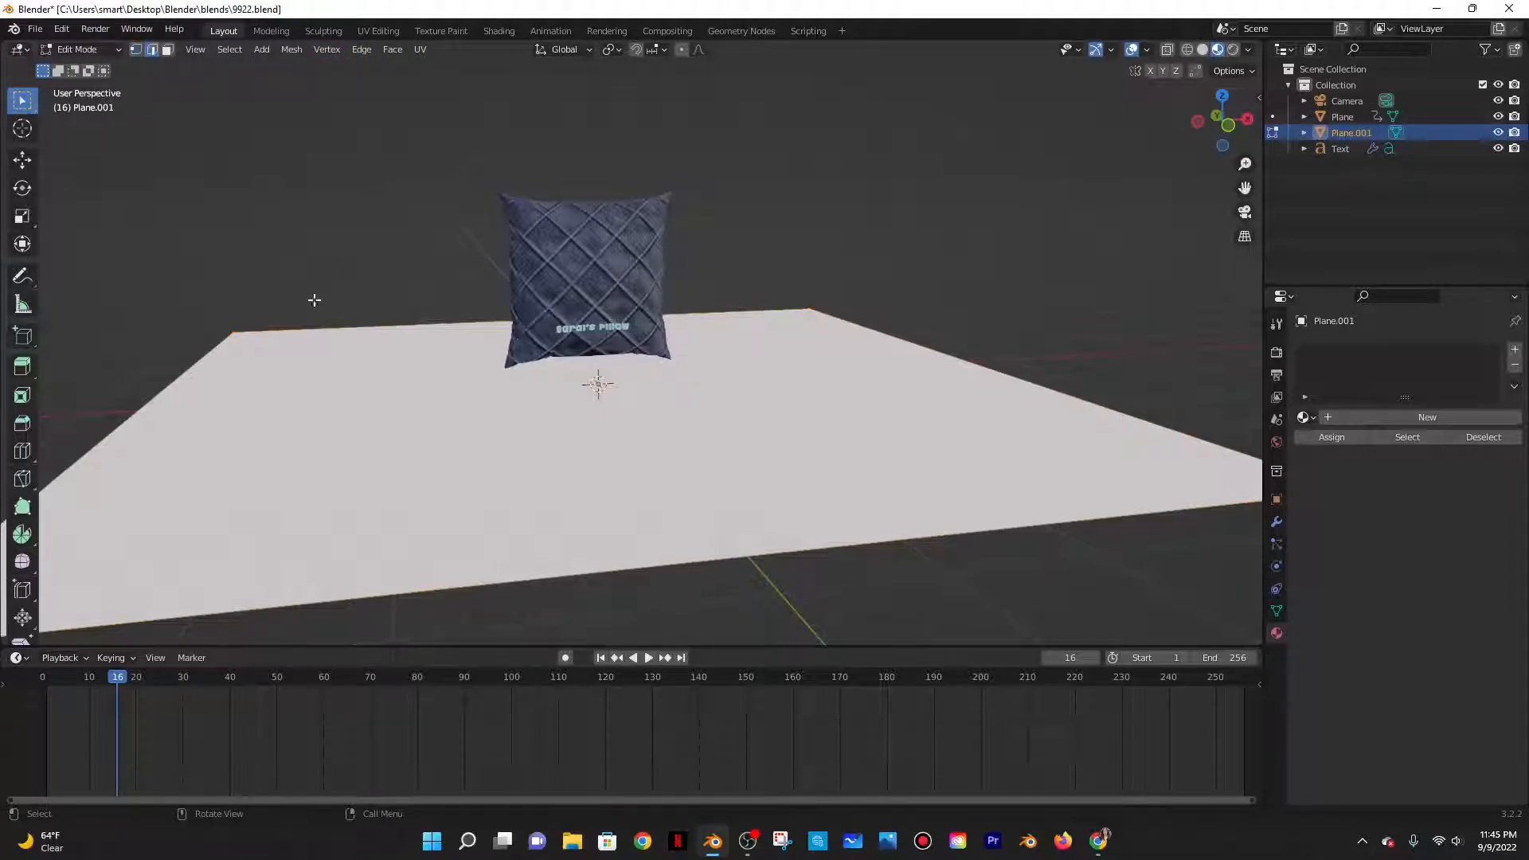
scroll(341, 315, down, 5)
key(e)
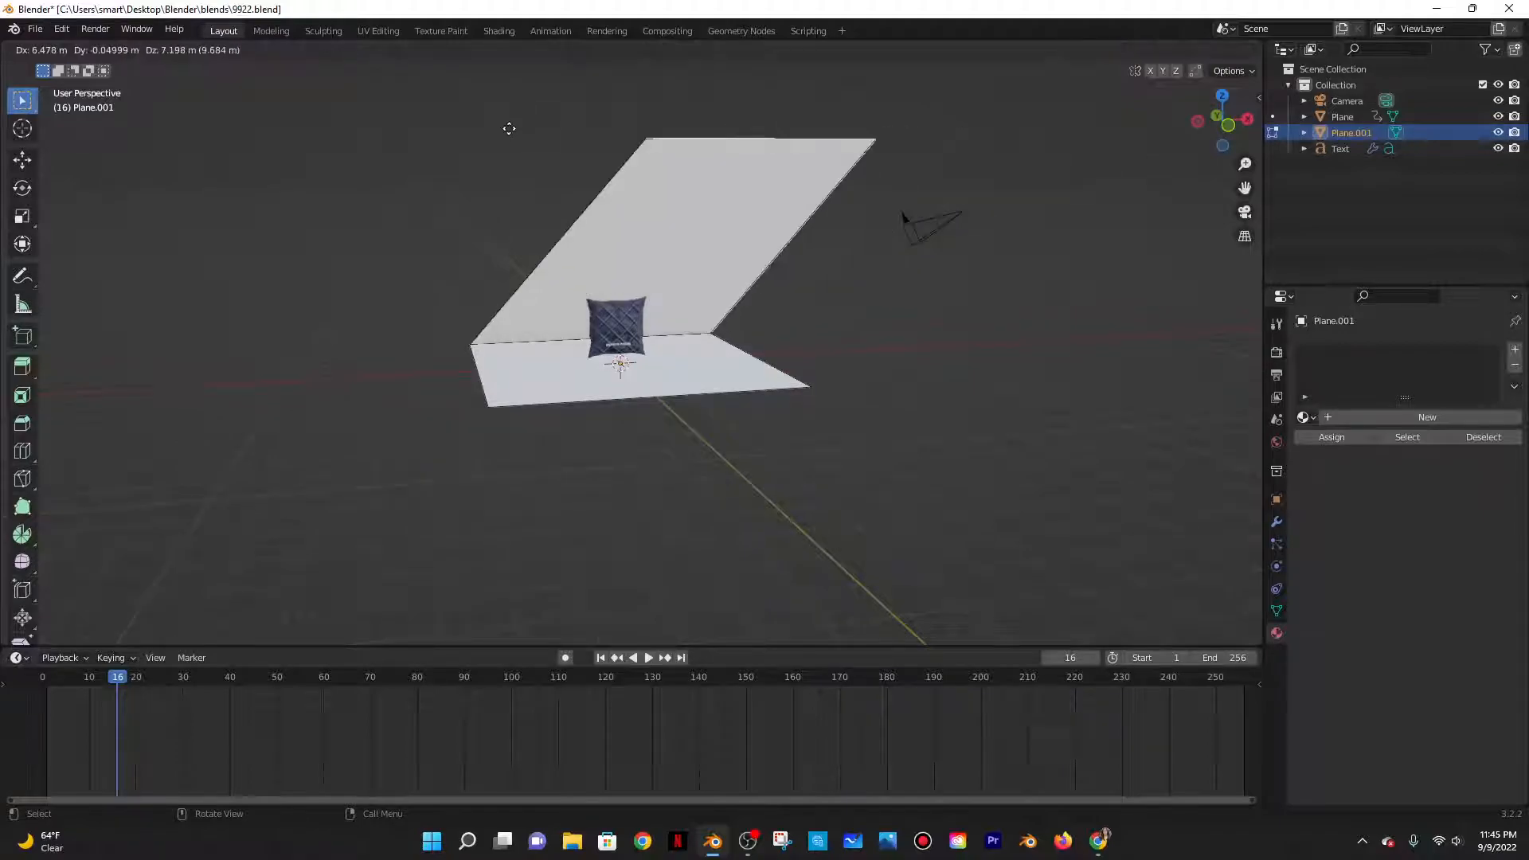
key(z)
click(495, 165)
middle_drag(495, 164, 761, 273)
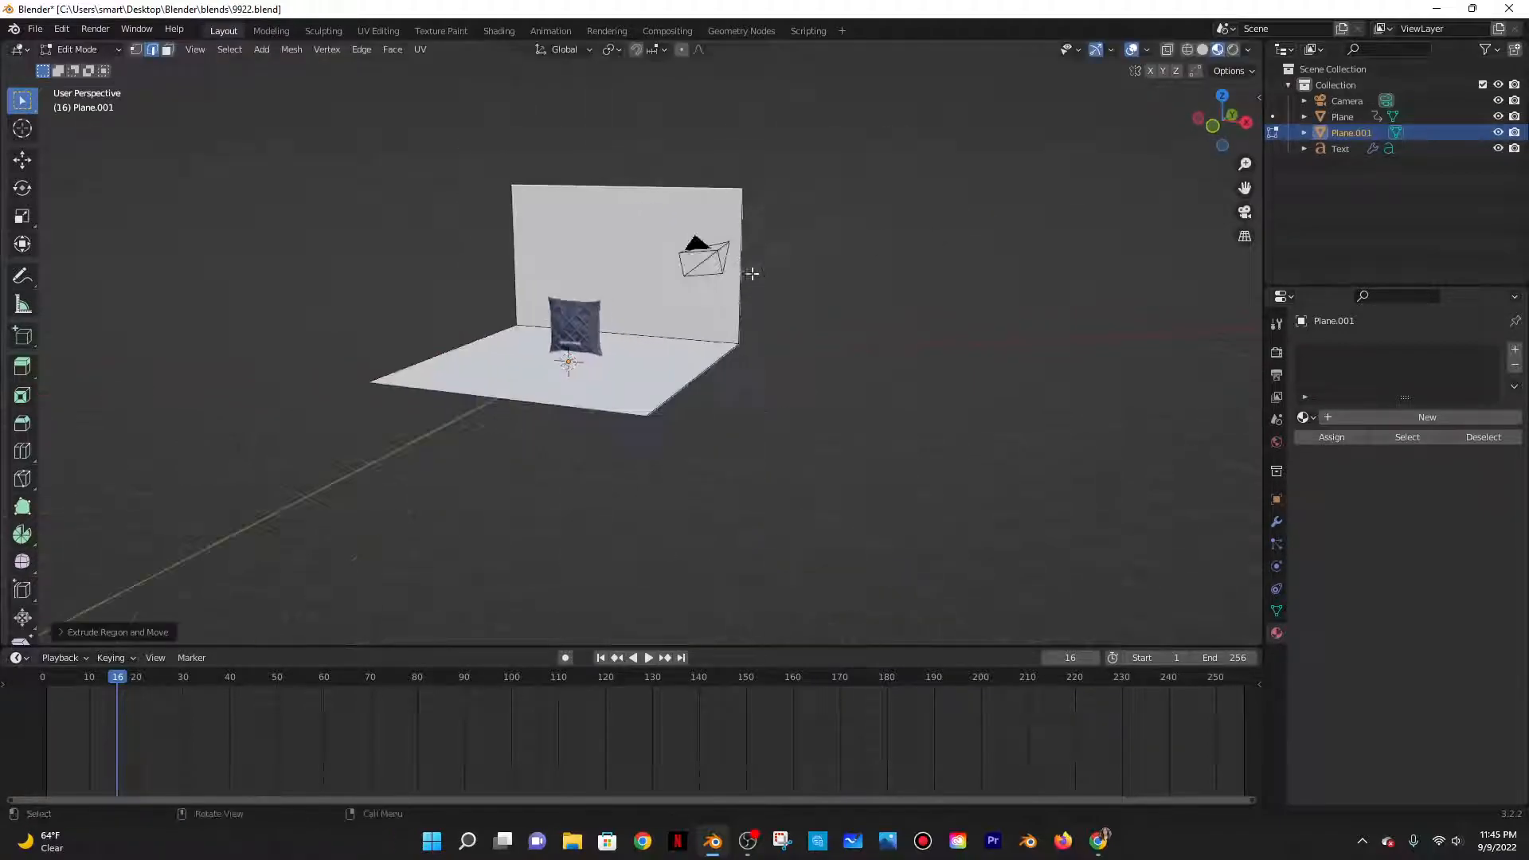
click(80, 50)
click(80, 65)
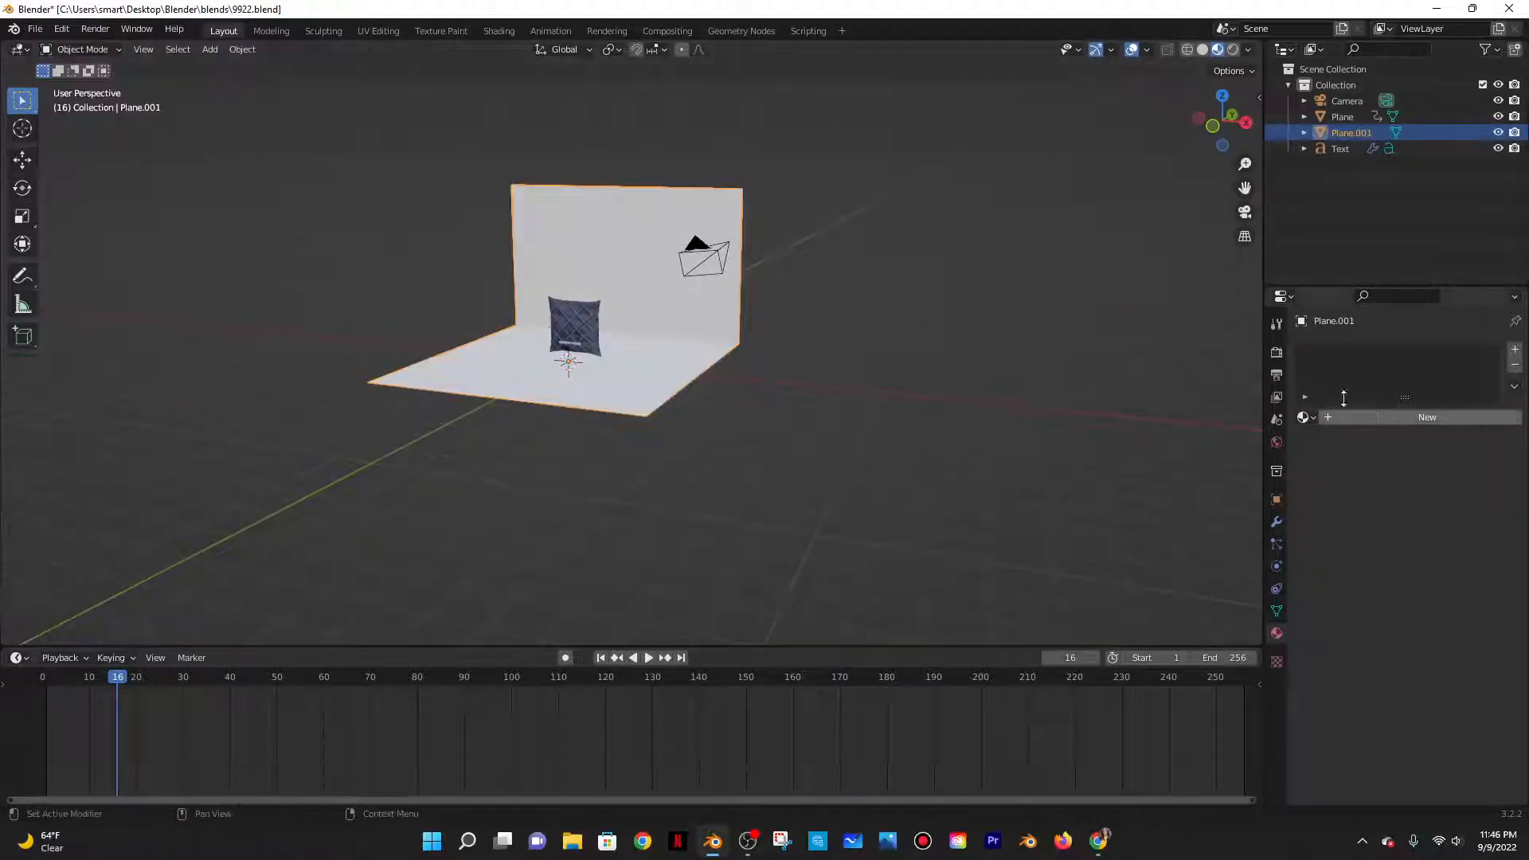
Round the fold between floor and wall into a wide smooth curve with a Bevel modifier and apply it
click(1278, 519)
click(1346, 349)
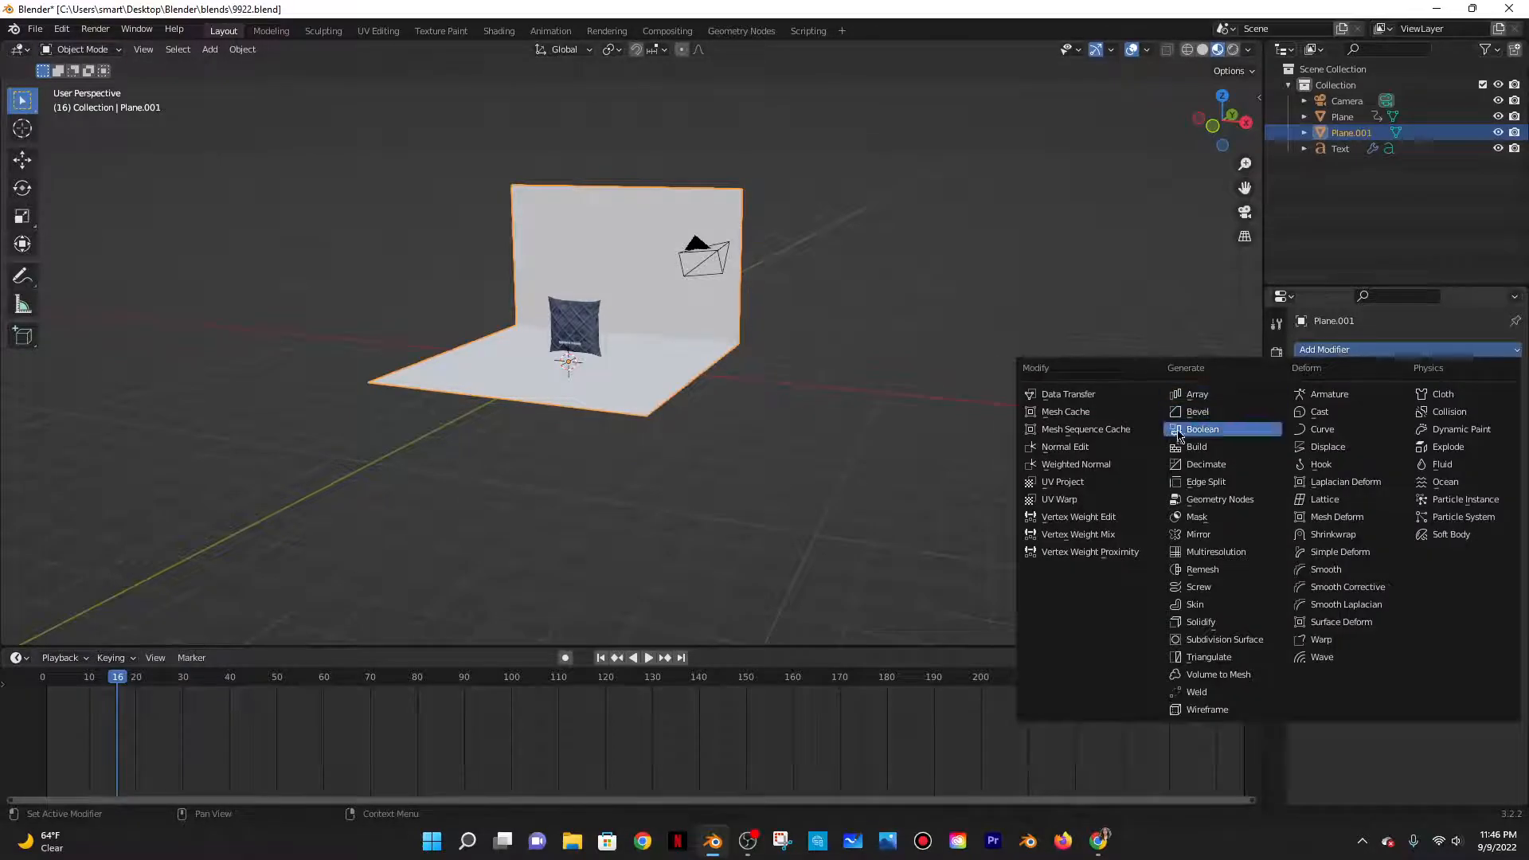
click(1214, 426)
middle_drag(1099, 417, 933, 420)
scroll(933, 420, up, 4)
mouse_move(1428, 444)
mouse_down()
mouse_move(1478, 457)
mouse_move(1433, 439)
mouse_up()
click(1475, 375)
click(1409, 392)
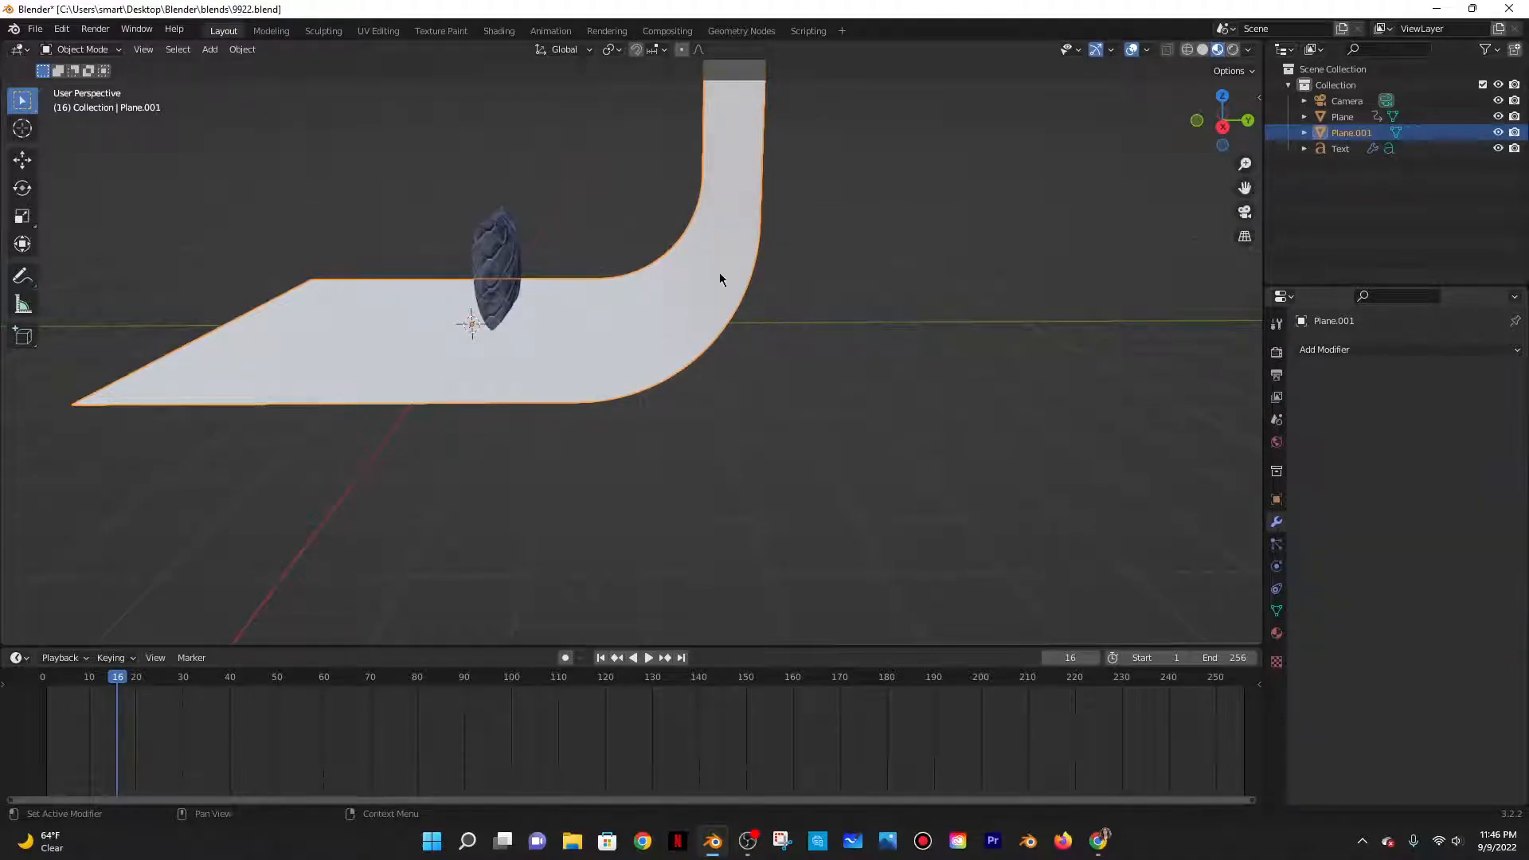
Widen the curved backdrop along X
middle_drag(795, 290, 791, 212)
right_click(791, 213)
key(s)
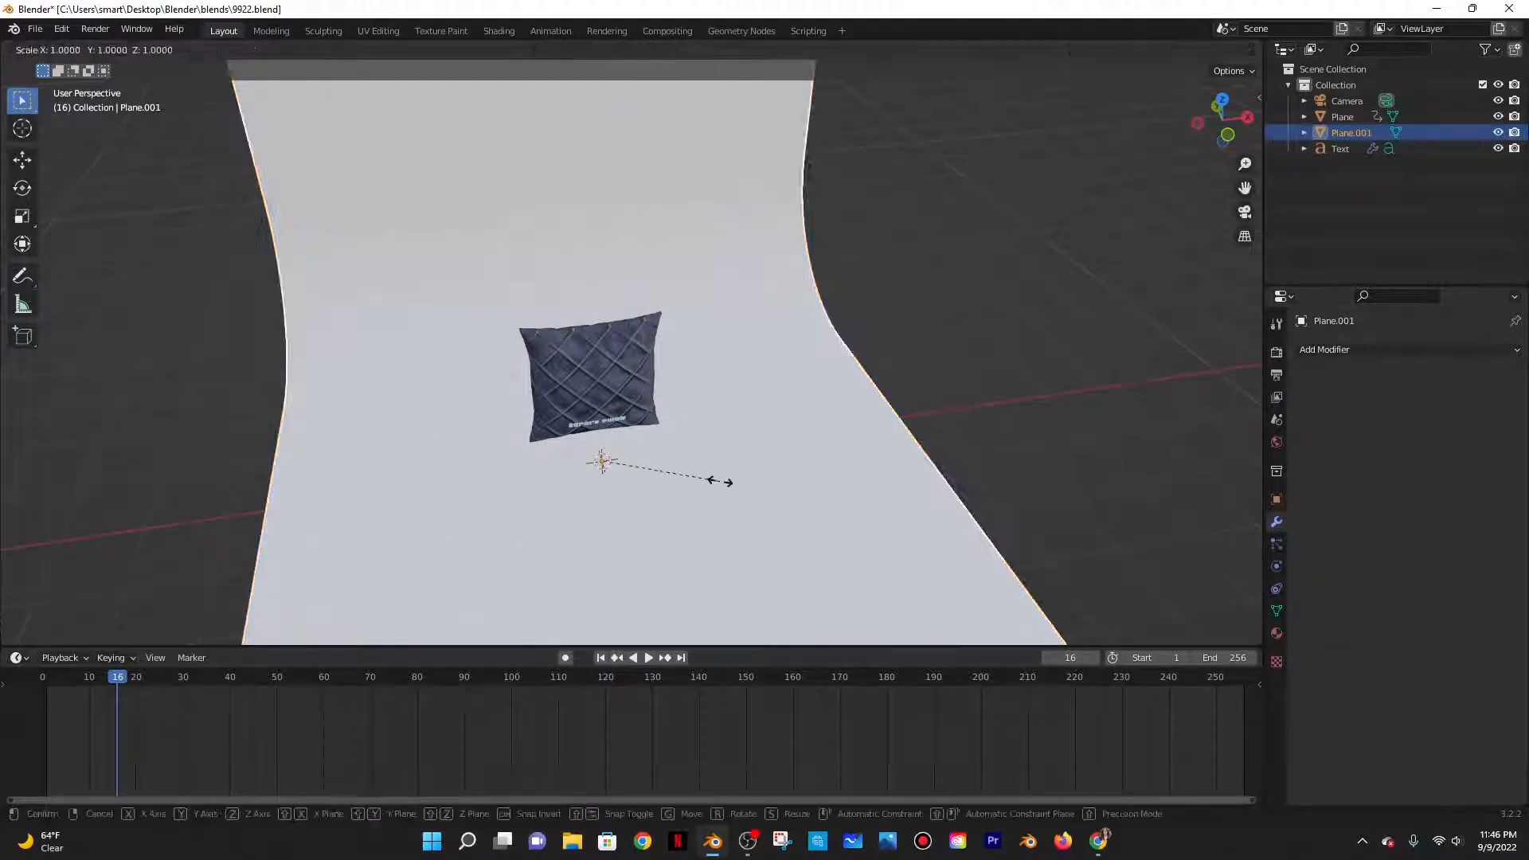
key(x)
click(806, 478)
middle_drag(806, 478, 802, 436)
scroll(798, 436, down, 2)
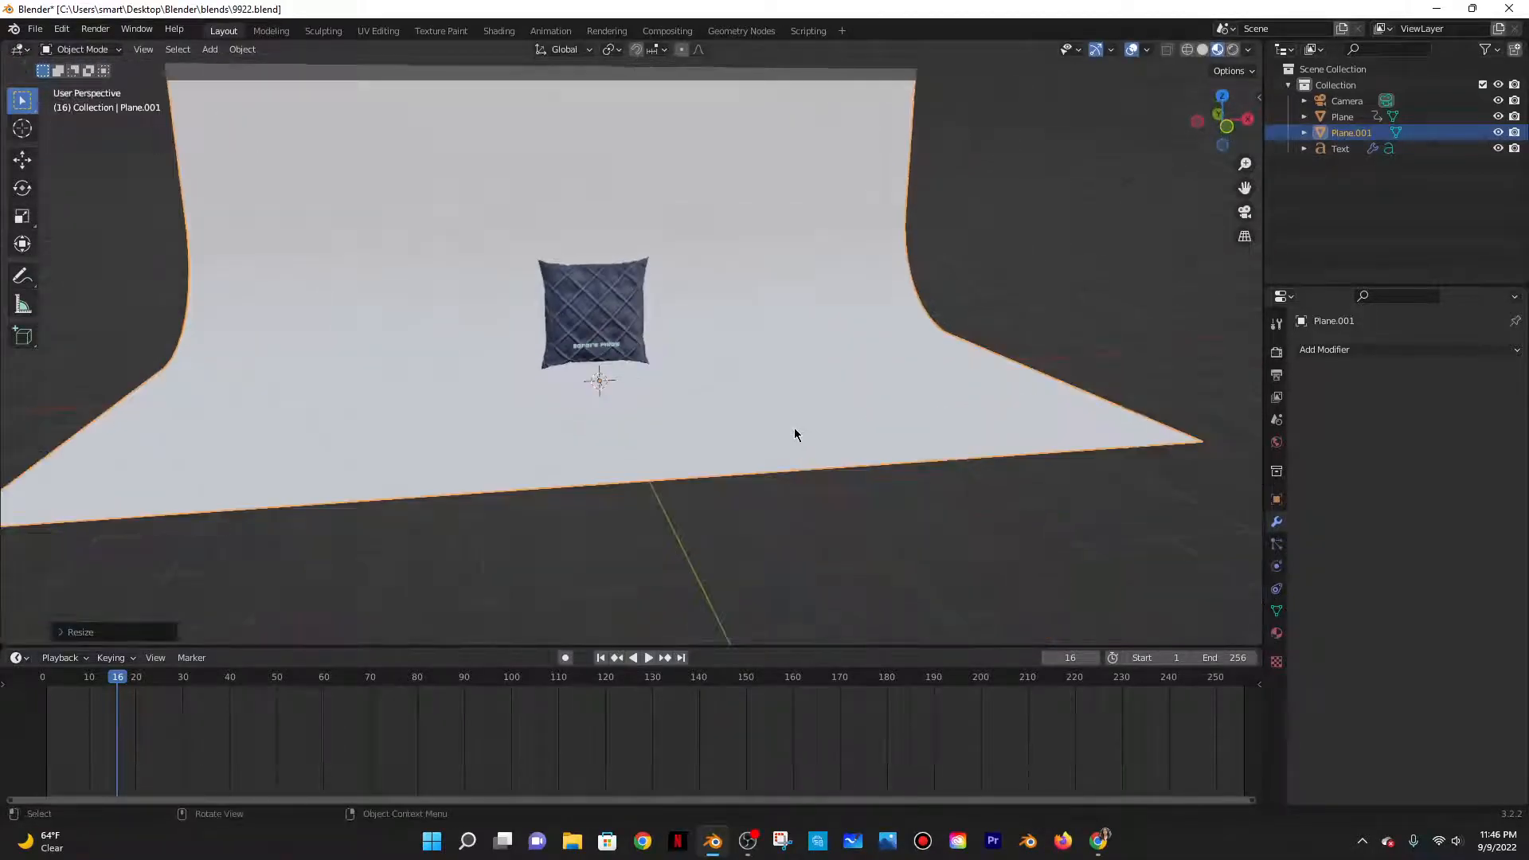
scroll(849, 281, up, 1)
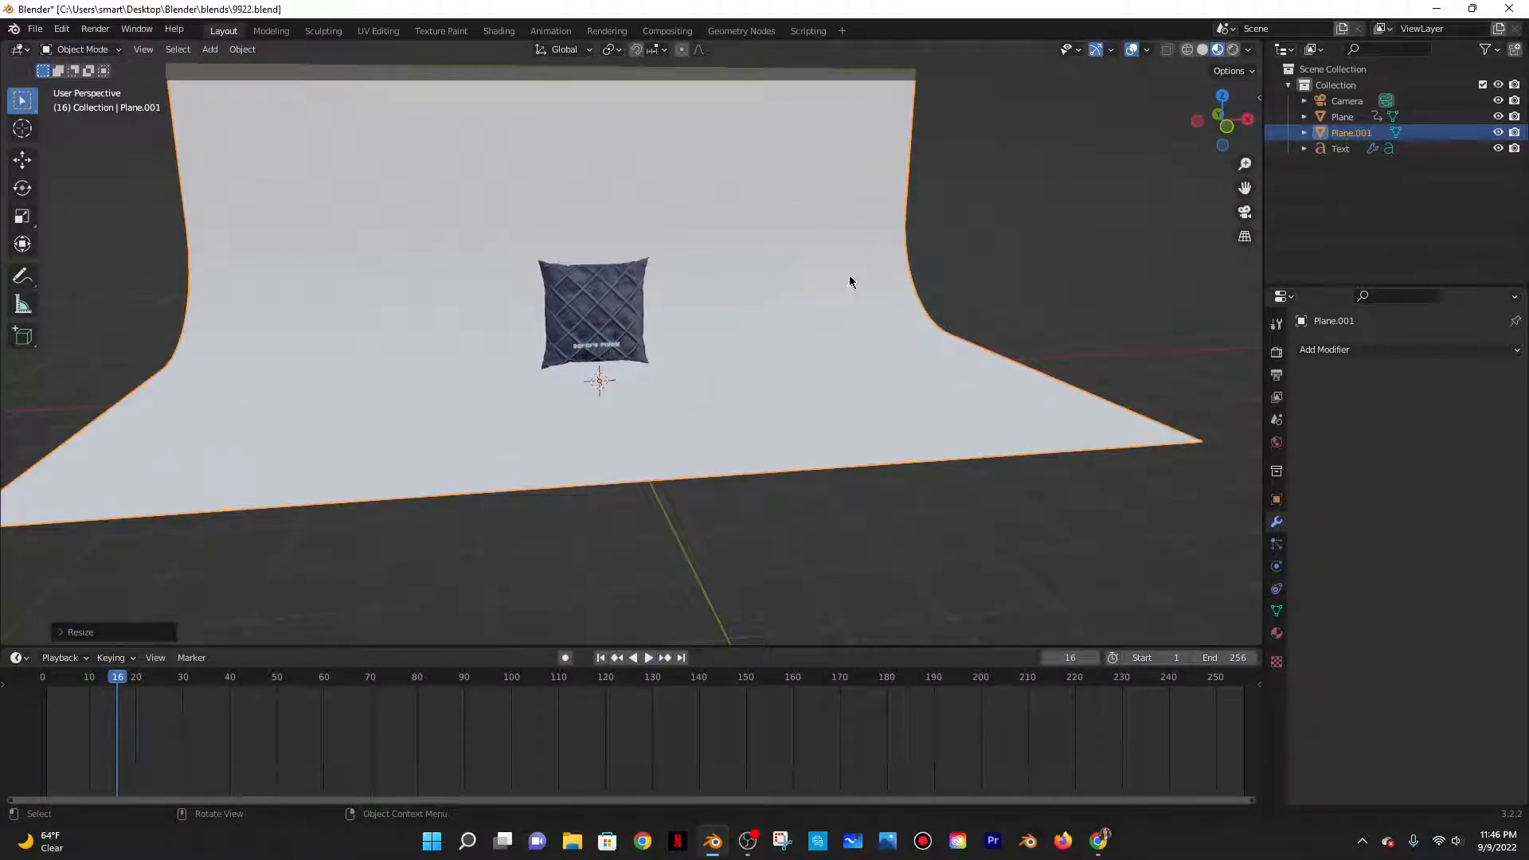
Create a new material for the backdrop and set its base color to a nearly white, very pale cyan
click(1275, 630)
click(1371, 420)
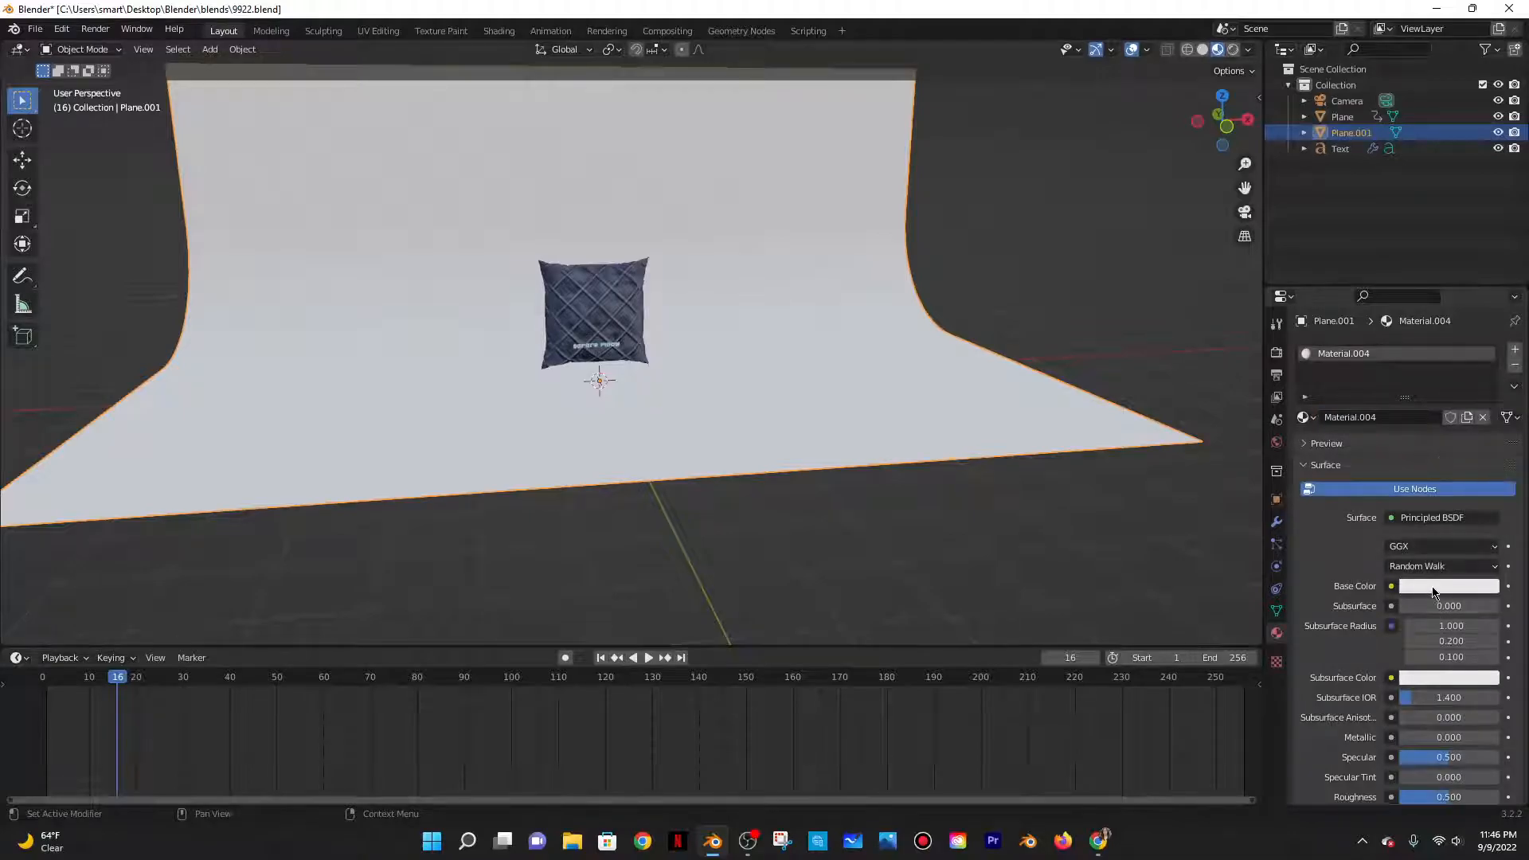
click(1433, 586)
click(1431, 444)
mouse_move(1430, 446)
mouse_down()
mouse_move(1428, 464)
mouse_move(1405, 405)
mouse_move(1431, 399)
mouse_move(1383, 429)
mouse_move(1392, 468)
mouse_move(1411, 452)
mouse_move(1418, 475)
mouse_move(1396, 401)
mouse_move(1397, 438)
mouse_move(1424, 474)
mouse_move(1462, 456)
mouse_move(1476, 415)
mouse_move(1471, 438)
mouse_move(1460, 374)
mouse_move(1410, 358)
mouse_move(1455, 371)
mouse_move(1425, 360)
mouse_move(1373, 381)
mouse_move(1430, 402)
mouse_up()
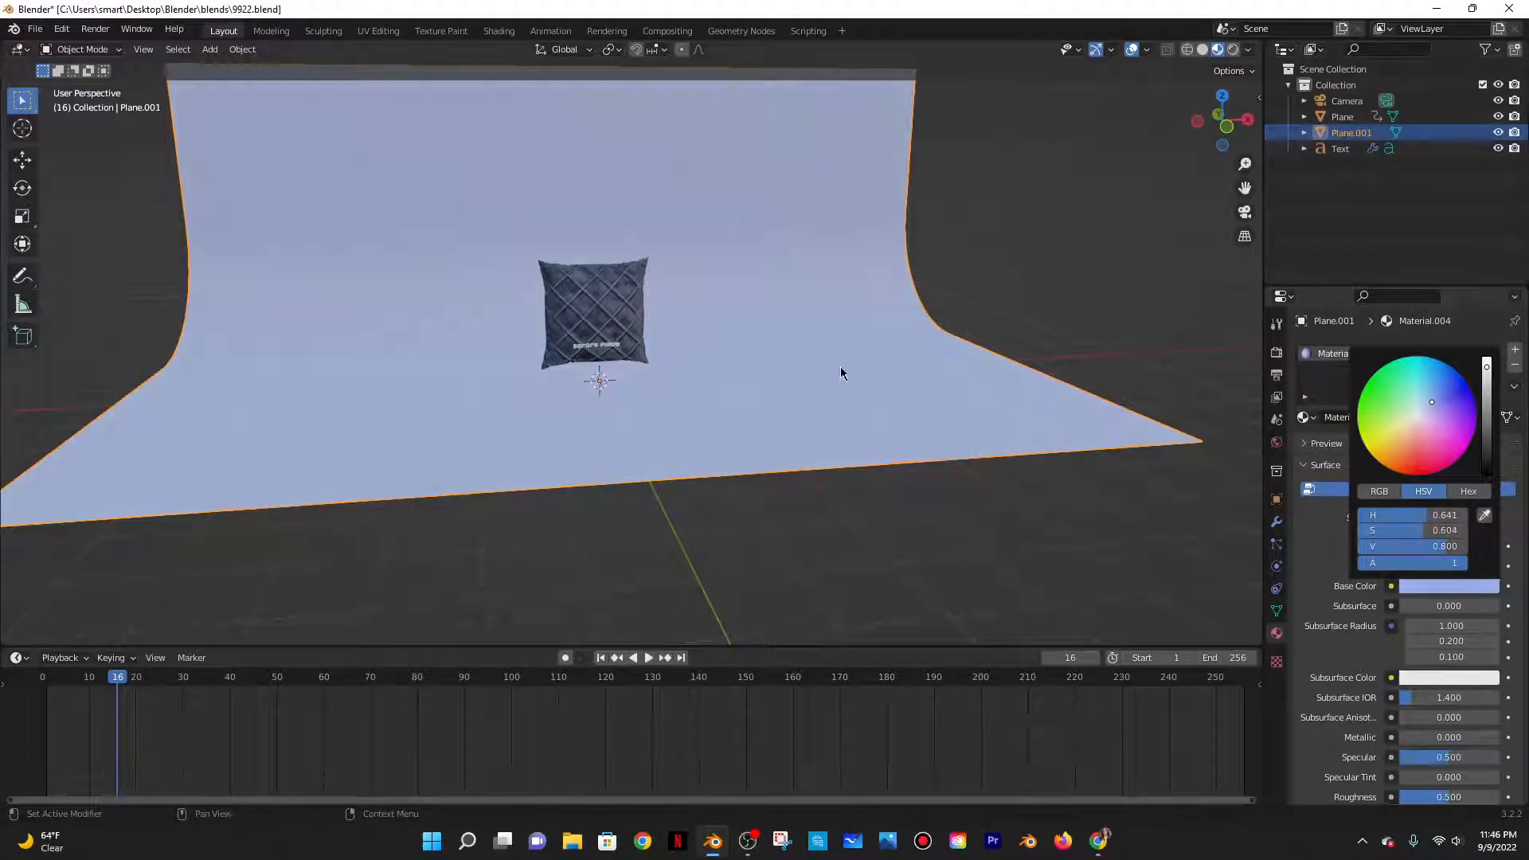
scroll(823, 370, up, 3)
click(1440, 589)
mouse_move(1403, 449)
mouse_down()
mouse_move(1369, 426)
mouse_move(1367, 450)
mouse_move(1397, 472)
mouse_move(1414, 412)
mouse_up()
scroll(584, 385, down, 3)
click(1427, 589)
Shift the backdrop along X so that it extends further beyond the pillow's right side
middle_drag(1089, 372, 878, 328)
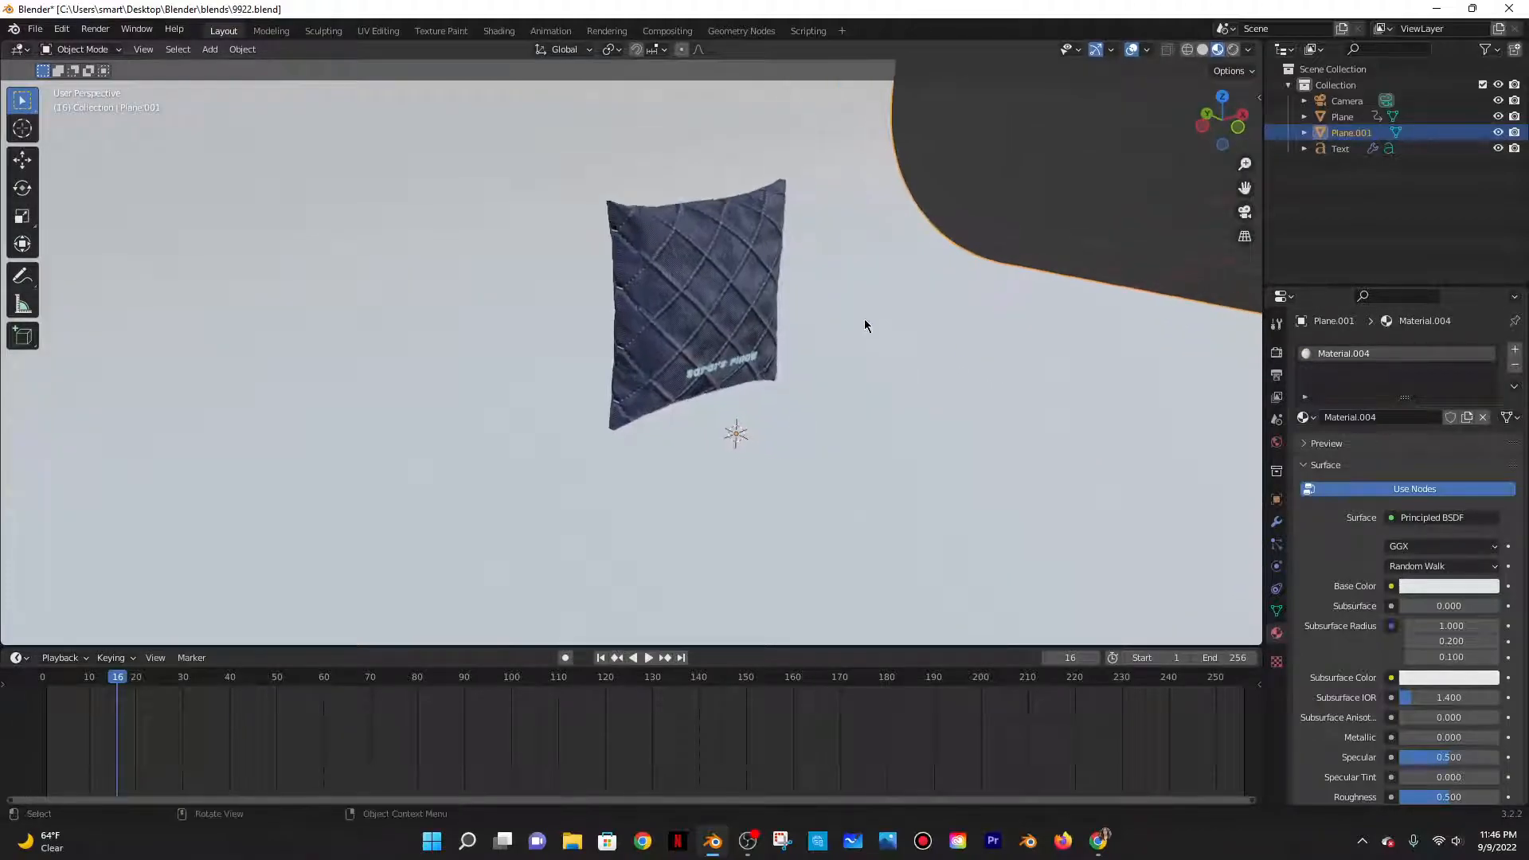
middle_drag(810, 273, 785, 292)
scroll(820, 272, up, 3)
scroll(942, 170, down, 3)
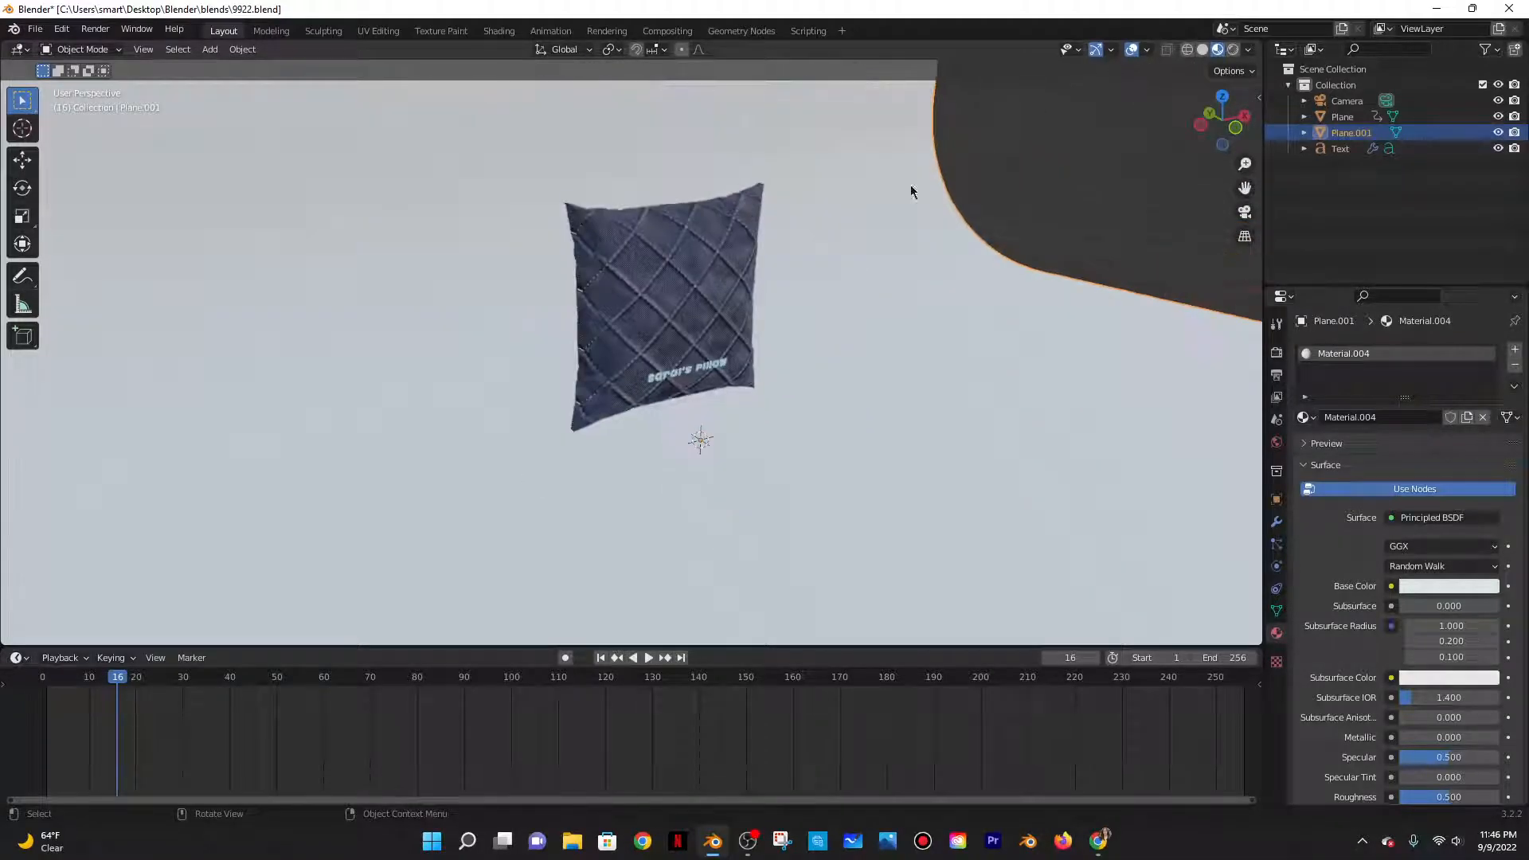
scroll(852, 239, down, 4)
key(g)
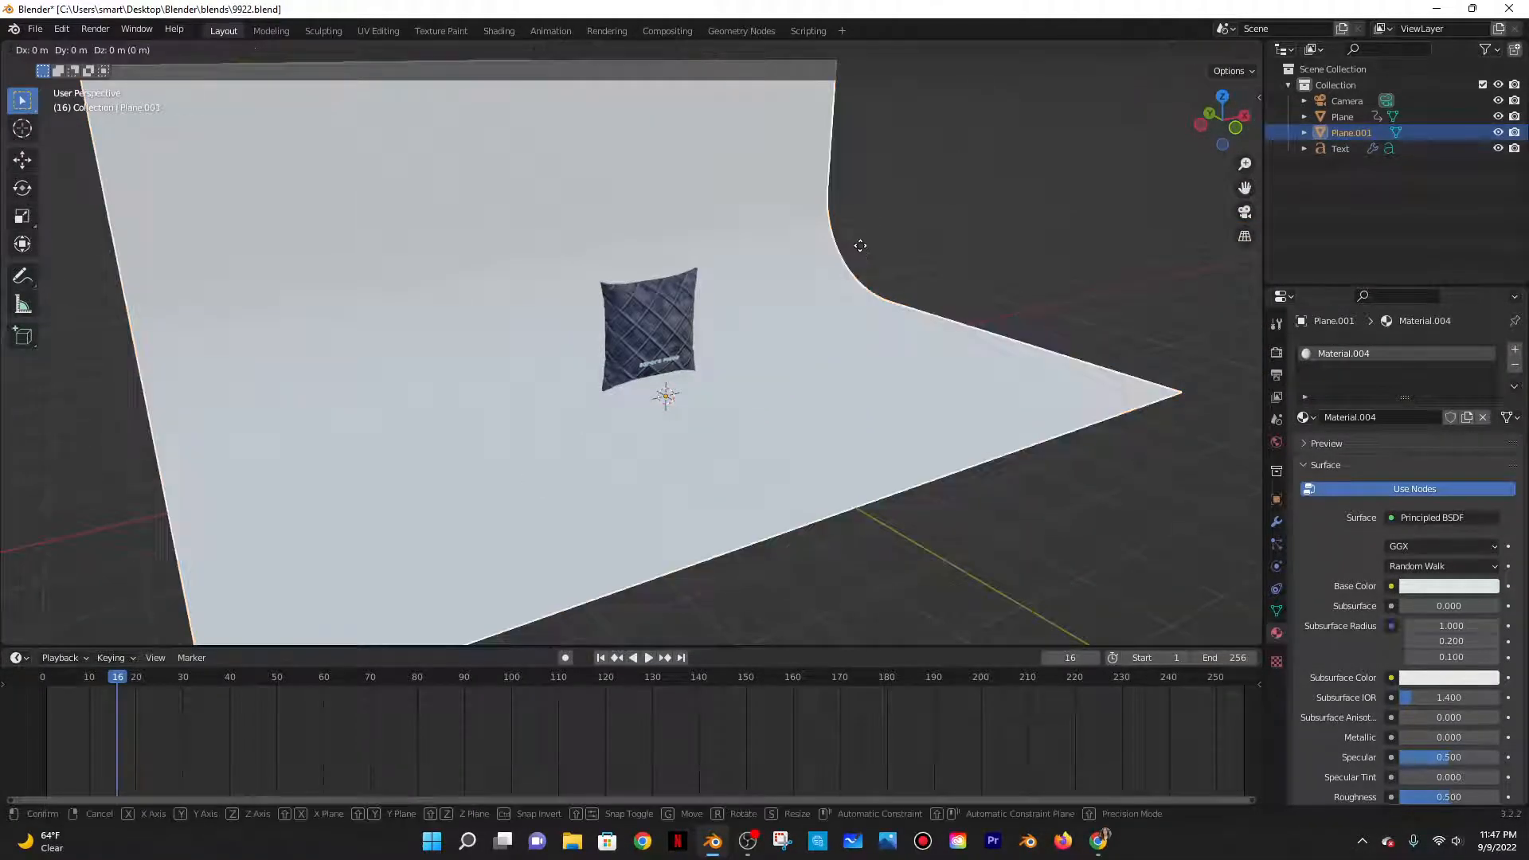
key(x)
click(961, 213)
Align the camera to a slightly angled view of the pillow with the backdrop behind it
middle_drag(762, 241, 847, 253)
scroll(771, 251, up, 2)
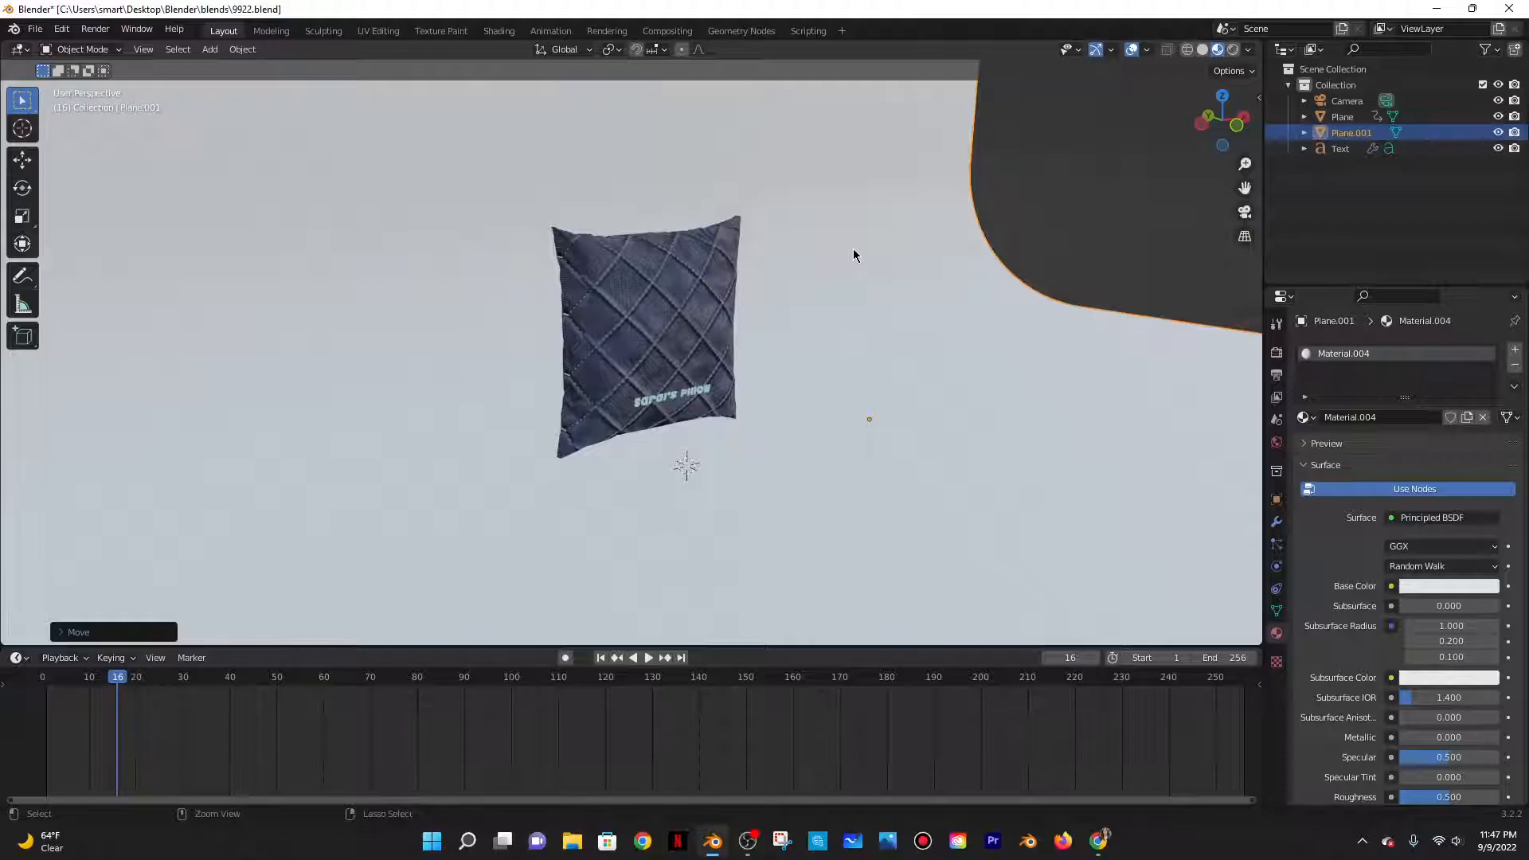
key(ctrl+alt+KP_0)
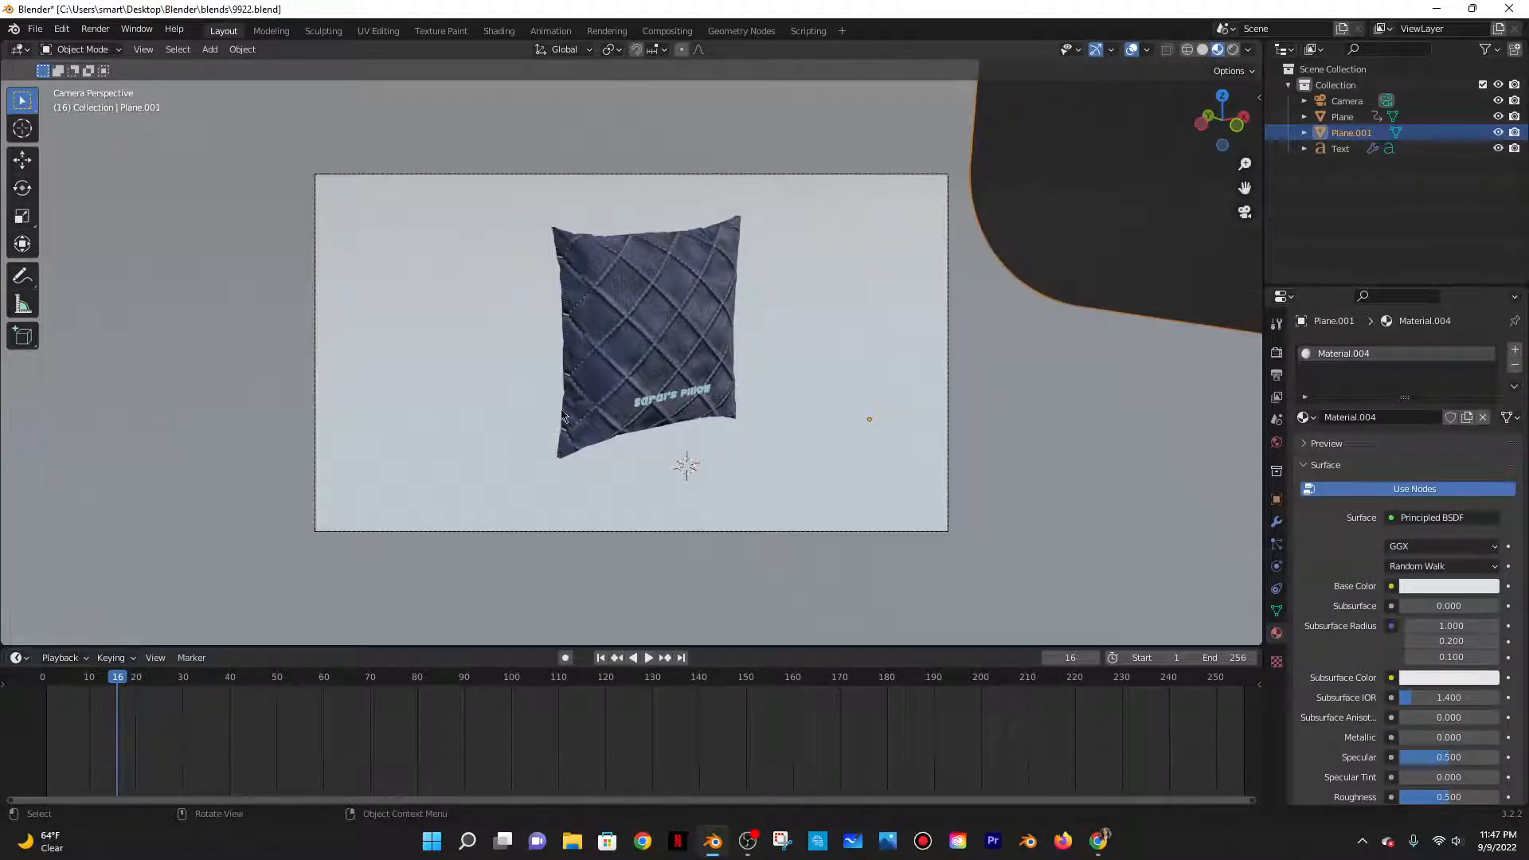
Check the Emulate Numpad option in the Input preferences and close the preferences
click(55, 32)
click(88, 253)
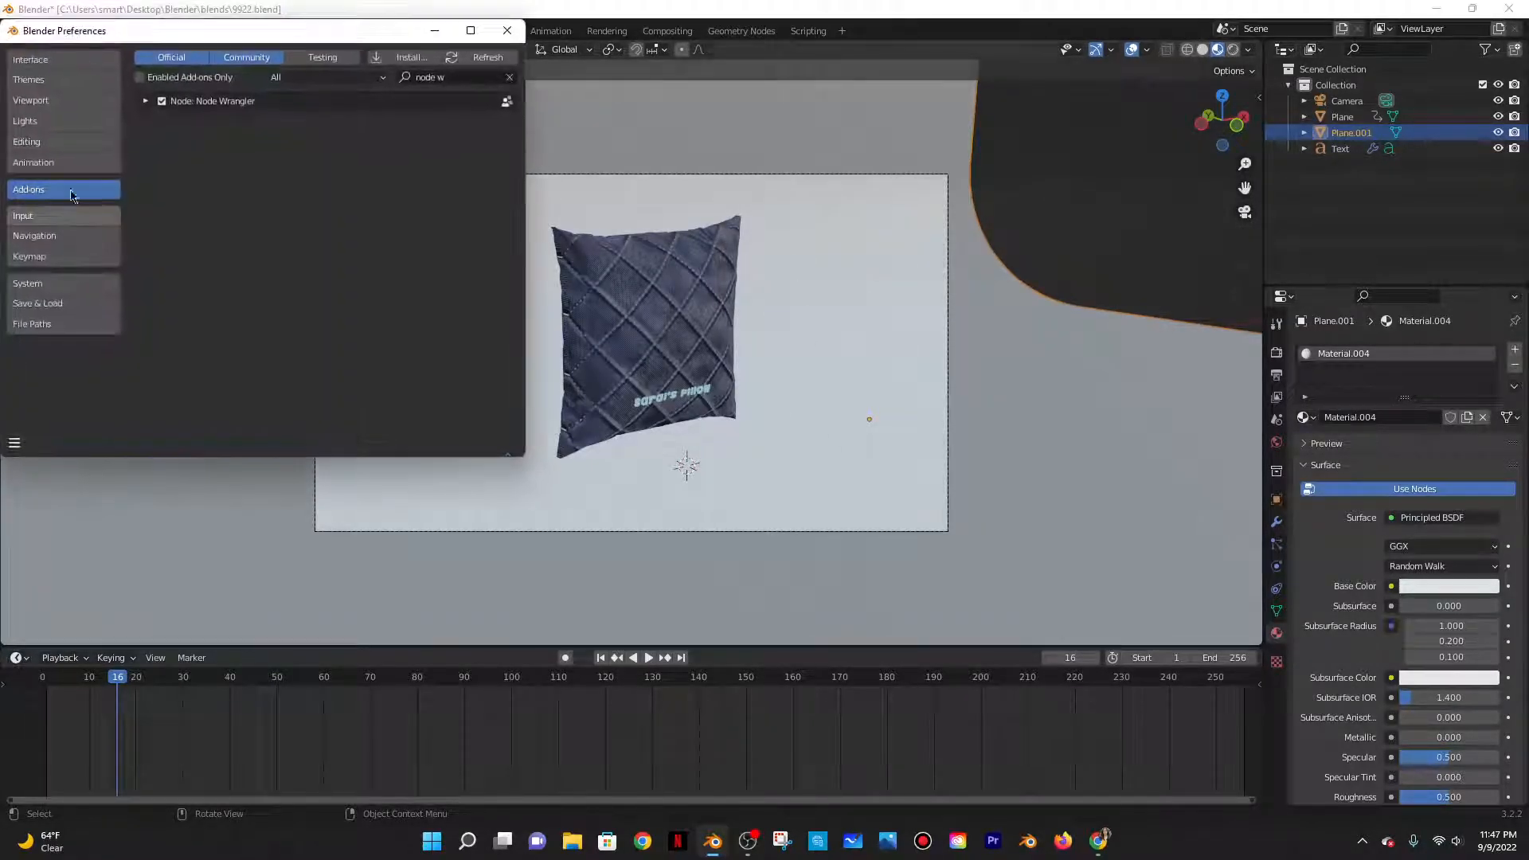
click(52, 218)
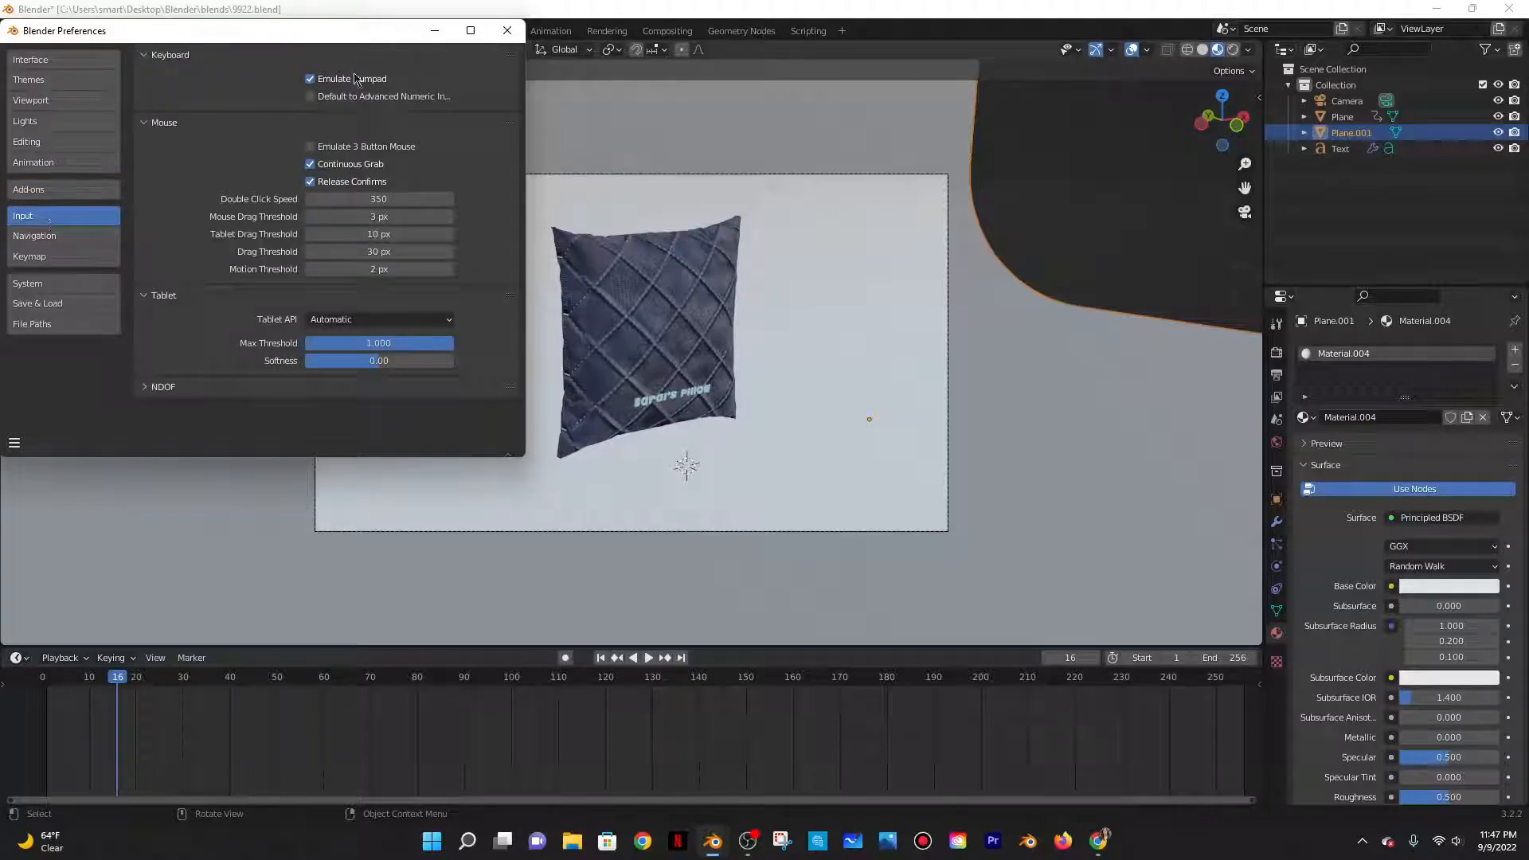
click(508, 31)
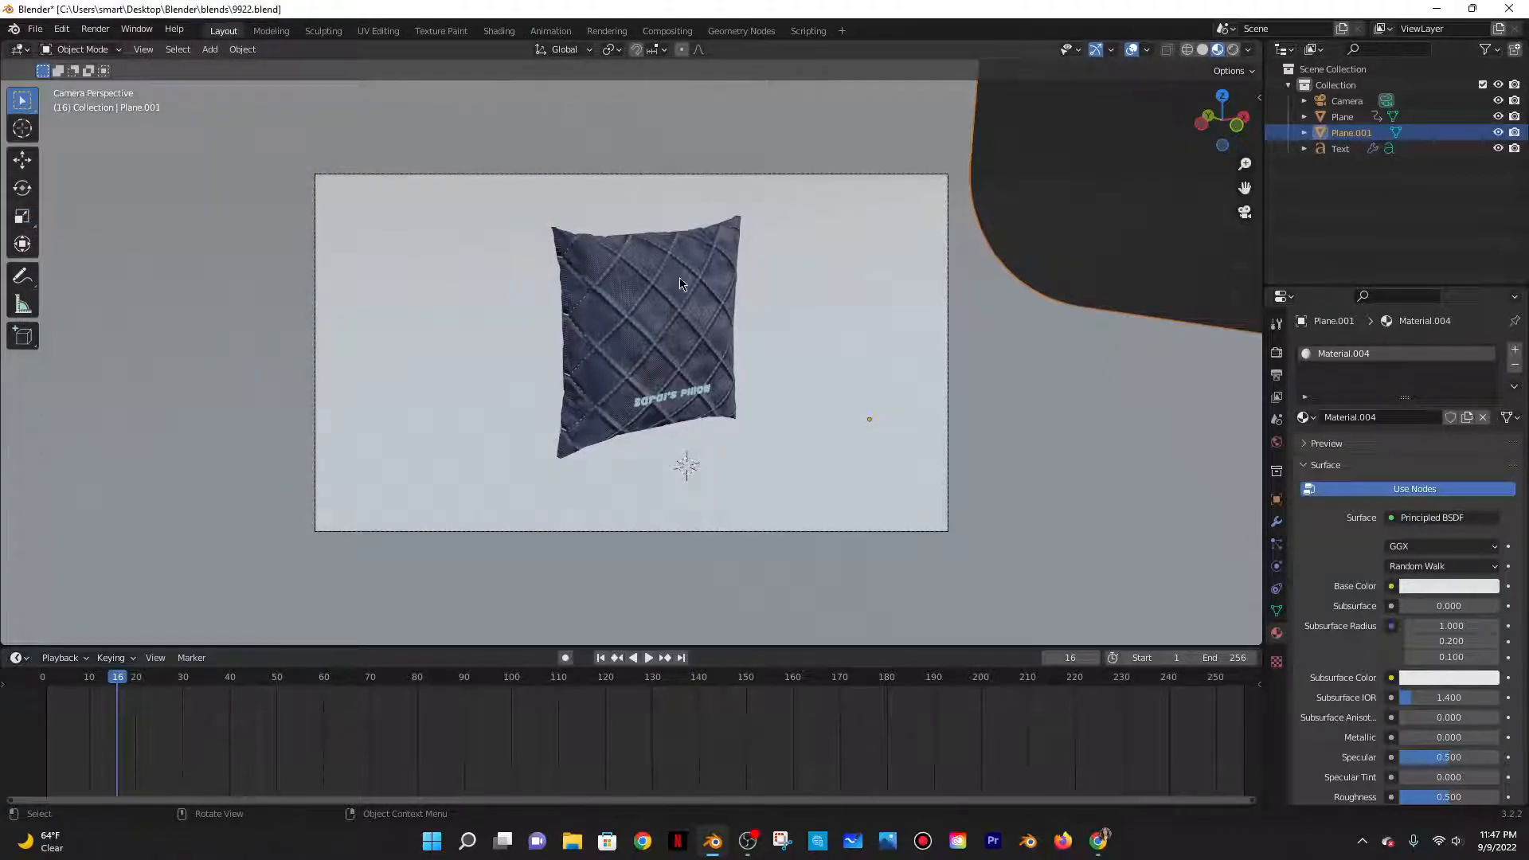
Switch between the camera and free views, and realign the camera to an adjusted view of the pillow
key(shift+a)
middle_click(1031, 199)
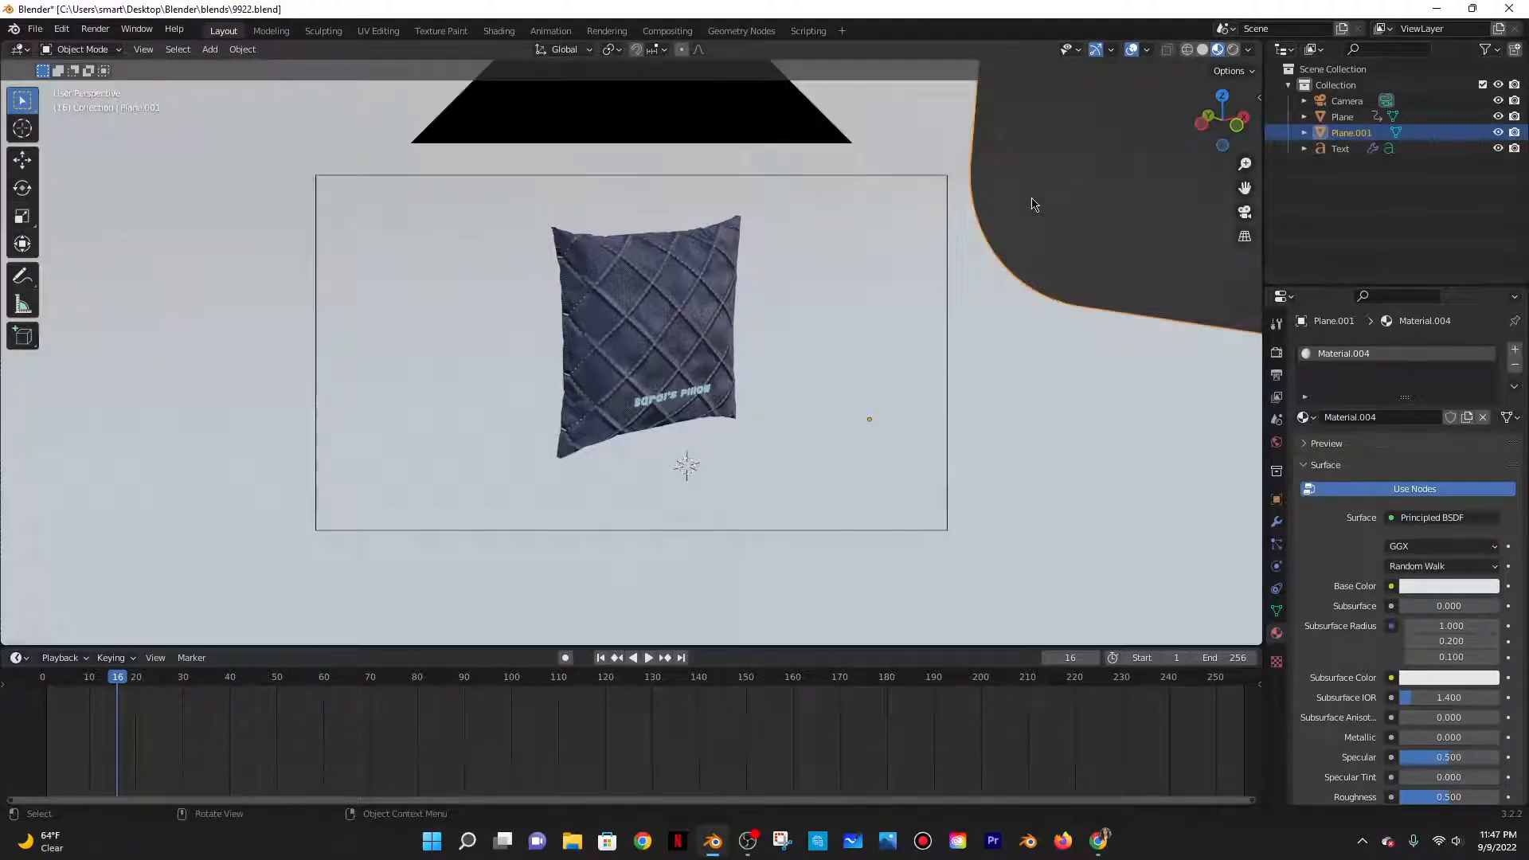
key(KP_0)
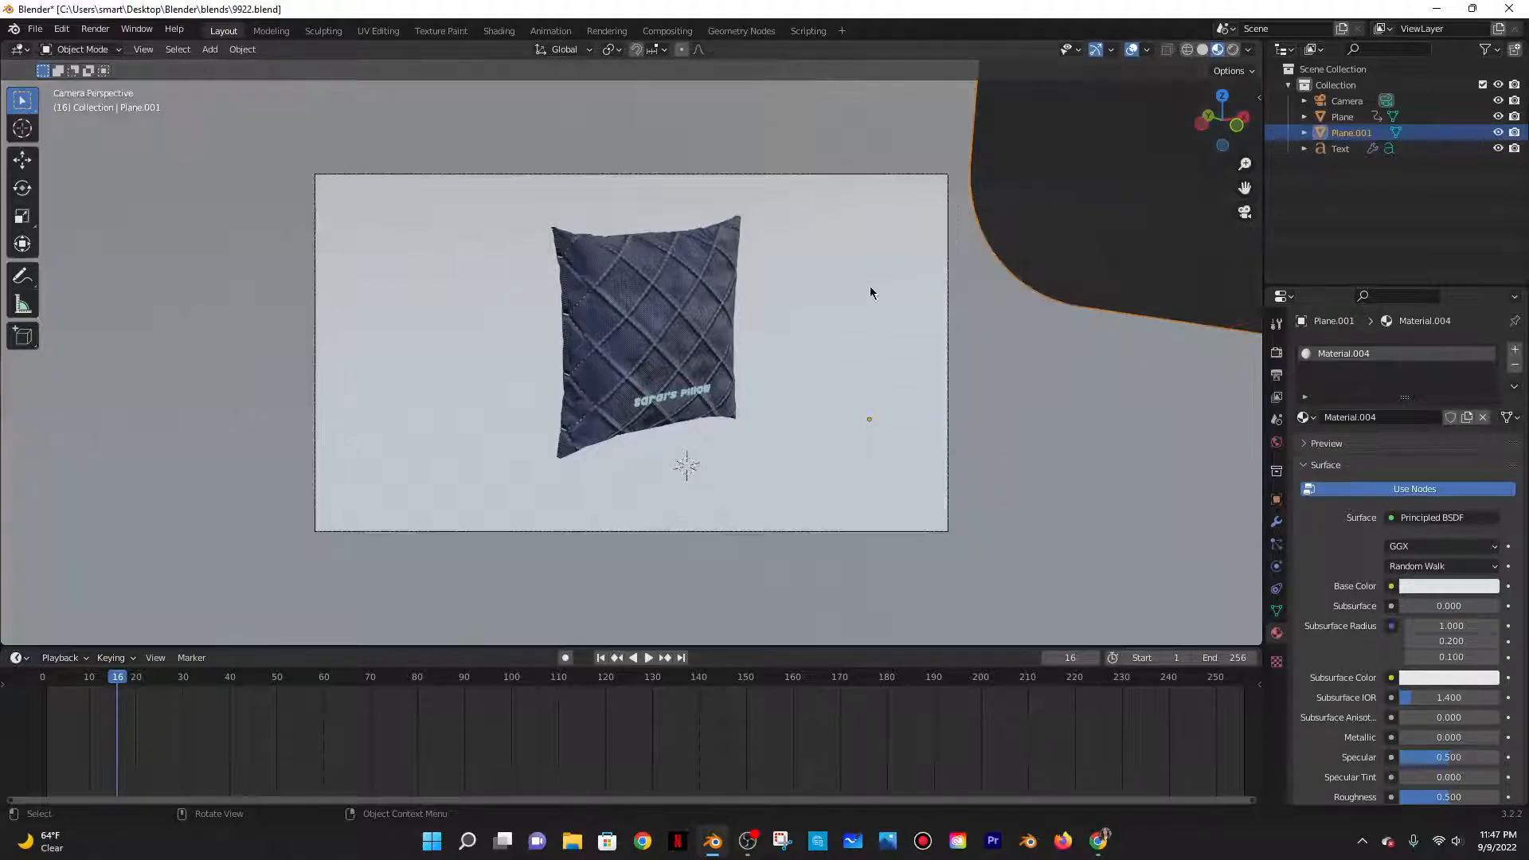
middle_drag(669, 374, 751, 362)
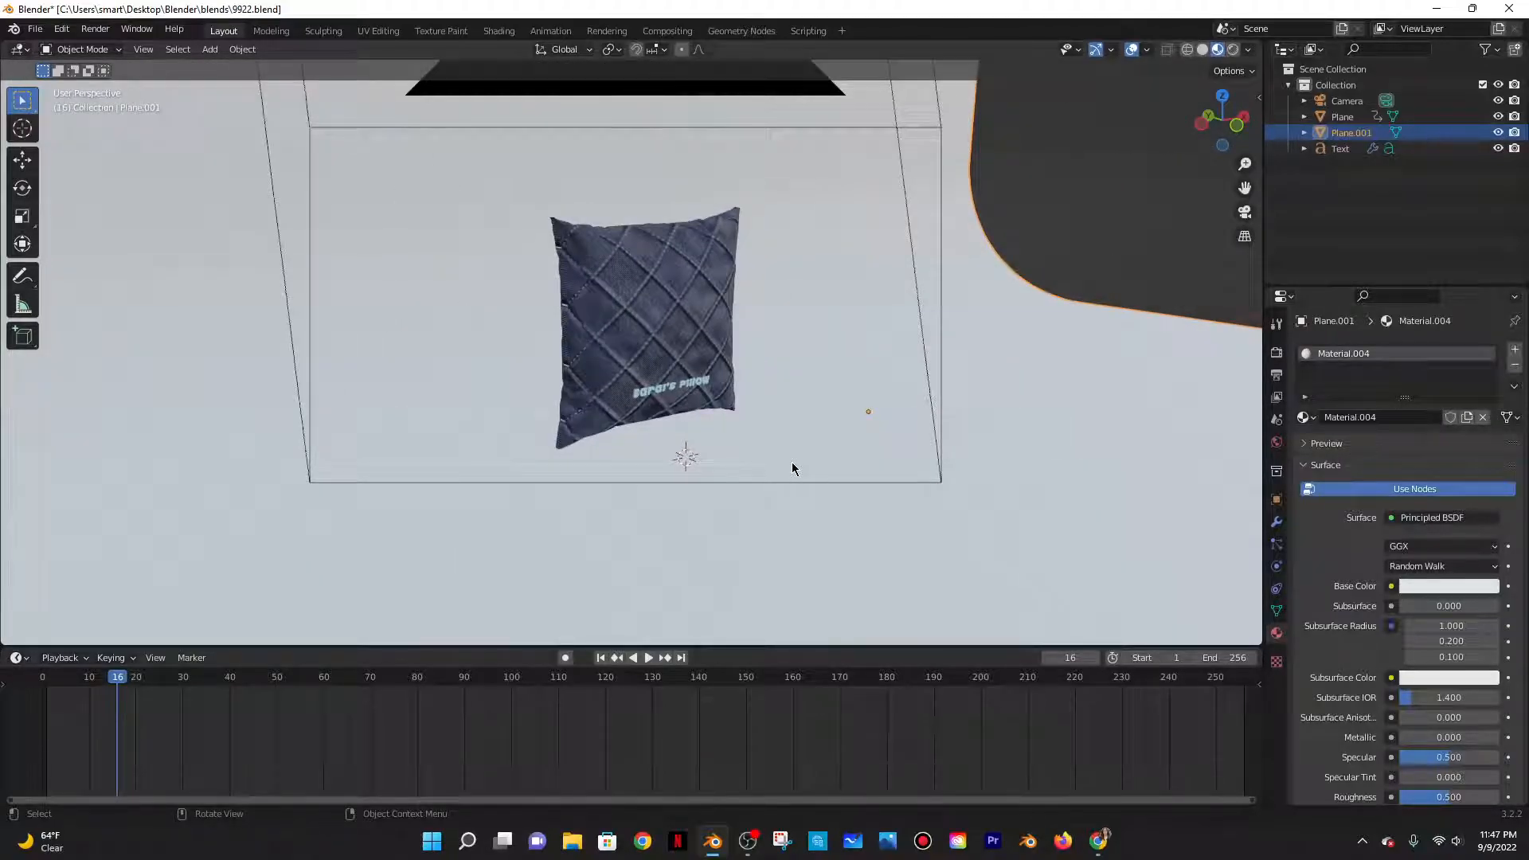
key(KP_0)
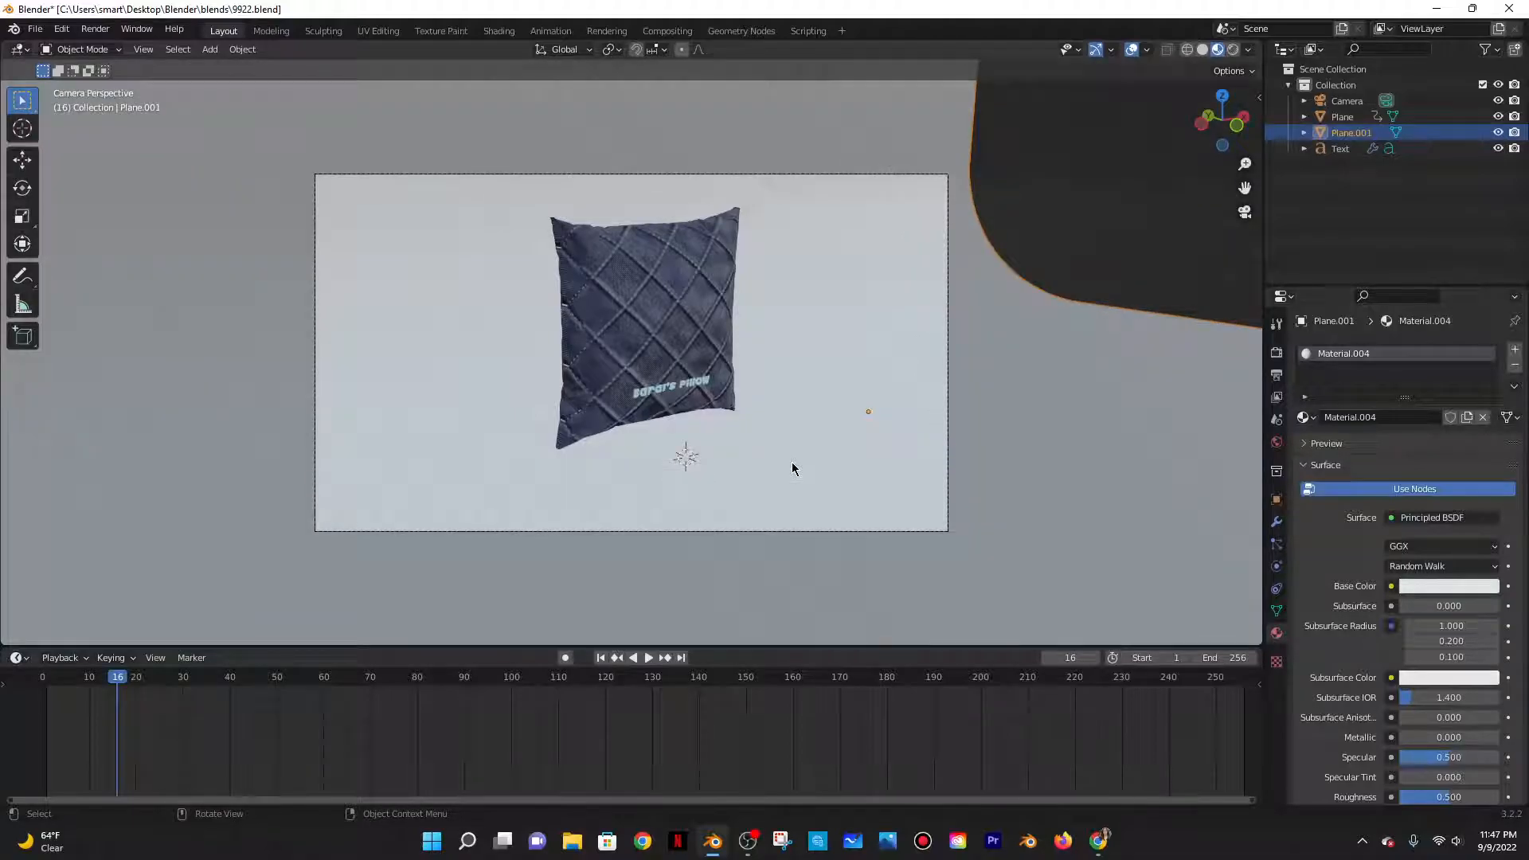
key(ctrl+alt+KP_0)
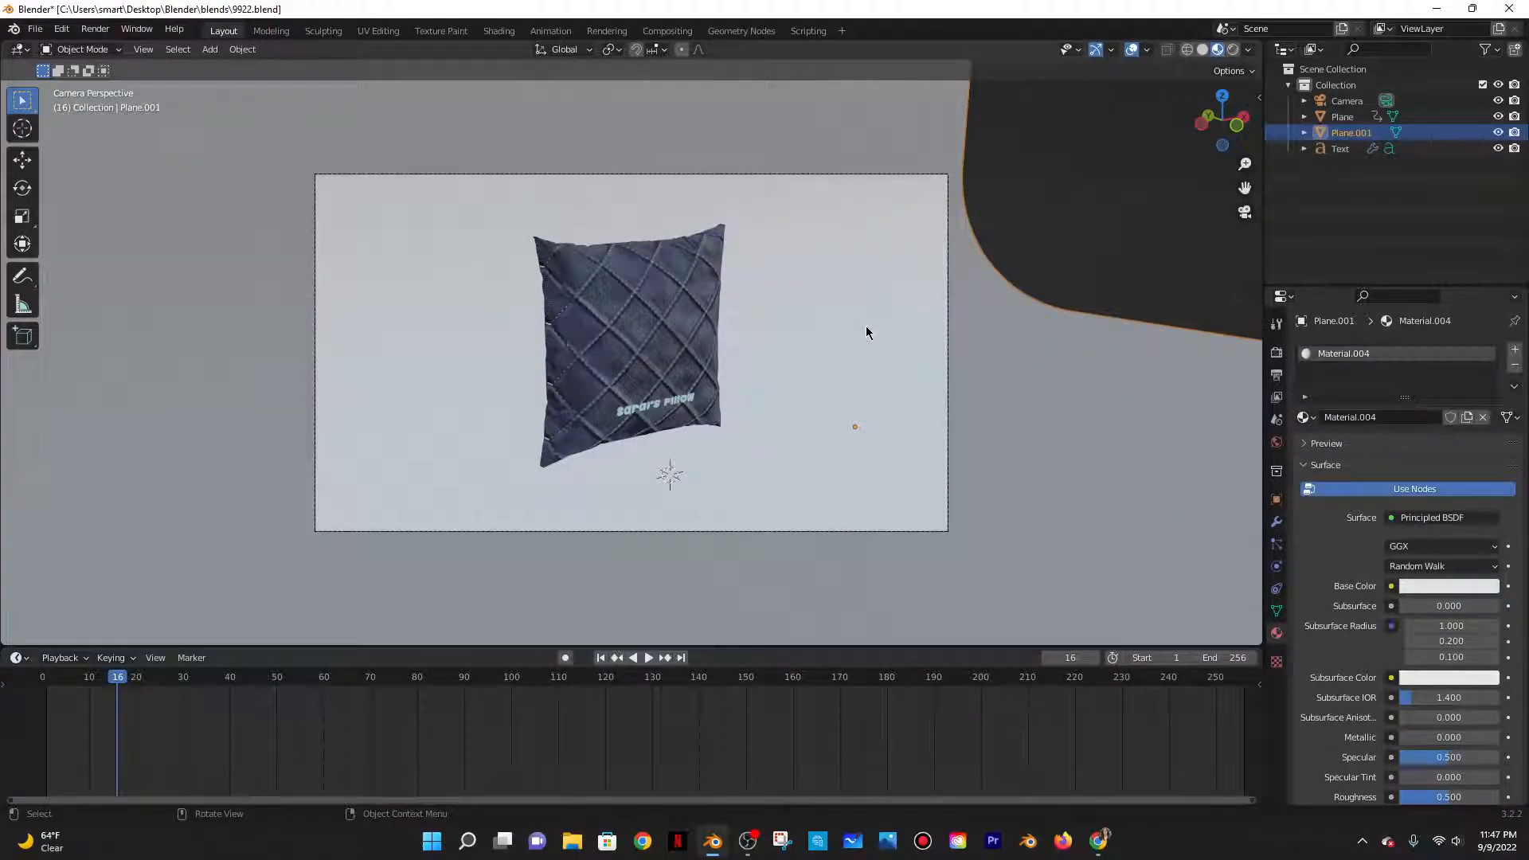
Select the text on the pillow and raise it slightly along Z
middle_click(594, 408)
scroll(599, 408, up, 3)
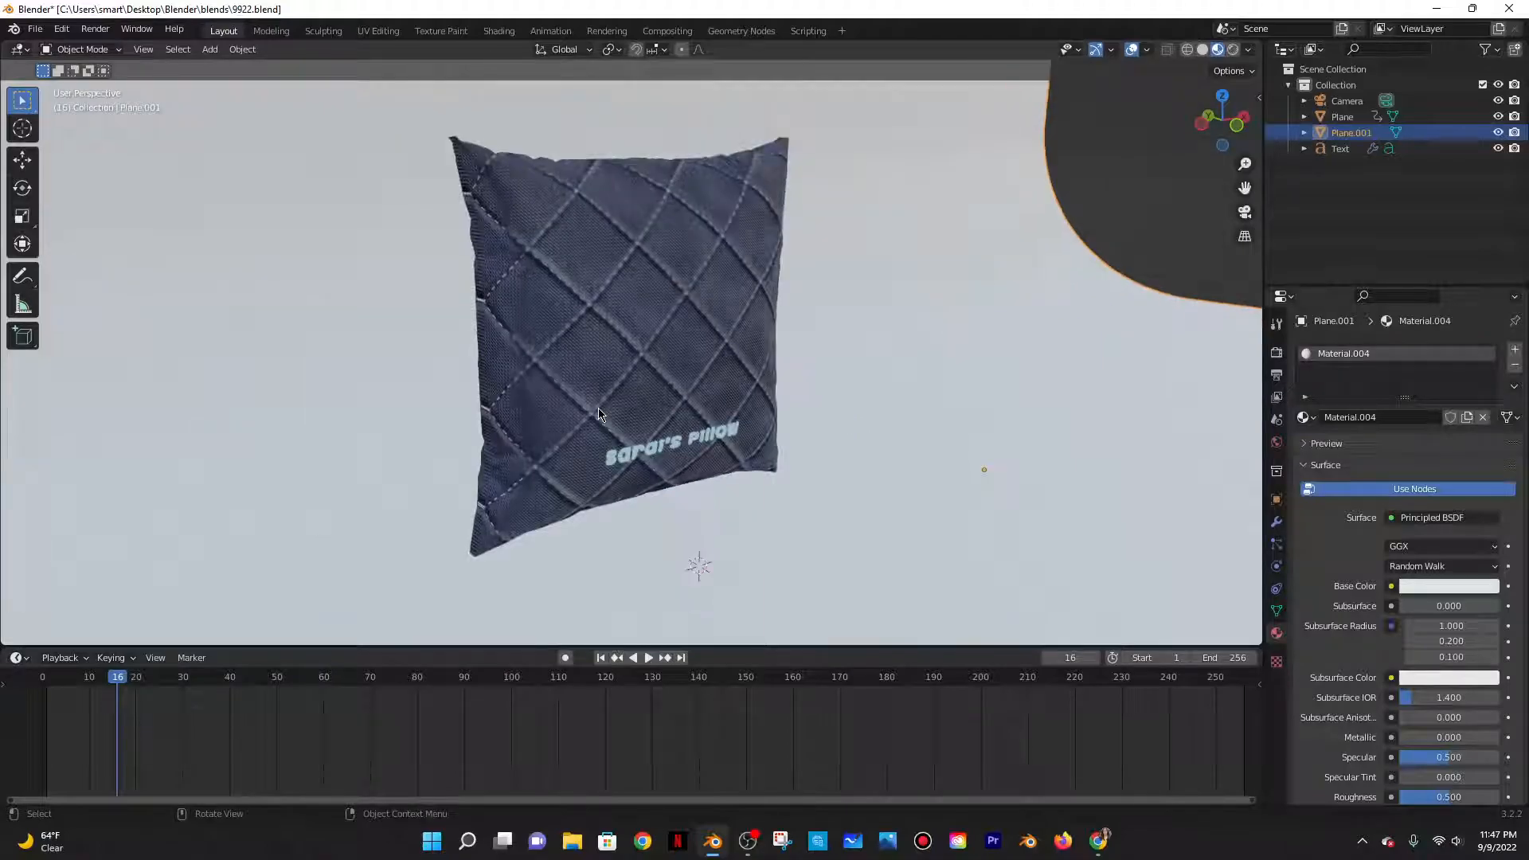
middle_drag(598, 413, 815, 413)
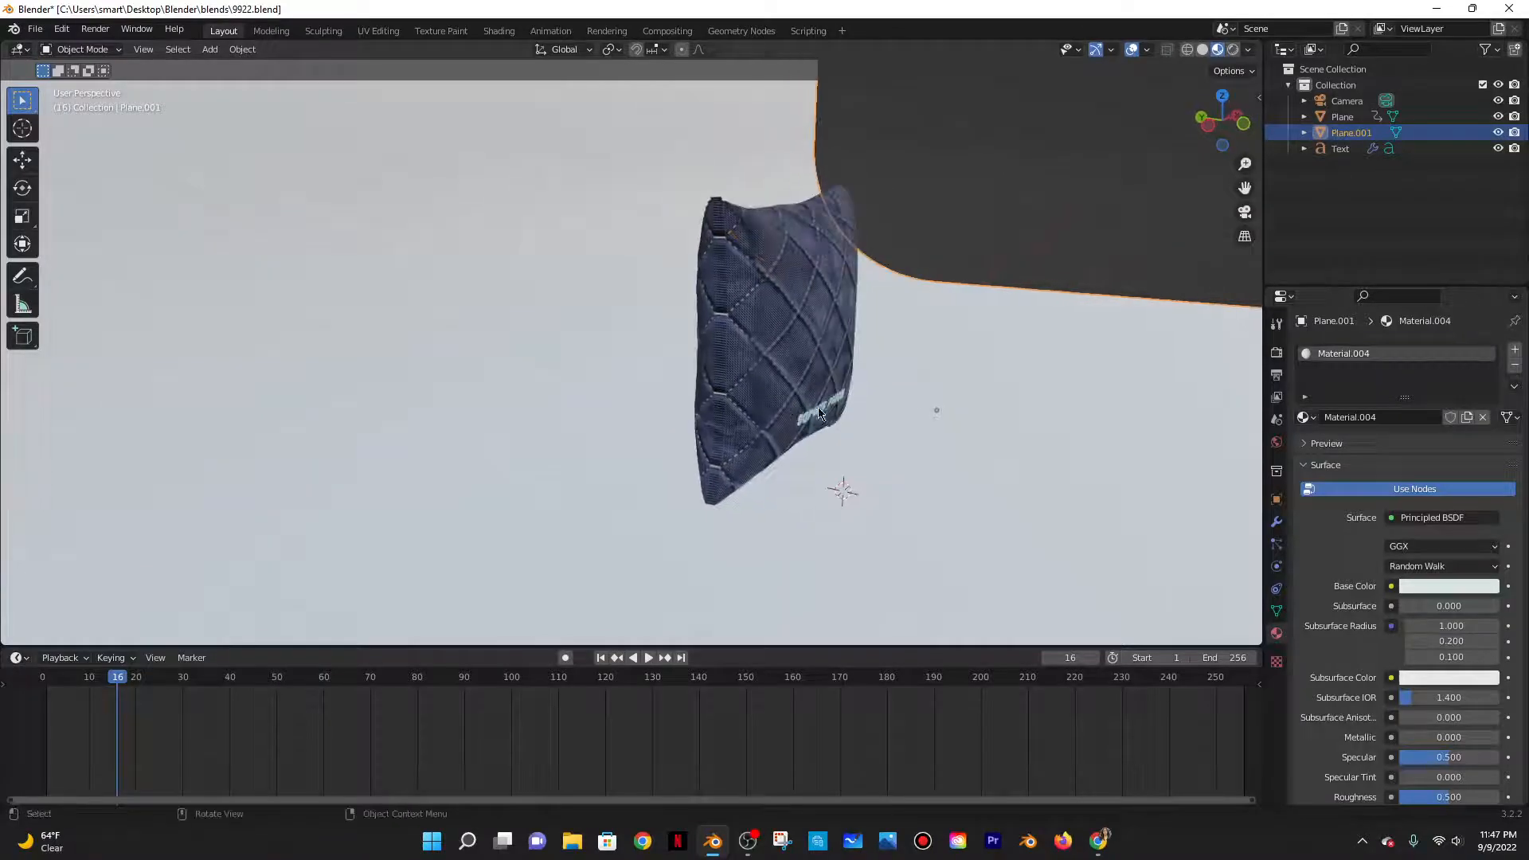
click(827, 414)
key(g)
key(z)
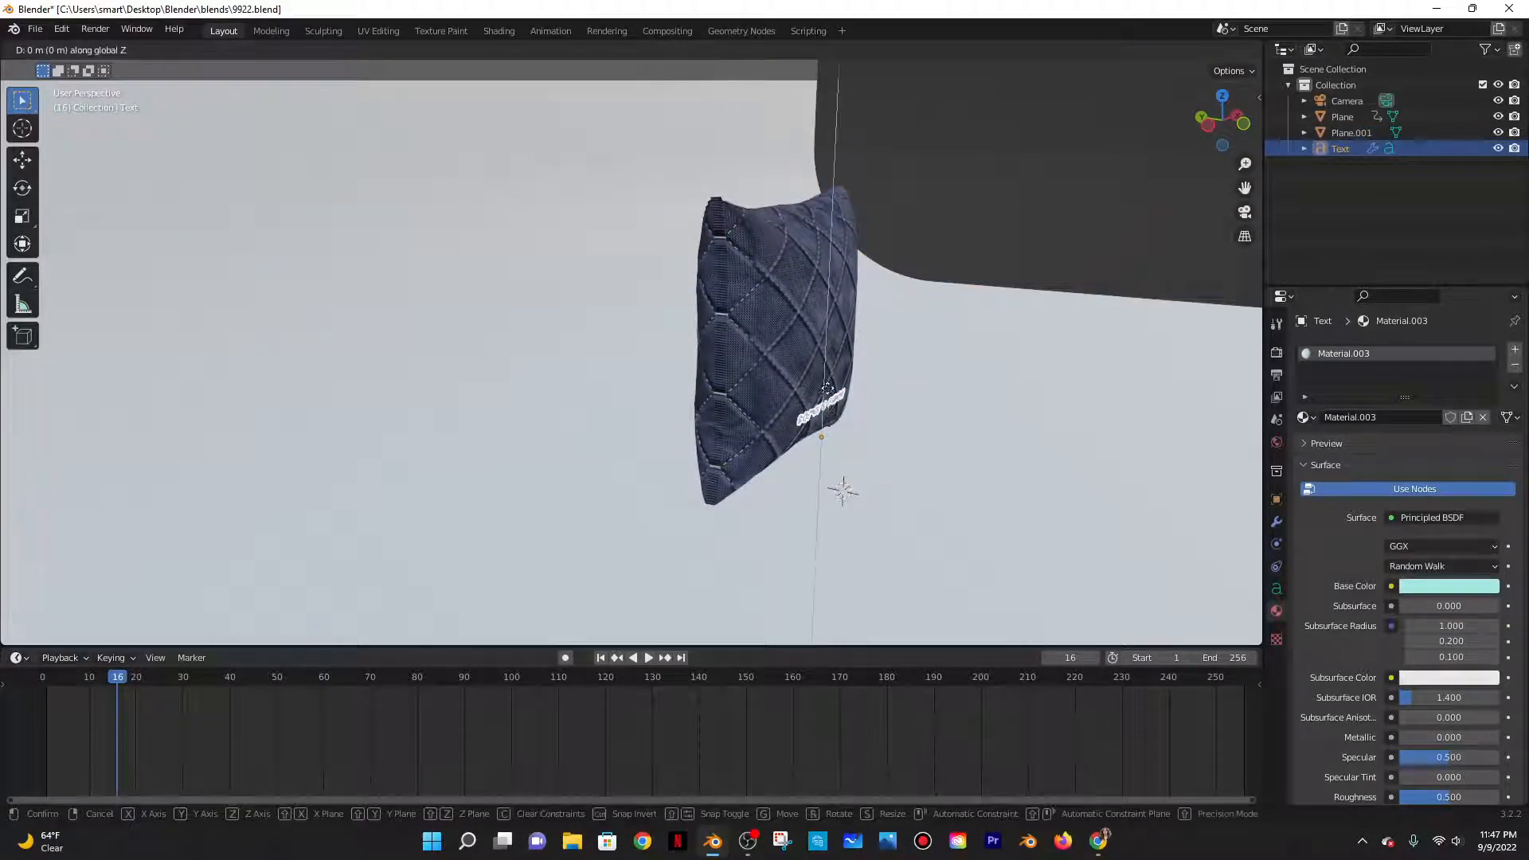
click(828, 382)
middle_drag(822, 427, 805, 423)
Select the curved backdrop and move it about 1.4 m along X, checking its coverage through the camera
click(861, 373)
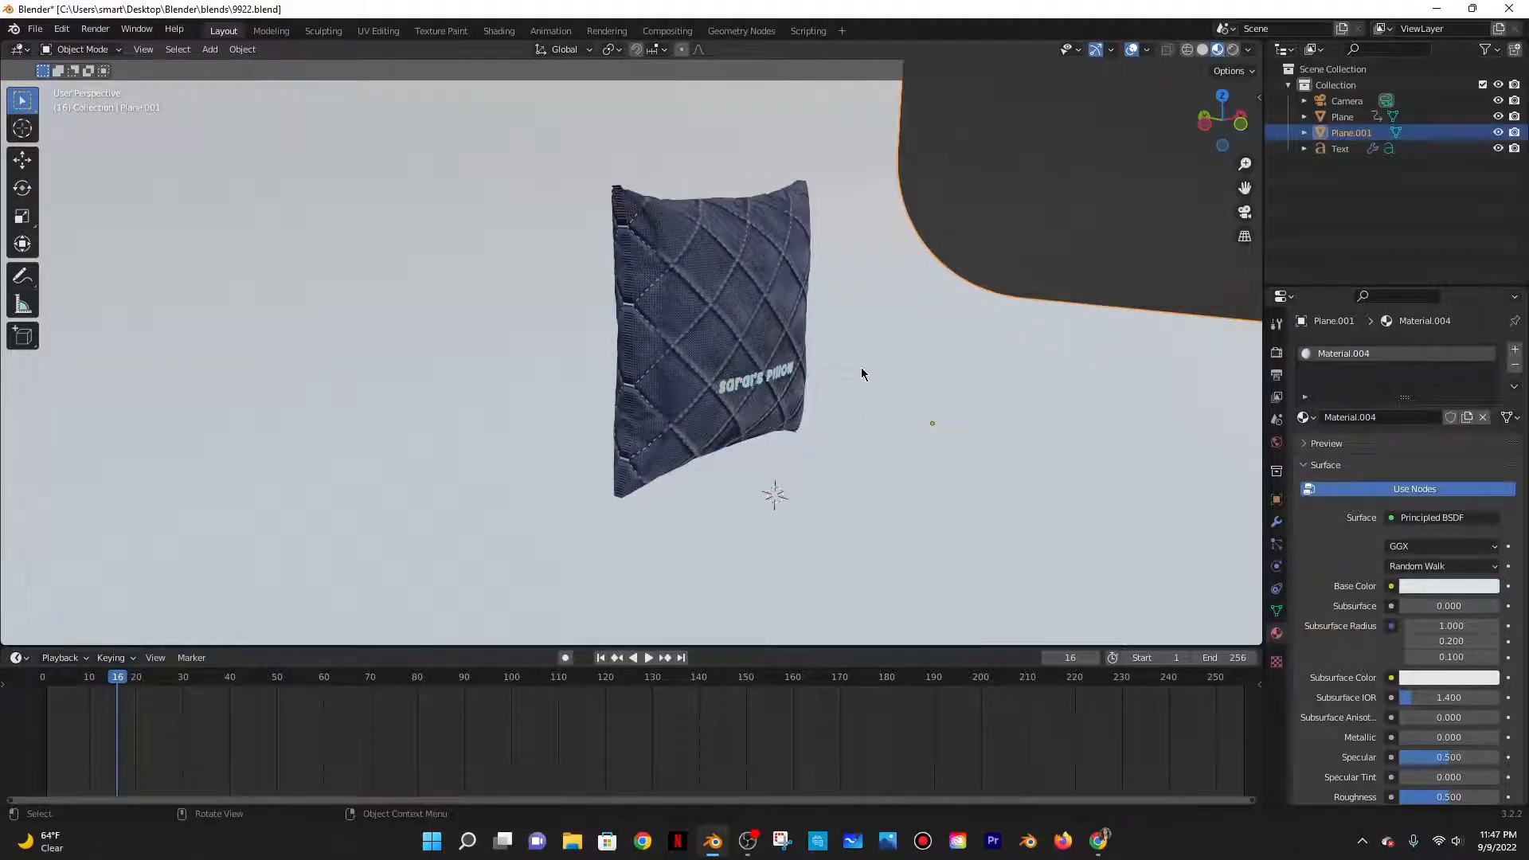
key(g)
key(x)
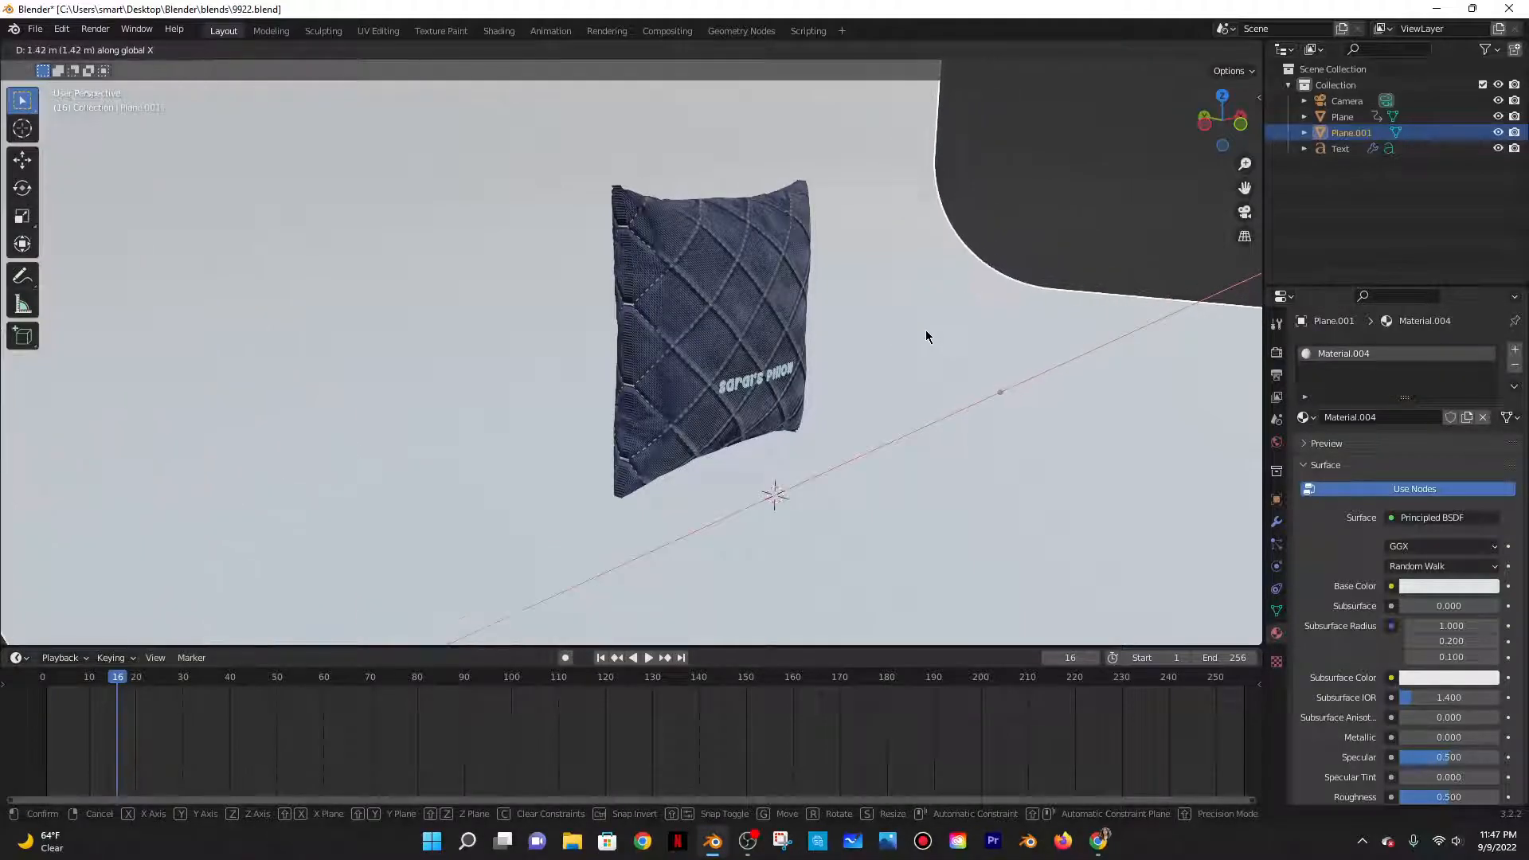
click(939, 317)
key(KP_0)
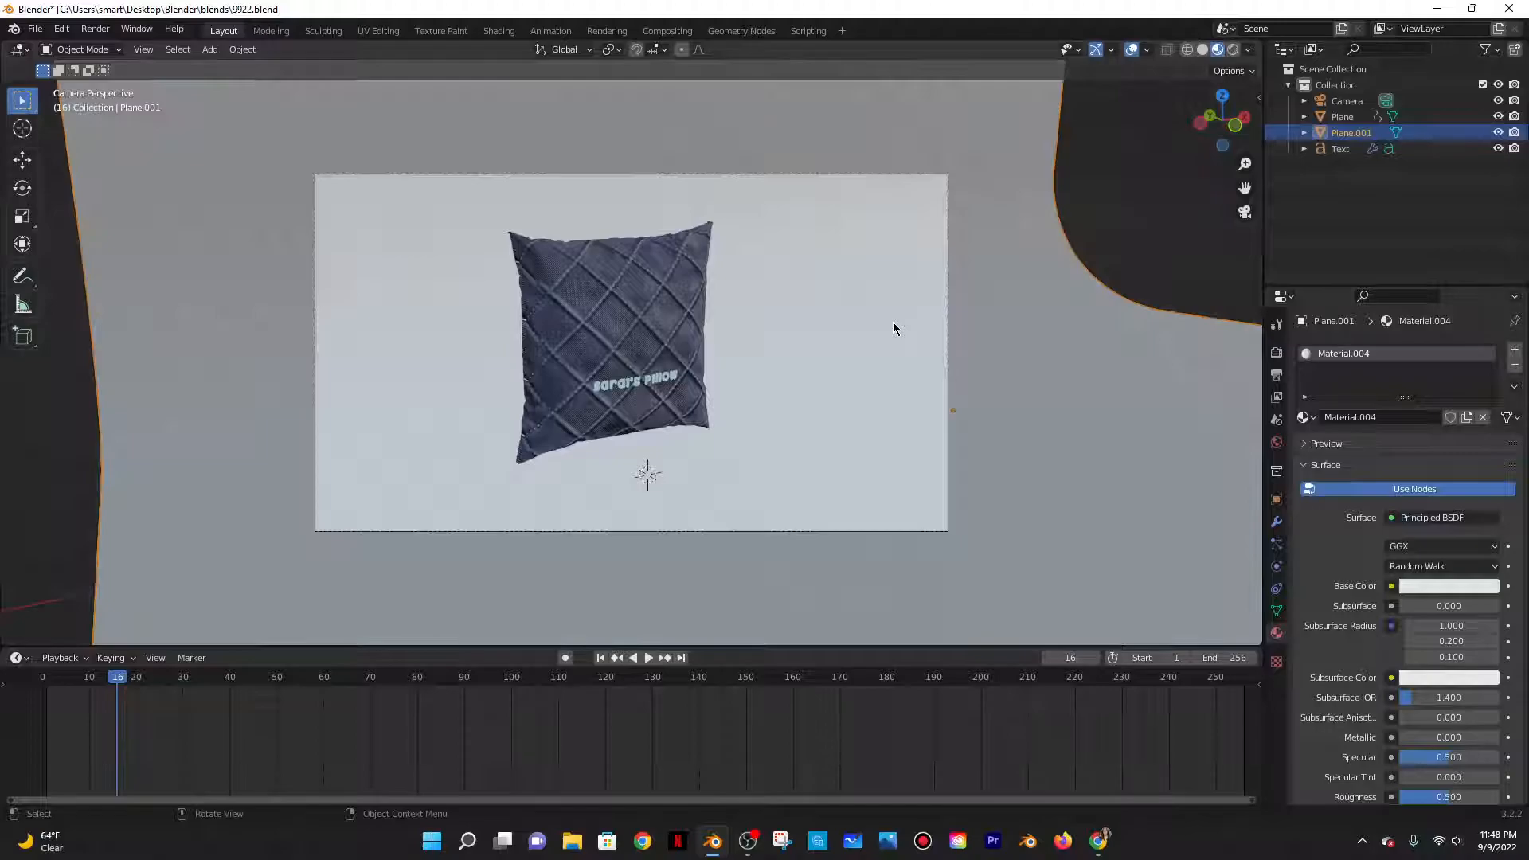
Inspect the pillow, its shadow and the backdrop framing from a free view and from the camera view
mouse_move(860, 314)
middle_down()
mouse_move(819, 319)
mouse_move(836, 318)
middle_up()
key(KP_0)
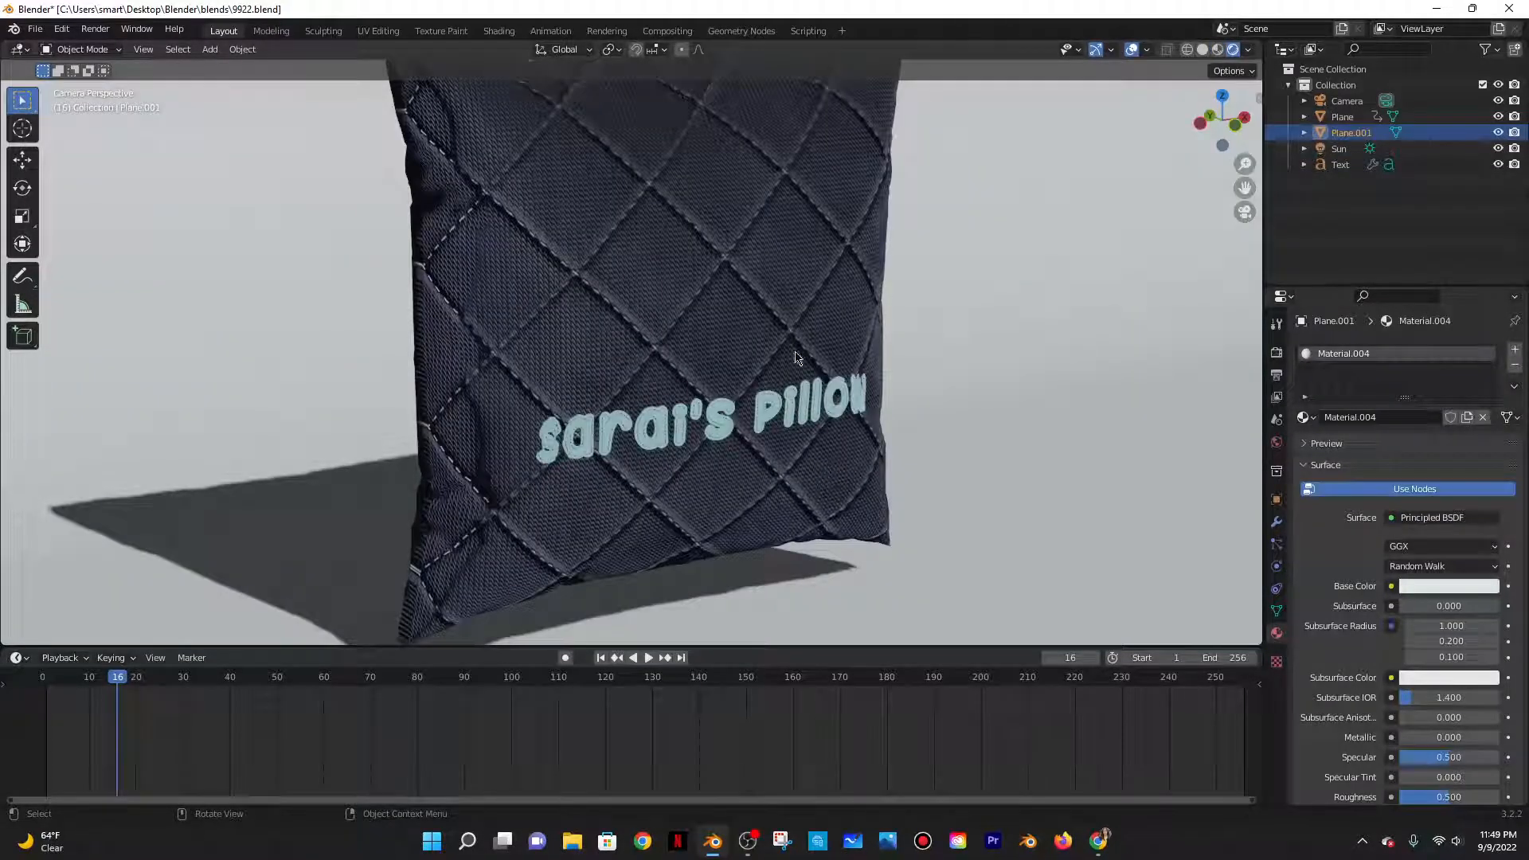
scroll(761, 377, down, 3)
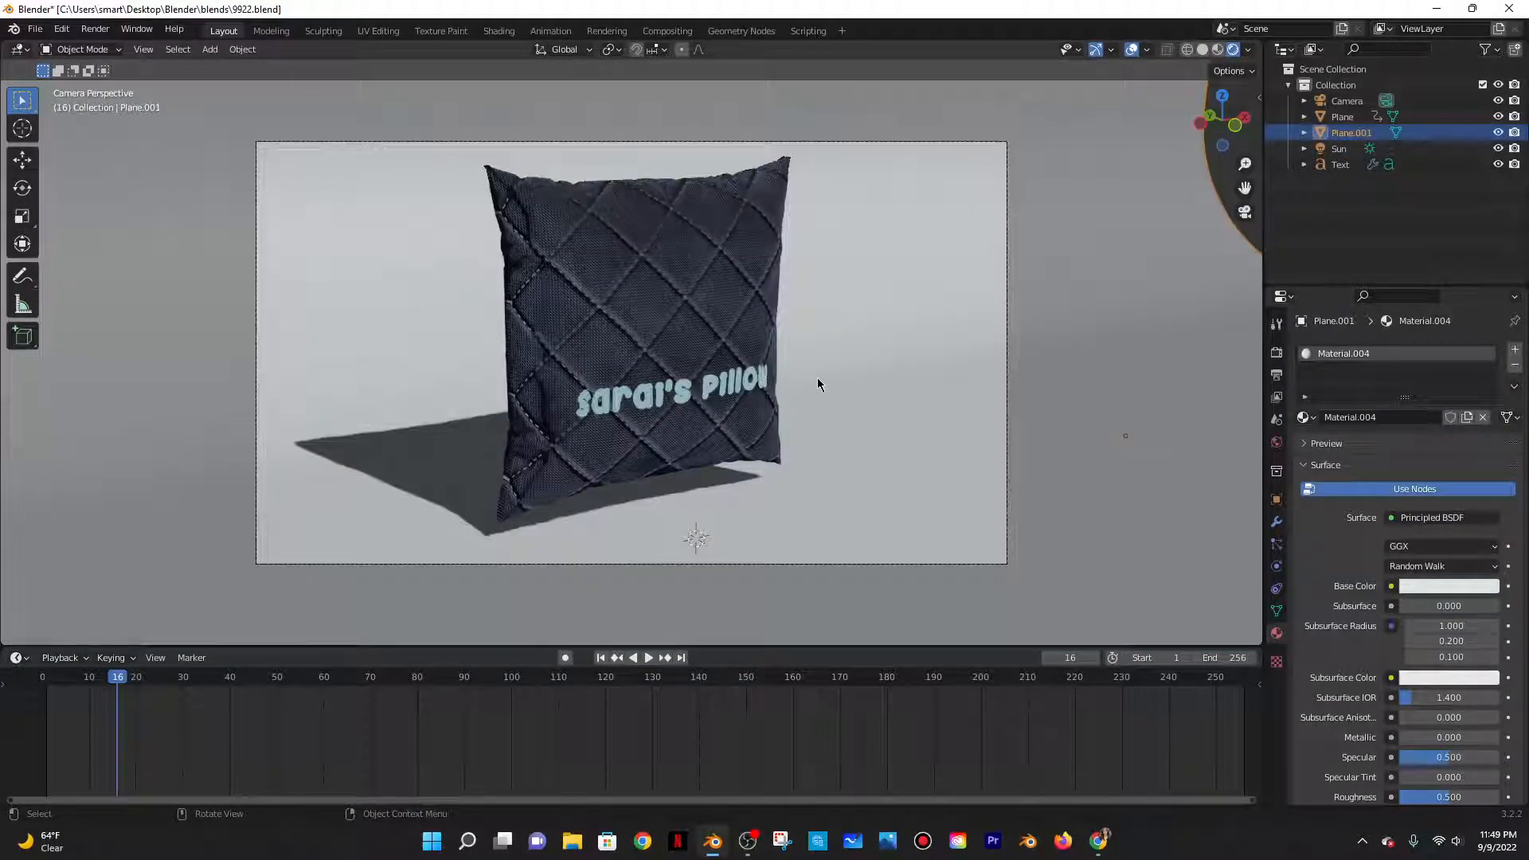
scroll(817, 378, down, 2)
mouse_move(808, 376)
middle_down()
mouse_move(757, 385)
mouse_move(814, 378)
middle_up()
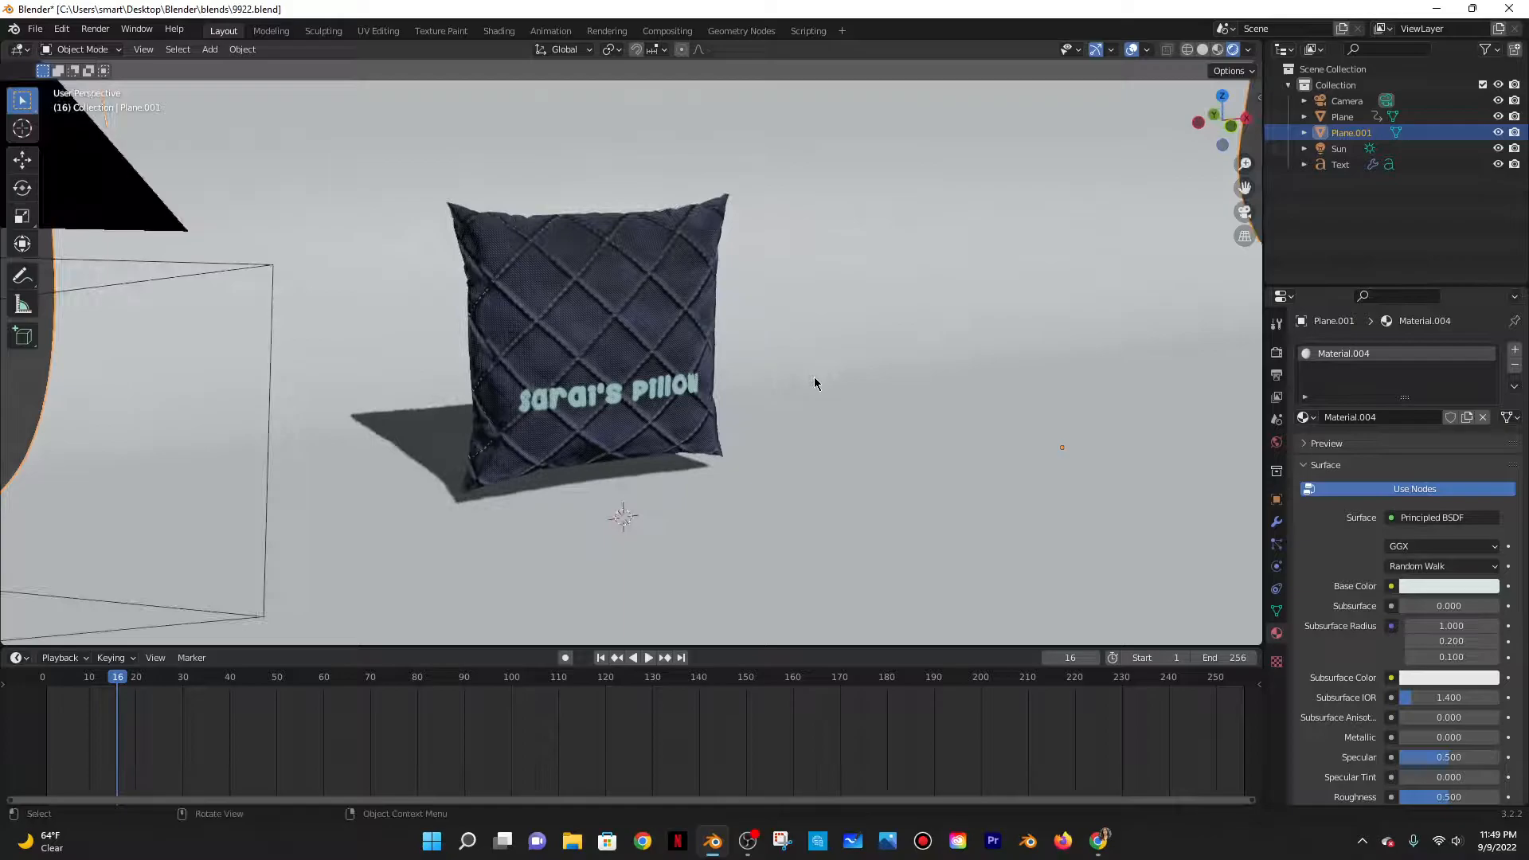
scroll(814, 377, down, 5)
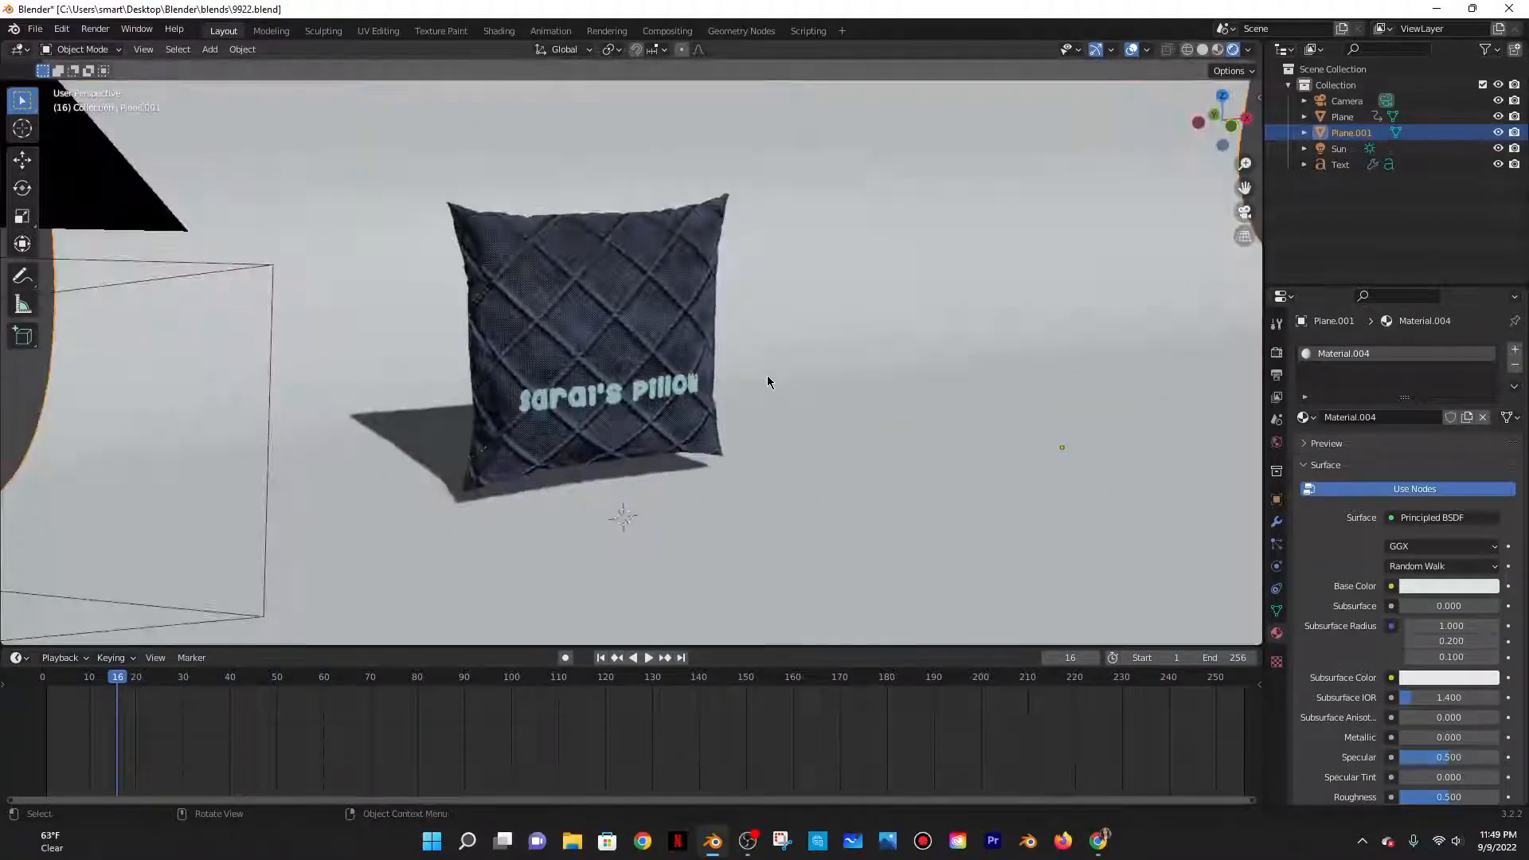
key(KP_0)
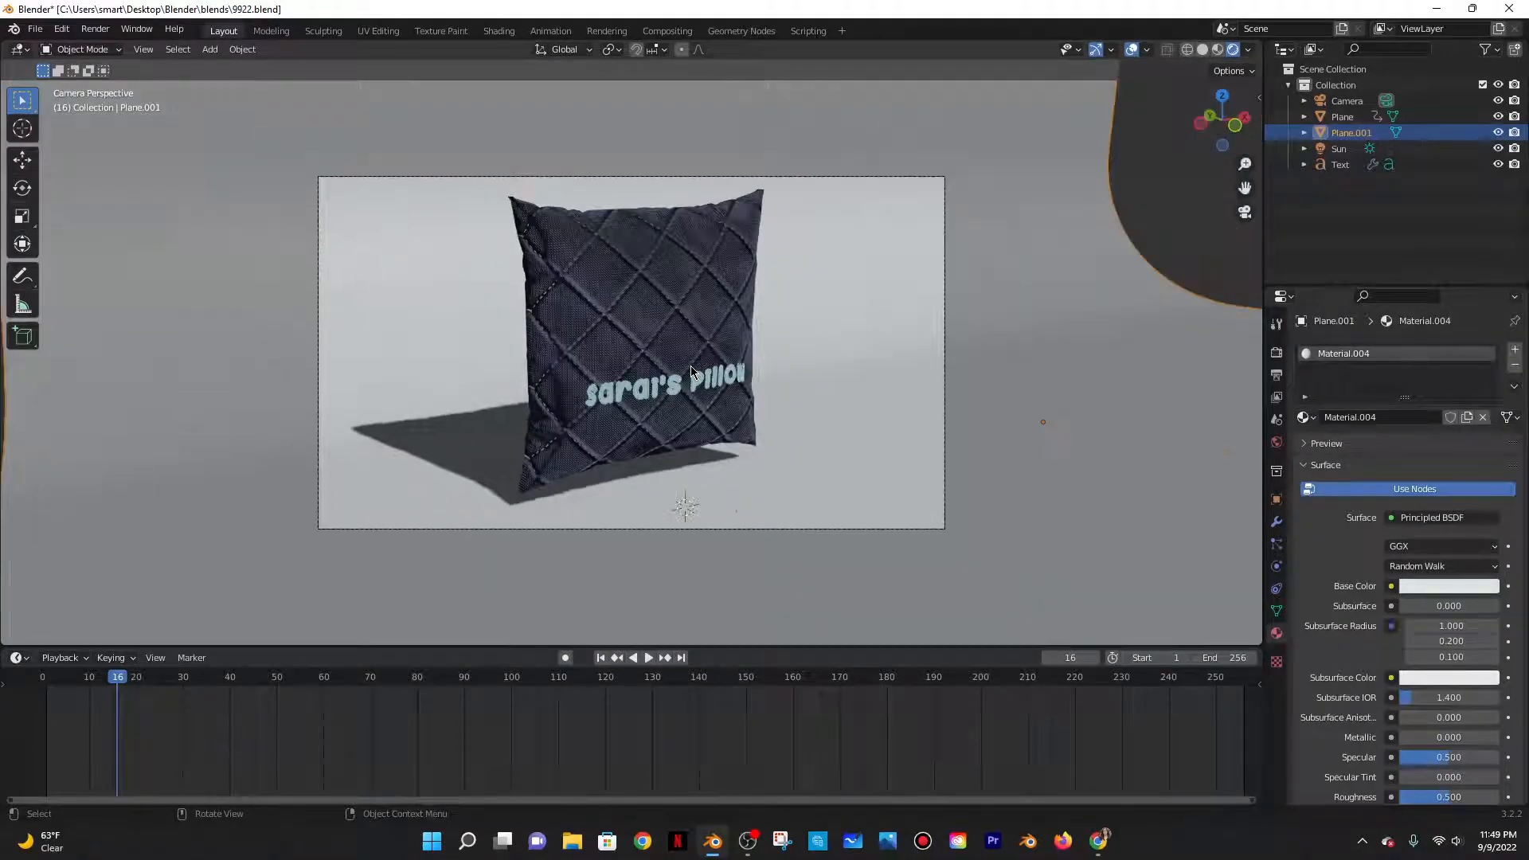
Try pink, green and yellow-orange base colors on the backdrop's material
click(1448, 585)
click(1420, 428)
click(1419, 436)
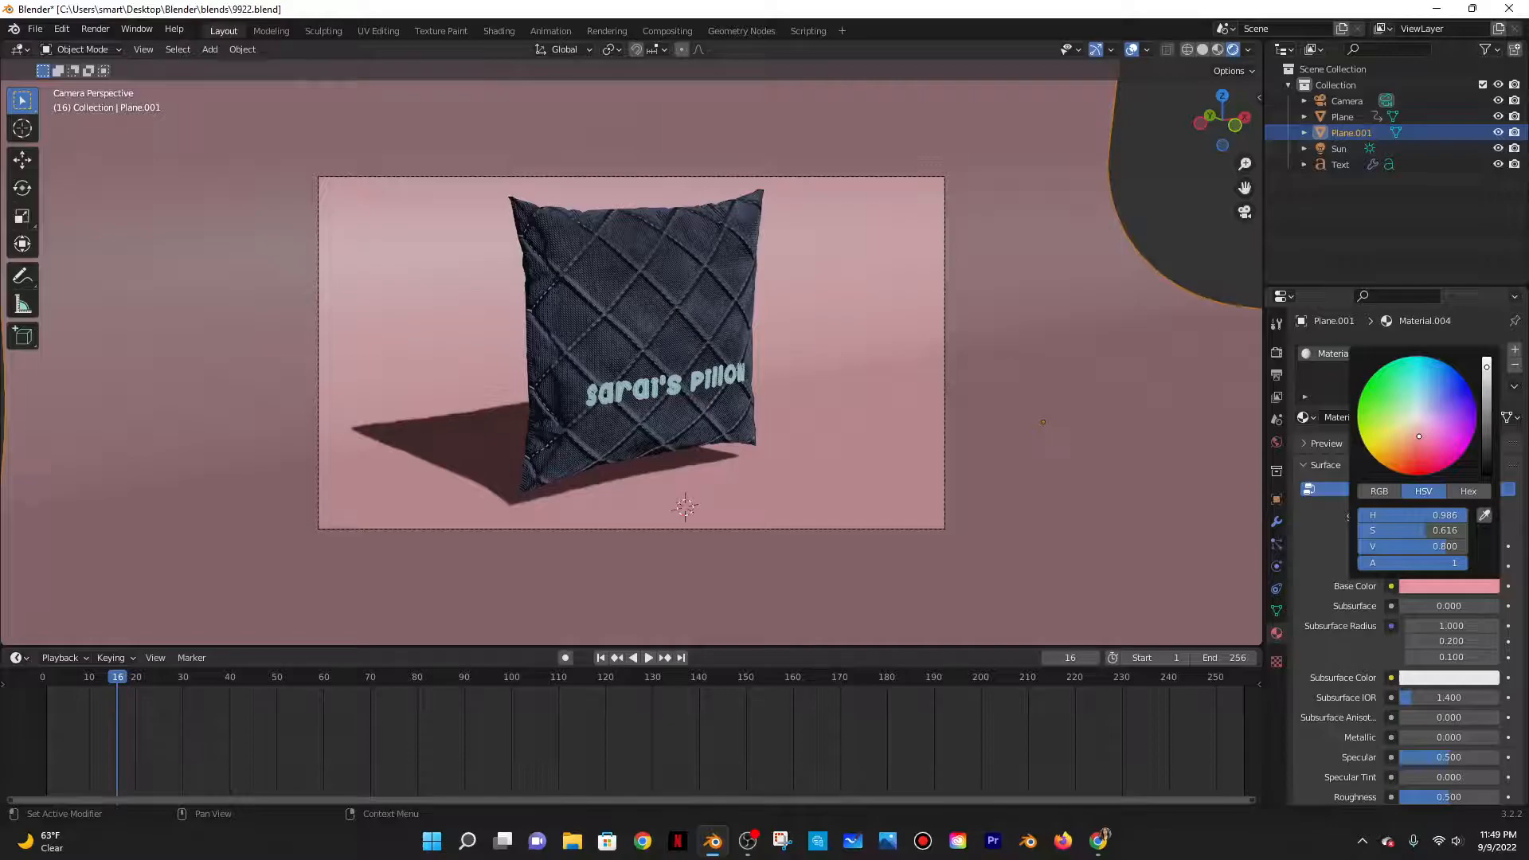
drag(1418, 436, 1428, 436)
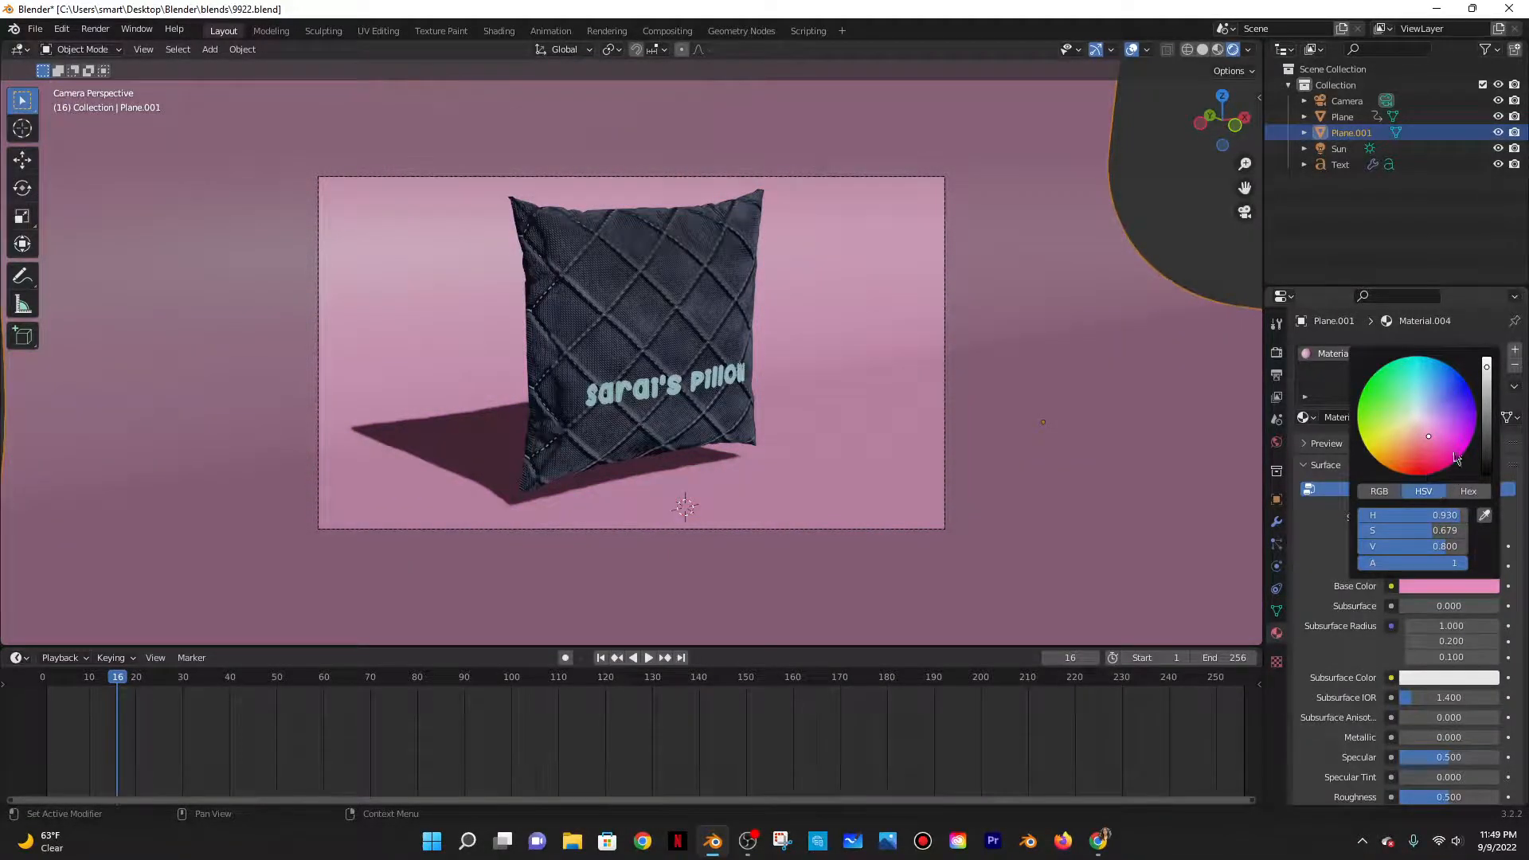
click(1467, 491)
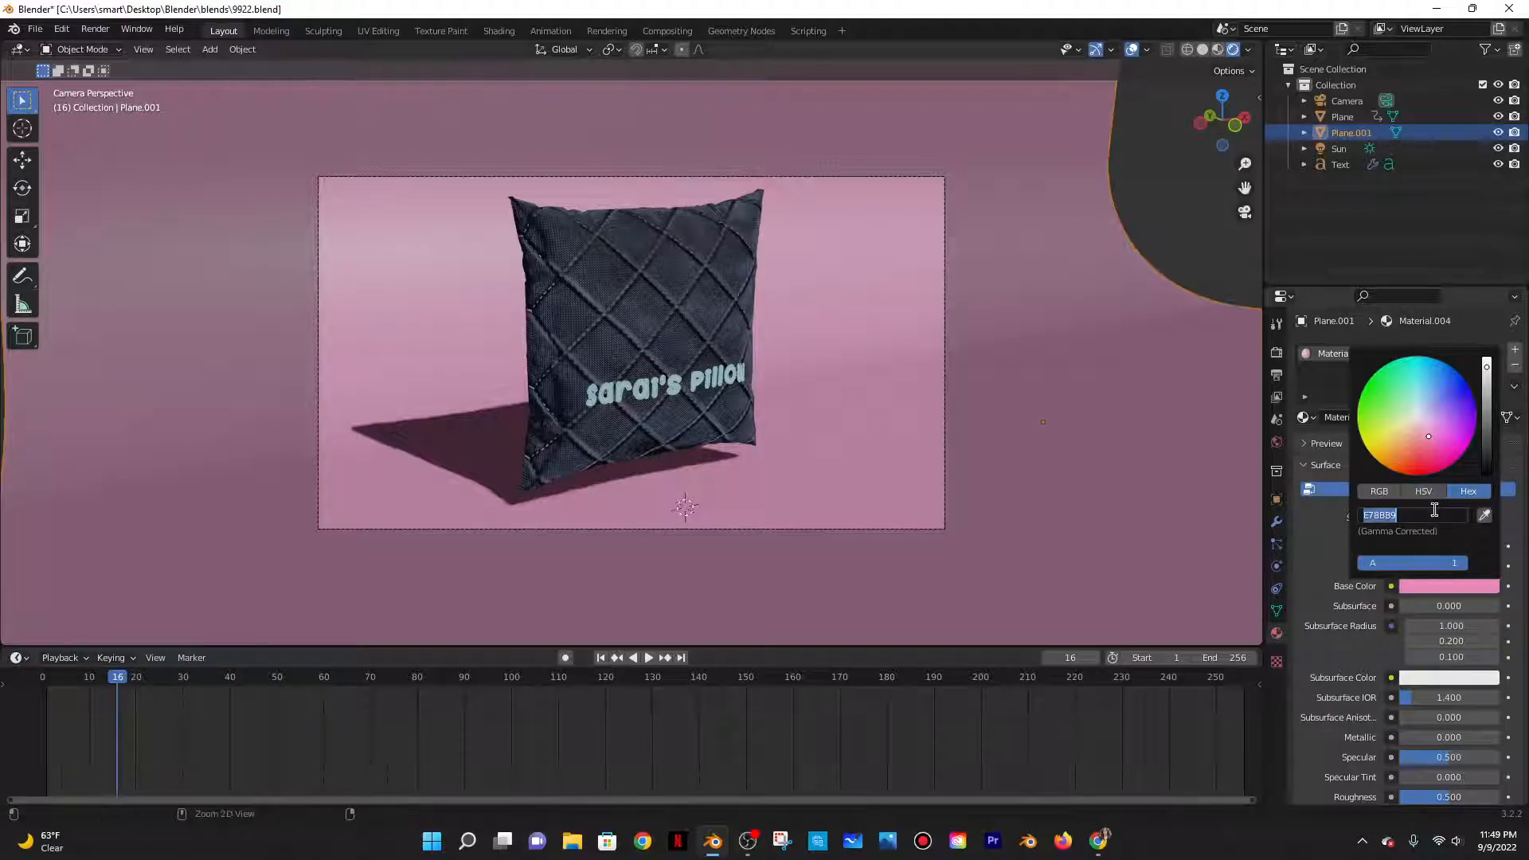
click(1406, 407)
click(1397, 393)
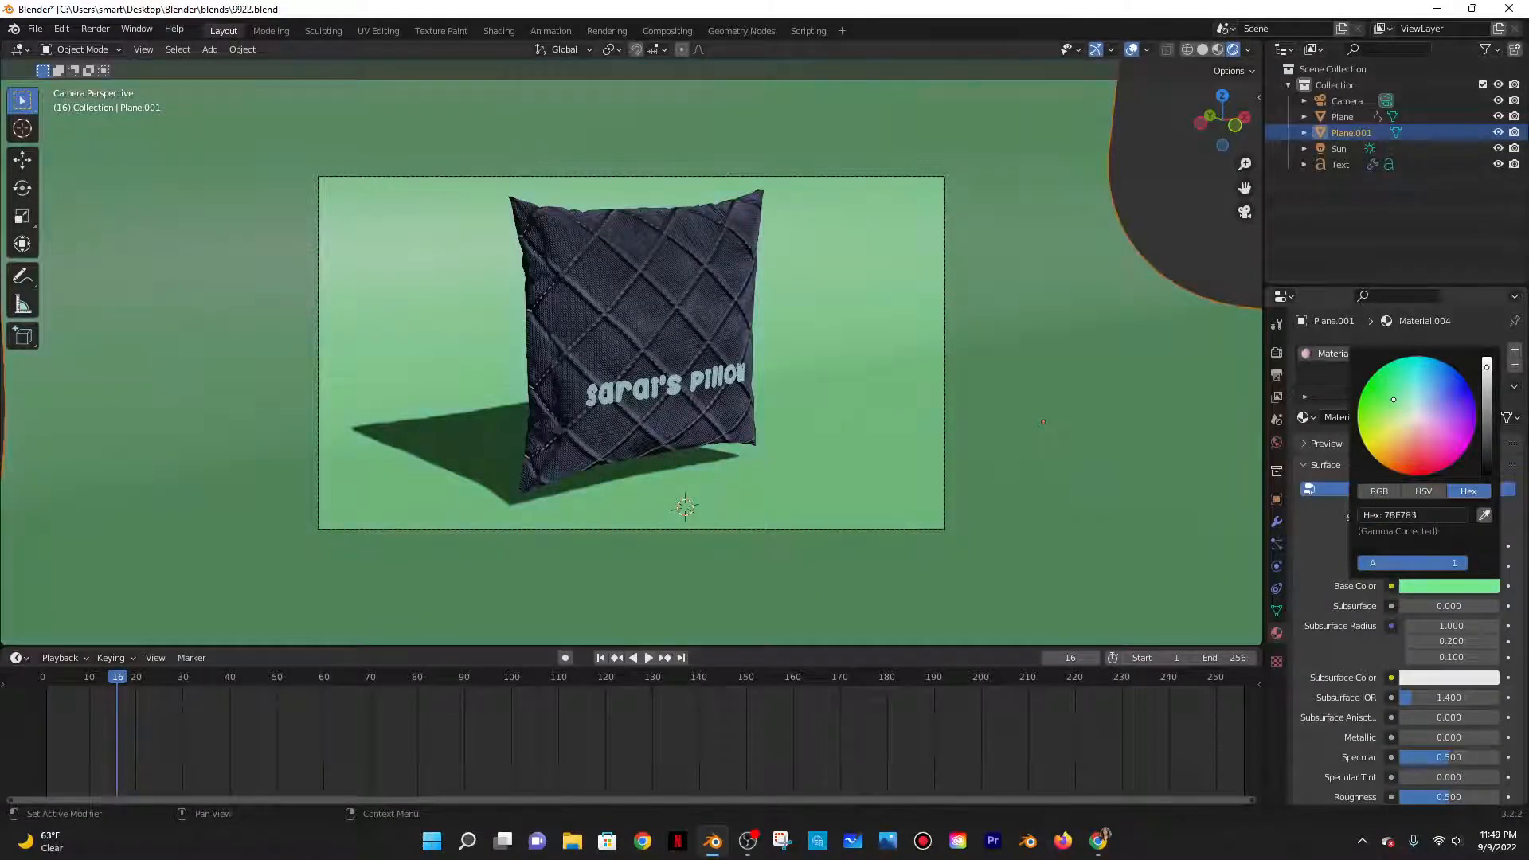
click(1401, 426)
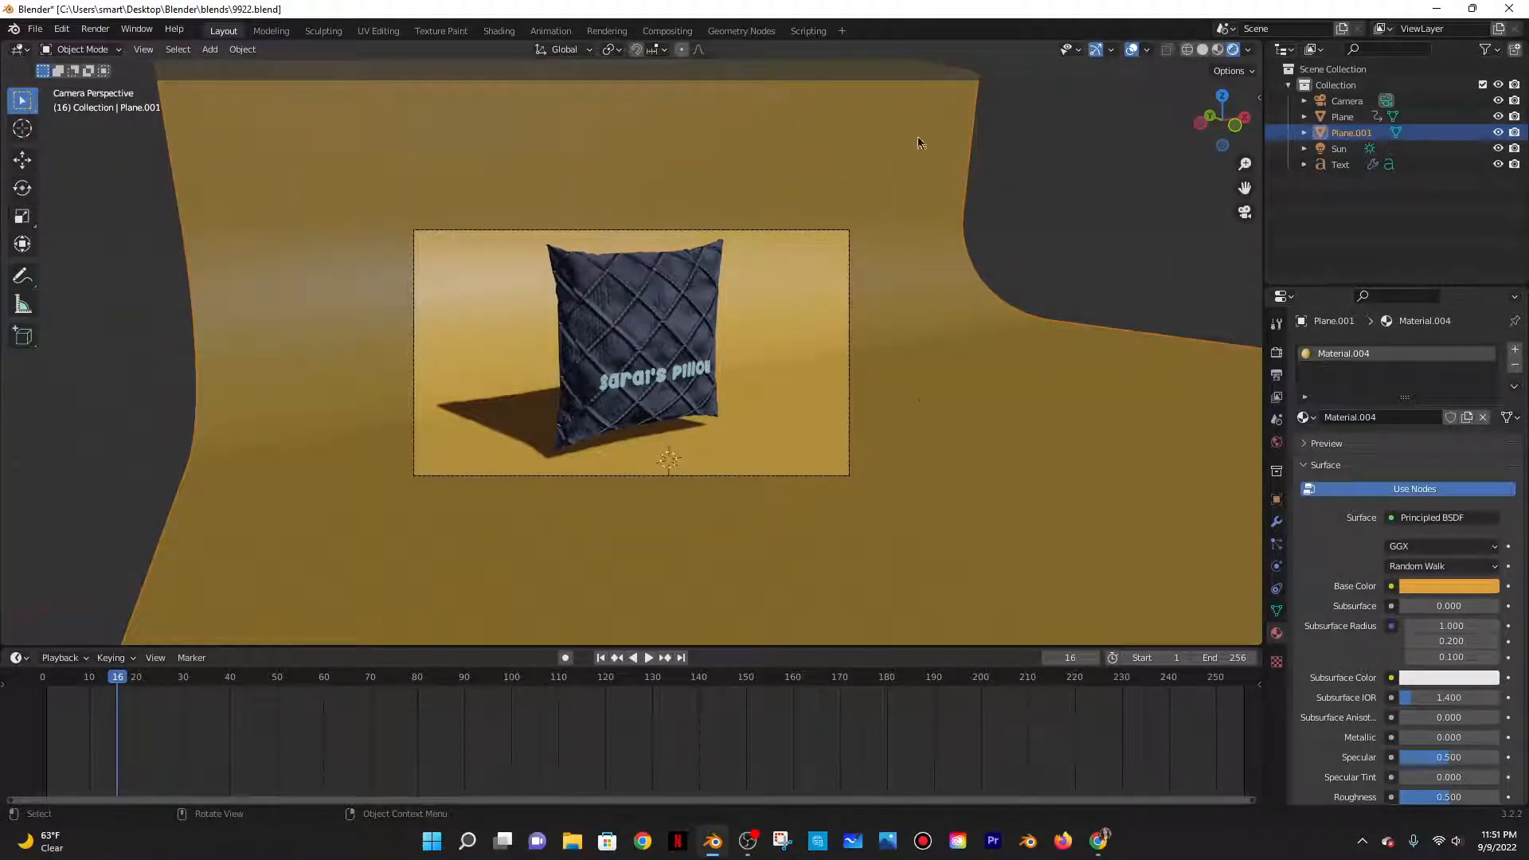
In the Shading workspace, delete the Principled BSDF node from the backdrop's material
click(499, 30)
scroll(649, 546, up, 5)
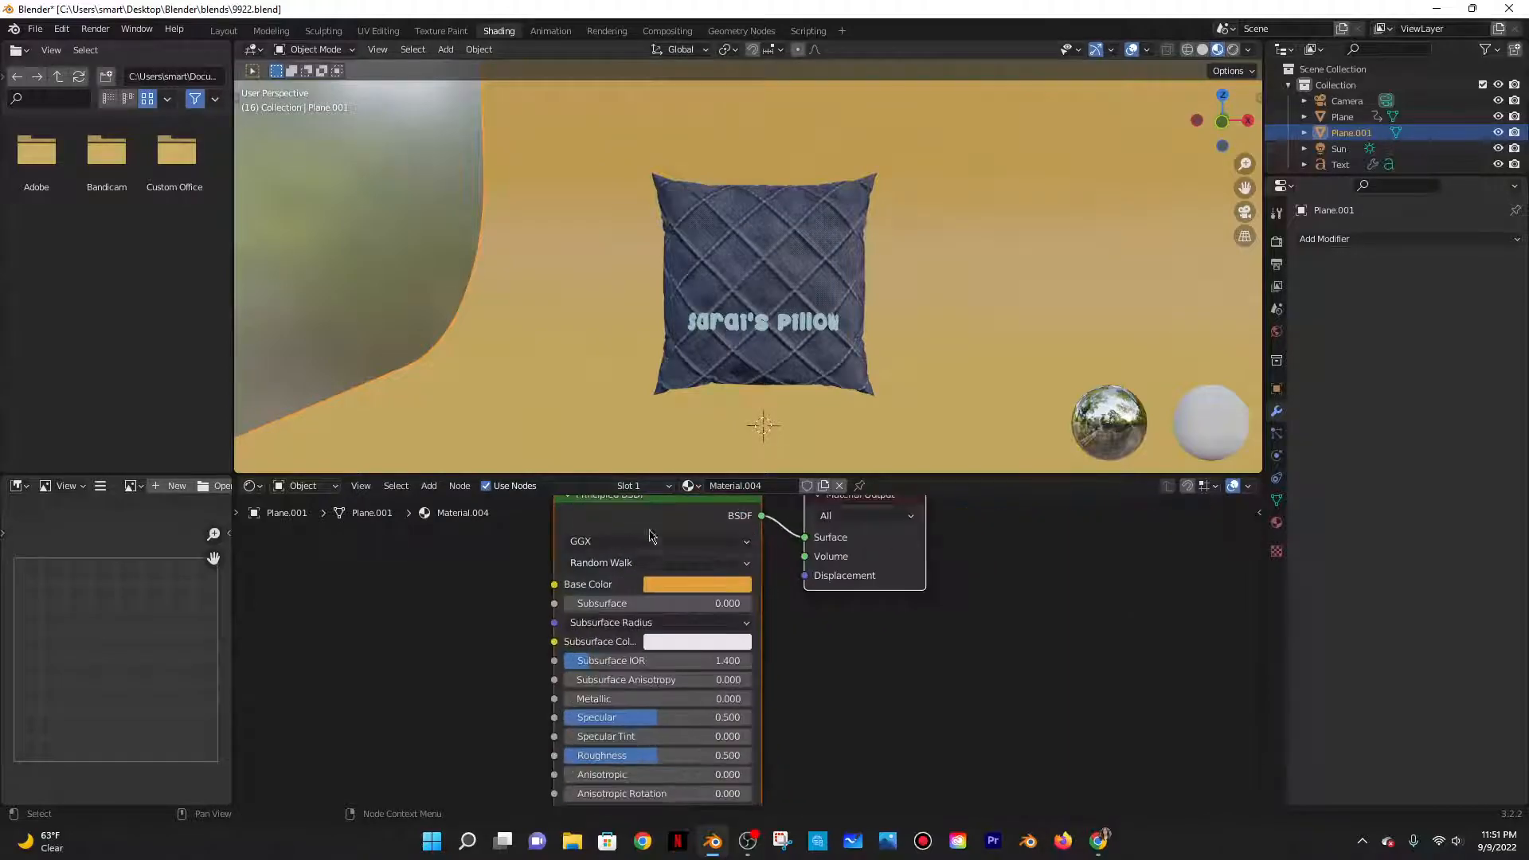
middle_drag(644, 527, 593, 573)
click(609, 551)
drag(753, 584, 663, 572)
click(629, 571)
key(Delete)
Add a Hue Saturation Value node and connect its Color output to the Material Output's Surface input
key(shift+a)
click(589, 567)
text(satu)
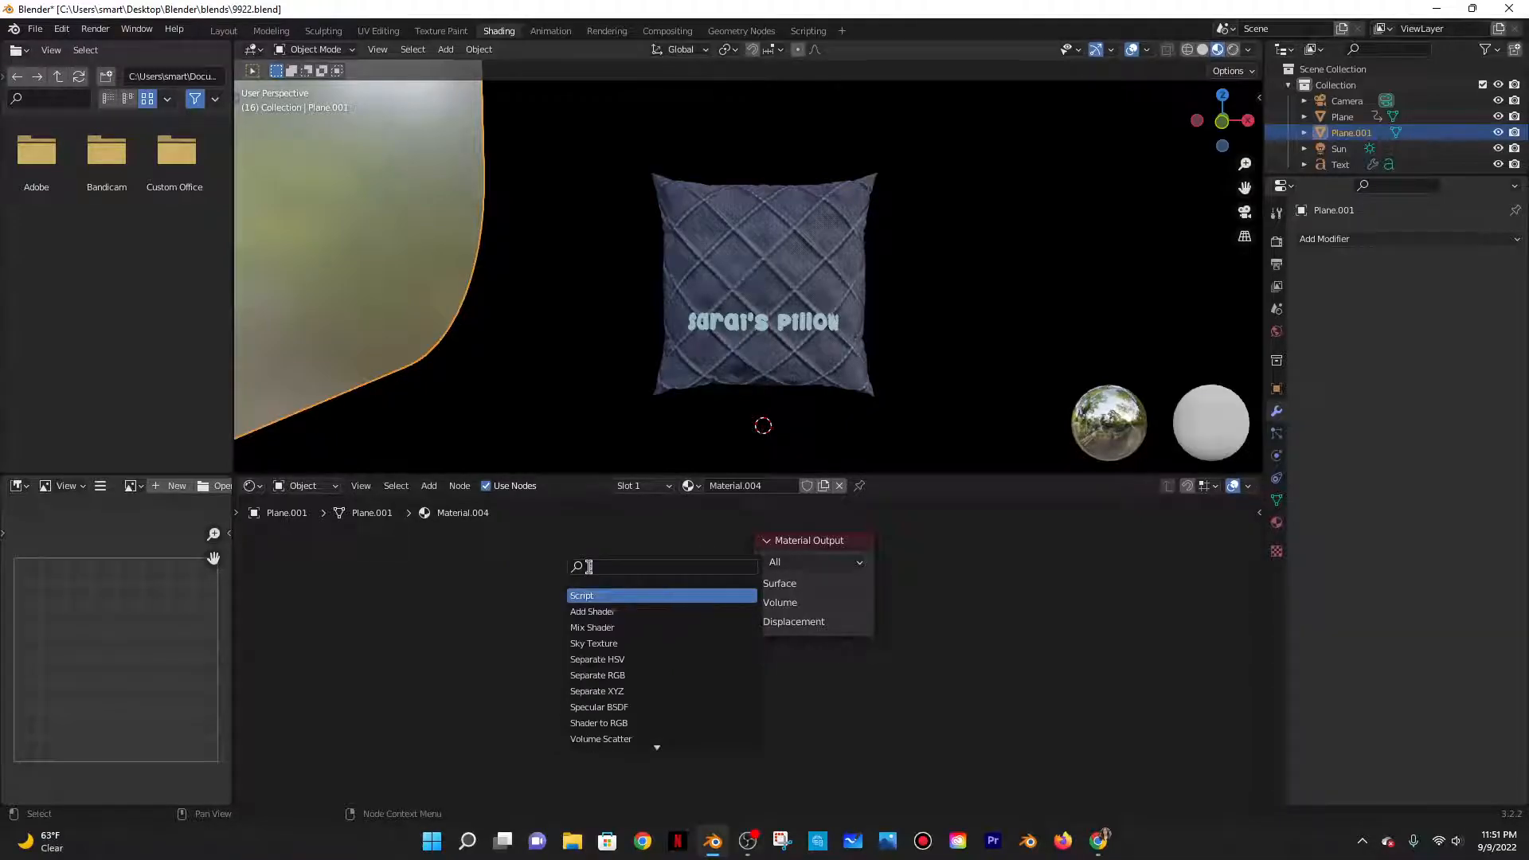
key(Return)
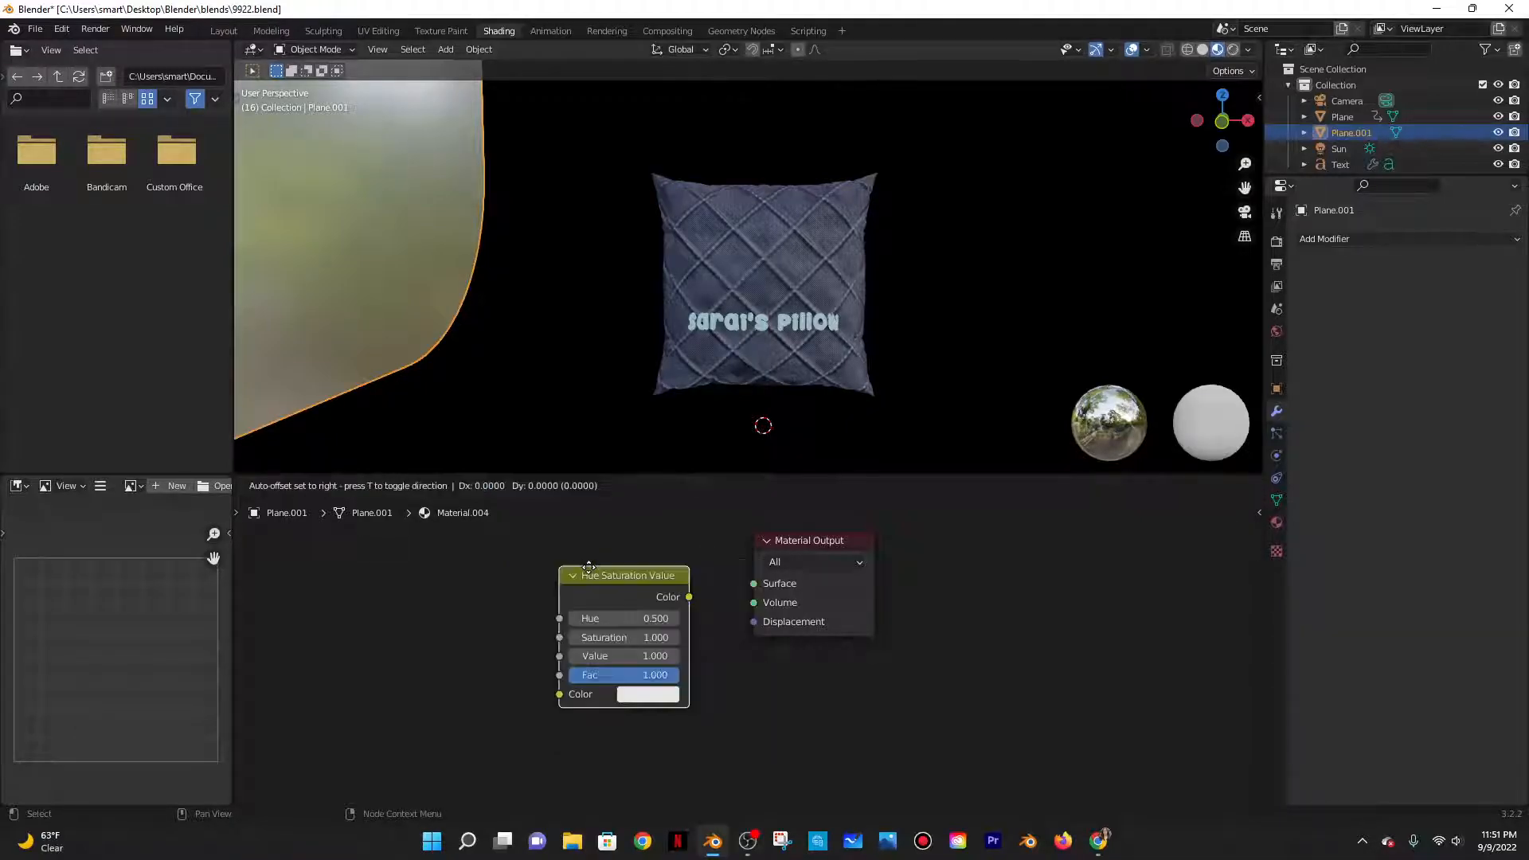
click(709, 595)
drag(678, 571, 757, 586)
drag(758, 645, 758, 645)
Set the Hue Saturation Value node's color to red E70633 and view the backdrop from an angle
click(633, 667)
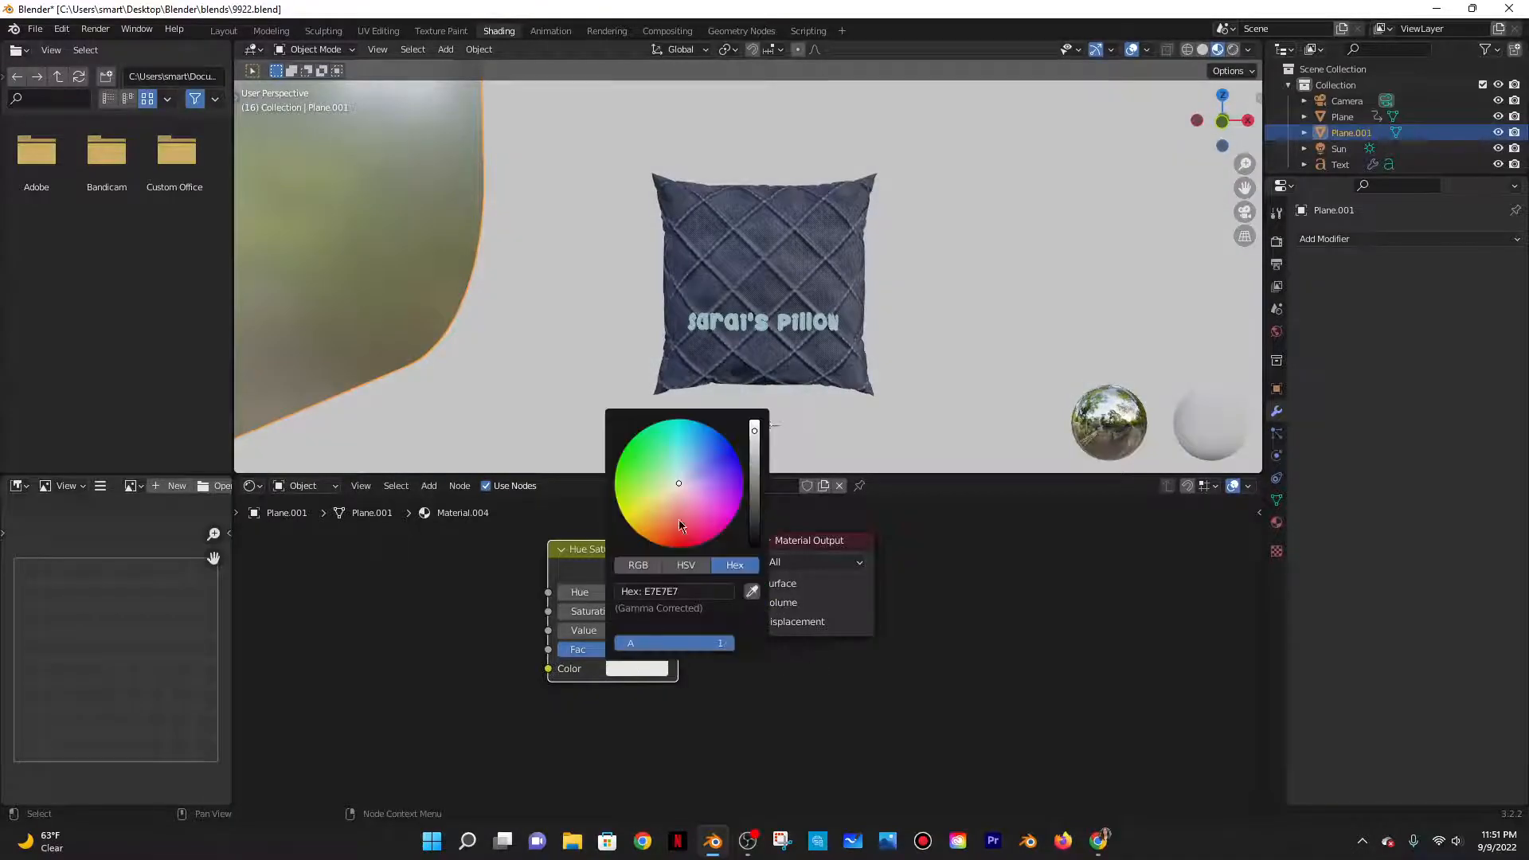
click(691, 544)
middle_drag(863, 398, 905, 382)
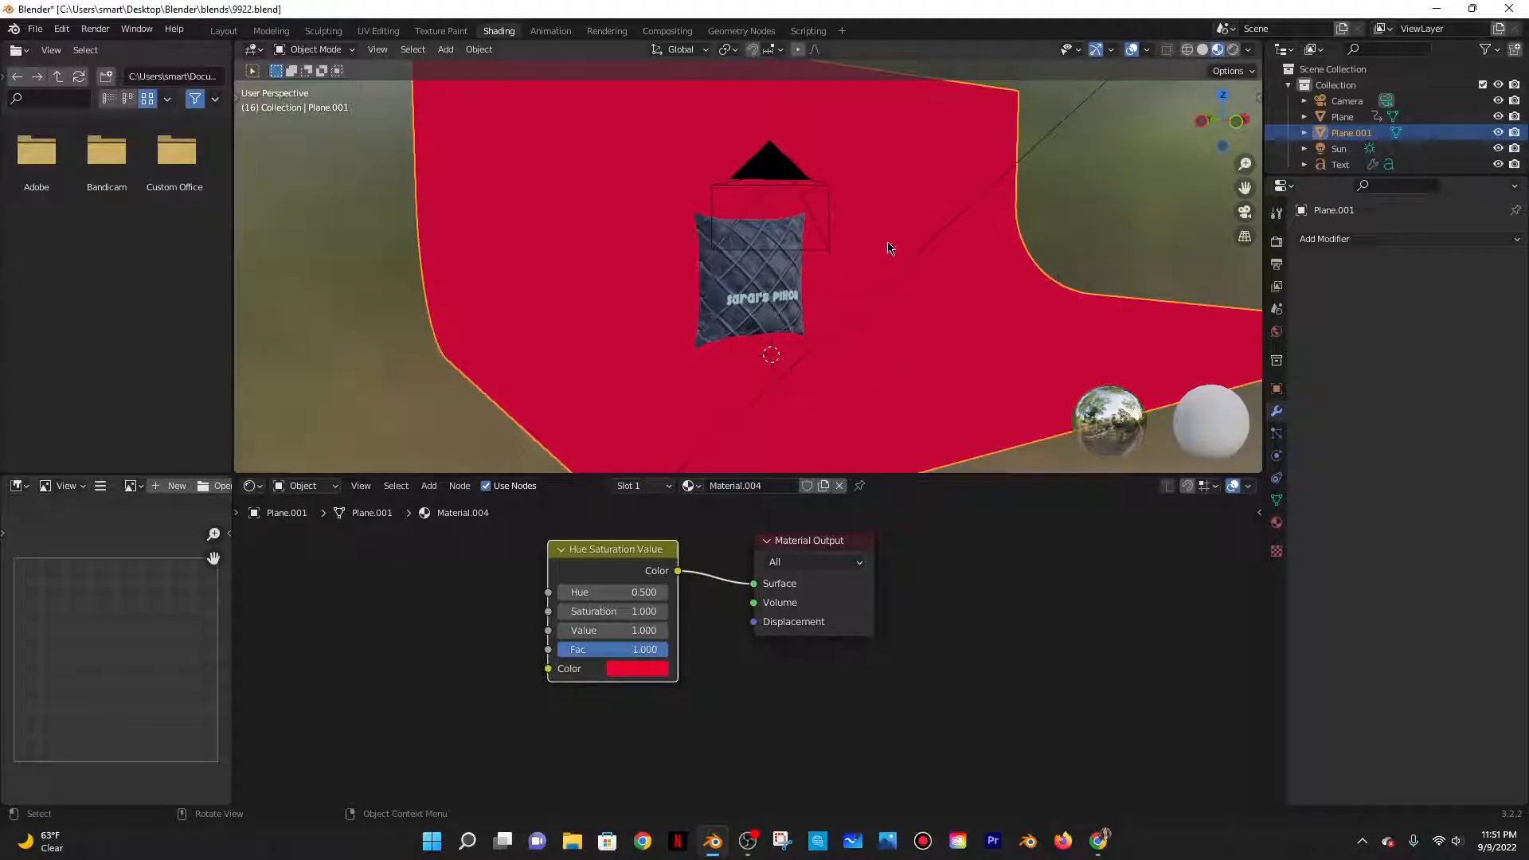
scroll(799, 241, down, 3)
scroll(740, 297, up, 2)
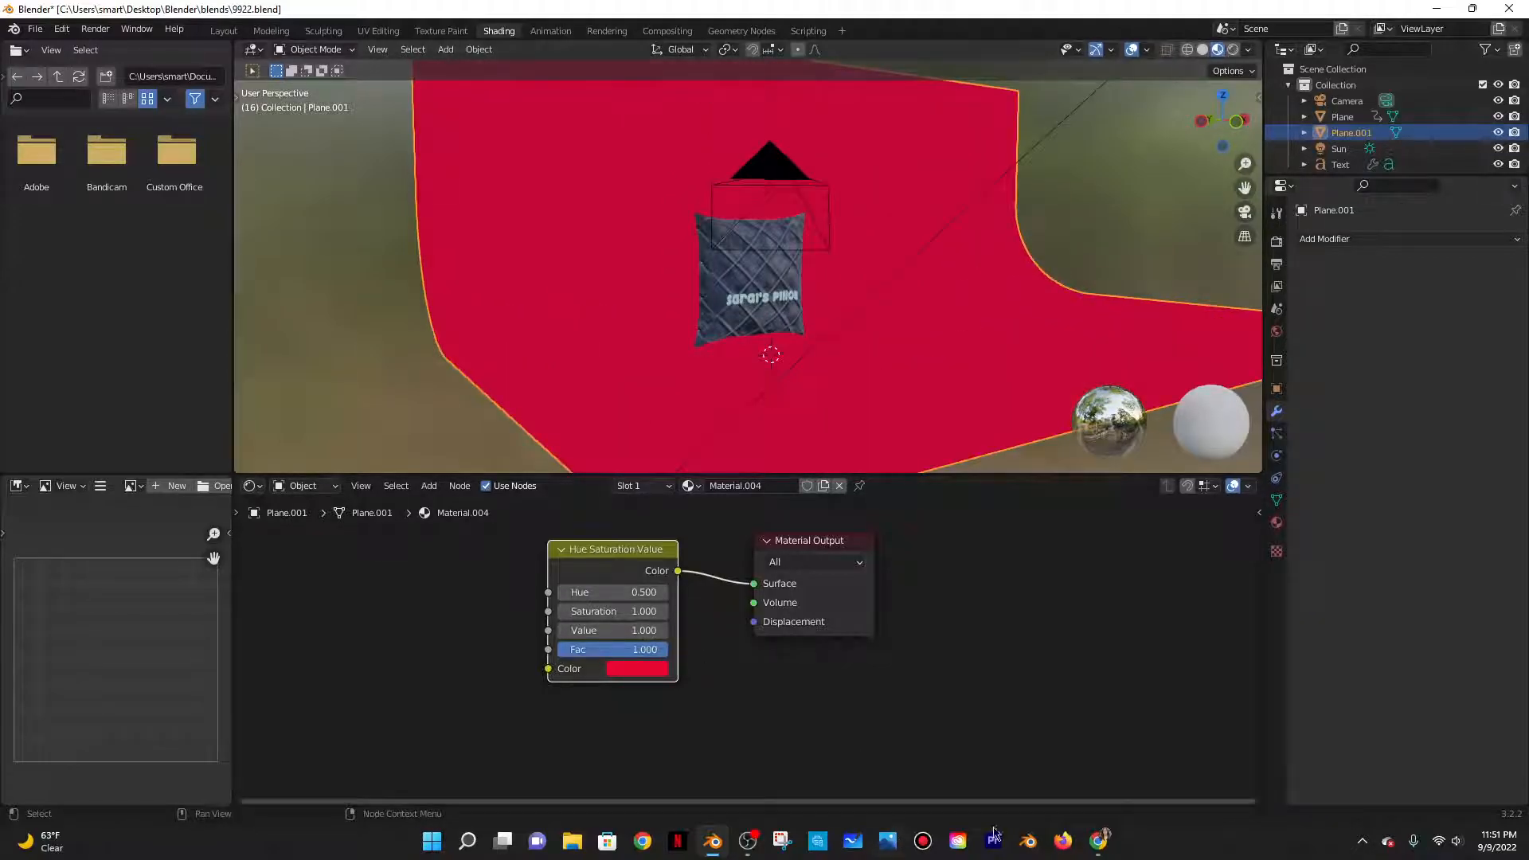
Copy a golden-orange hex code from the Coolors palettes in the browser, paste it as the backdrop node's color in Blender and check the camera view
key(alt+Tab)
click(176, 482)
key(alt+Tab)
click(637, 669)
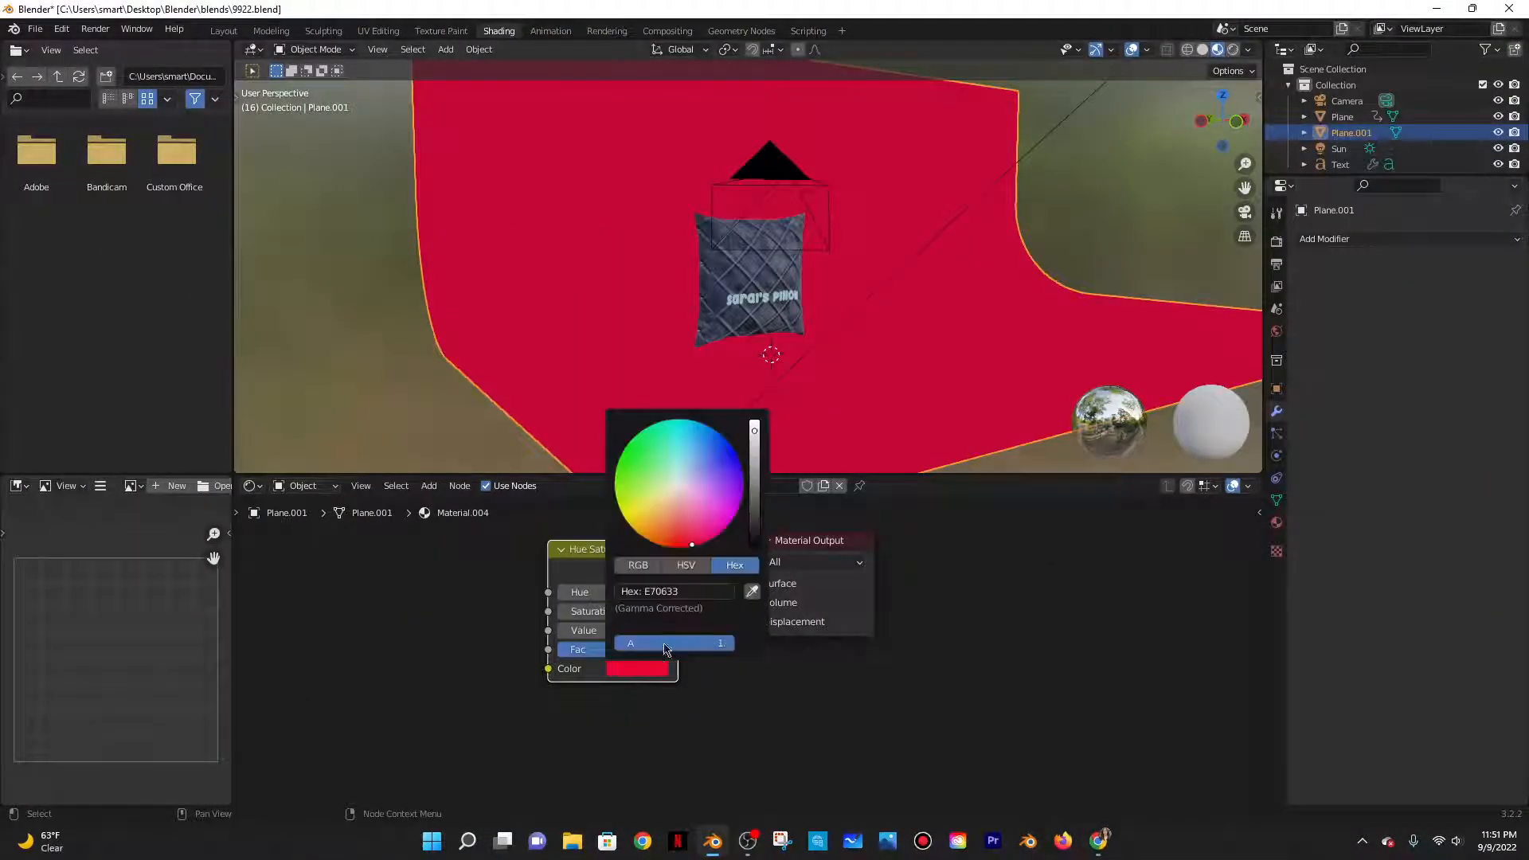
click(698, 589)
key(ctrl+v)
key(Return)
scroll(929, 303, up, 3)
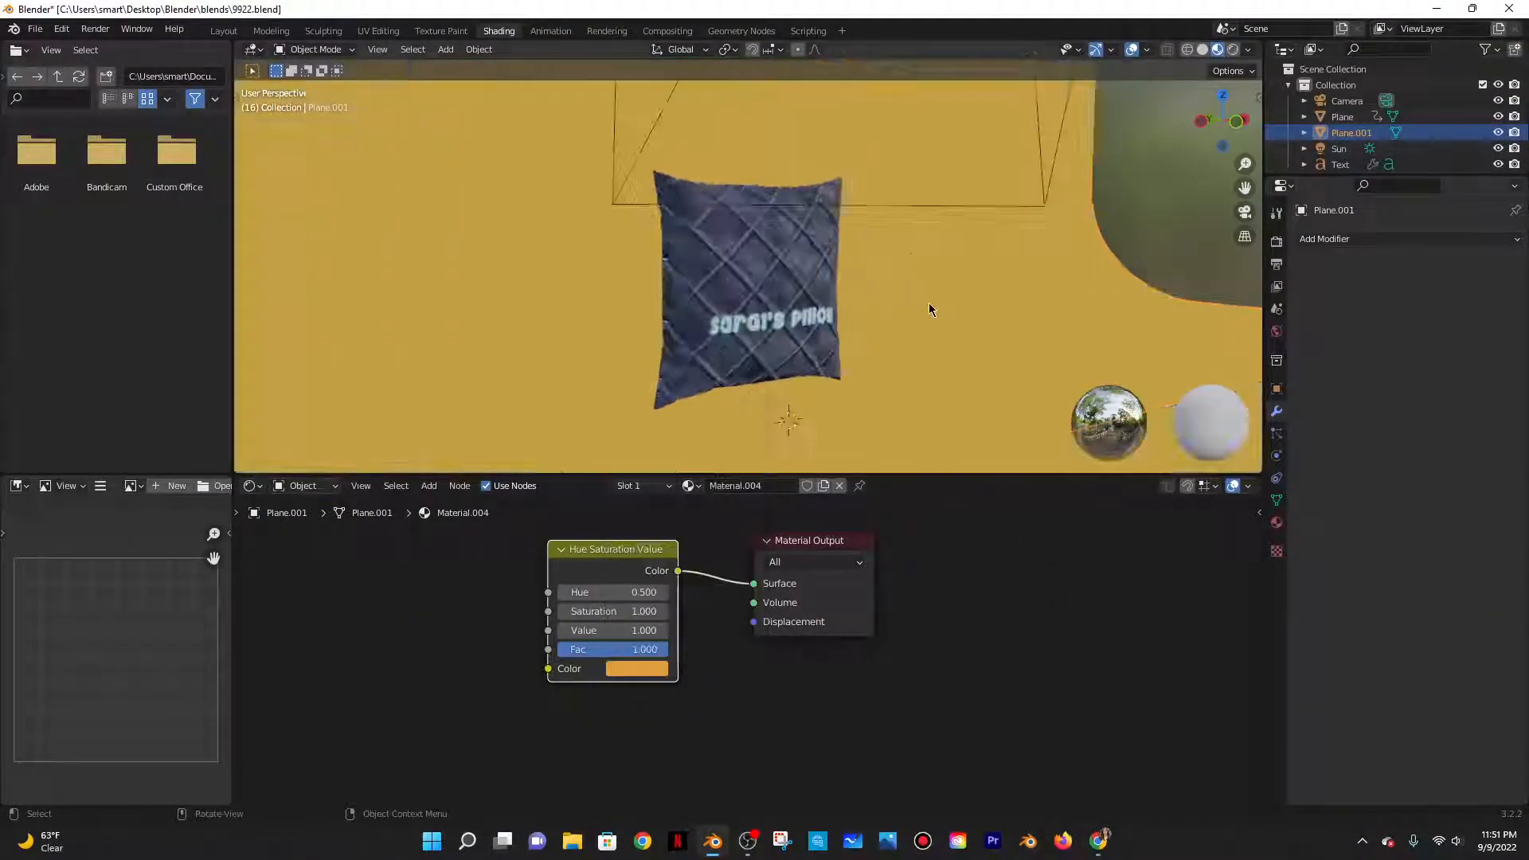
key(KP_0)
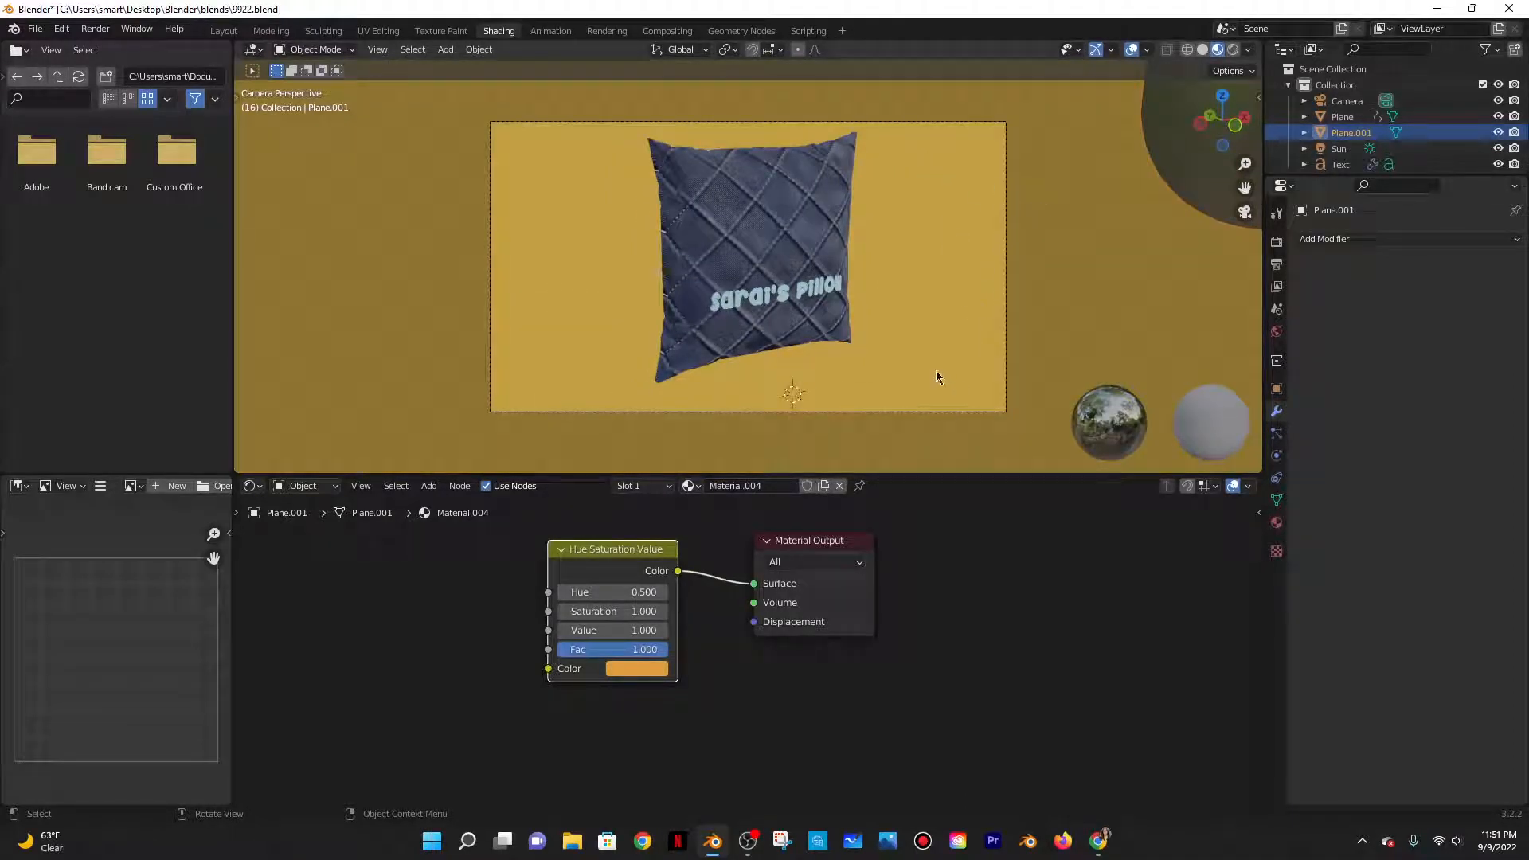
Browse the Coolors trending palettes in the browser and, back in Blender, set the backdrop node's color to tan D4A373
click(1098, 841)
scroll(637, 399, down, 2)
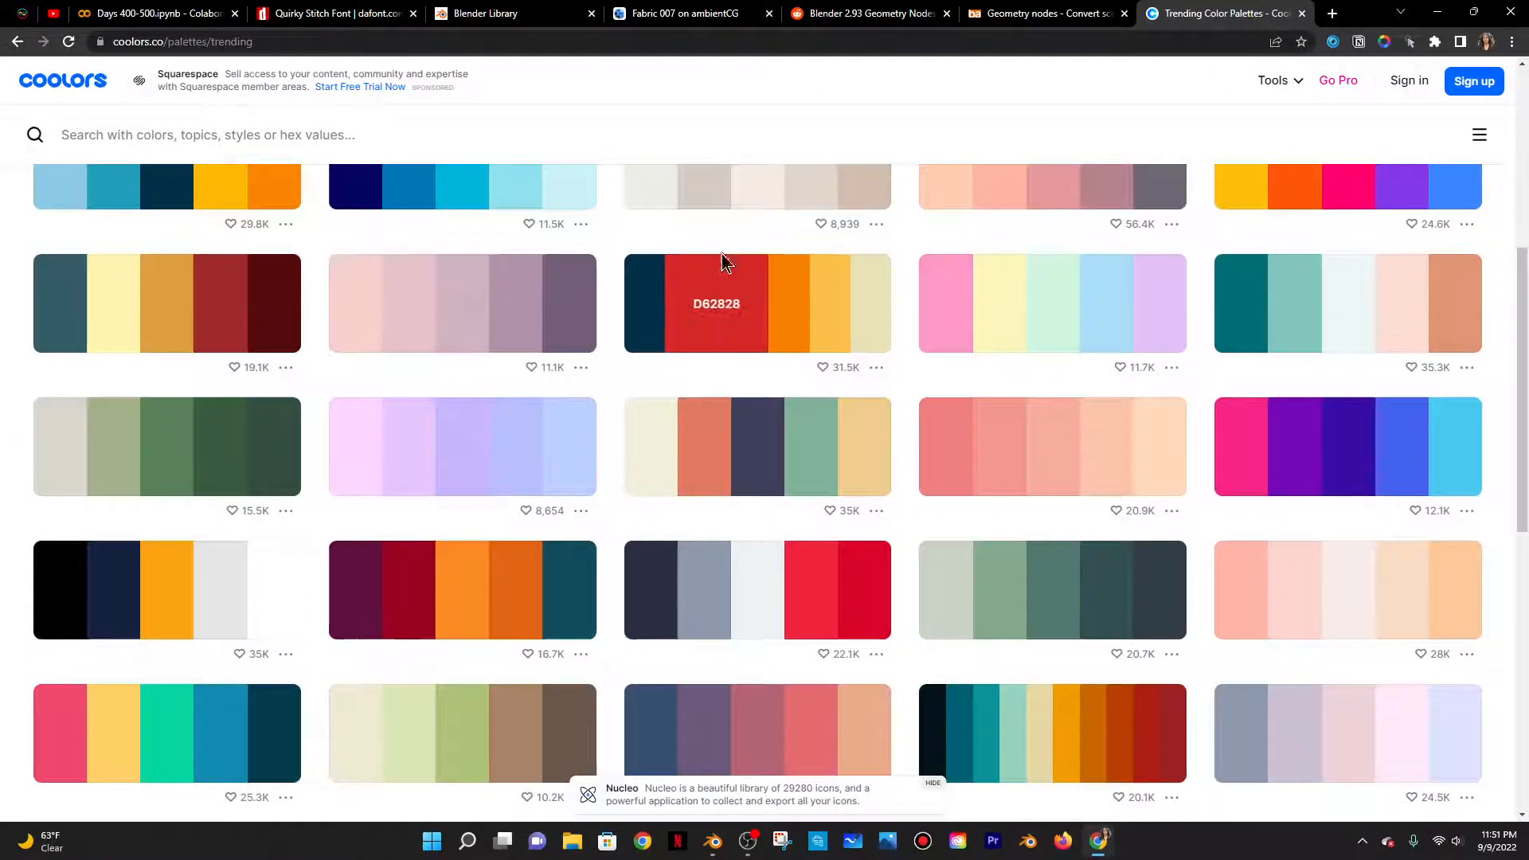
scroll(422, 375, down, 2)
key(alt+Tab)
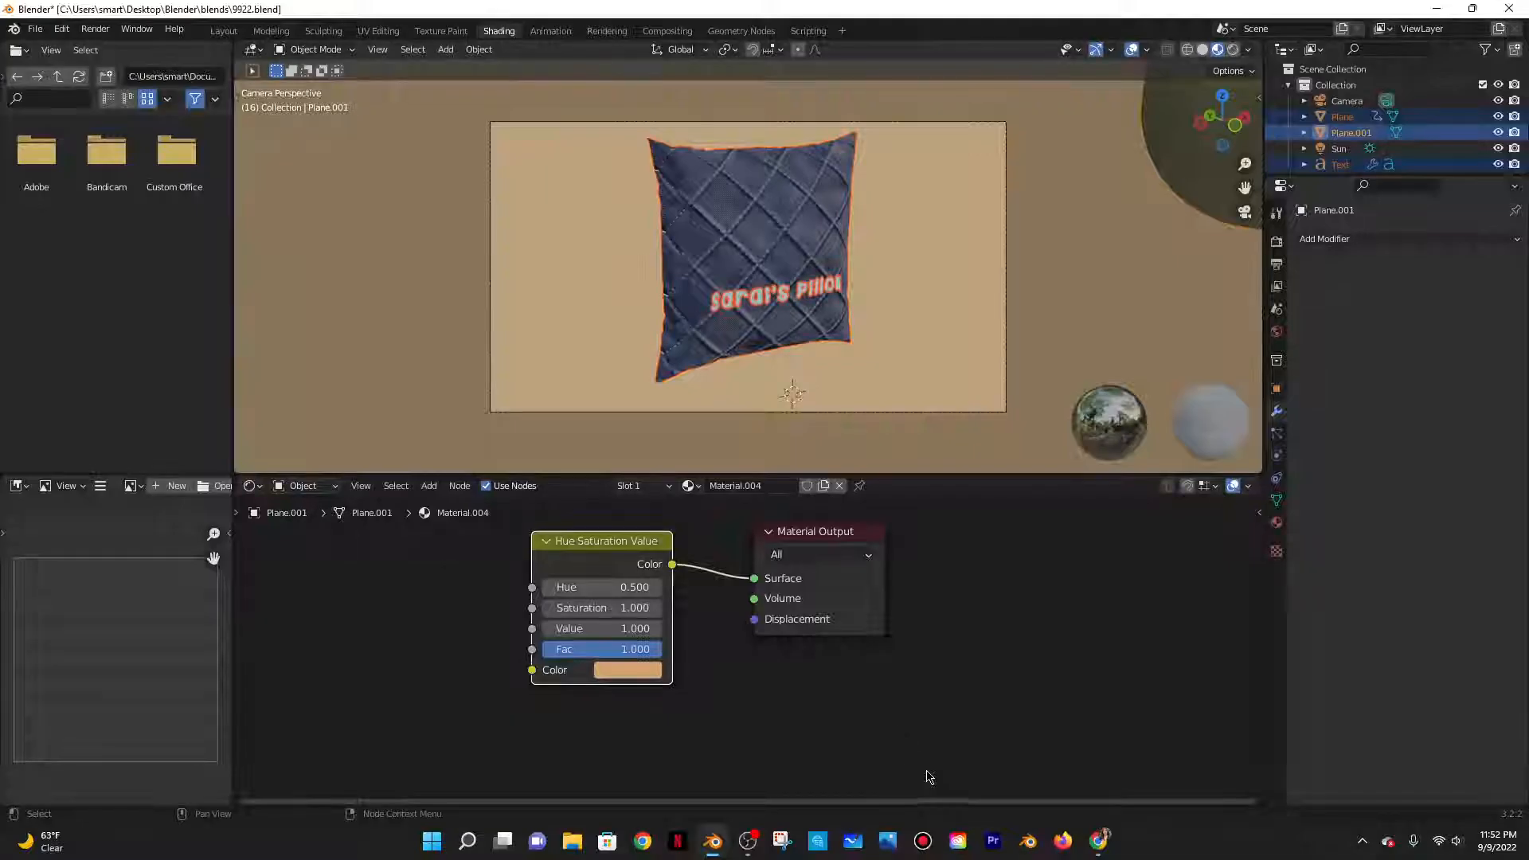
click(605, 673)
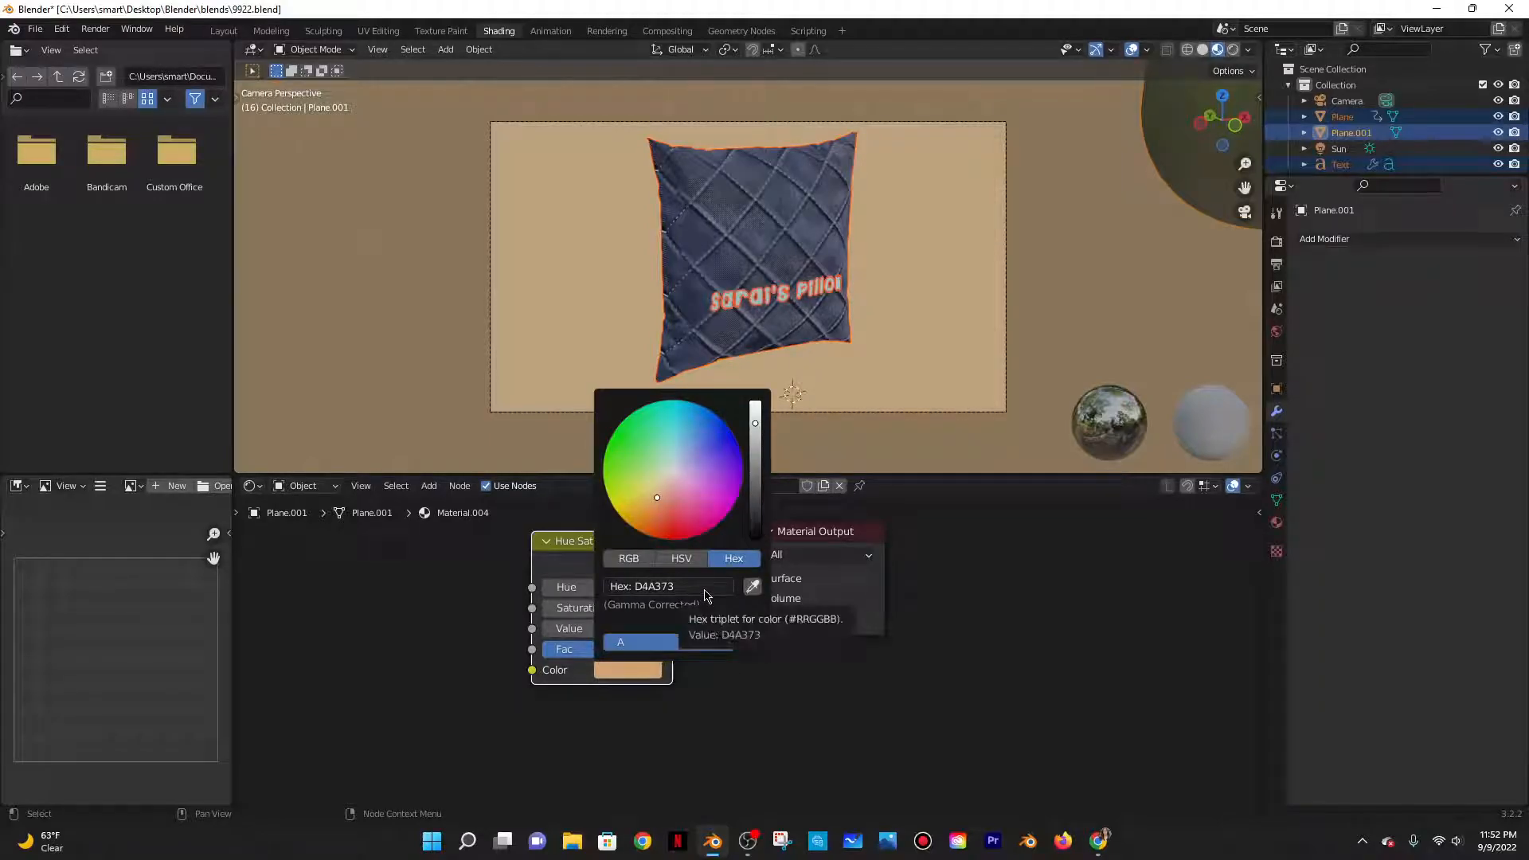
click(1121, 227)
middle_drag(1057, 336, 874, 238)
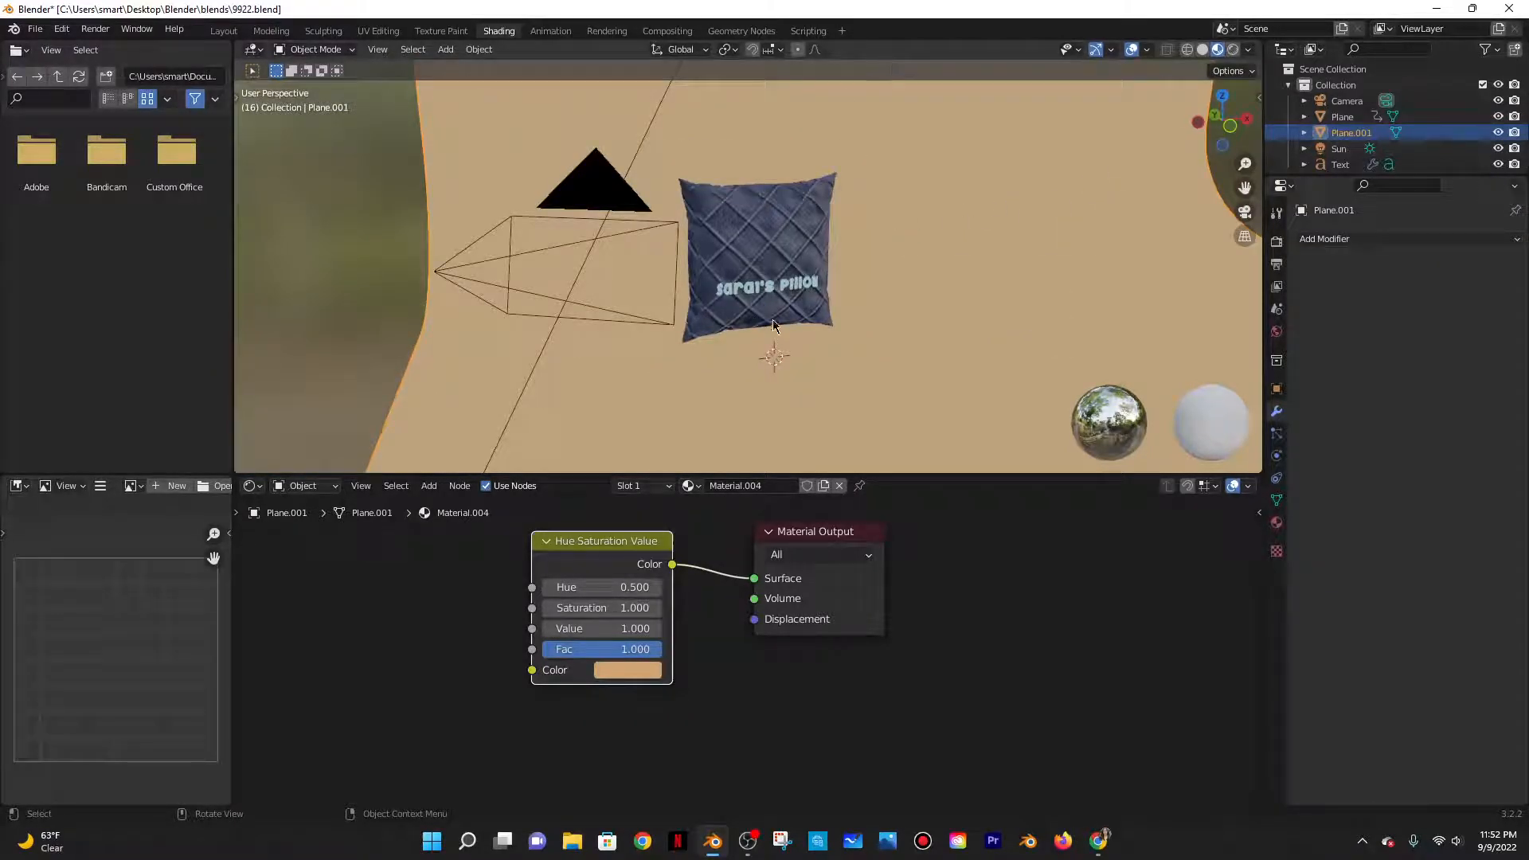
key(KP_0)
Select the text on the pillow and nudge it along the X axis
click(716, 305)
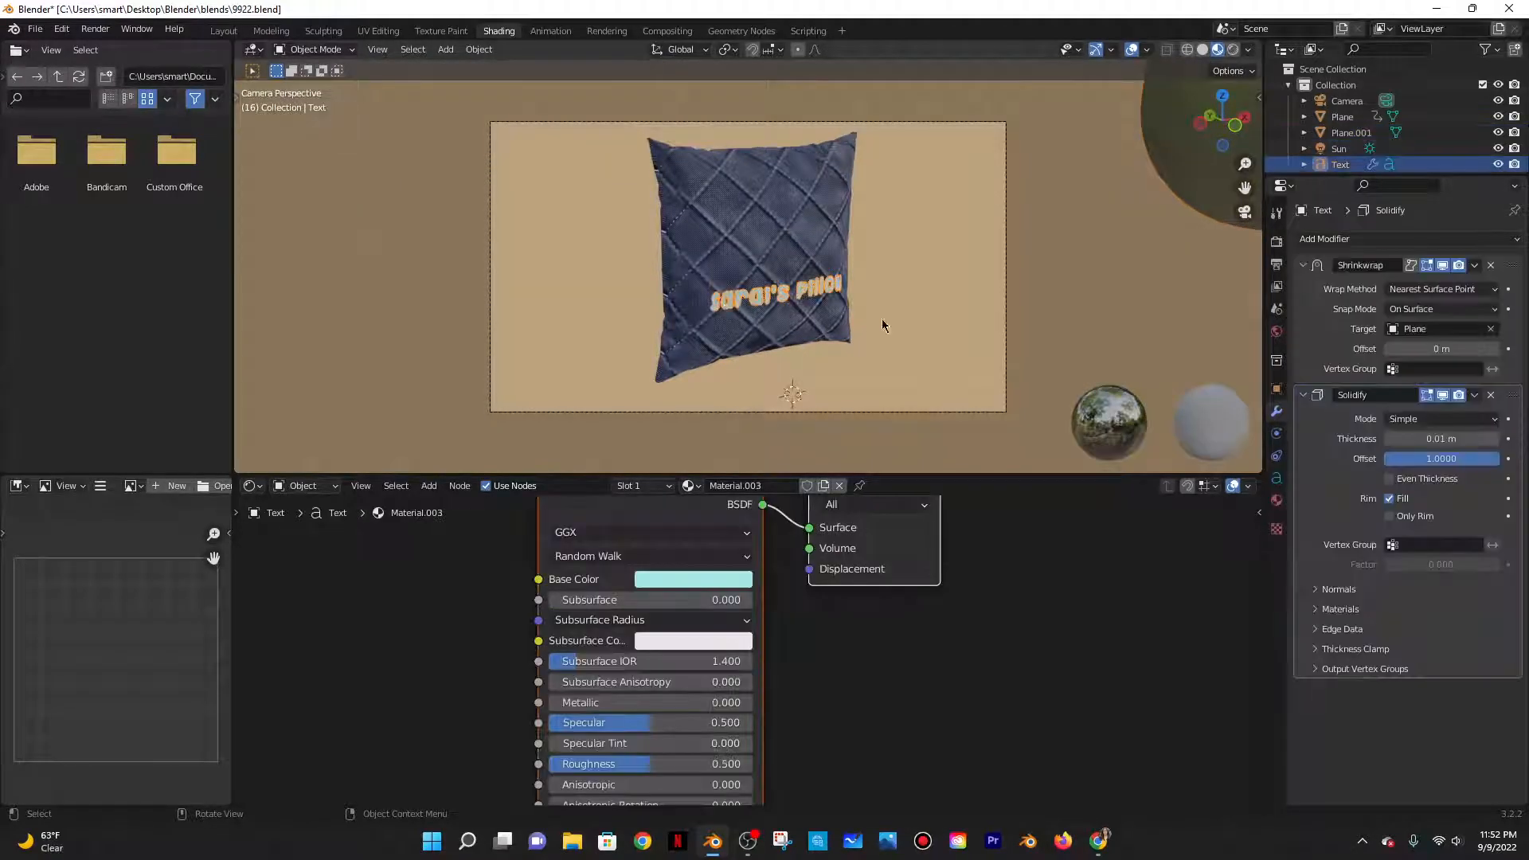
key(g)
key(x)
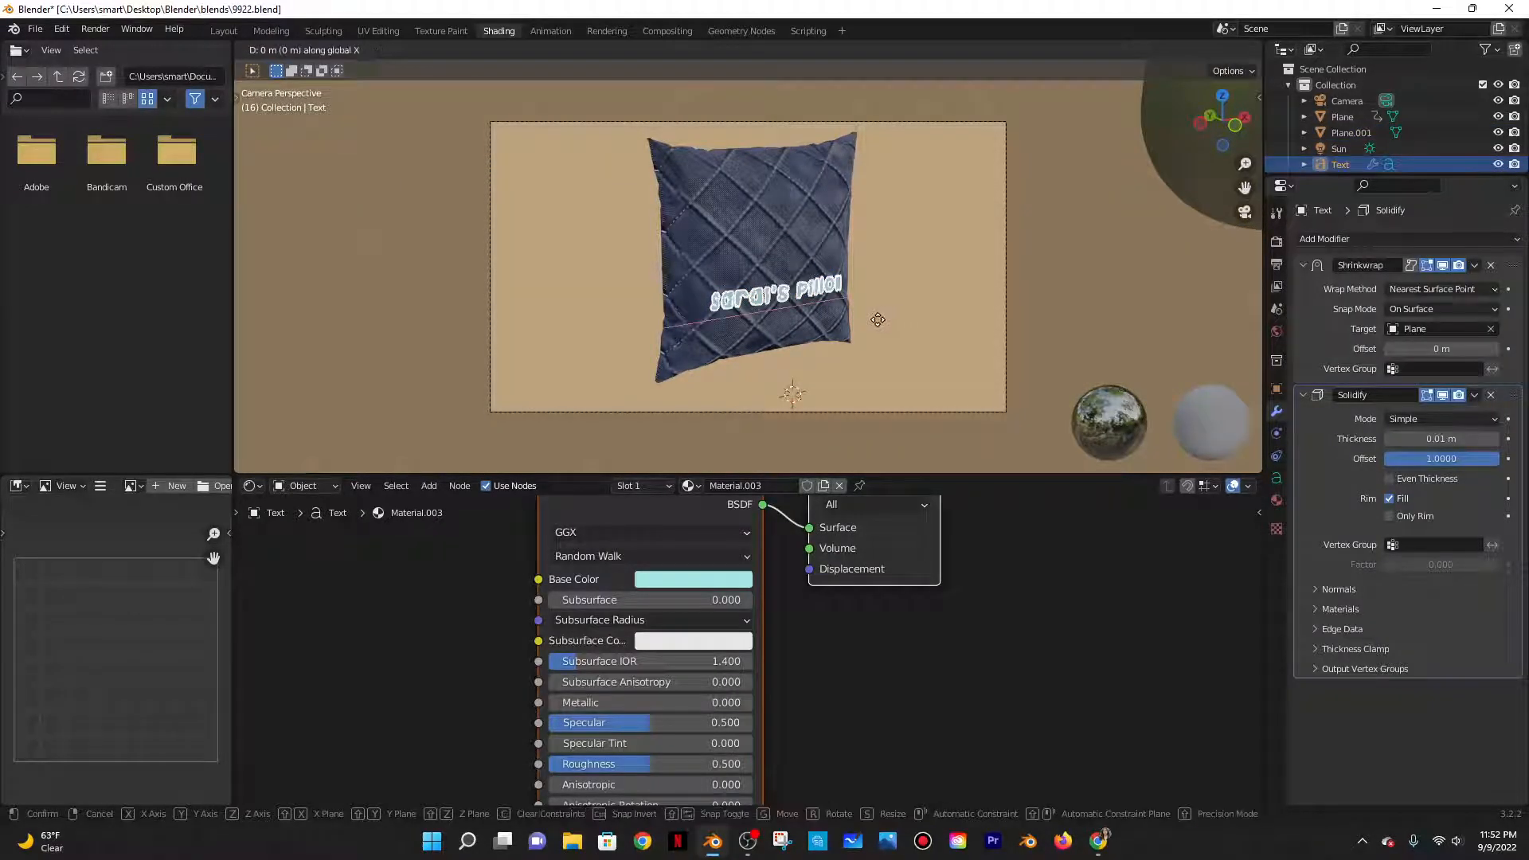
click(877, 325)
Try the Project wrap method on the text's Shrinkwrap modifier and inspect how the letters sit on the pillow
scroll(669, 360, up, 5)
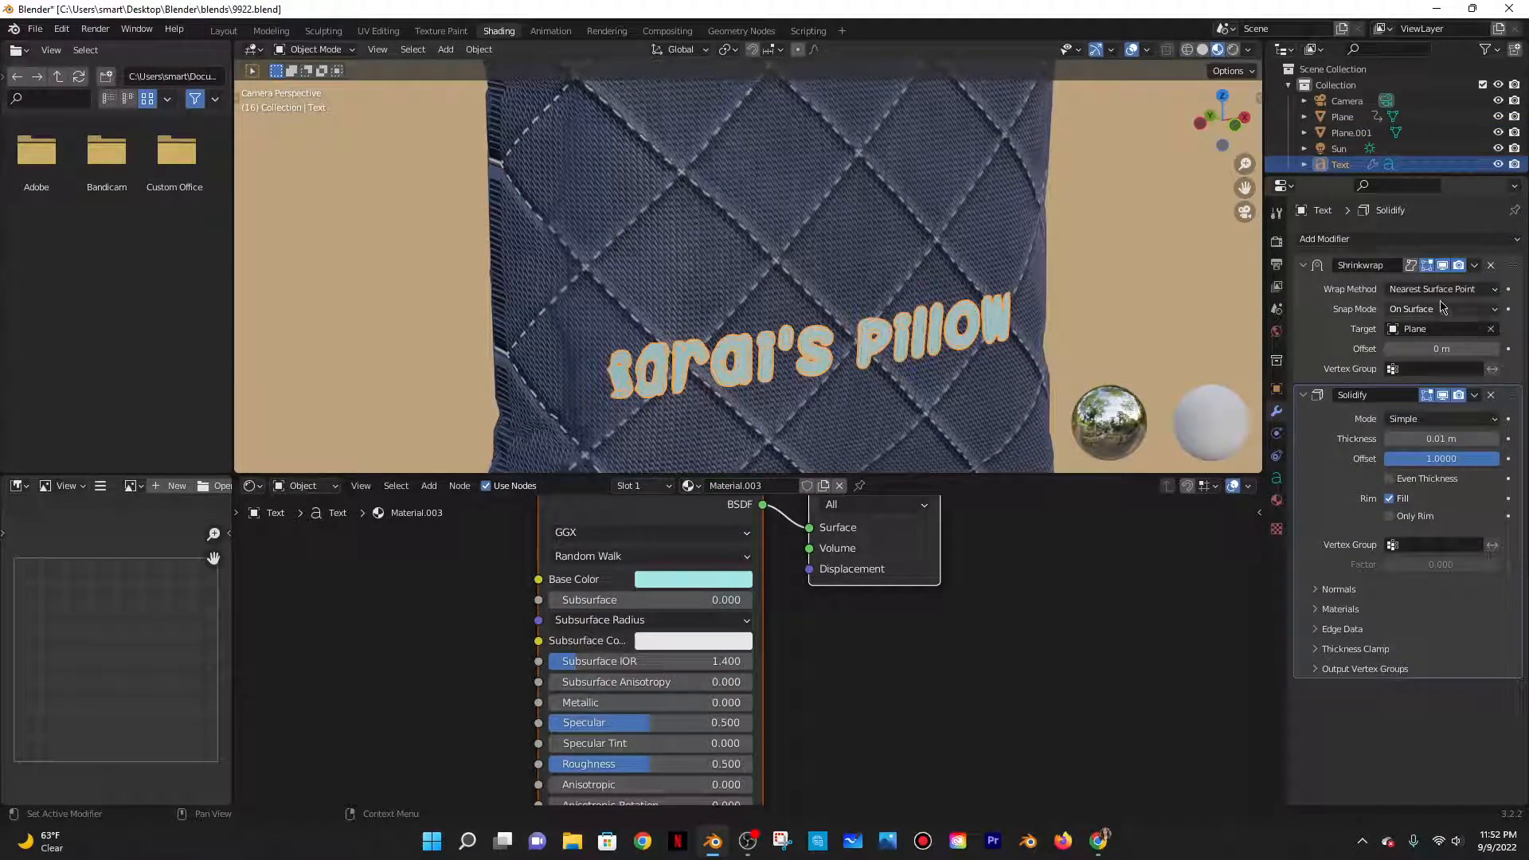
click(1432, 309)
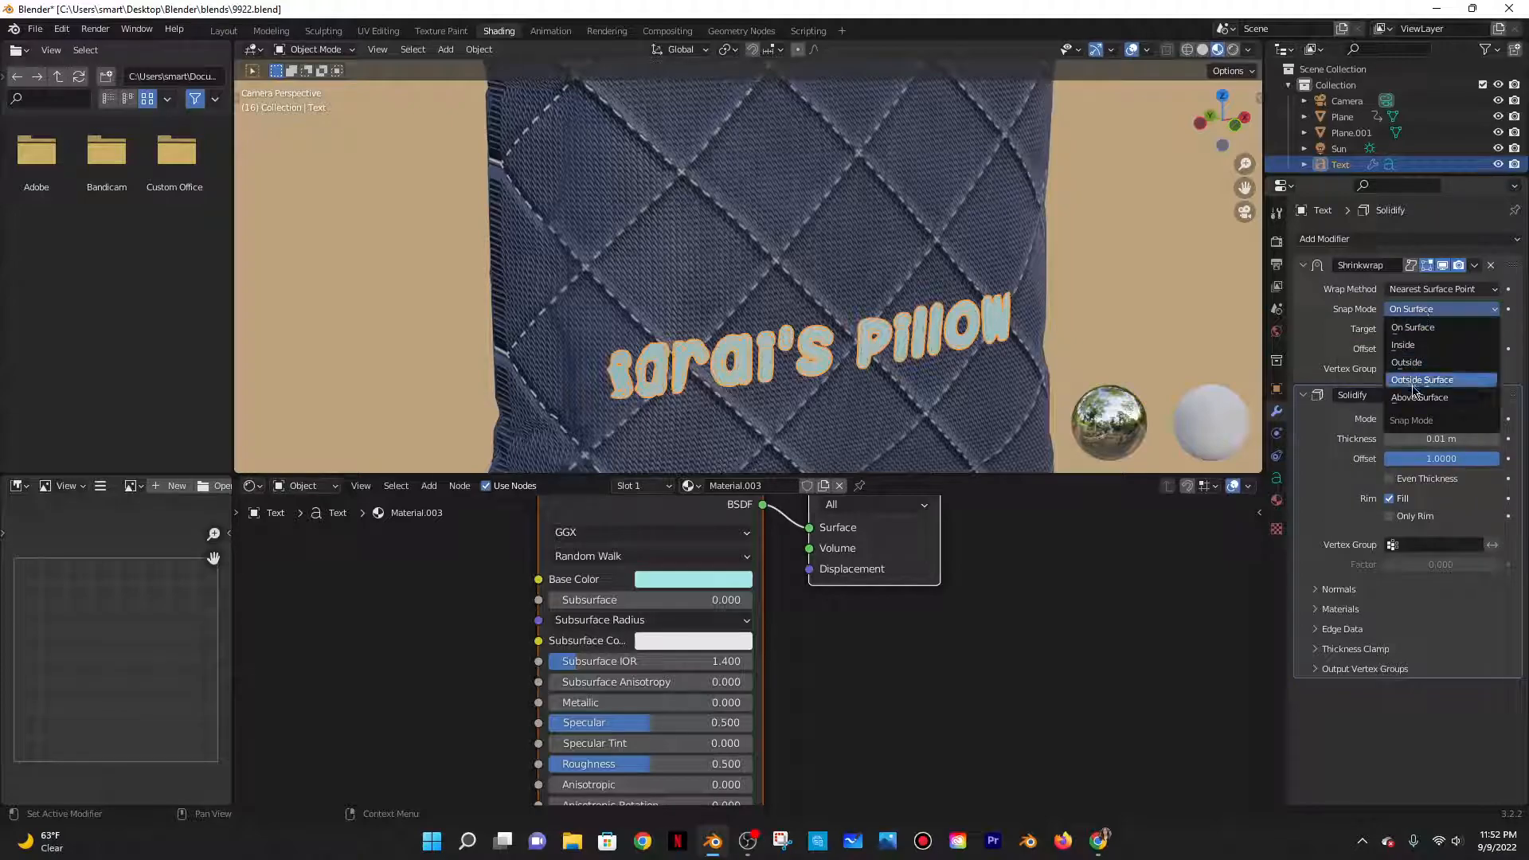
click(1413, 289)
click(1413, 289)
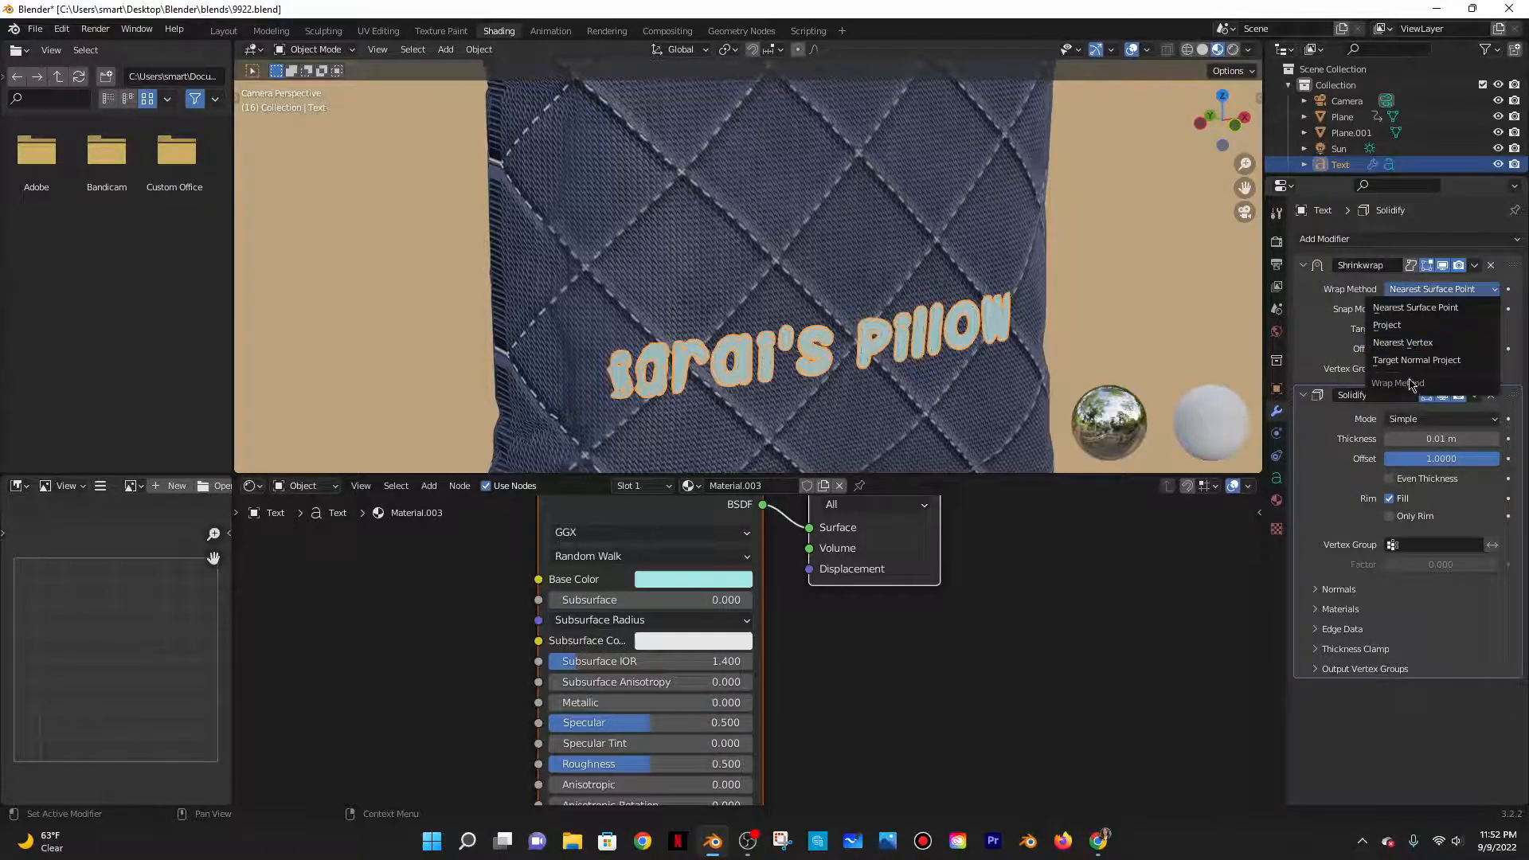
click(1405, 329)
scroll(872, 301, down, 2)
middle_drag(872, 301, 839, 273)
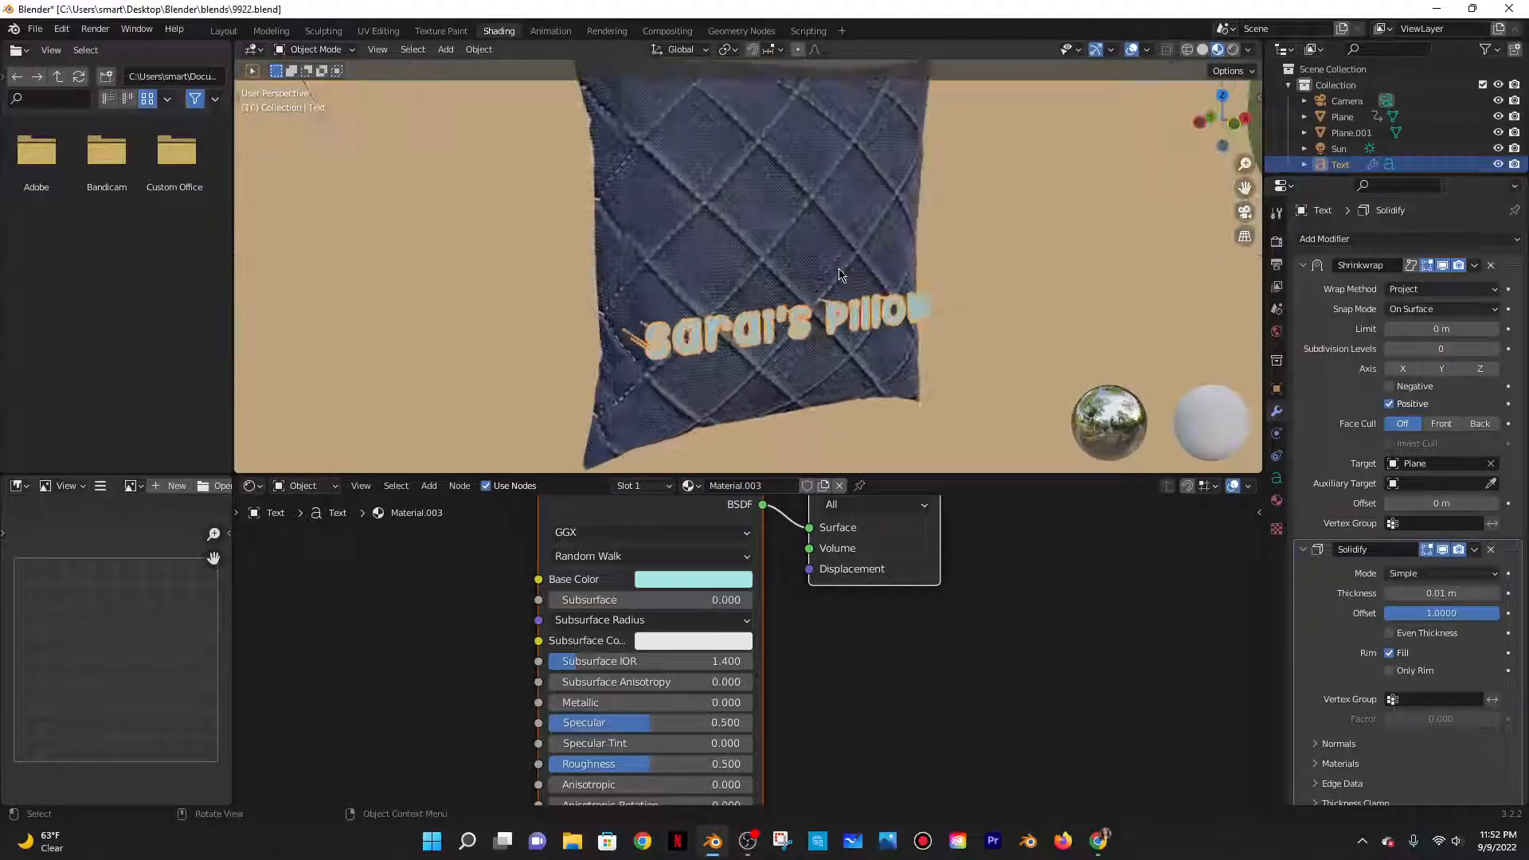
Set the text's Shrinkwrap wrap method to Target Normal Project and inspect the letters from the front
click(1413, 289)
click(1416, 360)
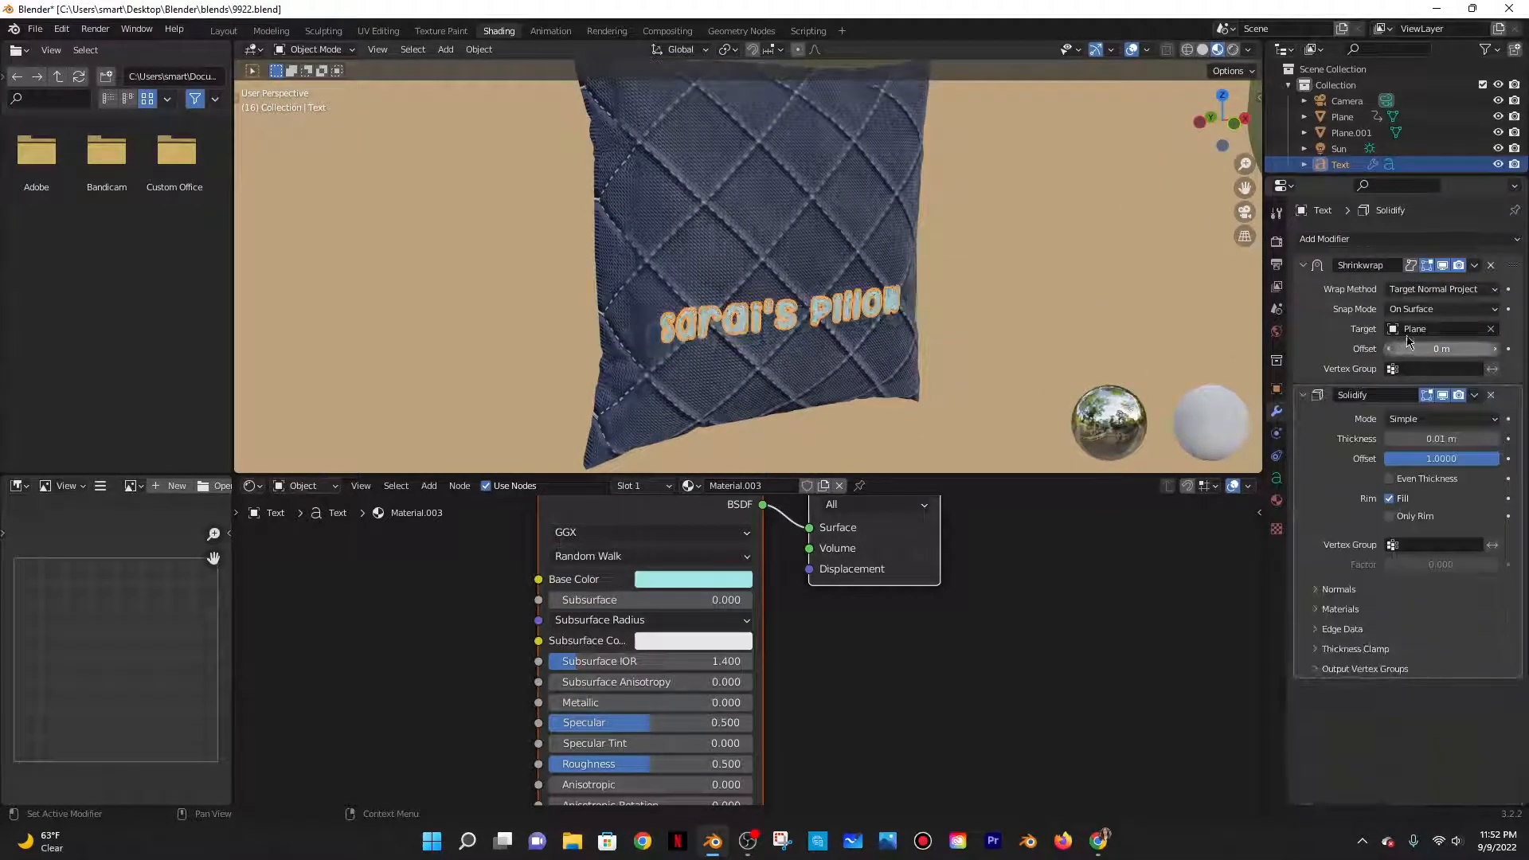
middle_drag(878, 316, 807, 323)
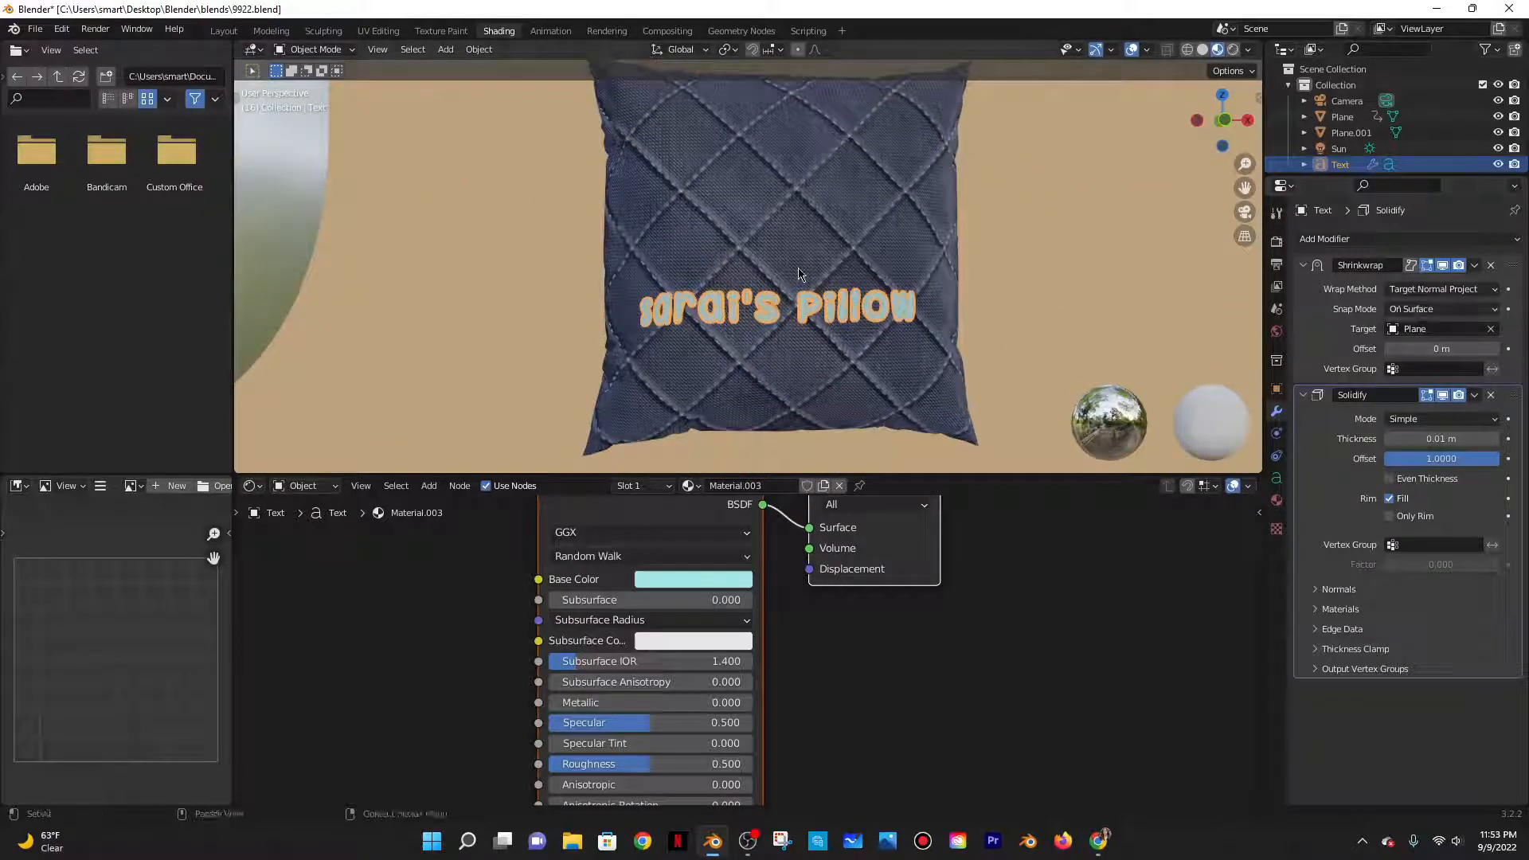
scroll(798, 275, up, 3)
scroll(800, 277, down, 1)
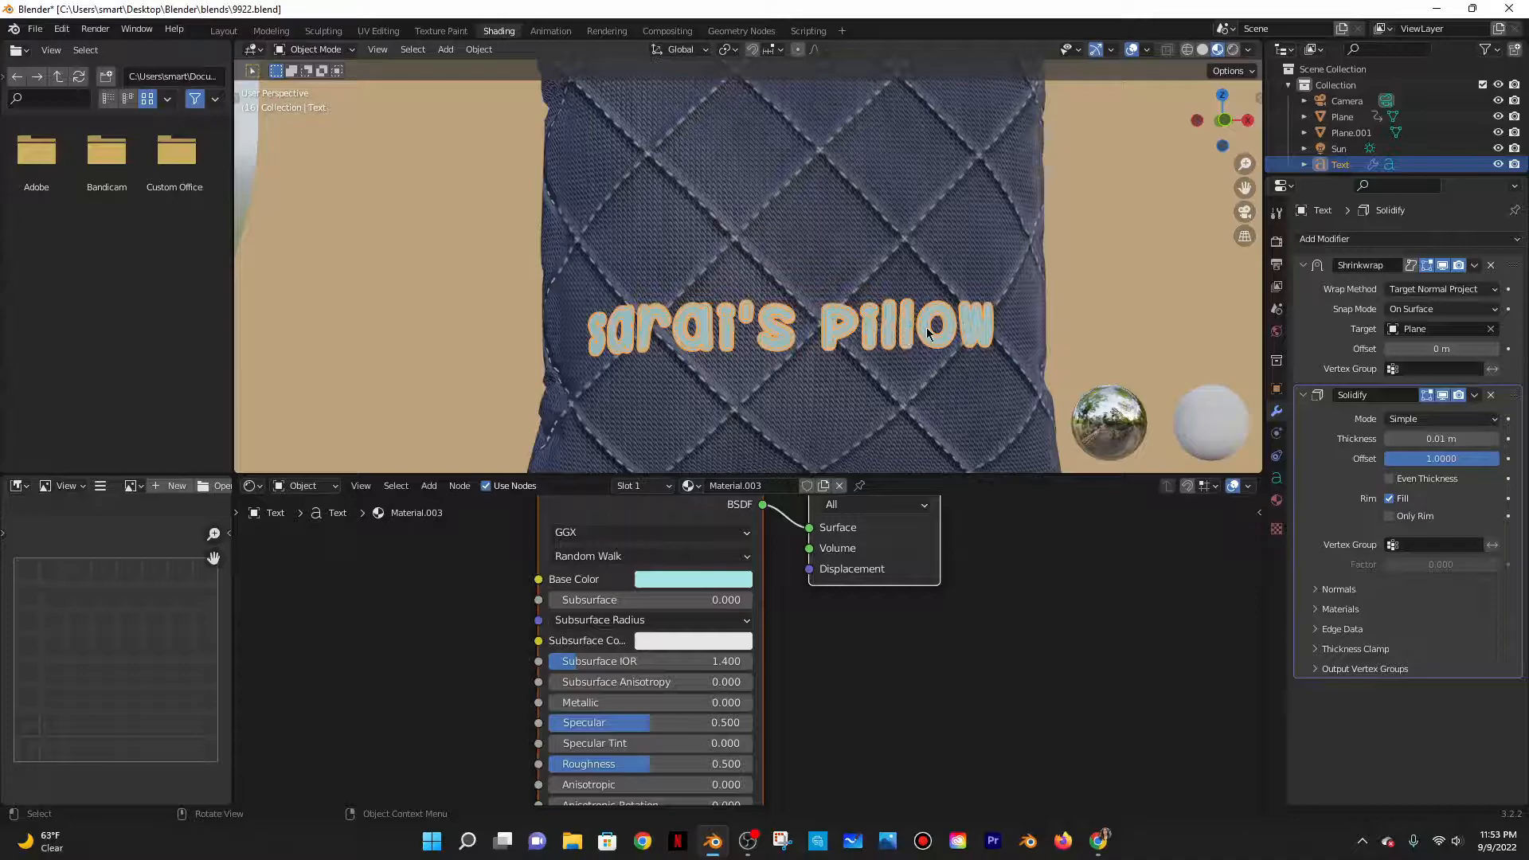
Inspect the pillow and its text through the camera view and select the backdrop plane
middle_drag(934, 326, 860, 350)
scroll(863, 356, down, 4)
scroll(864, 360, up, 3)
key(KP_0)
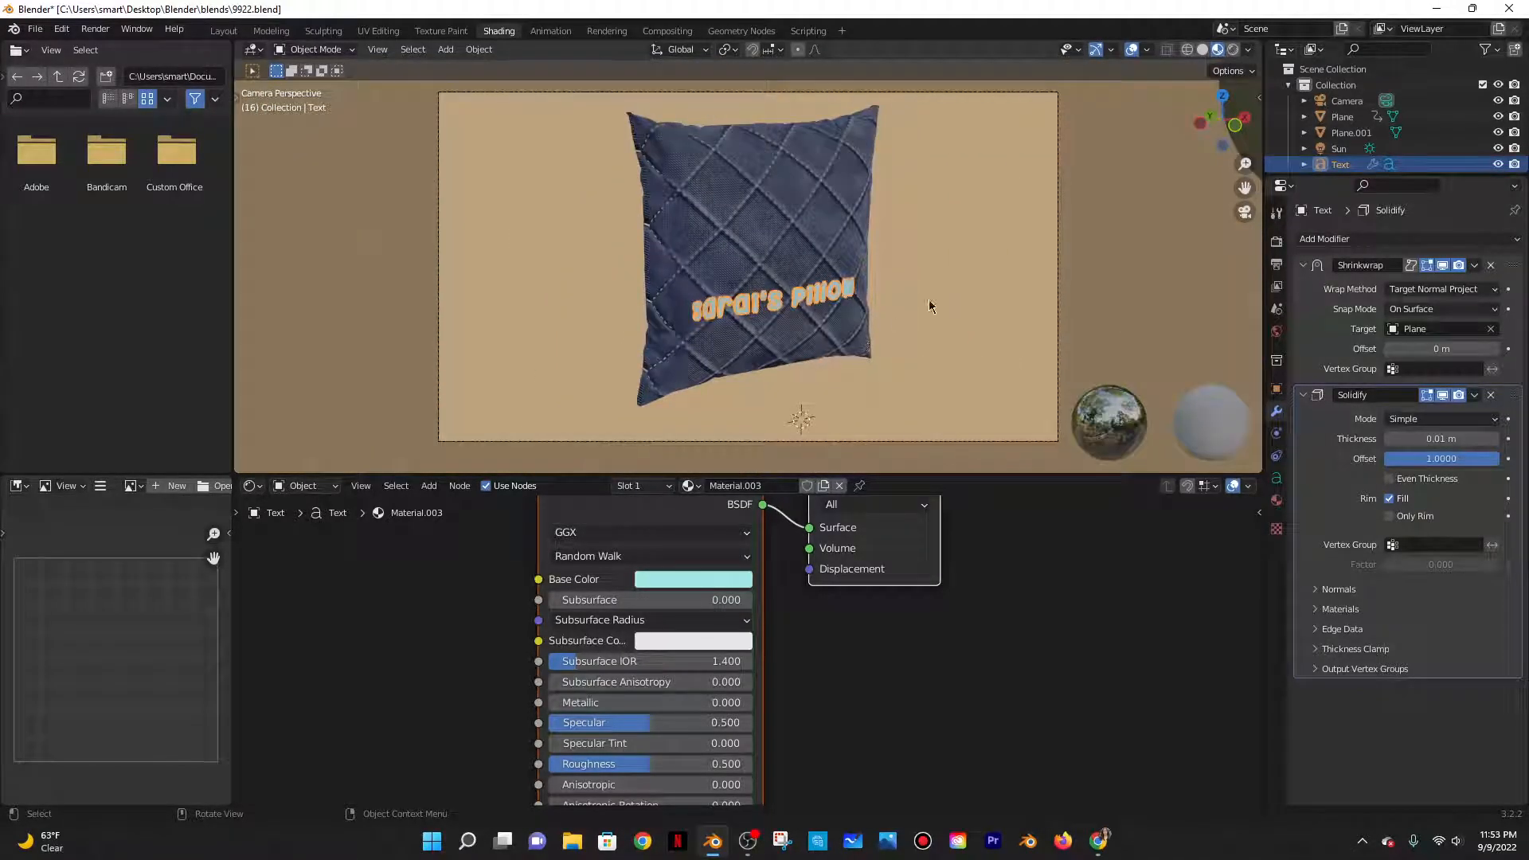
click(954, 294)
click(830, 296)
click(1086, 283)
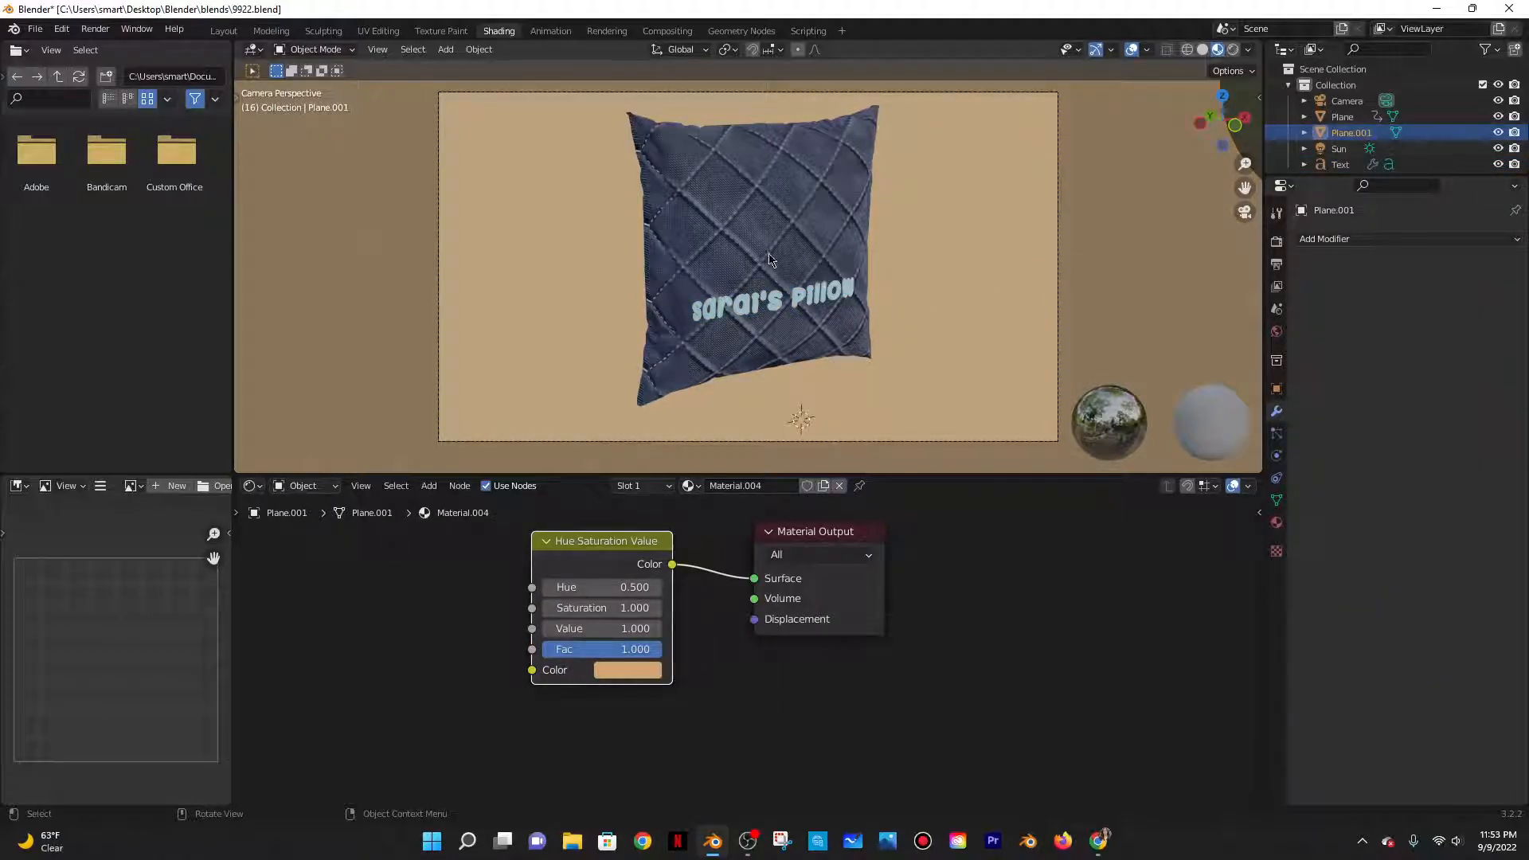
Render the still image from the camera and view the whole frame
click(95, 29)
click(128, 47)
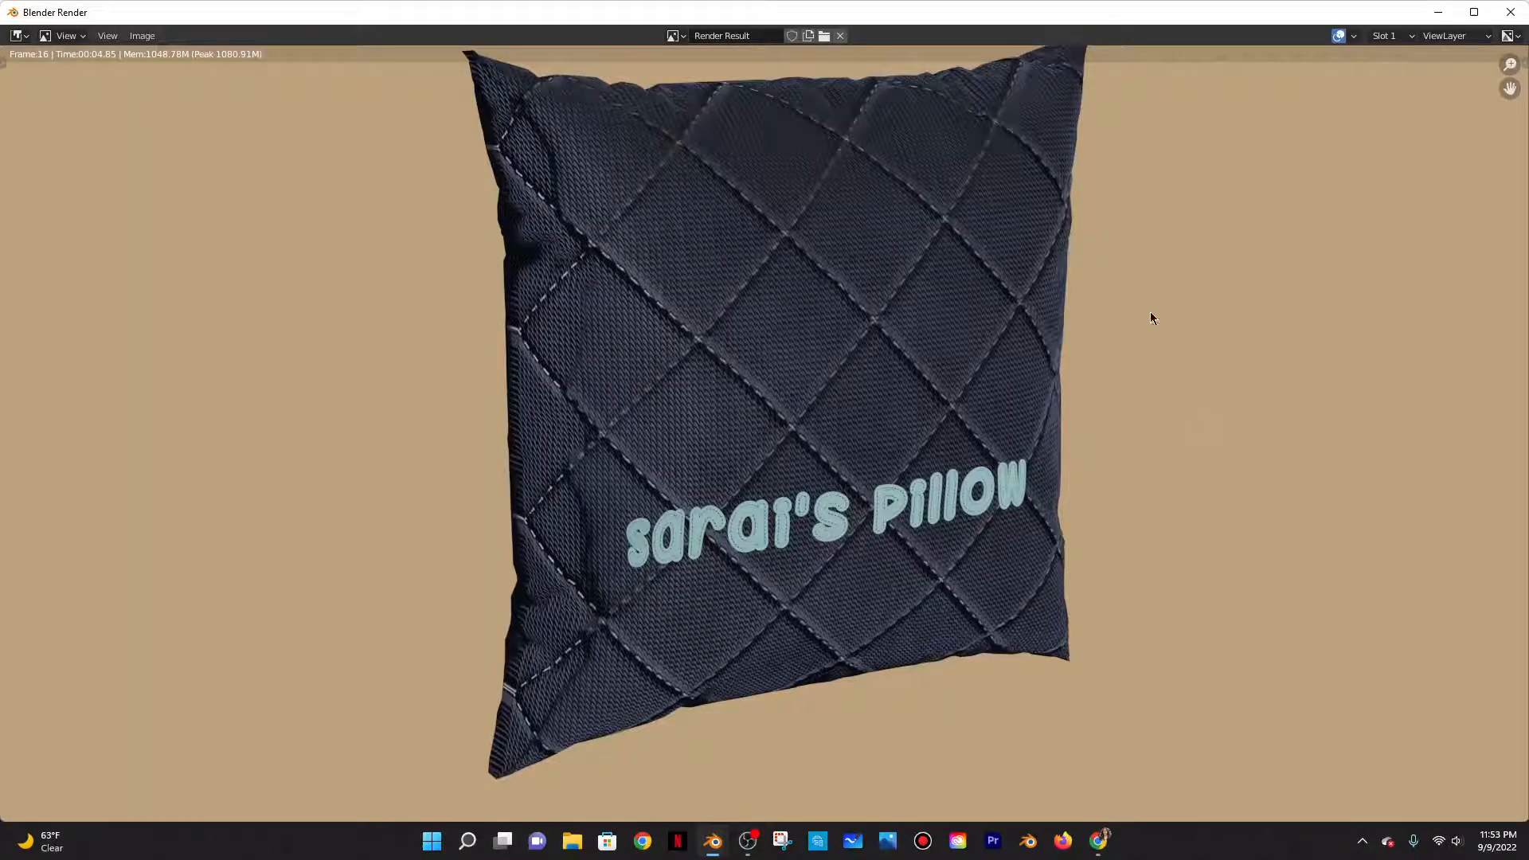
scroll(1000, 246, down, 5)
scroll(1003, 254, up, 2)
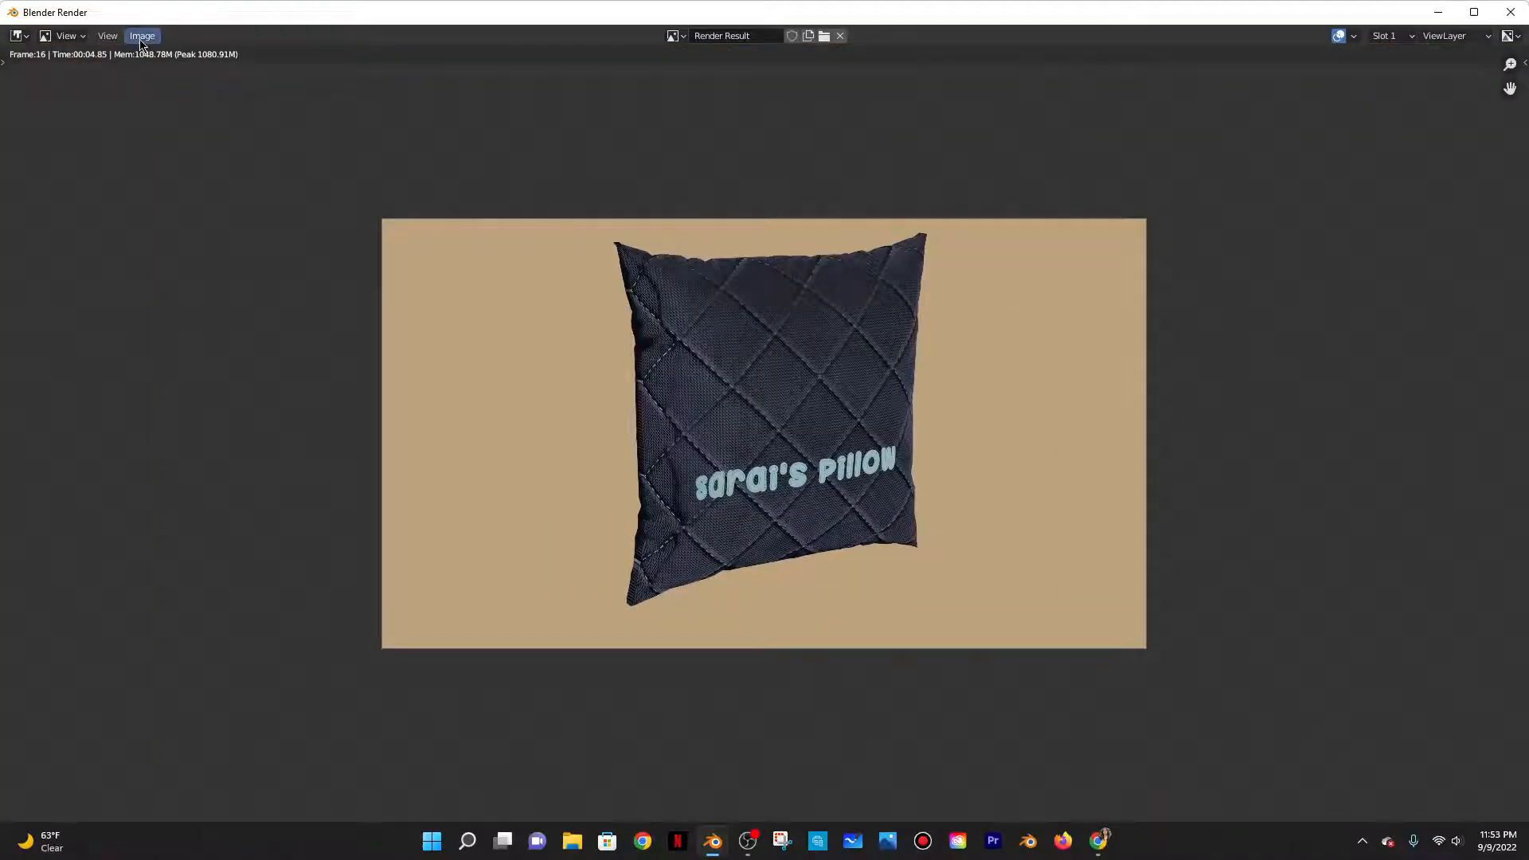
Start saving the rendered image as a PNG file named 9922r.png
click(142, 35)
click(167, 143)
click(567, 646)
text(9922r.png)
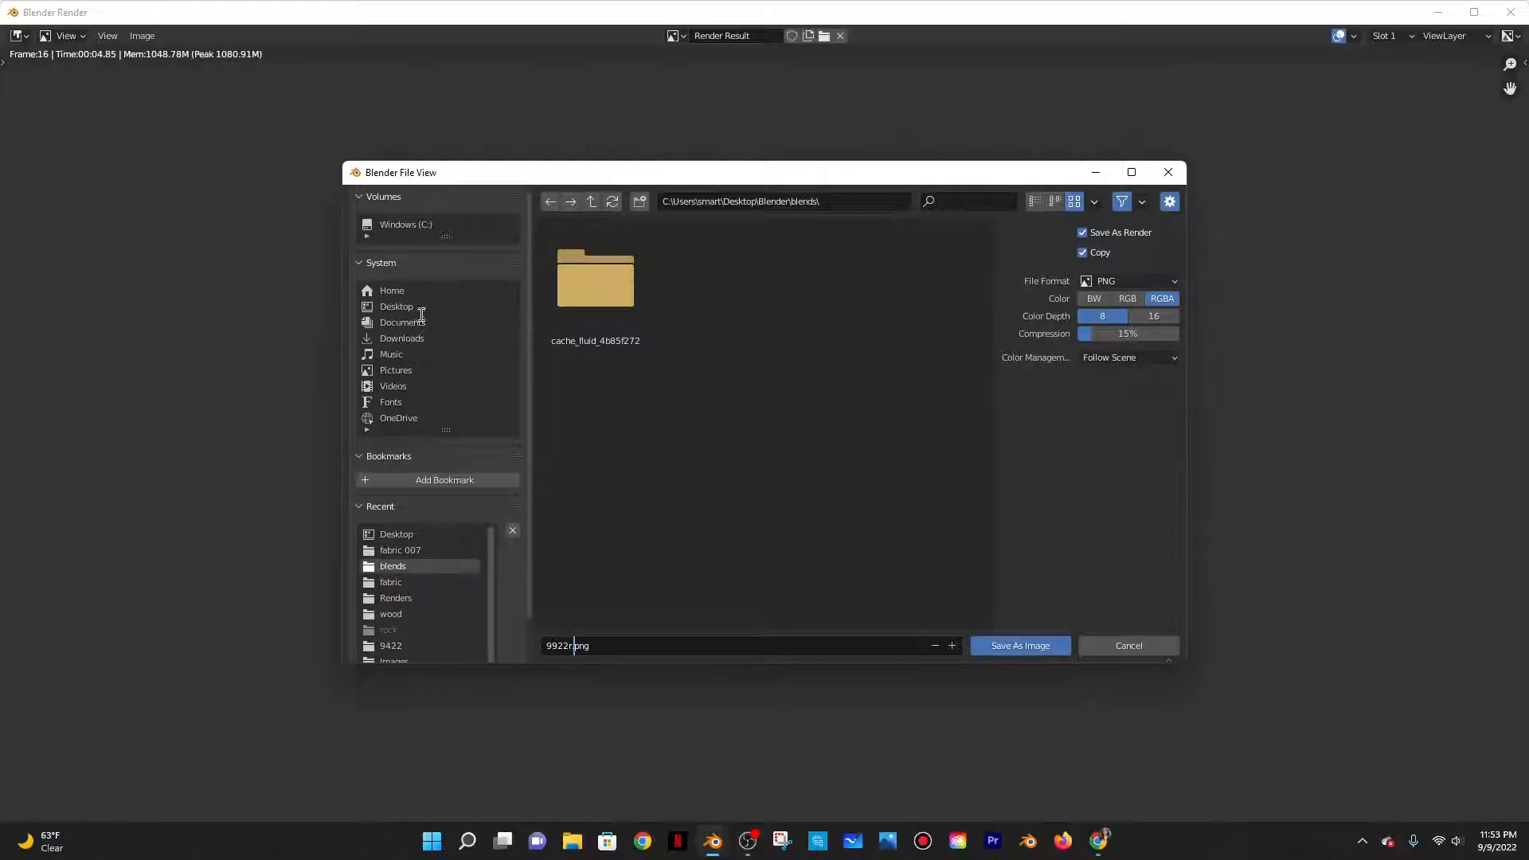
Choose the Renders folder inside the desktop's Blender folder and save the rendered image there
click(421, 309)
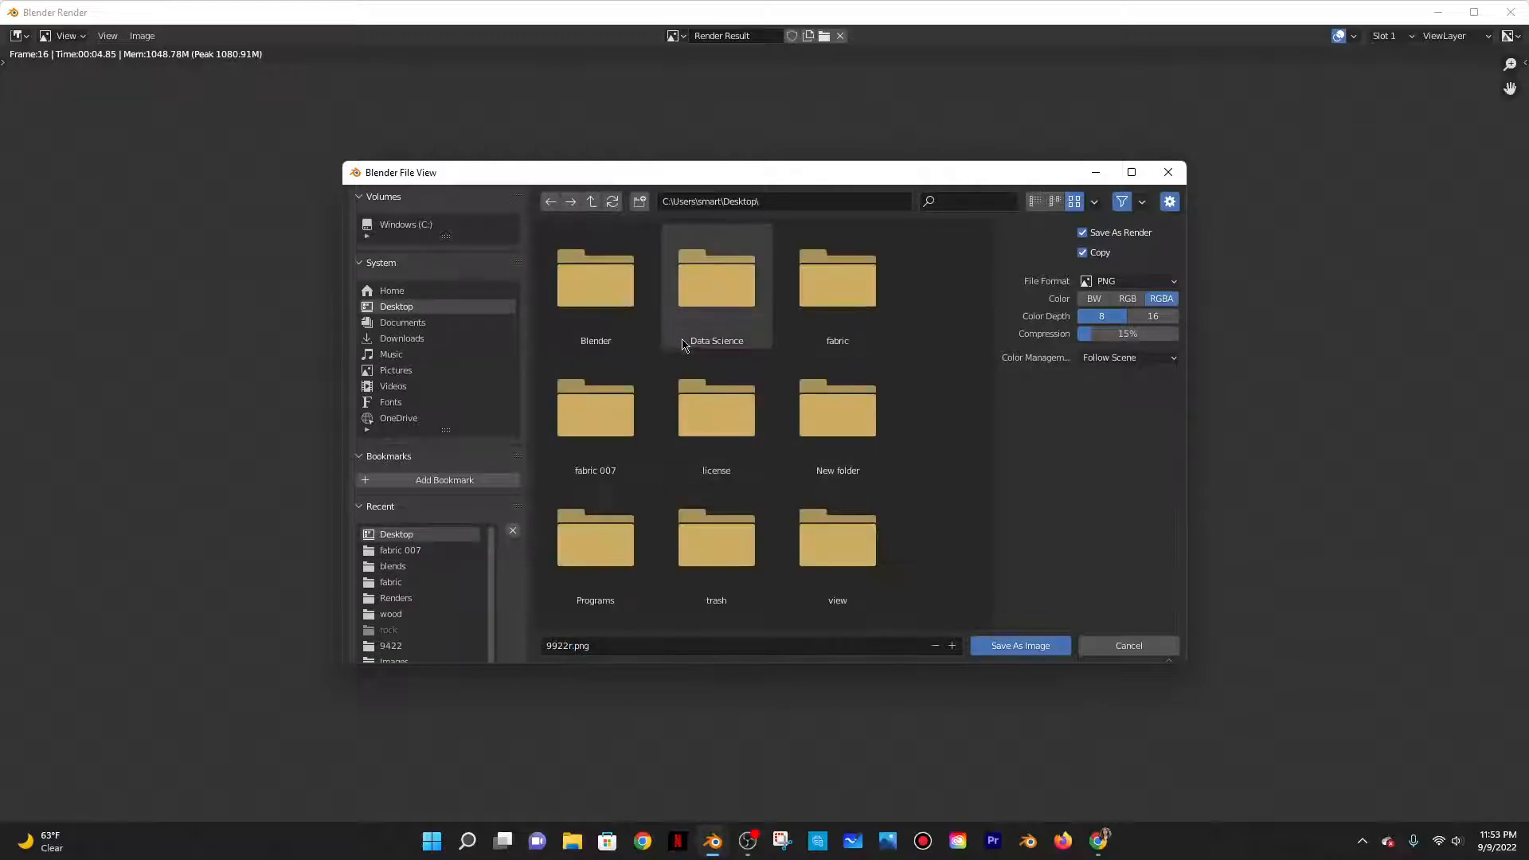
drag(867, 187, 1139, 475)
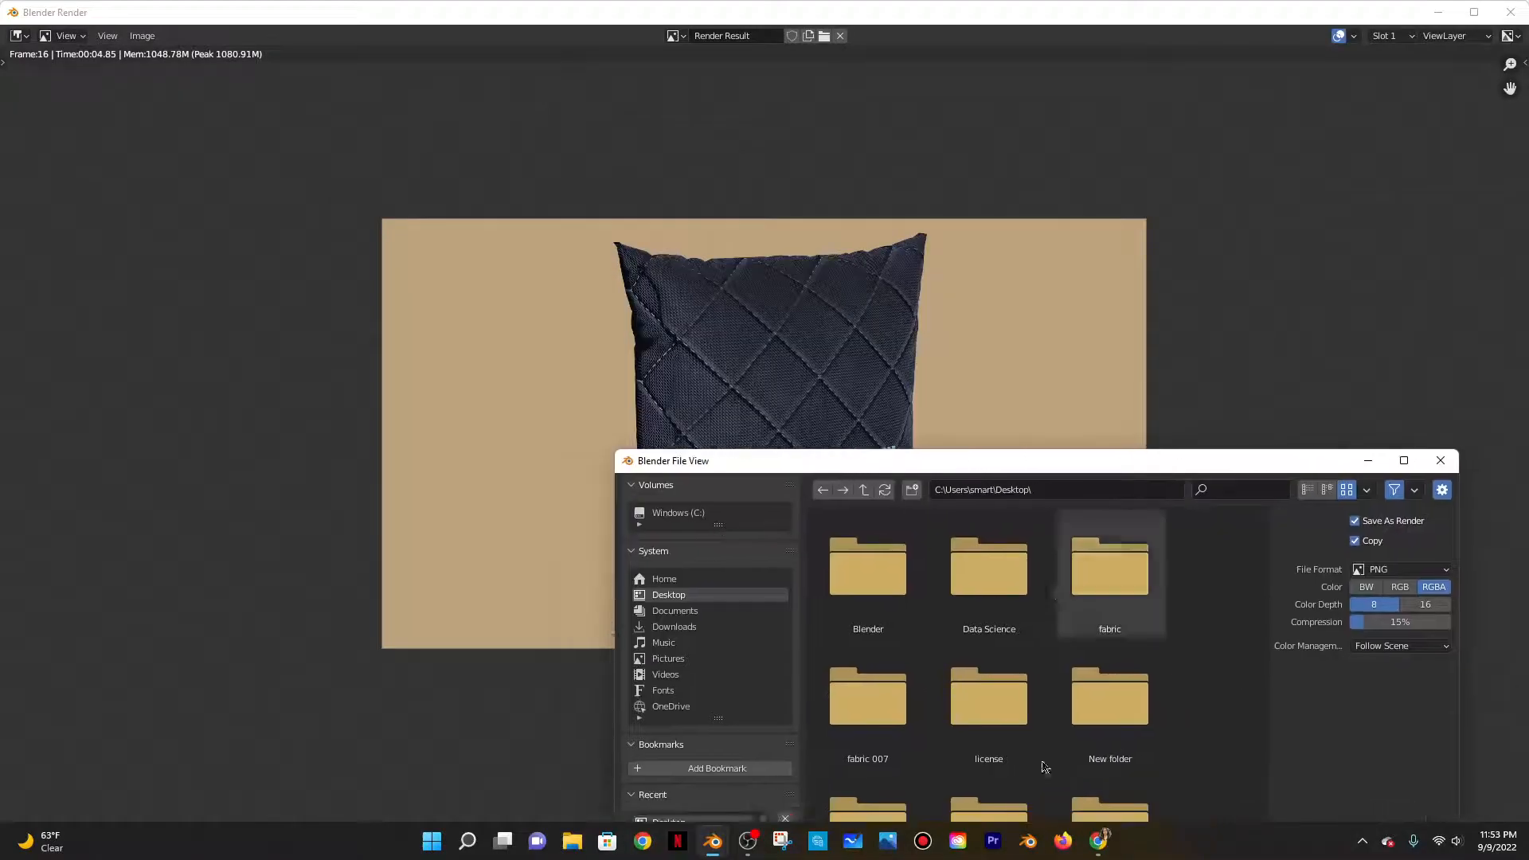
scroll(898, 625, down, 2)
scroll(898, 625, up, 2)
double_click(886, 567)
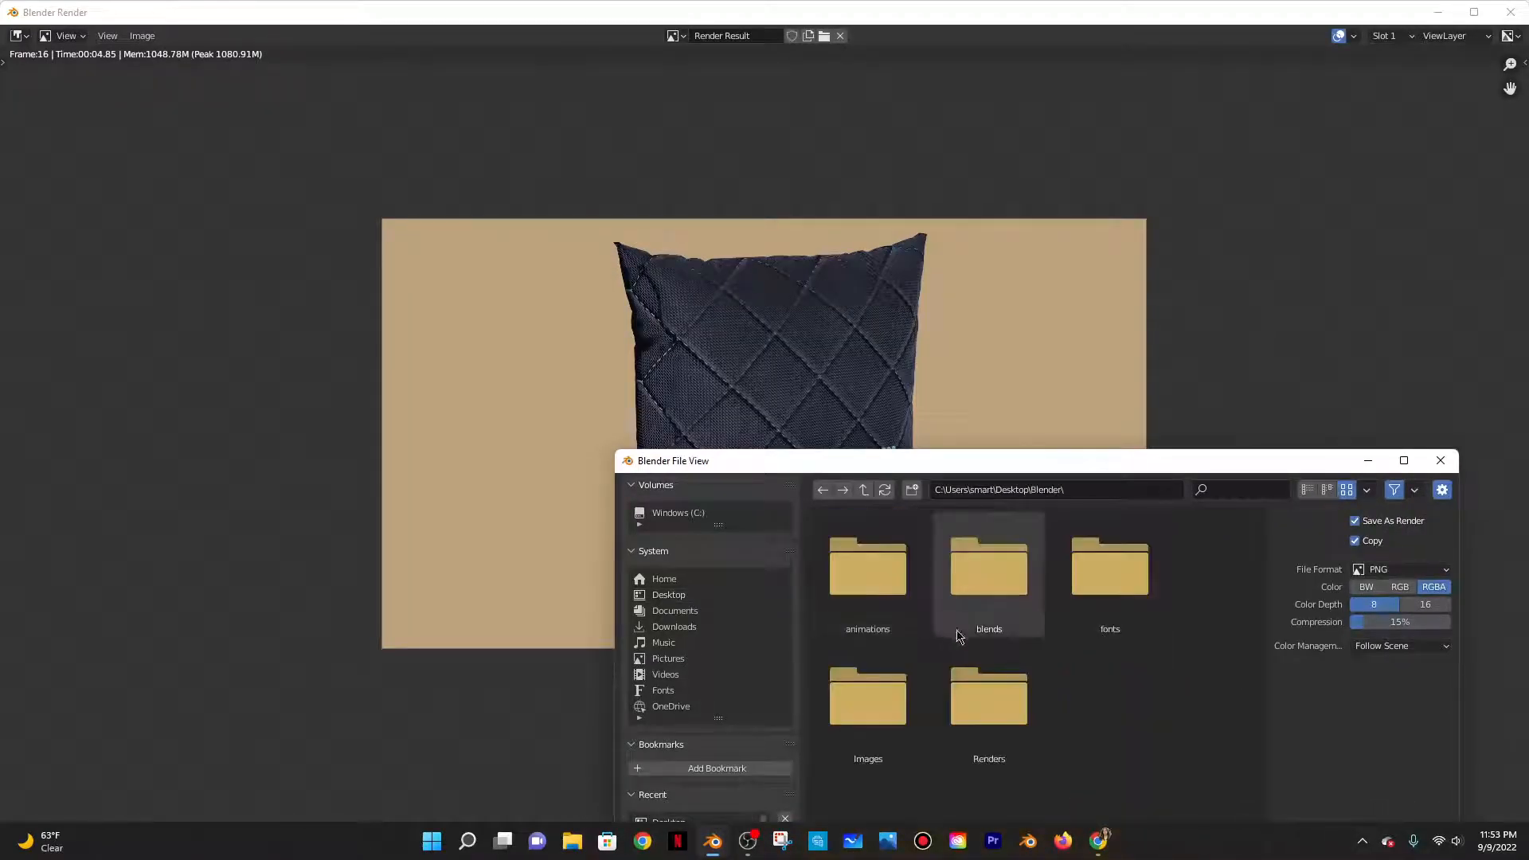
double_click(1035, 593)
drag(1065, 458, 968, 158)
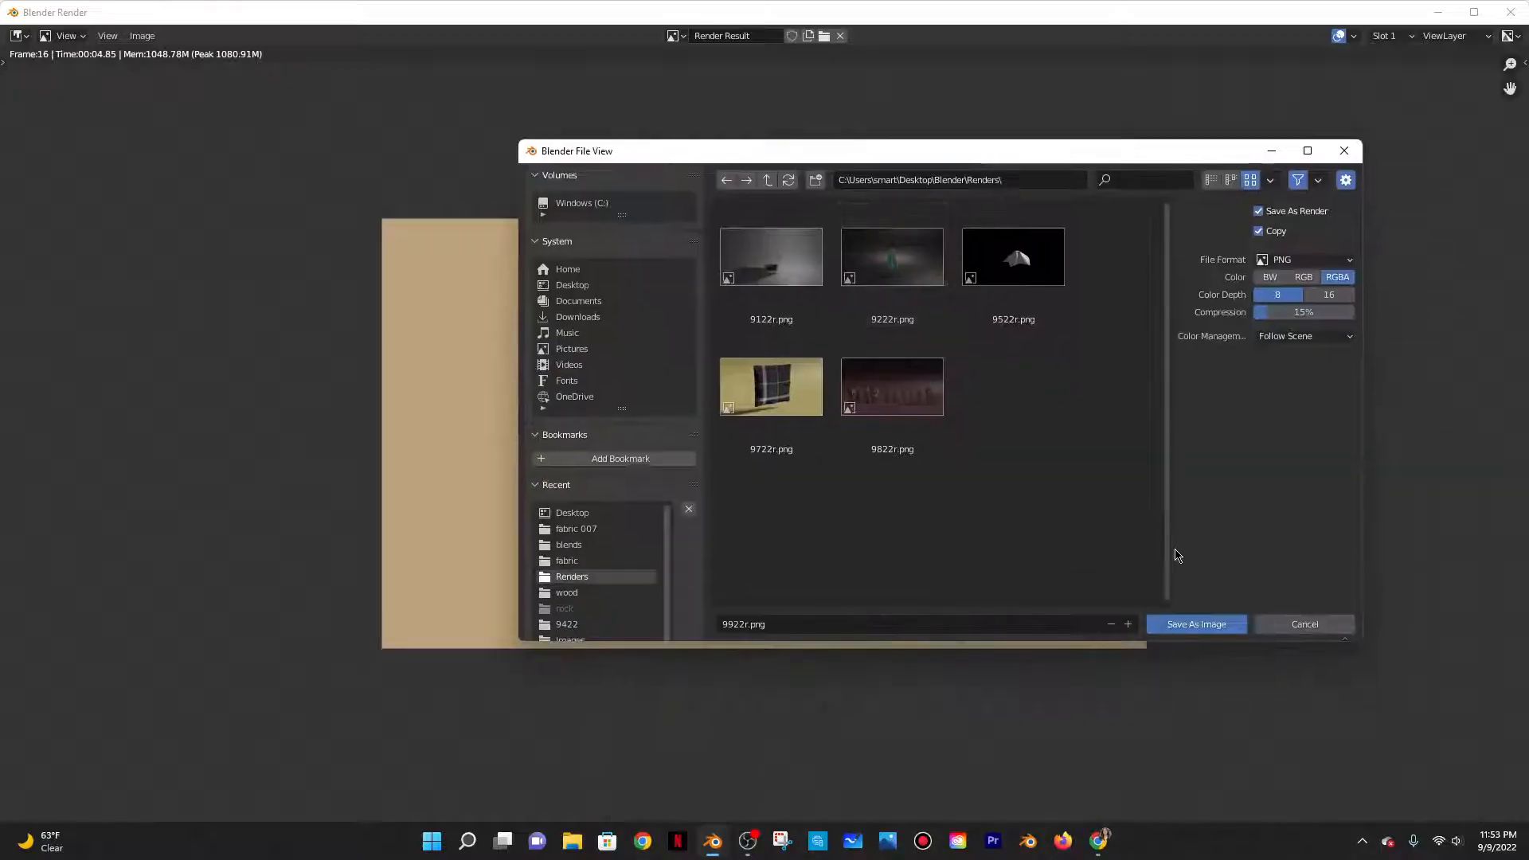
click(1192, 624)
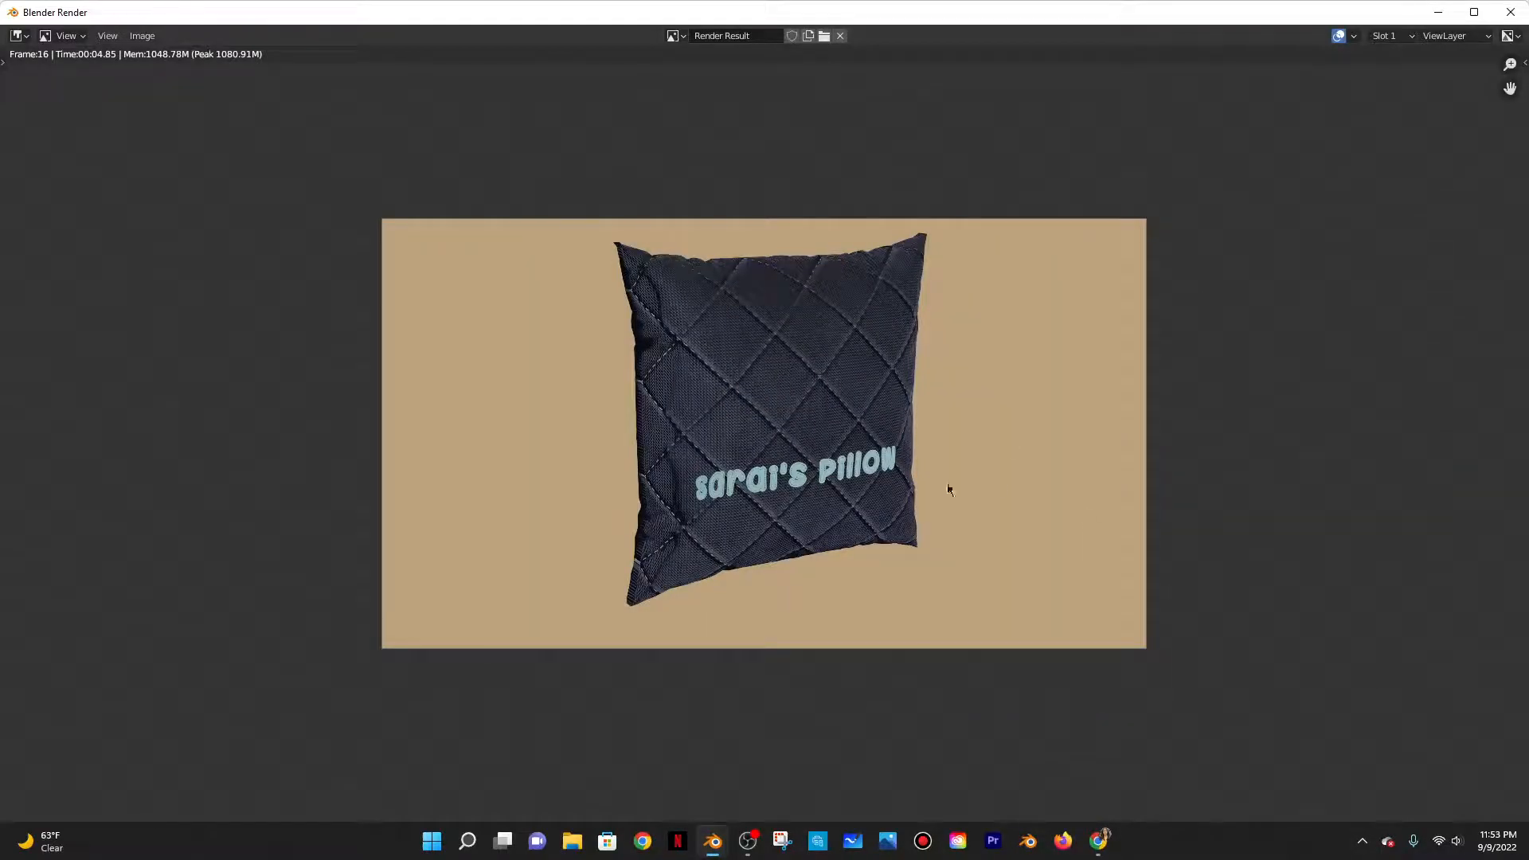
Close the render window and Blender, and switch to the Blender Library page in Chrome
click(1510, 12)
click(1509, 8)
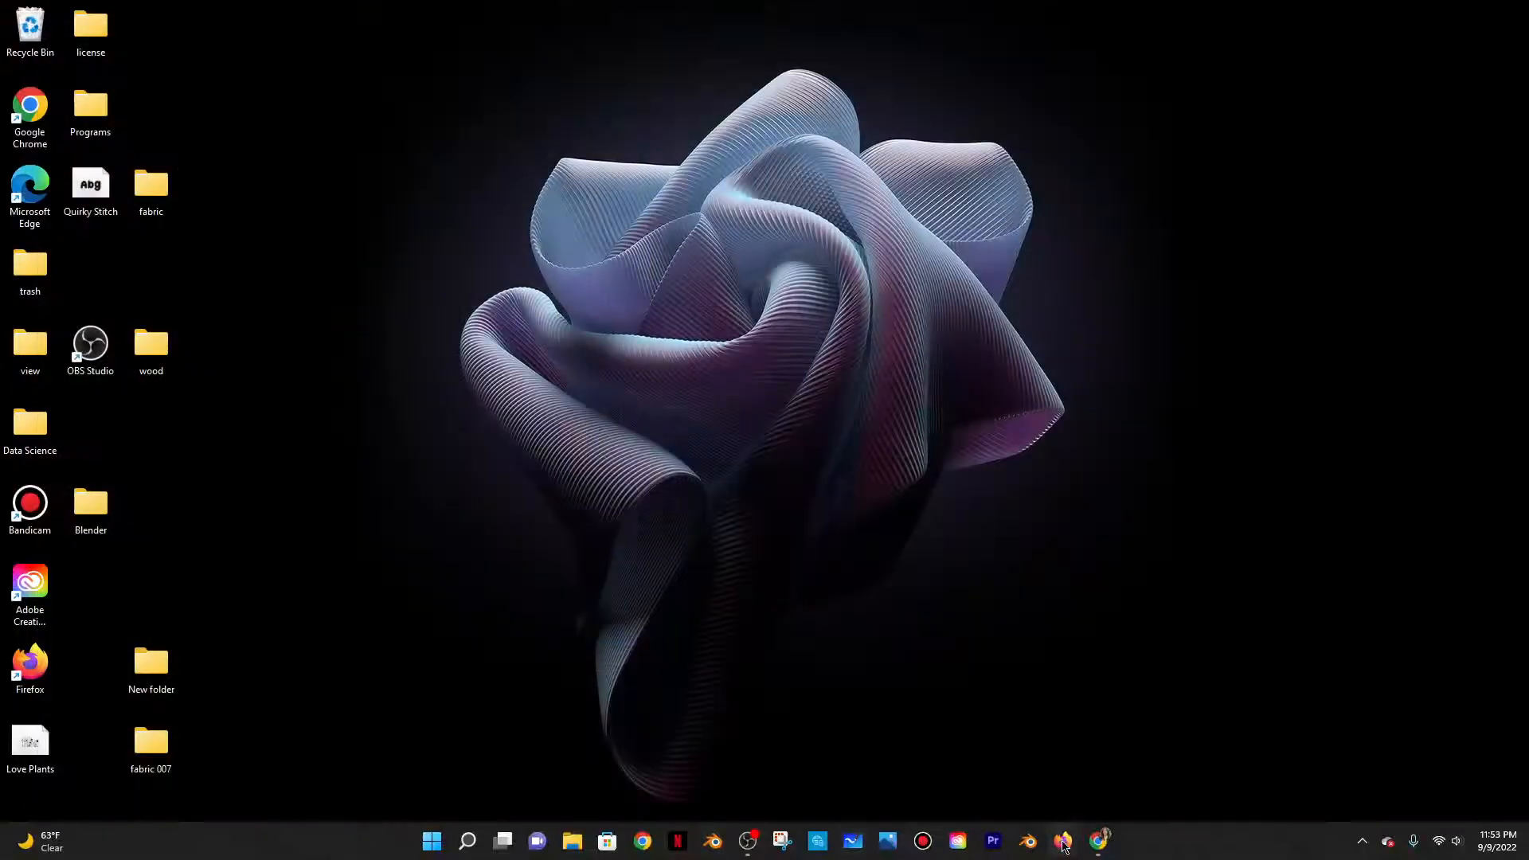
click(1098, 841)
click(800, 173)
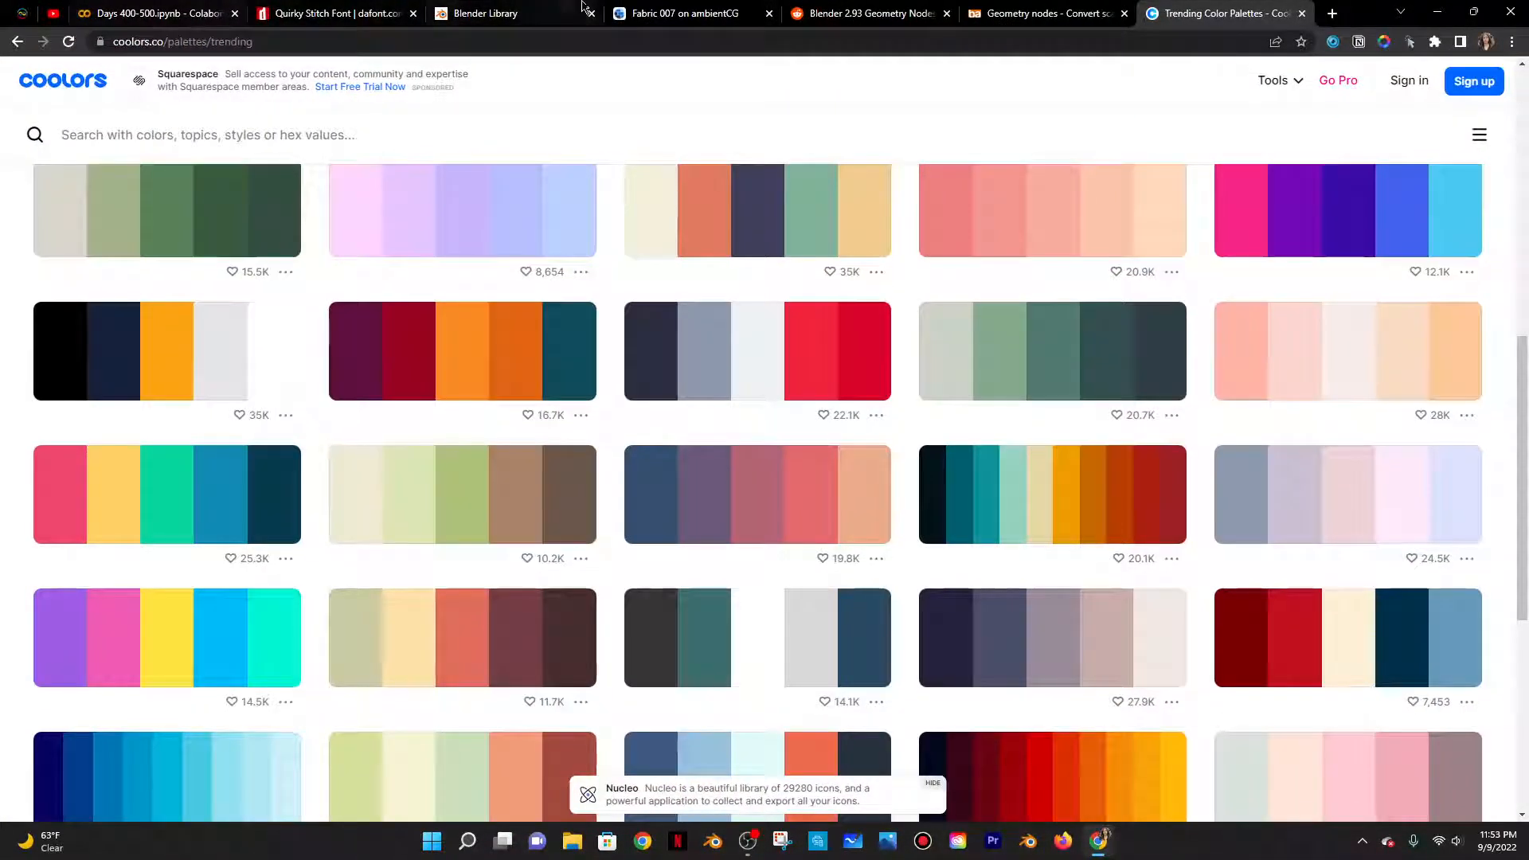
click(485, 13)
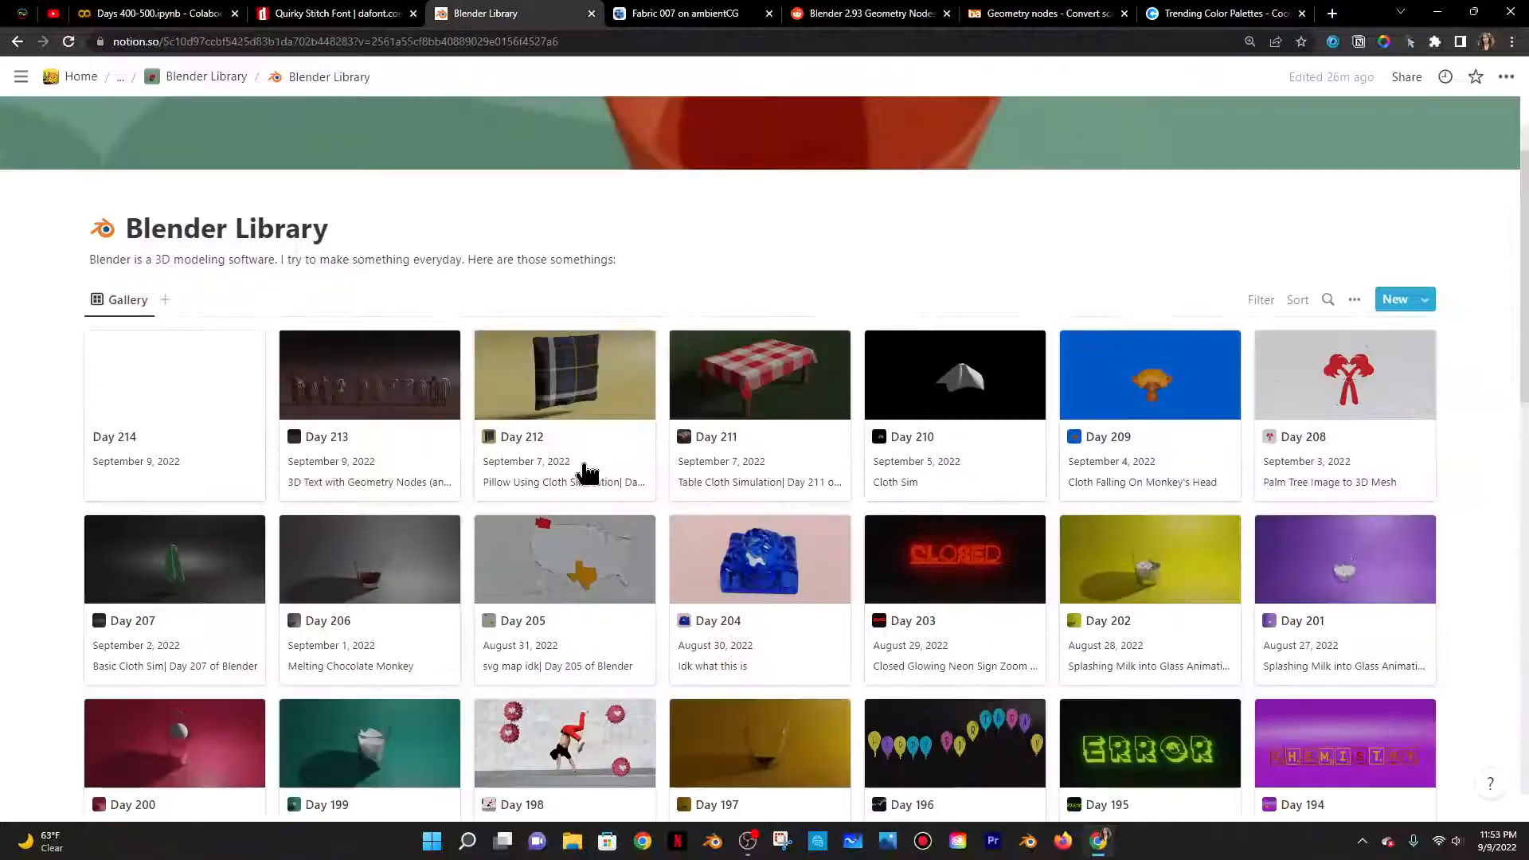